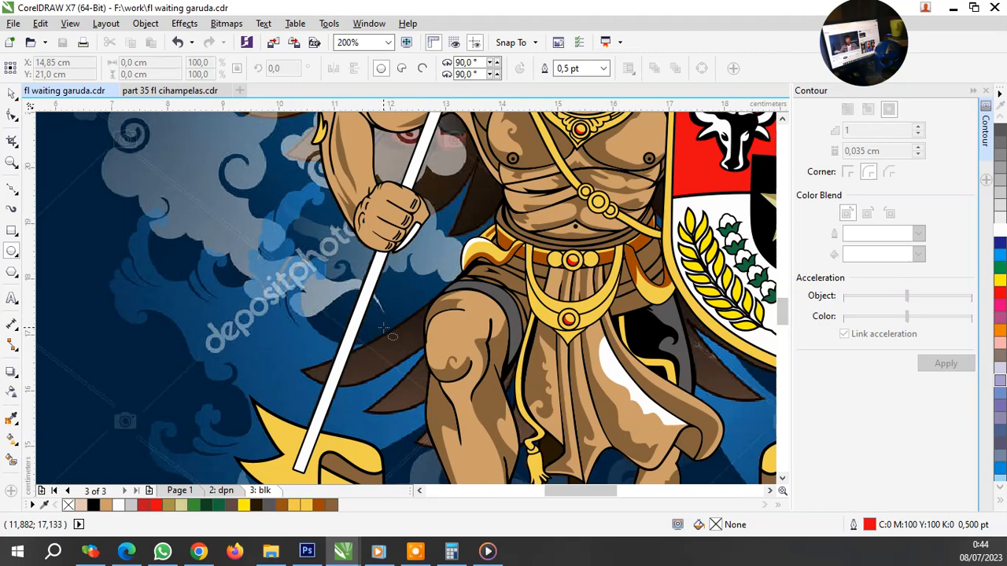
scroll(336, 377, "up", 2)
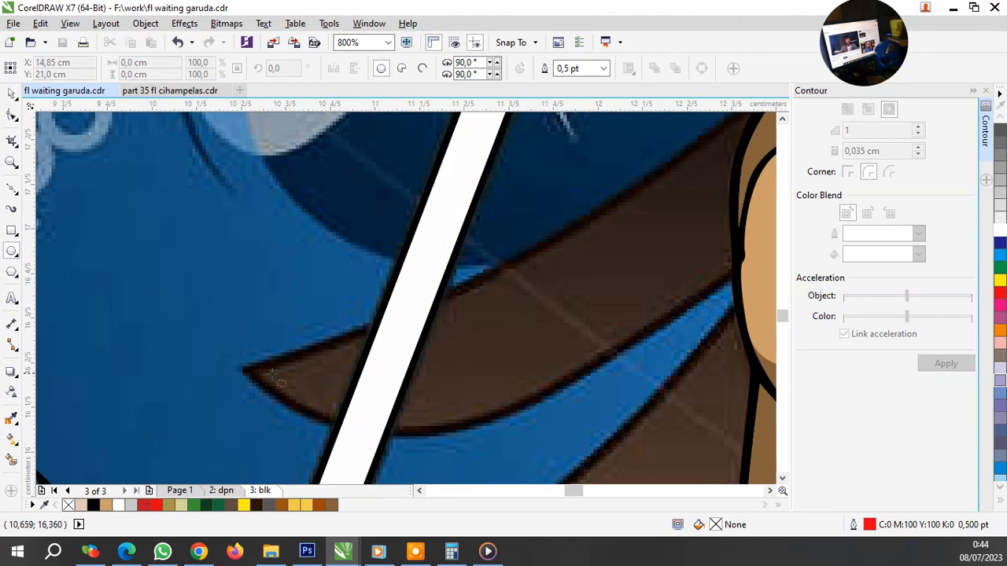
scroll(339, 376, "down", 1)
scroll(442, 316, "up", 1)
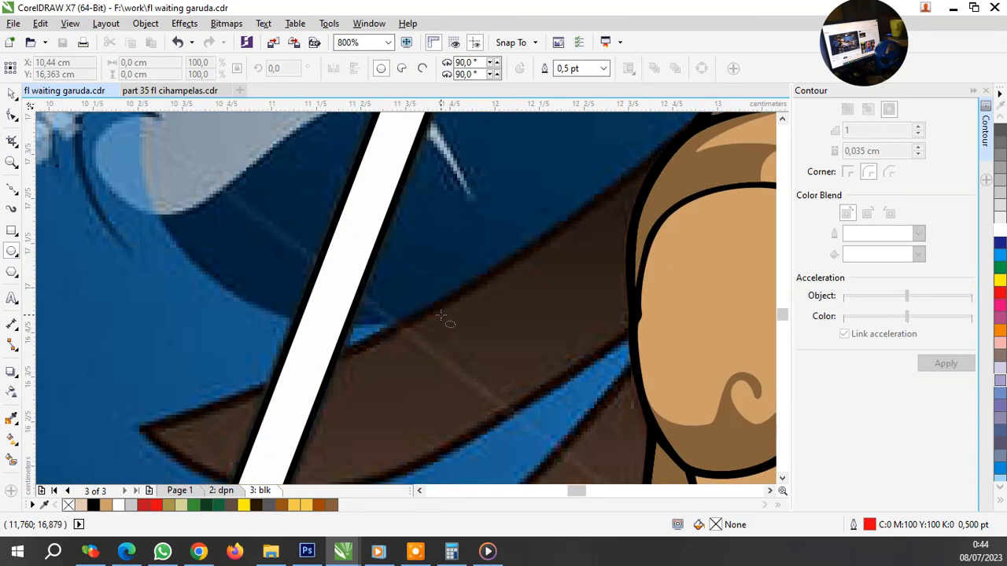
left_click_drag(436, 305, 509, 269)
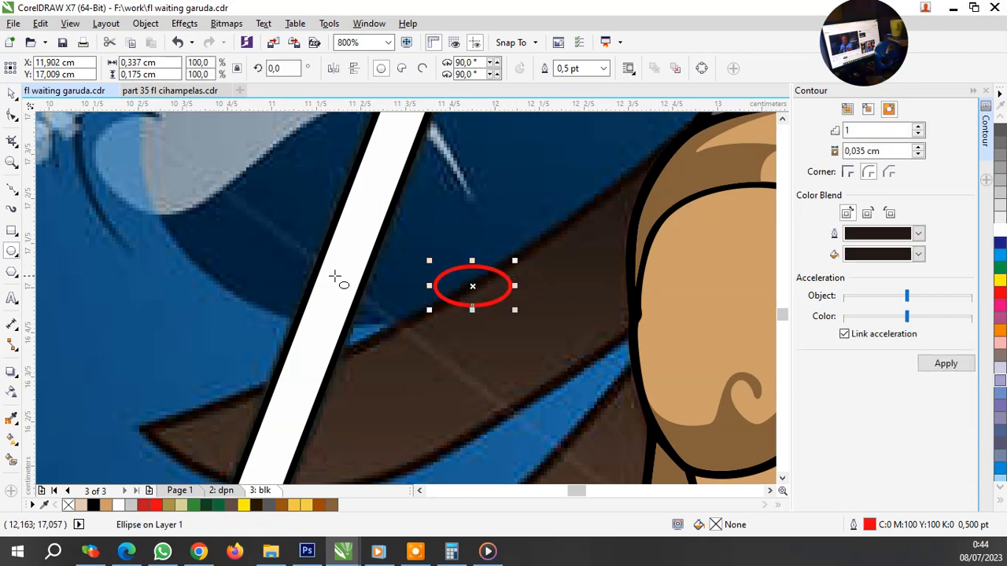
Step: Start a Bezier curve at the tip of the uppermost feather and trace its upper edge to the top of the knee
left_click(12, 189)
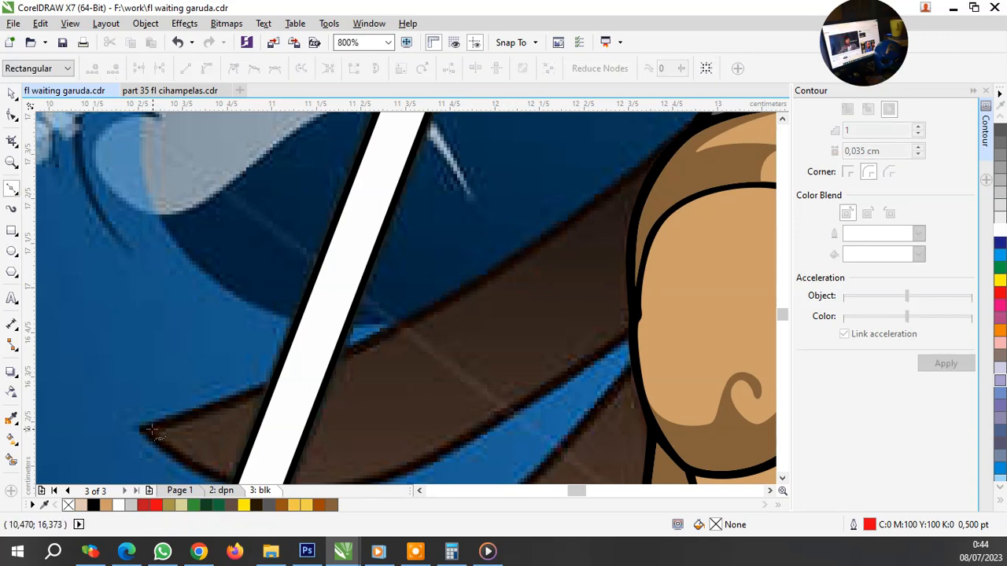
left_click(150, 431)
left_click_drag(416, 320, 573, 232)
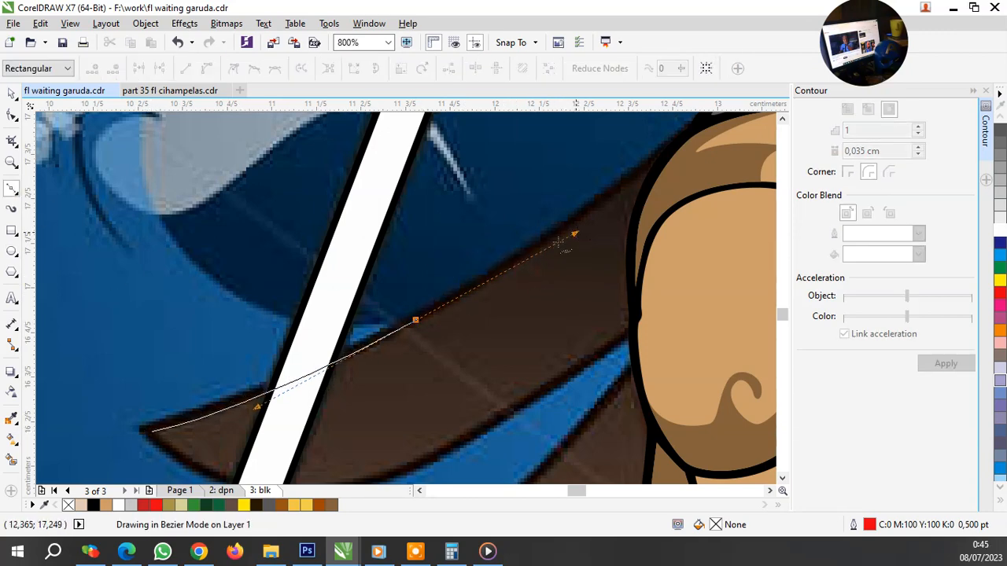
scroll(539, 253, "down", 1)
scroll(598, 243, "up", 1)
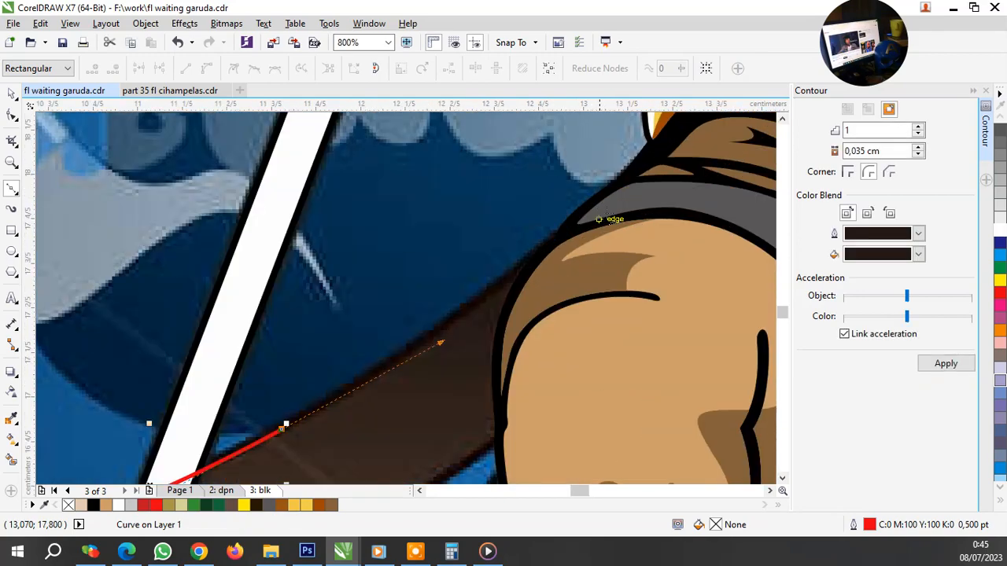
left_click(598, 220)
scroll(623, 248, "down", 1)
scroll(597, 326, "up", 1)
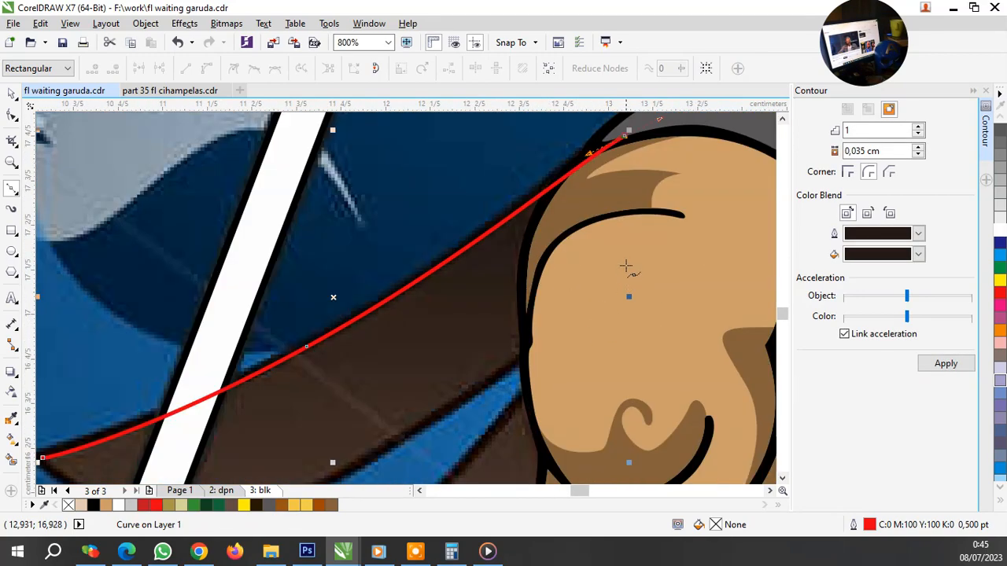
scroll(625, 268, "down", 1)
scroll(640, 360, "up", 1)
left_click(640, 359)
scroll(601, 343, "down", 1)
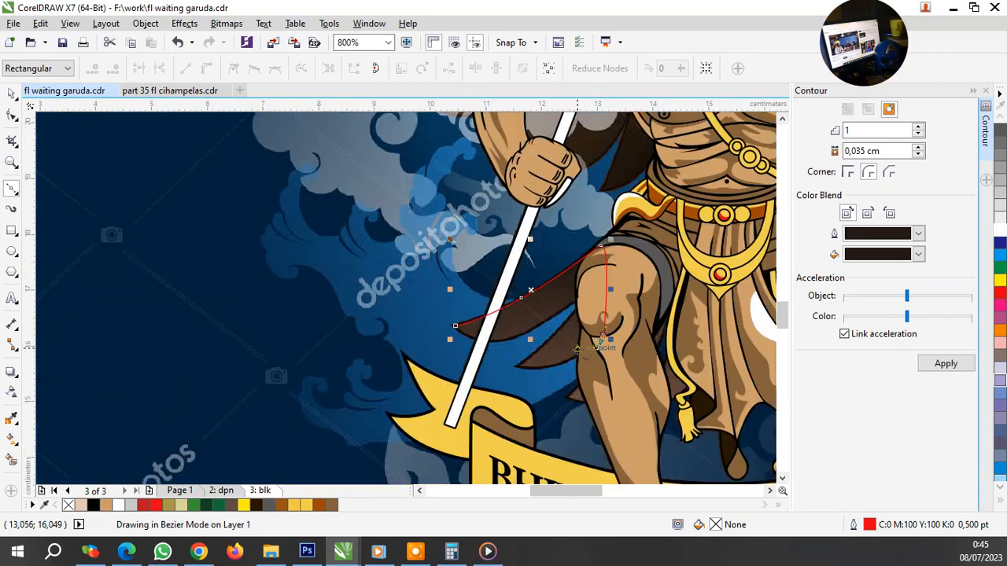
scroll(616, 407, "up", 2)
left_click(563, 377)
scroll(520, 353, "down", 2)
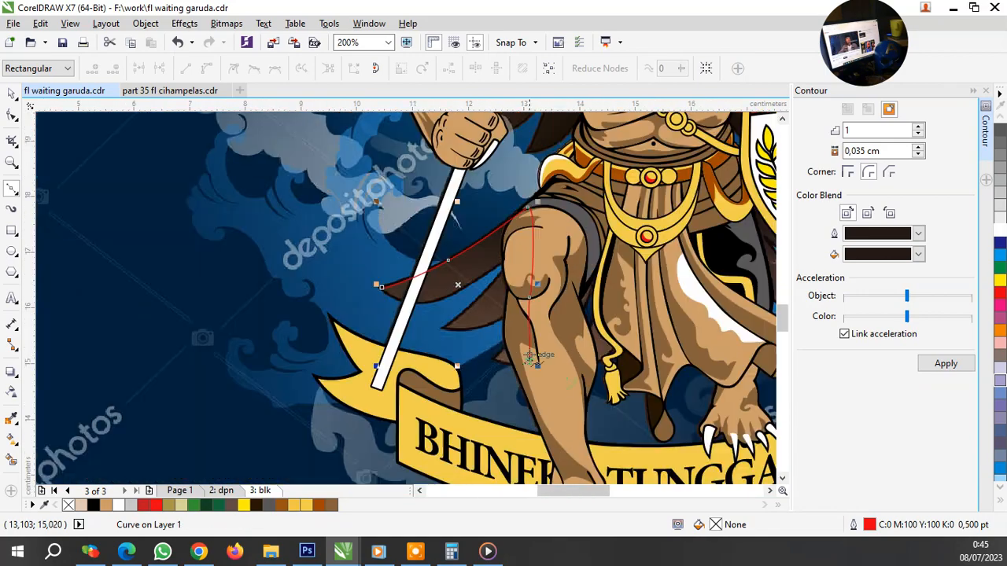
scroll(594, 293, "up", 1)
key("ctrl+z")
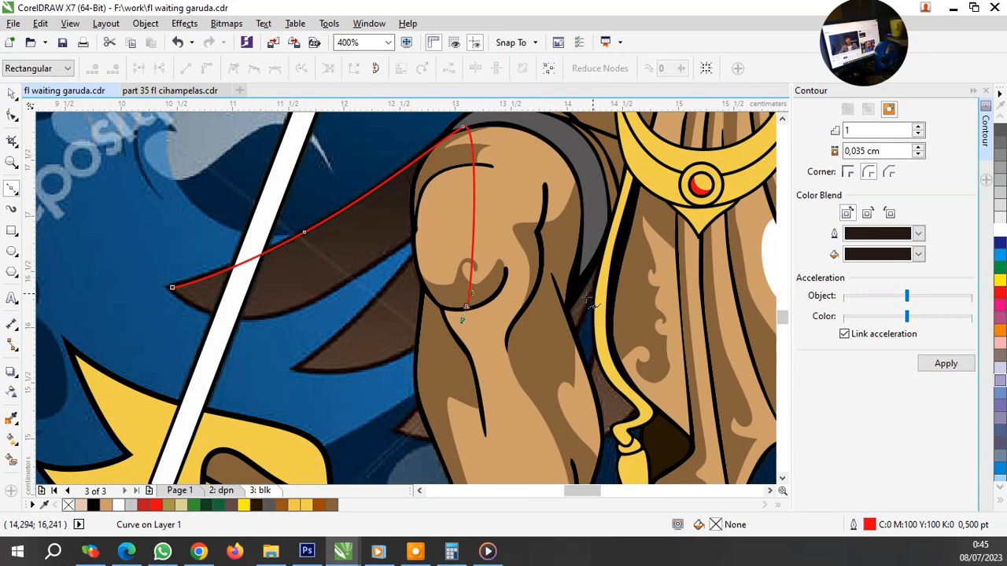
key("ctrl+z")
Step: Extend the curve over the thigh and down the loincloth, then under the feather beside the tassel and onto the leg
scroll(594, 276, "down", 1)
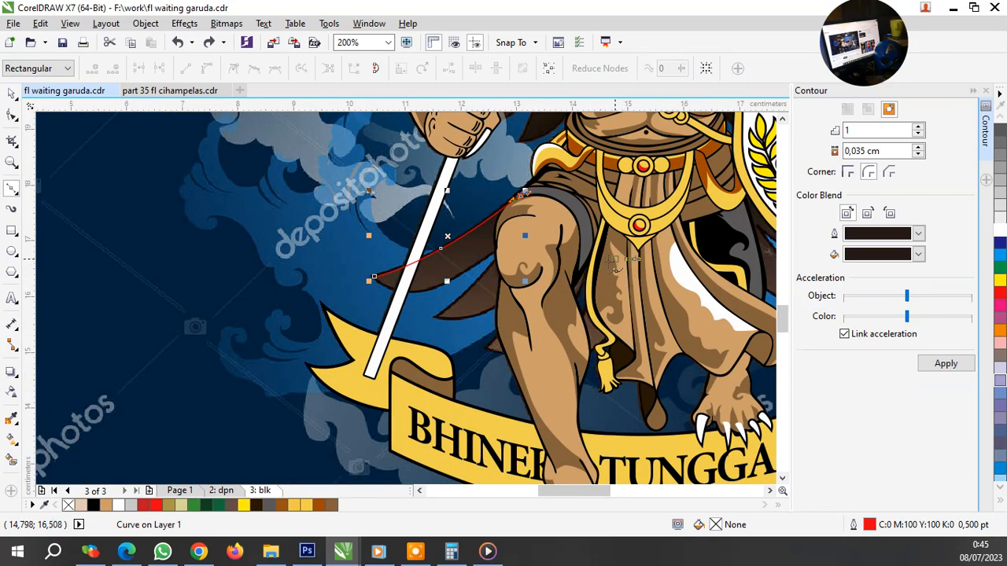
scroll(610, 250, "up", 1)
left_click(607, 245)
scroll(613, 275, "down", 1)
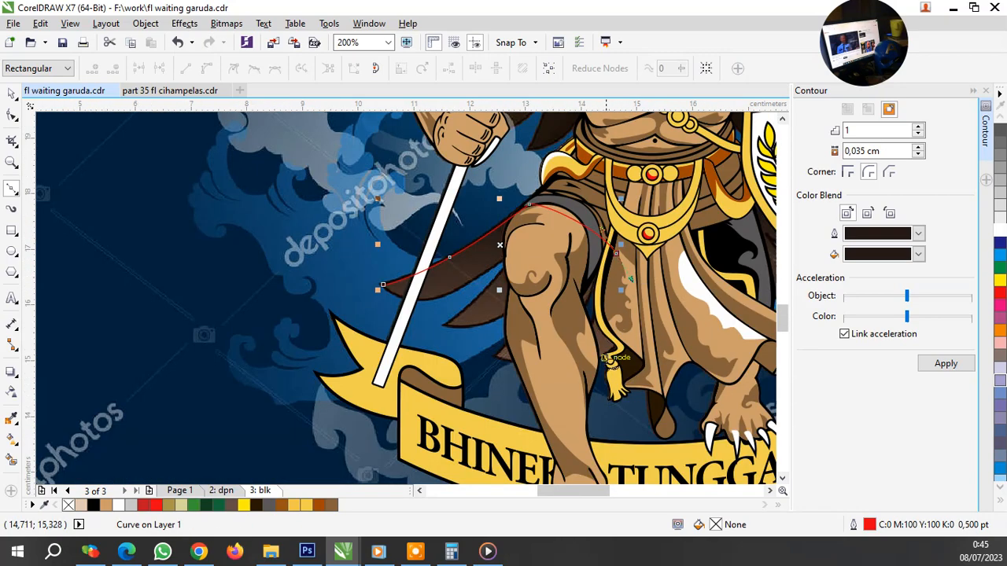
scroll(614, 356, "up", 2)
scroll(610, 346, "up", 1)
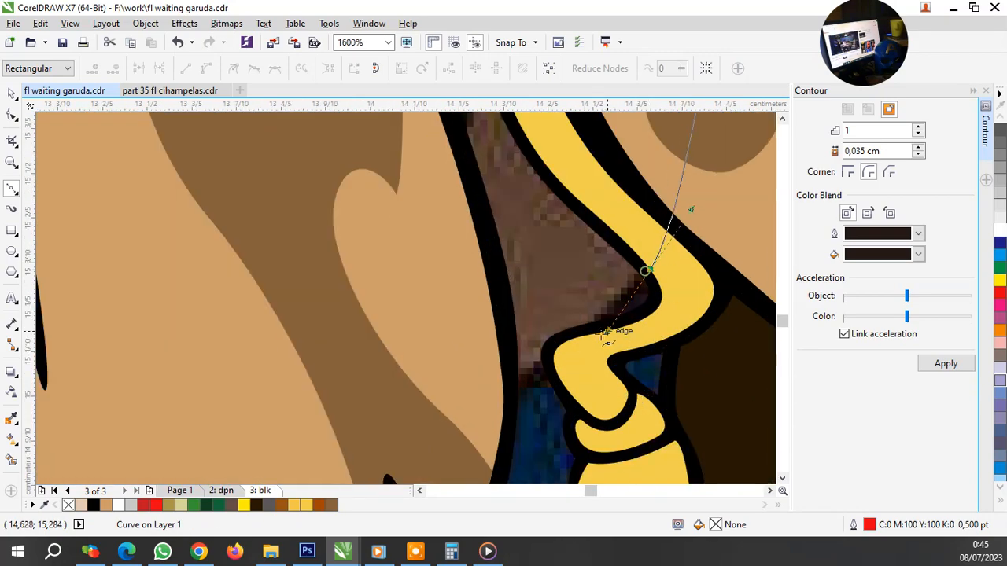
left_click_drag(606, 332, 579, 350)
left_click_drag(438, 400, 359, 412)
Step: Turn the curve upward on the lower leg and run it between the leg and the yellow cord to the cord's upper part
scroll(565, 401, "down", 2)
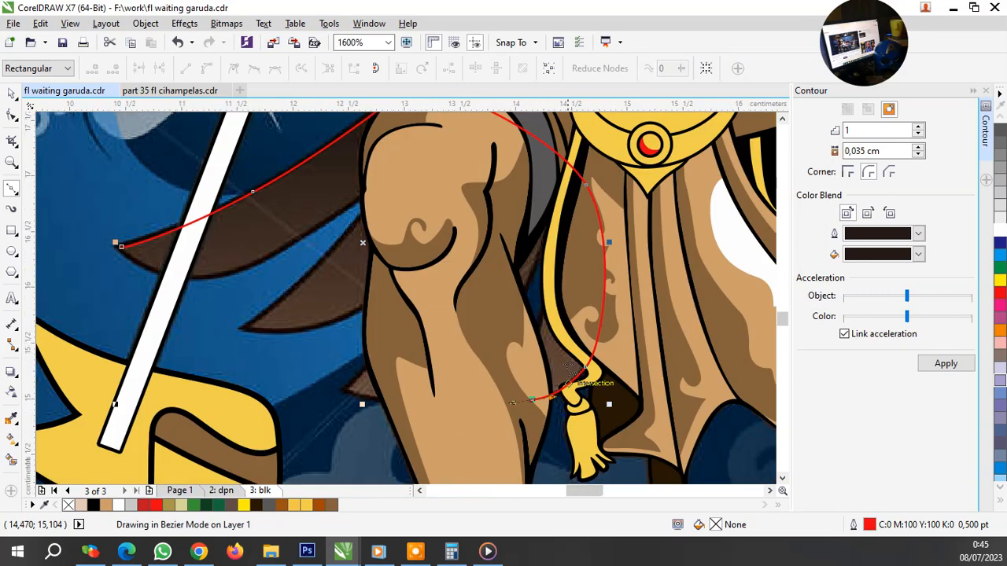
scroll(532, 346, "up", 1)
left_click_drag(553, 339, 553, 323)
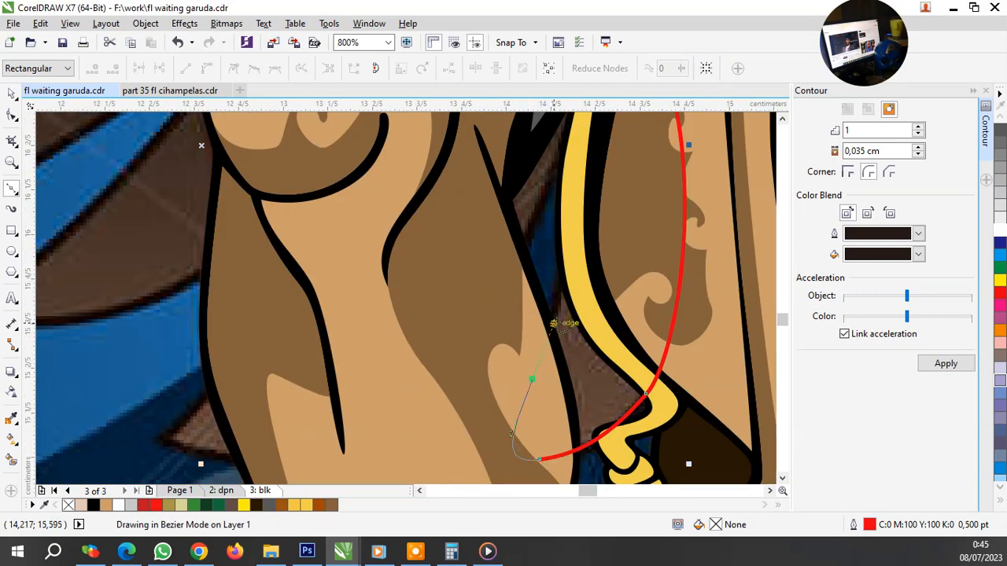
scroll(576, 245, "up", 1)
left_click_drag(577, 247, 593, 163)
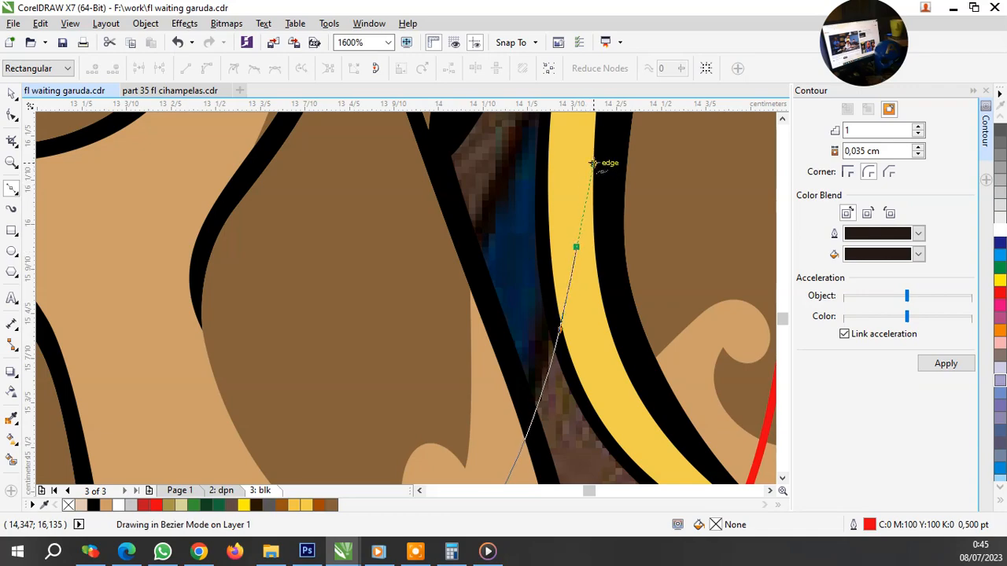
scroll(573, 306, "down", 2)
scroll(570, 223, "up", 2)
left_click(568, 219)
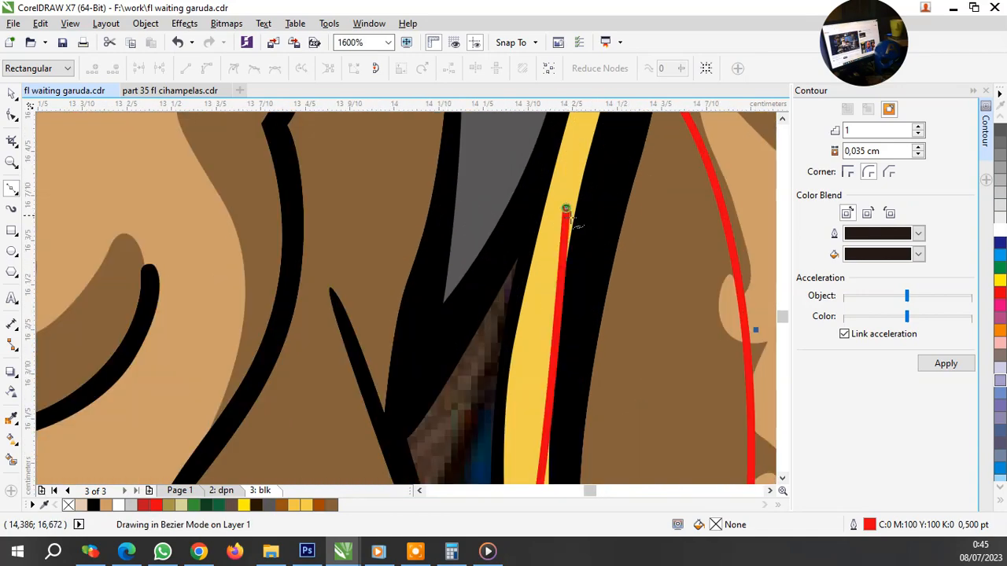
Step: Turn the curve at a narrow peak on the yellow cord and bring it back down across the shin
scroll(570, 222, "down", 2)
scroll(570, 222, "up", 1)
left_click_drag(566, 206, 562, 191)
scroll(563, 224, "down", 1)
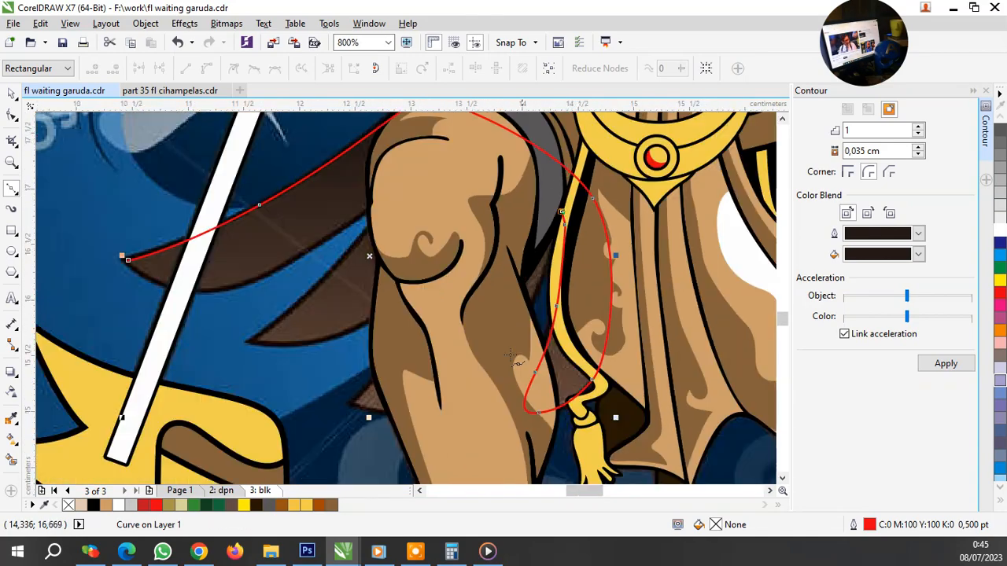
scroll(491, 388, "up", 1)
left_click_drag(539, 265, 489, 348)
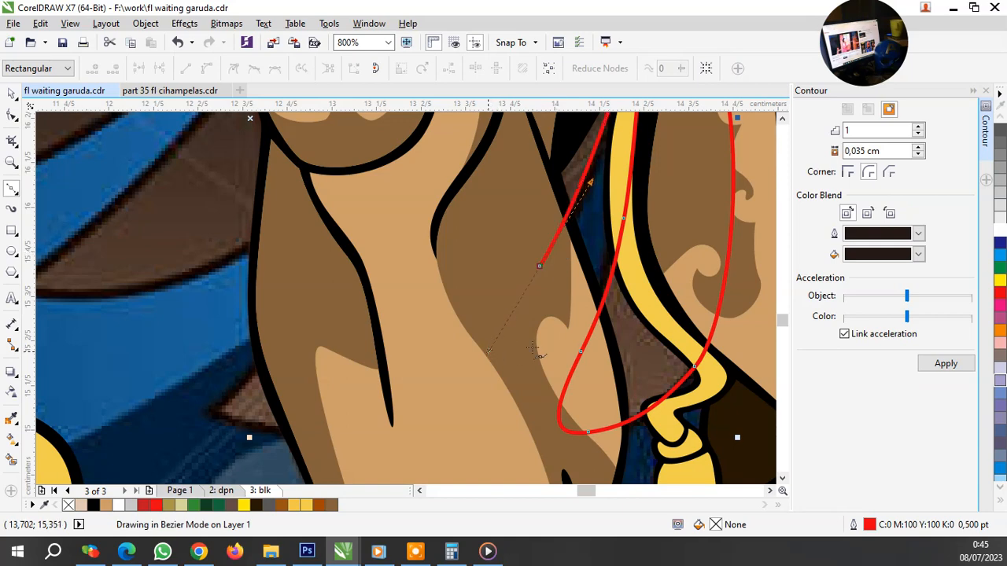
Step: Trace the lowest feather's bottom edge to its tip and turn sharply back along its upper edge onto the shin
scroll(565, 341, "down", 1)
scroll(454, 382, "up", 1)
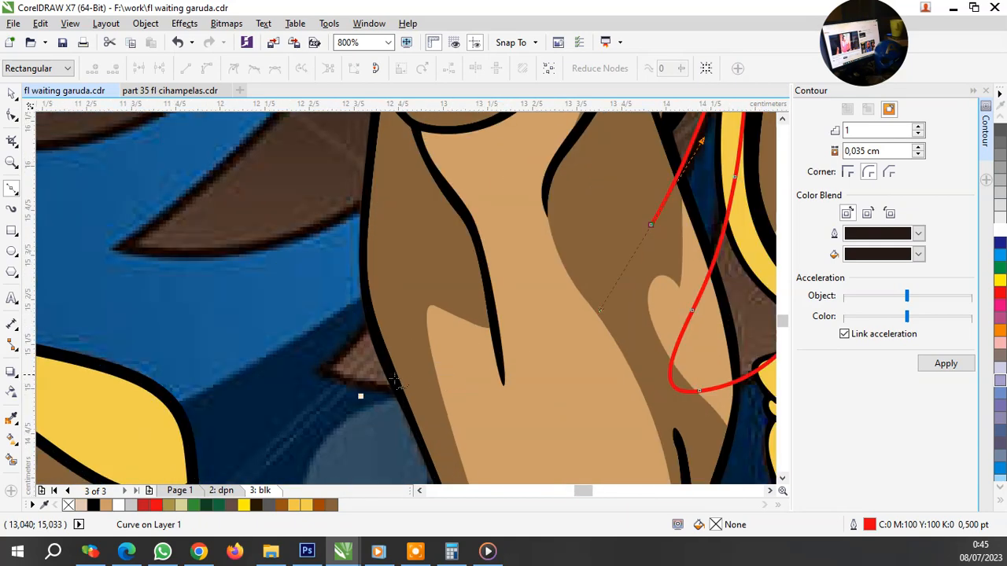
left_click_drag(330, 369, 187, 317)
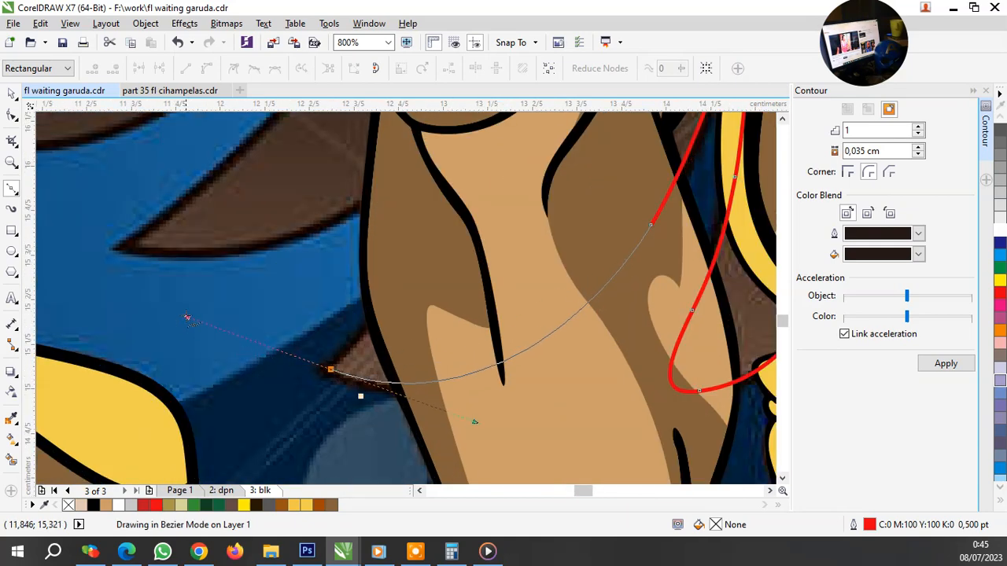
left_click_drag(390, 313, 390, 313)
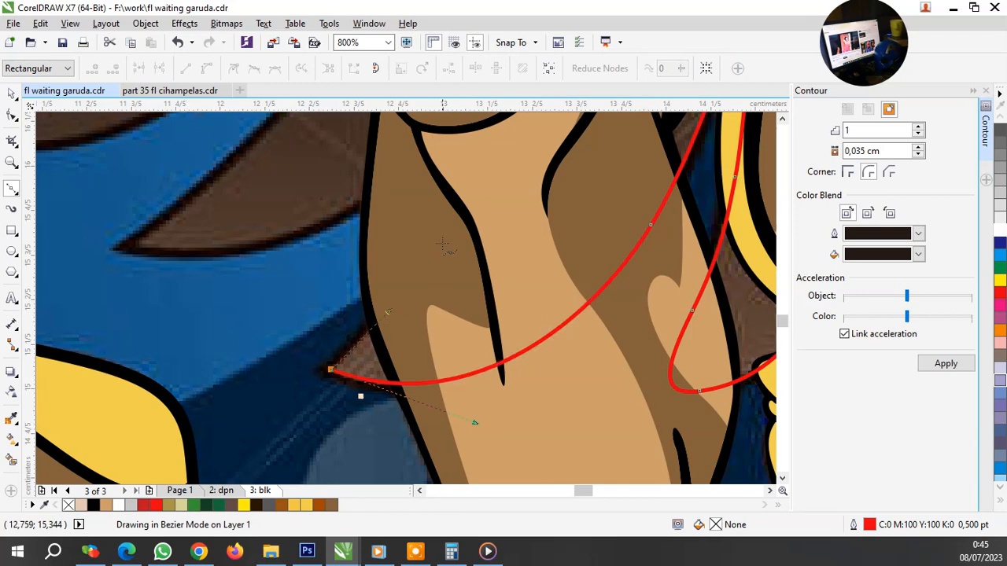
left_click_drag(445, 238, 470, 200)
Step: Loop the curve around on the shin and trace the middle feather's lower edge out to its tip with a sharp corner
scroll(481, 287, "down", 1)
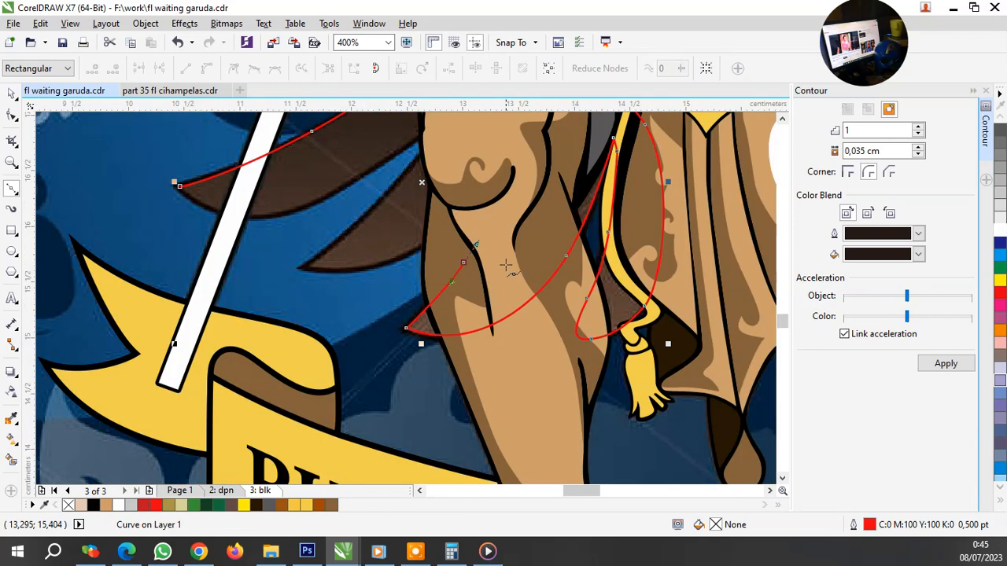
scroll(442, 243, "up", 1)
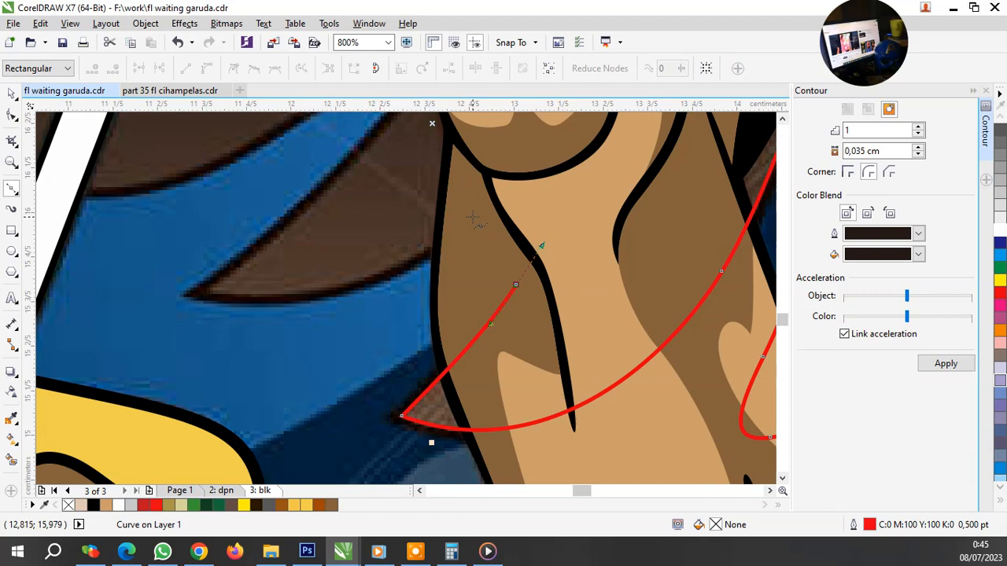
left_click_drag(472, 217, 501, 190)
scroll(472, 275, "down", 1)
scroll(338, 283, "up", 1)
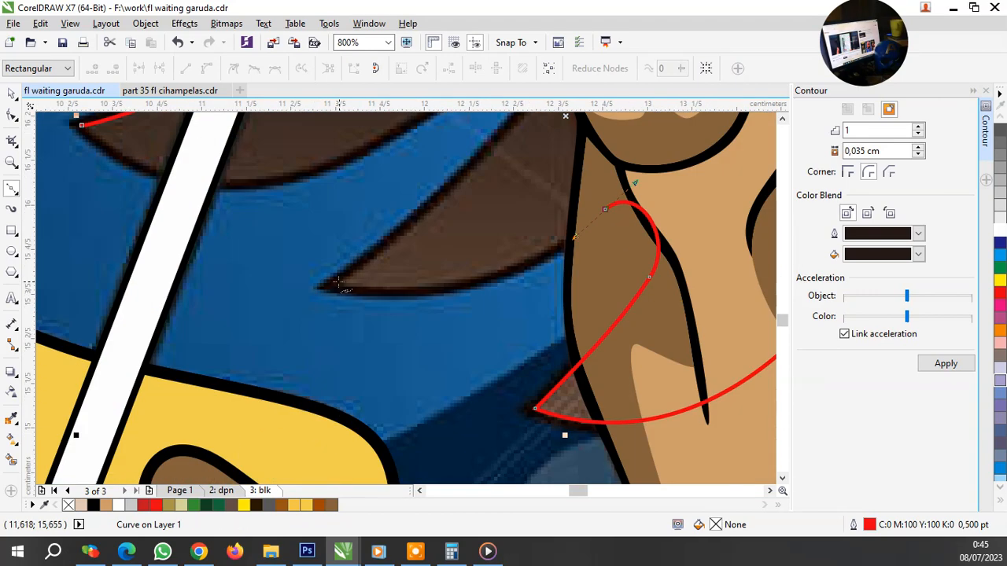
left_click_drag(337, 284, 203, 261)
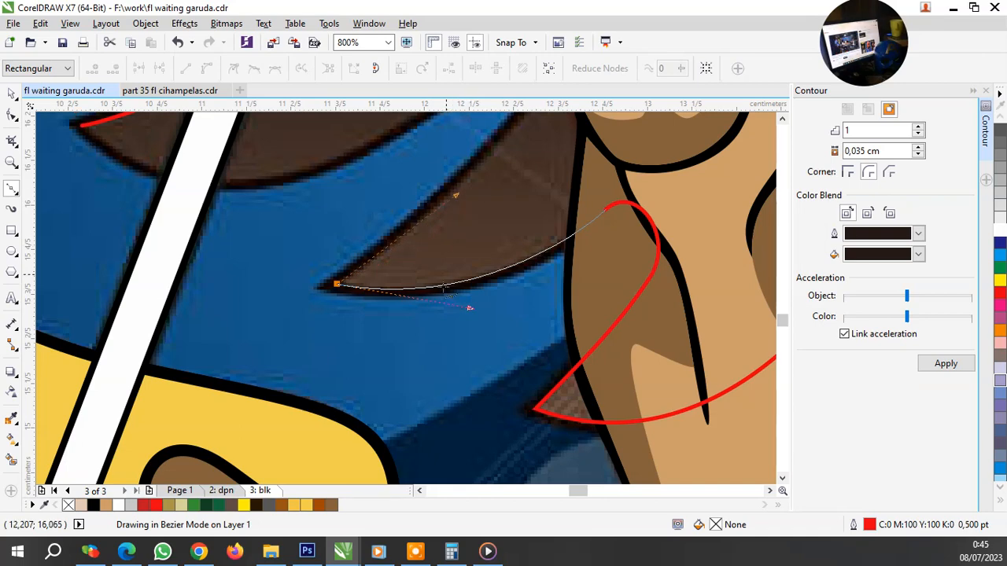
Step: Trace the middle feather's upper edge onto the knee and turn the curve back toward the uppermost feather
scroll(442, 289, "down", 1)
scroll(522, 167, "up", 1)
scroll(515, 185, "down", 1)
scroll(494, 236, "up", 1)
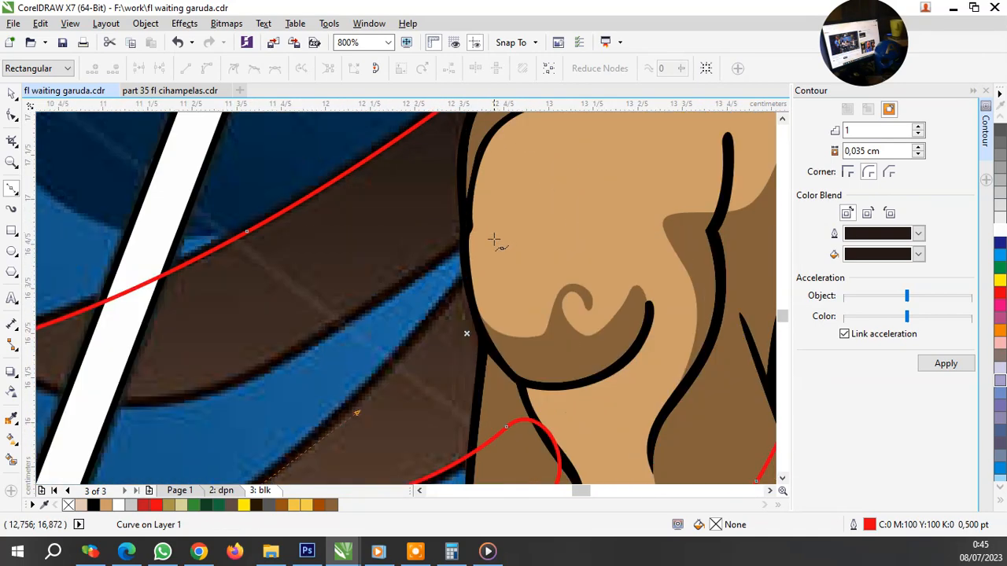
left_click_drag(489, 245, 545, 161)
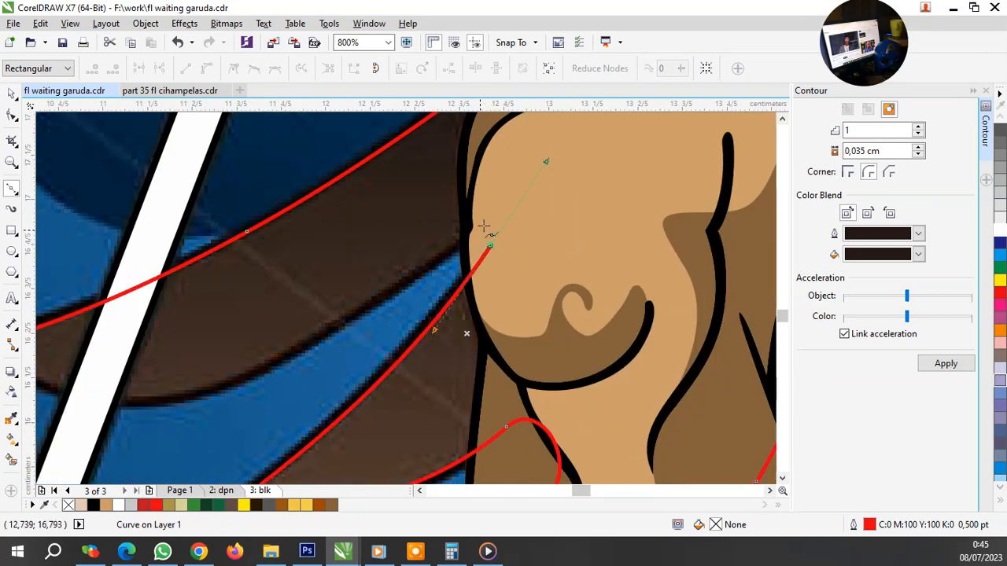
left_click_drag(493, 216, 469, 236)
Step: Trace the uppermost feather's lower edge back to its tip, close the curve, and switch to the Pick tool
scroll(459, 244, "down", 1)
scroll(326, 324, "up", 2)
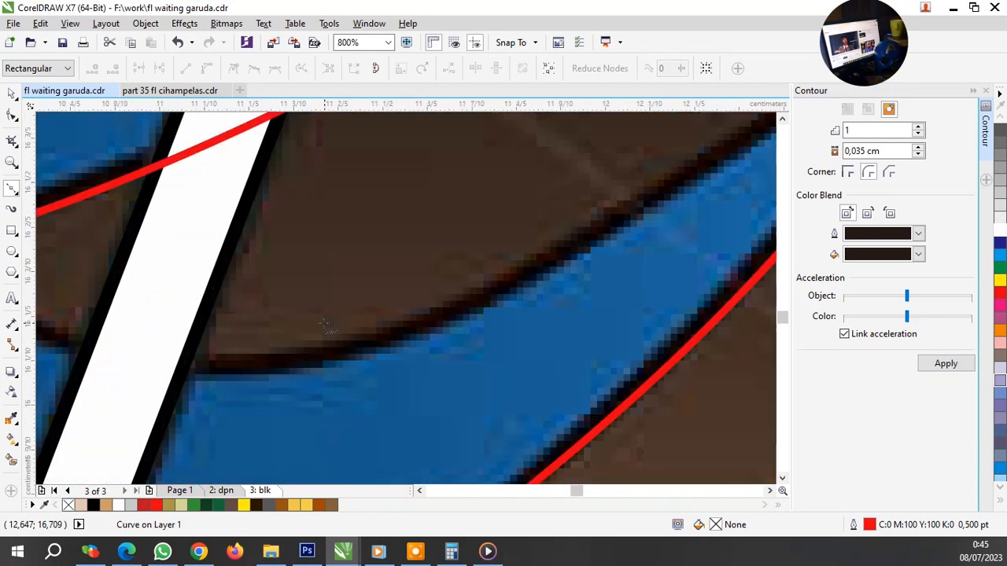
left_click_drag(417, 315, 267, 382)
scroll(358, 380, "down", 1)
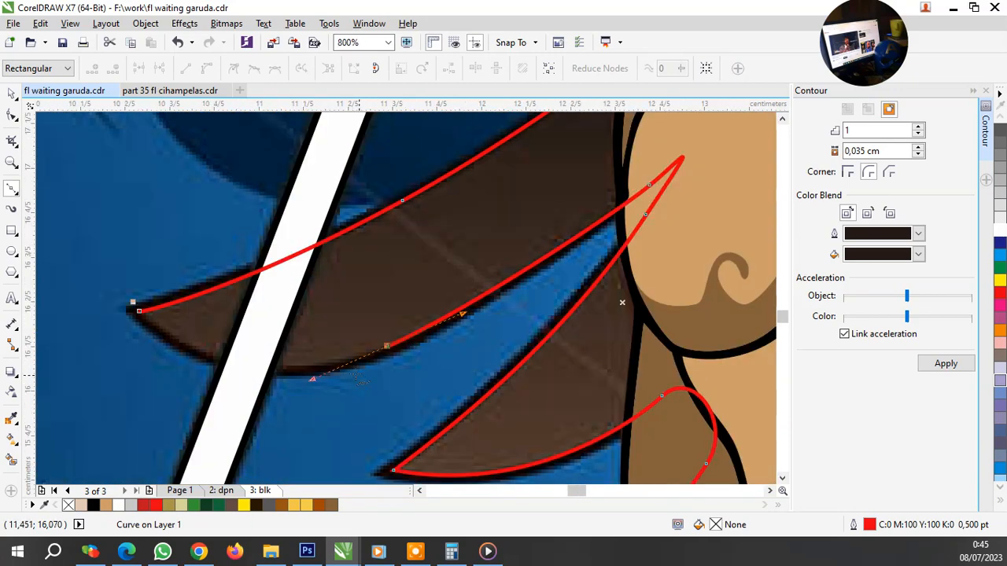
left_click_drag(134, 305, 222, 376)
scroll(276, 357, "down", 2)
key("space")
Step: Try a one-step outside contour with a 0,035 cm offset on the feather outline, and undo it
scroll(421, 419, "up", 1)
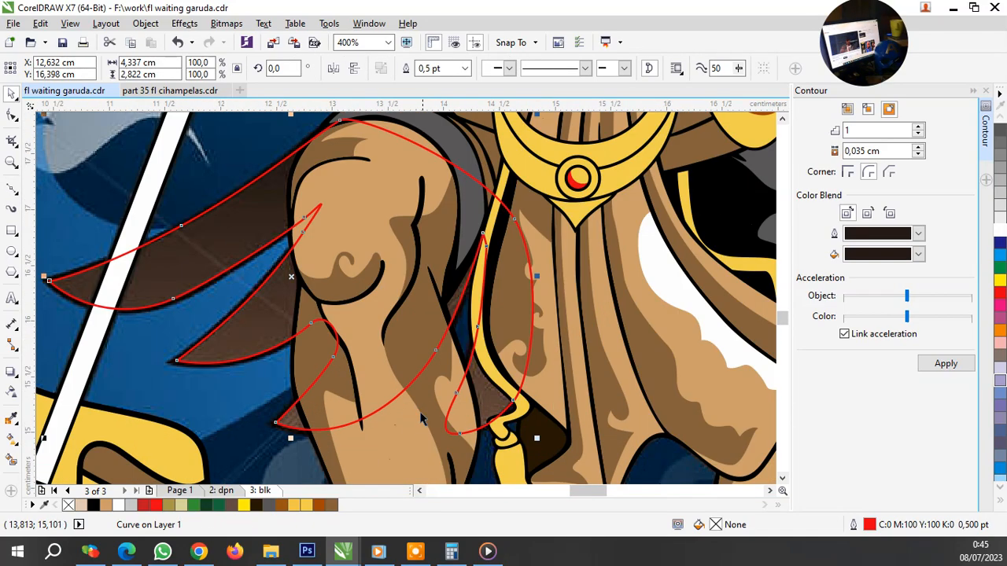
left_click(943, 363)
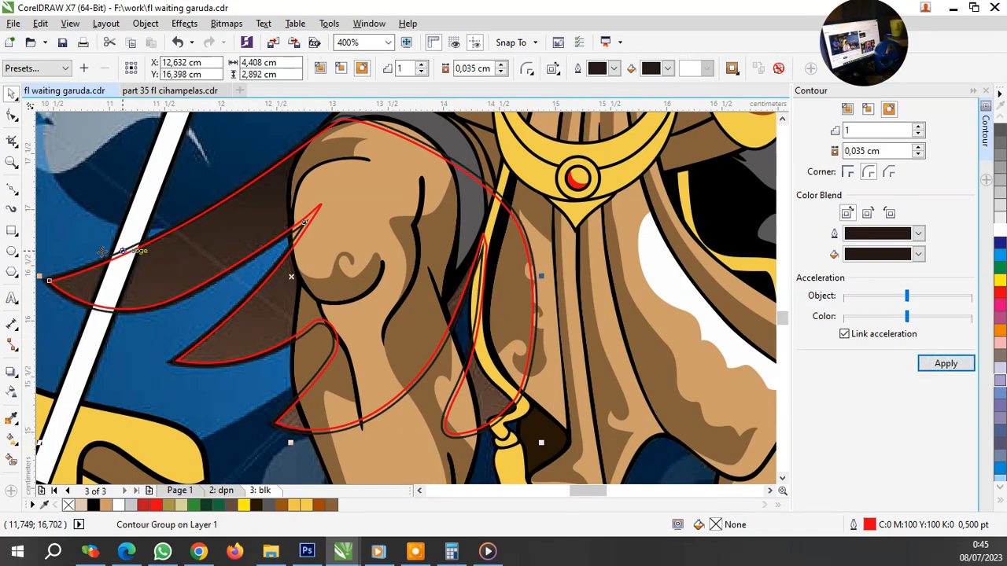
scroll(148, 276, "up", 2)
scroll(330, 275, "down", 2)
scroll(329, 275, "up", 2)
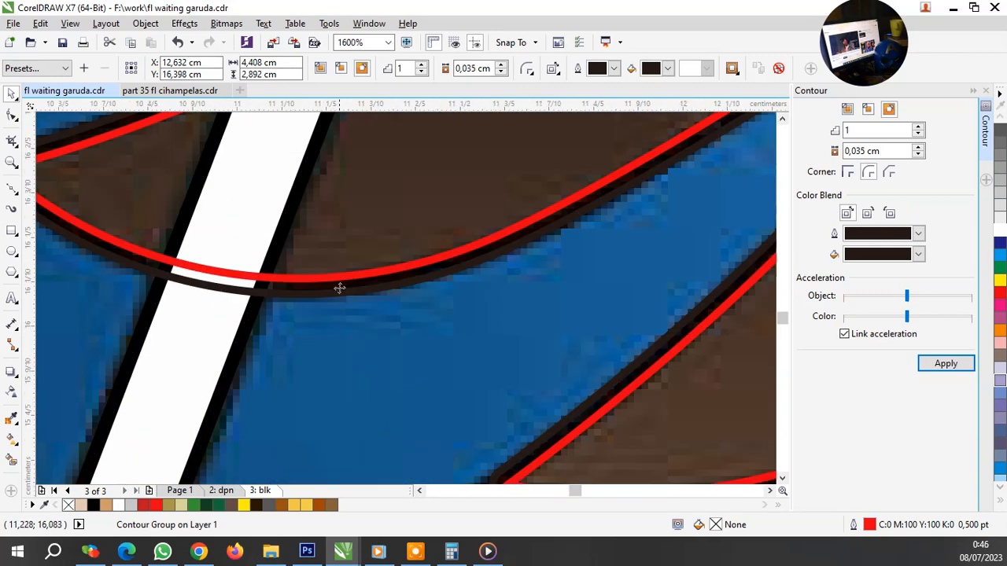
left_click(178, 41)
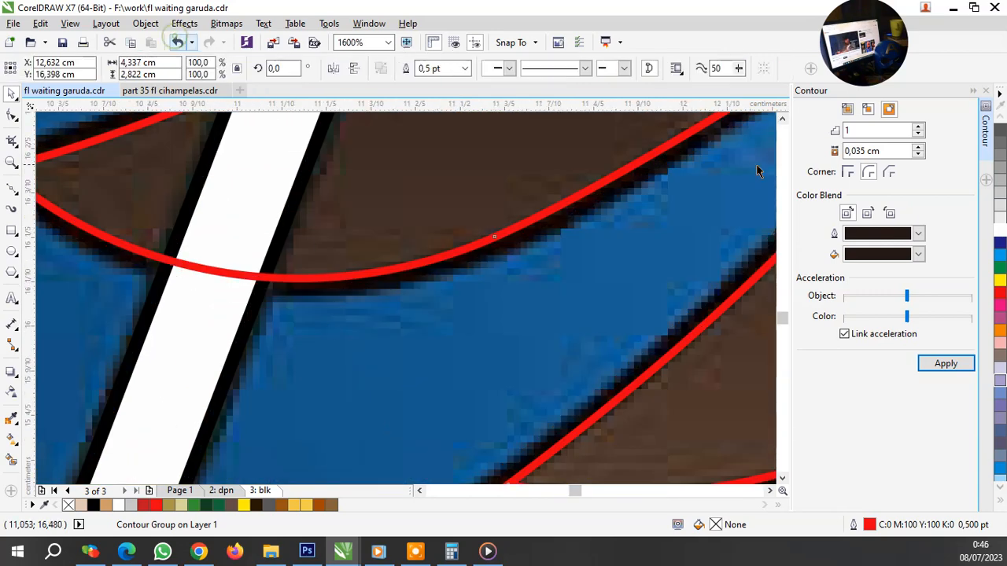
Step: Apply a one-step outside contour with a 0,04 cm offset to the feather outline and break the contour group apart
left_click(865, 151)
key("BackSpace")
key("BackSpace")
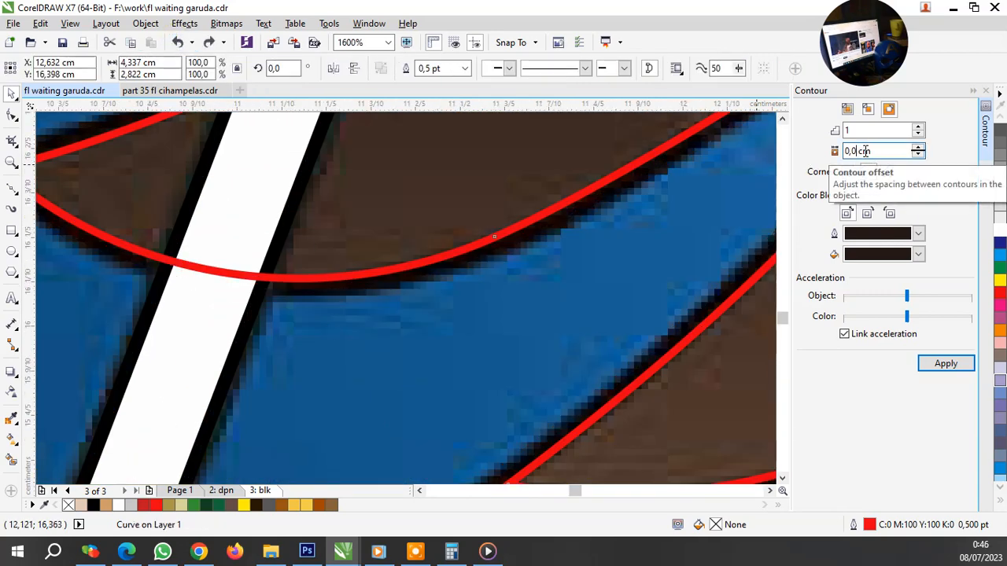
type("4")
key("Return")
right_click(508, 248)
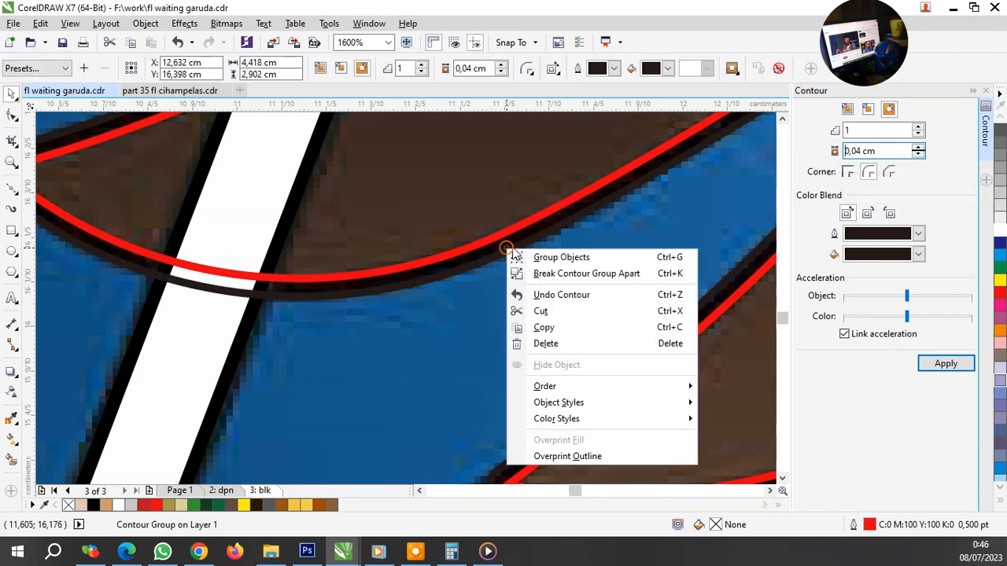
left_click(553, 273)
scroll(472, 307, "down", 2)
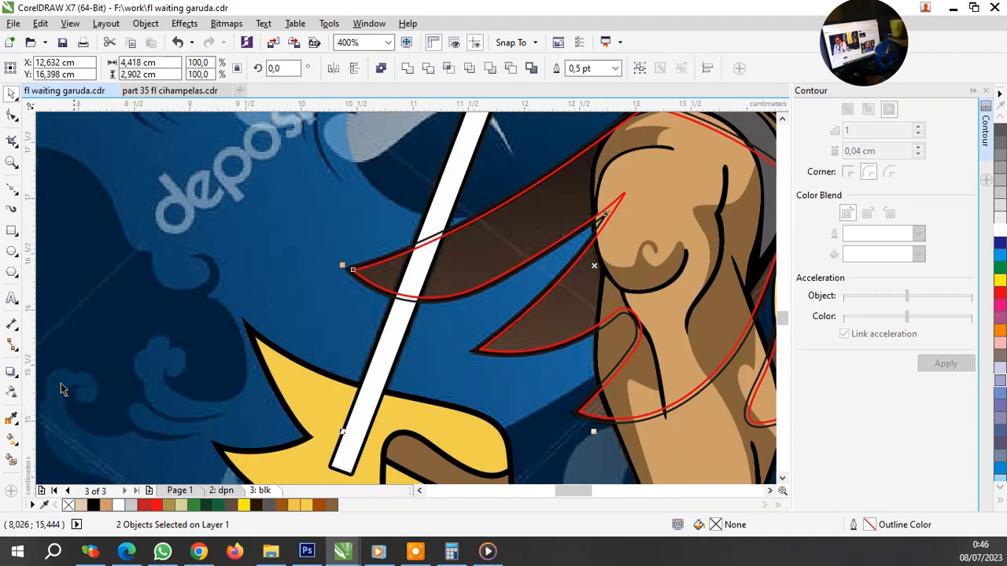
Step: Sample the dark brown of the reference feather and fill the traced feather shape with it
left_click(11, 420)
left_click(478, 254)
left_click(483, 252)
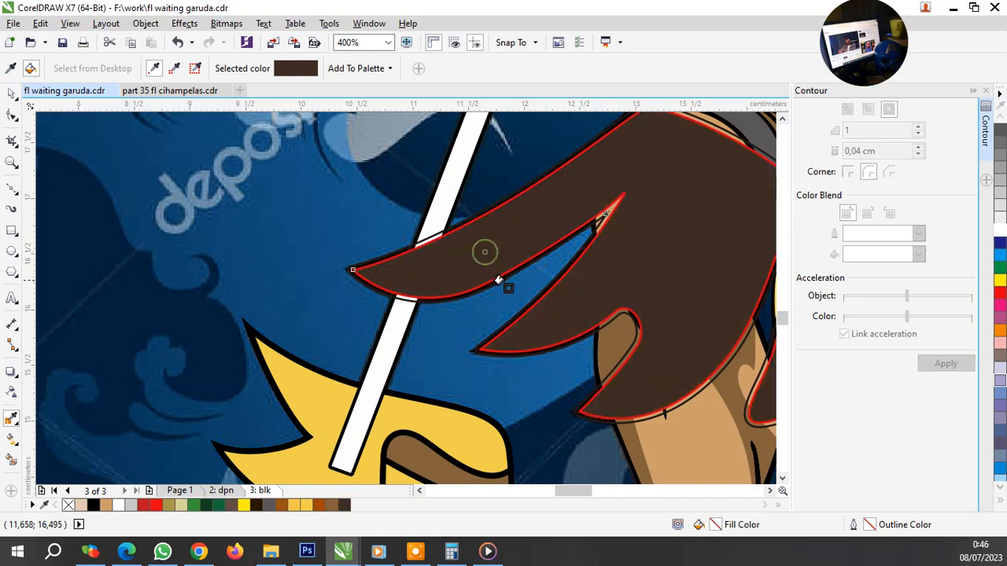
Step: Sample black from the artwork's linework and fill the outer contour shape around the feathers with it
scroll(464, 298, "down", 1)
scroll(494, 349, "up", 3)
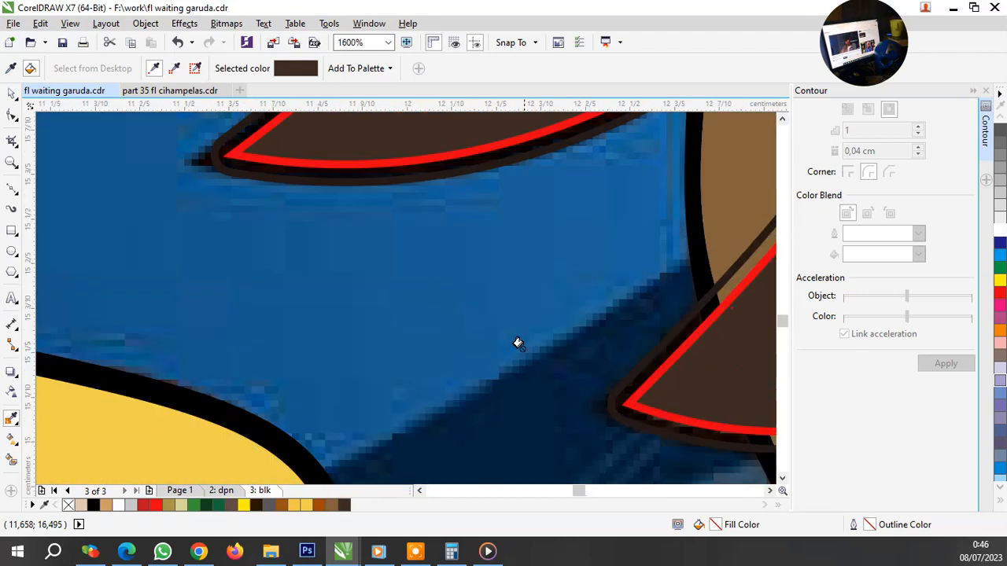
left_click(270, 427, "shift")
scroll(236, 181, "up", 3)
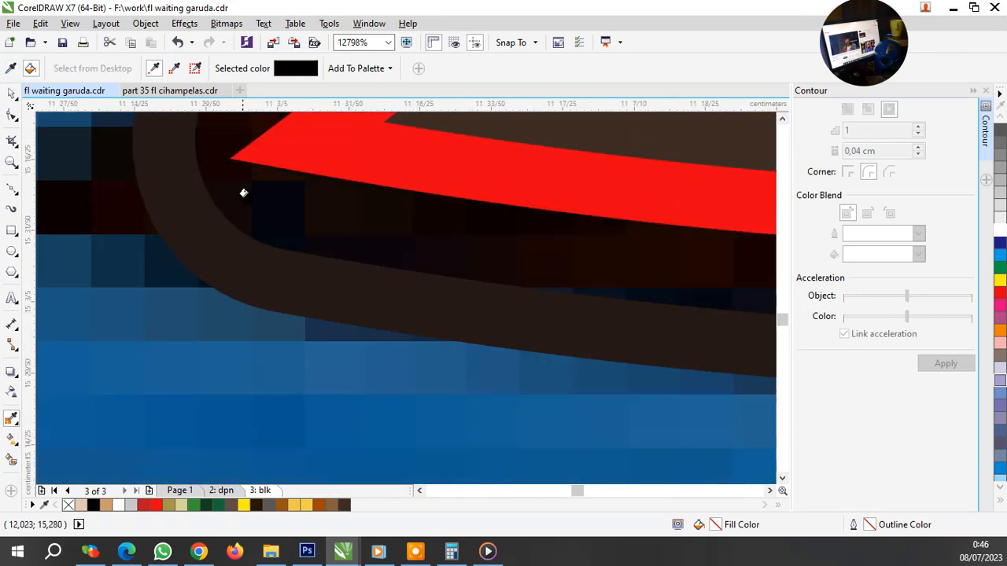
scroll(347, 271, "down", 5)
key("space")
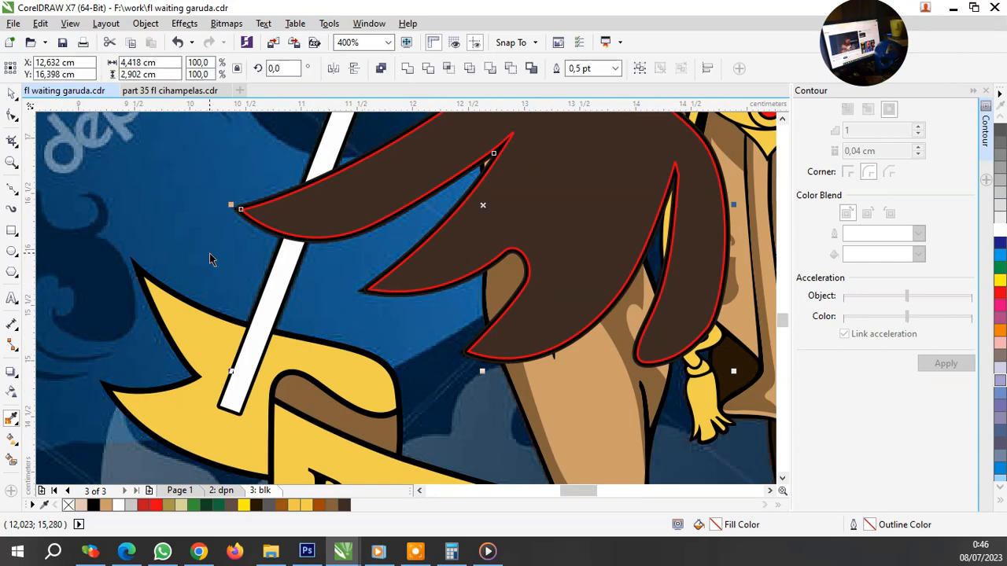
Step: Group the brown feather shape with its black contour and remove the group's outline
left_click(209, 254)
left_click(267, 214)
scroll(251, 217, "up", 2)
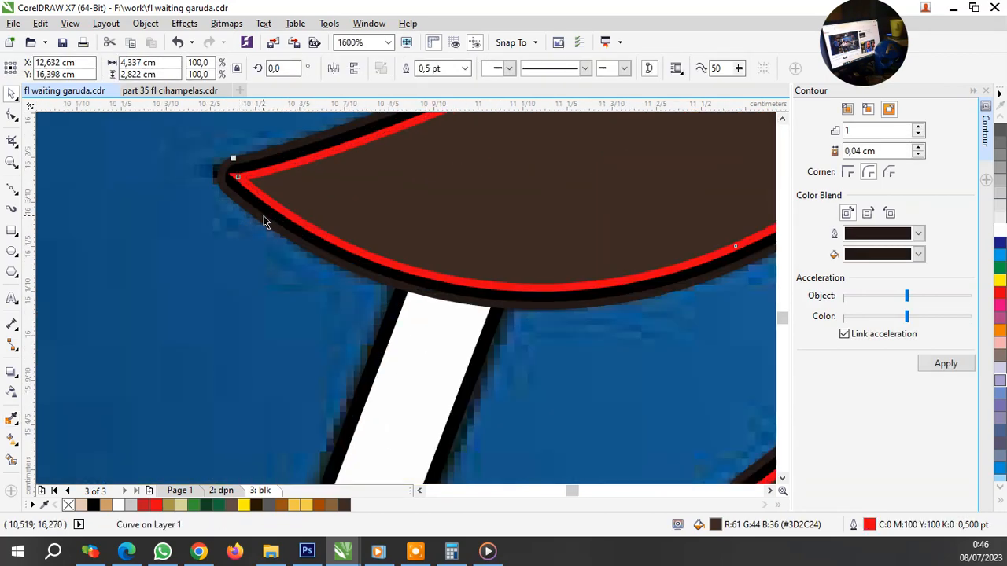
left_click(263, 217, "shift")
key("ctrl+g")
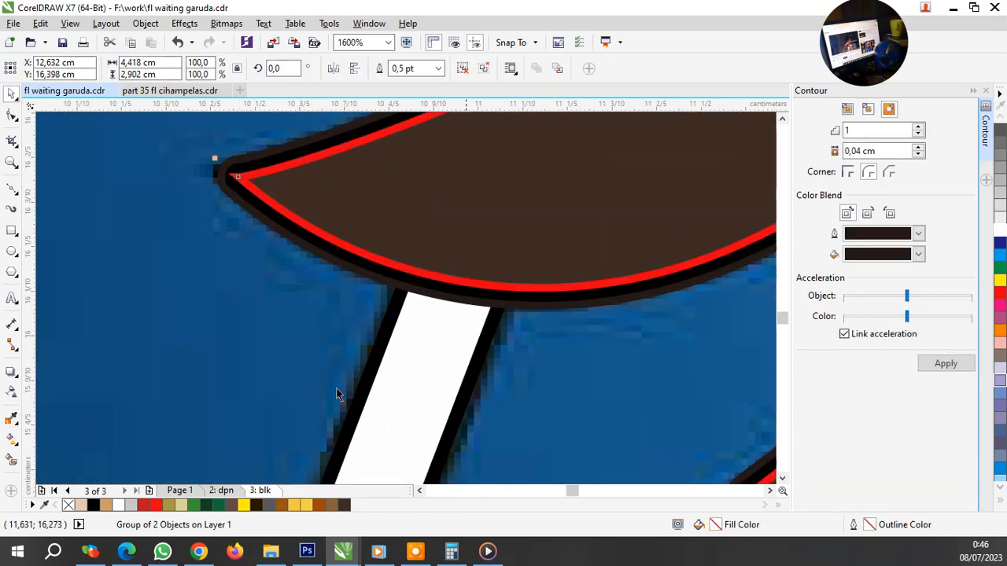
right_click(69, 505)
scroll(258, 344, "down", 1)
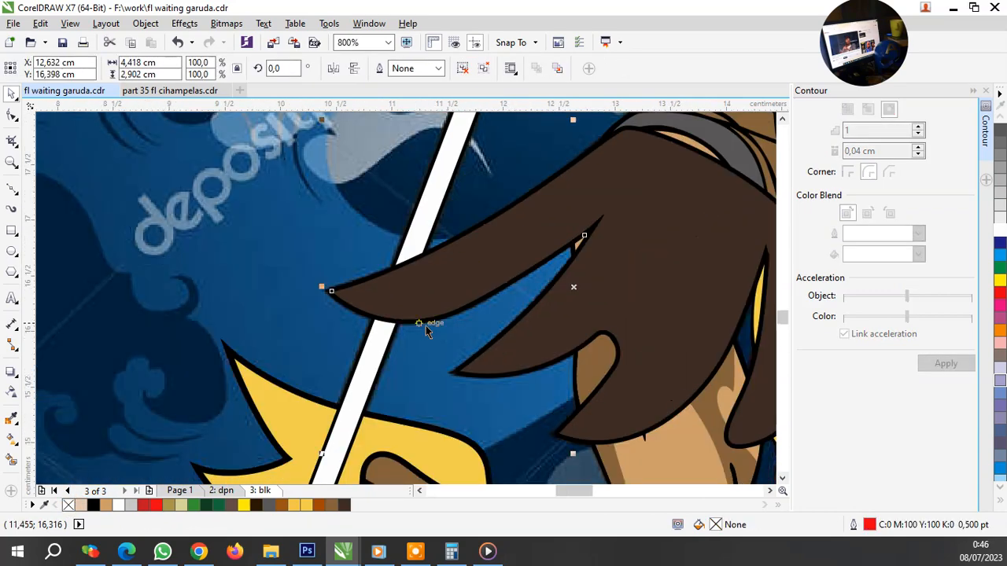
Step: Place the feather group behind the Garuda figure so the leg and flagpole overlap it
right_click(495, 273)
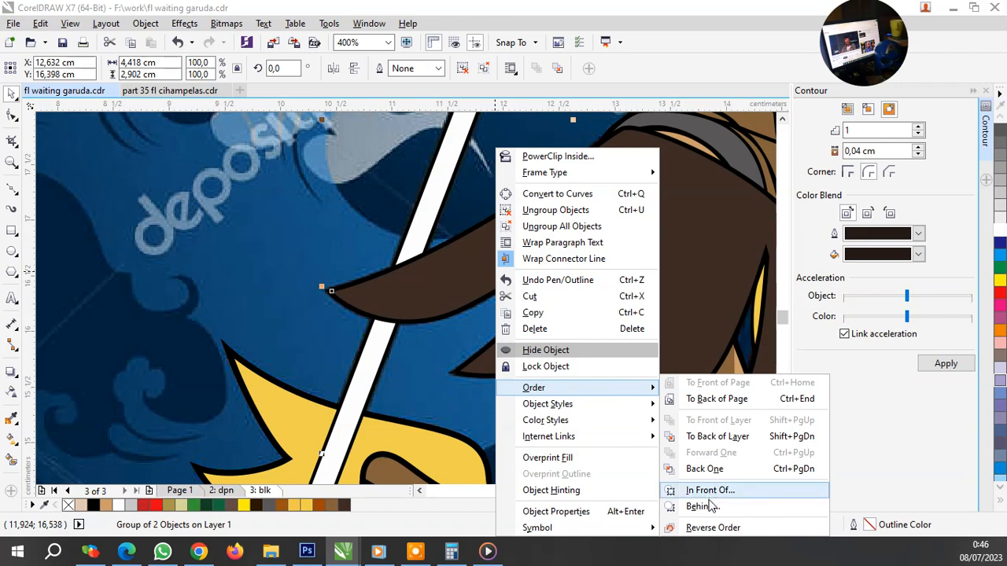
left_click(685, 488)
left_click(685, 445)
scroll(685, 444, "down", 2)
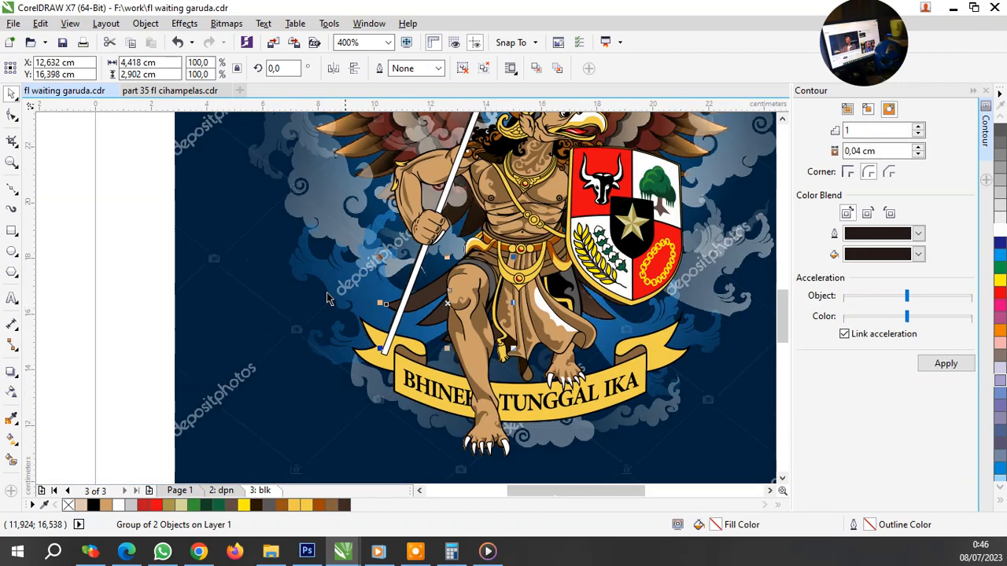
key("Escape")
Step: Duplicate the feather group across to the shield side of the figure and mirror the copy horizontally
scroll(525, 343, "up", 1)
left_click_drag(266, 268, 516, 267)
right_click(516, 266)
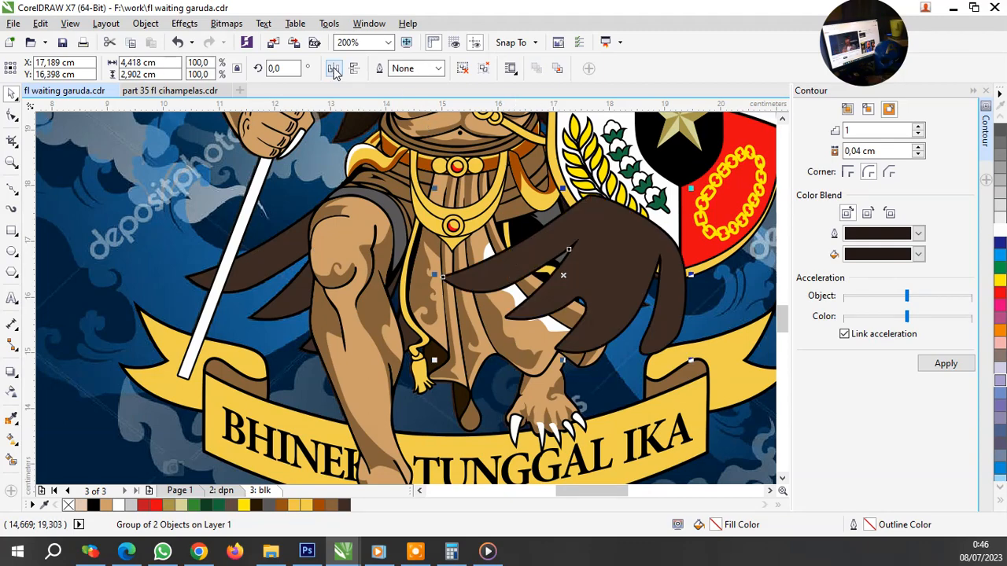
left_click(334, 69)
Step: Move the mirrored feather group onto the reference feathers below the shield, aligning its feather tips
scroll(681, 292, "up", 1)
left_click_drag(592, 278, 633, 267)
scroll(634, 267, "up", 2)
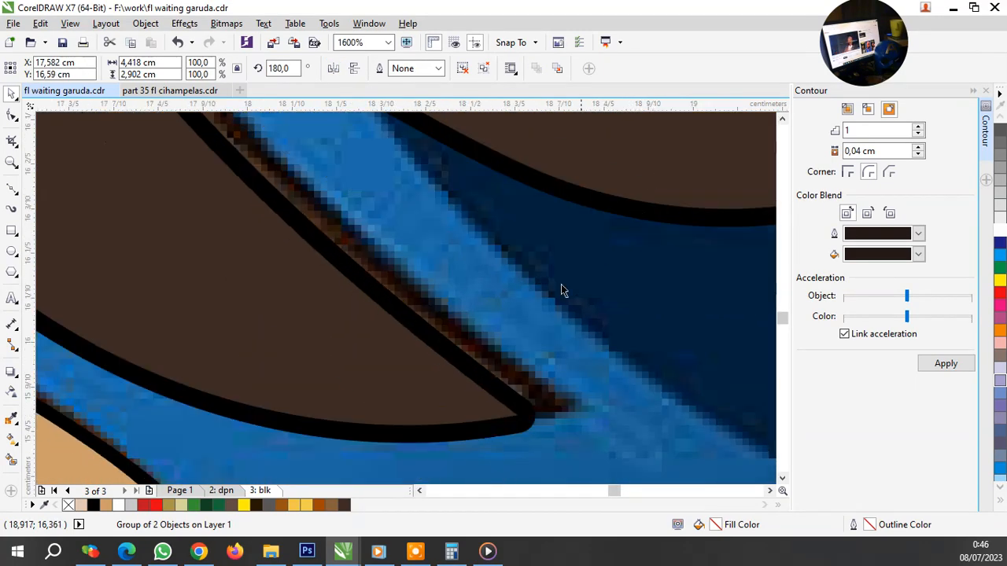
left_click_drag(471, 368, 478, 353)
scroll(548, 370, "down", 2)
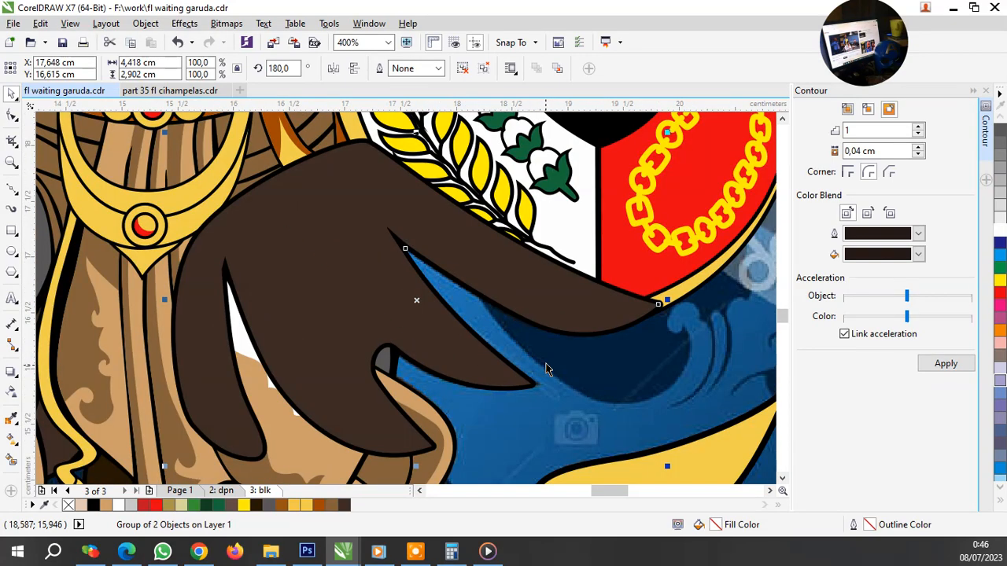
Step: Place the mirrored feather group behind the figure's loincloth and shield
scroll(545, 348, "down", 1)
right_click(416, 328)
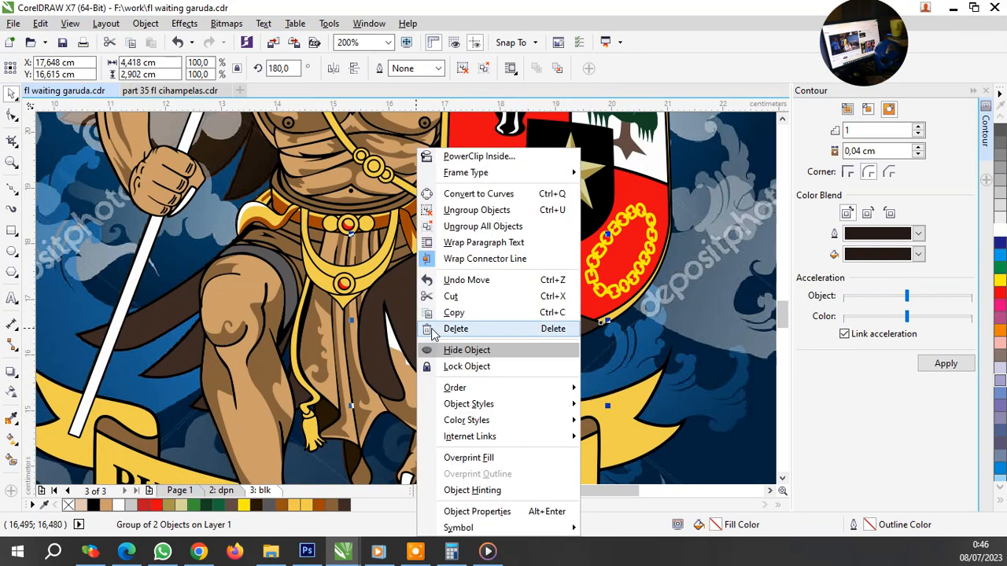
mouse_move(523, 387)
left_click(621, 507)
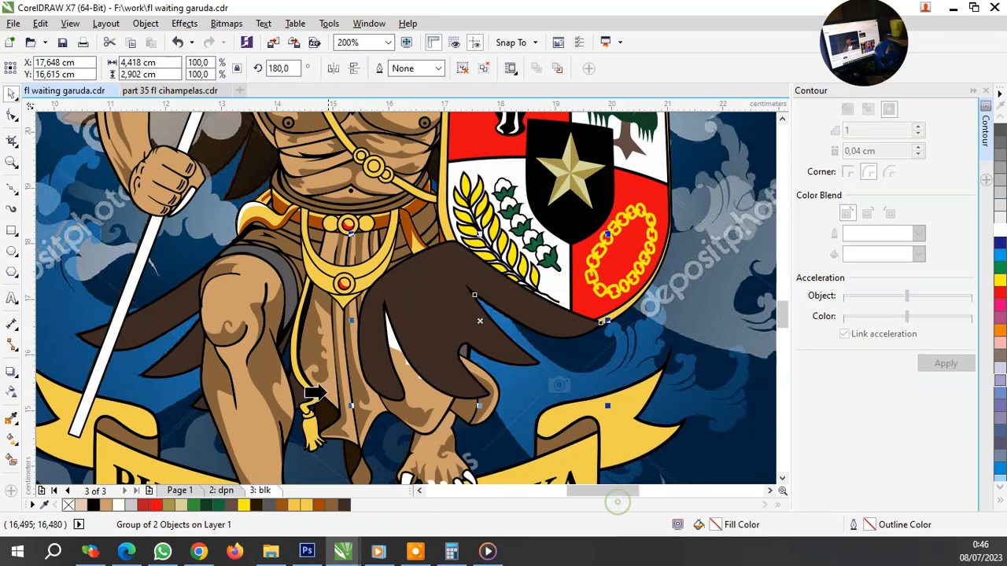
left_click(560, 390)
left_click(489, 358)
left_click(431, 352)
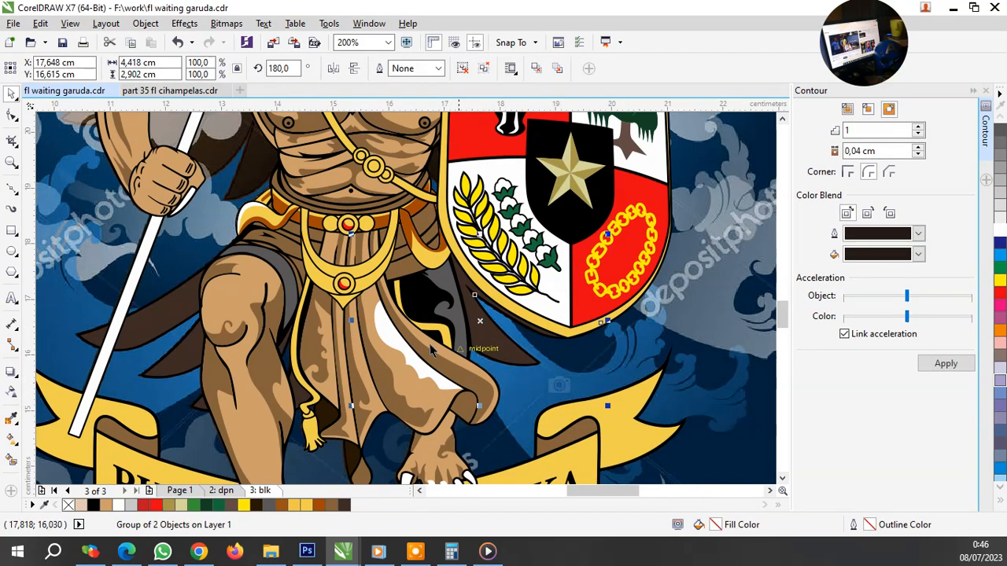
Step: Group the two feather groups together, and group them with the rest of the Garuda figure
left_click(170, 312, "shift")
key("ctrl+g")
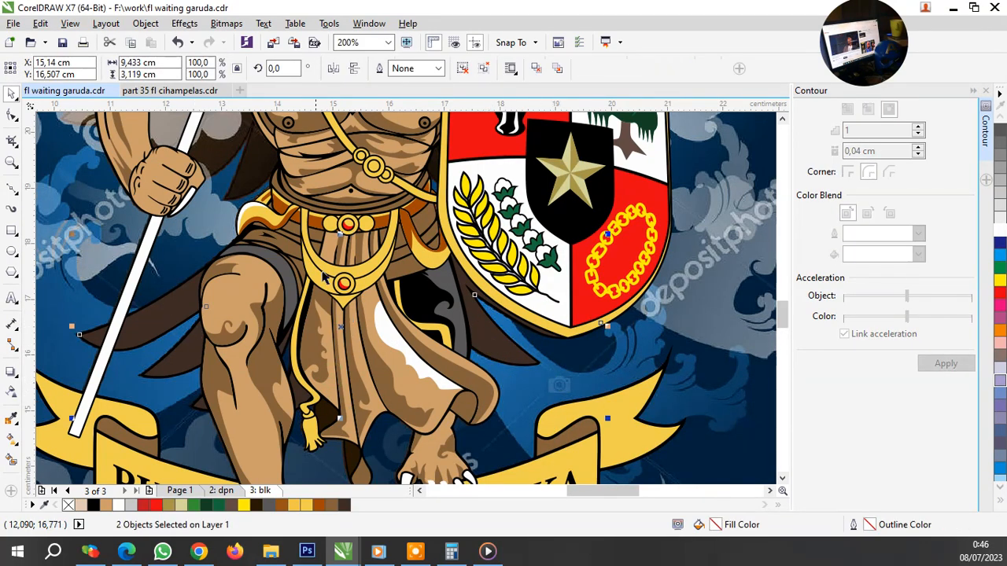
left_click(325, 198, "shift")
key("ctrl+g")
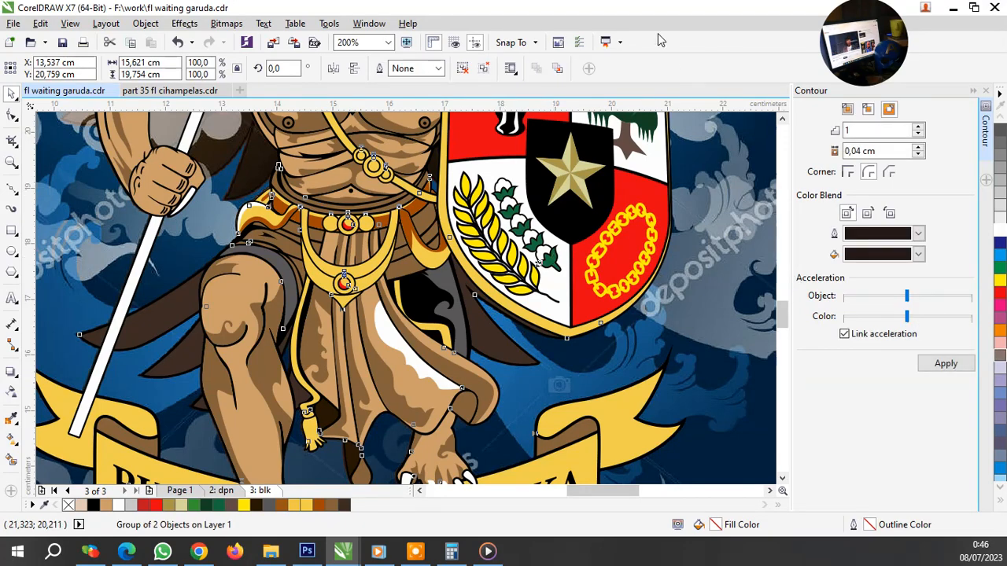
Step: Move the traced Garuda artwork off the reference image to compare the two, and undo the move
key("F3")
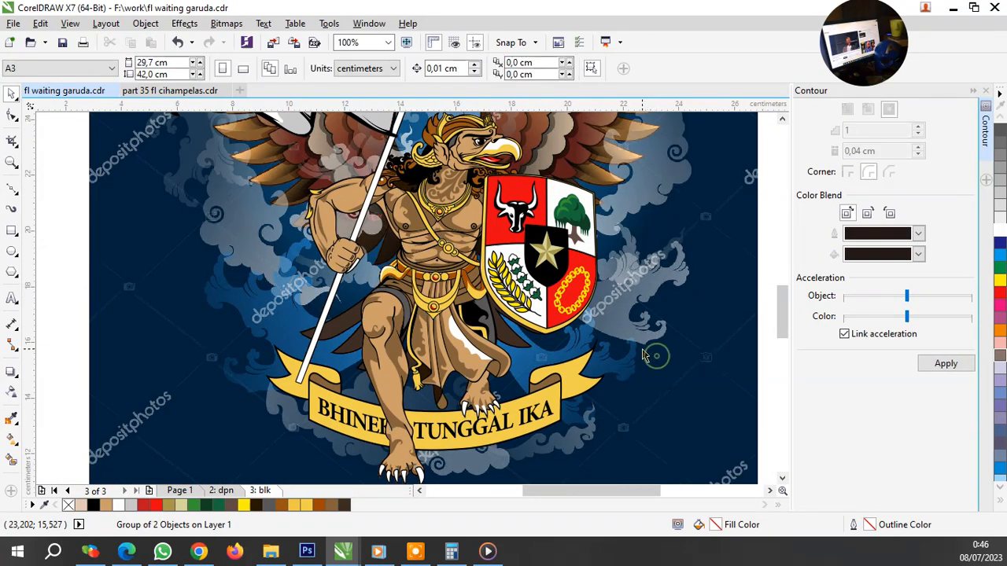
key("Escape")
scroll(544, 341, "down", 2)
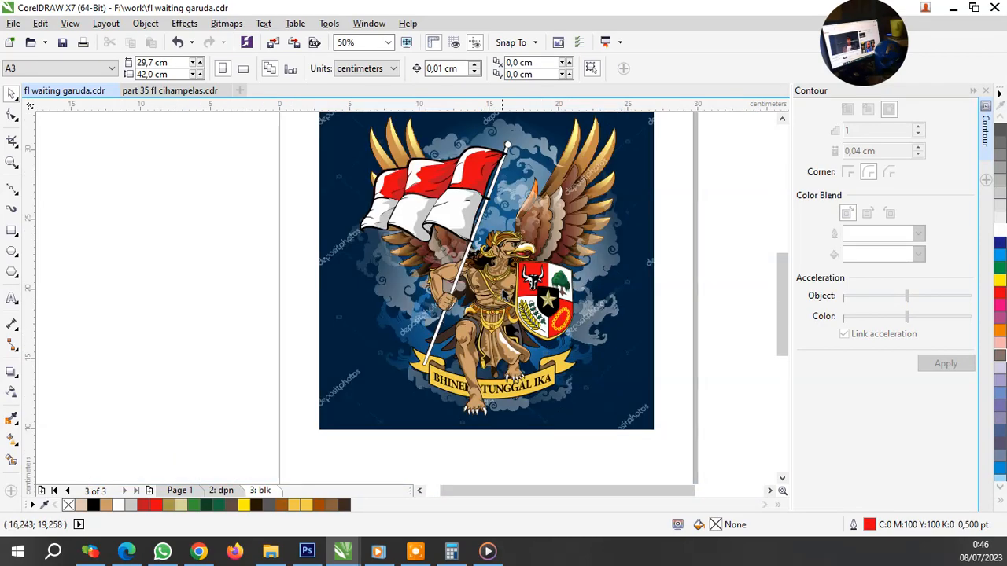
scroll(525, 226, "up", 2)
scroll(525, 226, "down", 2)
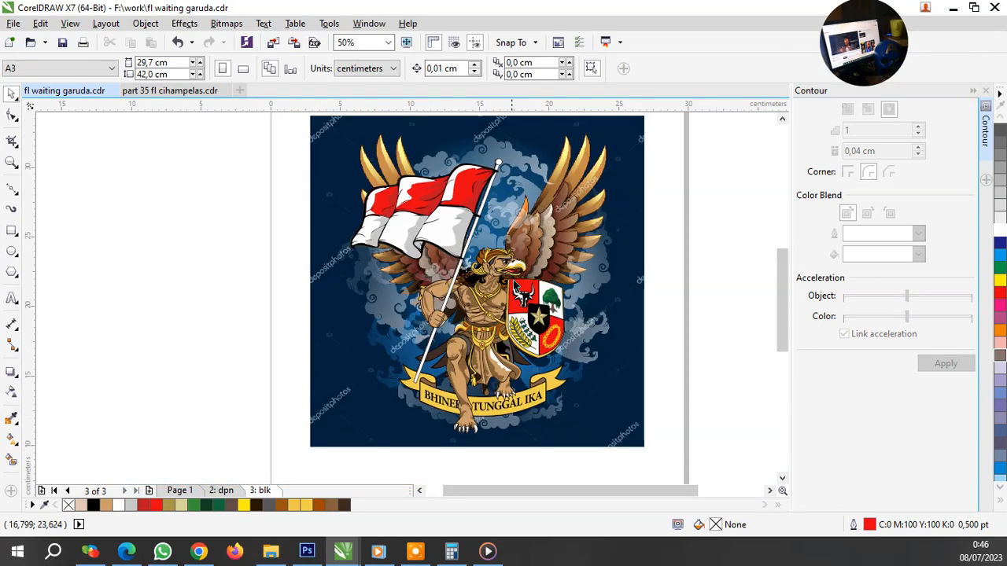
left_click(515, 291)
left_click_drag(480, 303, 214, 312)
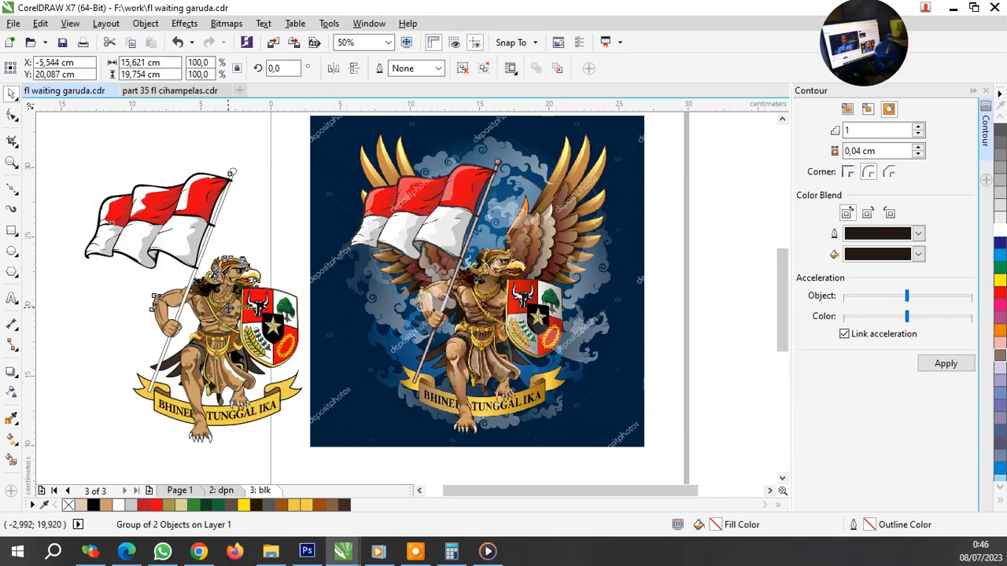
left_click(371, 464)
scroll(371, 464, "up", 1)
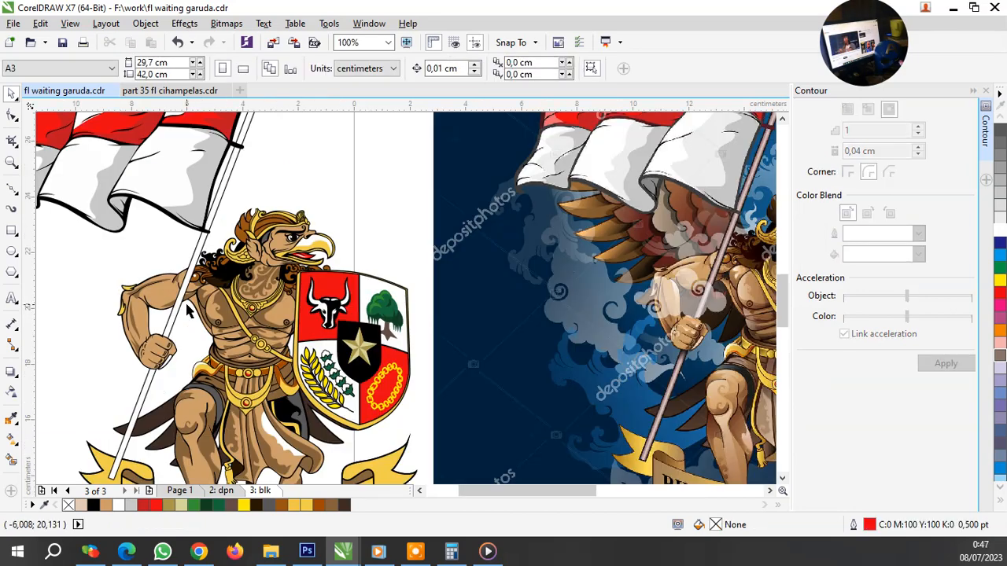
scroll(371, 464, "down", 1)
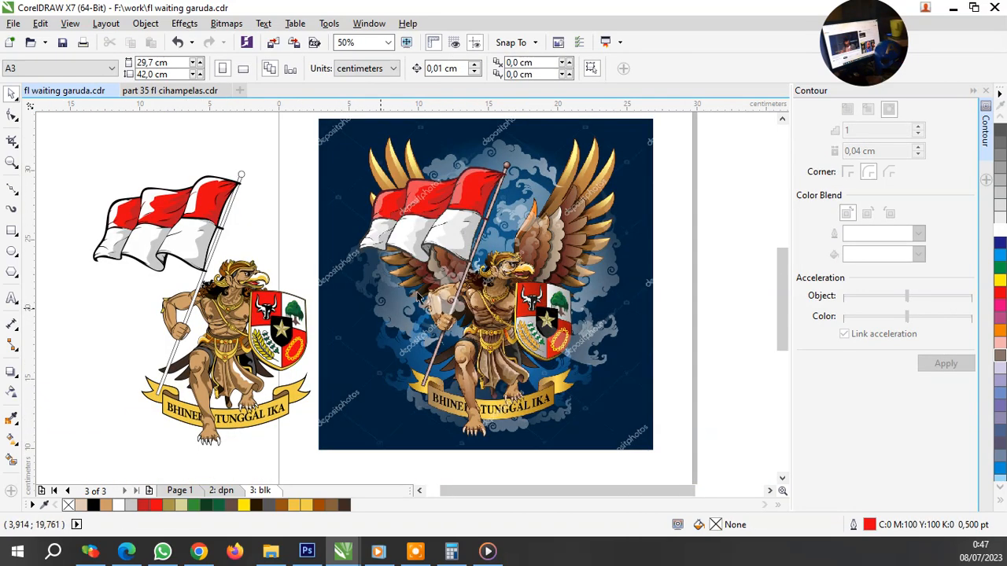
left_click(178, 42)
left_click(711, 318)
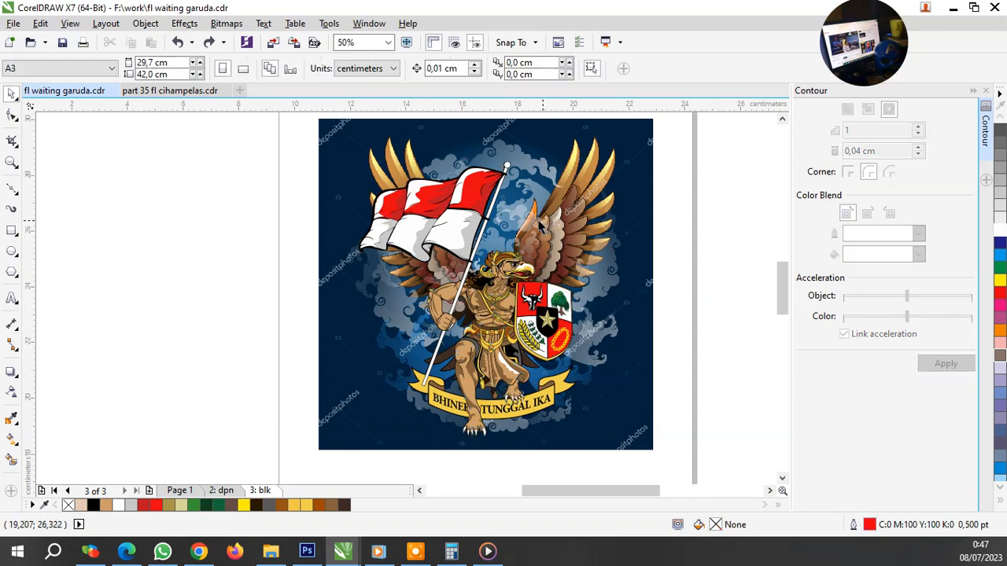
Step: Start a Bezier curve at the headdress and trace the lower outer edge of the orange-tipped wing feather behind the head
scroll(540, 228, "up", 2)
left_click(12, 188)
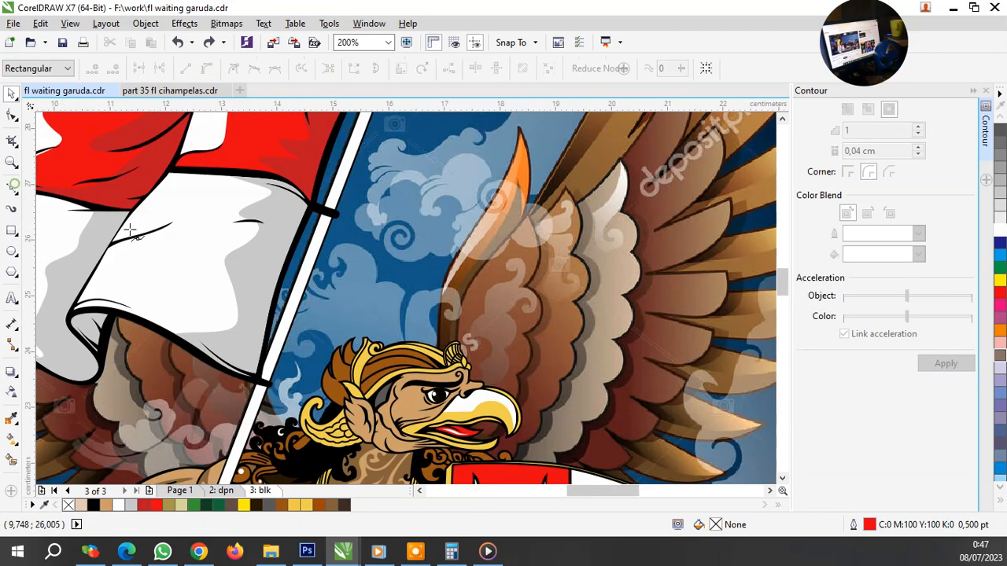
scroll(443, 372, "up", 4)
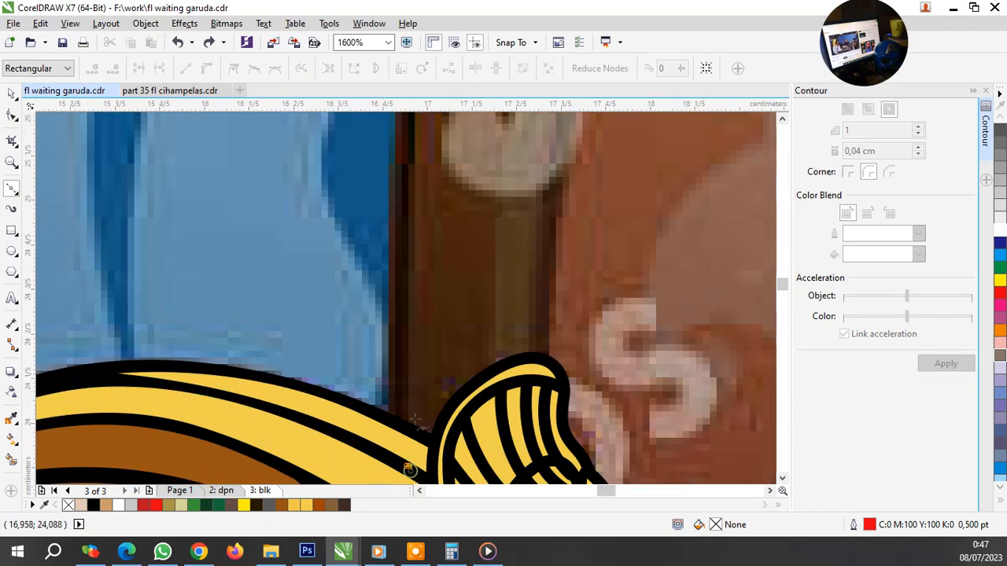
scroll(416, 465, "down", 3)
scroll(431, 344, "up", 2)
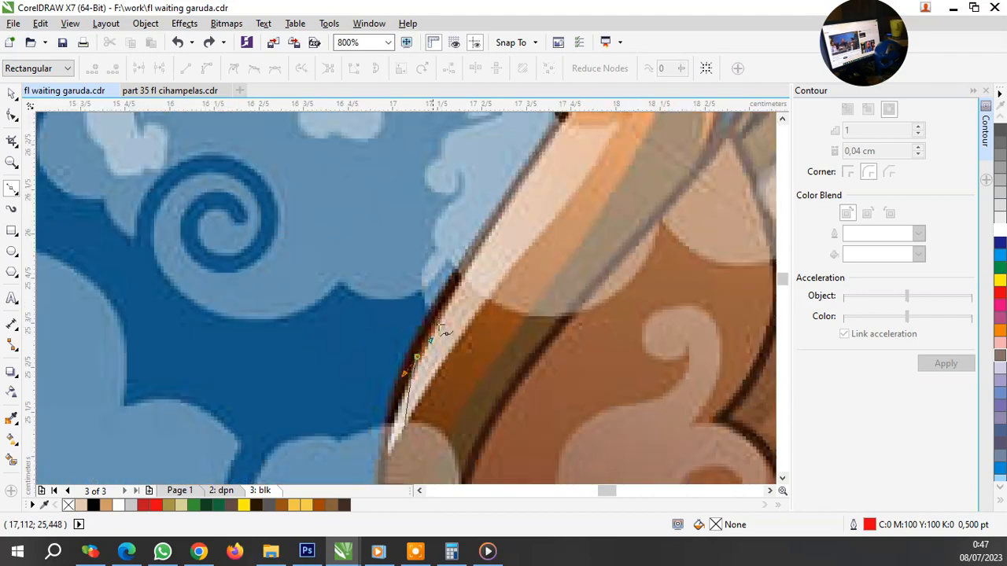
left_click_drag(416, 358, 479, 228)
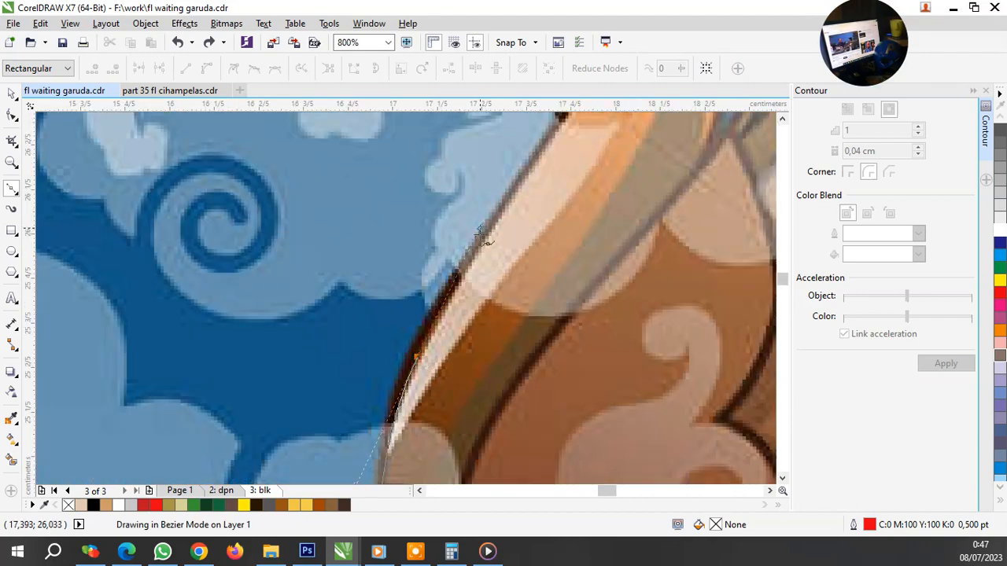
Step: Extend the Bezier curve up the outer edge of the orange-tipped feather to its pointed tip
scroll(483, 346, "down", 2)
scroll(542, 236, "up", 2)
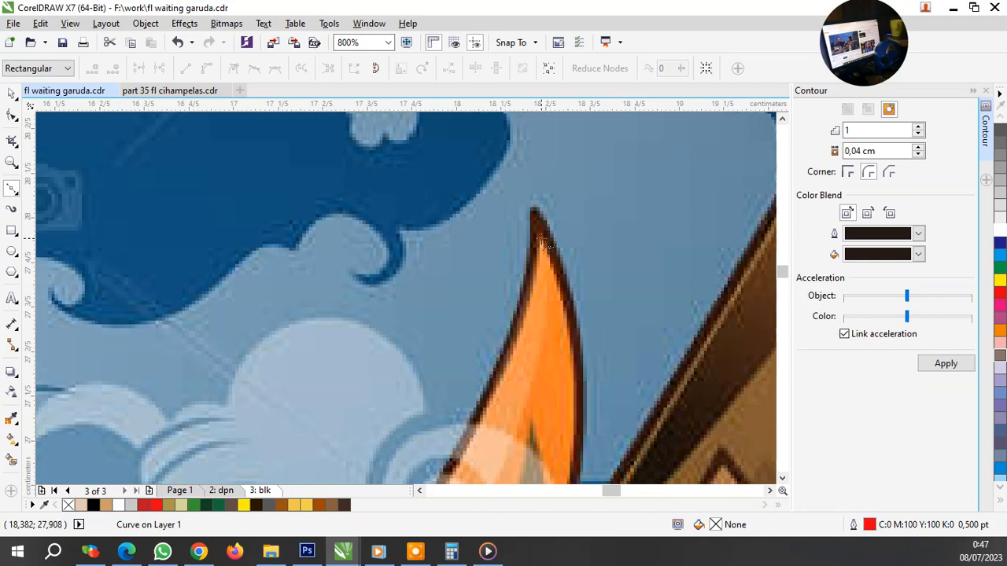
left_click_drag(542, 244, 558, 140)
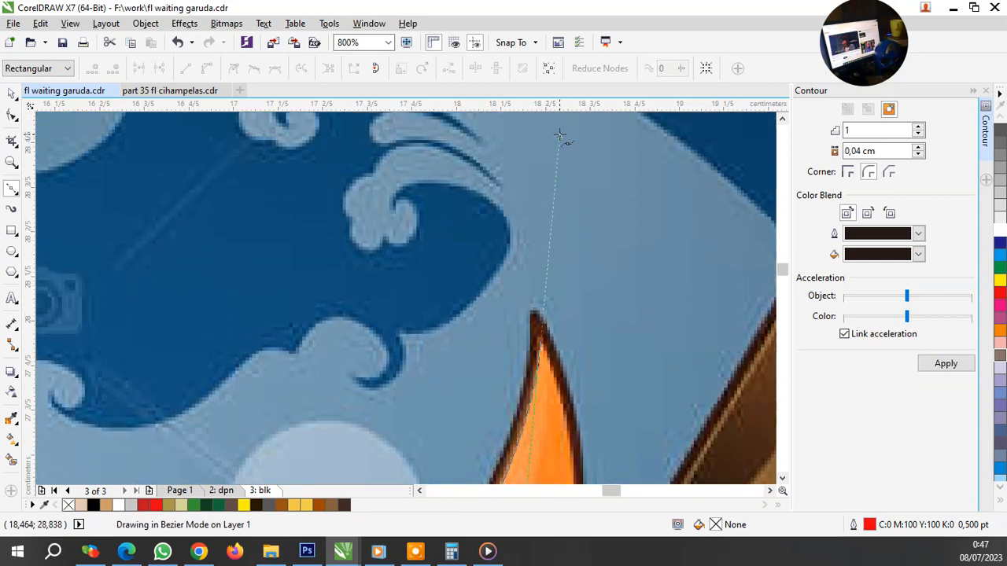
scroll(563, 387, "down", 2)
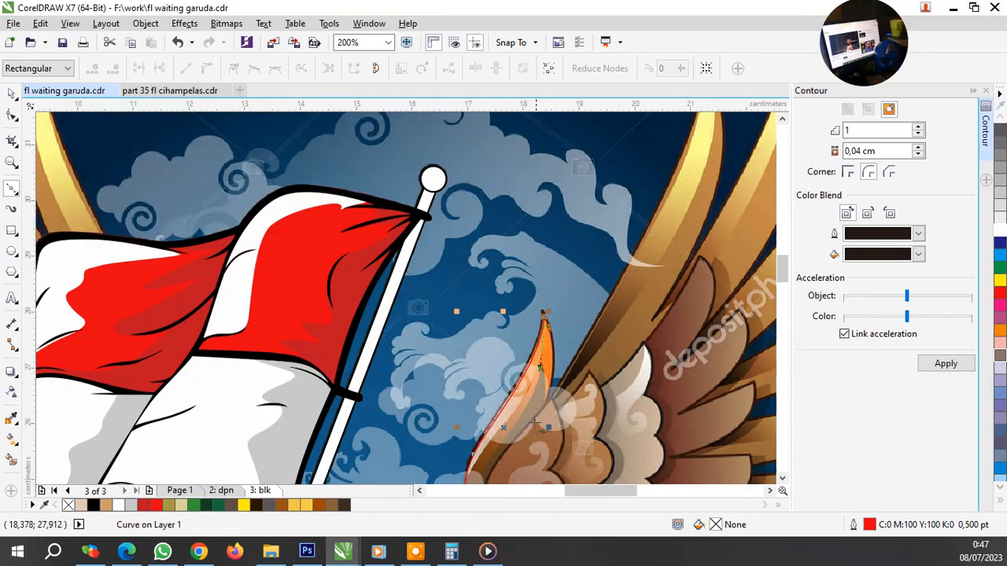
Step: Trace the opposite edge of the orange-tipped feather down behind the beak and close the outline at its starting node on the headdress
scroll(596, 268, "up", 2)
scroll(597, 267, "down", 2)
scroll(591, 283, "up", 2)
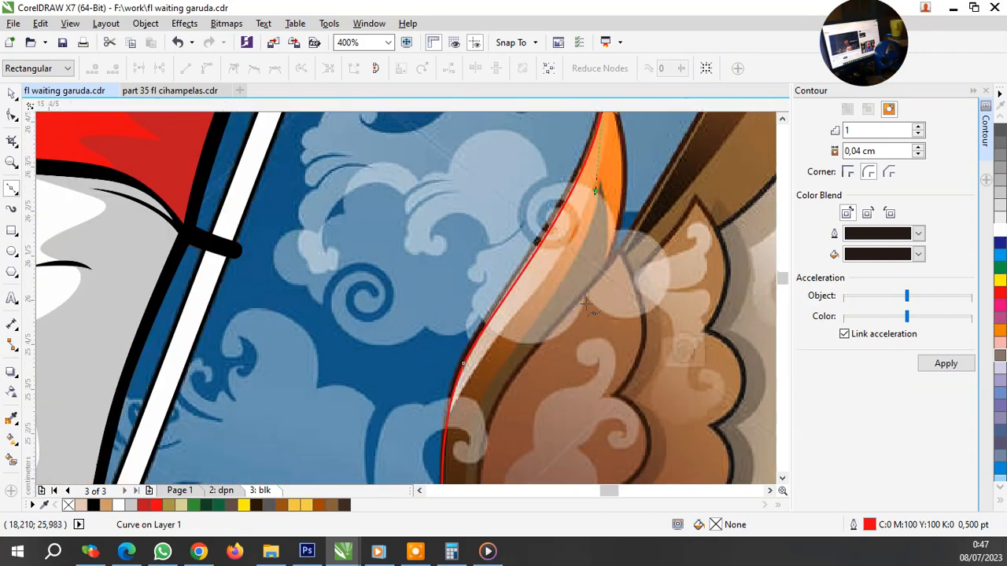
scroll(586, 307, "down", 2)
scroll(588, 315, "up", 1)
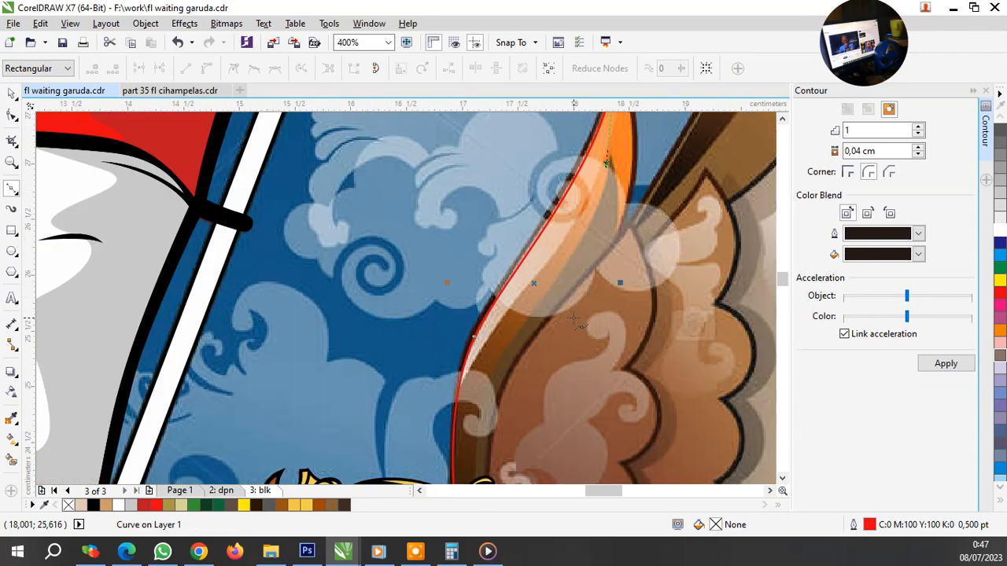
left_click(564, 369)
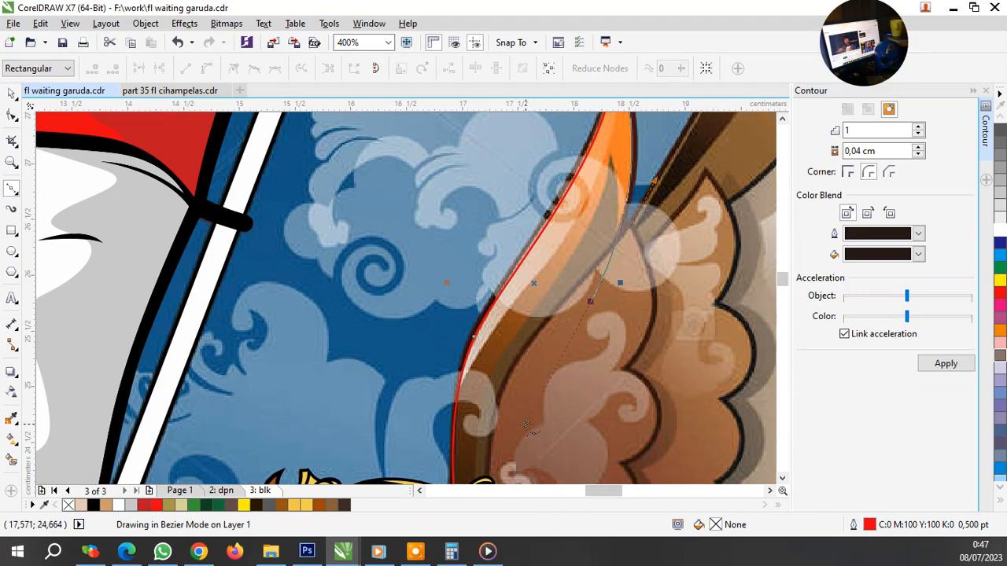
scroll(525, 423, "down", 2)
scroll(513, 366, "up", 2)
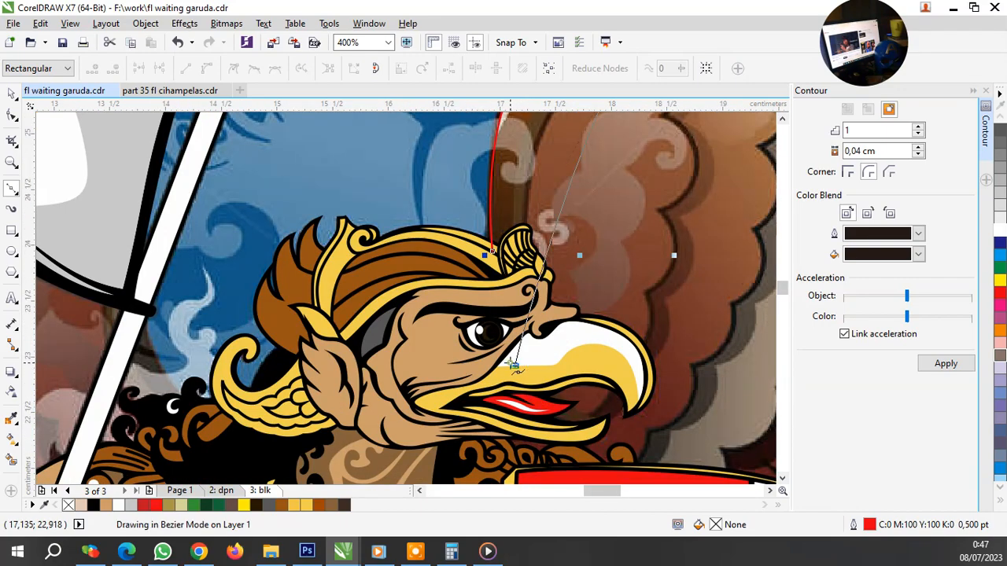
left_click(513, 366)
left_click(493, 252)
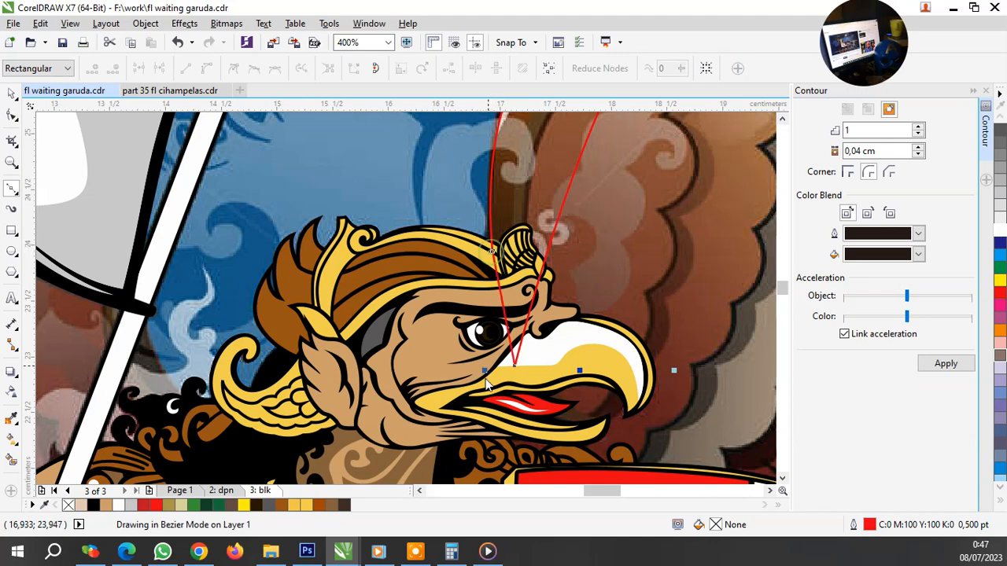
Step: Add a node on the upper outer edge of the orange-tipped feather's outline and shift it onto the reference's dark contour
scroll(486, 396, "down", 1)
scroll(536, 202, "up", 1)
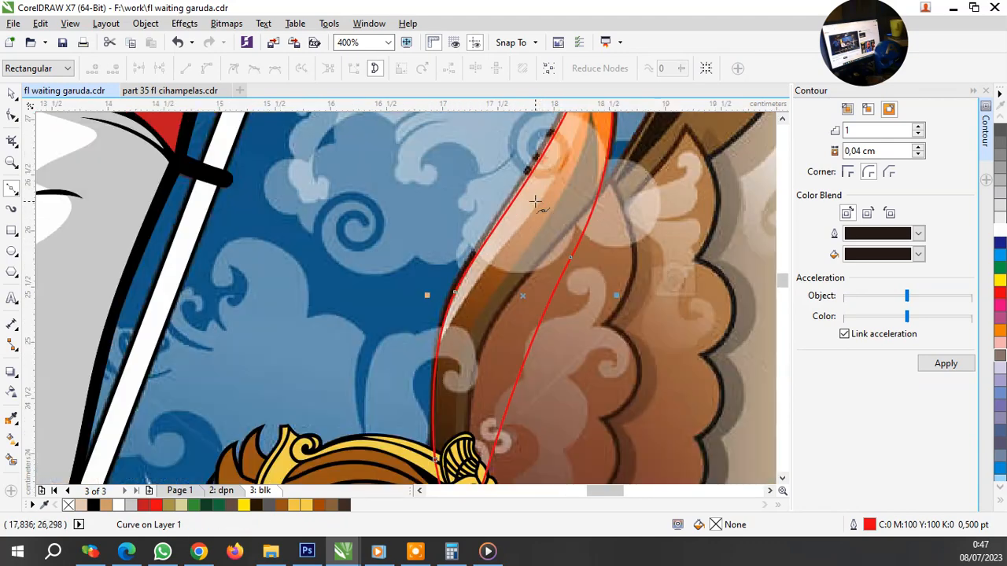
left_click(20, 114)
scroll(533, 173, "up", 2)
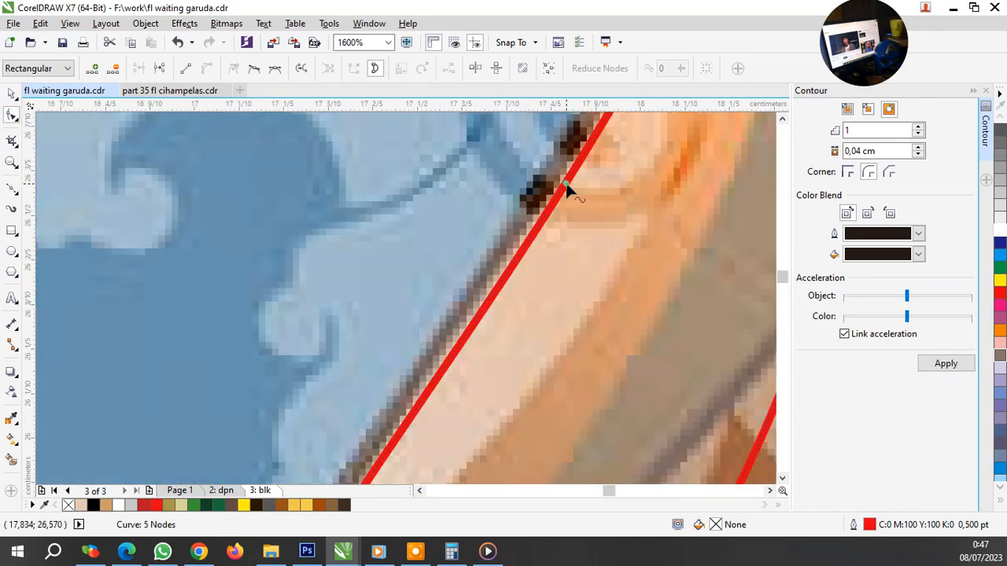
double_click(566, 189)
left_click_drag(569, 180, 551, 185)
scroll(513, 208, "down", 2)
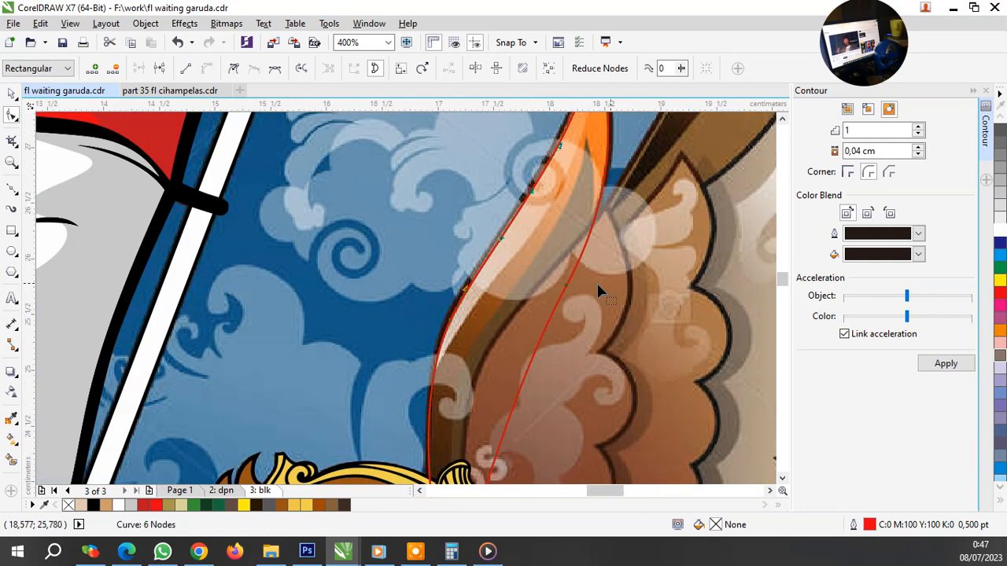
Step: Start a new Bezier curve inside the headdress crest and trace the lower inner edge of the scalloped reddish-brown feather layer
scroll(495, 319, "down", 1)
scroll(541, 352, "up", 1)
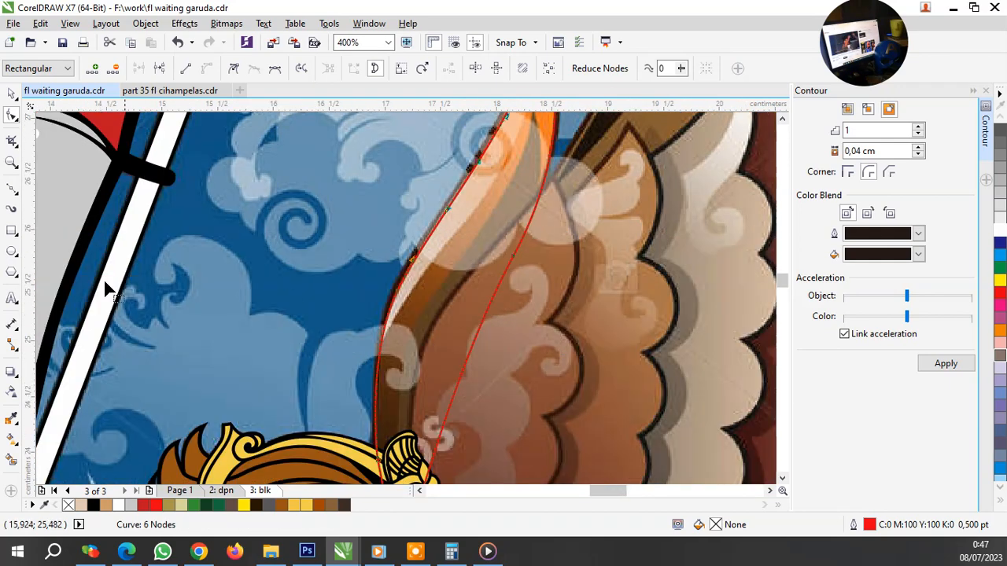
left_click(12, 191)
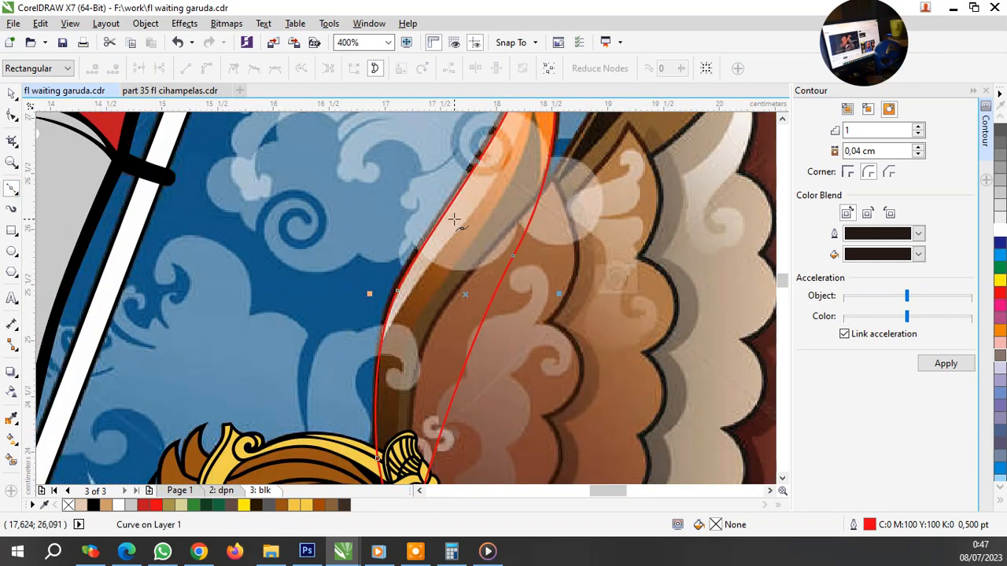
scroll(496, 298, "down", 1)
scroll(407, 363, "up", 2)
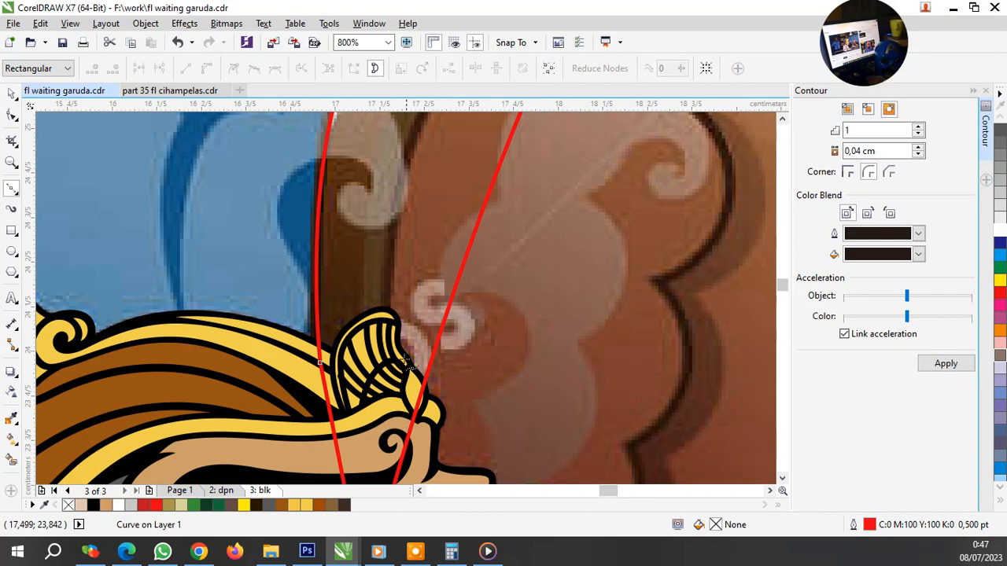
left_click(387, 366)
scroll(369, 346, "down", 1)
scroll(431, 267, "up", 1)
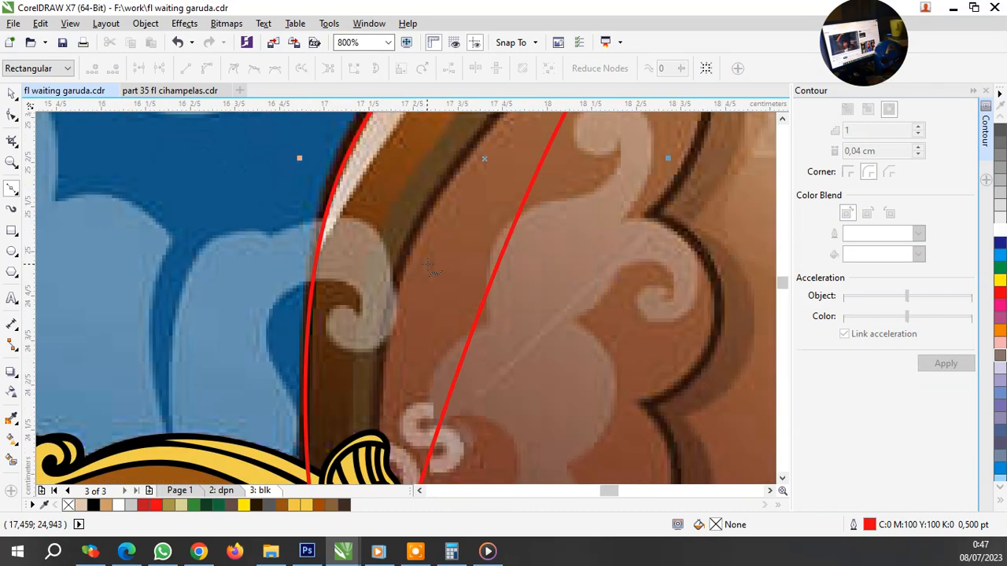
left_click(420, 252)
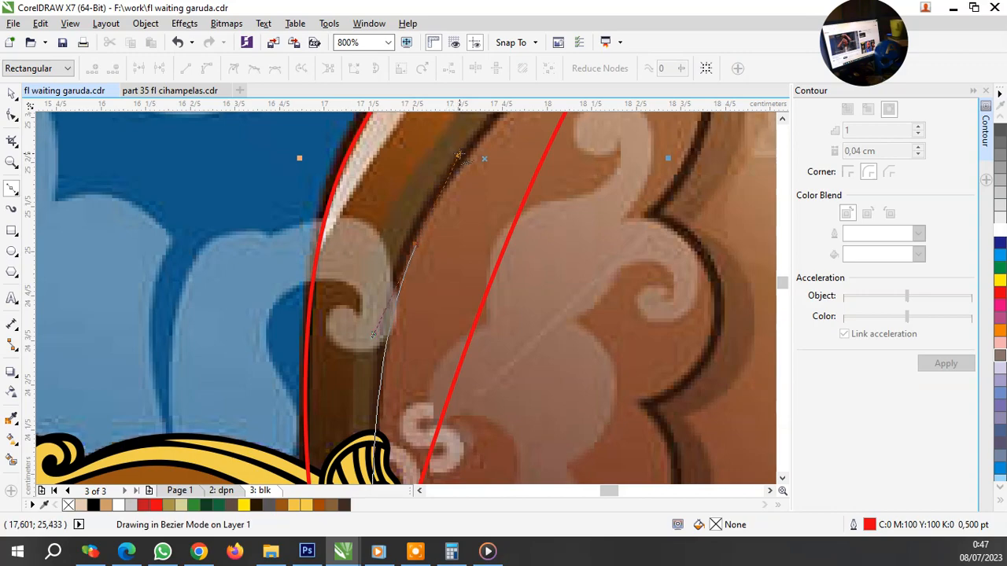
Step: Continue the curve along the upper inner edge of the reddish-brown feather layer to its pointed tip
scroll(403, 291, "down", 1)
left_click(519, 140)
scroll(521, 169, "up", 1)
scroll(511, 236, "down", 1)
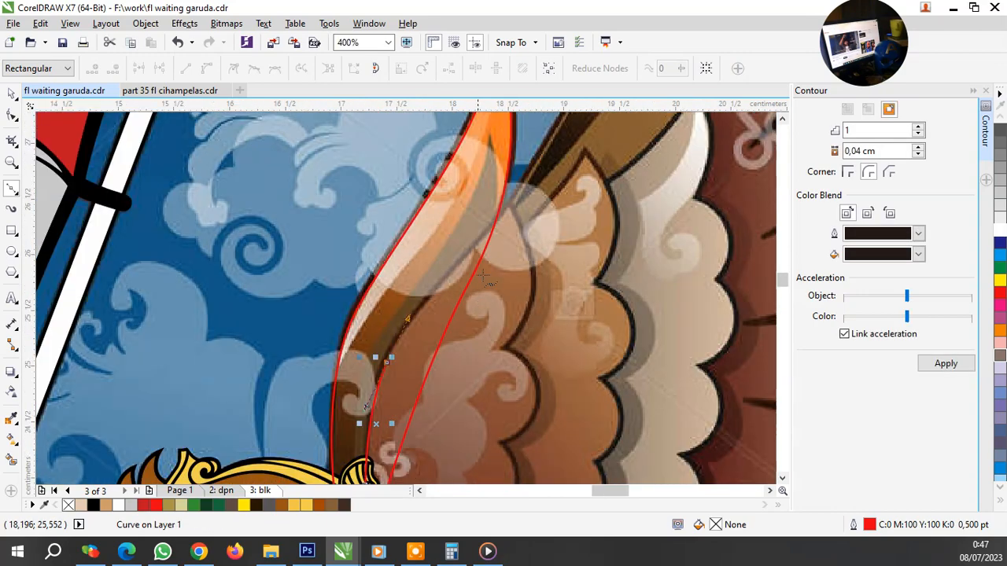
scroll(480, 308, "up", 2)
left_click_drag(433, 350, 521, 252)
left_click(540, 221)
Step: Trace the outer edge of the reddish-brown feather layer from the tip down to the first notch and turn the curve for the next scallop
scroll(542, 223, "down", 3)
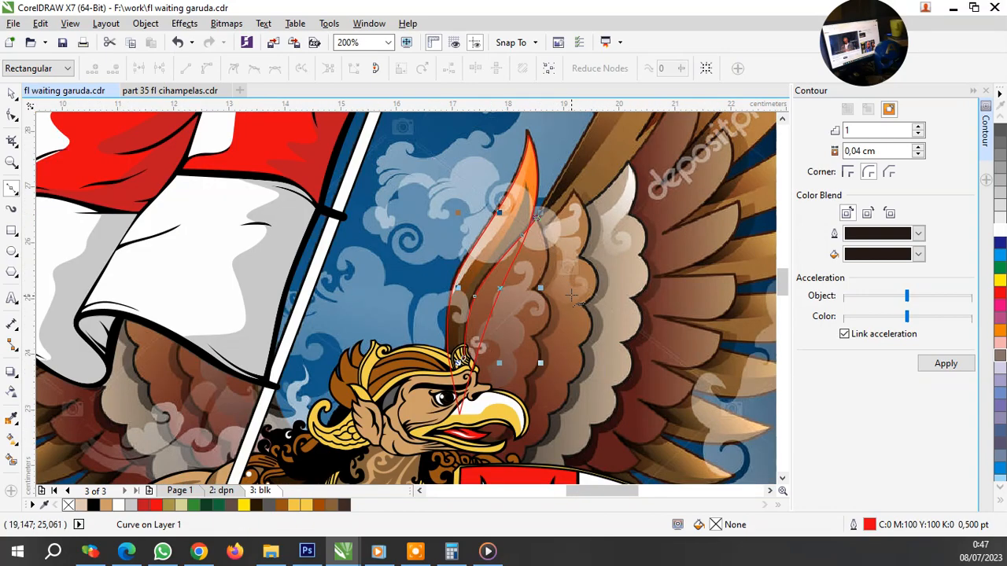
scroll(566, 273, "up", 2)
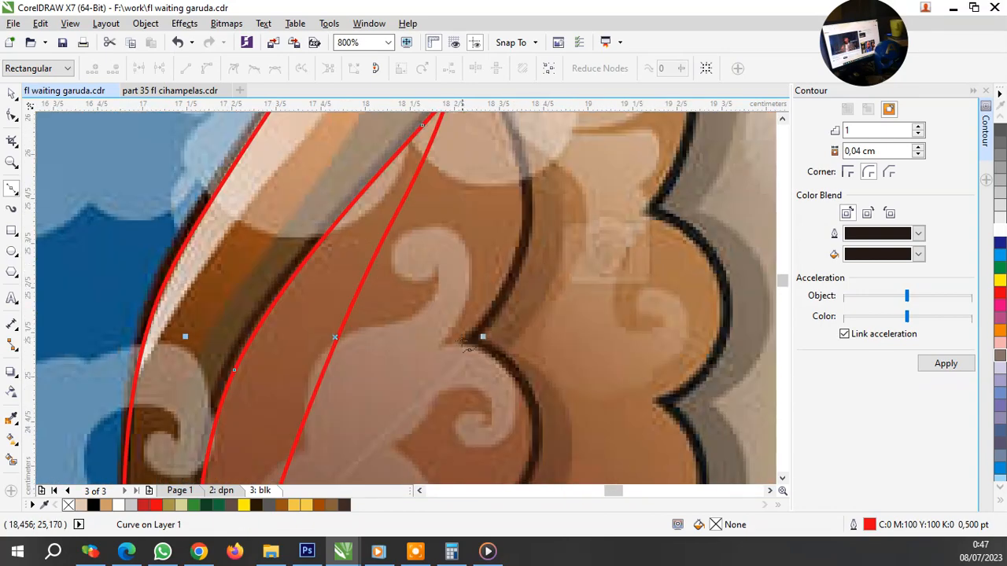
left_click_drag(459, 344, 328, 455)
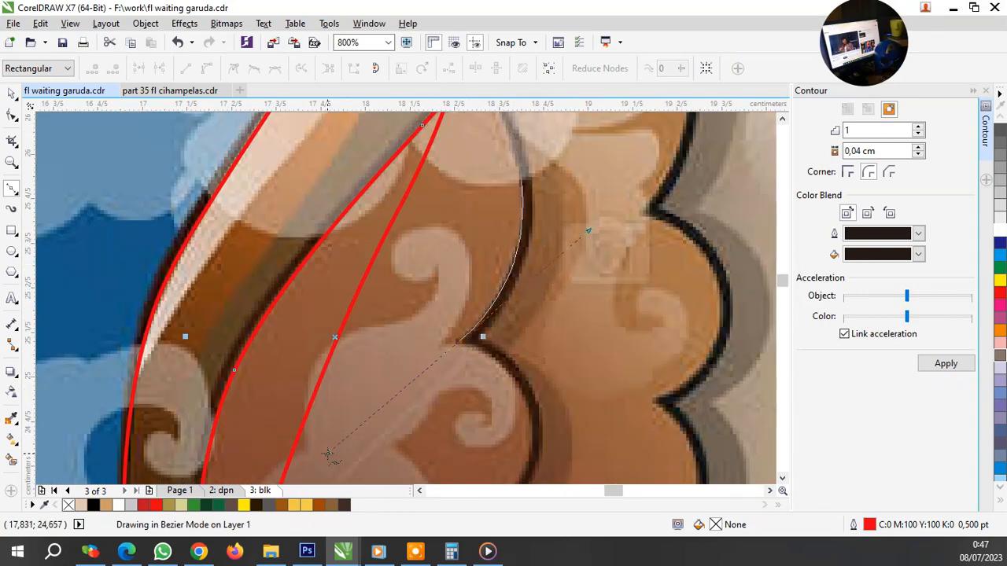
left_click_drag(503, 366, 504, 366)
scroll(512, 330, "down", 1)
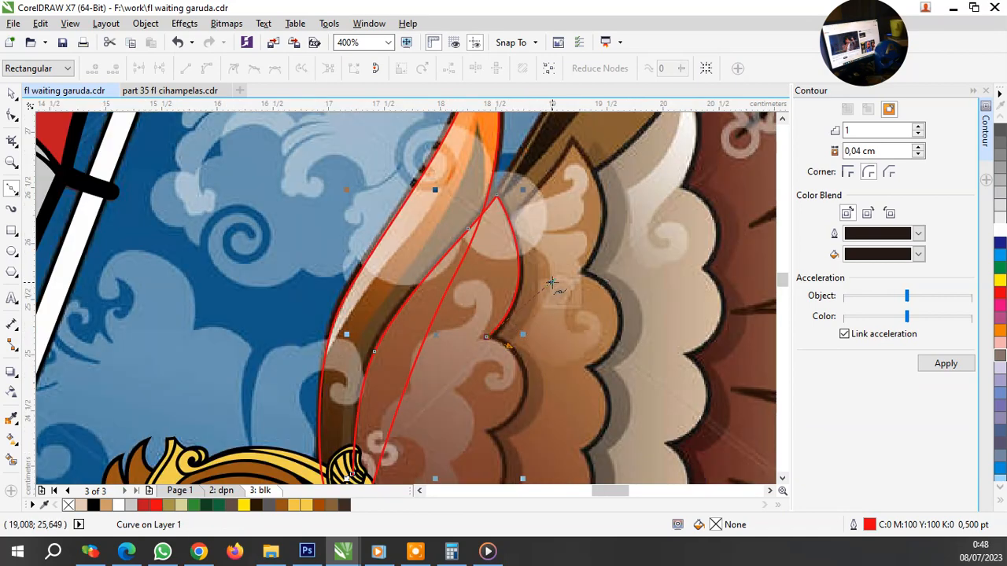
Step: Trace the second scallop of the reddish-brown feather layer down to its lower notch and redirect the curve handle there
scroll(552, 284, "down", 1)
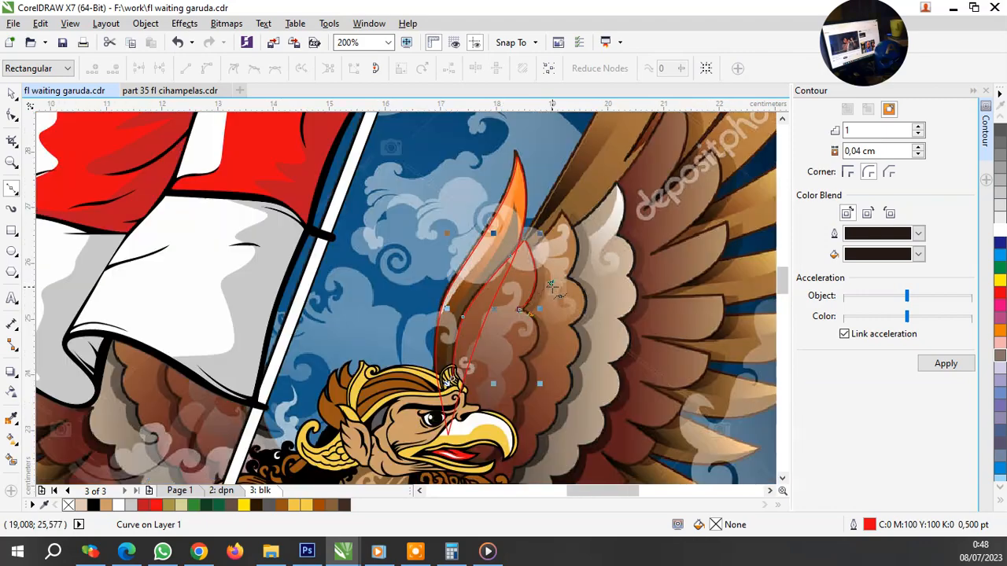
scroll(555, 350, "up", 2)
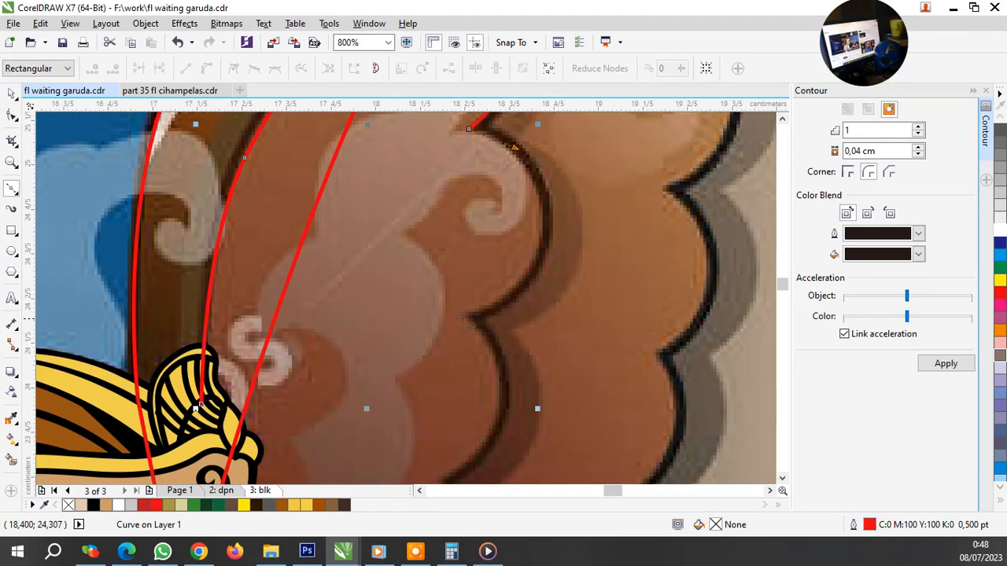
left_click_drag(461, 317, 393, 343)
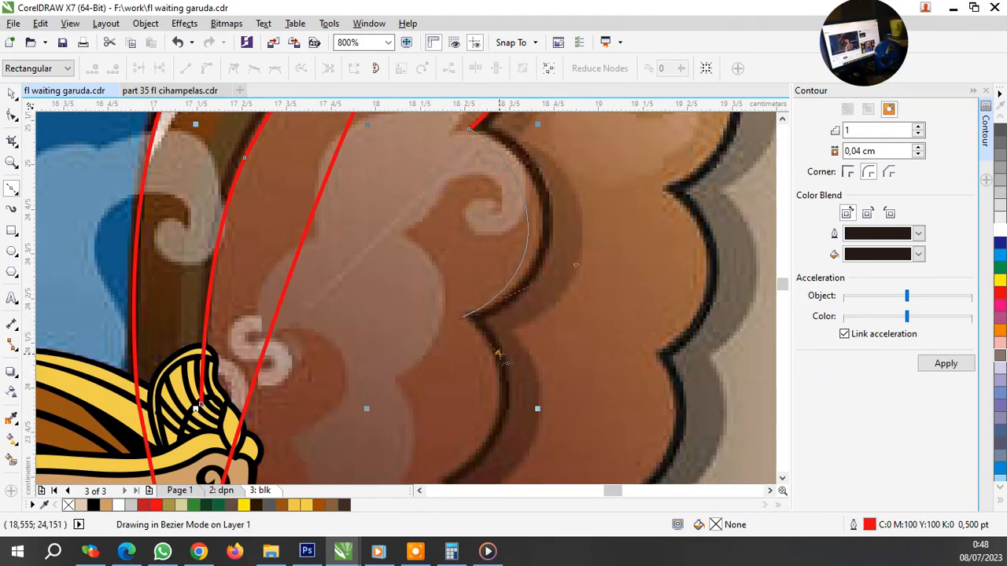
left_click_drag(498, 354, 498, 354)
scroll(498, 353, "down", 1)
scroll(498, 396, "up", 1)
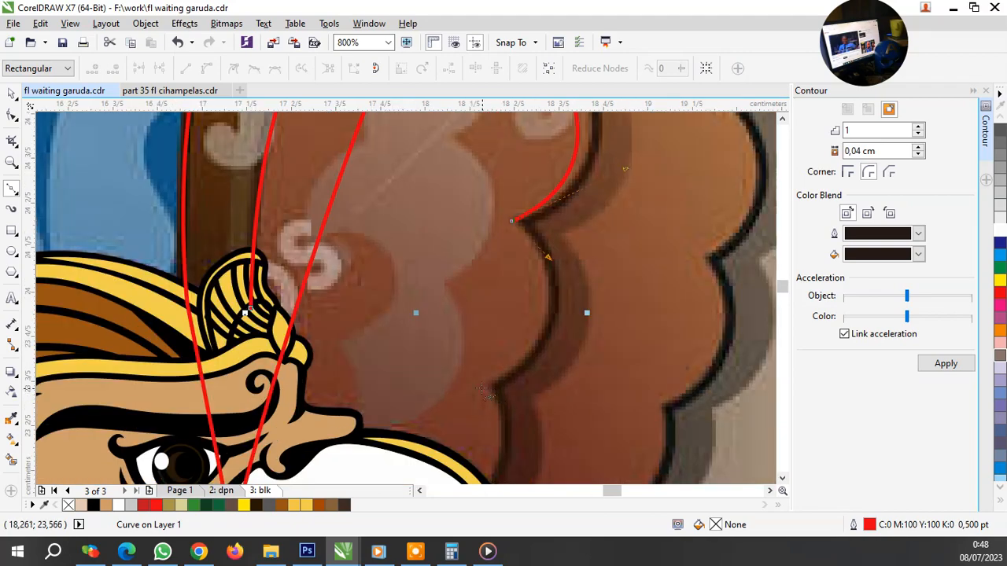
Step: Trace the remaining scallops down behind the beak and close the reddish-brown feather outline at its starting node in the headdress
left_click_drag(483, 387, 403, 421)
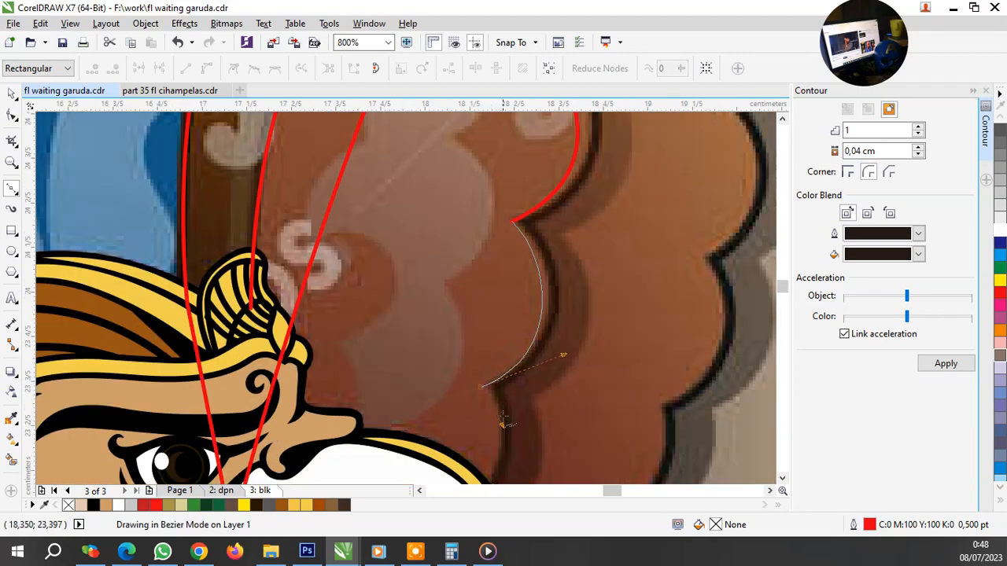
scroll(540, 343, "down", 1)
scroll(520, 447, "up", 2)
scroll(518, 348, "down", 1)
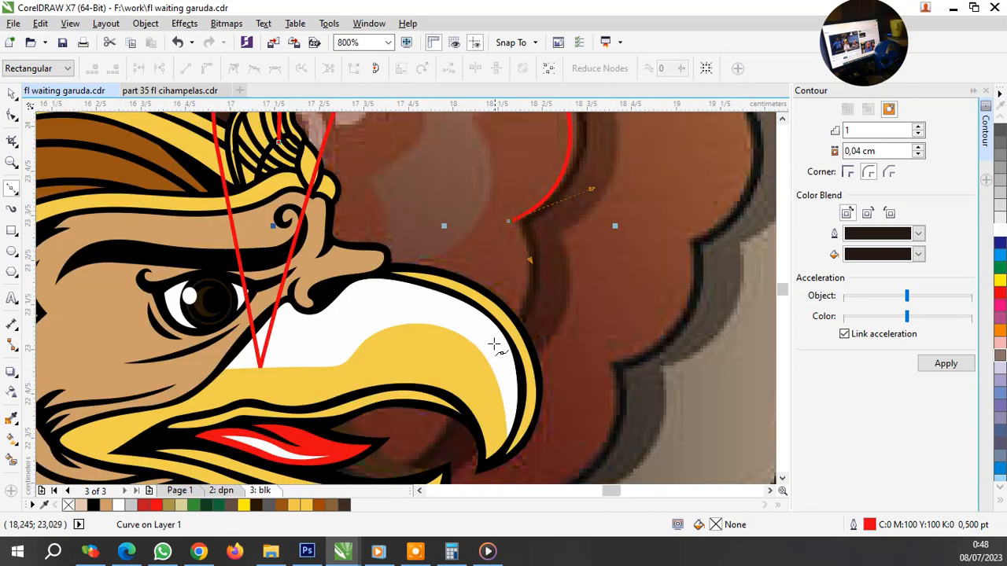
left_click_drag(474, 346, 397, 383)
scroll(322, 386, "down", 2)
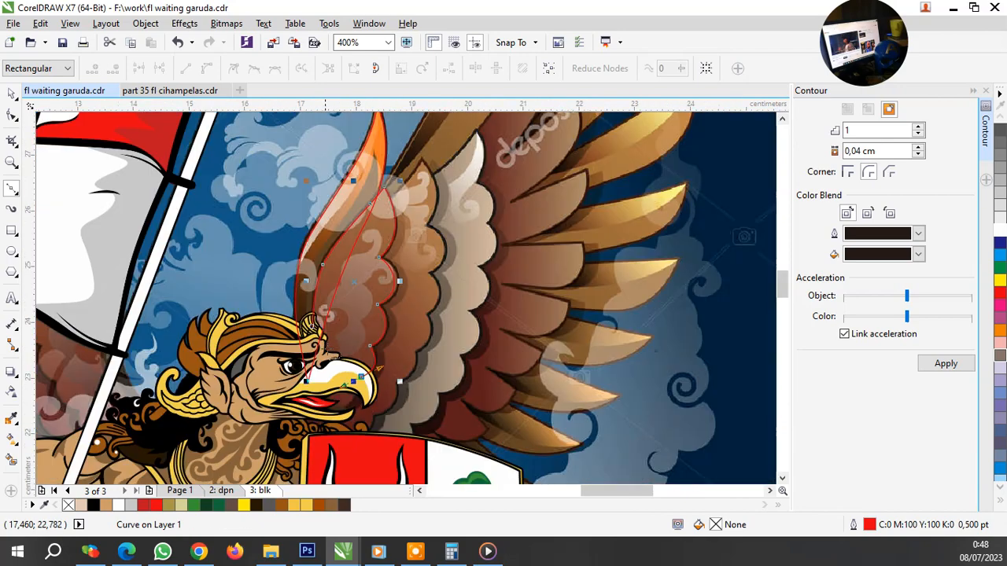
scroll(324, 331, "up", 1)
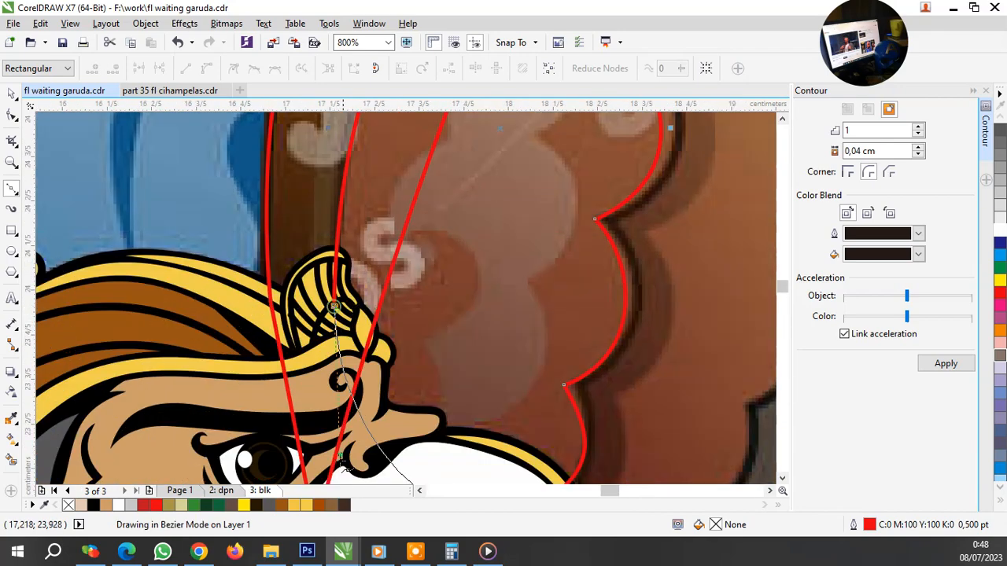
Step: Undo the shift of the first notch's node and bow the second scallop outward toward the reference contour with its upper curve handle
scroll(344, 447, "down", 1)
scroll(500, 204, "up", 1)
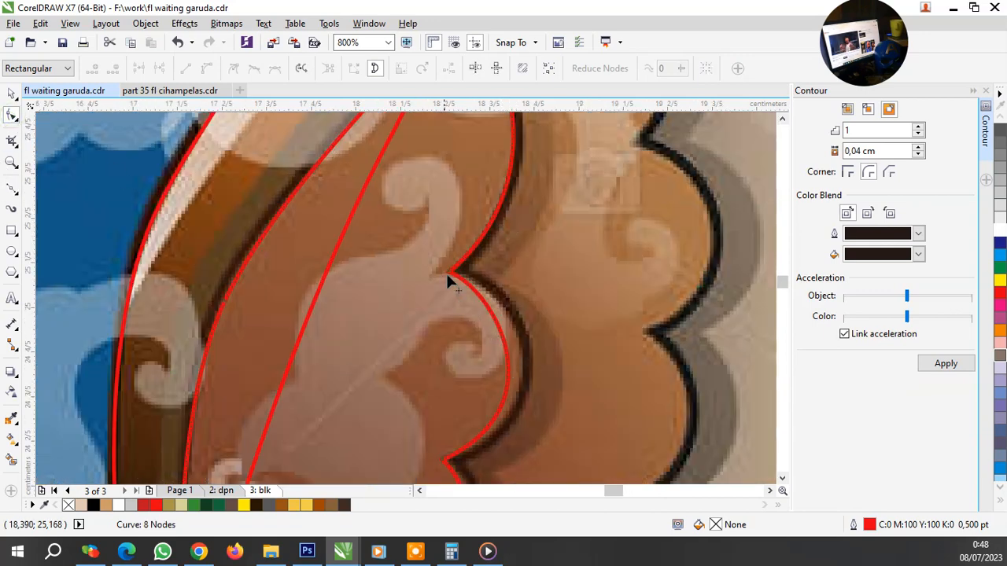
left_click_drag(447, 275, 502, 323)
left_click(177, 42)
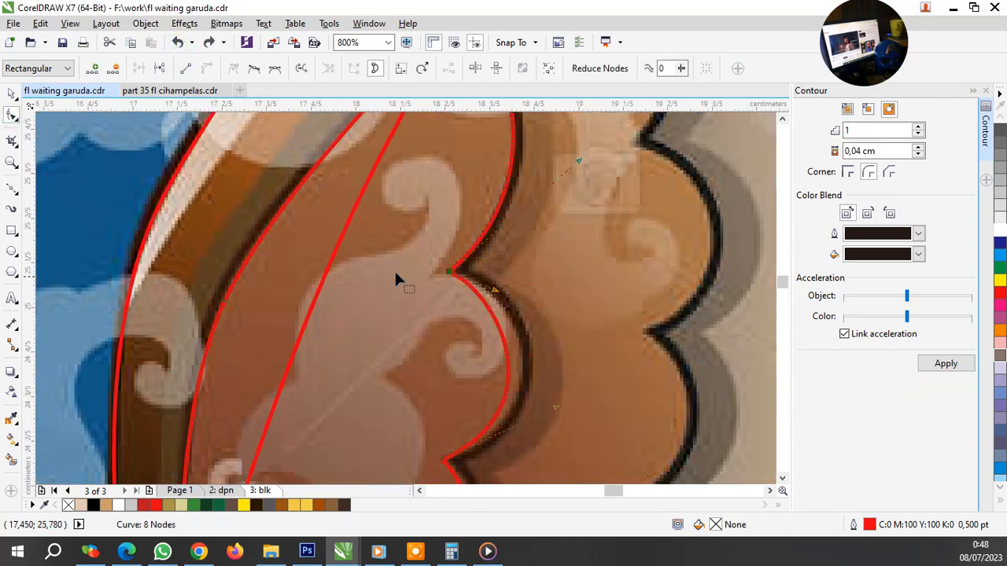
left_click_drag(496, 292, 535, 304)
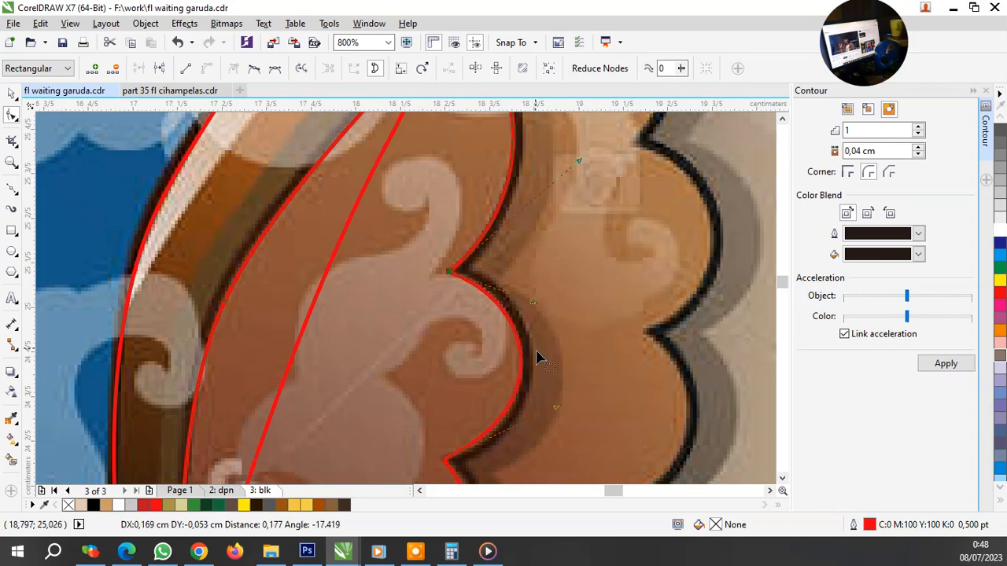
Step: Refine the third scallop's curve and move the notch node beneath it outward onto the reference's dark contour
scroll(537, 353, "down", 1)
scroll(530, 407, "up", 1)
left_click_drag(565, 355, 522, 369)
scroll(522, 401, "down", 1)
scroll(497, 422, "up", 1)
scroll(514, 378, "down", 1)
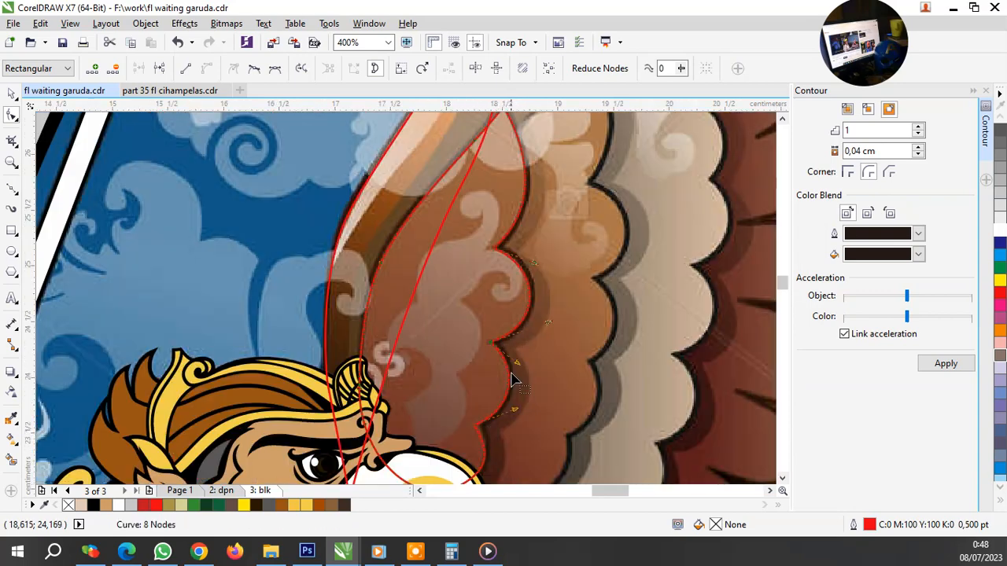
scroll(481, 454, "up", 1)
scroll(473, 414, "up", 1)
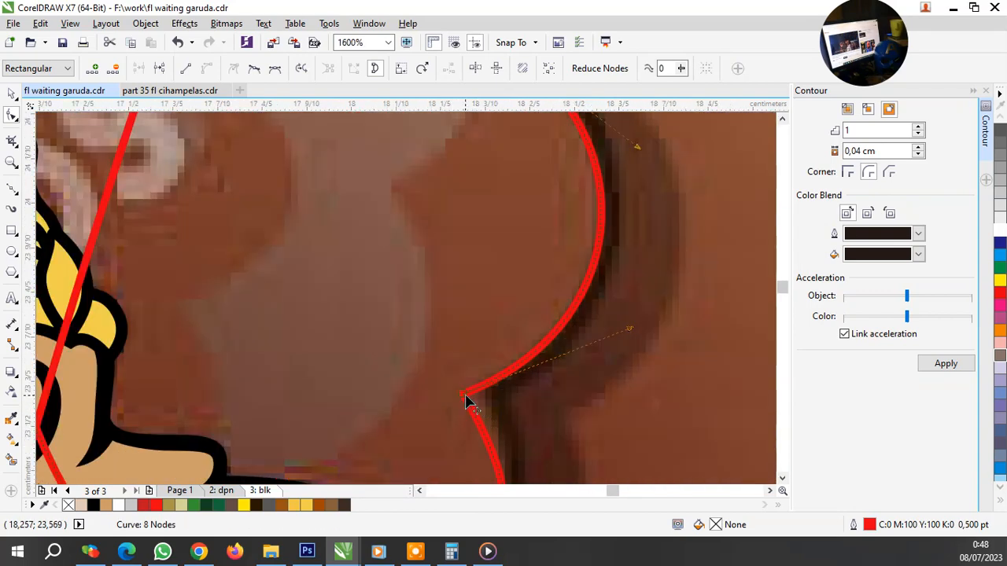
left_click_drag(466, 401, 489, 390)
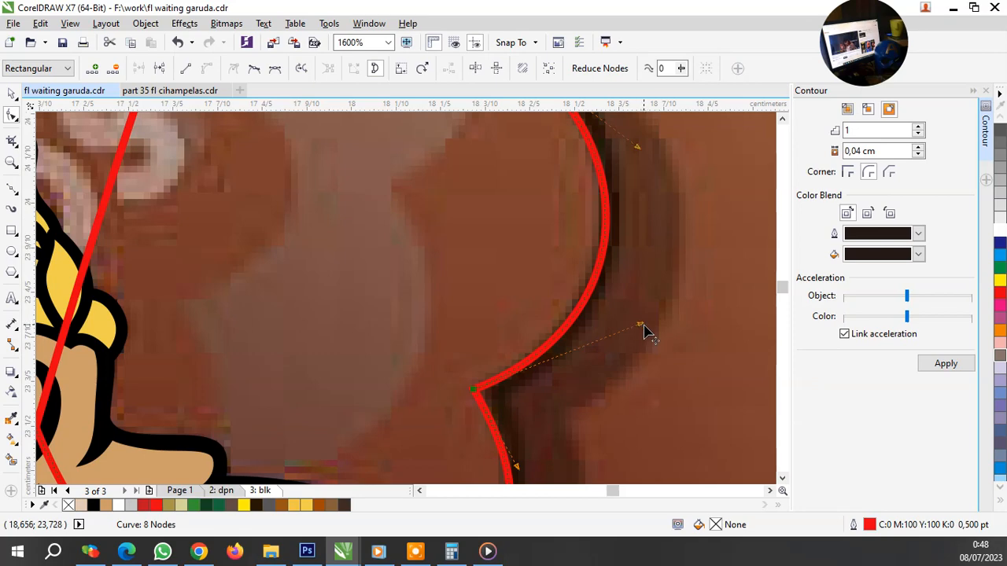
Step: Adjust the curve handles at the notches ending the reddish-brown feather's lower two scallops so both arcs follow the reference contour
left_click_drag(643, 330, 636, 320)
scroll(607, 321, "down", 1)
scroll(580, 438, "up", 1)
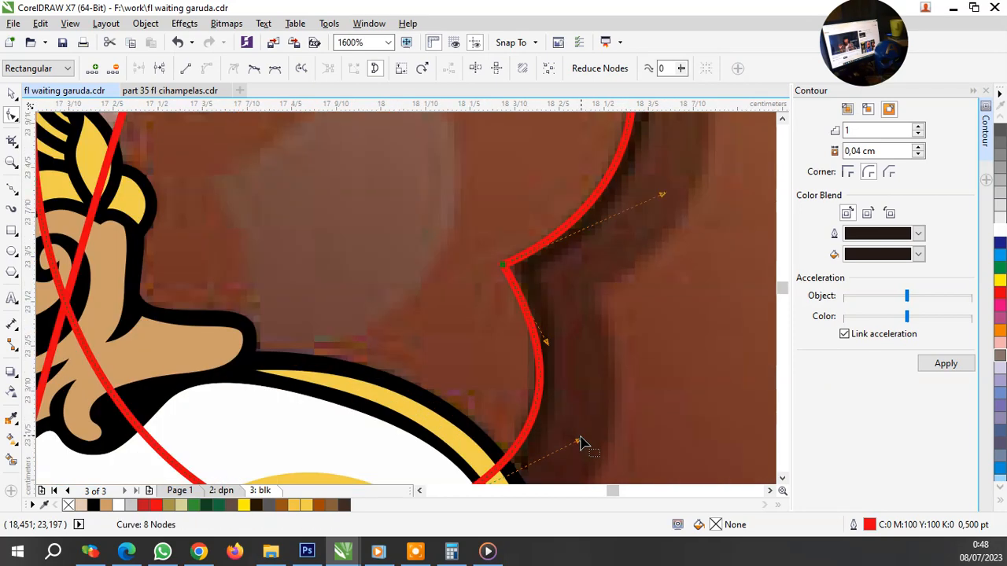
left_click_drag(580, 445, 567, 443)
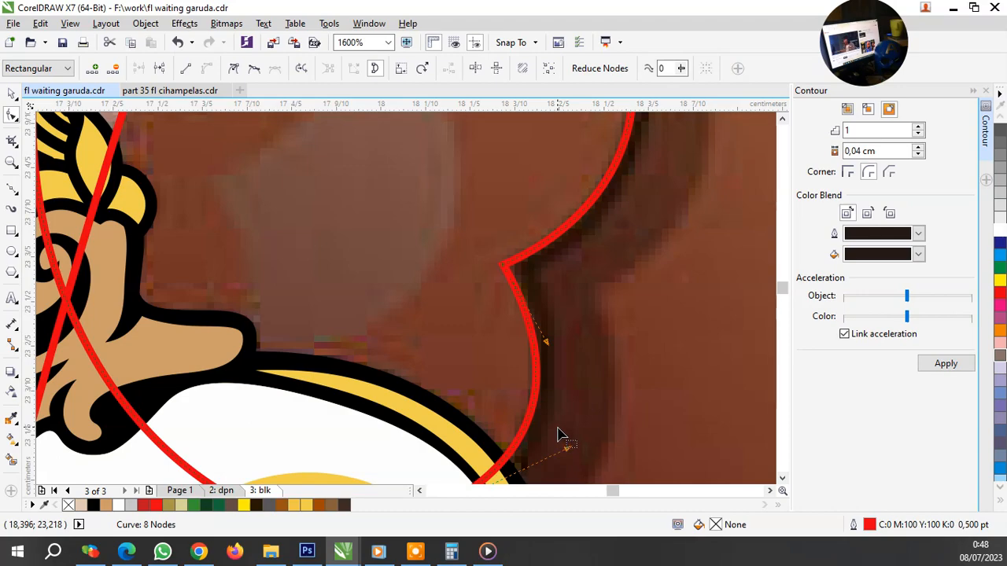
Step: Try a one-step outside contour of 0,04 cm with round corners on the reddish-brown feather outline, and undo it
scroll(556, 433, "down", 3)
scroll(564, 271, "up", 3)
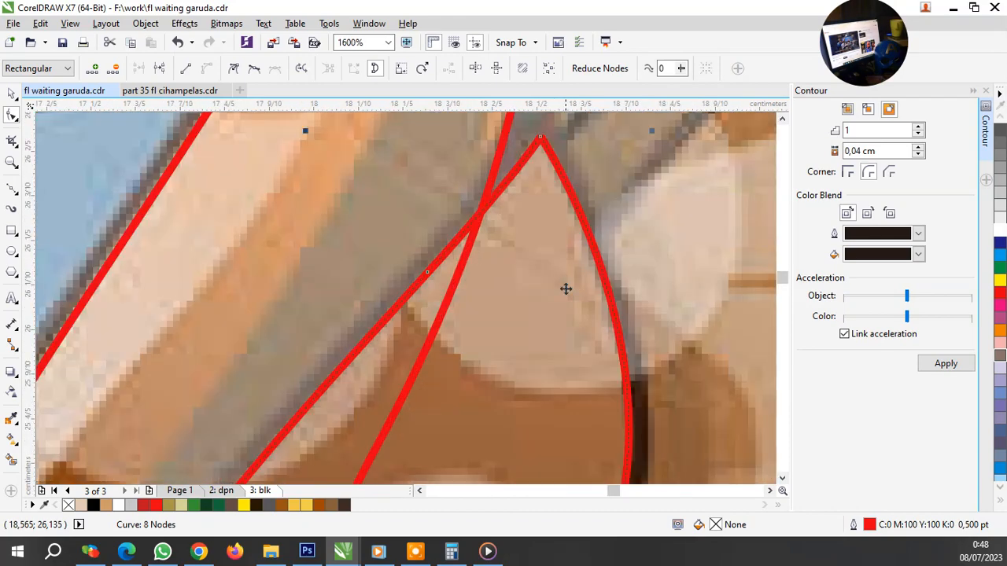
key("space")
key("space")
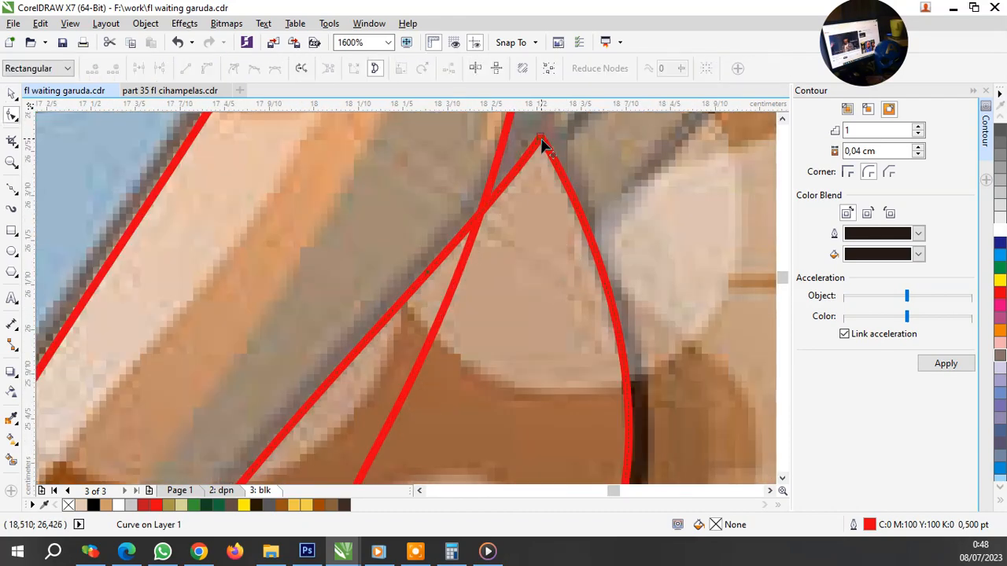
right_click(541, 144)
left_click(618, 223)
key("space")
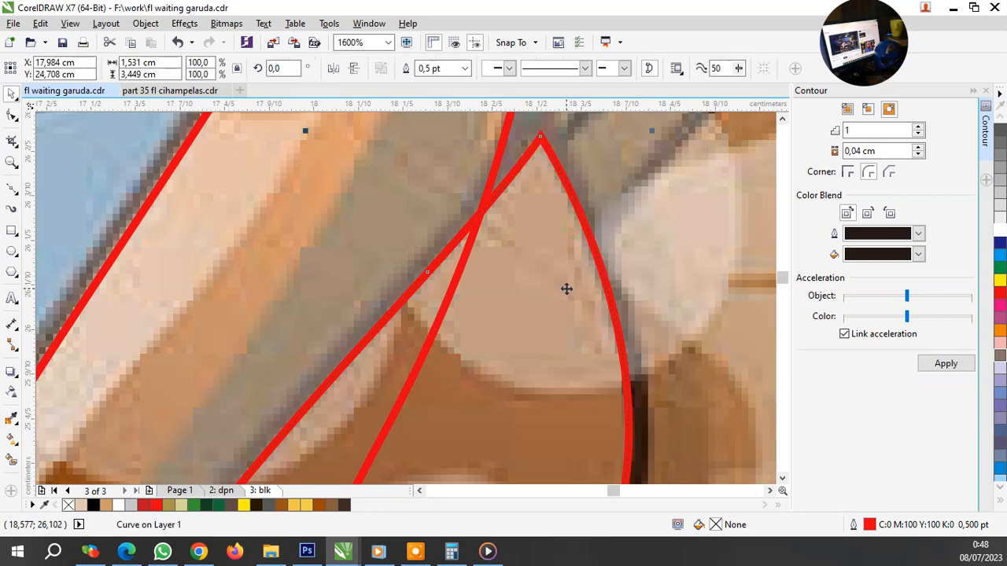
left_click(944, 364)
scroll(602, 250, "down", 2)
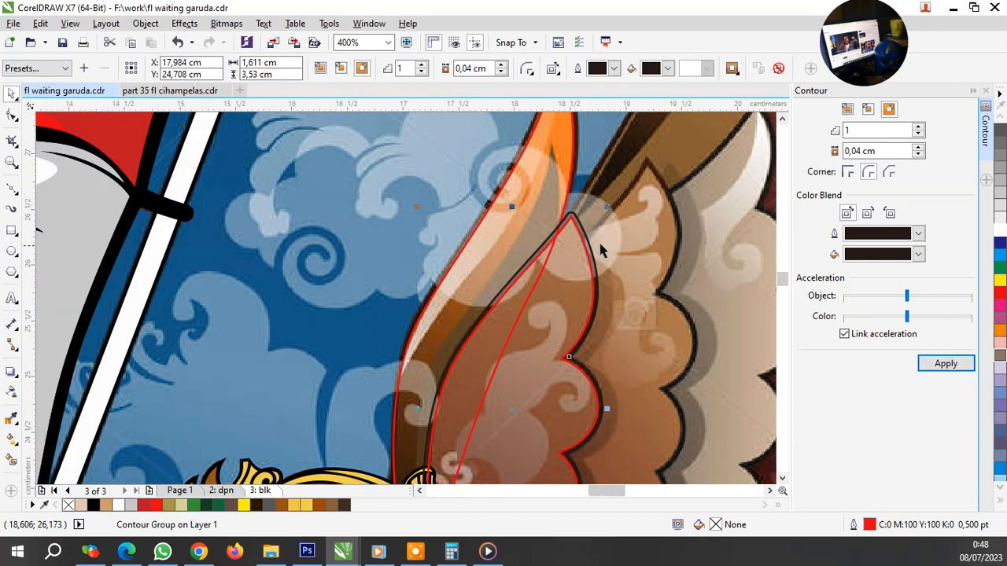
key("ctrl+z")
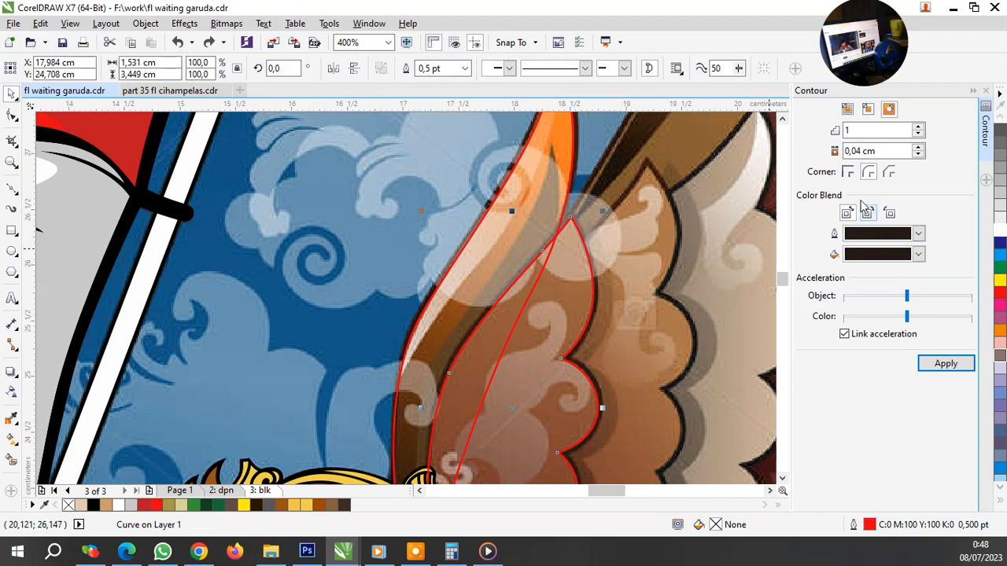
Step: Apply a one-step 0,04 cm outside contour with mitered corners to the feather outline and break the contour group apart
left_click(944, 364)
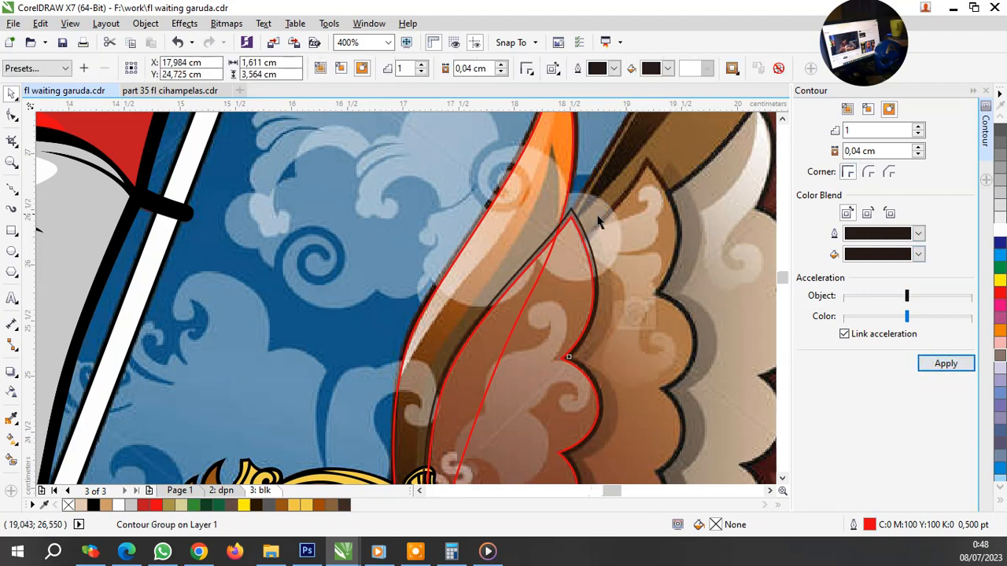
scroll(593, 229, "up", 3)
right_click(458, 226)
left_click(496, 249)
scroll(476, 258, "down", 3)
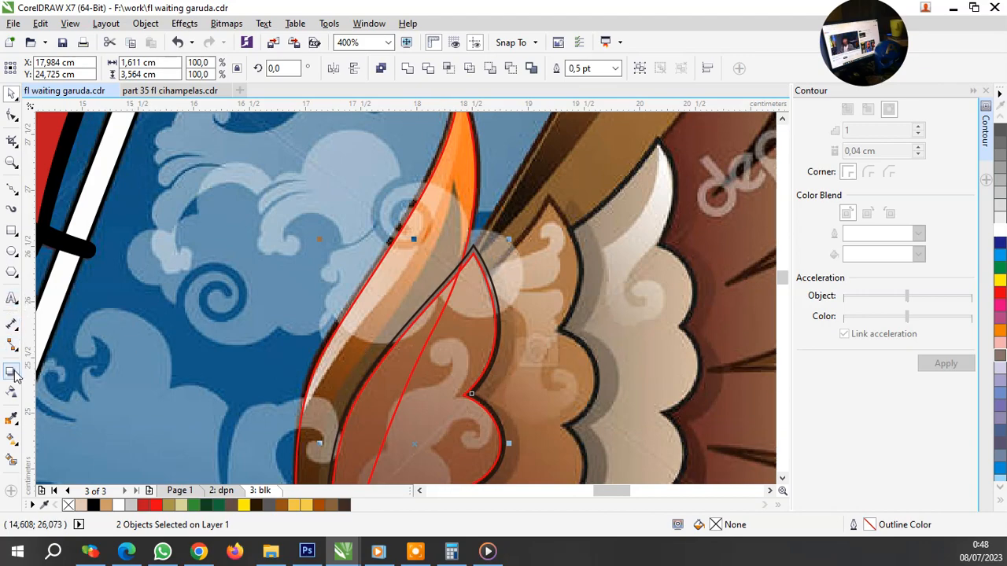
Step: Sample the reddish-brown of the reference wing with the Color Eyedropper and fill the inner feather shape with it
left_click(11, 421)
scroll(485, 279, "down", 1)
scroll(499, 319, "up", 1)
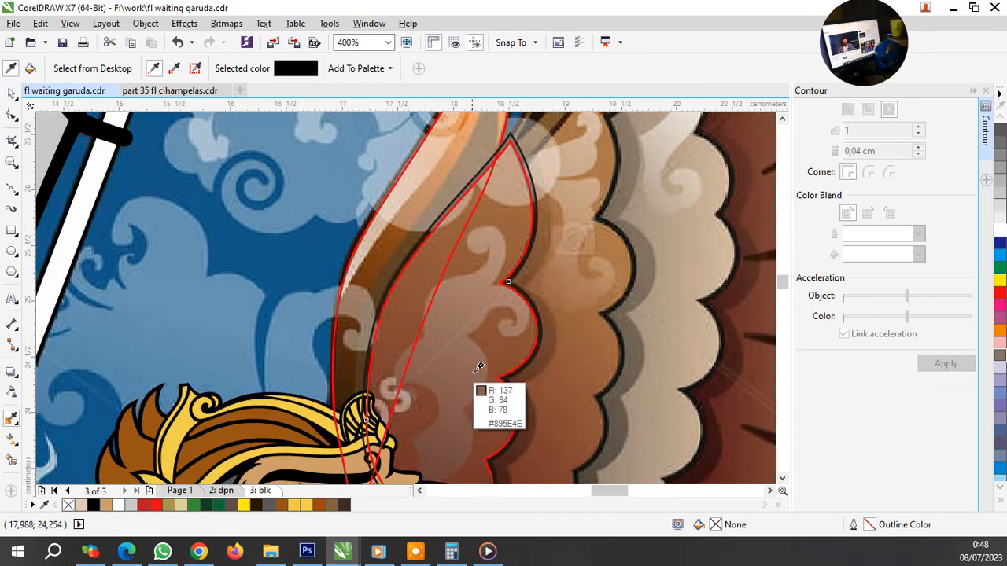
left_click(499, 346)
left_click(489, 348)
scroll(480, 342, "down", 2)
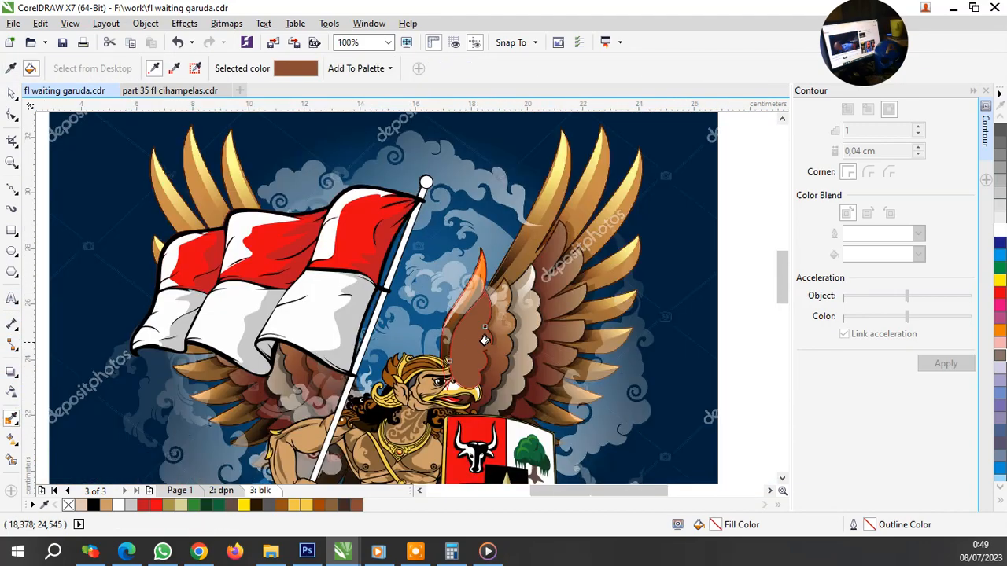
Step: Fill the contour shape around the reddish-brown feather with black sampled from the artwork, and deselect everything
scroll(488, 353, "up", 1)
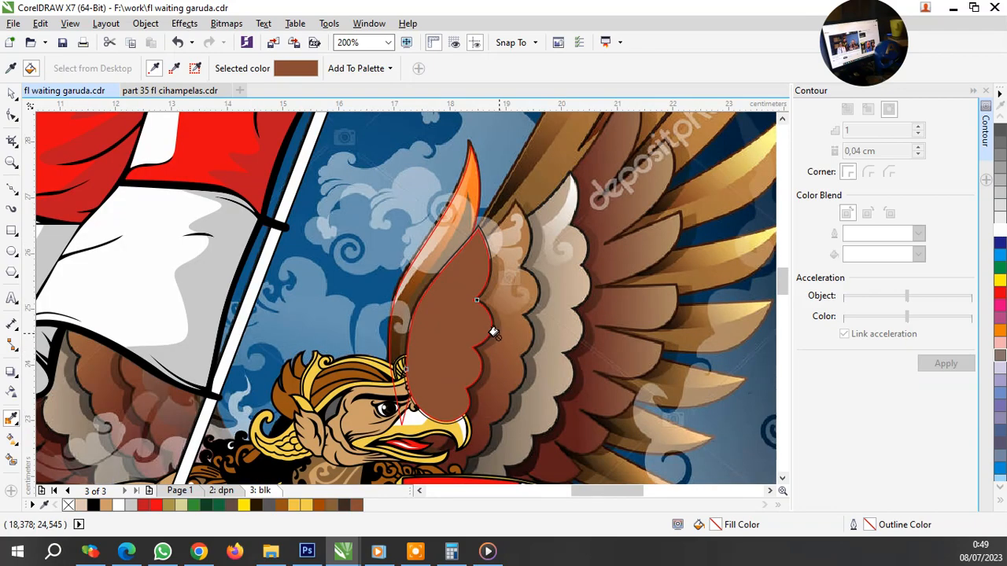
scroll(493, 333, "up", 1)
scroll(489, 330, "up", 1)
scroll(488, 328, "down", 1)
scroll(292, 386, "up", 3)
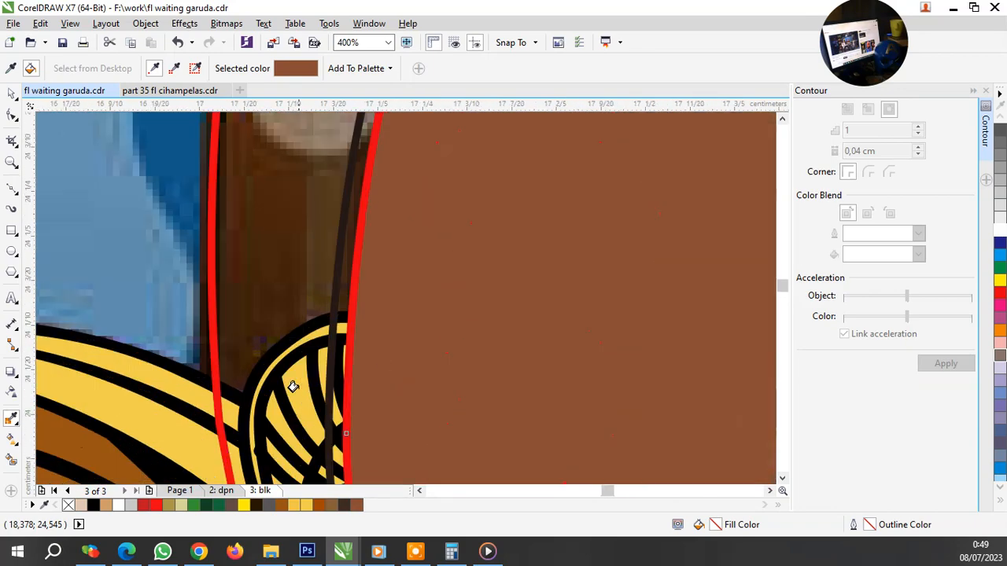
scroll(292, 386, "up", 1)
left_click(317, 304)
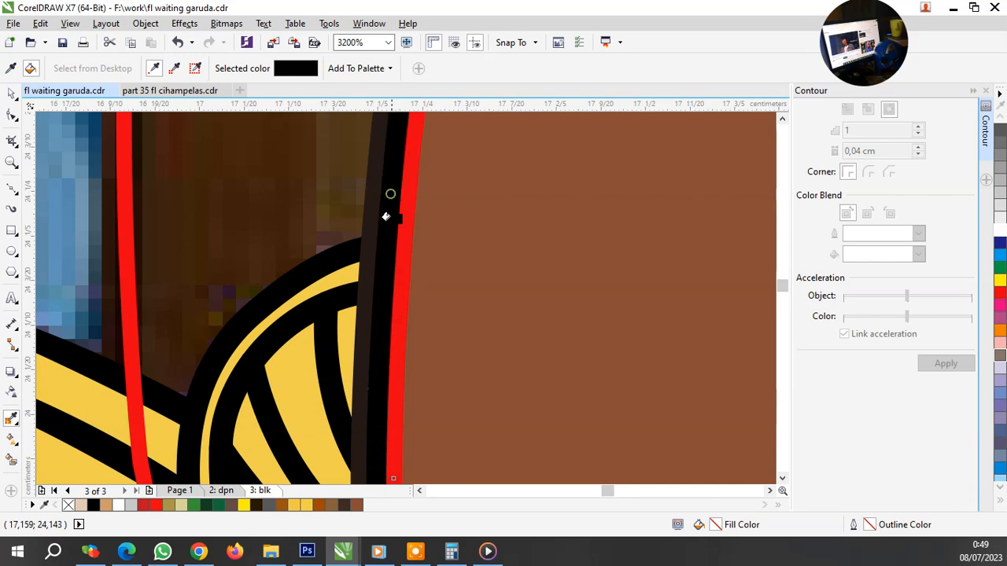
scroll(385, 208, "down", 3)
key("space")
left_click(287, 255)
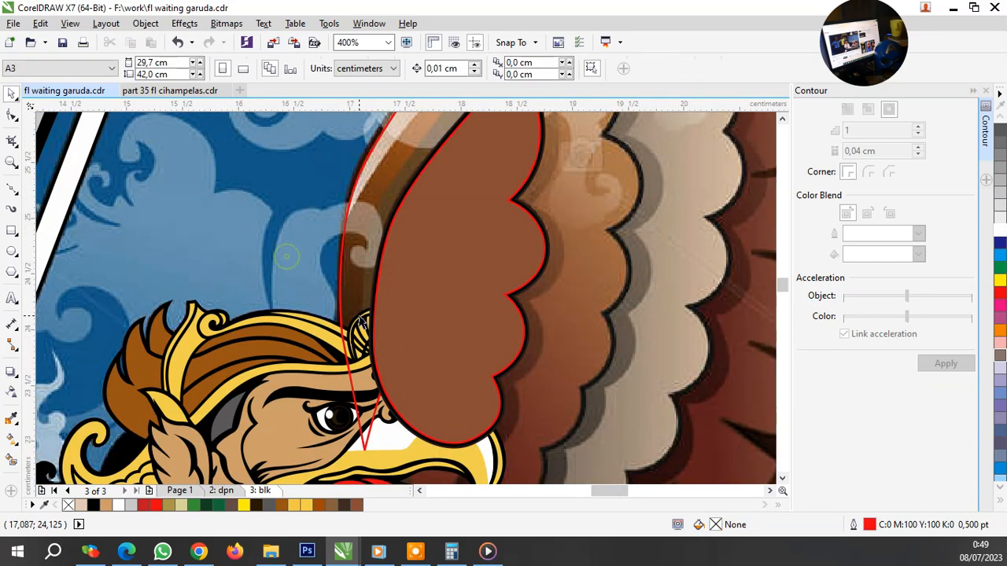
Step: Group the reddish-brown feather with its black contour shape and remove the red outline from both
scroll(359, 315, "up", 2)
left_click(445, 259)
left_click(412, 254)
left_click(416, 256, "shift")
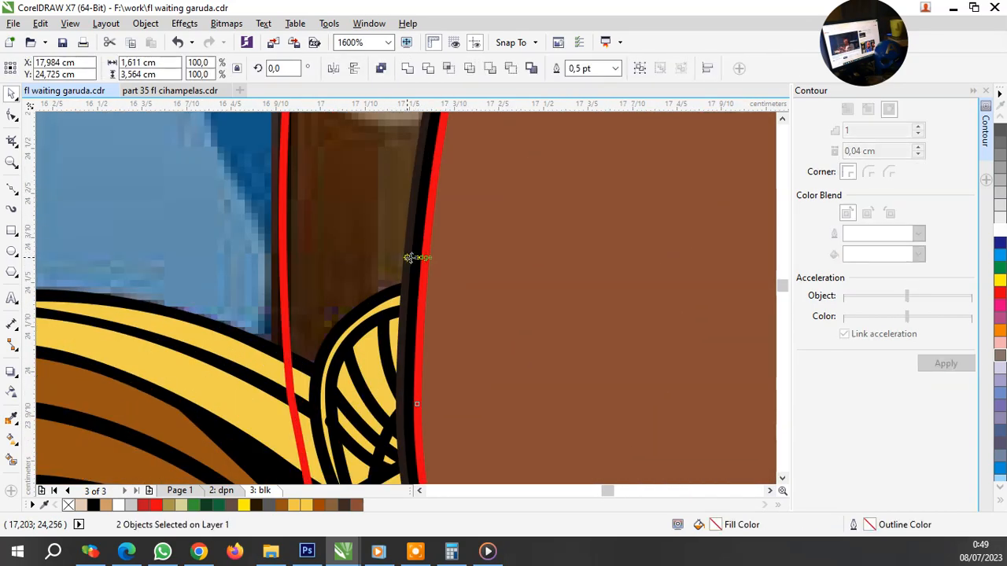
key("ctrl+g")
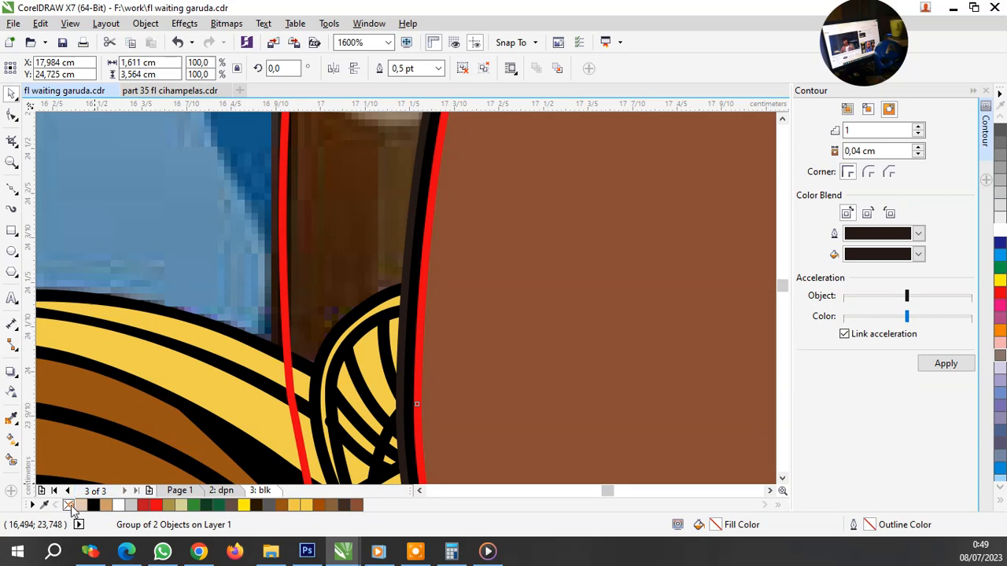
right_click(71, 506)
left_click(180, 261)
scroll(259, 343, "down", 2)
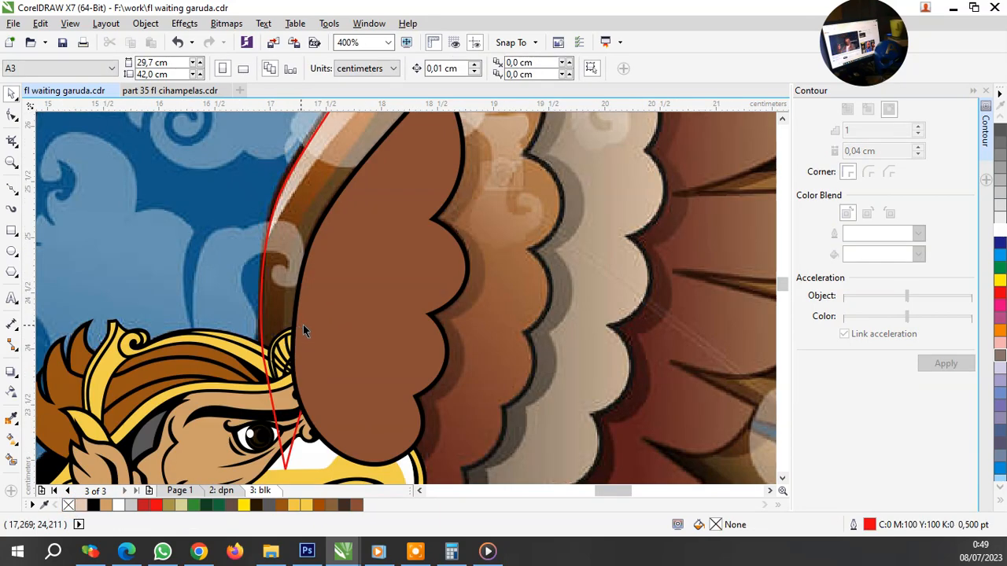
Step: Start a Bezier outline inside the filled feather's upper end, curve it to the orange-brown feather layer's tip, and redirect the handle there
scroll(389, 309, "down", 1)
scroll(450, 175, "up", 1)
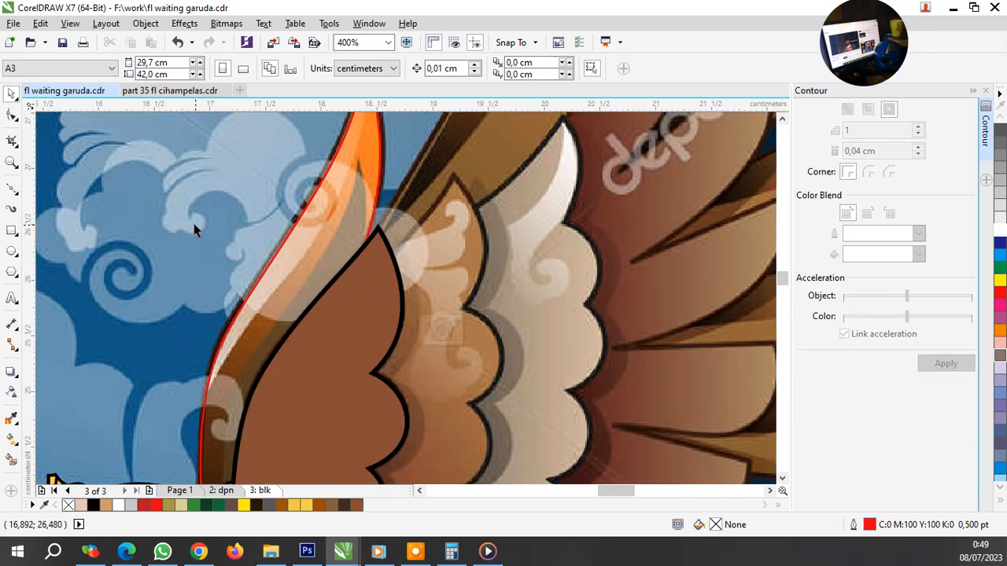
left_click(12, 187)
scroll(471, 236, "down", 1)
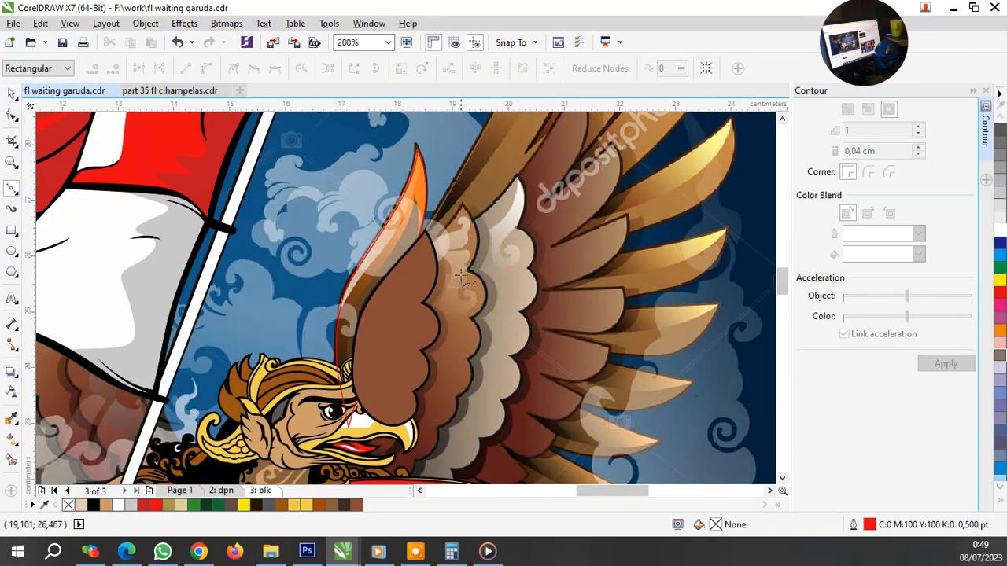
scroll(463, 233, "down", 2)
scroll(464, 256, "up", 2)
scroll(467, 291, "up", 2)
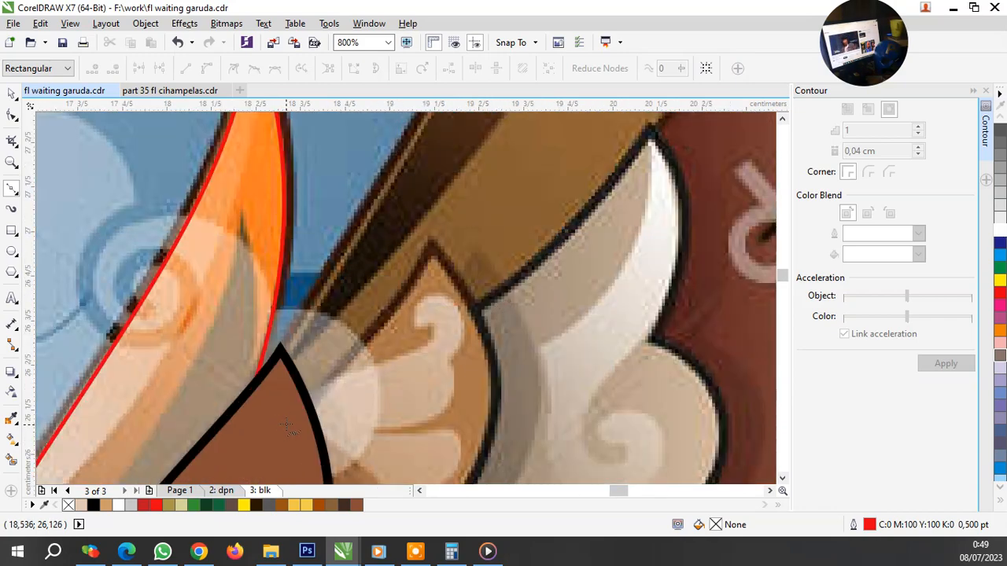
left_click_drag(429, 254, 455, 191)
left_click_drag(472, 309, 473, 309)
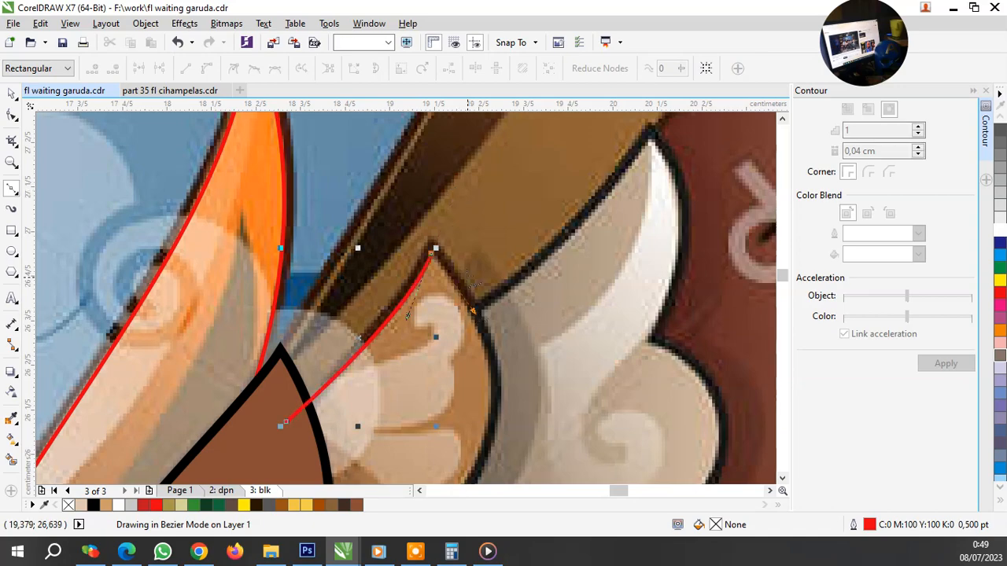
Step: Trace the first scallop of the orange-brown feather layer down its outer edge to the first notch
scroll(474, 298, "down", 2)
scroll(473, 346, "up", 3)
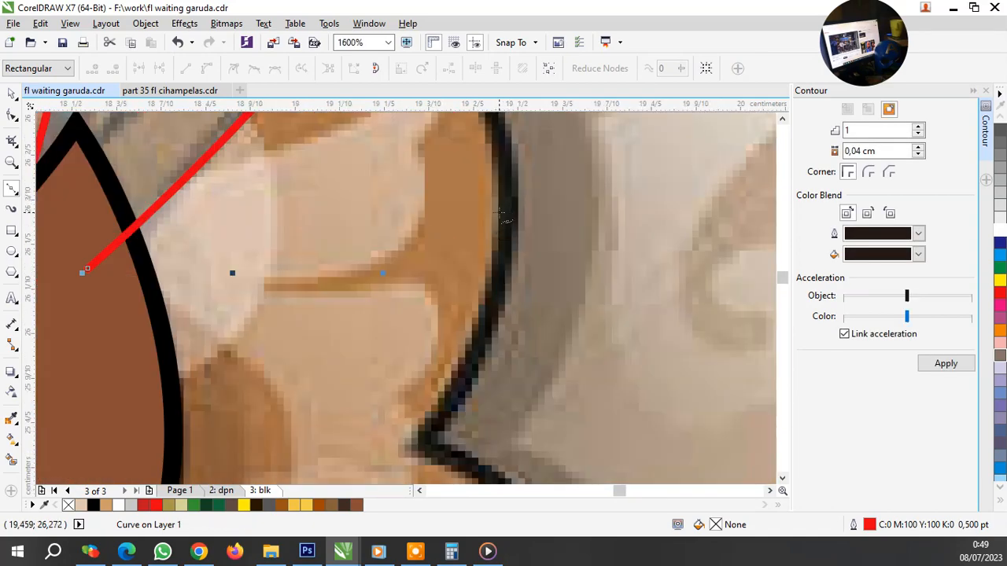
scroll(510, 304, "down", 1)
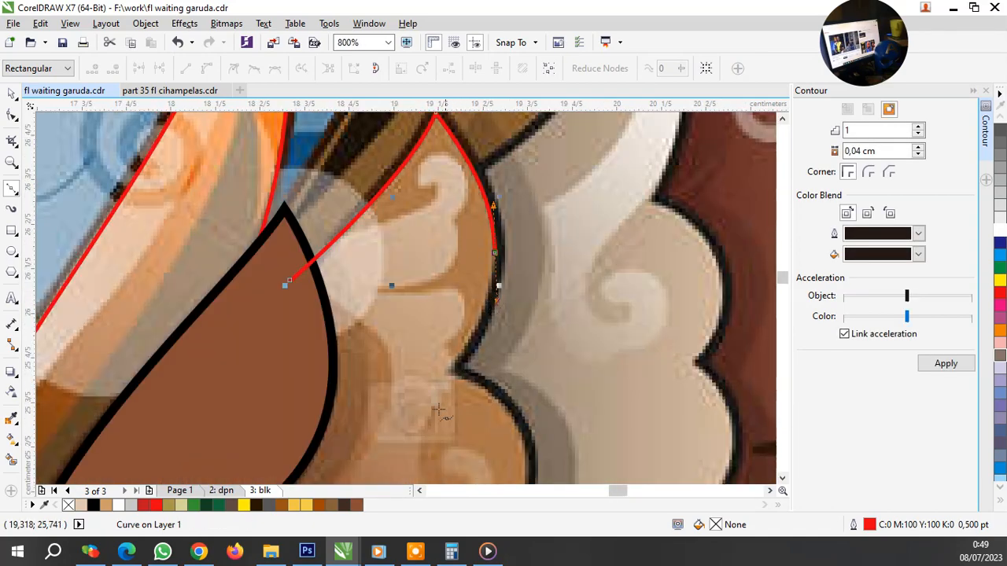
scroll(439, 410, "up", 1)
left_click(474, 301)
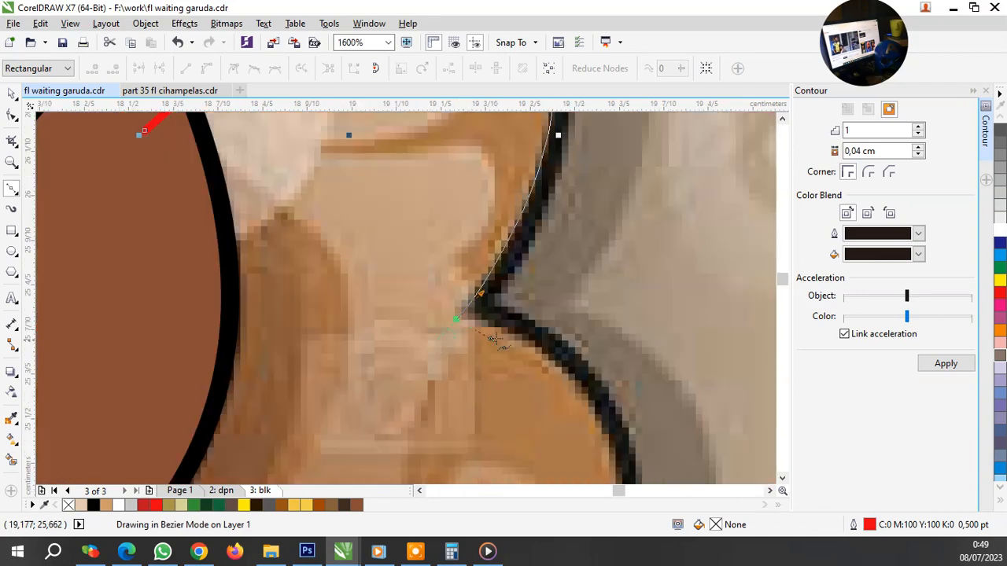
Step: Trace the second scallop of the orange-brown layer around to its lower notch and redirect the curve handle there
scroll(523, 338, "down", 4)
scroll(504, 137, "up", 4)
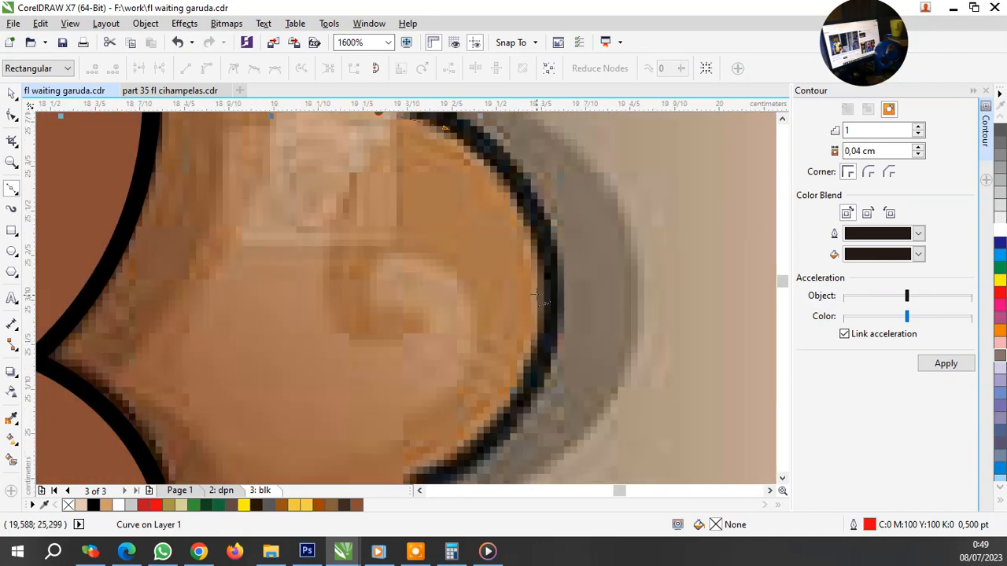
left_click_drag(550, 341, 554, 410)
scroll(517, 298, "down", 2)
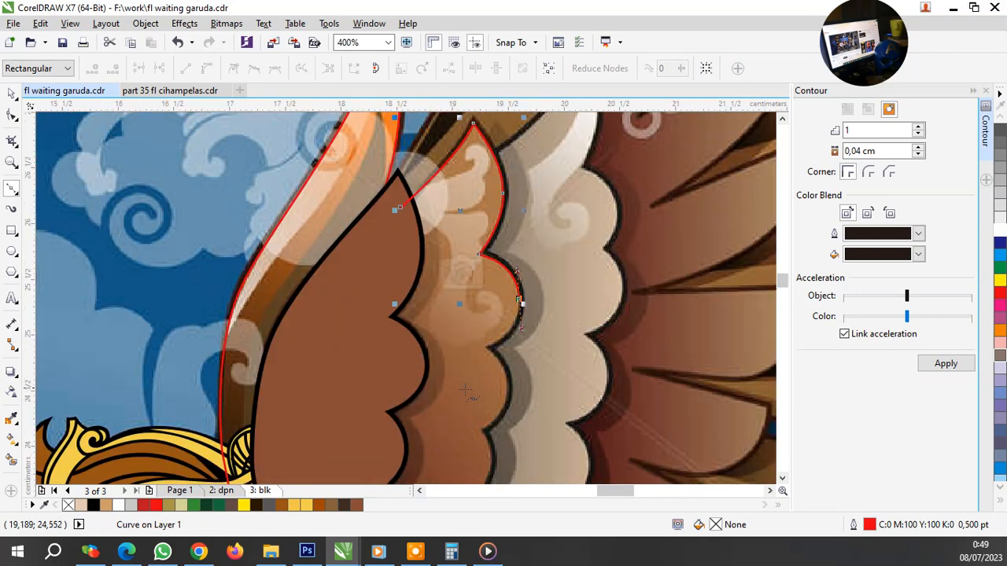
scroll(468, 376, "up", 2)
left_click(539, 227)
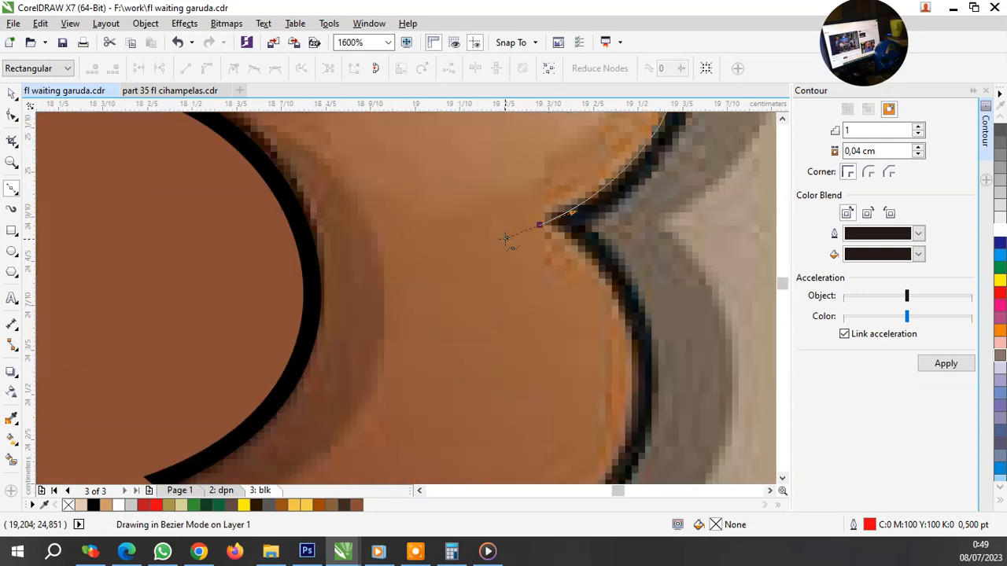
left_click(589, 250)
Step: Trace the third scallop of the orange-brown layer to its lower notch and turn the handle toward the next scallop
scroll(582, 247, "down", 2)
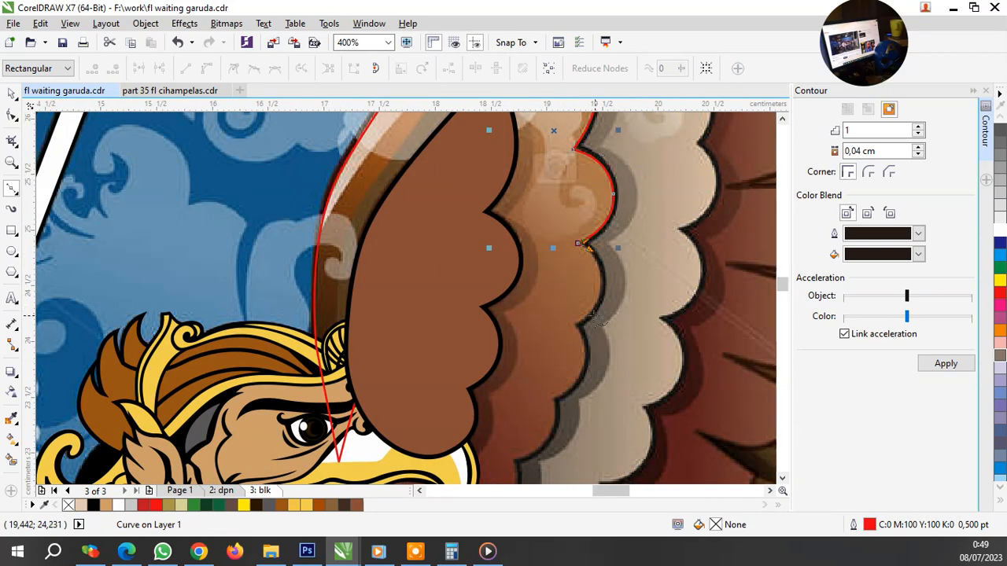
scroll(595, 319, "up", 1)
left_click_drag(630, 230, 645, 130)
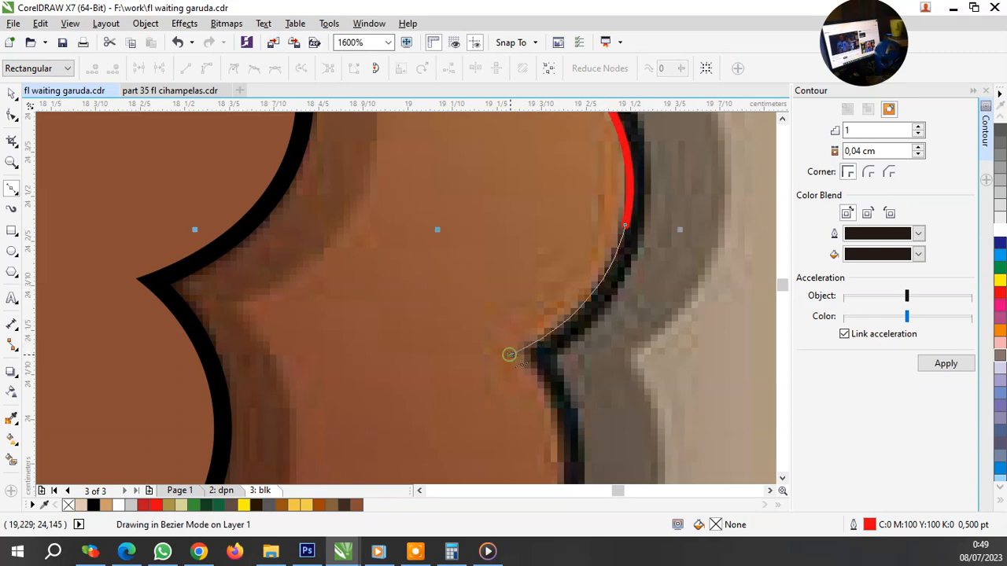
left_click(529, 354)
Step: Trace the fourth scallop along the inner side of the dark contour down to its notch
scroll(549, 326, "down", 2)
scroll(549, 326, "up", 2)
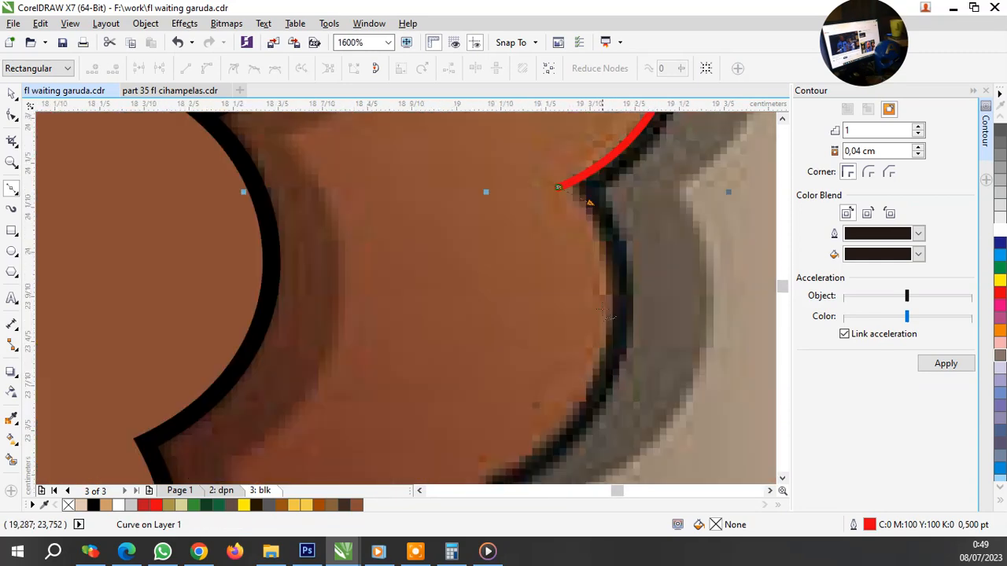
scroll(610, 321, "down", 1)
scroll(614, 318, "up", 1)
left_click_drag(614, 318, 565, 409)
Step: Trace the fifth scallop down to the notch beside the beak tip
scroll(503, 423, "down", 4)
scroll(601, 323, "up", 2)
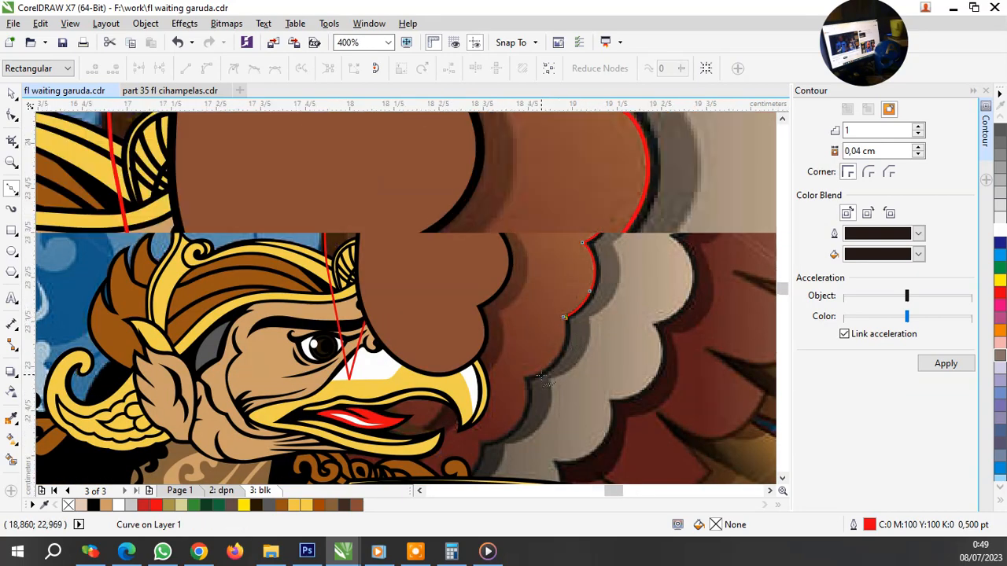
left_click_drag(576, 368, 550, 386)
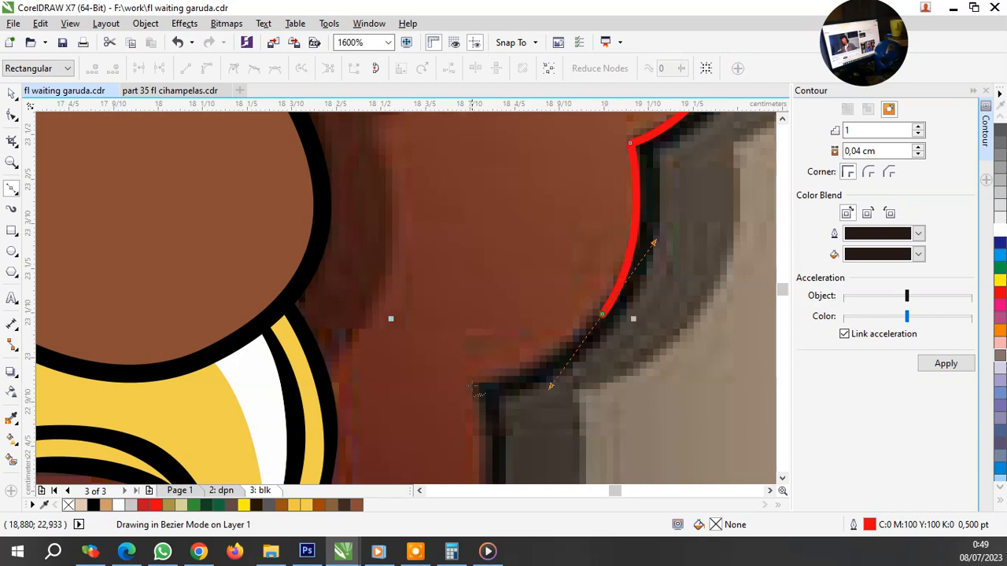
scroll(472, 386, "down", 2)
Step: Trace the last scallop of the orange-brown layer to the notch just above the shield and turn the curve handle downward
scroll(582, 314, "down", 2)
scroll(512, 150, "up", 2)
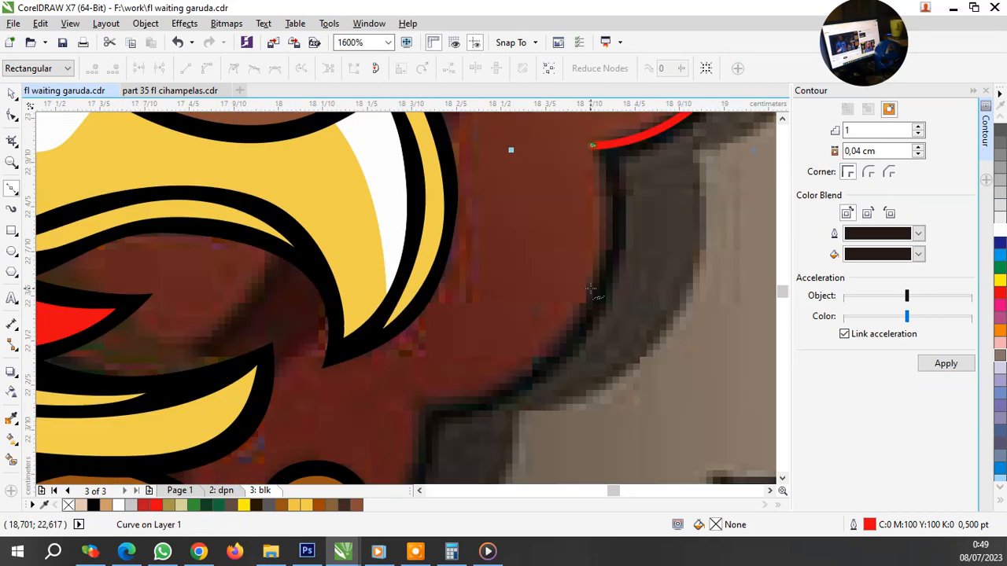
left_click_drag(590, 293, 560, 368)
scroll(594, 305, "down", 2)
scroll(553, 294, "up", 2)
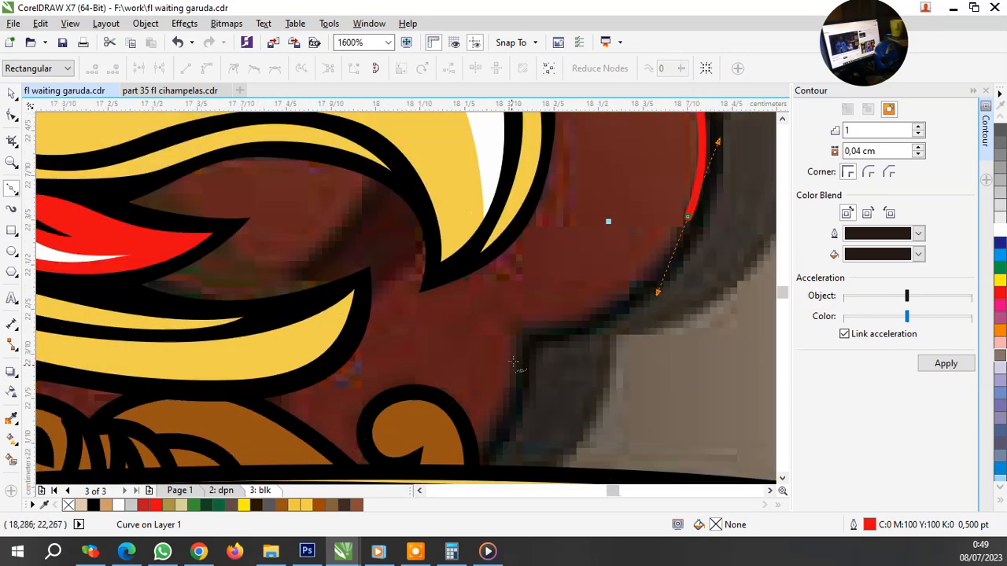
left_click_drag(518, 330, 468, 334)
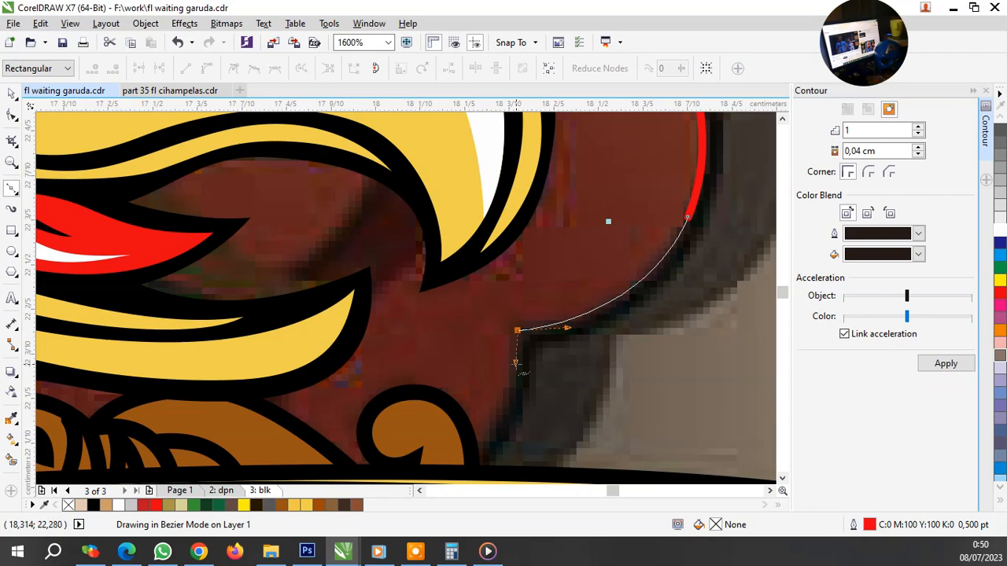
left_click_drag(515, 364, 516, 365)
Step: Close the orange-brown layer's outline by routing it across the shield, past the beak and under the inner brown layer to its start
scroll(519, 346, "down", 2)
scroll(472, 369, "up", 2)
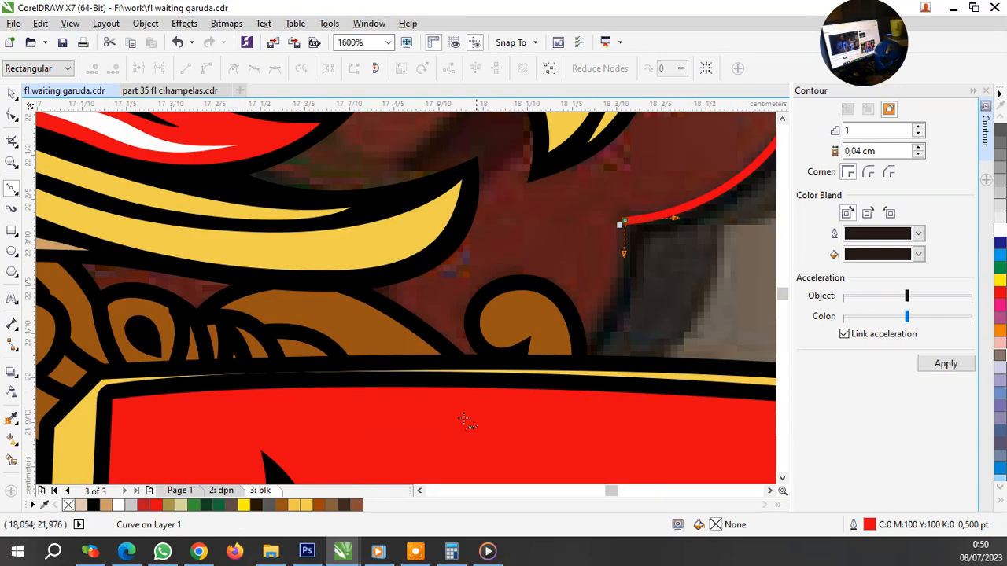
left_click_drag(466, 422, 332, 461)
scroll(491, 398, "down", 2)
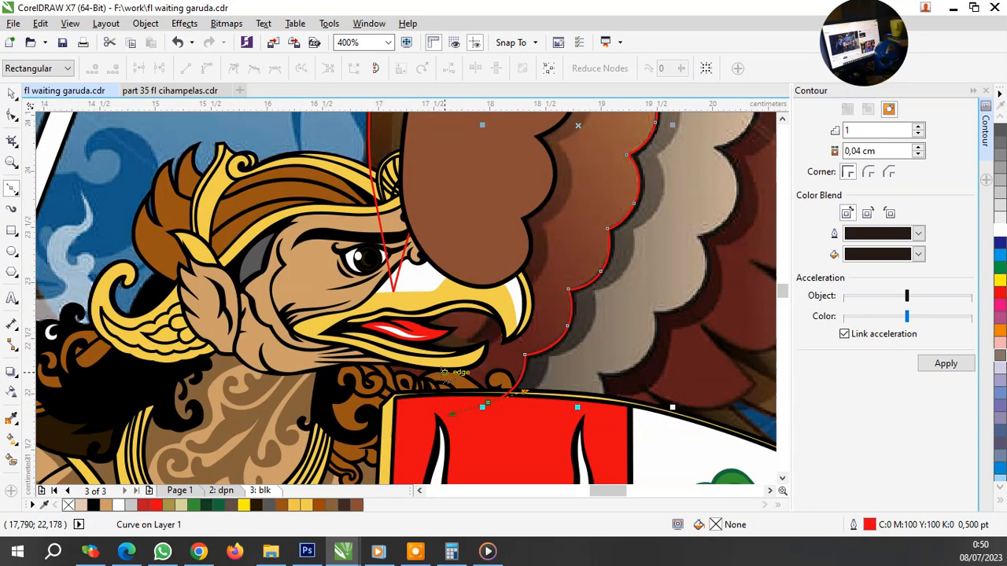
scroll(445, 374, "up", 1)
scroll(380, 399, "down", 1)
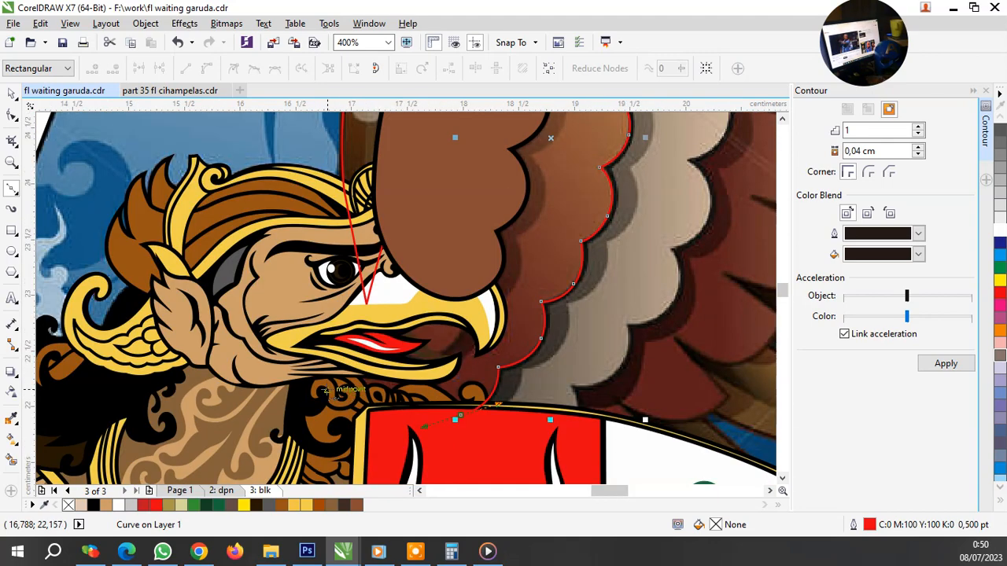
left_click_drag(325, 390, 357, 346)
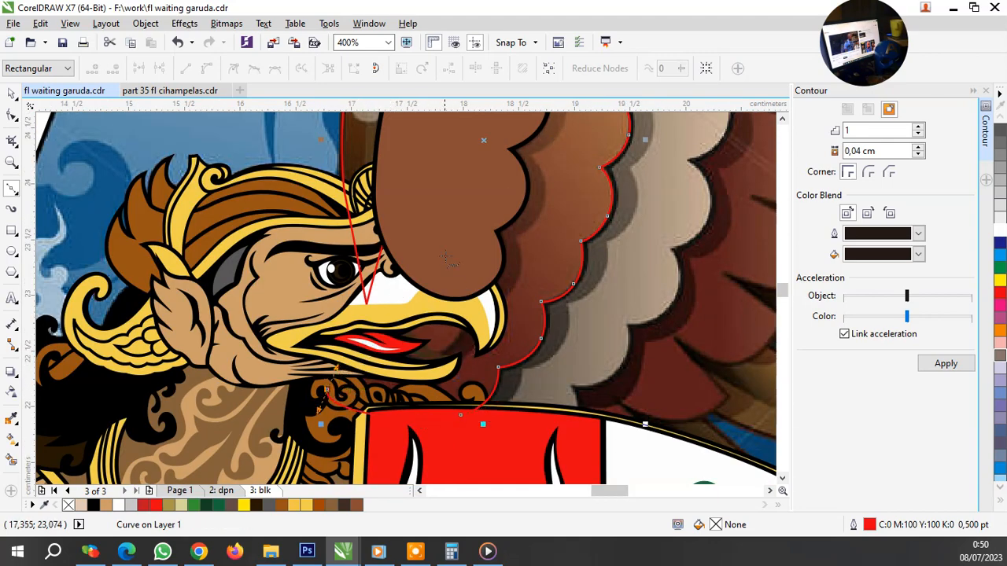
scroll(450, 240, "down", 2)
scroll(480, 228, "up", 2)
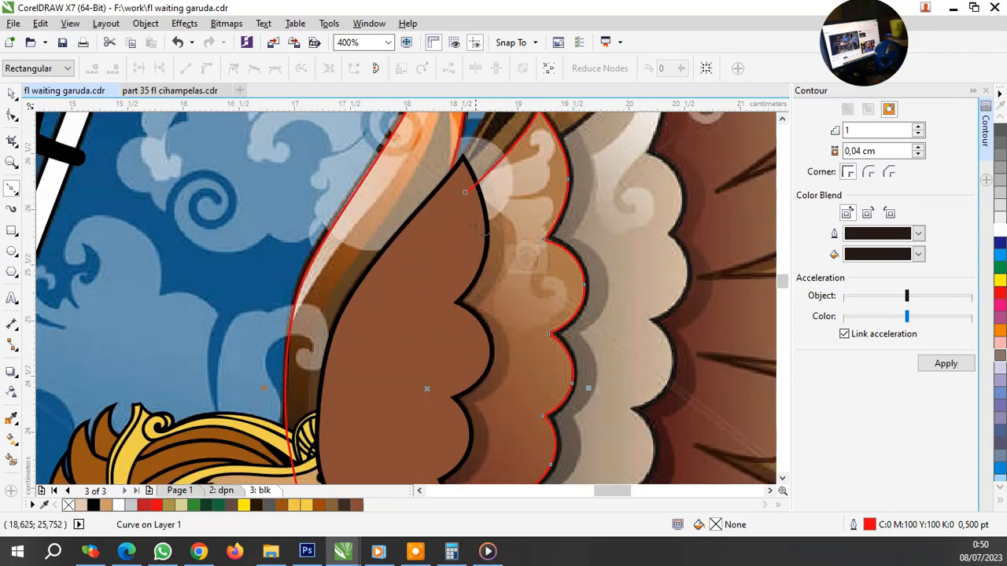
left_click(466, 192)
Step: Try a one-step outside contour of 0,04 cm on the traced layer, break it apart and delete it
scroll(501, 367, "down", 1)
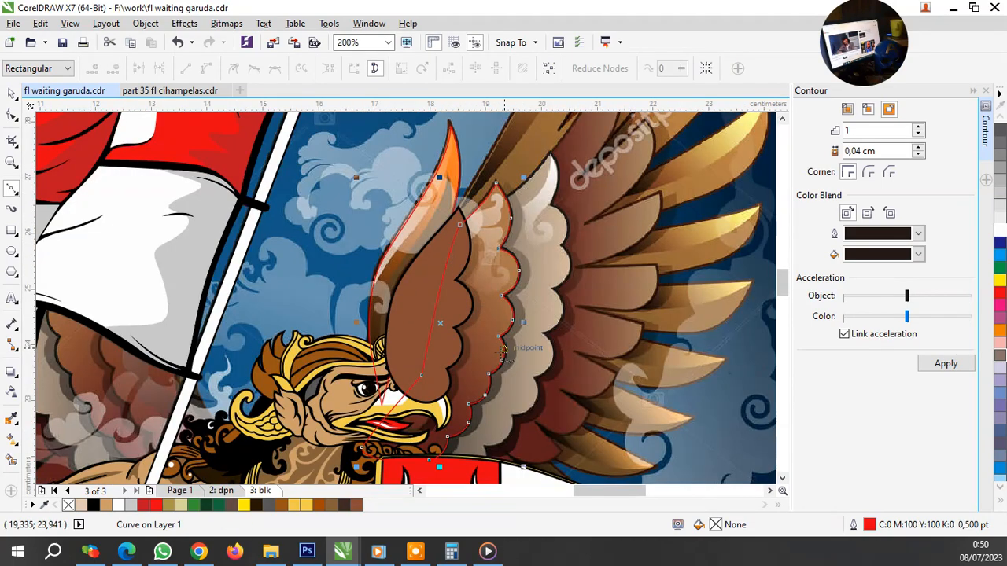
scroll(501, 367, "up", 2)
key("space")
left_click(920, 367)
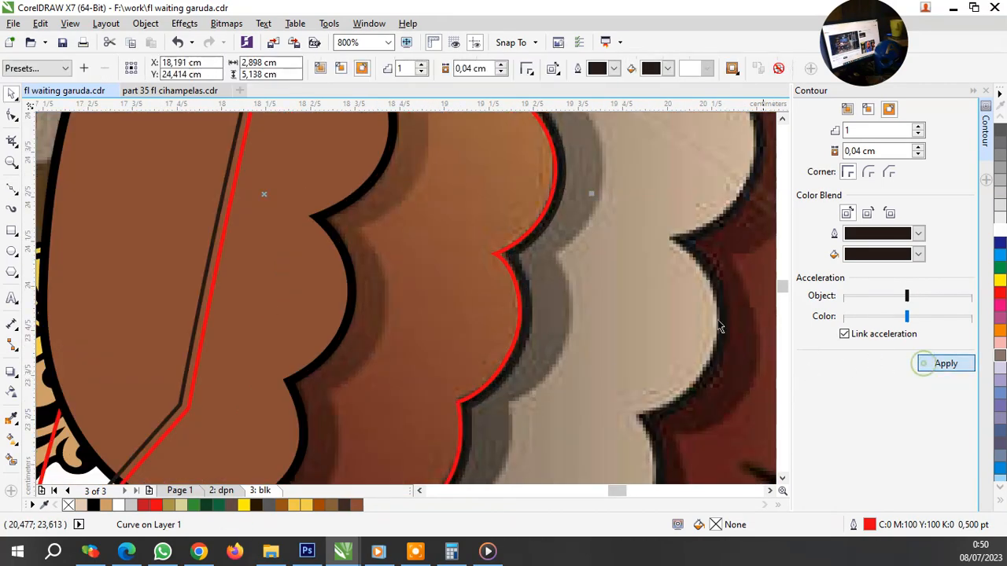
scroll(507, 248, "up", 2)
right_click(519, 263)
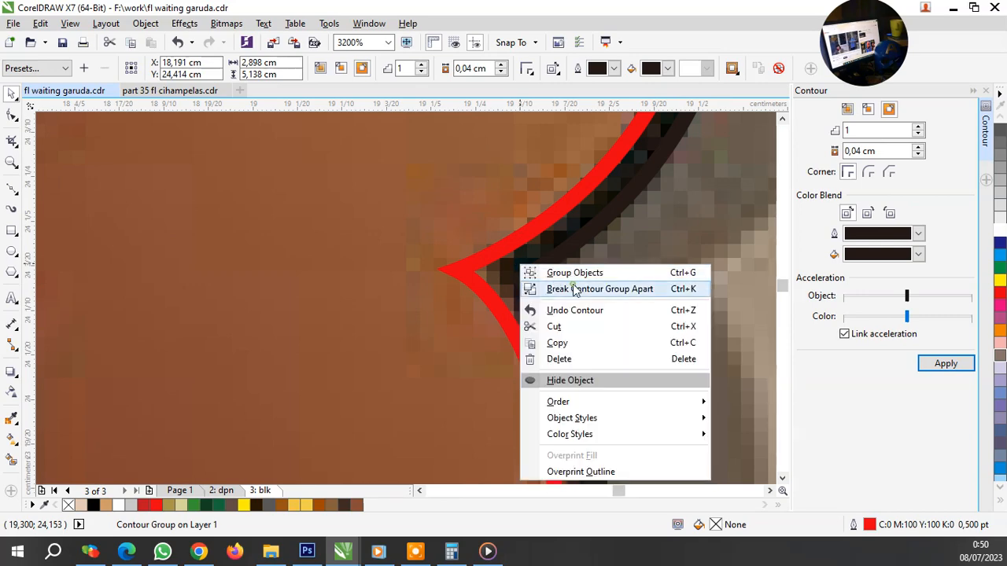
left_click(595, 287)
scroll(497, 321, "down", 2)
scroll(497, 321, "down", 3)
scroll(515, 130, "up", 3)
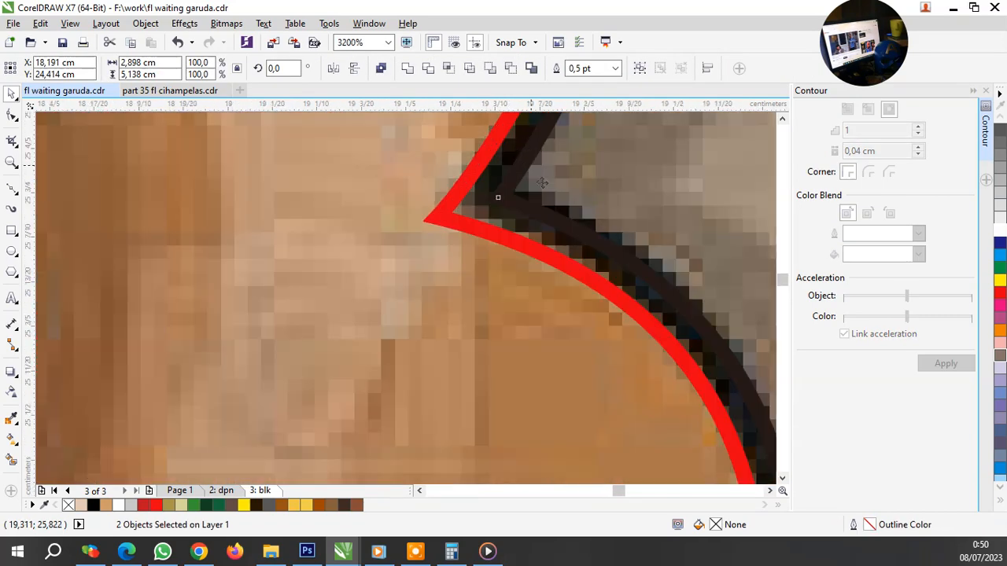
left_click(558, 221)
key("Delete")
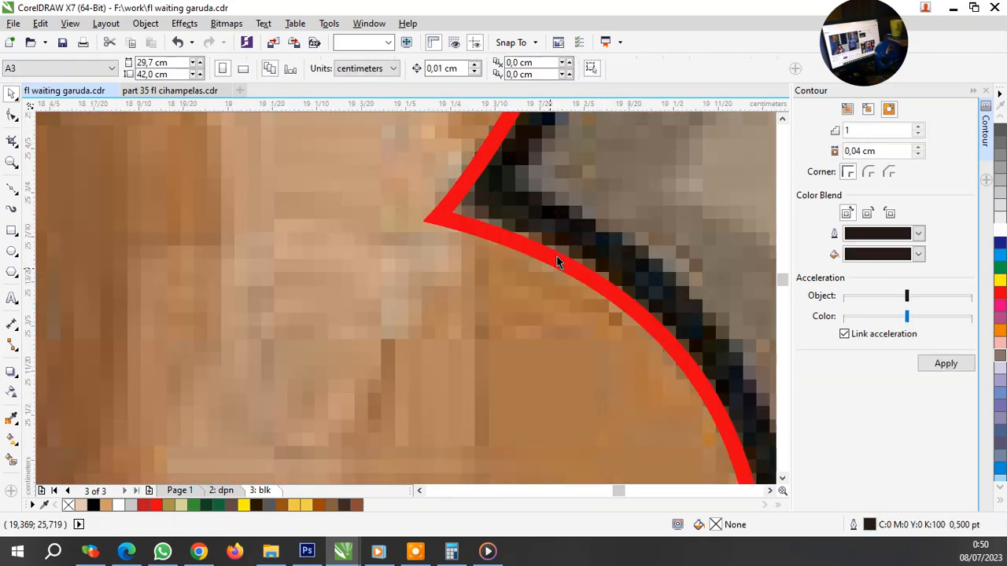
Step: Apply a one-step outside contour of 0,05 cm to the traced layer outline and break the contour group apart
left_click(552, 276)
left_click(863, 151)
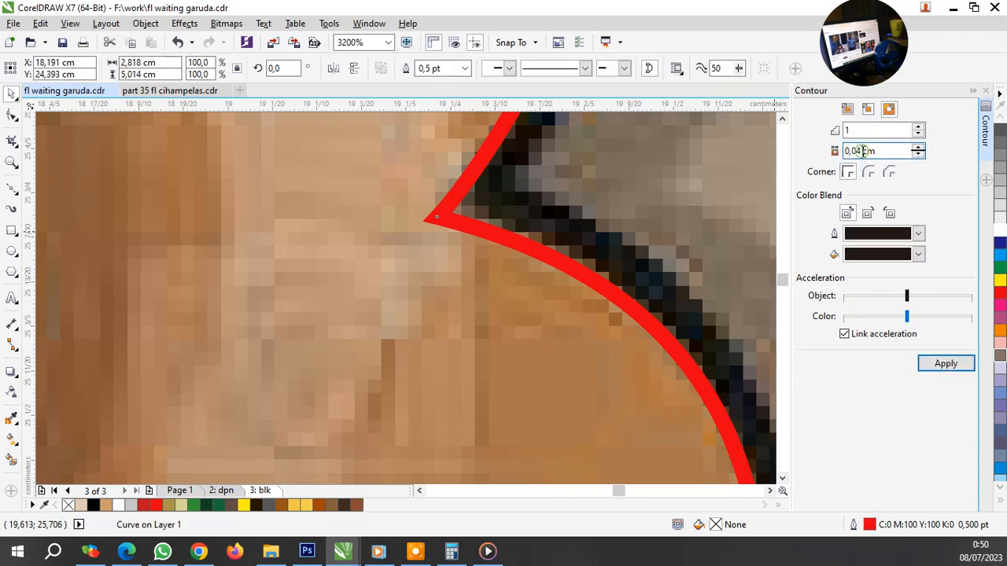
key("BackSpace")
type("5")
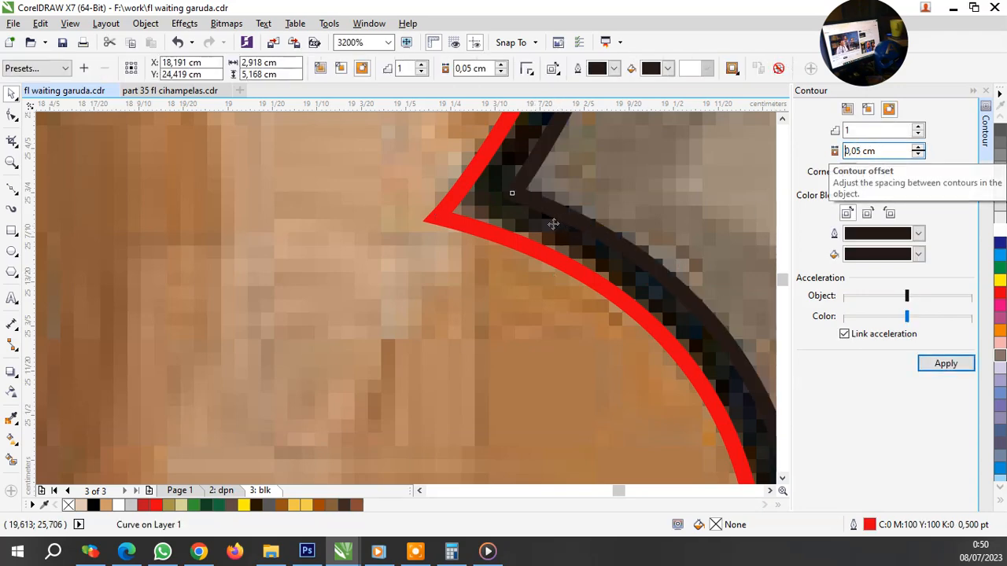
right_click(550, 220)
scroll(525, 335, "down", 2)
scroll(526, 335, "down", 5)
key("ctrl+k")
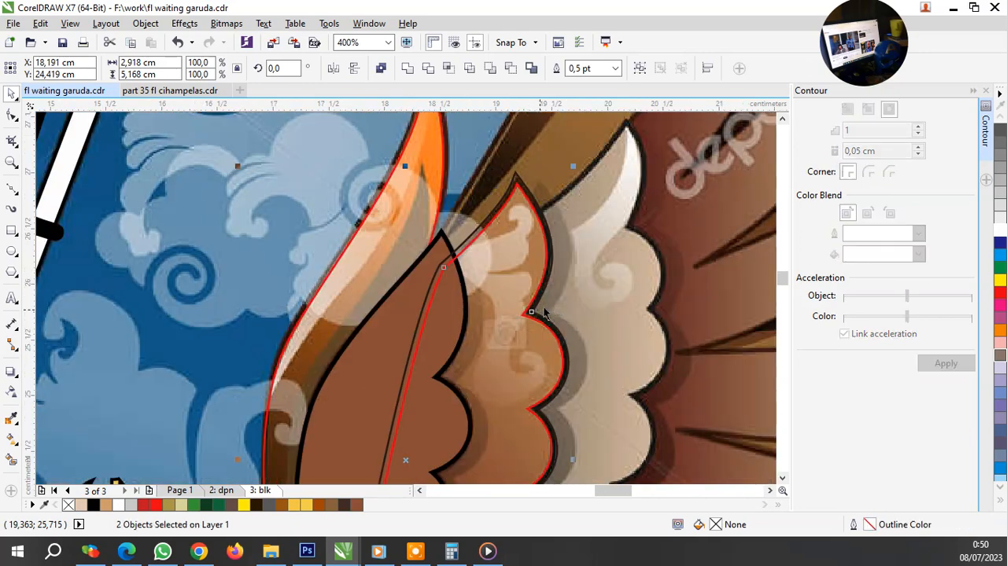
key("Escape")
Step: Duplicate the inner brown feather layer slightly down and to the right, and place the copy behind the original
scroll(354, 201, "down", 3)
scroll(484, 351, "up", 3)
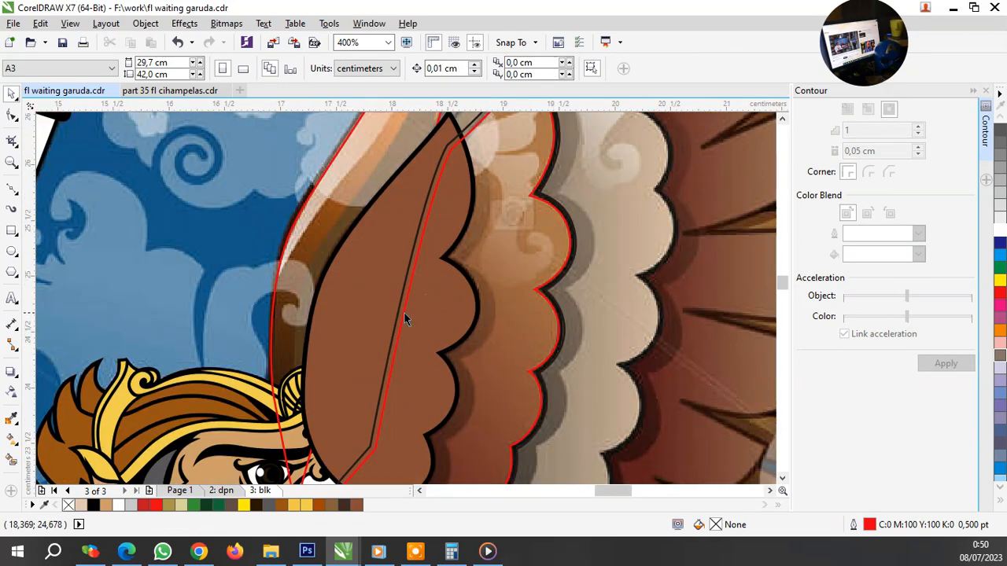
left_click(380, 311)
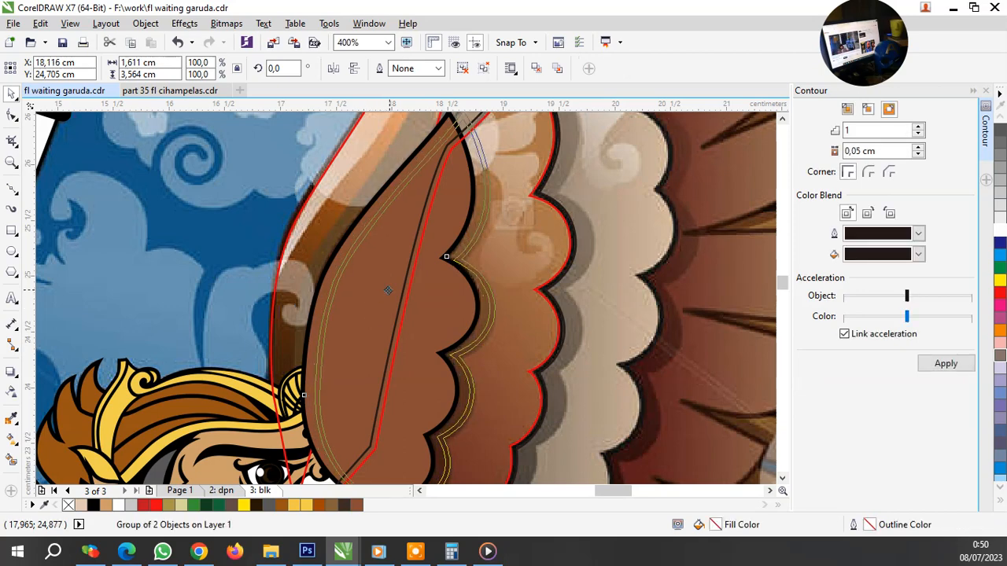
left_click_drag(389, 291, 389, 295)
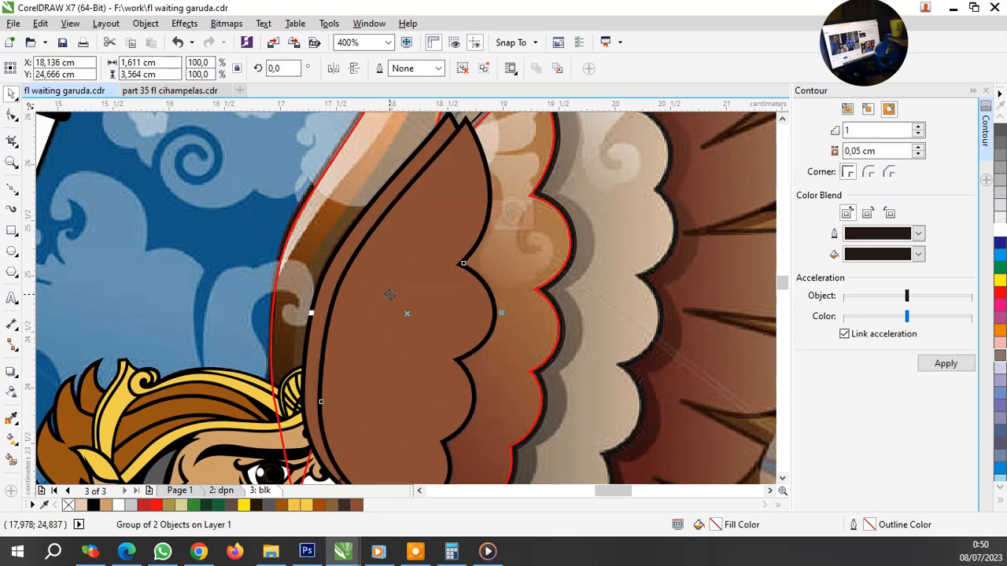
right_click(444, 224)
mouse_move(563, 388)
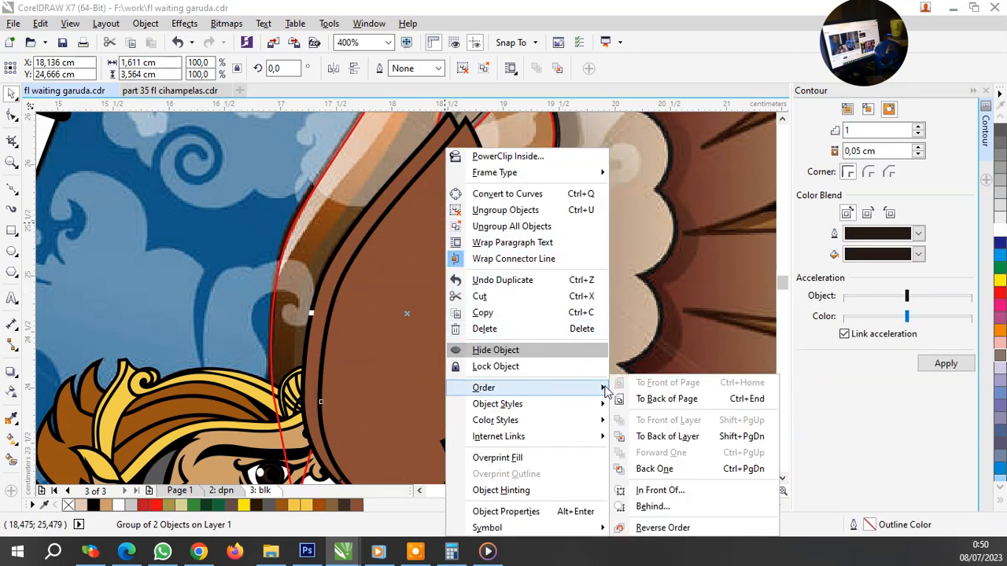
left_click(657, 496)
left_click(365, 227)
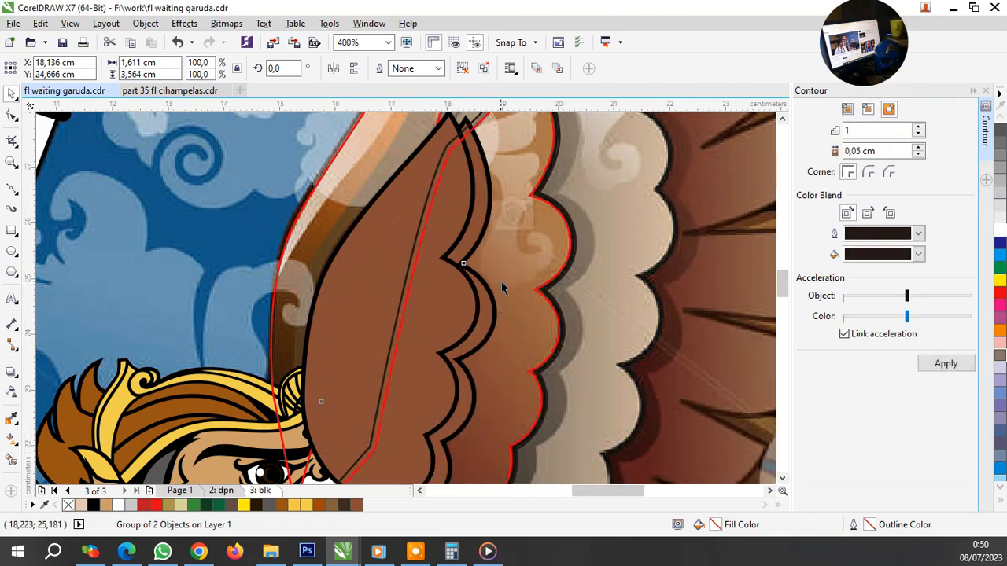
Step: Sample the dark brown shadow colour #572D1D from the feathers of the reference's other wing
scroll(501, 282, "down", 1)
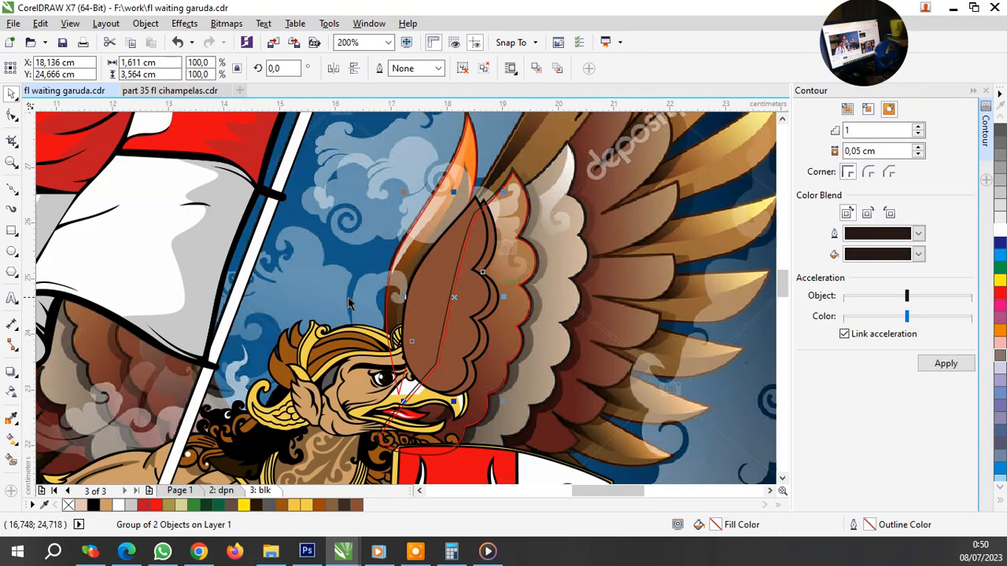
left_click(11, 415)
scroll(126, 367, "up", 2)
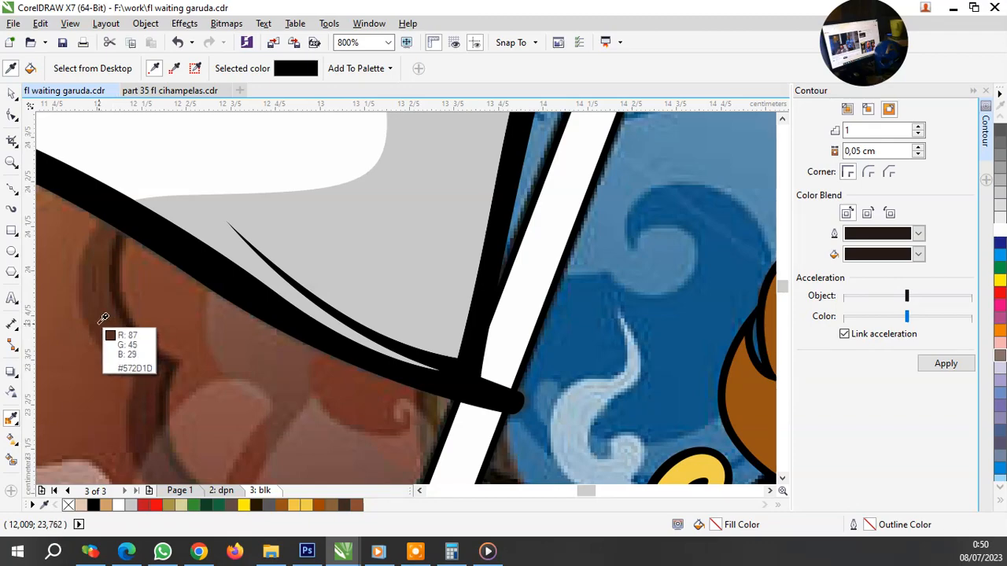
left_click(96, 323)
Step: Try filling the offset layer beside the inner brown feathers with the sampled dark brown
scroll(97, 323, "down", 2)
scroll(460, 309, "up", 3)
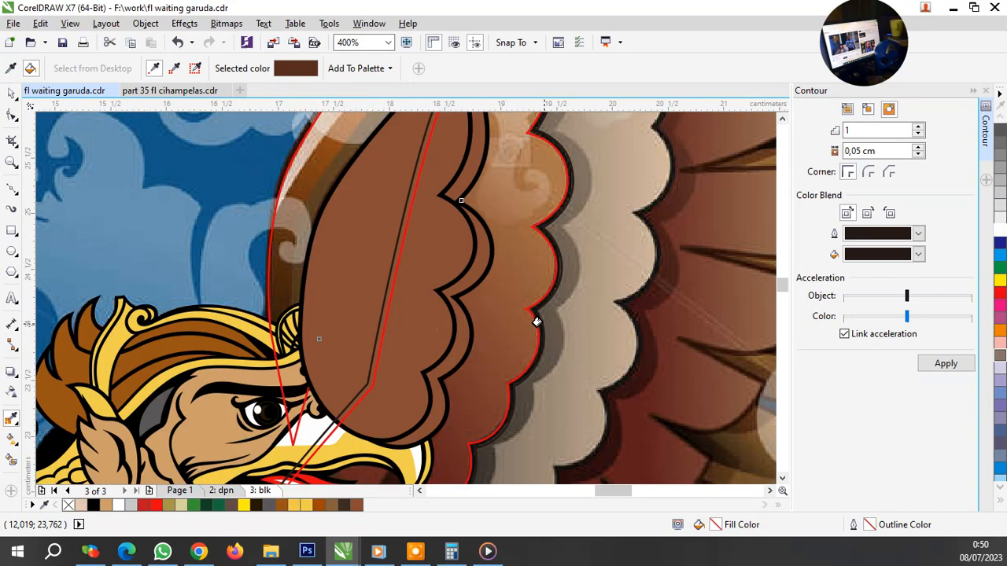
scroll(333, 321, "down", 1)
scroll(312, 315, "up", 2)
left_click(318, 316)
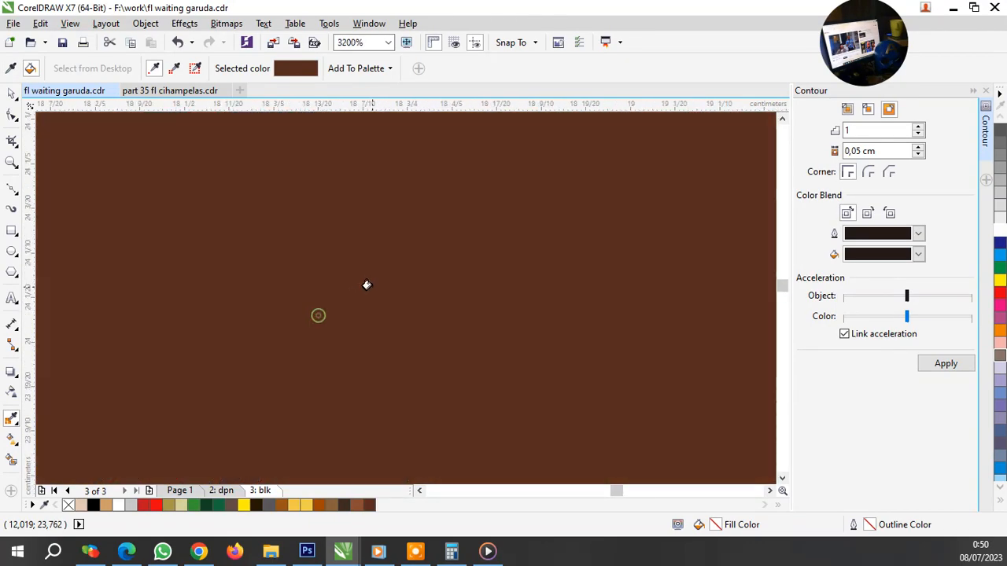
scroll(391, 320, "down", 3)
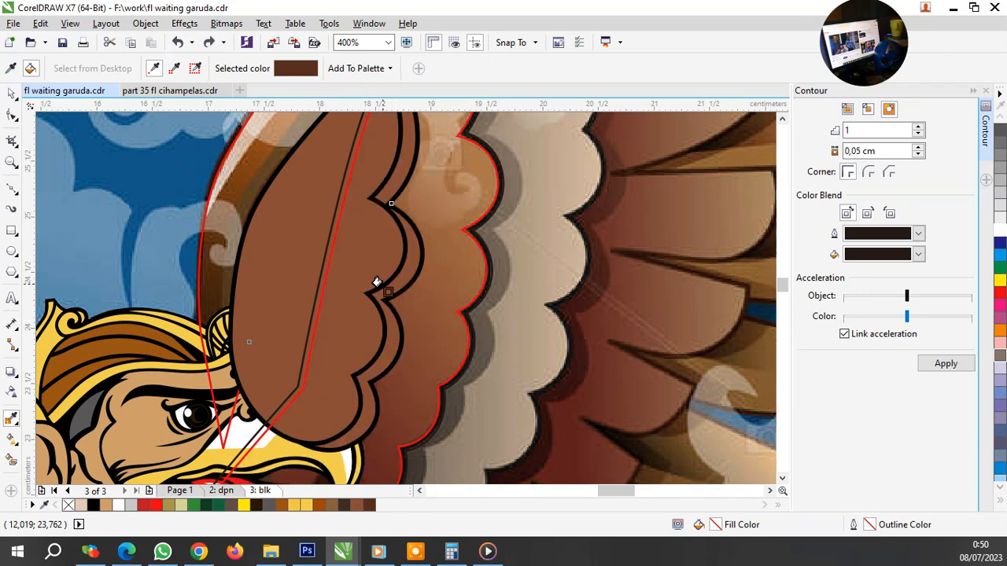
Step: Fill both the inner shape and the black contour of the duplicated feather layer with the sampled dark brown
scroll(374, 305, "down", 1)
scroll(414, 178, "up", 5)
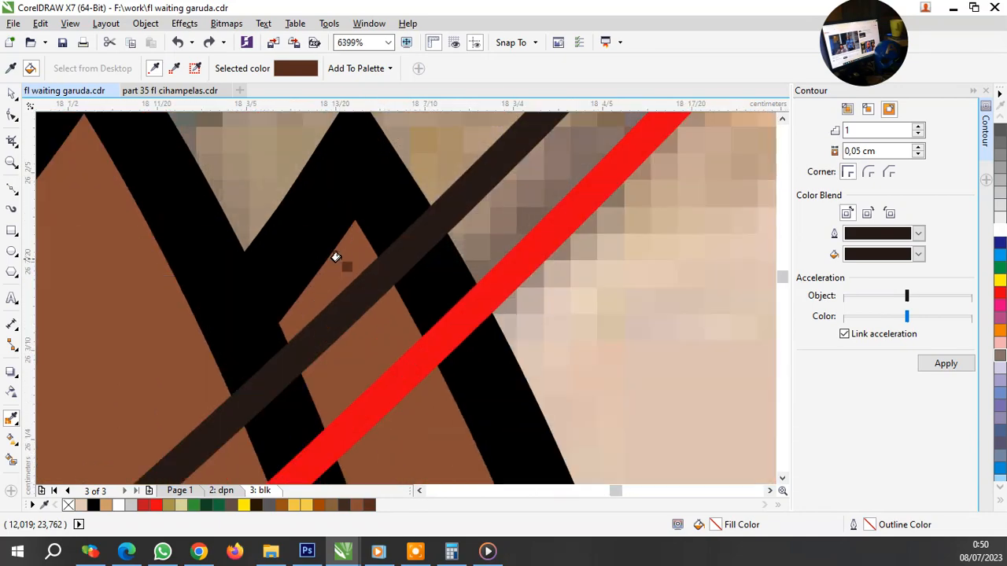
left_click(343, 258)
left_click(362, 193)
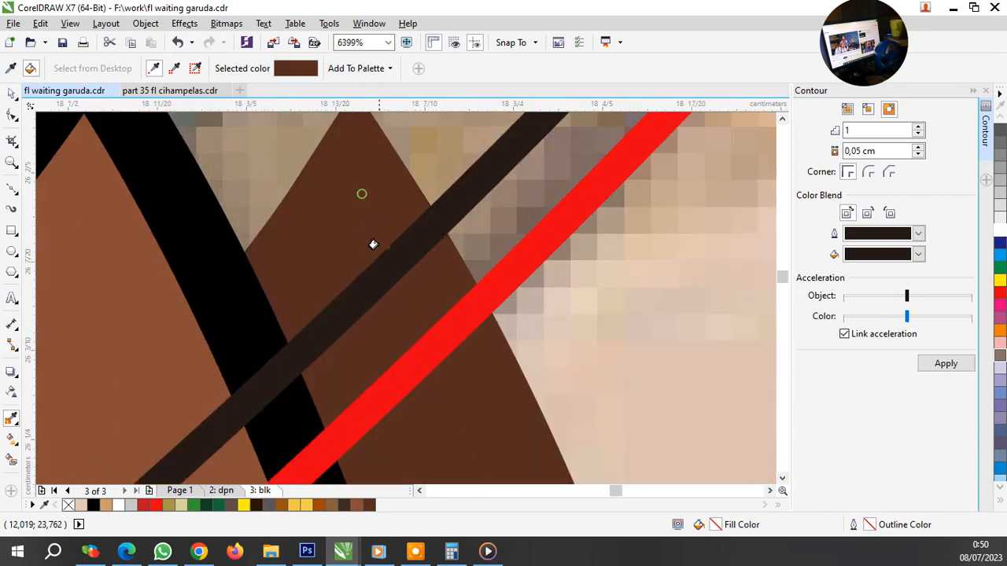
Step: Select the orange-brown layer's red outline together with its contour and place both behind the dark brown shadow layer
scroll(381, 268, "down", 3)
key("space")
scroll(425, 242, "up", 1)
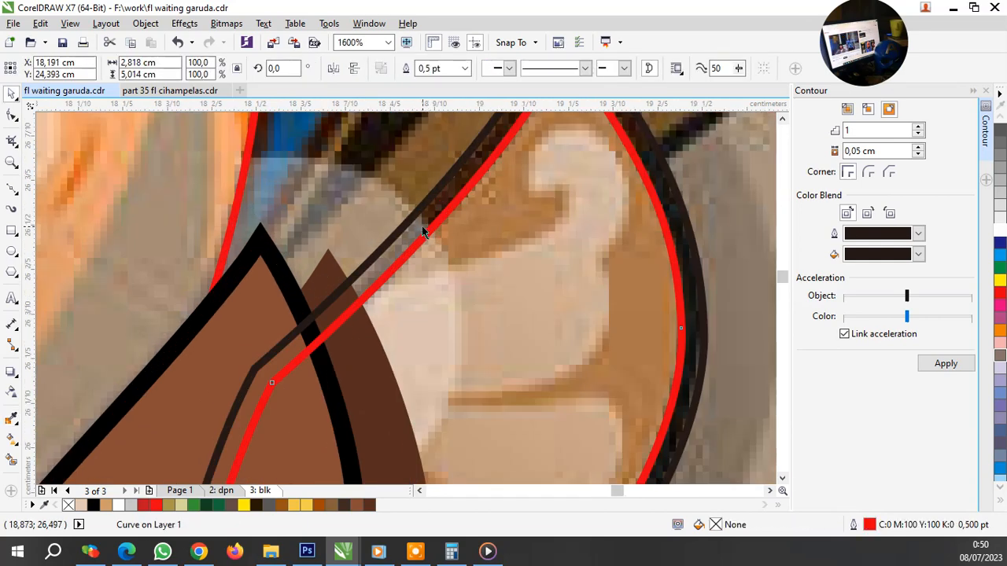
left_click(422, 228, "shift")
right_click(460, 237)
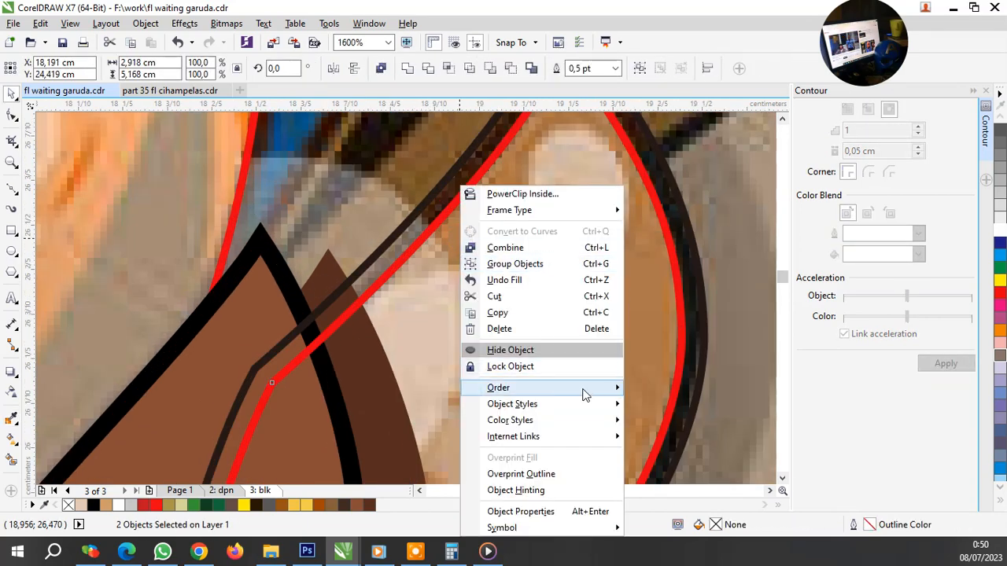
mouse_move(585, 393)
left_click(668, 503)
left_click(323, 280)
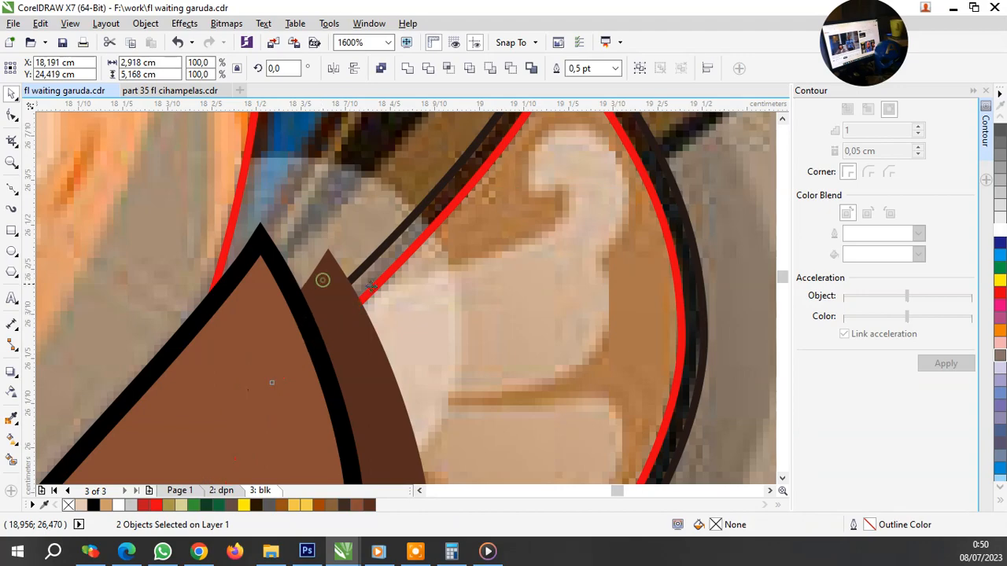
scroll(371, 285, "down", 2)
key("Escape")
Step: Fill the second scalloped feather layer, outlined in red, with the orange-brown #AD784C sampled from the reference feathers
scroll(376, 265, "down", 1)
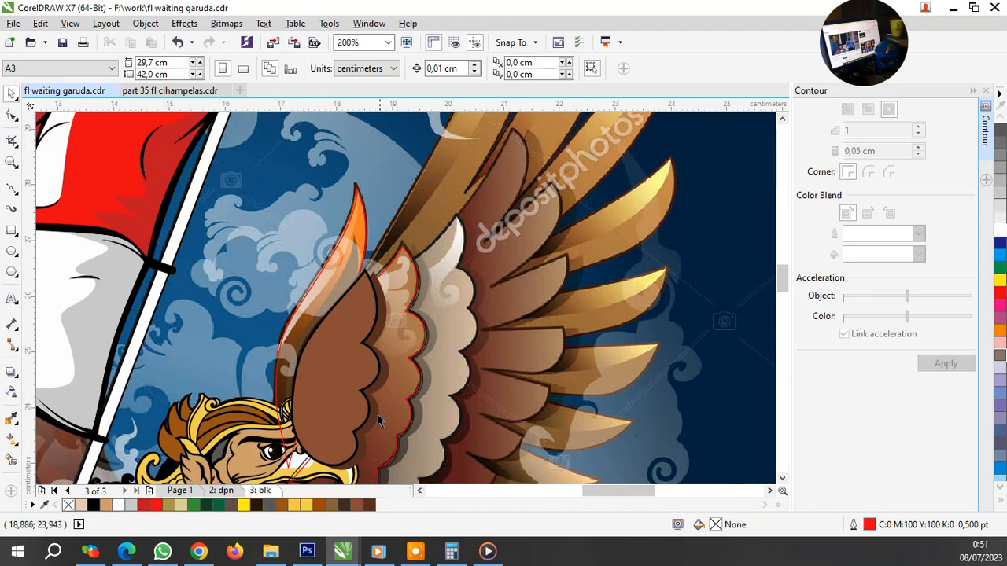
scroll(377, 414, "up", 1)
scroll(433, 327, "down", 1)
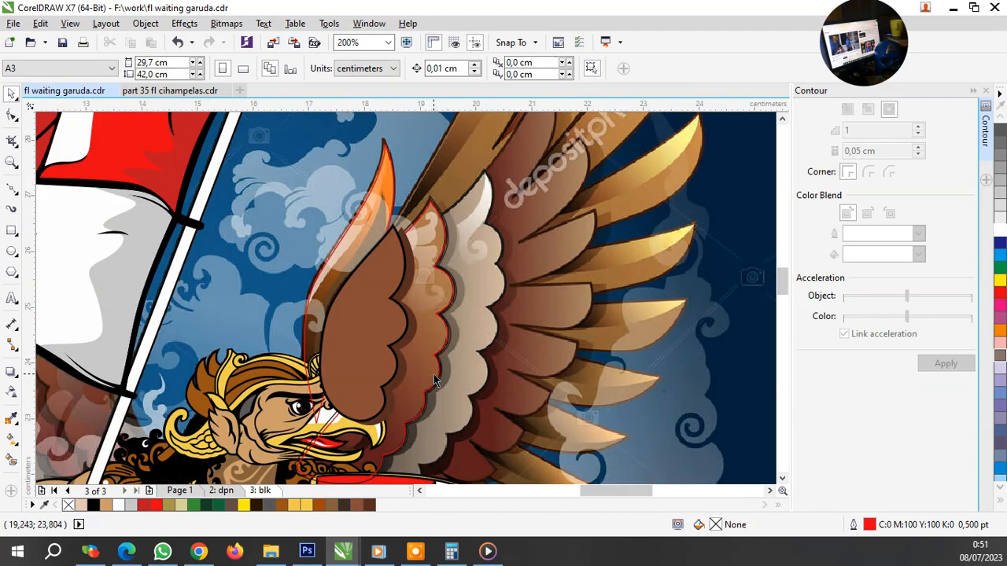
scroll(453, 344, "down", 2)
scroll(451, 364, "up", 2)
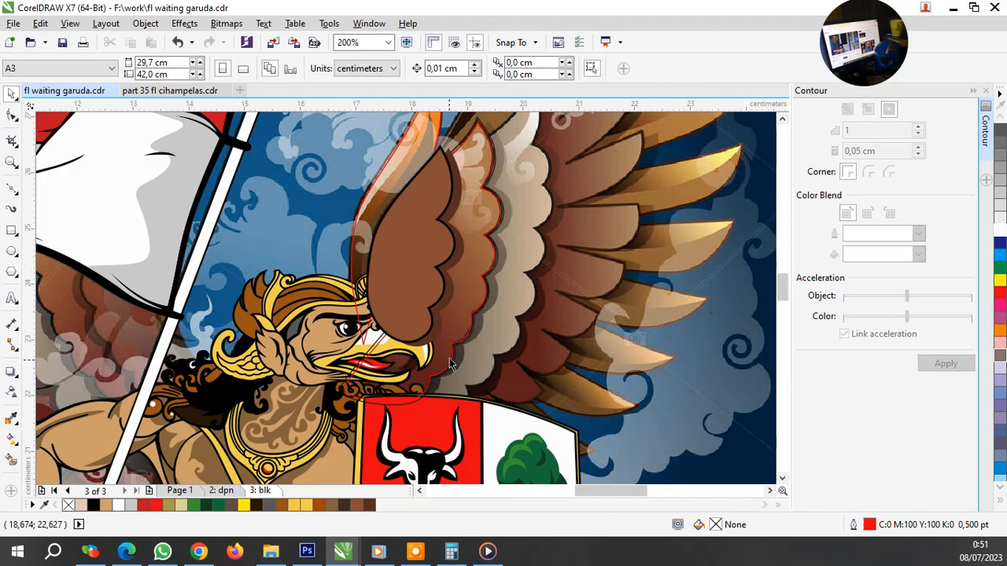
left_click(472, 316)
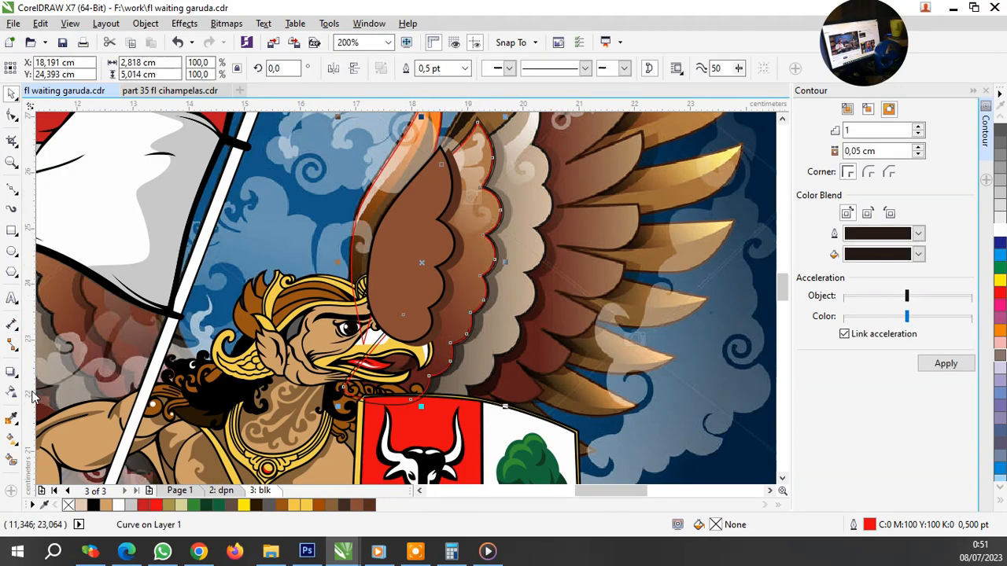
left_click(12, 419)
scroll(467, 184, "up", 2)
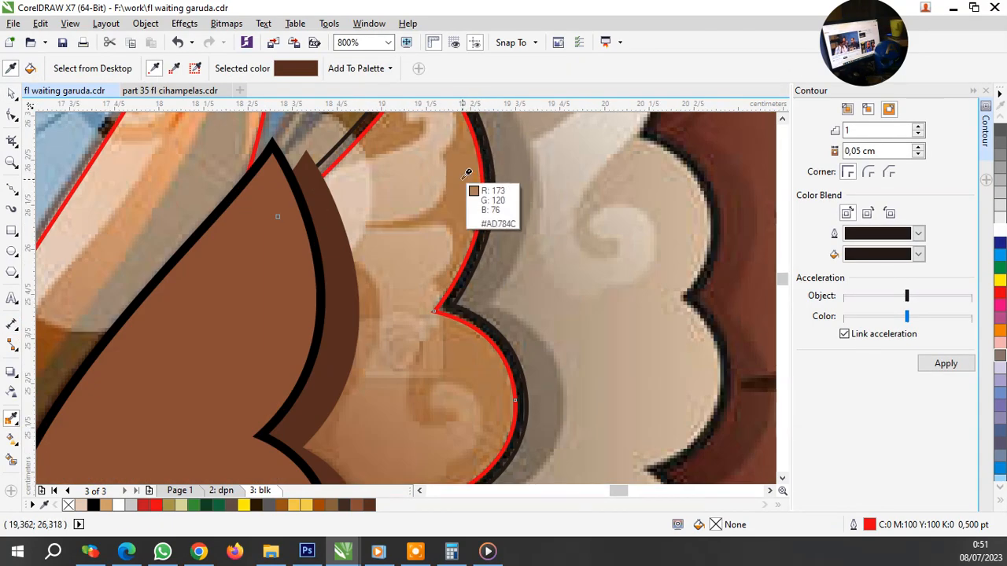
scroll(454, 184, "down", 2)
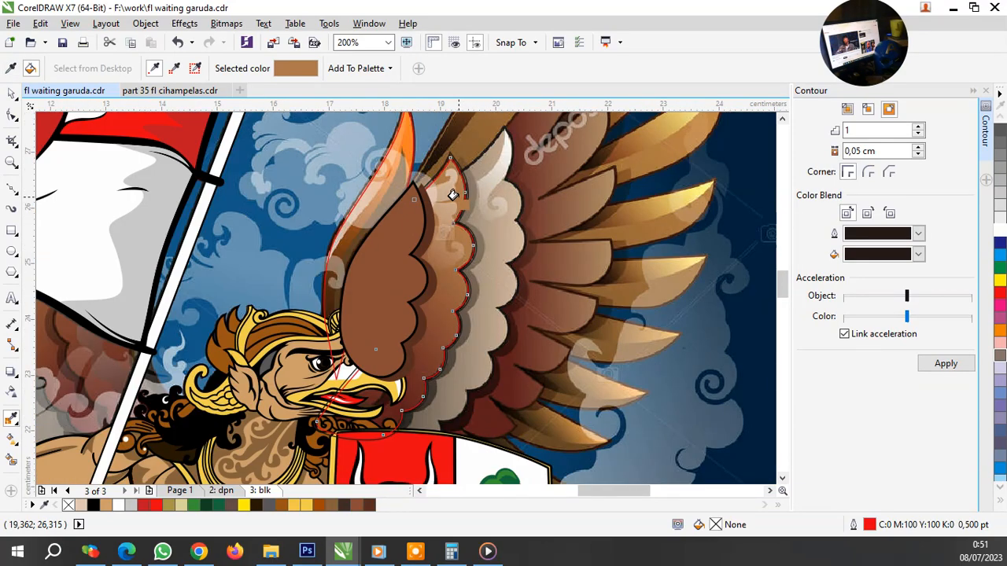
left_click(451, 203)
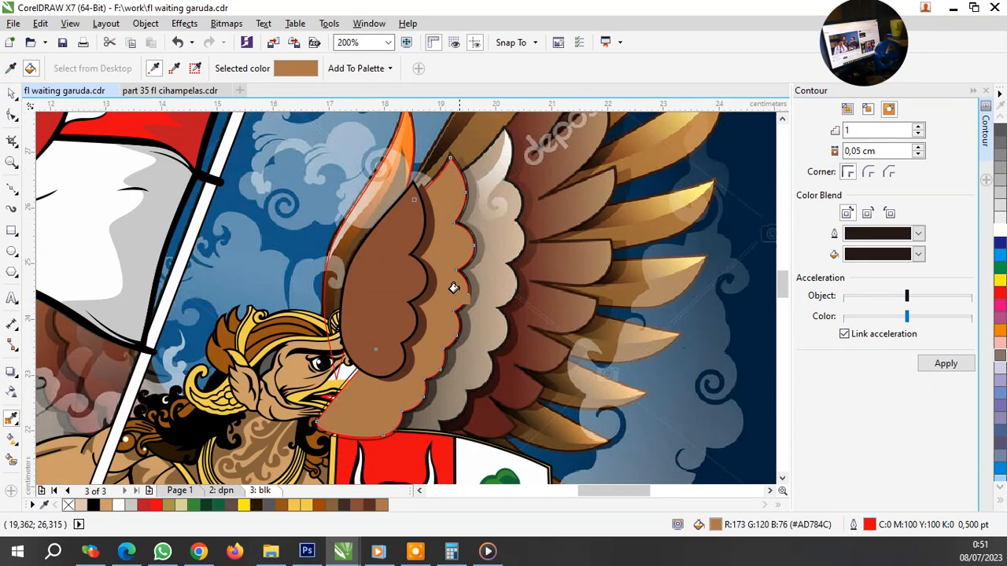
Step: Fill the orange-brown feather layer's contour with the black sampled from the inner brown feathers' contour
key("space")
left_click(272, 257)
scroll(430, 211, "up", 3)
key("space")
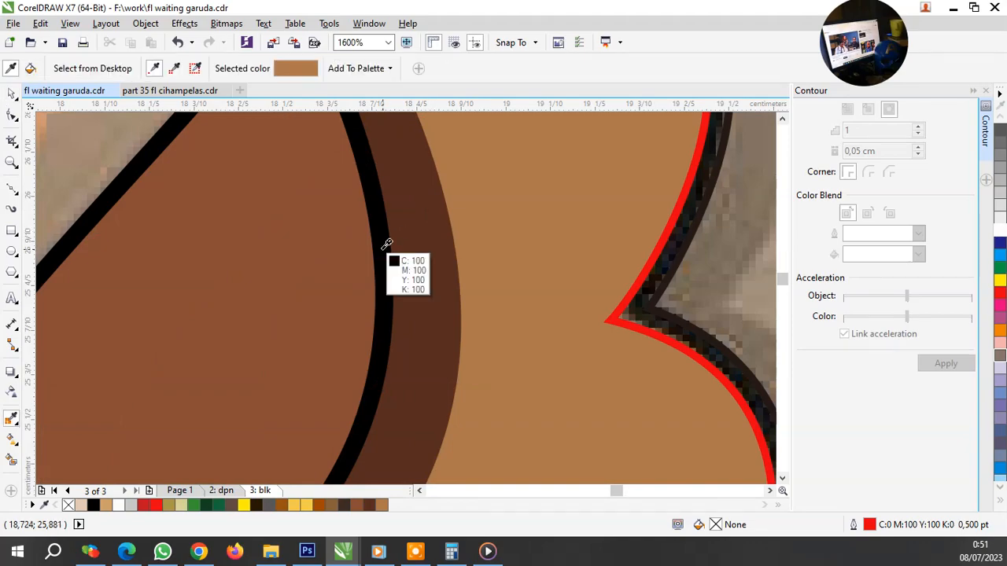
left_click(382, 250)
left_click(639, 315)
scroll(606, 252, "down", 3)
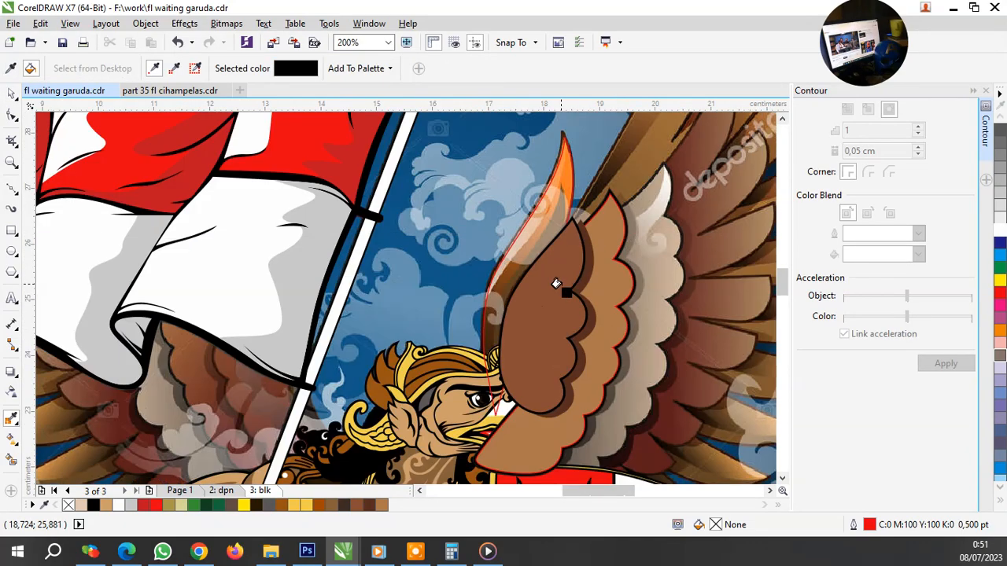
Step: Duplicate the orange-brown feather layer in place and fill the copy with the dark brown #572D1F sampled from the inner shadow
scroll(598, 268, "up", 2)
left_click(582, 257, "shift")
scroll(583, 259, "down", 2)
key("space")
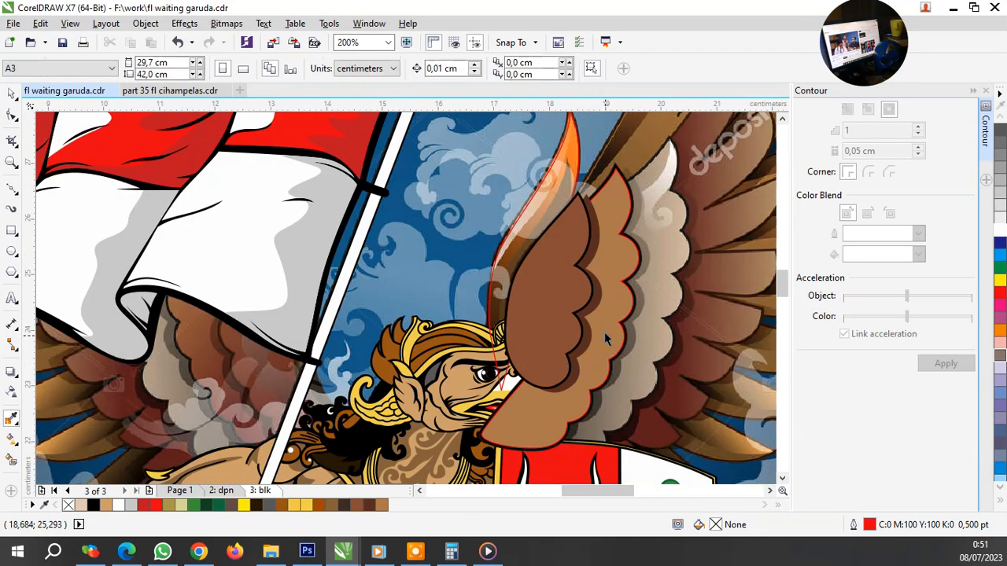
left_click(598, 324)
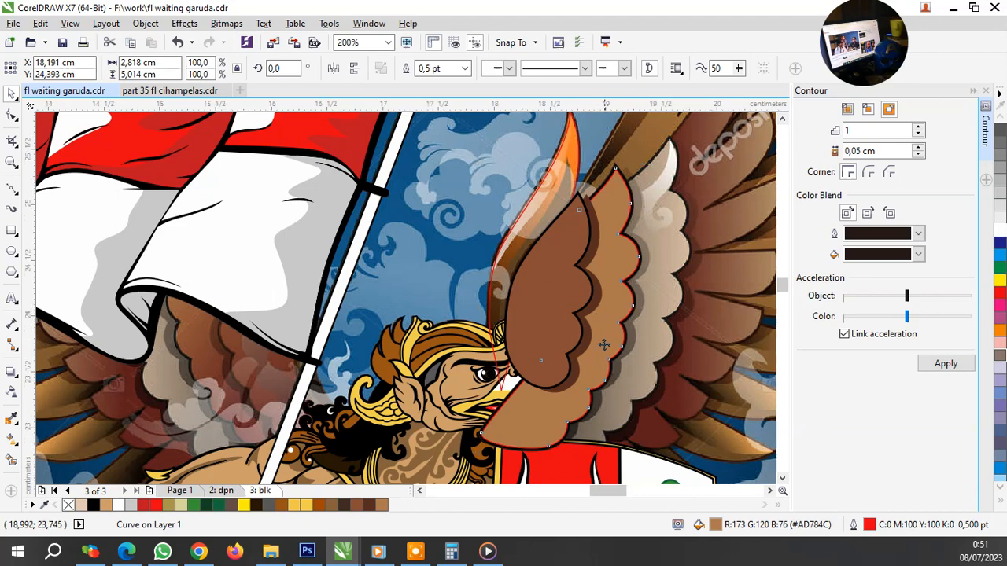
scroll(602, 331, "up", 1)
key("space")
left_click(592, 327)
scroll(541, 306, "down", 1)
key("space")
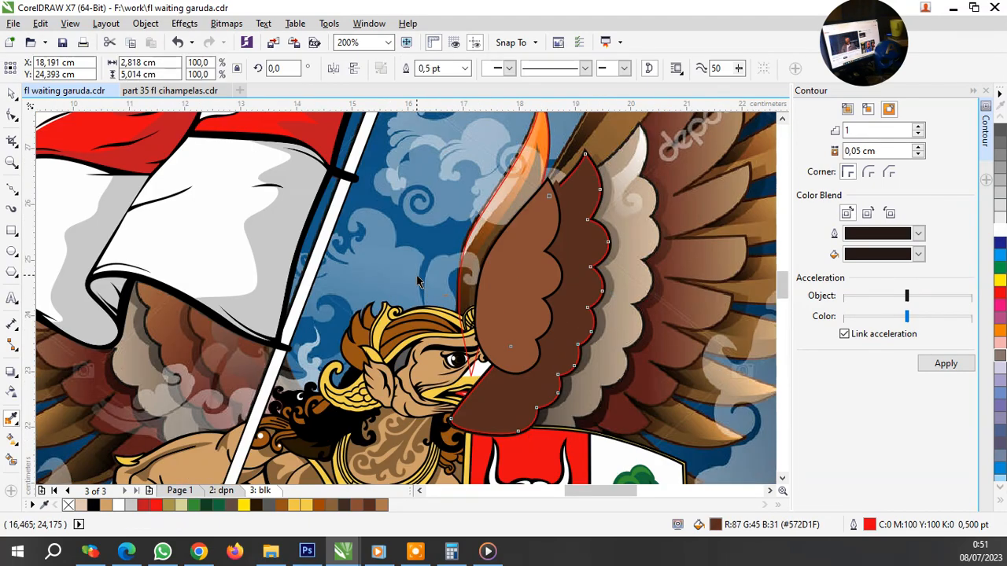
Step: Apply a linear transparency to the dark brown copy, fading from solid at its lower end to clear at the upper scallops
left_click(570, 302)
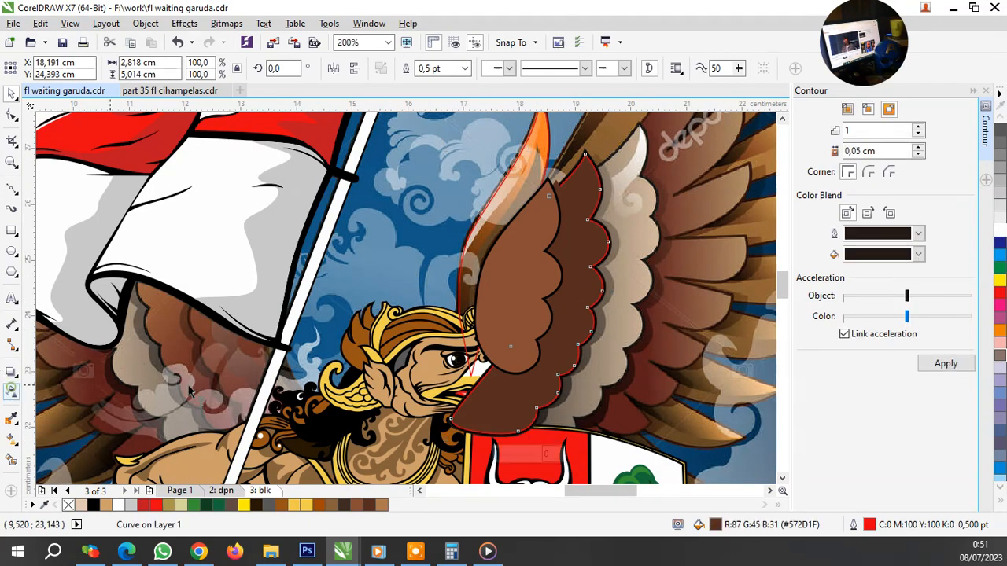
left_click(11, 390)
left_click_drag(520, 397, 595, 249)
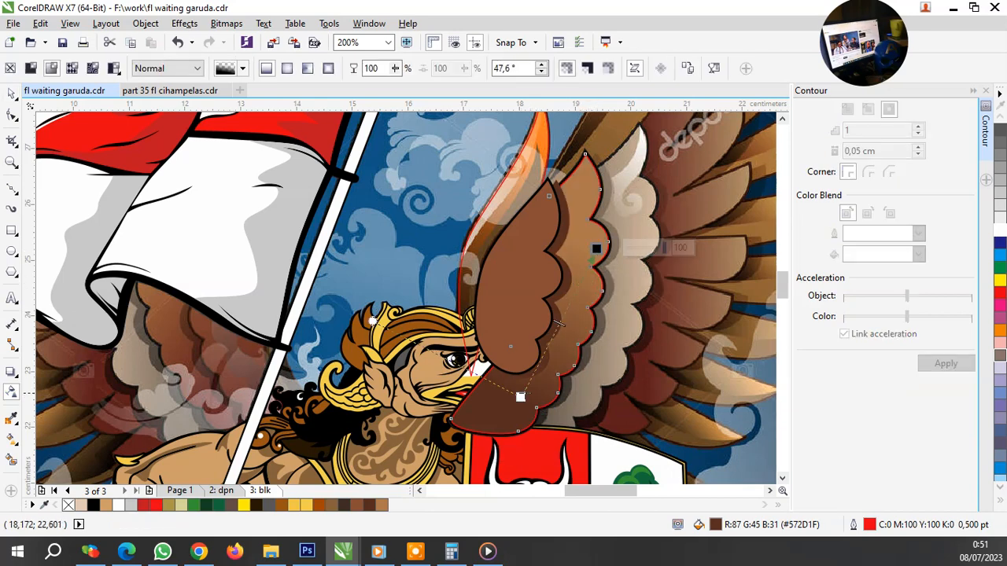
left_click_drag(520, 397, 537, 380)
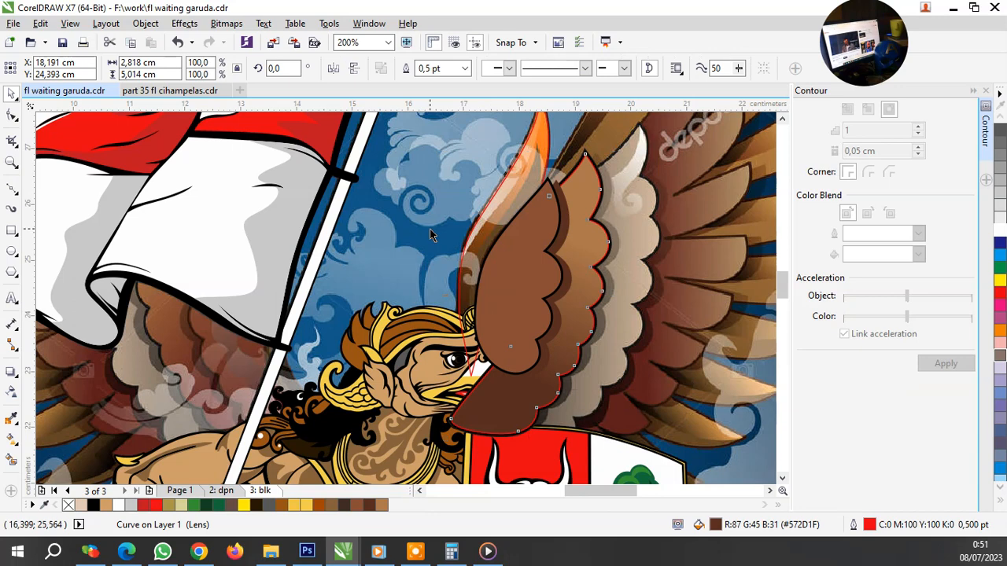
key("Escape")
Step: Group all five feather layer objects and remove their red outline
left_click_drag(684, 475, 685, 472)
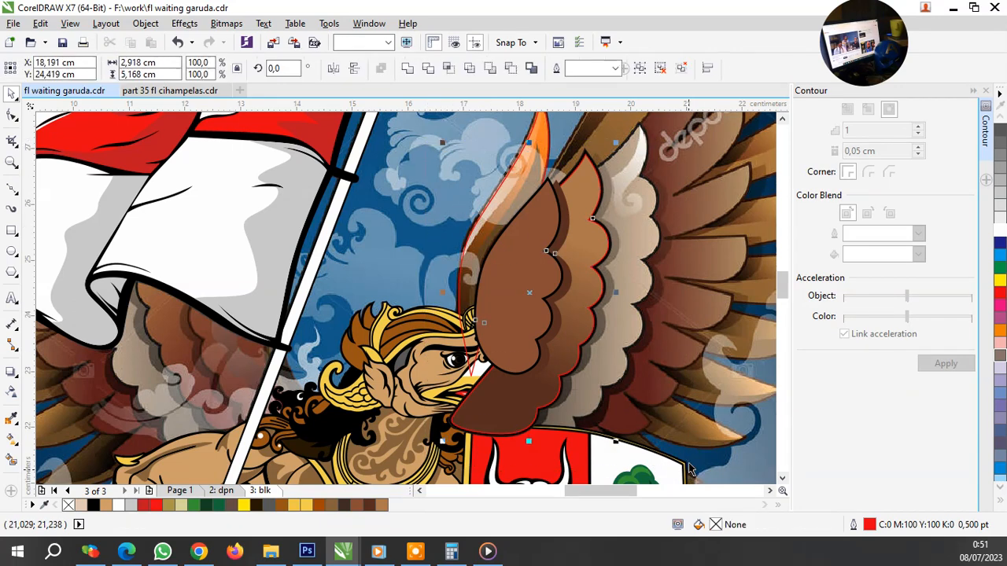
key("ctrl+g")
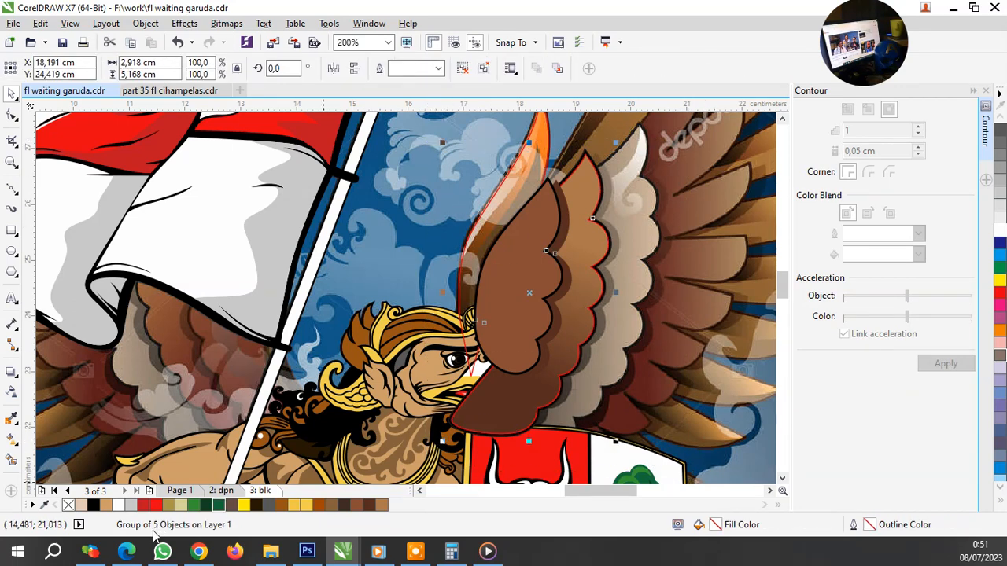
right_click(70, 507)
key("Escape")
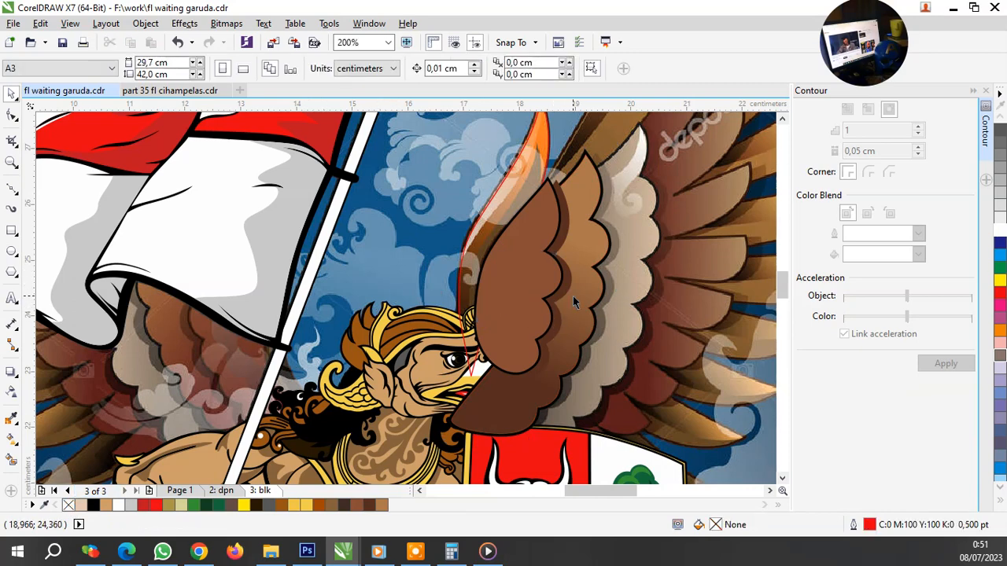
Step: Ungroup the feather layer objects
left_click(571, 182)
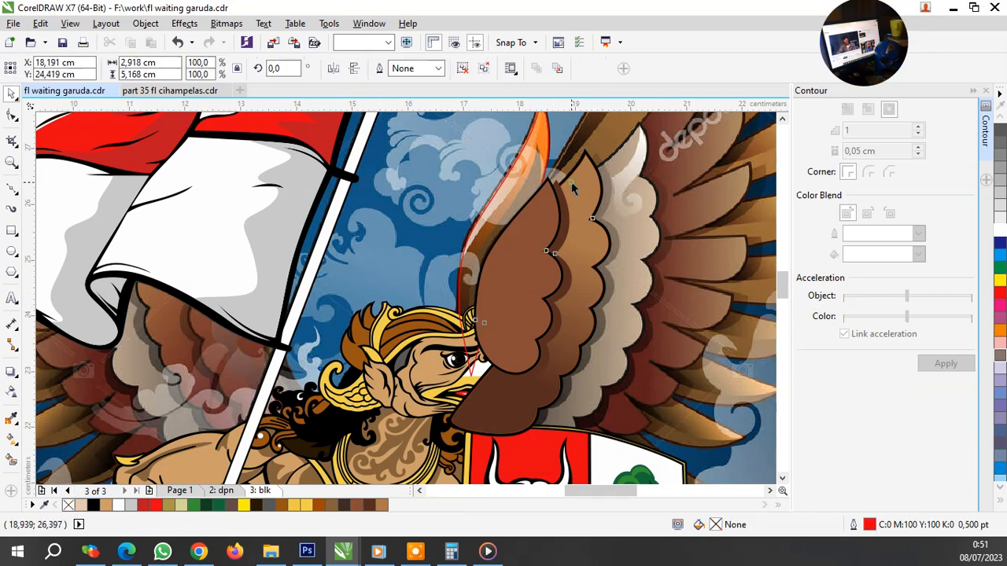
right_click(571, 181)
left_click(618, 212)
key("Escape")
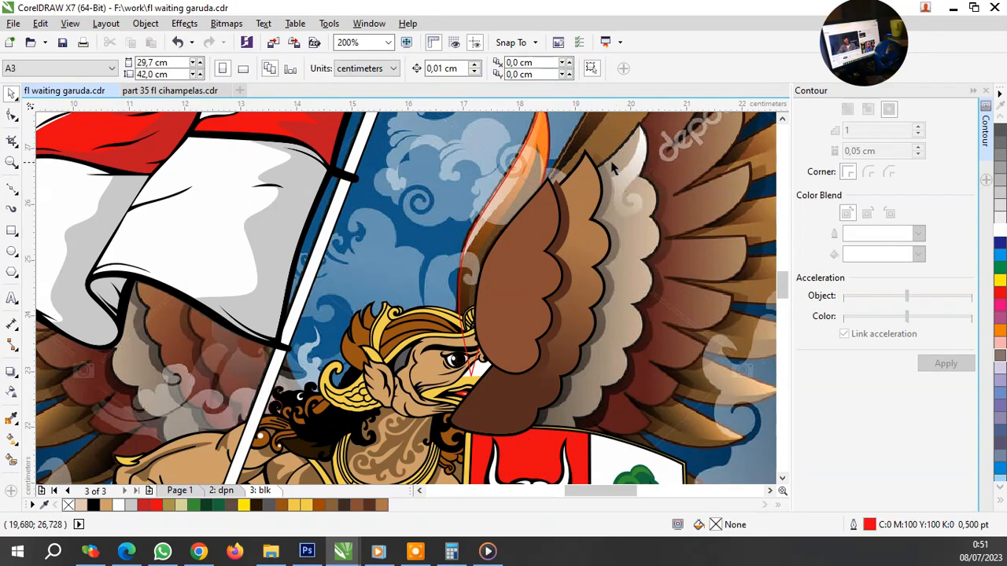
Step: Sample the grey-brown shadow colour from the reference just outside the orange-brown feather layer
scroll(617, 181, "up", 3)
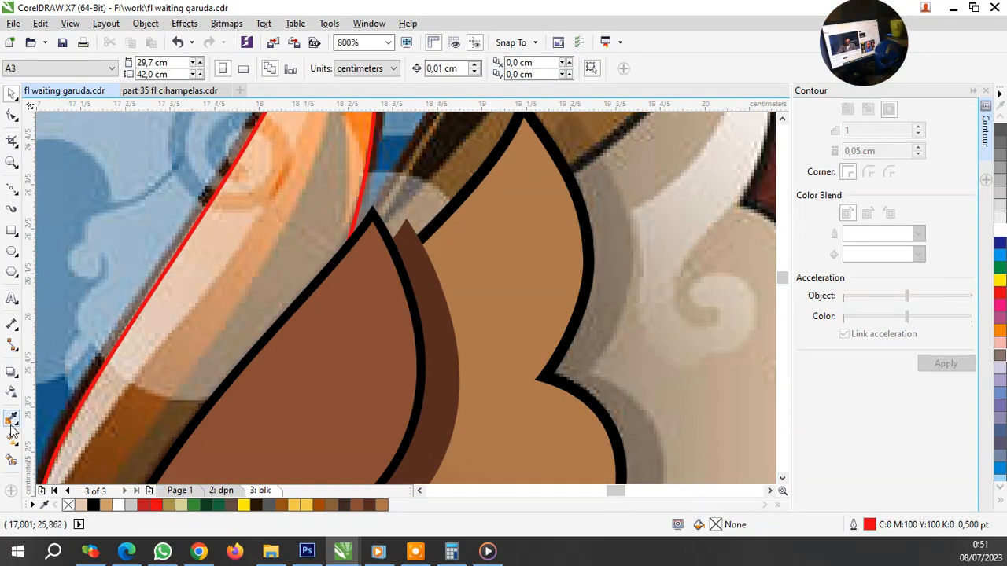
left_click(9, 420)
left_click(618, 217)
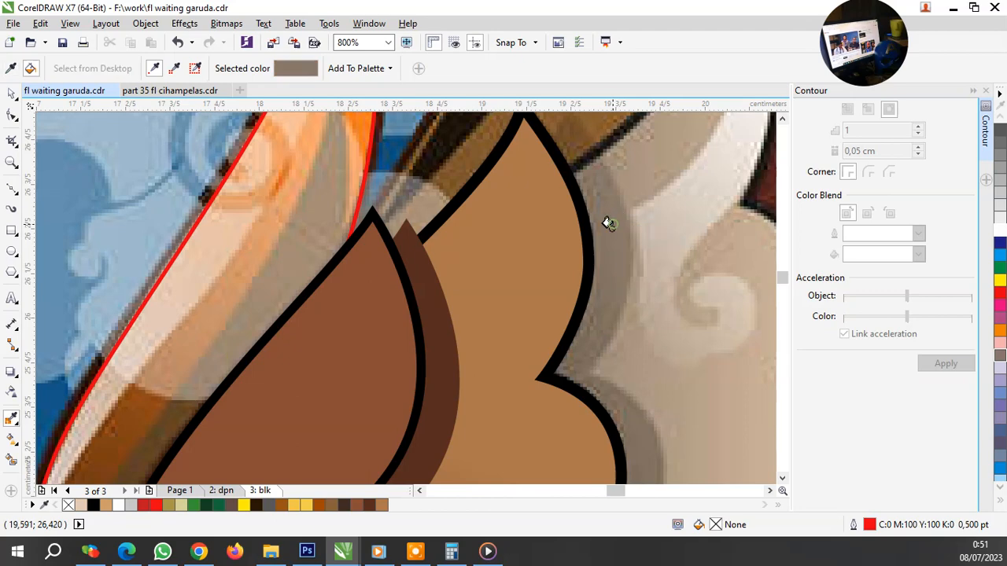
Step: Place a copy of the transparent dark brown shape slightly outward from the orange-brown layer, matching the reference shadow
key("space")
left_click(576, 235)
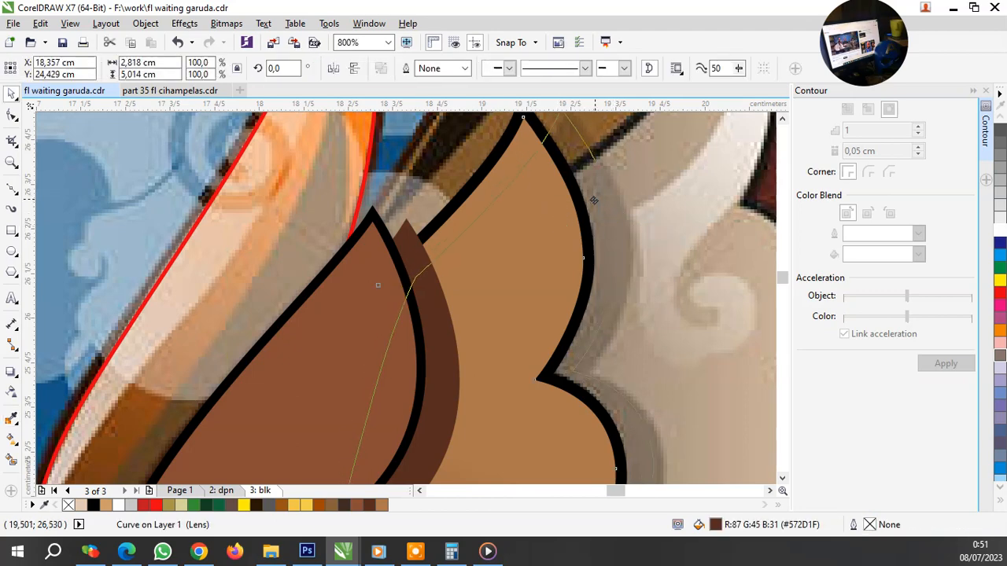
left_click_drag(598, 201, 600, 199)
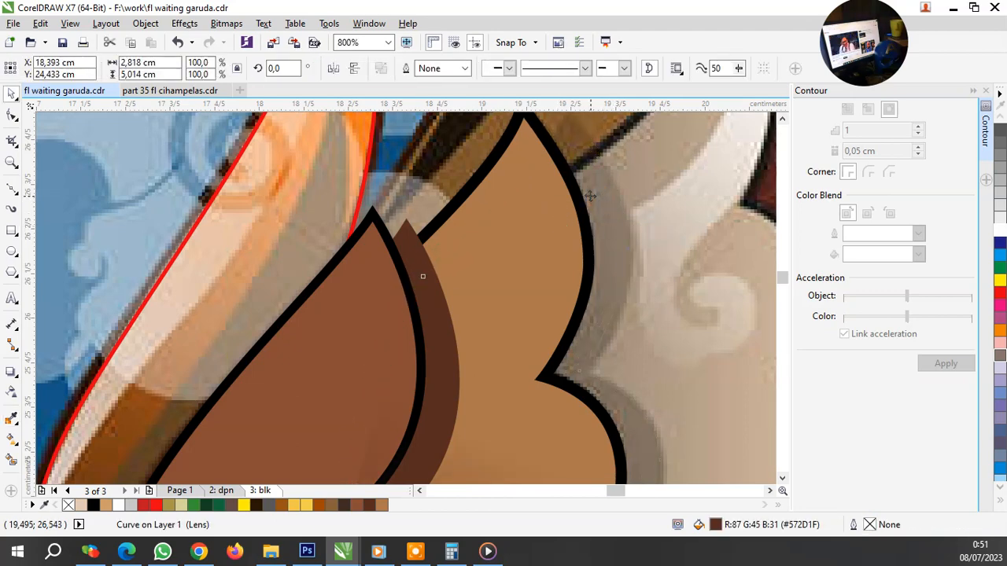
Step: Remove the offset copy's transparency and fill it with the sampled grey-brown #877768
scroll(572, 238, "down", 2)
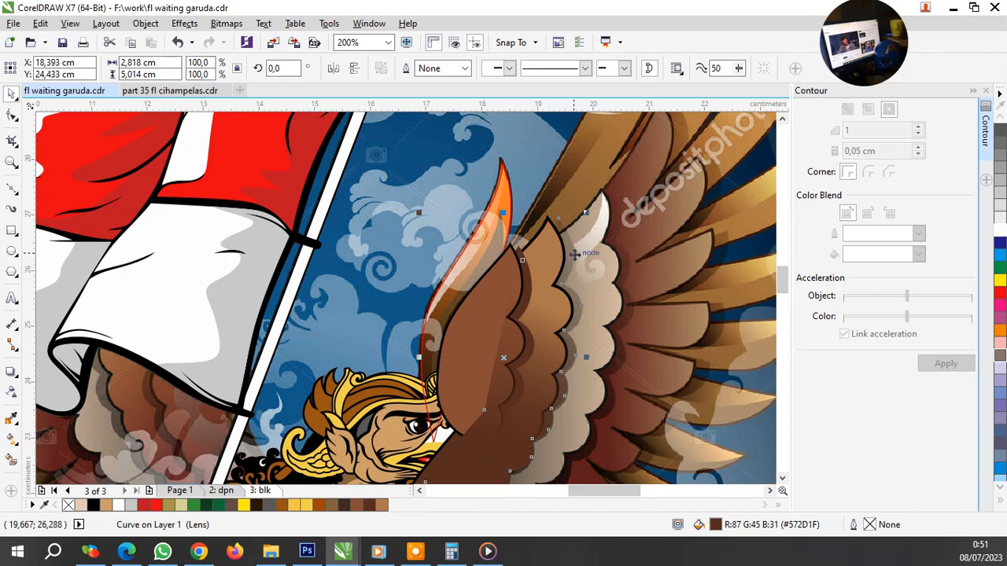
scroll(575, 254, "up", 1)
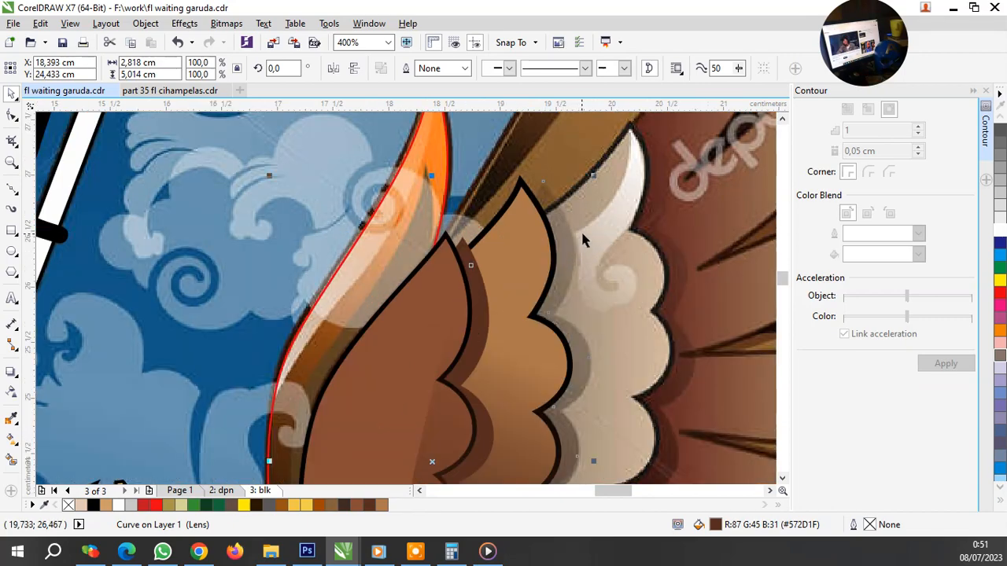
left_click(11, 394)
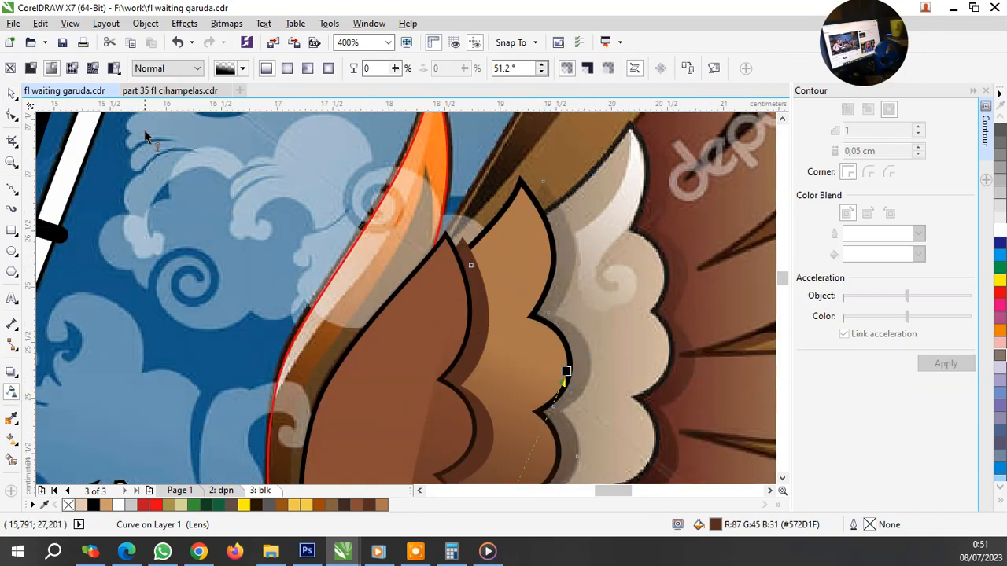
left_click(11, 68)
scroll(562, 213, "up", 1)
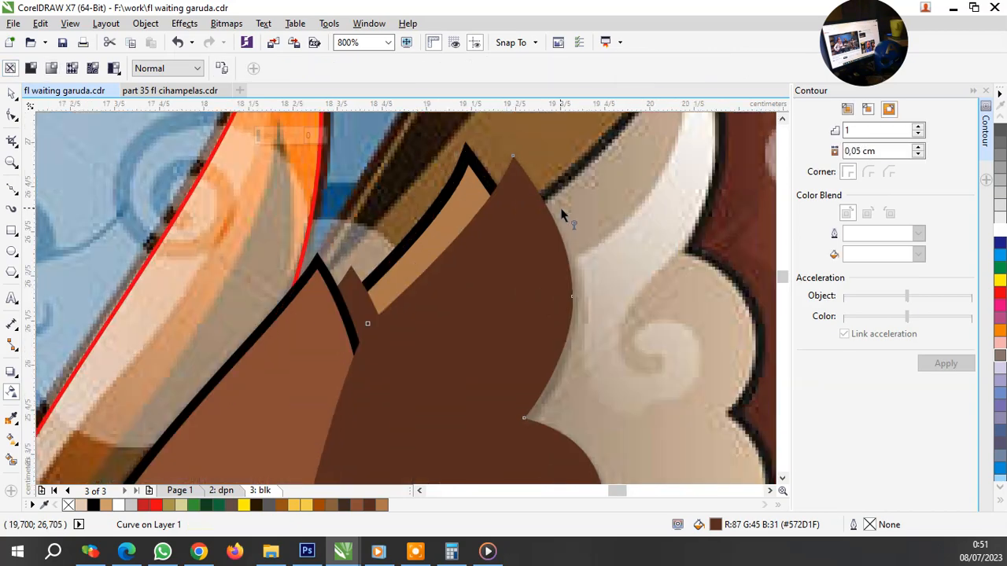
key("space")
left_click(12, 421)
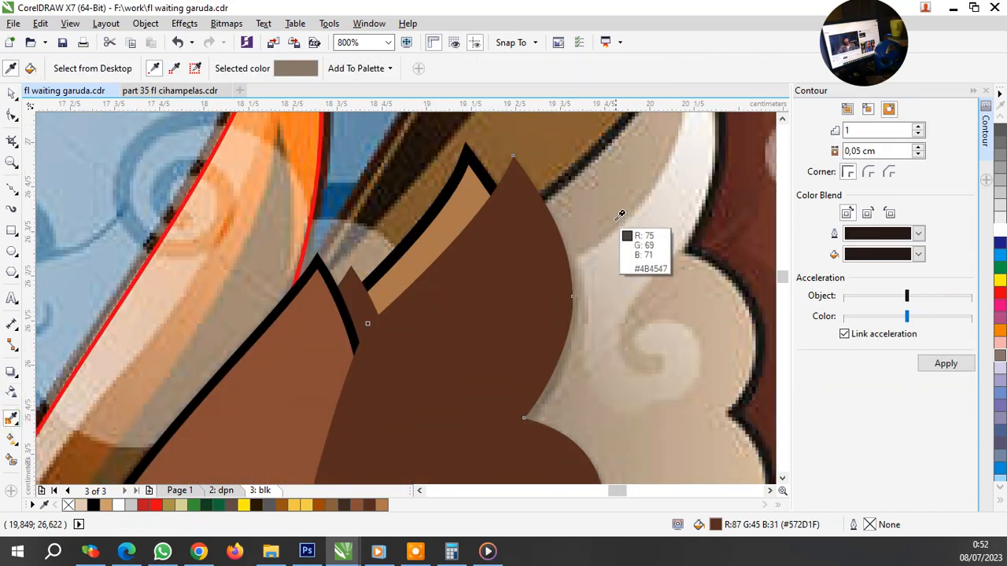
left_click(625, 213)
left_click(531, 217)
key("space")
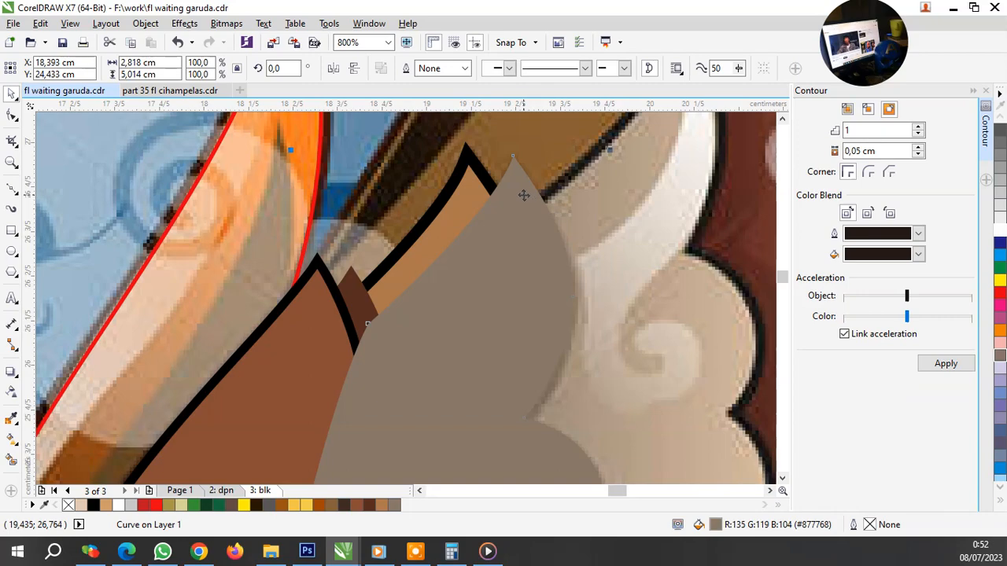
Step: Place the grey-brown shadow copy behind the orange-brown layer's black contour
right_click(523, 194)
mouse_move(676, 373)
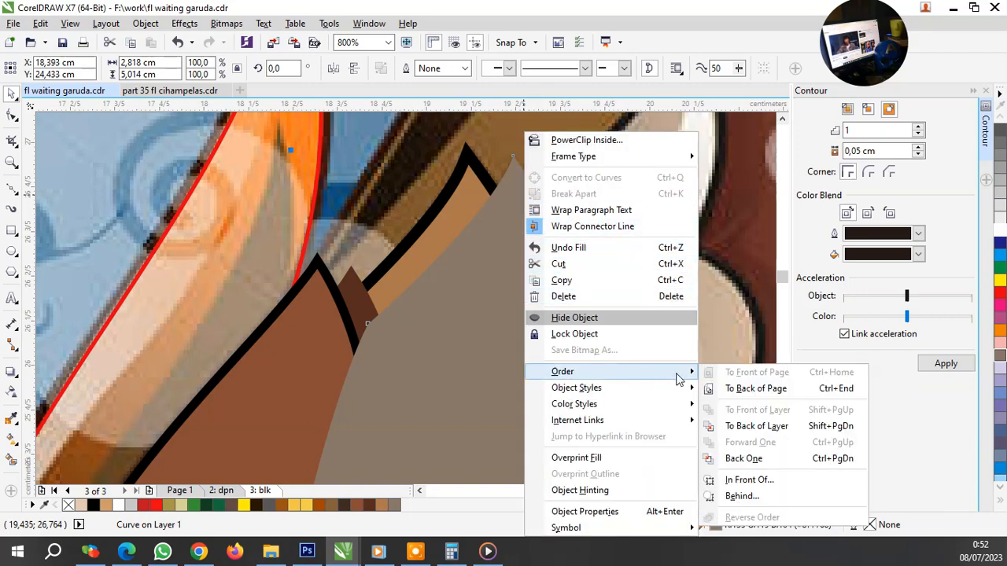
left_click(742, 496)
left_click(463, 155)
scroll(586, 162, "down", 2)
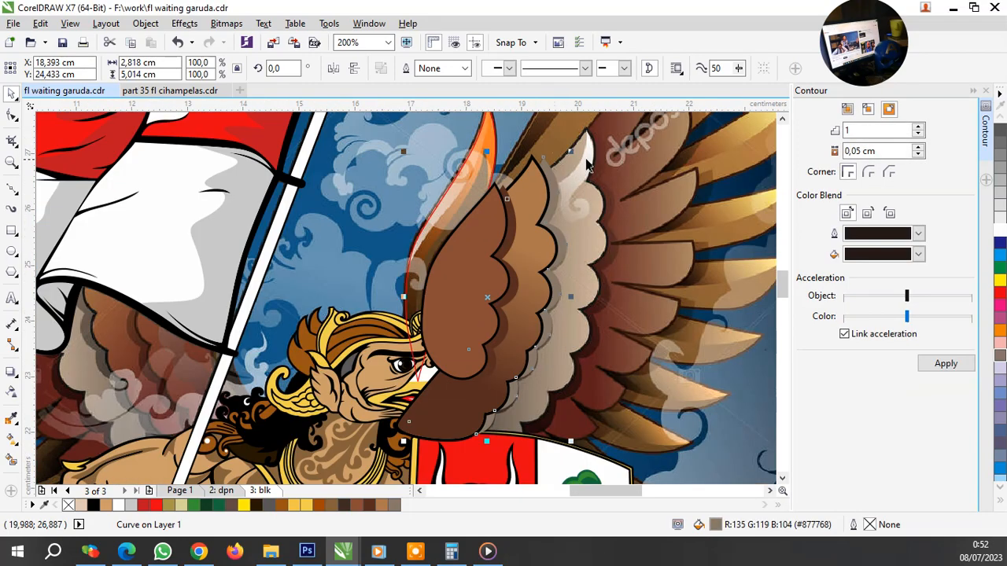
key("Escape")
scroll(395, 189, "down", 1)
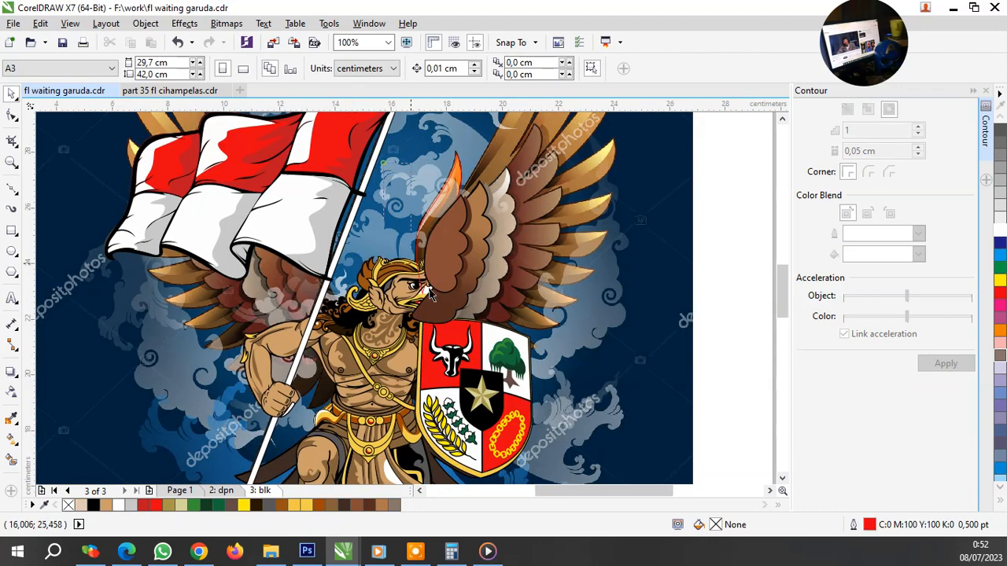
Step: Select all six inner feather layer and shadow objects and group them
left_click_drag(428, 289, 522, 347)
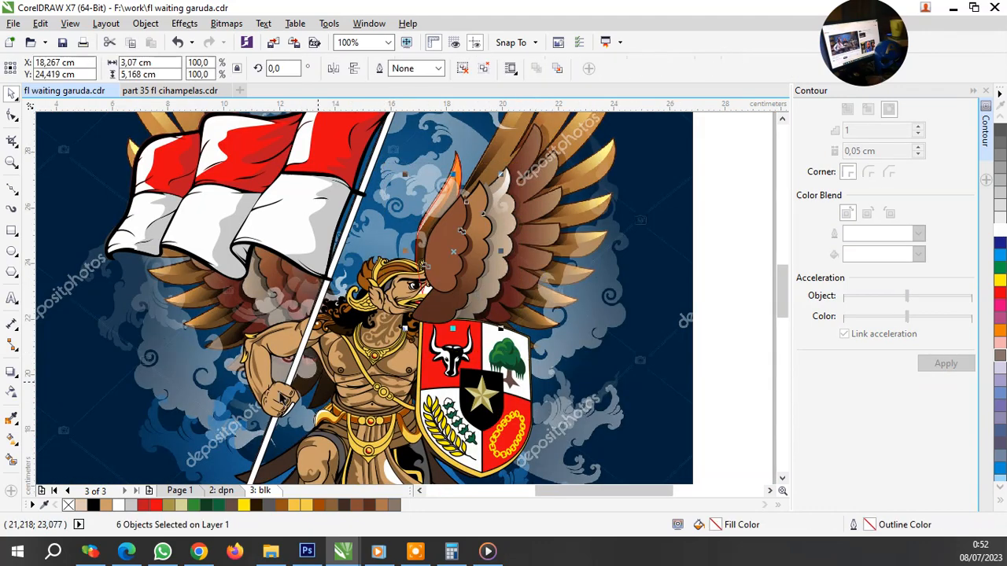
key("ctrl+g")
key("Escape")
scroll(515, 181, "up", 2)
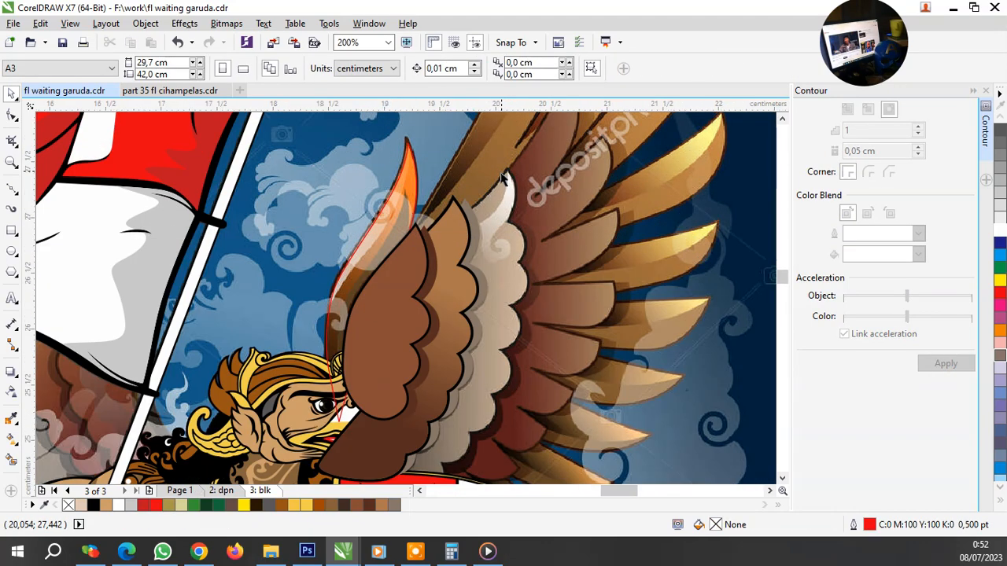
Step: Start the cream feather layer's outline on the red shield panel and trace its lowest outer scallop with Bezier curves
left_click(11, 188)
scroll(525, 242, "down", 2)
scroll(513, 329, "up", 3)
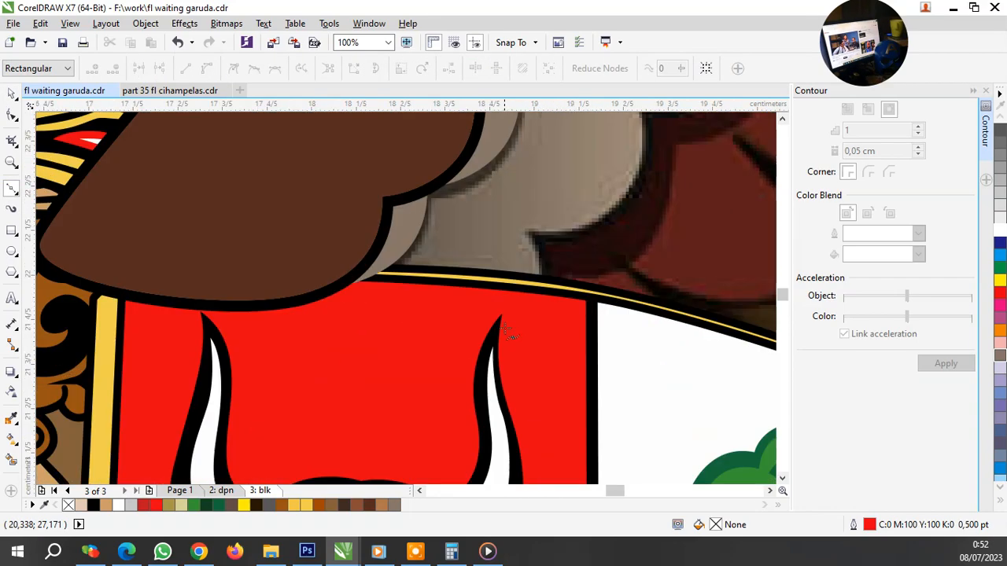
scroll(542, 248, "up", 1)
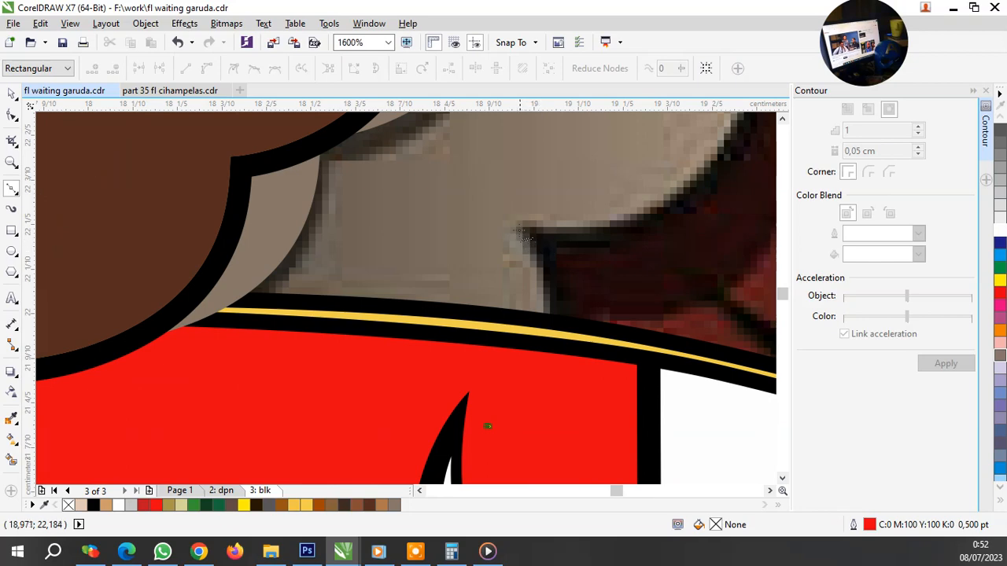
left_click_drag(519, 231, 464, 124)
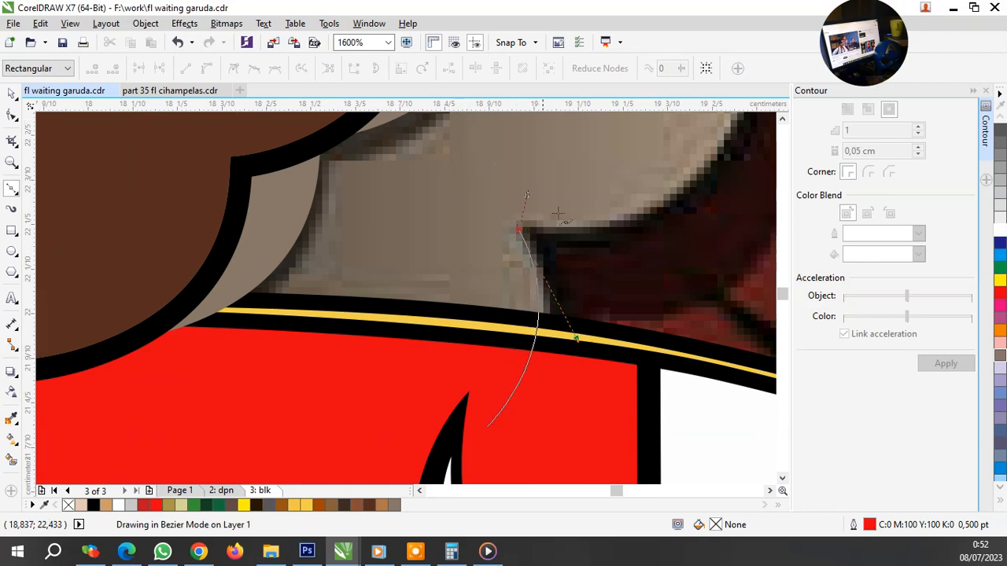
scroll(641, 264, "down", 1)
scroll(641, 245, "down", 1)
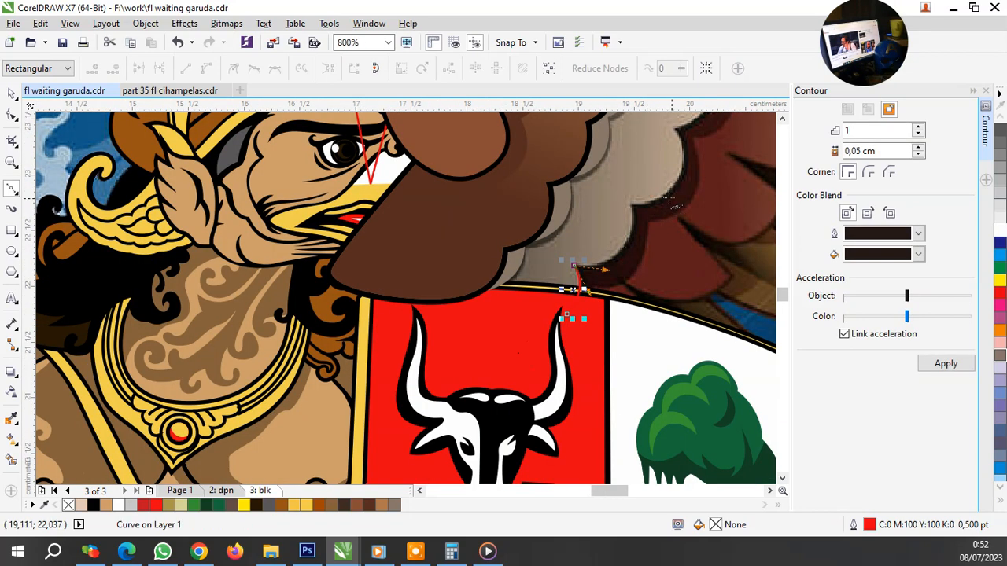
scroll(644, 209, "up", 1)
left_click_drag(614, 206, 602, 150)
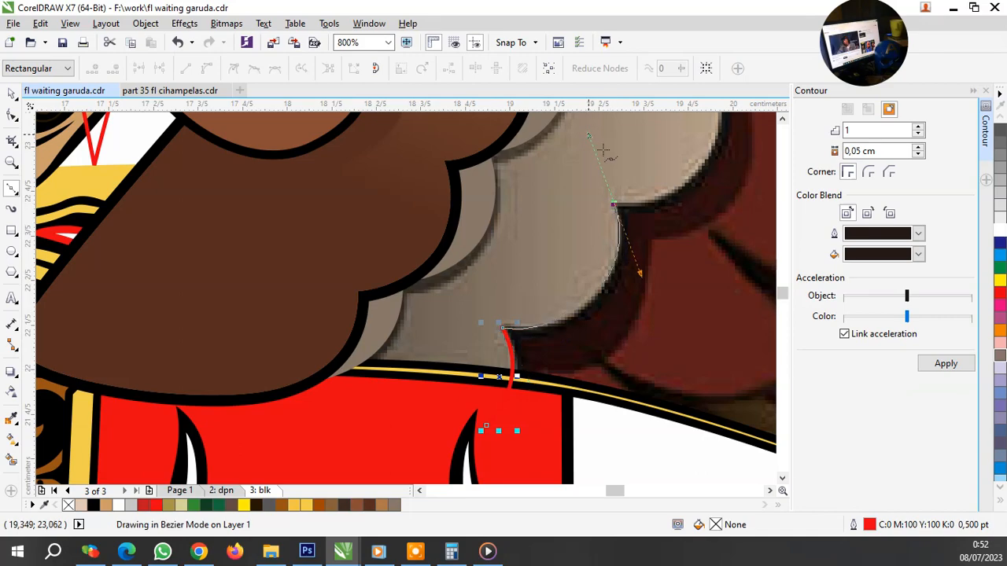
Step: Continue the cream layer's outline up the wing along the next two outer scallops, with sharp corners at the notches
scroll(667, 205, "down", 2)
scroll(637, 234, "up", 2)
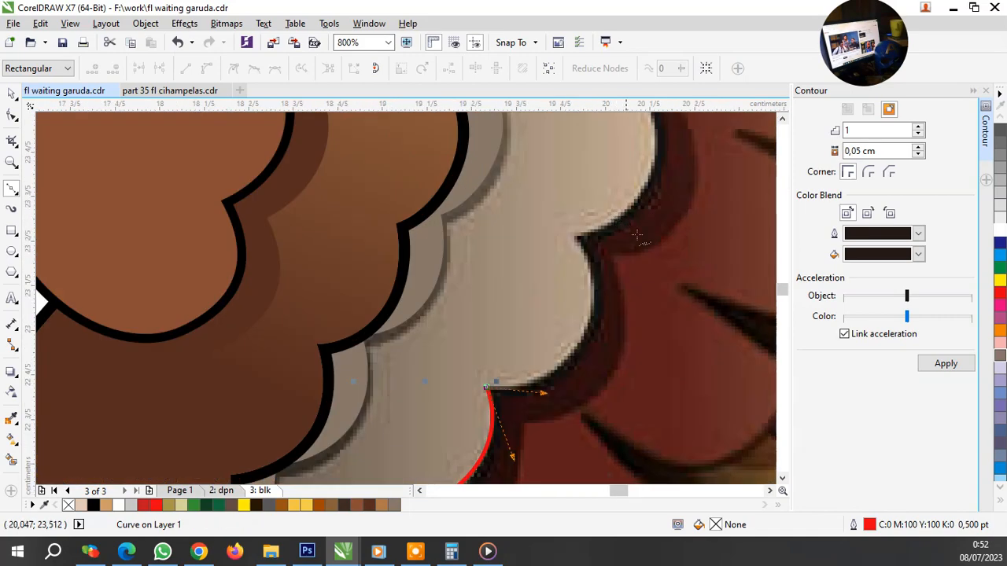
left_click_drag(578, 238, 531, 145)
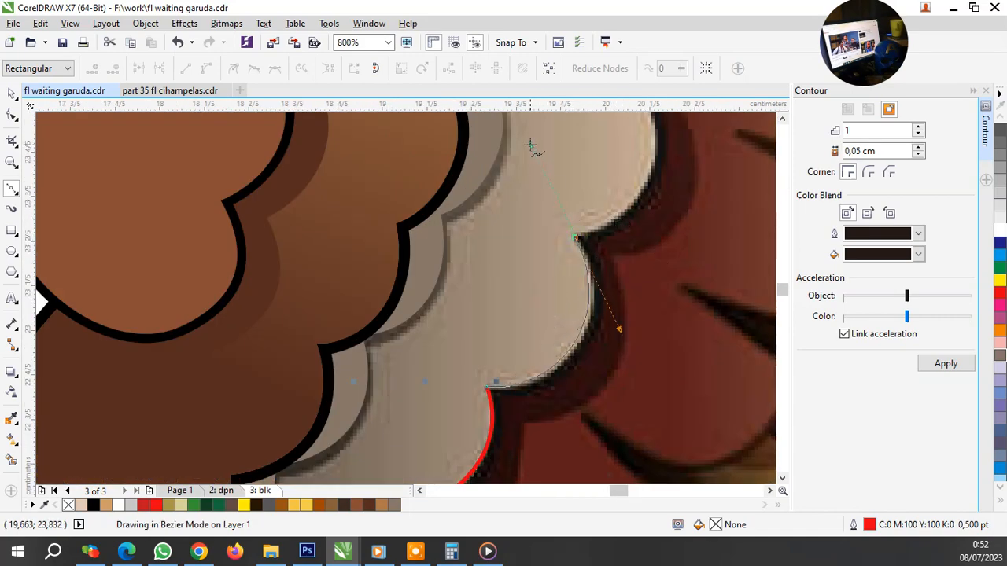
scroll(659, 226, "down", 1)
scroll(677, 119, "up", 1)
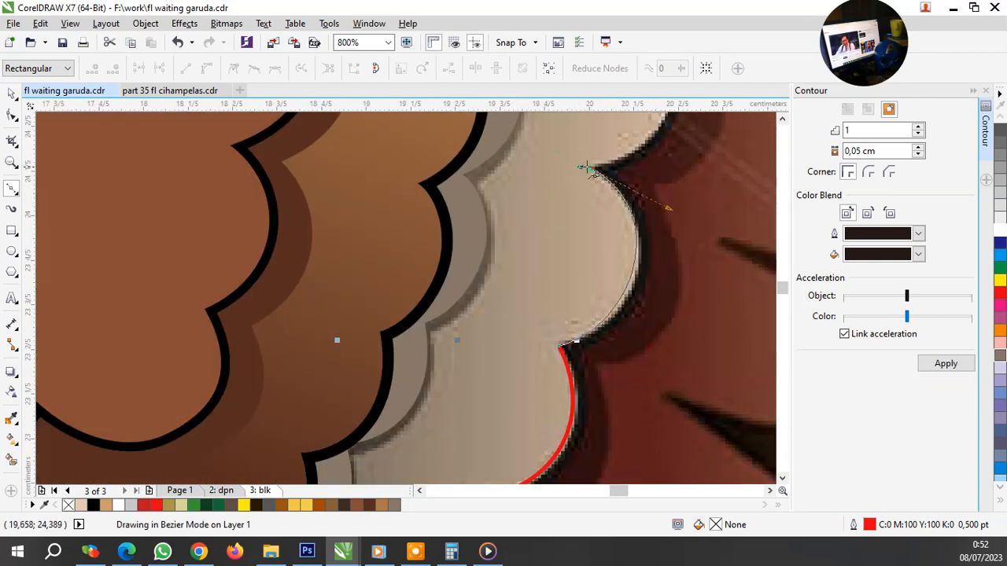
scroll(606, 250, "down", 2)
scroll(622, 199, "up", 2)
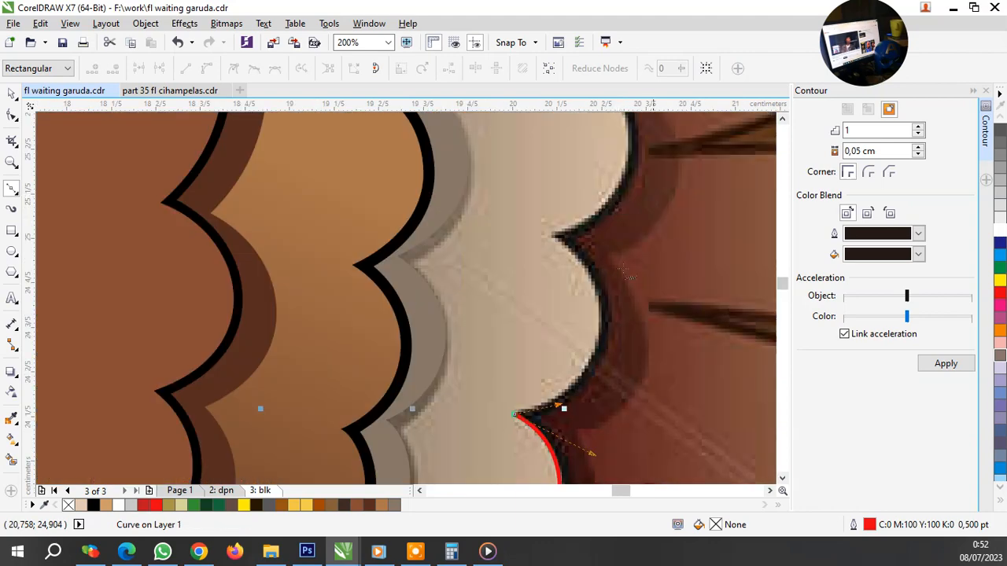
Step: Trace two further scallops up the cream layer's outer edge, ending at the notch near the pale swirl
left_click_drag(555, 234, 462, 171)
scroll(598, 236, "down", 1)
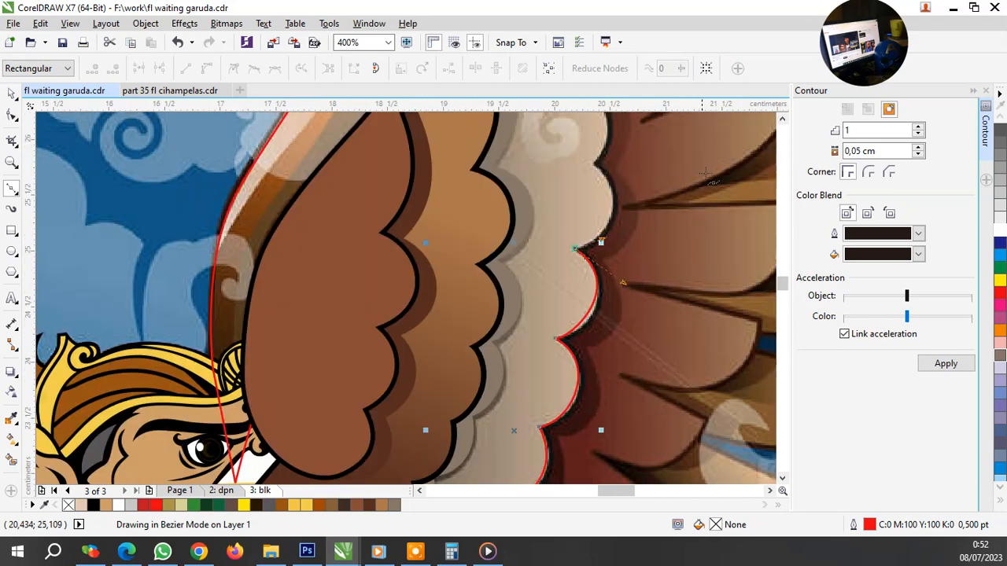
scroll(649, 144, "up", 1)
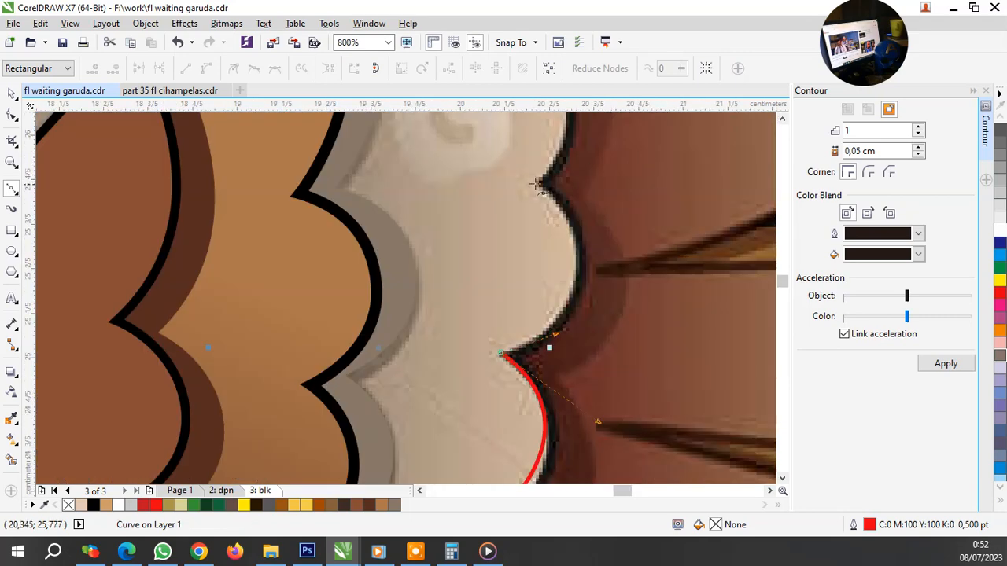
left_click_drag(534, 184, 461, 126)
left_click(554, 146)
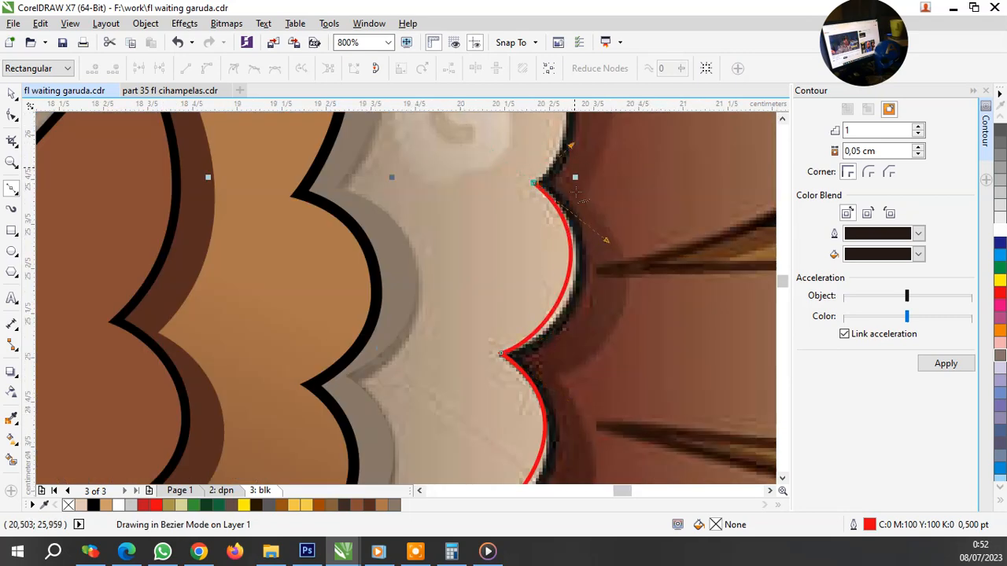
Step: Trace the cream layer's topmost rounded scallop, its pointed white tip and the inner edge running down to the orange-brown layer
scroll(558, 142, "down", 2)
scroll(575, 134, "up", 2)
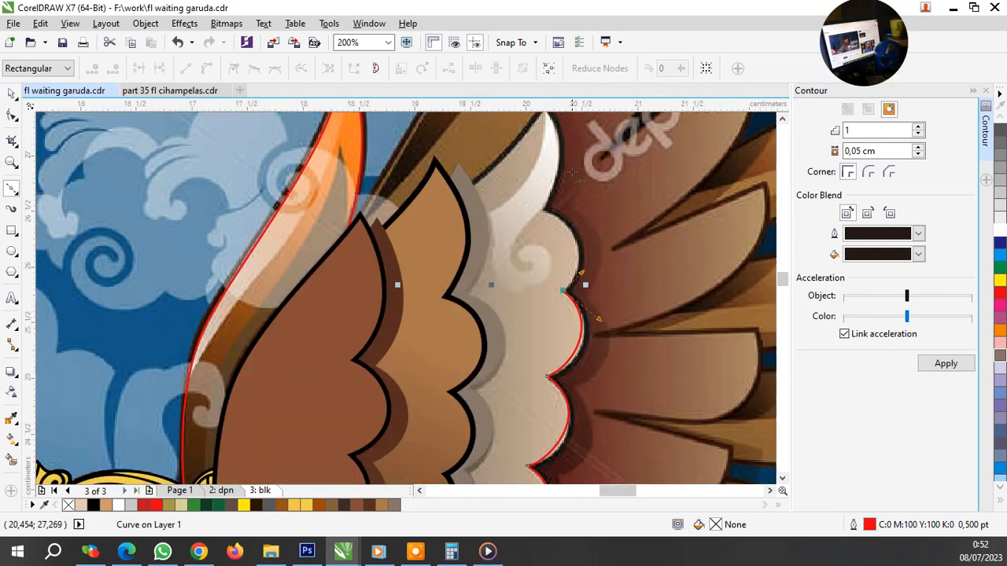
left_click_drag(516, 252, 425, 222)
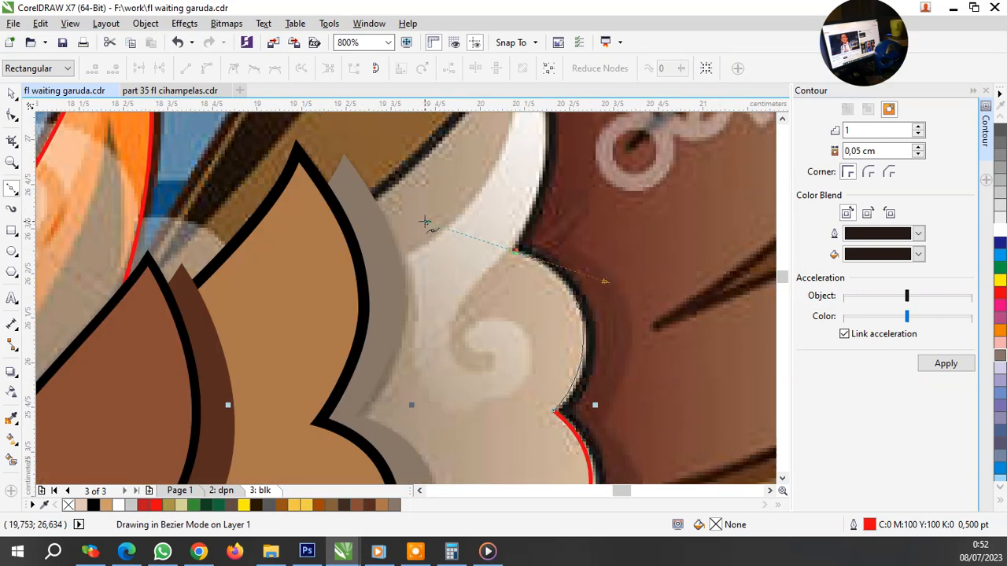
scroll(553, 252, "down", 1)
scroll(553, 139, "up", 1)
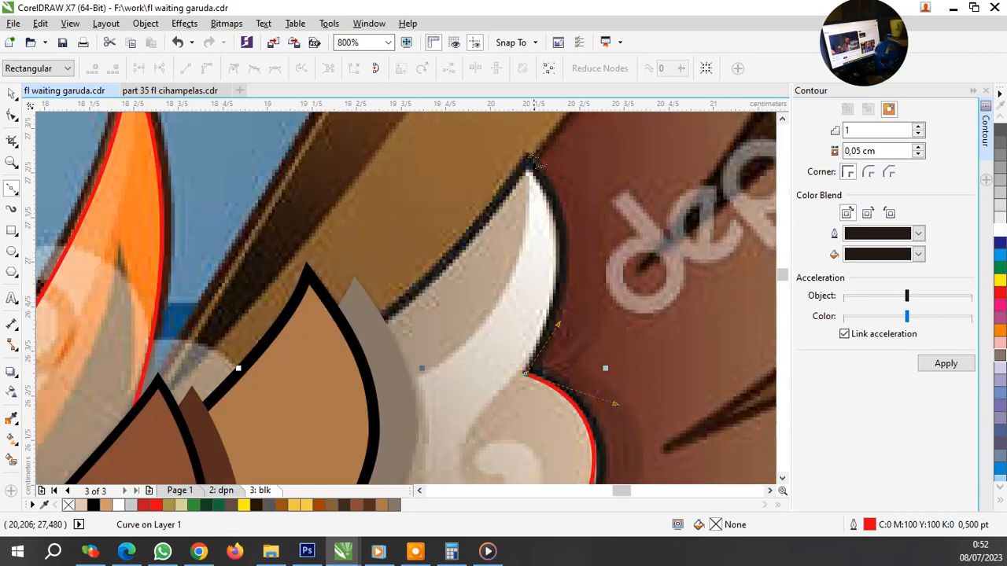
left_click(528, 168)
scroll(410, 381, "up", 1)
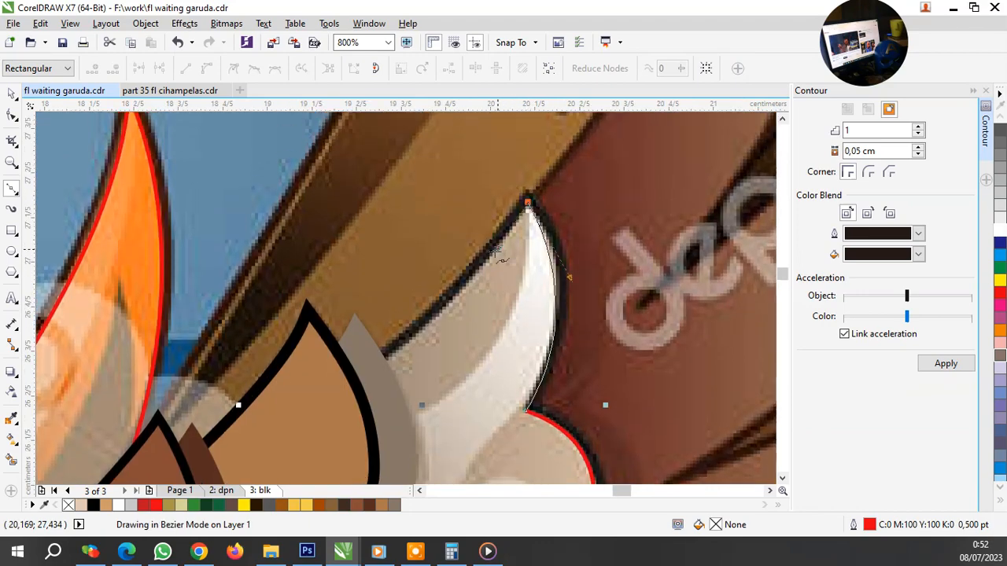
left_click_drag(367, 383, 314, 425)
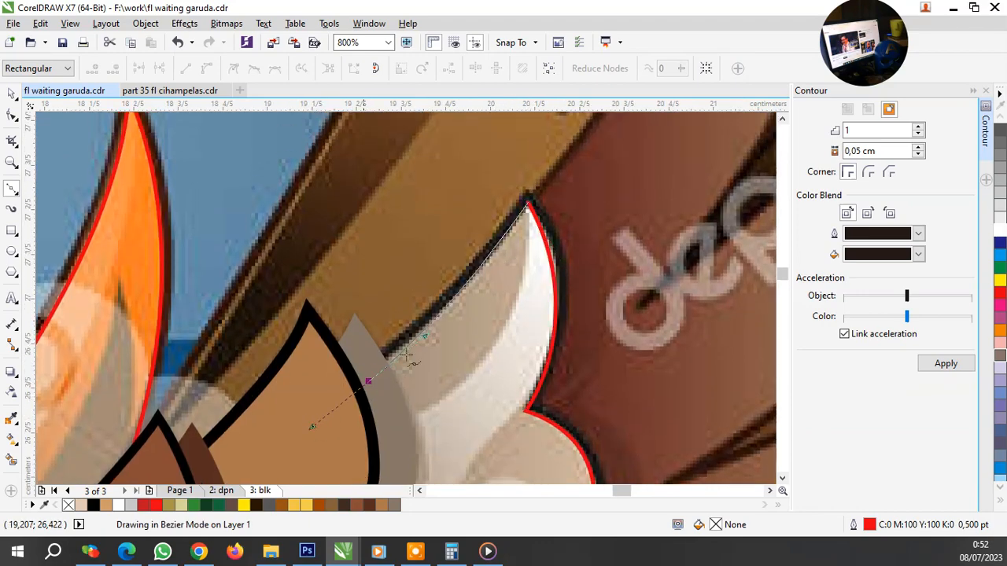
Step: Run the outline down across the inner brown feather layers and close it at its starting point on the red shield panel
scroll(548, 174, "down", 2)
scroll(524, 270, "down", 1)
scroll(481, 354, "up", 2)
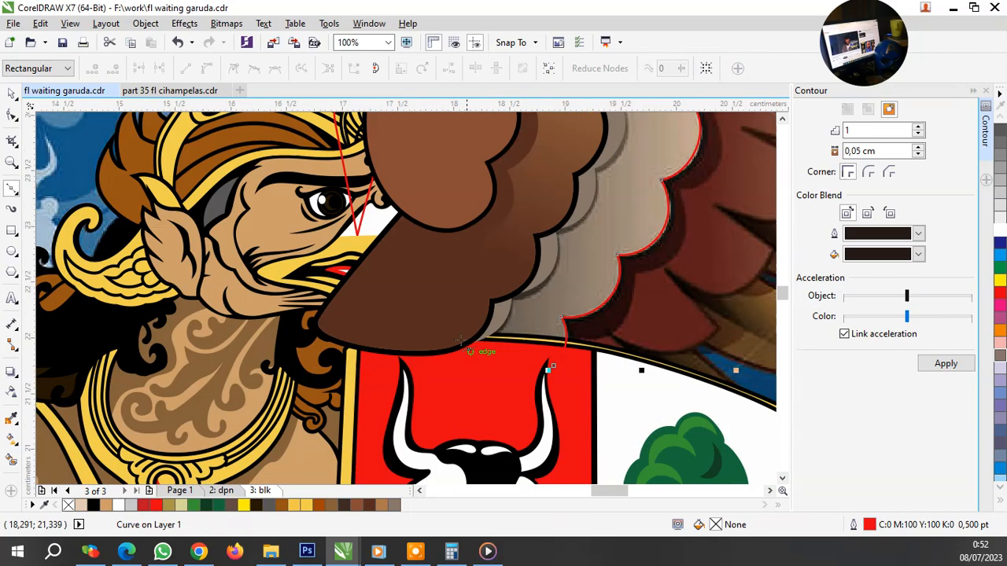
left_click_drag(437, 305, 409, 336)
left_click_drag(553, 366, 573, 387)
key("space")
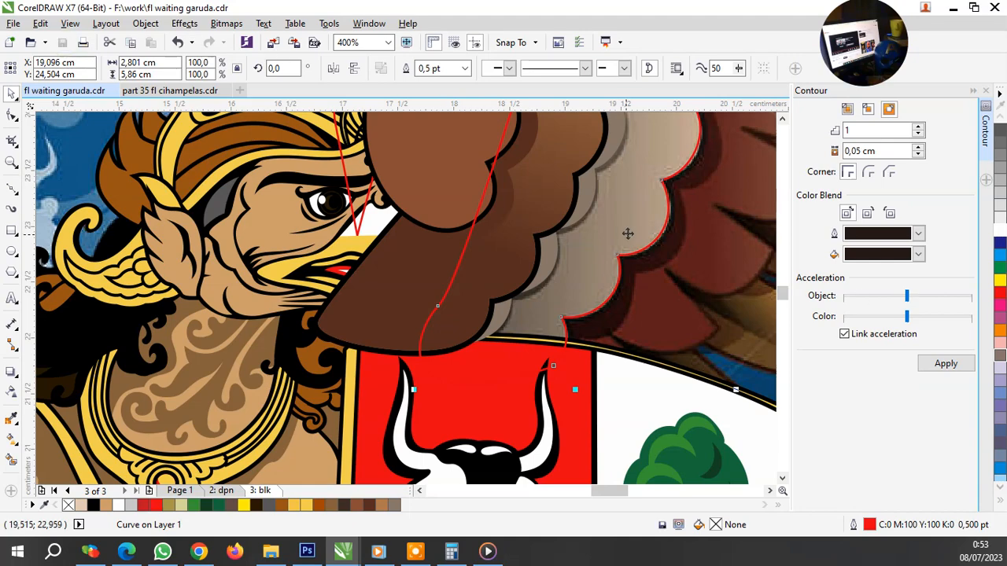
Step: Adjust the node and curve where the cream outline meets the orange-brown layer so its upper inner edge follows the reference
scroll(506, 323, "down", 2)
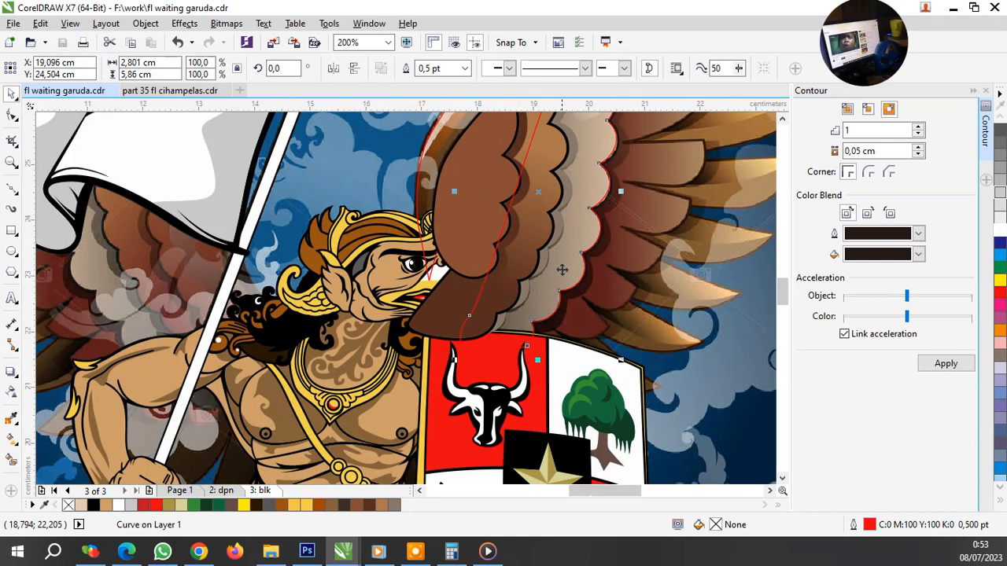
scroll(574, 226, "up", 1)
scroll(529, 319, "down", 2)
scroll(579, 197, "up", 1)
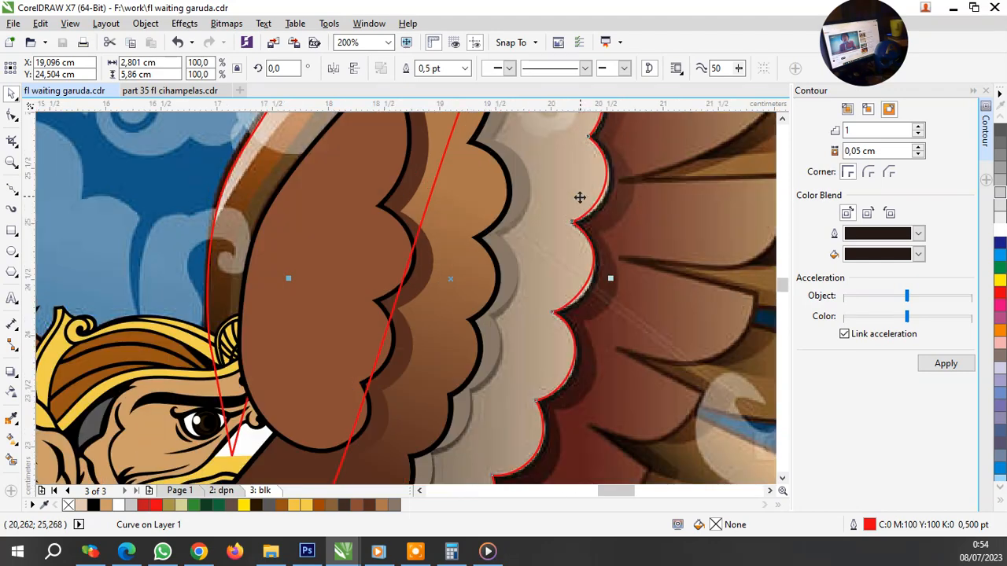
left_click(11, 116)
scroll(444, 292, "down", 1)
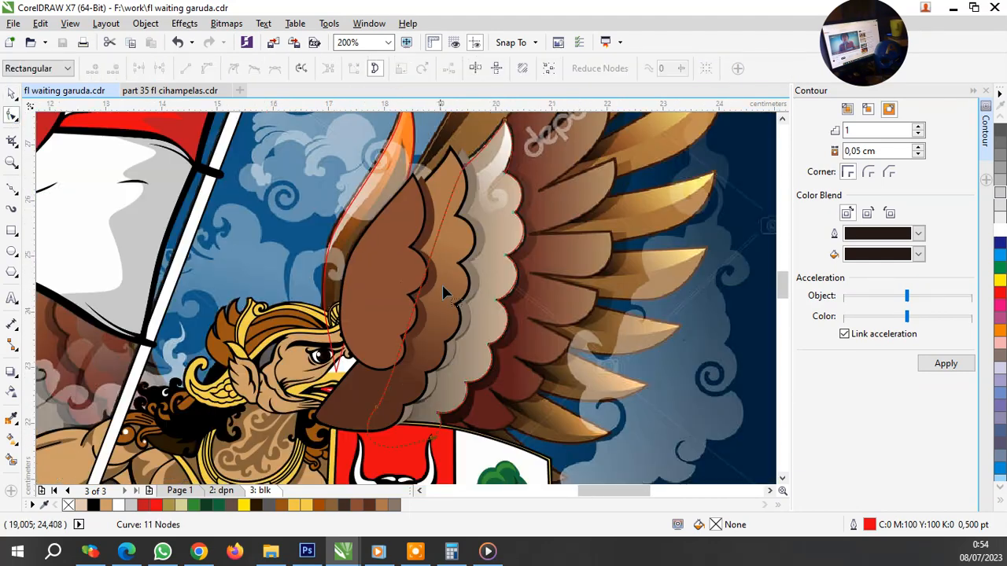
scroll(500, 148, "up", 1)
scroll(431, 206, "up", 1)
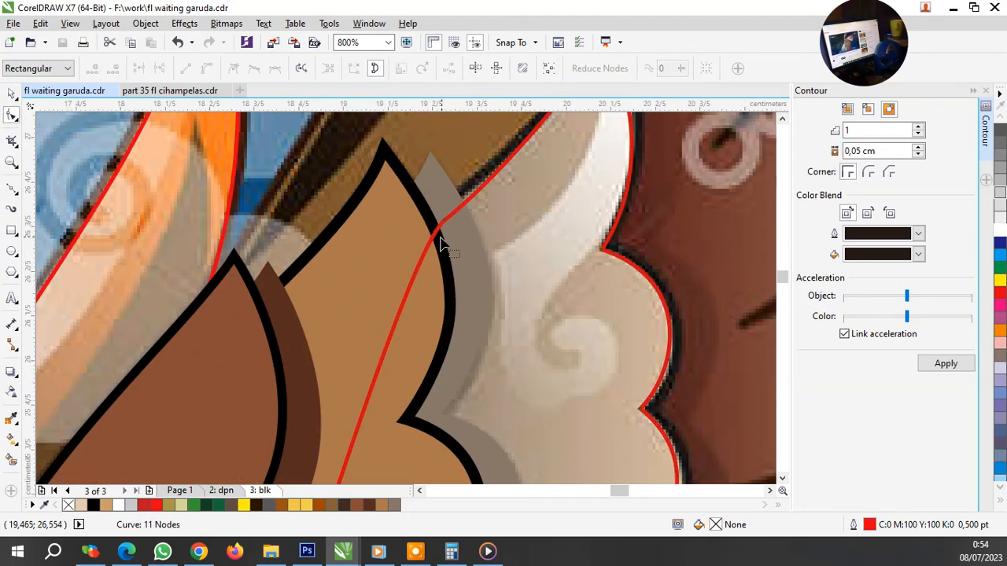
left_click_drag(439, 228, 435, 236)
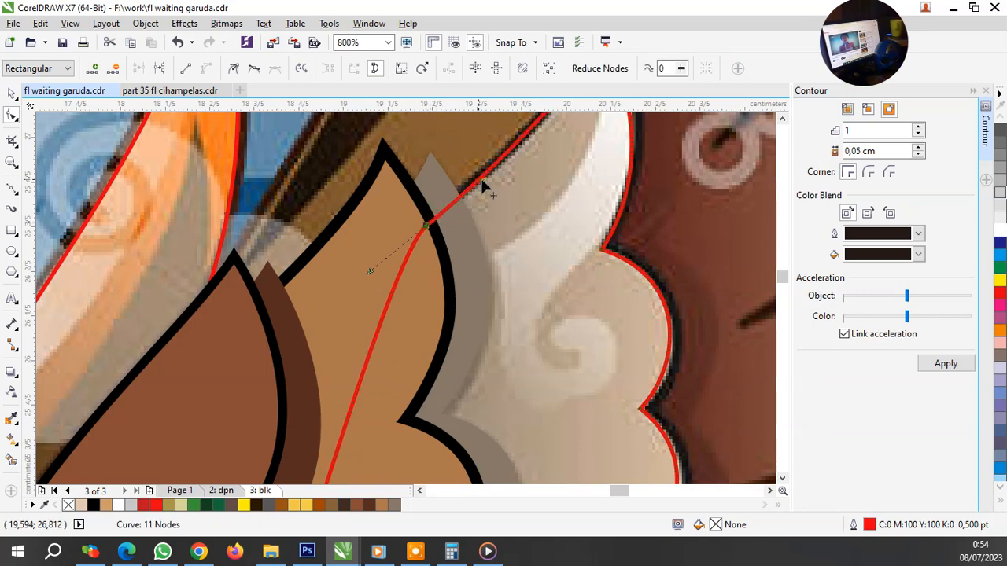
left_click_drag(508, 187, 509, 175)
scroll(451, 182, "up", 1)
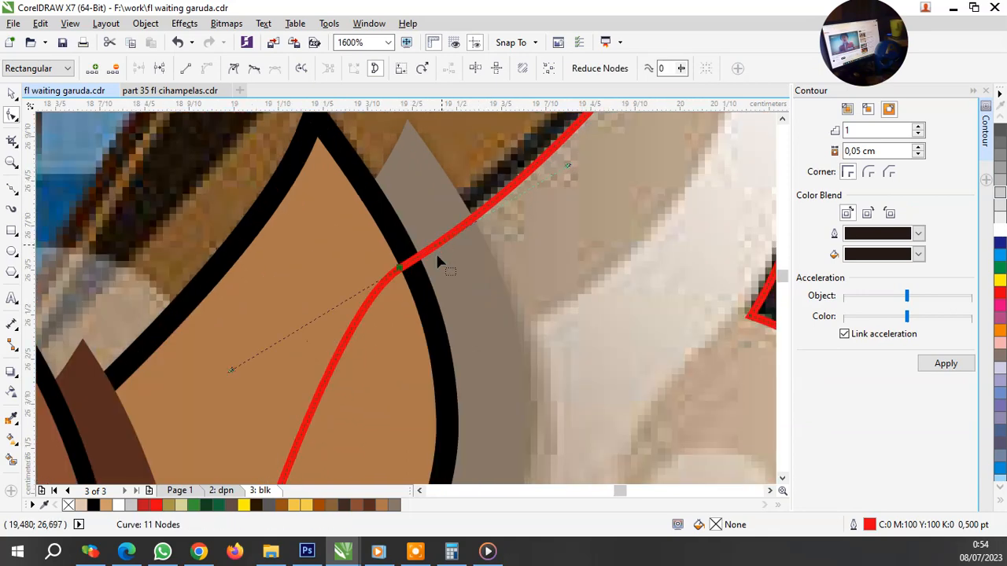
scroll(462, 281, "down", 2)
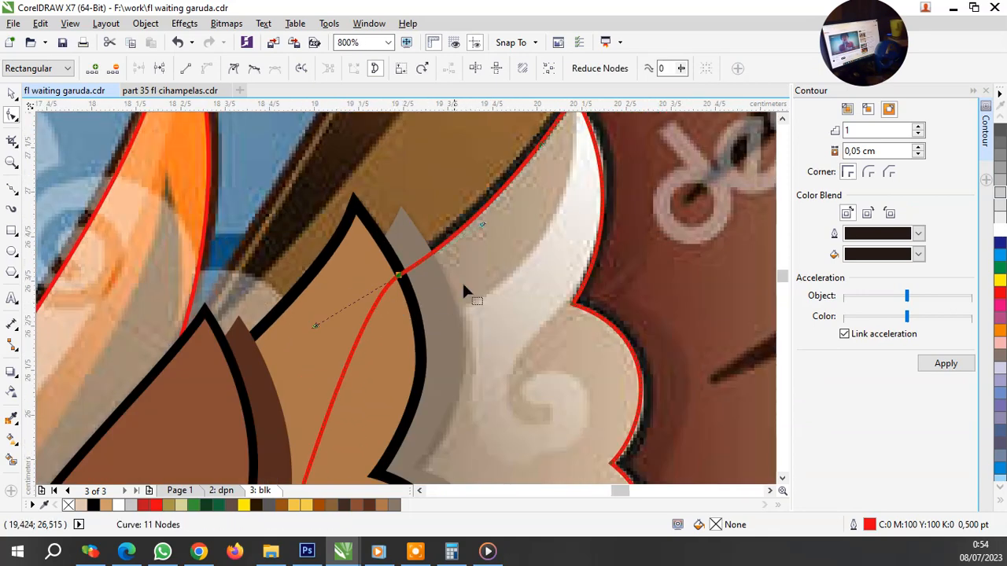
Step: Reshape the outer curve below the cream layer's pointed tip to match the reference edge
scroll(548, 191, "up", 1)
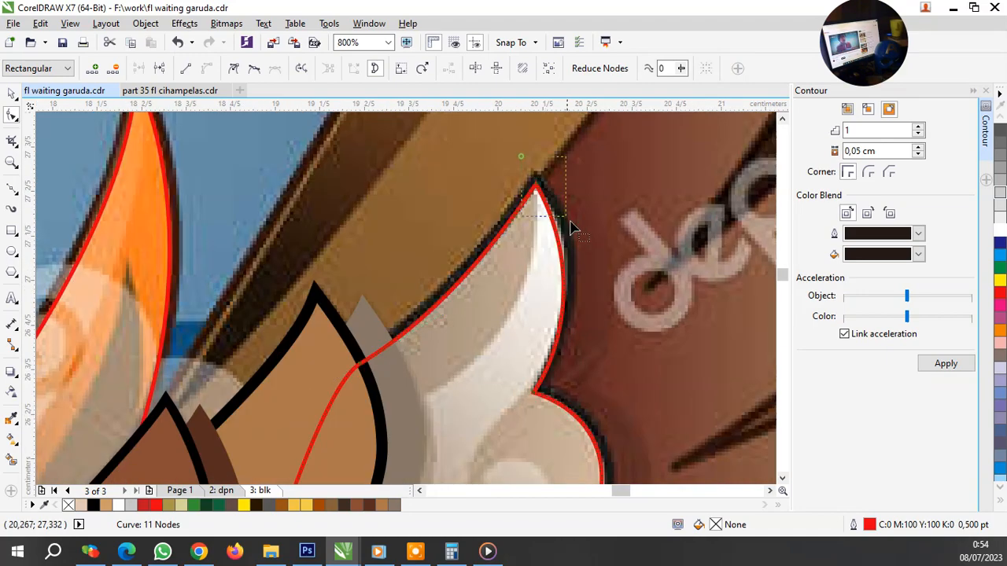
scroll(572, 228, "up", 1)
left_click_drag(584, 297, 590, 268)
scroll(550, 224, "down", 2)
scroll(549, 320, "up", 1)
scroll(494, 263, "down", 1)
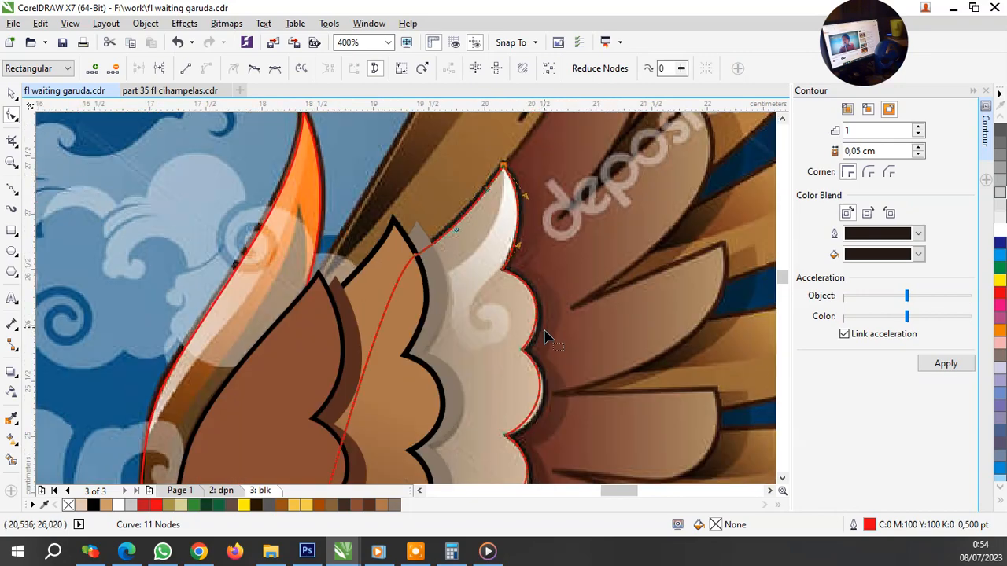
Step: Refine the curve handles at the two notches below the pale swirl so the upper scallops follow the reference edge
scroll(510, 350, "up", 2)
left_click_drag(565, 392, 566, 393)
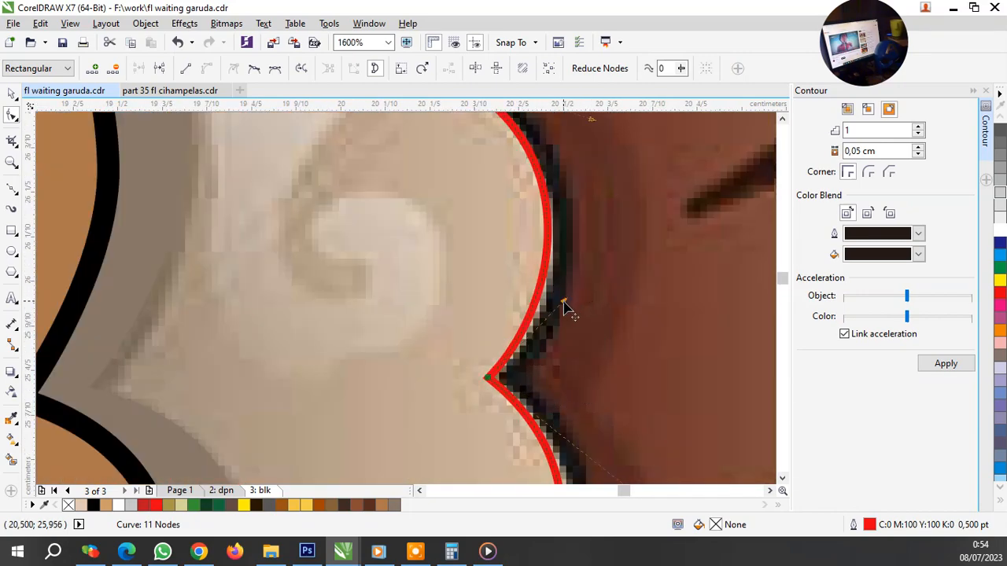
left_click_drag(562, 298, 577, 305)
scroll(502, 236, "down", 1)
scroll(499, 240, "down", 1)
scroll(519, 350, "up", 1)
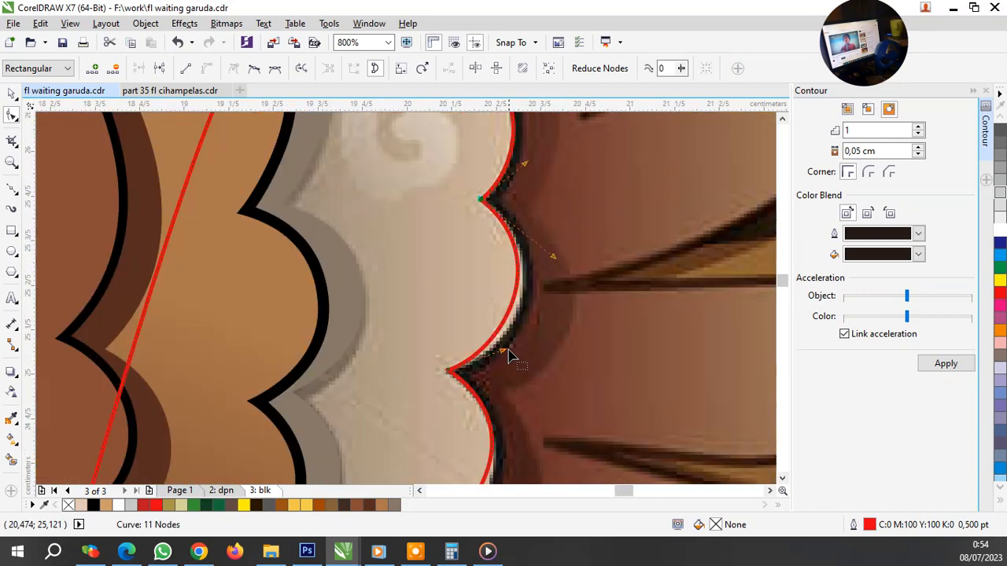
left_click_drag(507, 358, 506, 354)
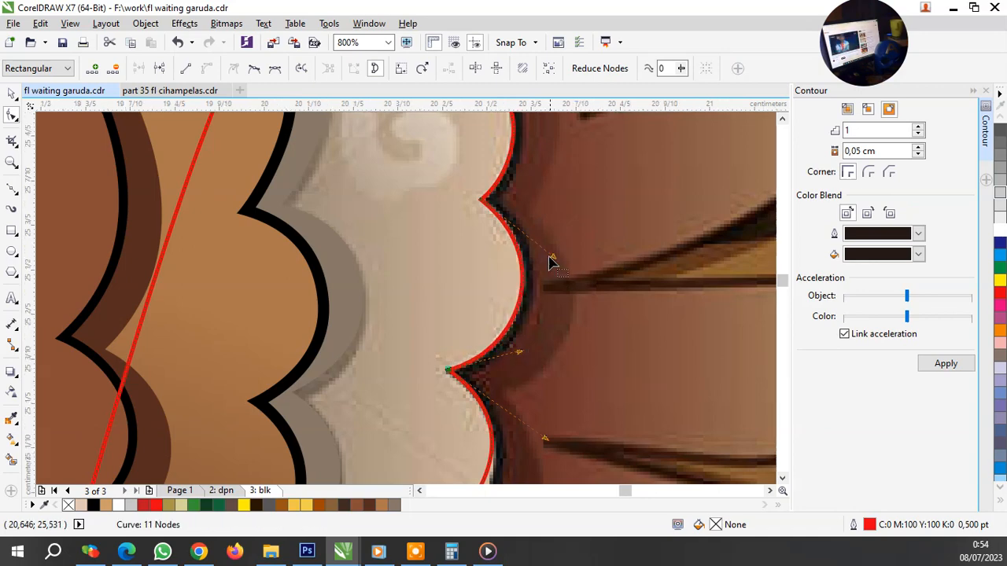
scroll(550, 266, "up", 2)
left_click_drag(570, 267, 584, 265)
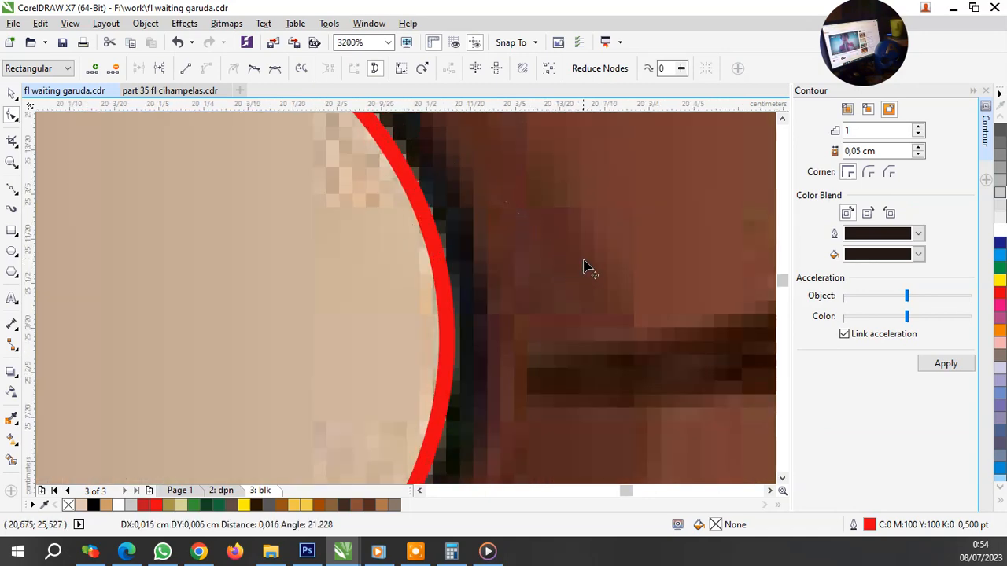
Step: Adjust the curve handles at the notches of the middle scallops so the cream layer's outline follows the reference edge
scroll(532, 213, "down", 1)
scroll(508, 341, "down", 2)
scroll(415, 373, "up", 1)
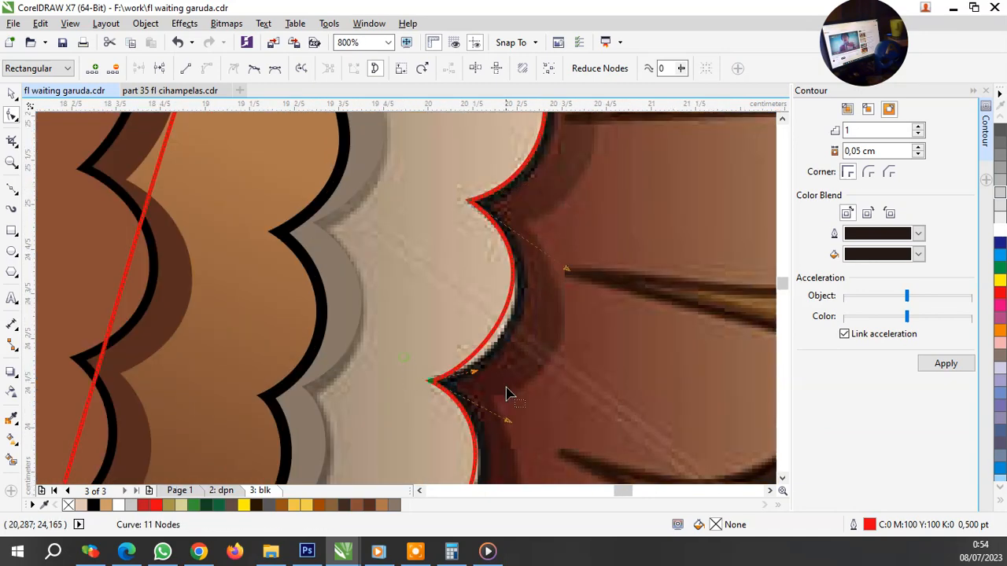
left_click_drag(481, 377, 495, 375)
left_click_drag(567, 268, 568, 269)
scroll(483, 232, "down", 1)
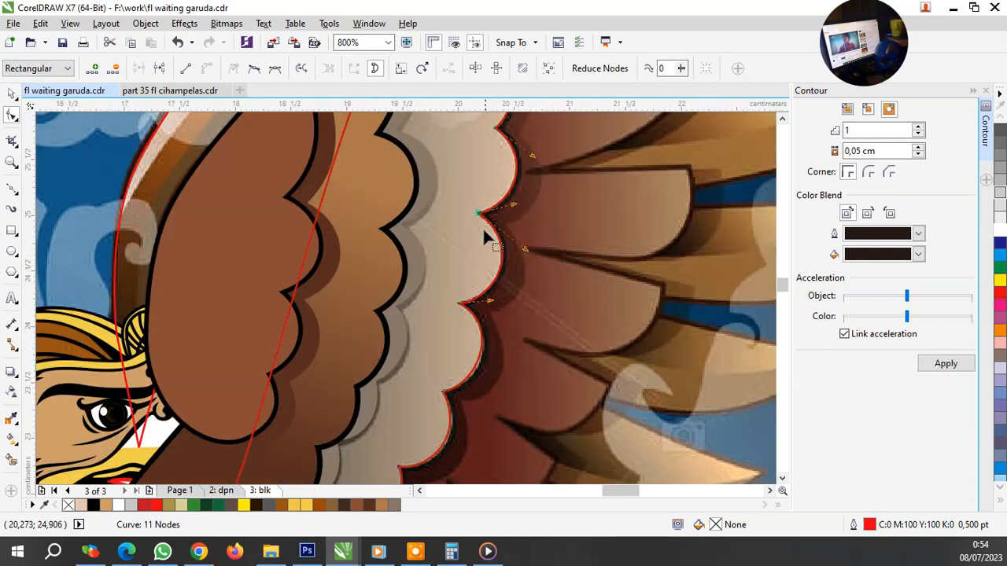
scroll(425, 385, "up", 1)
left_click_drag(384, 383, 506, 426)
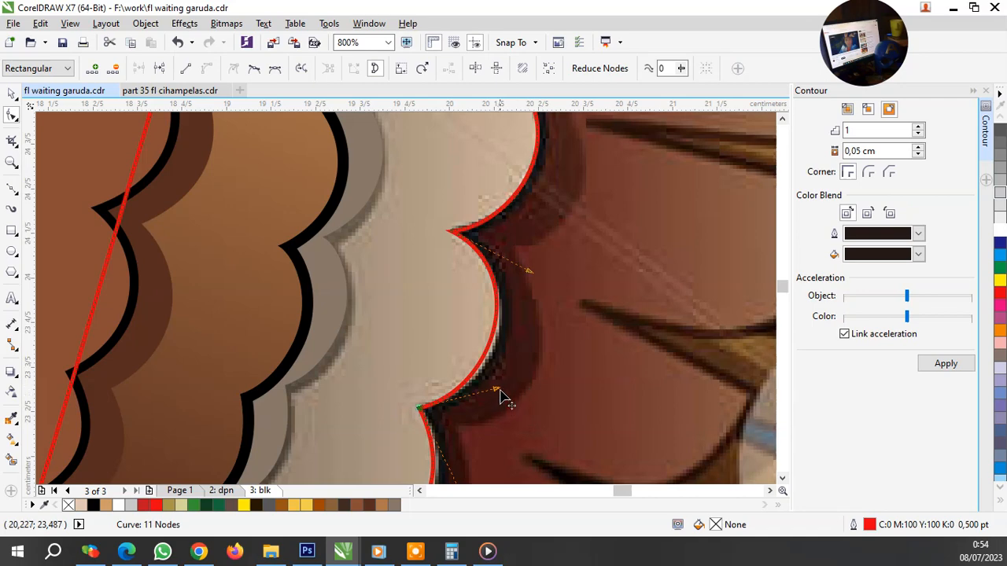
left_click_drag(500, 391, 510, 388)
scroll(492, 299, "down", 1)
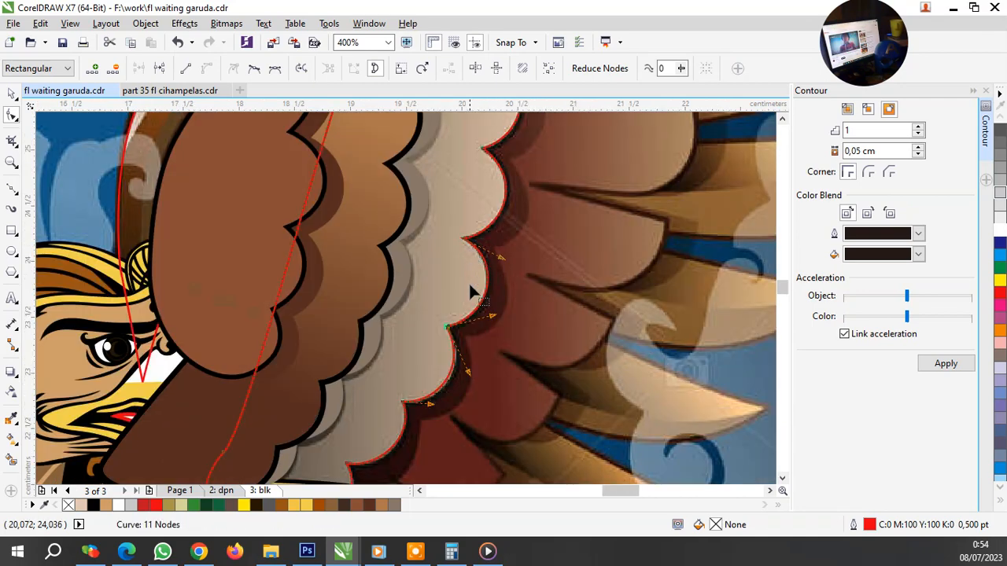
Step: Refine the curve handles of the lowest scallops above the shield so the cream outline matches the reference edge
scroll(427, 393, "up", 2)
mouse_move(613, 346)
left_mouse_down()
mouse_move(598, 330)
mouse_move(618, 340)
left_mouse_up()
left_click(446, 450)
scroll(528, 277, "down", 2)
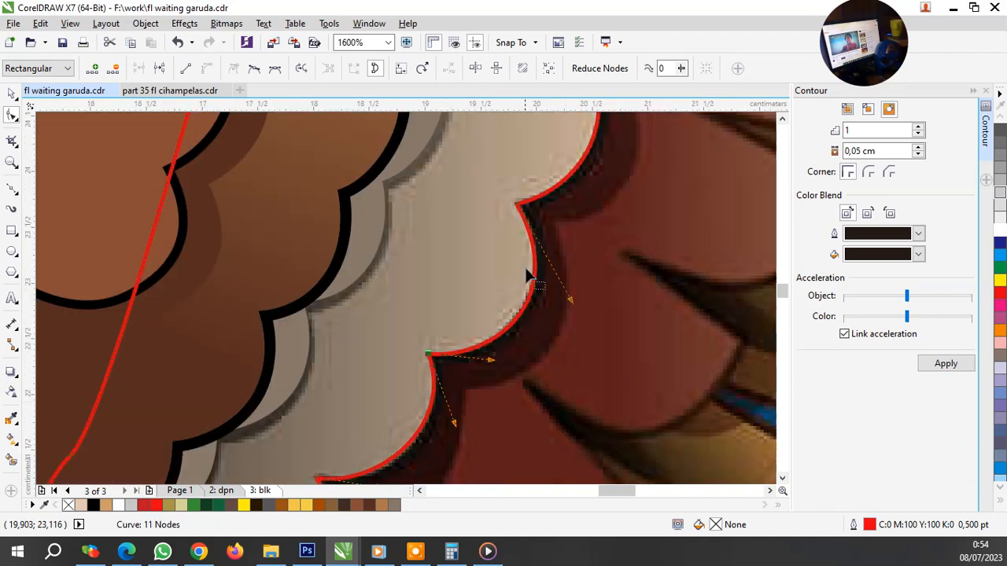
scroll(528, 277, "down", 2)
scroll(449, 393, "up", 2)
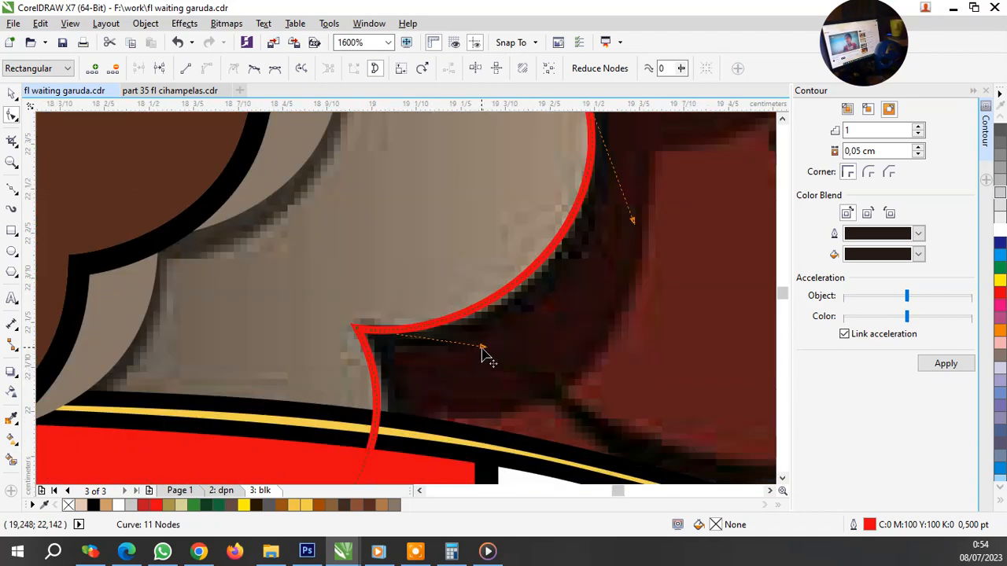
left_click_drag(482, 347, 469, 354)
scroll(444, 395, "down", 1)
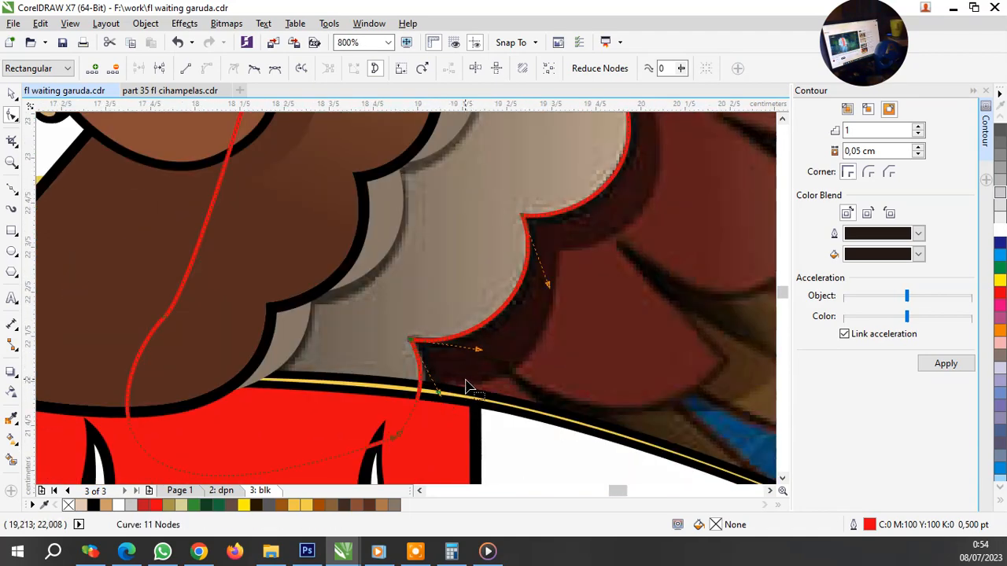
Step: Send the cream layer's outline behind the orange-brown feather layer and its grey shadow
scroll(466, 386, "down", 1)
scroll(499, 362, "down", 1)
key("space")
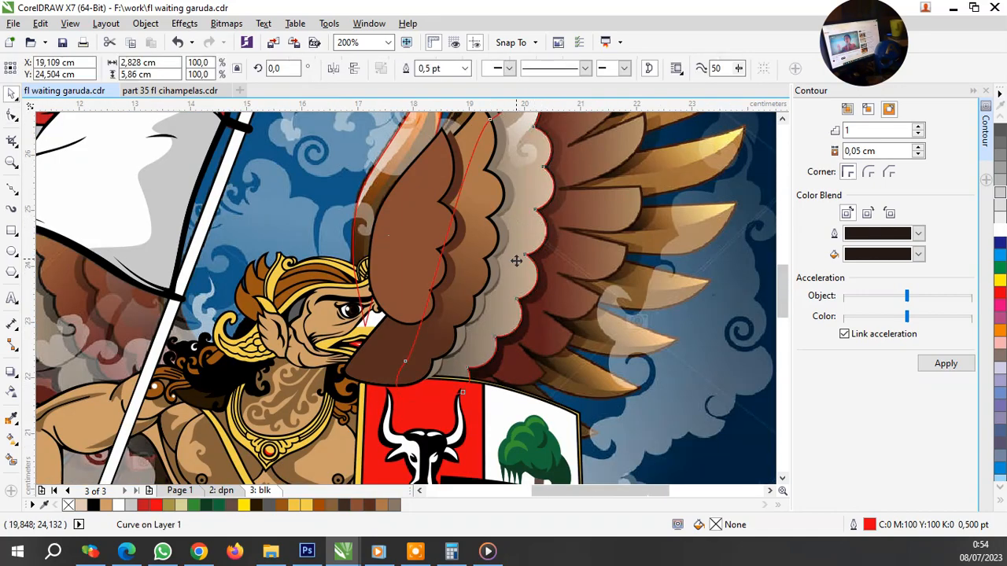
scroll(519, 236, "down", 1)
scroll(524, 177, "up", 2)
right_click(542, 250)
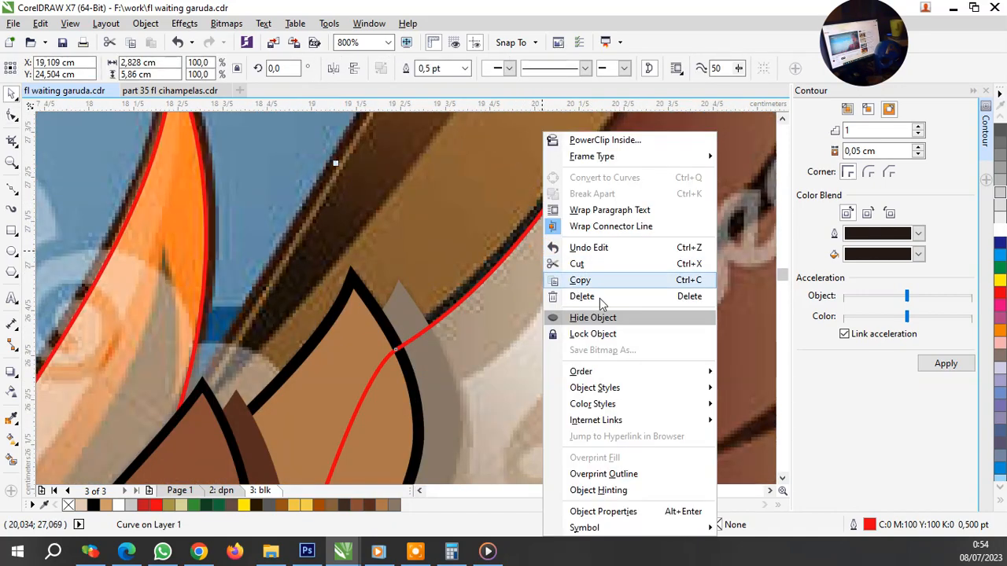
mouse_move(643, 374)
left_click(759, 497)
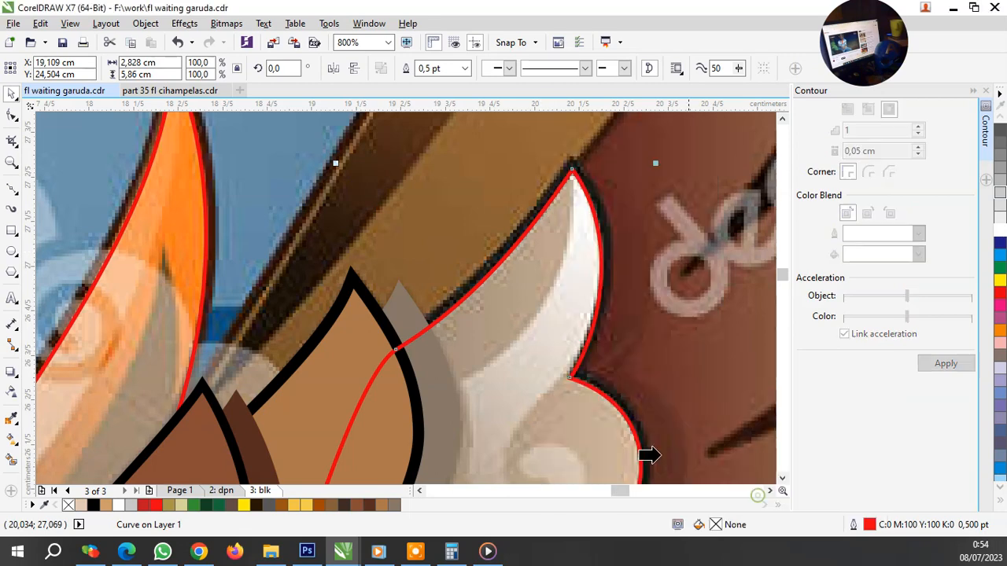
left_click(410, 317)
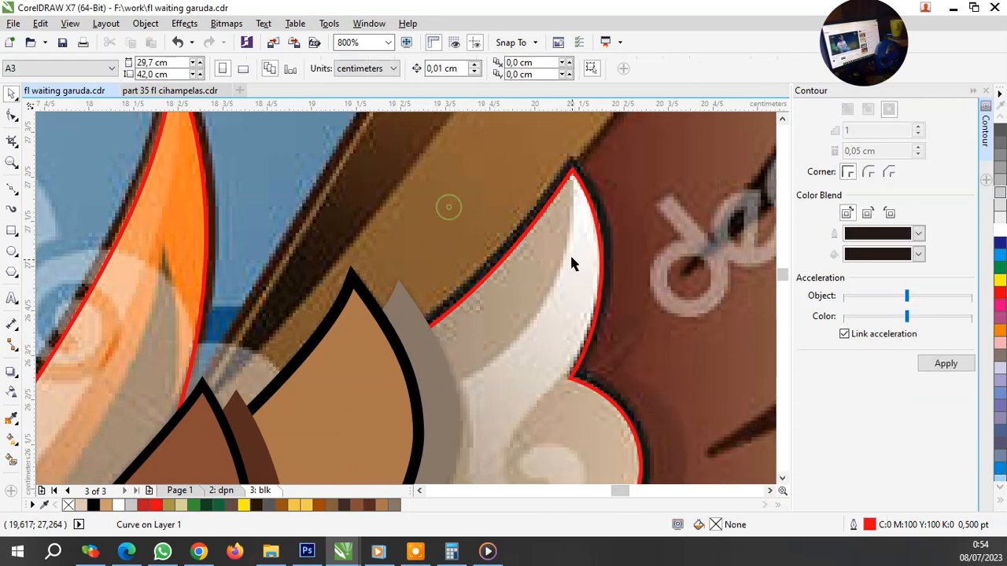
Step: Apply a one-step outside contour of 0,05 cm to the cream layer's outline and break the contour group apart
left_click(935, 364)
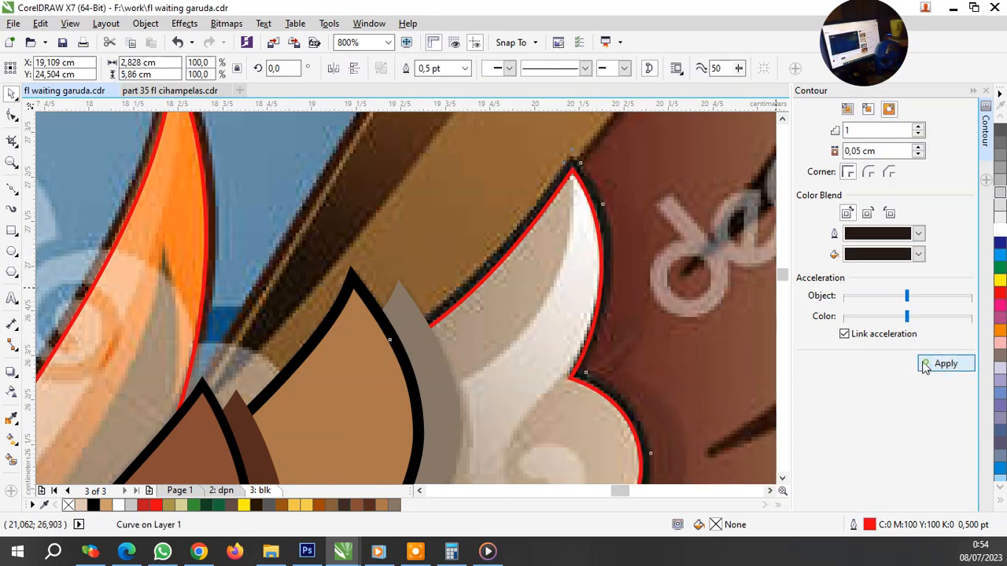
scroll(578, 156, "up", 1)
right_click(556, 155)
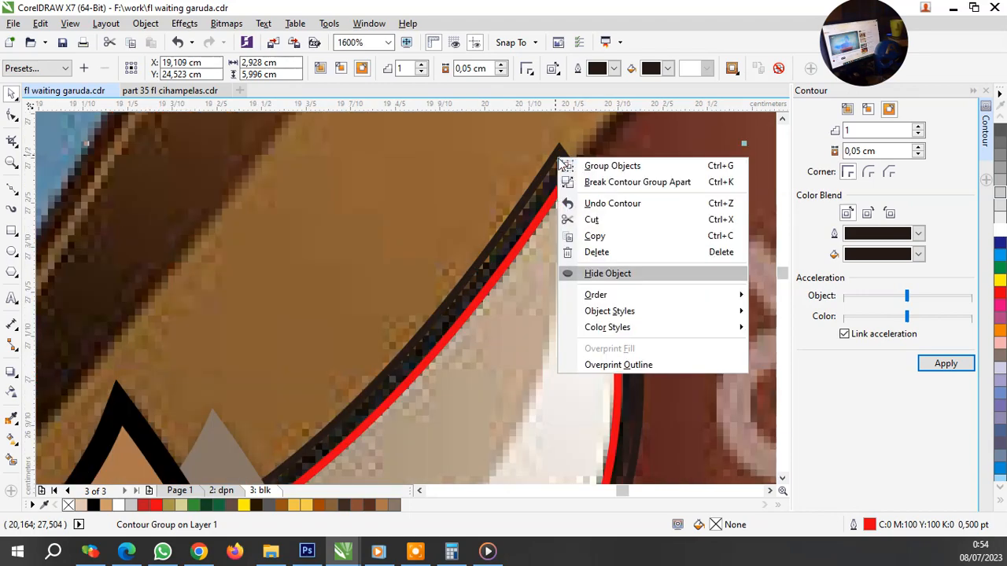
left_click(591, 183)
key("Escape")
scroll(456, 213, "down", 2)
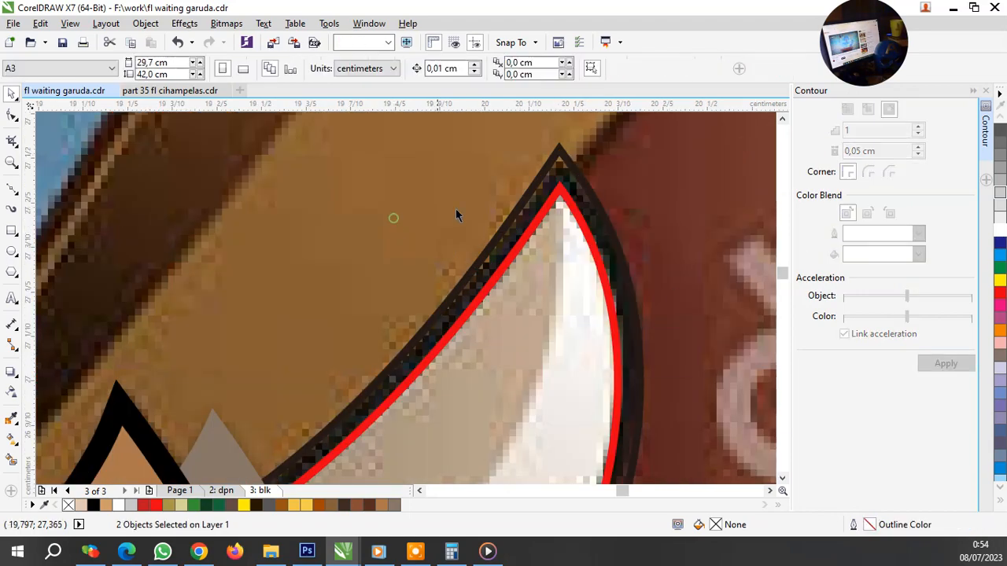
Step: Sample the tan colour from the reference feathers and fill the cream layer's shape with it
scroll(468, 265, "down", 1)
scroll(477, 320, "up", 1)
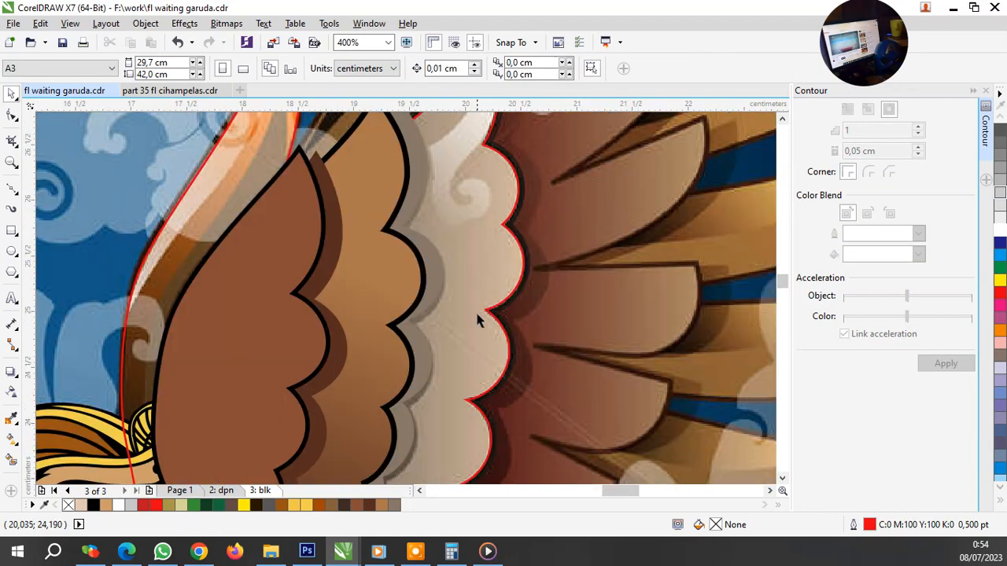
scroll(464, 291, "down", 2)
scroll(472, 315, "up", 2)
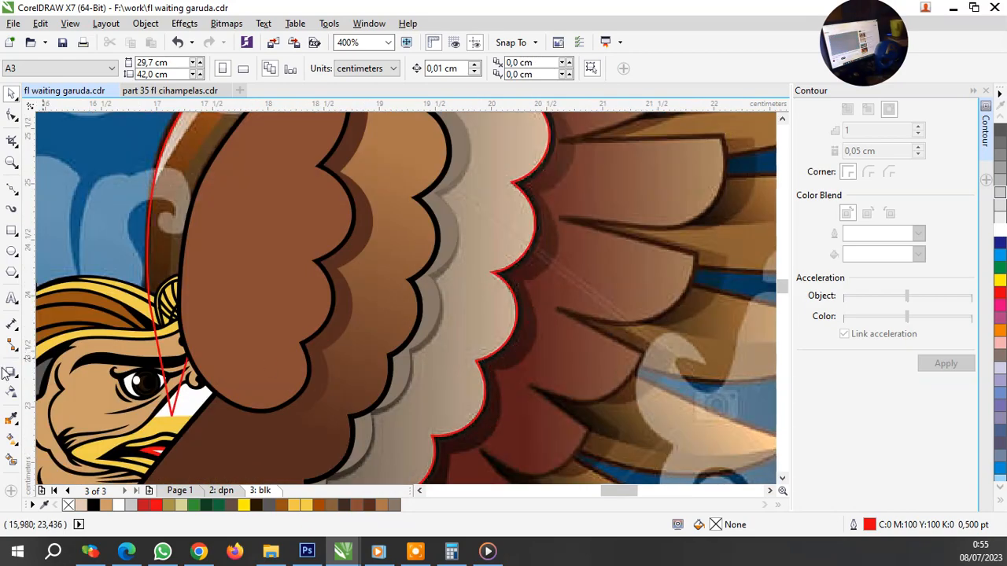
left_click(11, 418)
left_click(479, 327)
left_click(468, 313)
scroll(476, 236, "down", 2)
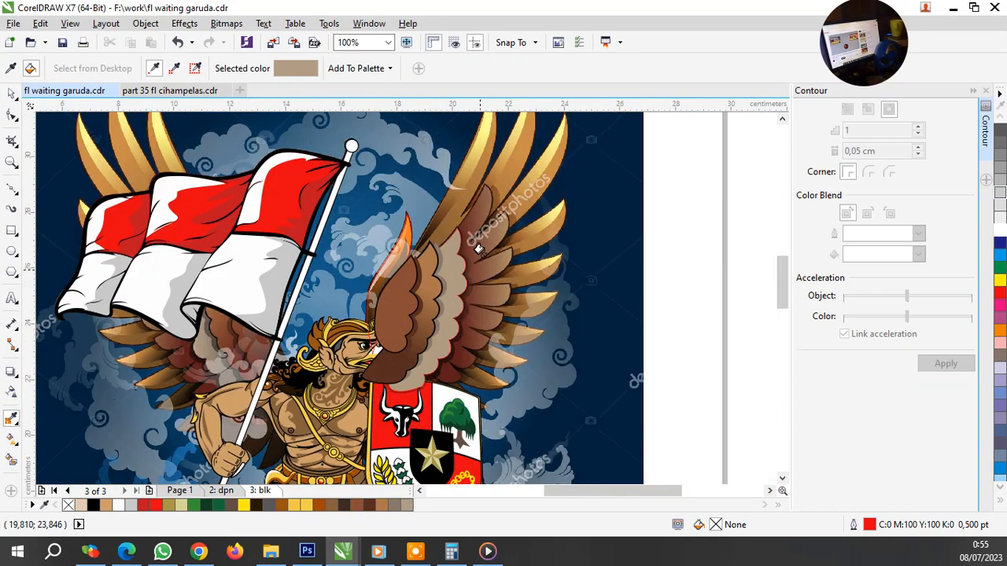
Step: Sample the black of the orange-brown layer's border and apply it to the contour around the tan layer
scroll(449, 258, "up", 2)
scroll(315, 259, "up", 2)
left_click(83, 299)
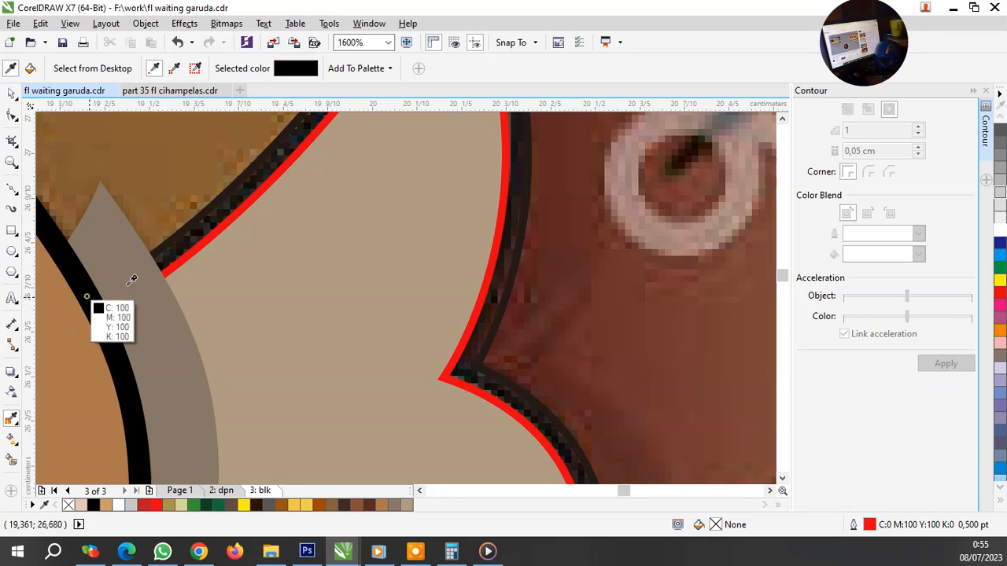
scroll(207, 227, "up", 1)
scroll(220, 223, "down", 3)
scroll(438, 259, "down", 5)
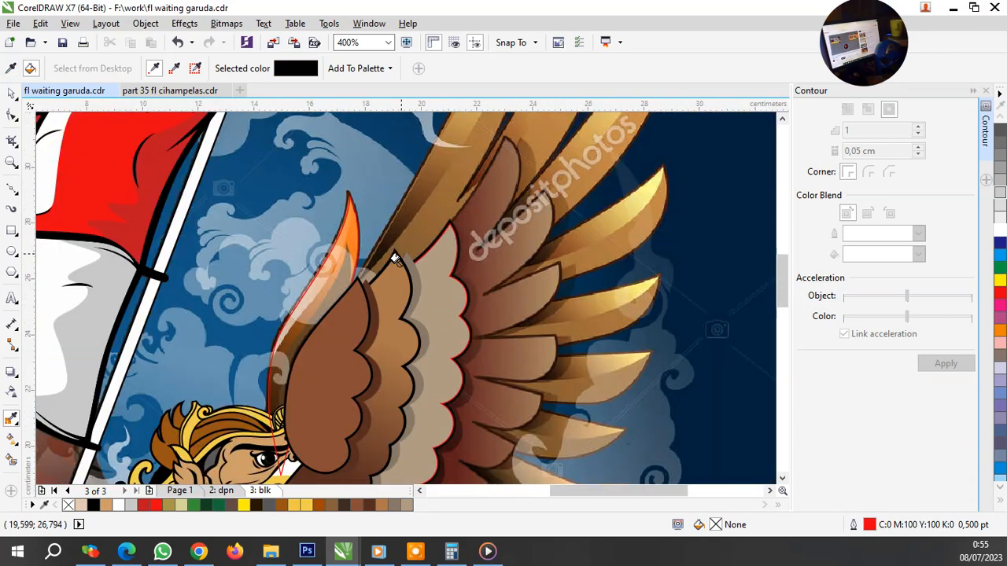
key("space")
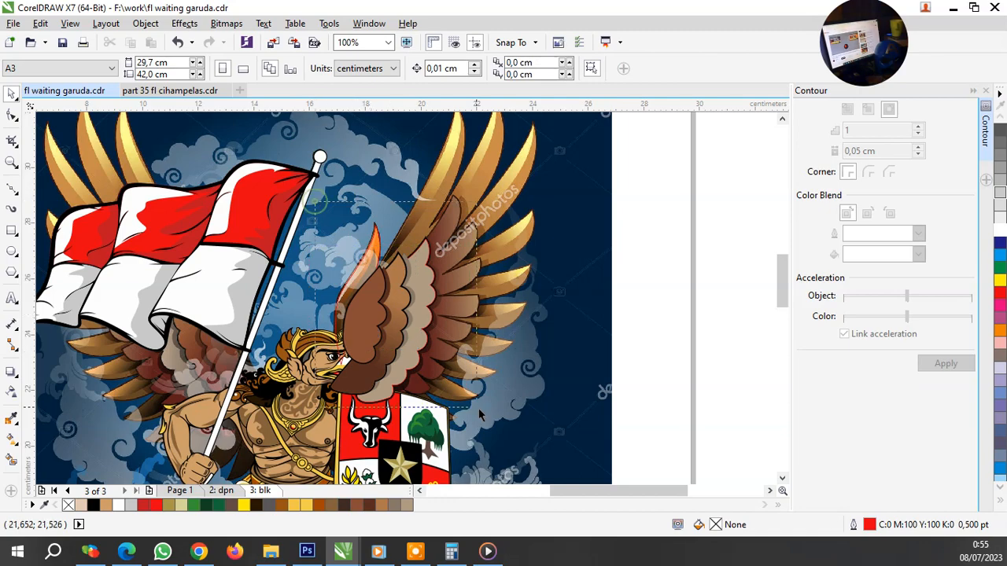
Step: Select the finished feather layers without the orange flame-shaped outline and group them
left_click(376, 252)
scroll(376, 252, "up", 3)
left_click(404, 232, "shift")
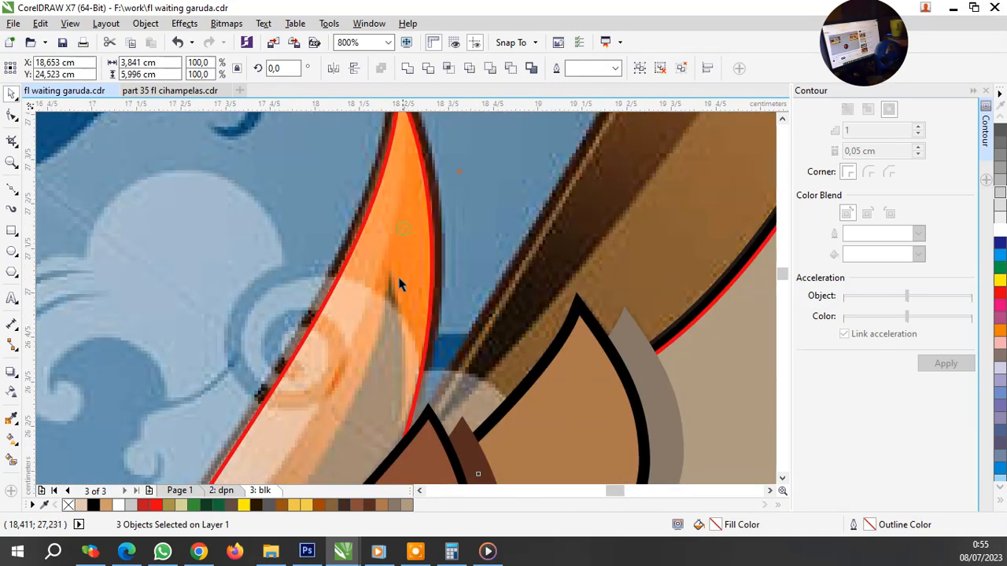
scroll(399, 277, "down", 2)
key("ctrl+g")
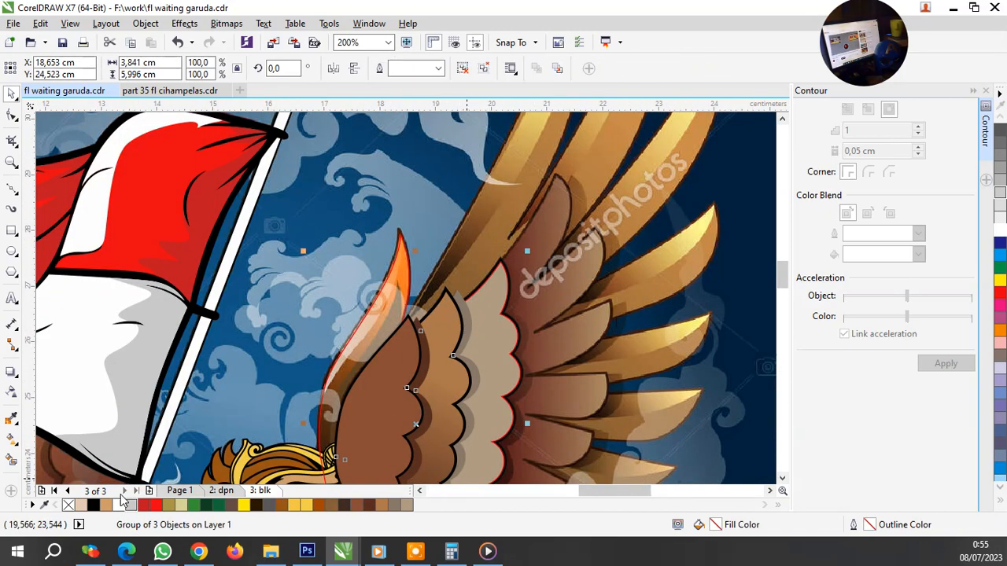
key("Escape")
Step: Start a Bezier outline at the tan layer's pointed tip and curve it up to the tip of the uppermost reddish-brown feather
scroll(274, 291, "down", 2)
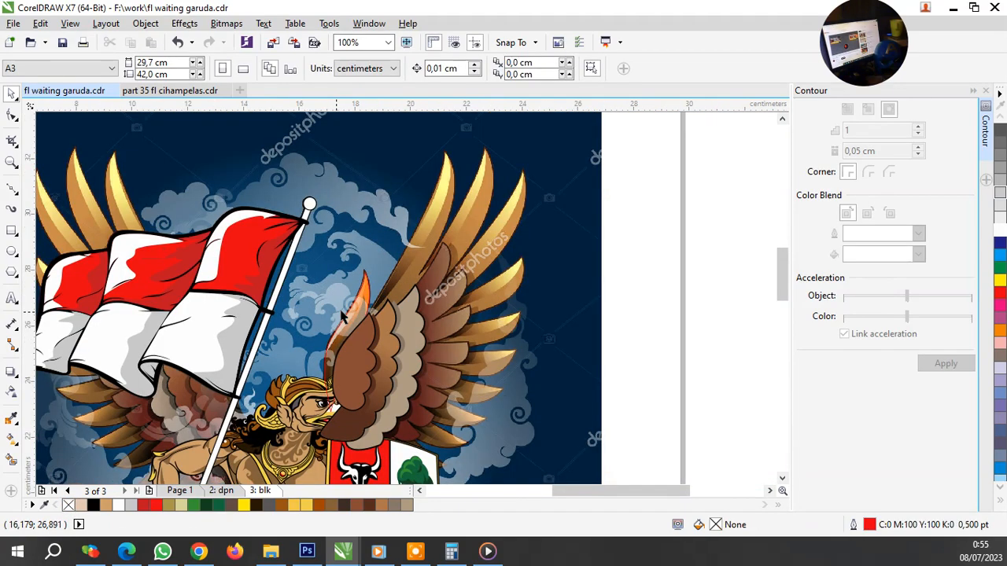
scroll(383, 290, "up", 3)
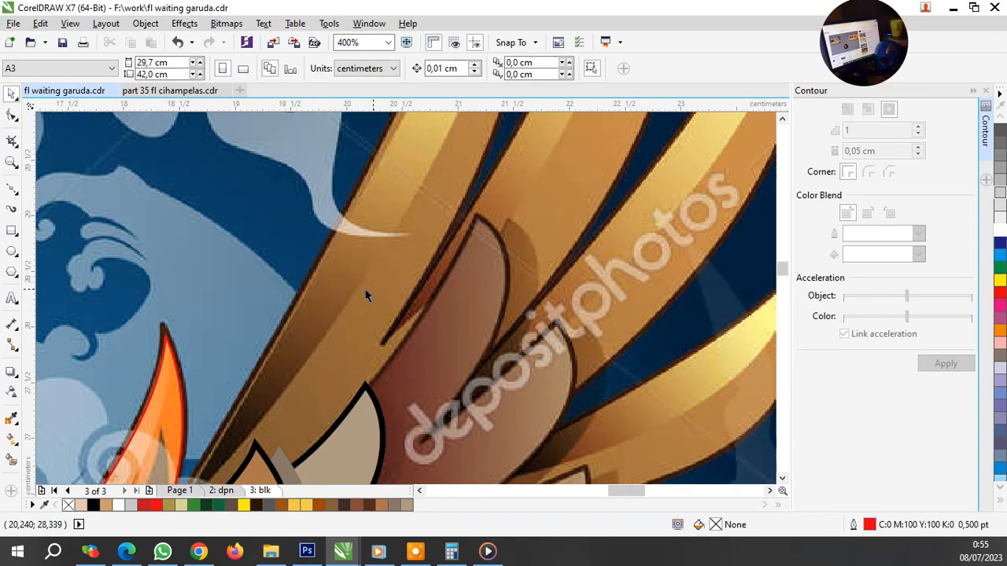
scroll(160, 266, "down", 2)
left_click(12, 190)
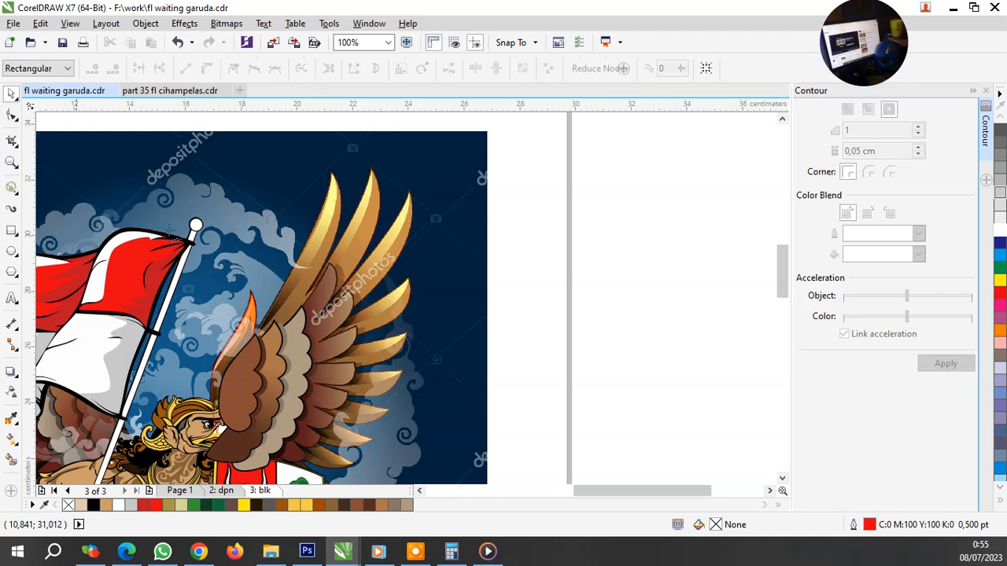
scroll(354, 346, "up", 3)
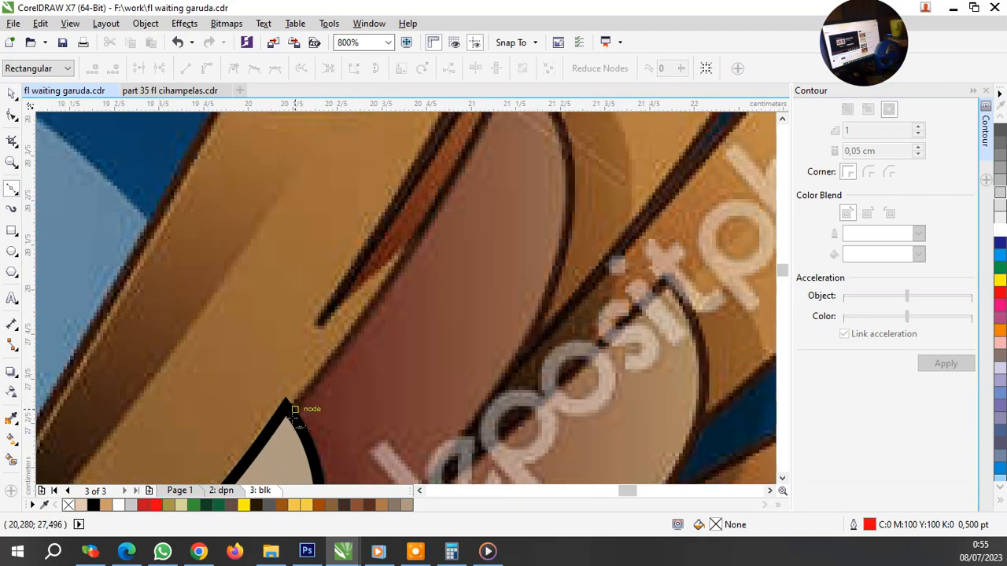
scroll(354, 413, "down", 1)
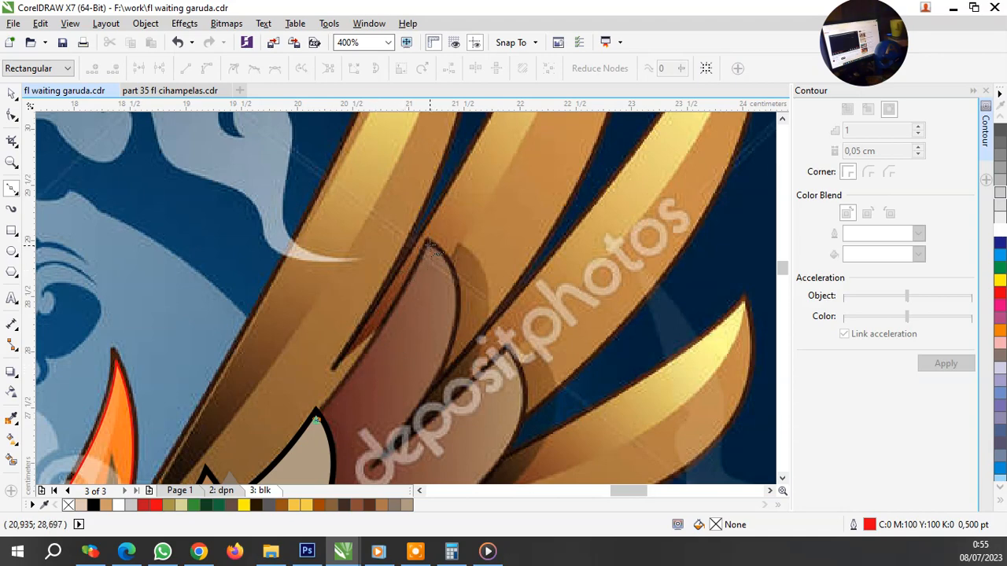
left_click_drag(426, 244, 445, 181)
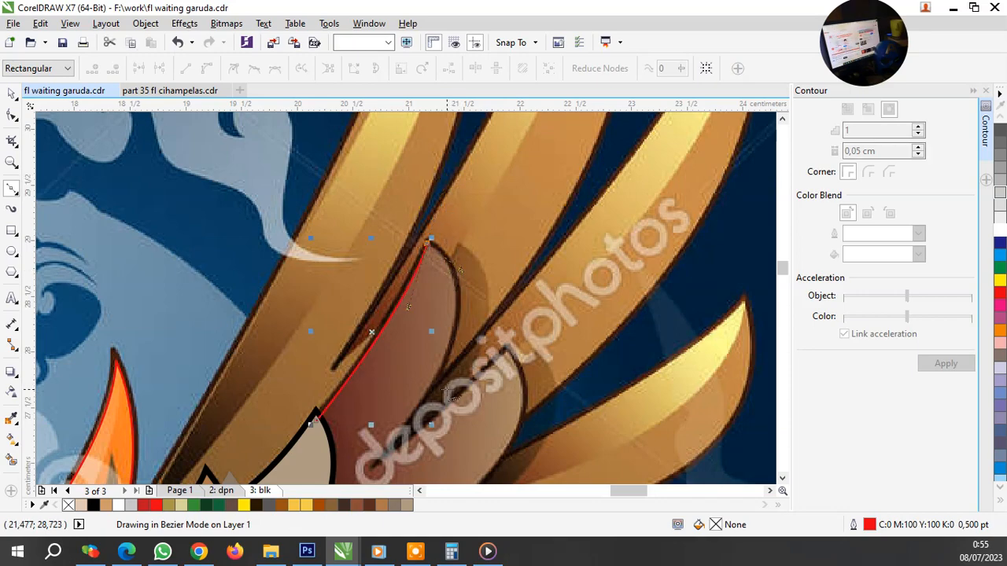
Step: Continue the outline down the outer edge of the uppermost reddish-brown feather to the notch at its base
scroll(452, 380, "up", 2)
left_click_drag(420, 389, 403, 415)
scroll(437, 321, "down", 2)
scroll(403, 375, "up", 2)
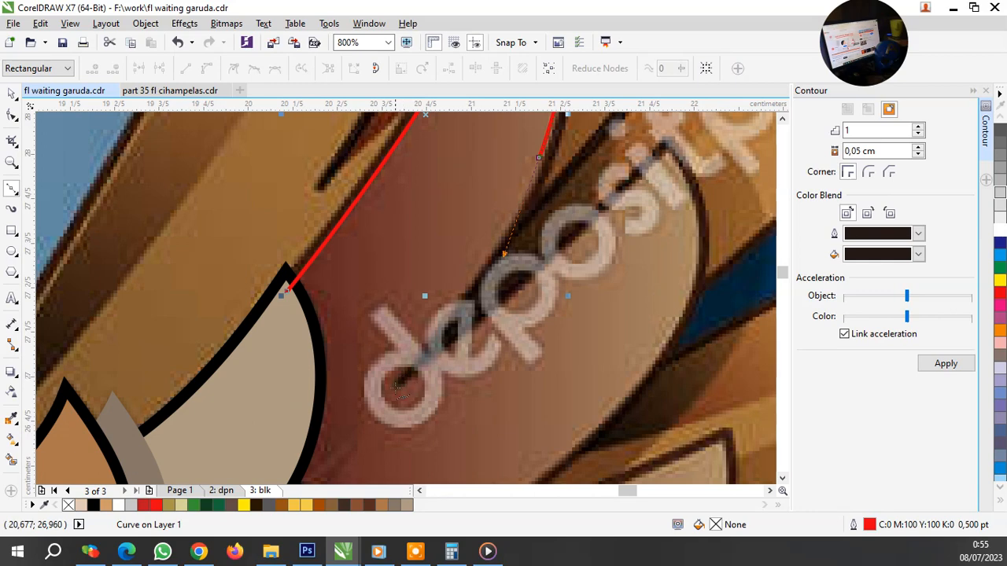
left_click(398, 386)
Step: Extend the outline from the notch up to the tip of the second reddish-brown feather and set its outgoing curve direction
scroll(399, 386, "down", 2)
scroll(505, 296, "up", 2)
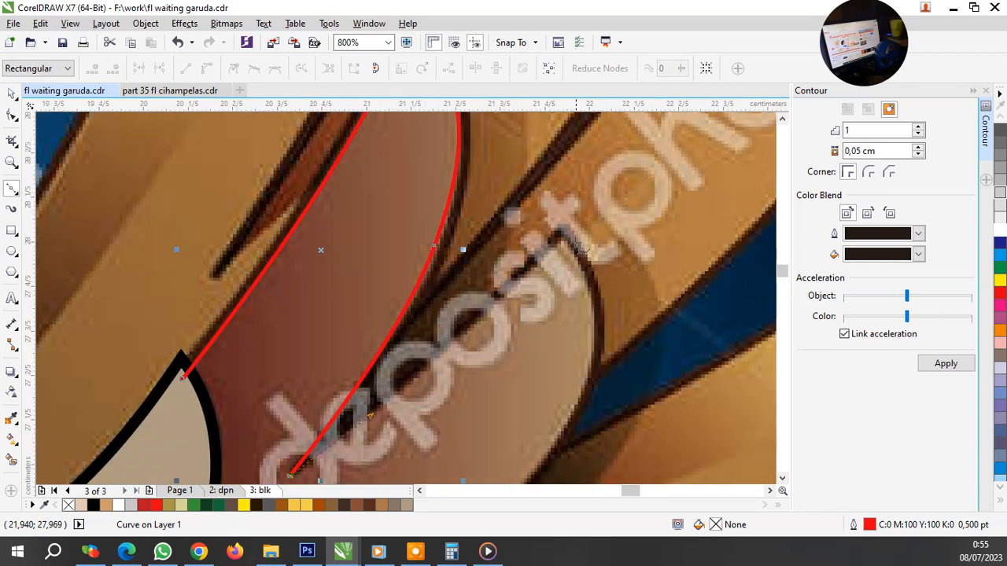
left_click_drag(562, 237, 584, 209)
left_click_drag(596, 272, 591, 273)
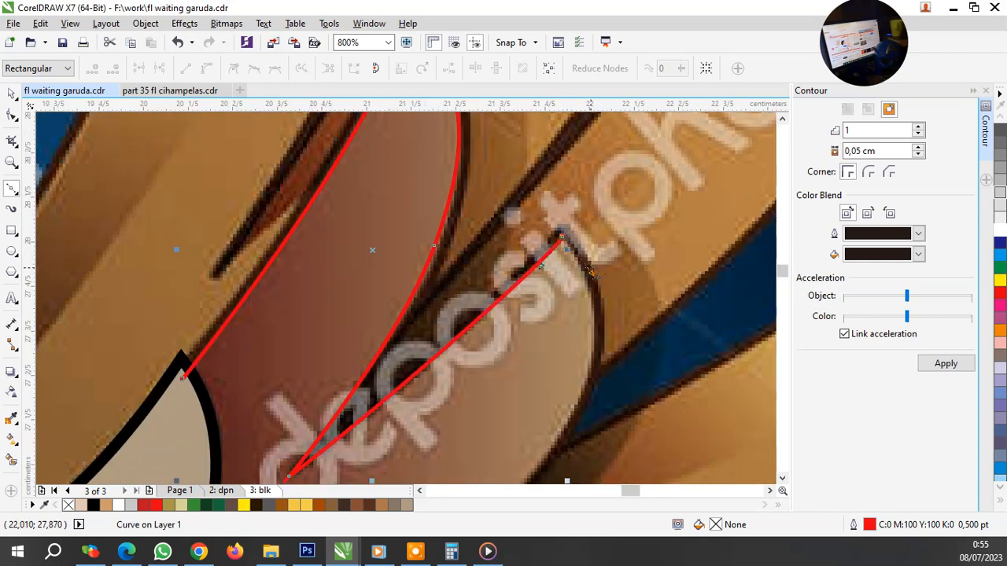
Step: Curve the outline down the outer edge of the second reddish-brown feather to the notch above the third feather
scroll(591, 273, "down", 4)
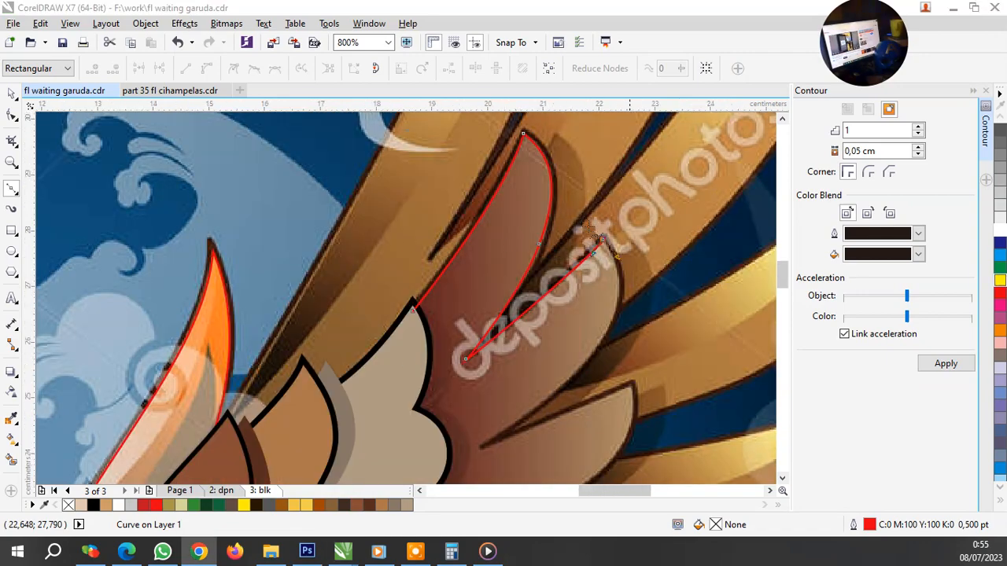
scroll(605, 273, "up", 1)
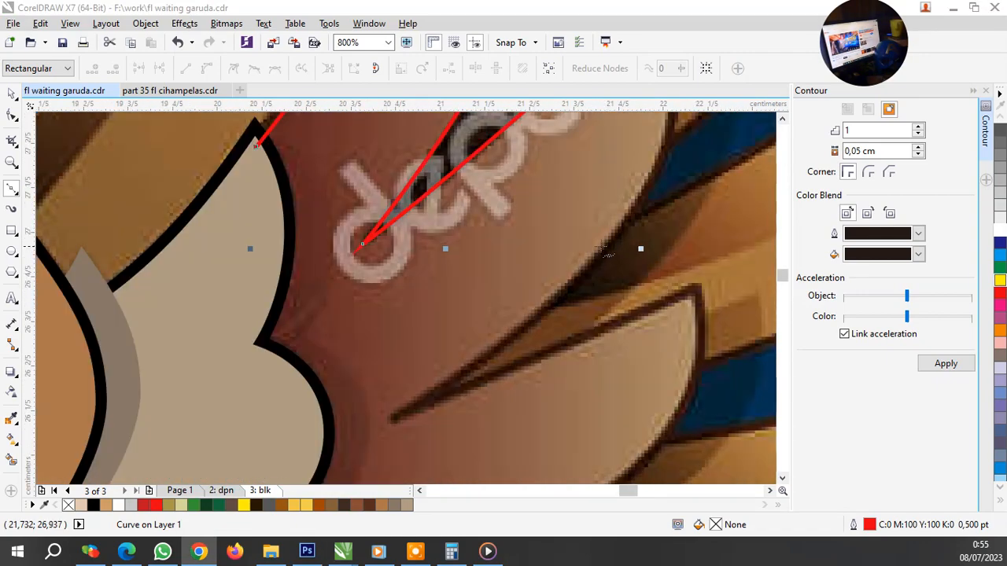
left_click_drag(598, 247, 504, 343)
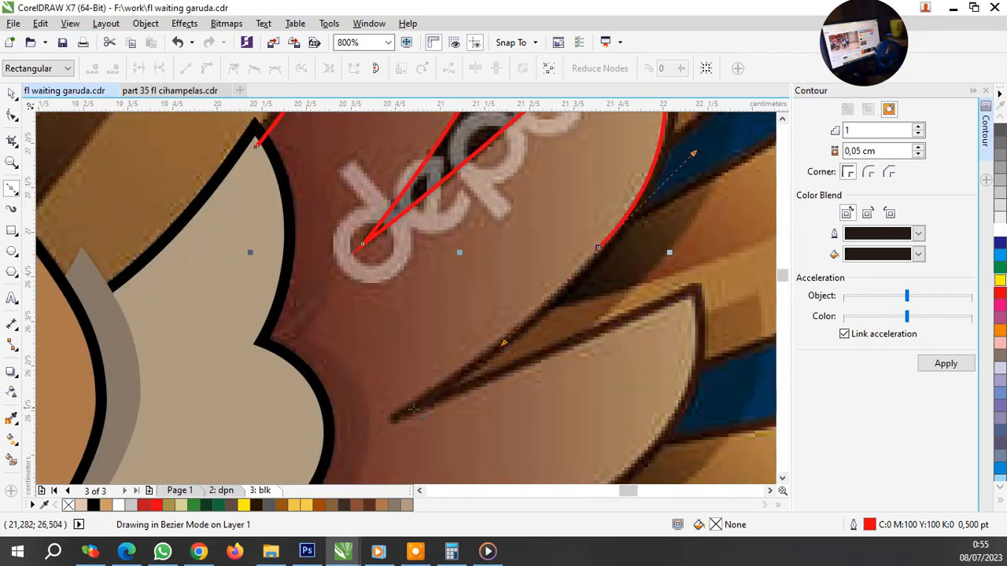
left_click_drag(393, 425, 483, 413)
key("space")
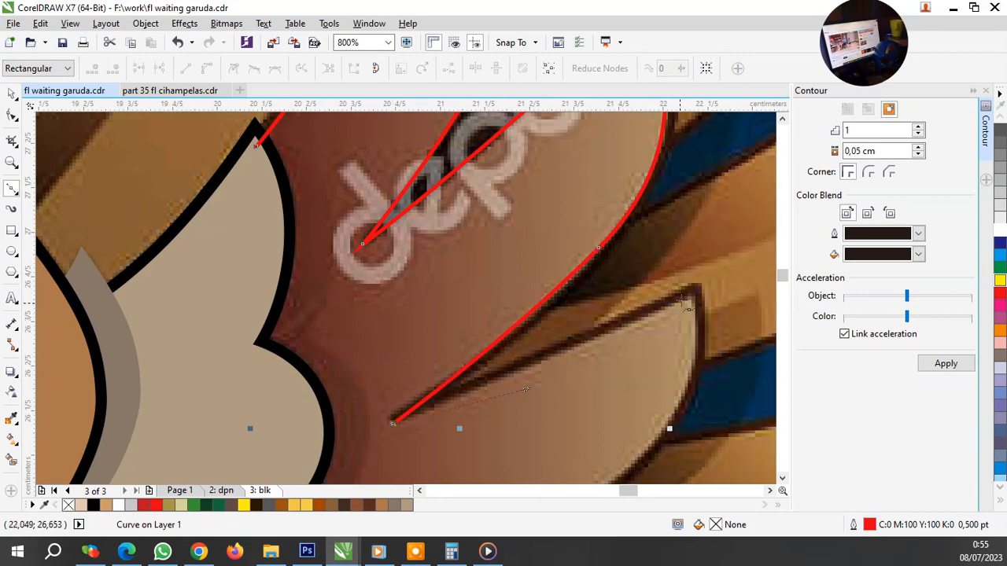
Step: Extend the Bezier outline to the third reddish-brown feather's tip and curve it down its outer edge to the notch above the fourth feather
left_click_drag(693, 296, 700, 336)
key("space")
key("space")
scroll(651, 275, "down", 2)
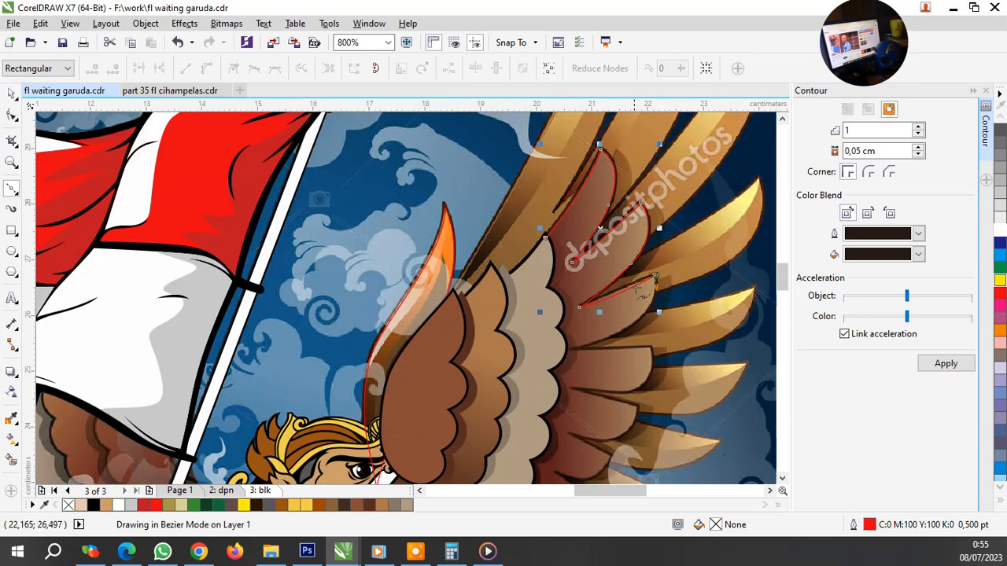
scroll(616, 356, "up", 2)
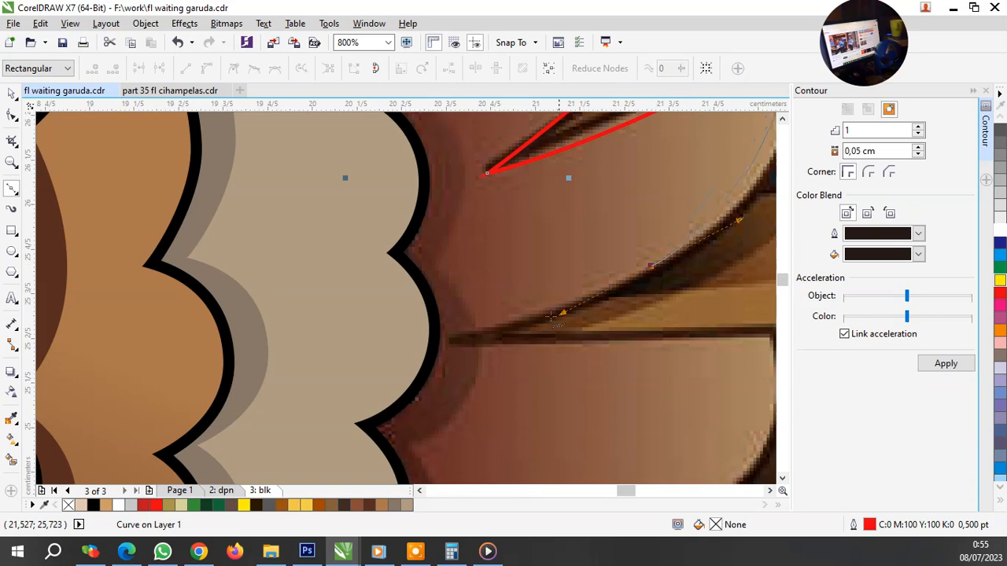
left_click_drag(551, 316, 515, 325)
left_click(446, 346)
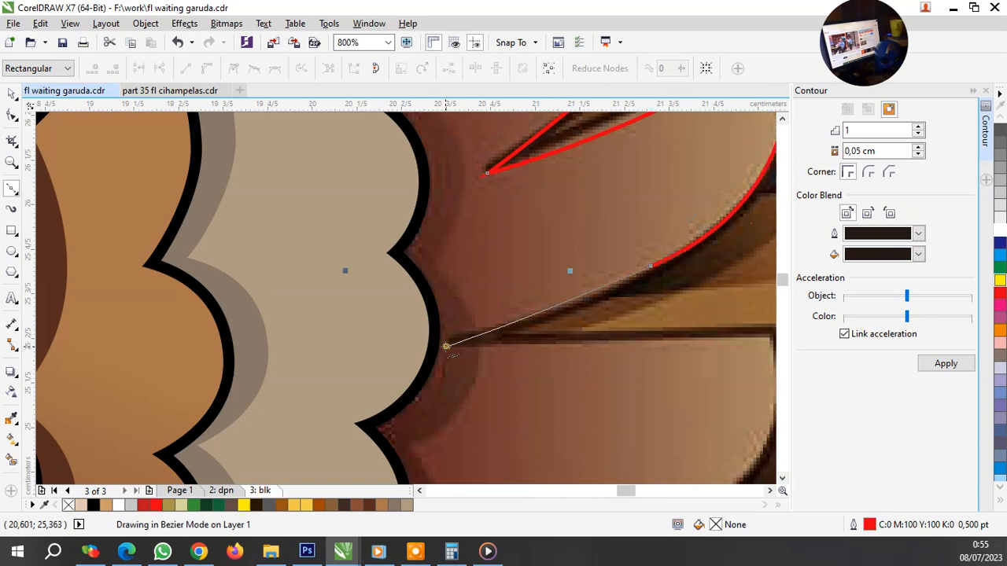
Step: Extend the outline from the notch to the fourth feather's squared tip and set its outgoing curve direction down the outer edge
scroll(580, 342, "down", 1)
scroll(622, 334, "up", 2)
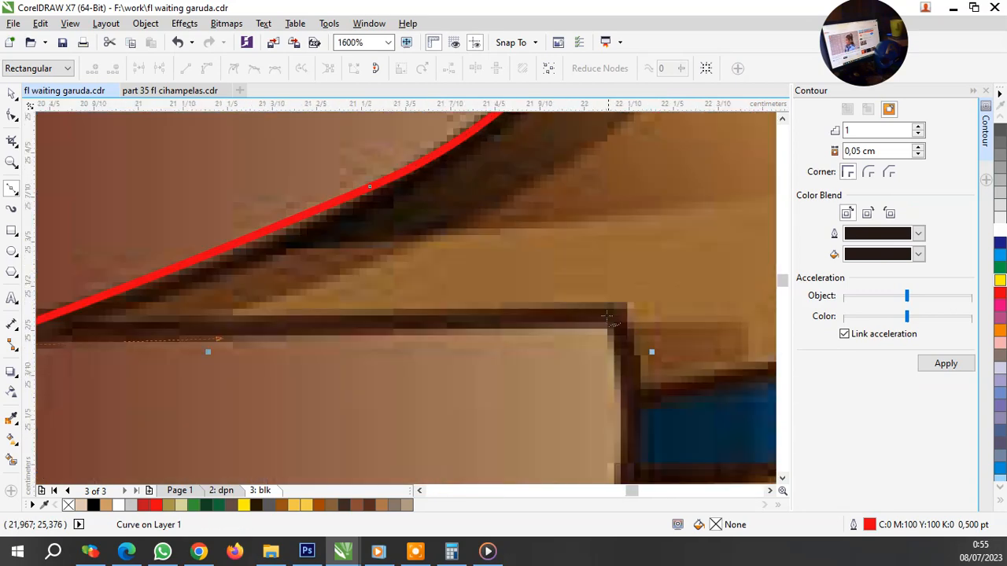
left_click(609, 320)
left_click_drag(612, 320, 628, 362)
scroll(619, 281, "down", 4)
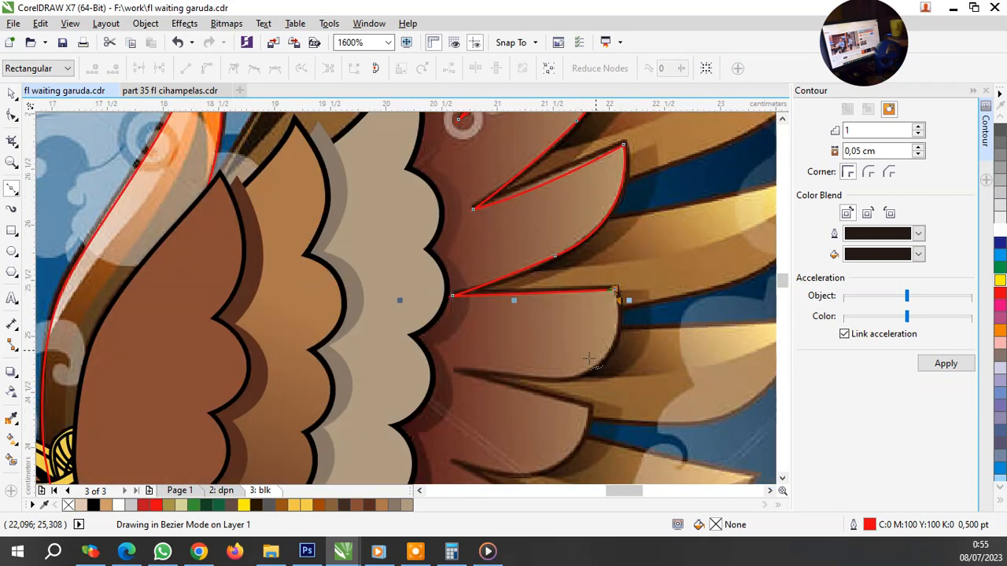
Step: Curve the outline around the fourth feather's rounded lower edge to the notch above the fifth feather
scroll(596, 370, "up", 2)
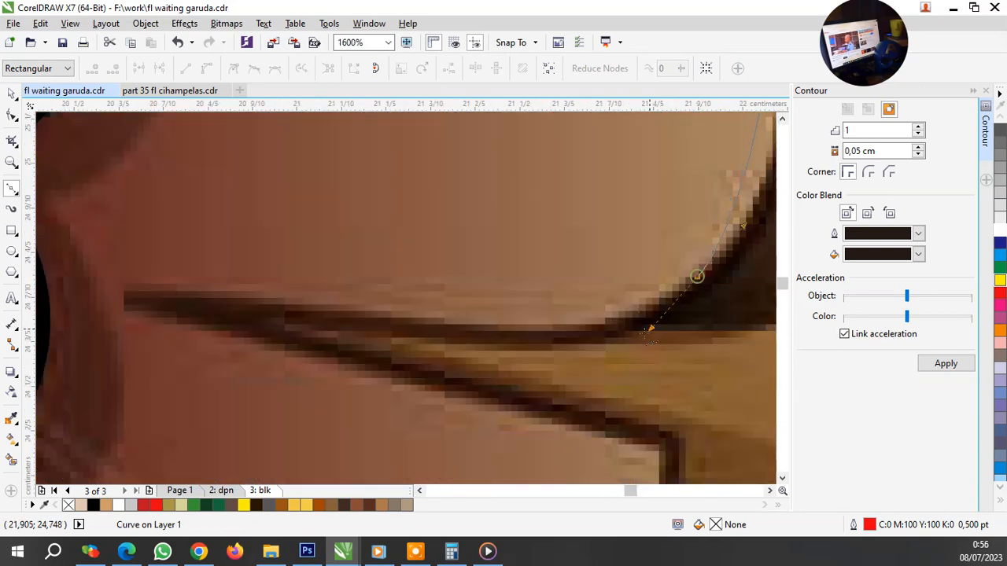
left_click_drag(650, 333, 612, 352)
left_click_drag(315, 309, 134, 297)
left_click(111, 295)
scroll(292, 299, "down", 1)
scroll(449, 384, "up", 1)
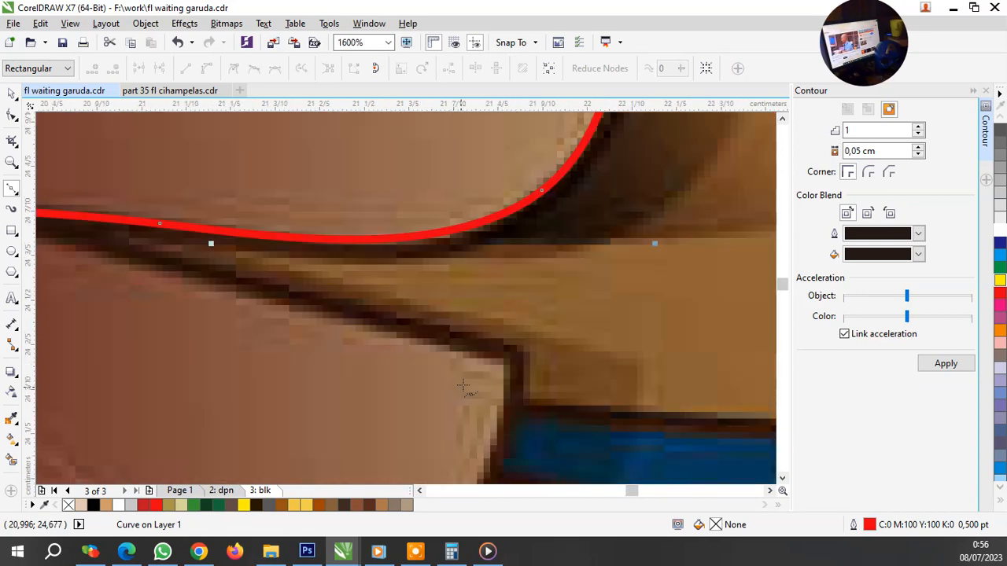
Step: Trace the fifth feather from the notch to its tip and around its lower edge to the notch above the sixth feather
left_click(509, 368)
scroll(511, 363, "down", 2)
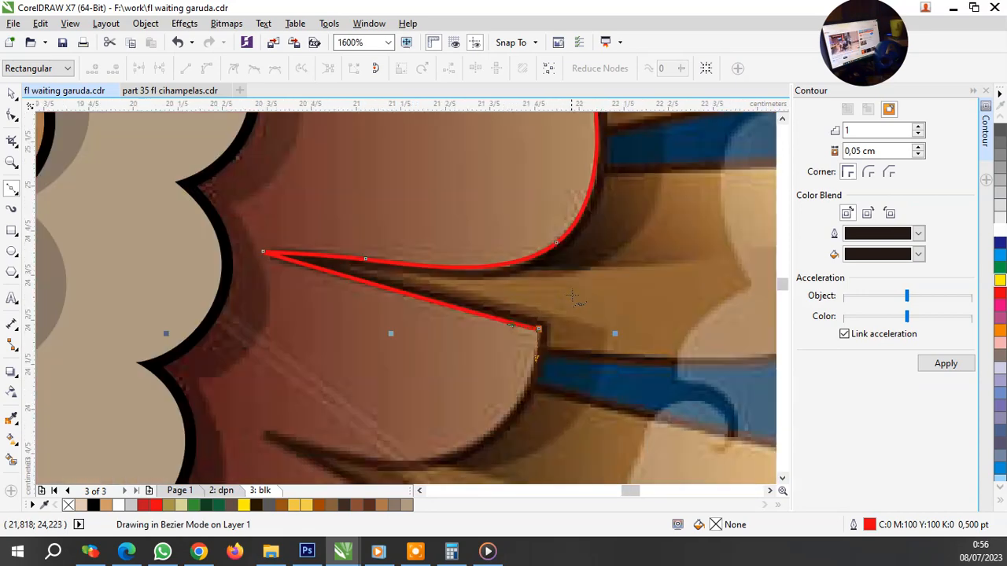
scroll(488, 383, "up", 2)
left_click_drag(556, 356, 398, 381)
left_click_drag(181, 295, 250, 347)
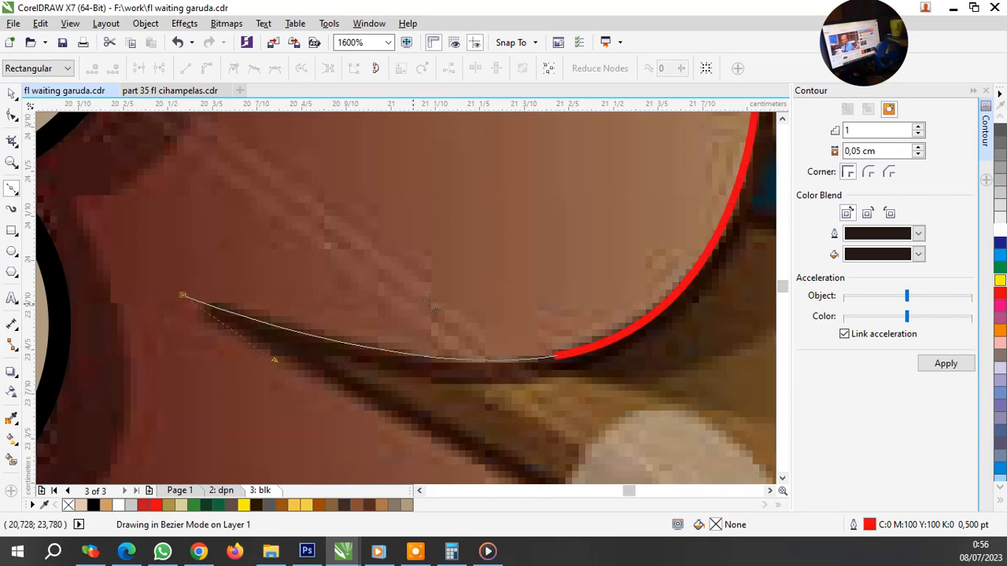
Step: Trace the sixth feather out to its tip and back along its curved lower edge to the notch above the seventh feather
scroll(436, 306, "down", 2)
scroll(465, 393, "up", 2)
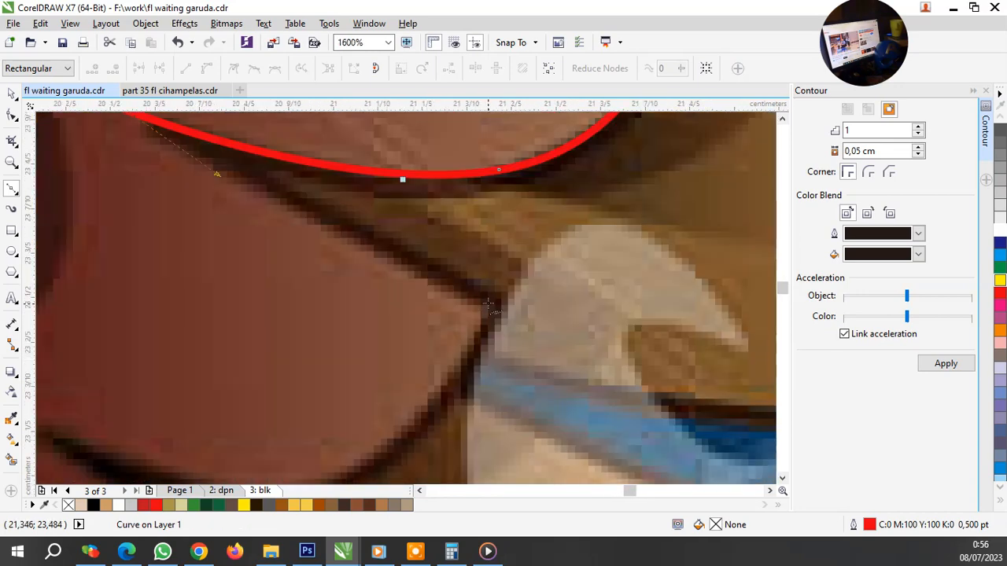
left_click_drag(488, 303, 369, 362)
key("c")
scroll(507, 335, "down", 2)
scroll(432, 372, "up", 2)
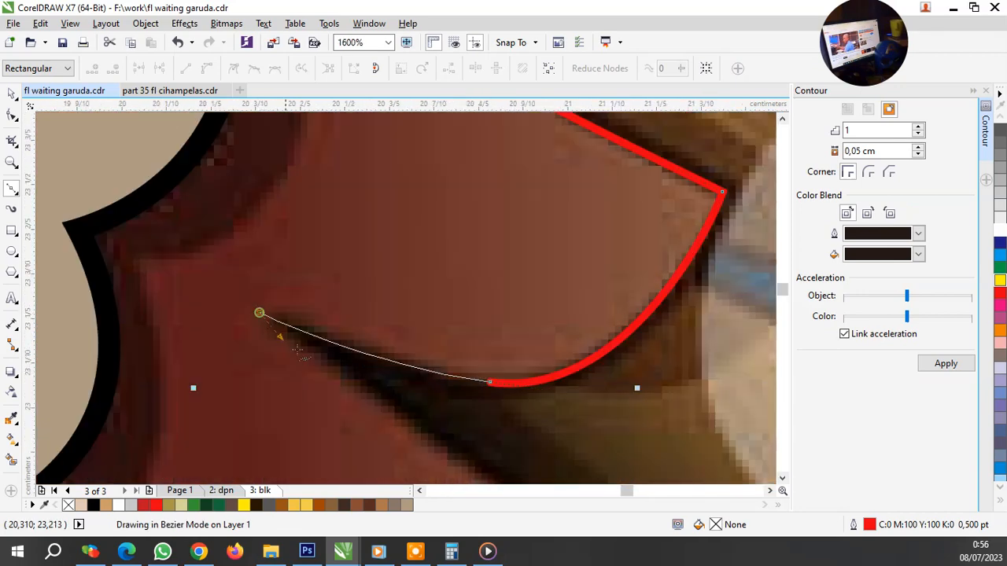
Step: Trace the seventh feather's straight upper edge to its tip and its curved lower edge to the notch above the last feather
scroll(424, 325, "down", 2)
scroll(440, 370, "up", 2)
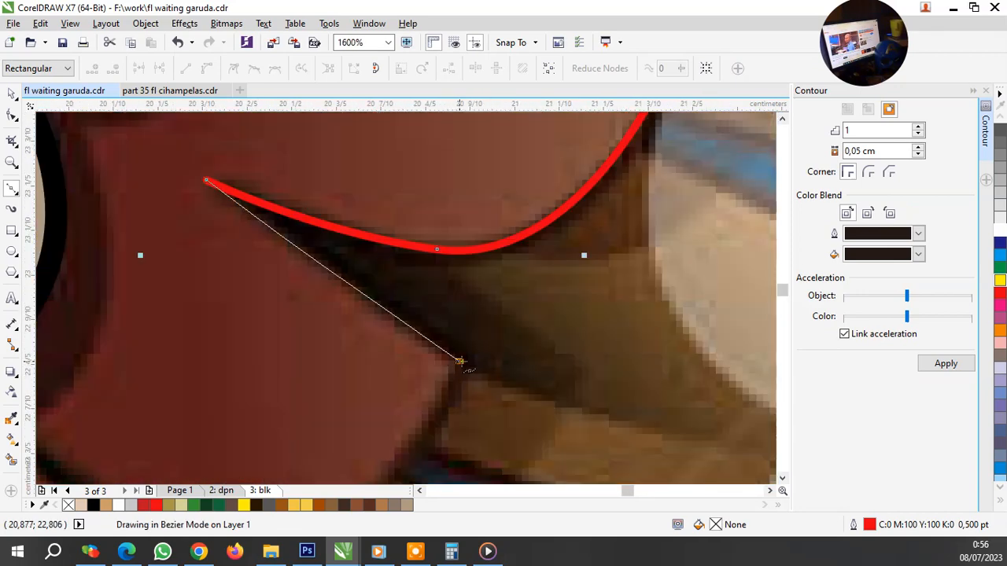
left_click_drag(458, 361, 436, 402)
scroll(540, 330, "down", 1)
scroll(427, 425, "up", 2)
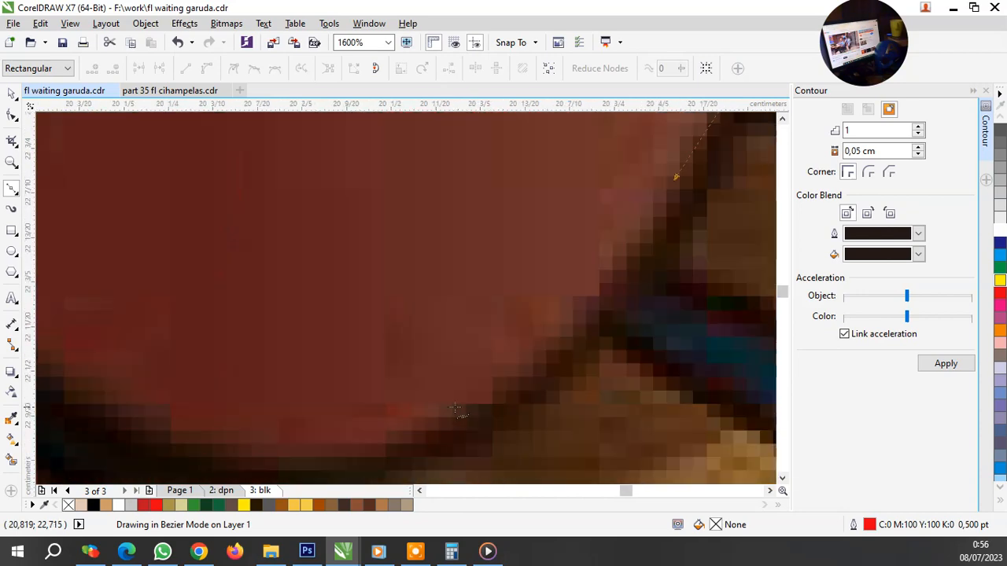
scroll(535, 306, "down", 2)
scroll(522, 331, "down", 1)
left_click_drag(525, 314, 450, 353)
left_click_drag(225, 227, 270, 298)
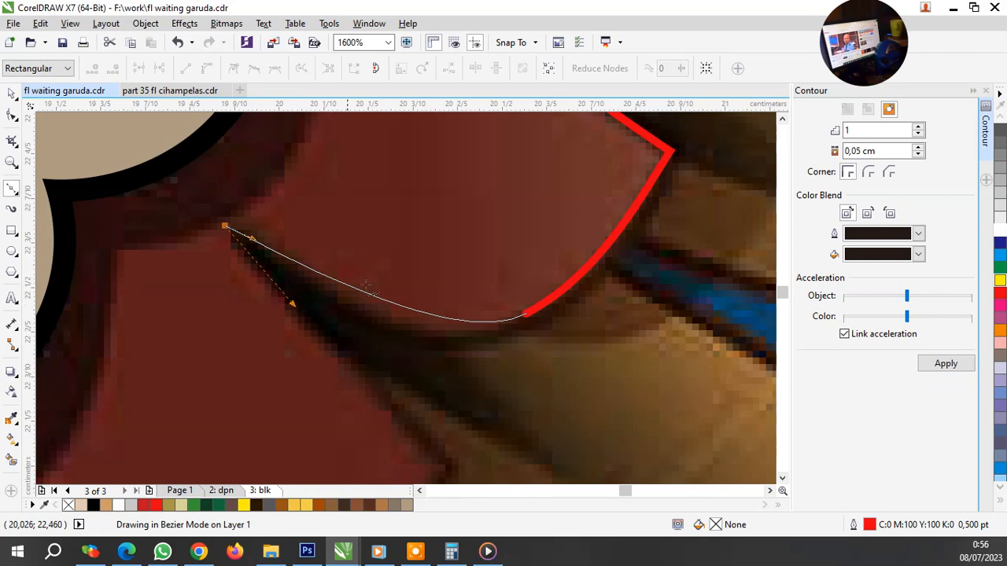
Step: Extend the outline to the lowest feather's tip and curve it beneath that feather along the shield's upper edge
scroll(366, 284, "down", 3)
scroll(415, 336, "up", 2)
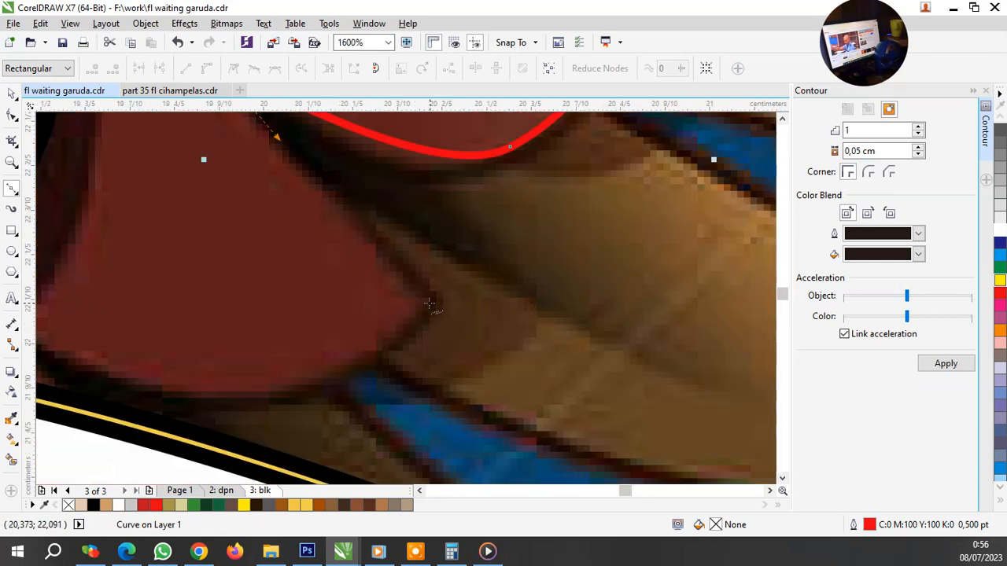
left_click(428, 303)
scroll(372, 362, "down", 2)
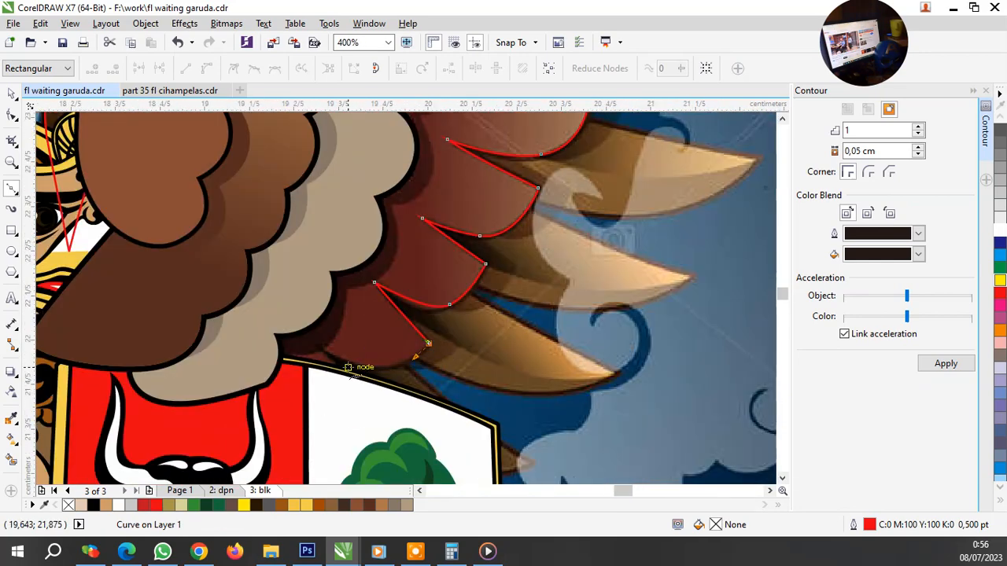
scroll(358, 366, "up", 1)
left_click_drag(285, 322, 335, 388)
Step: Run the outline back across the inner feather layers and close it at its starting node on the tan layer's pointed tip
scroll(338, 415, "down", 2)
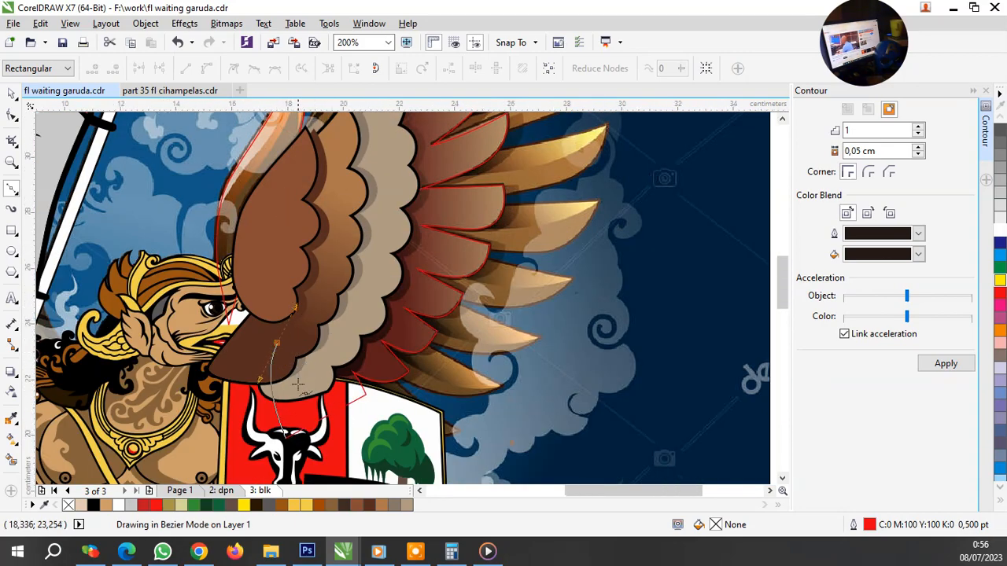
scroll(290, 324, "down", 1)
scroll(347, 244, "up", 2)
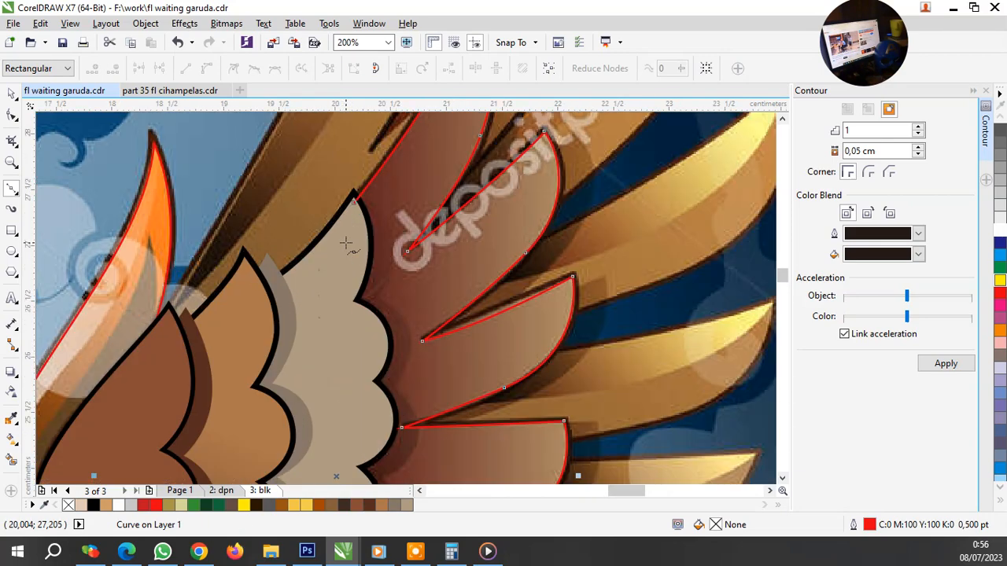
left_click(353, 202)
scroll(334, 265, "down", 1)
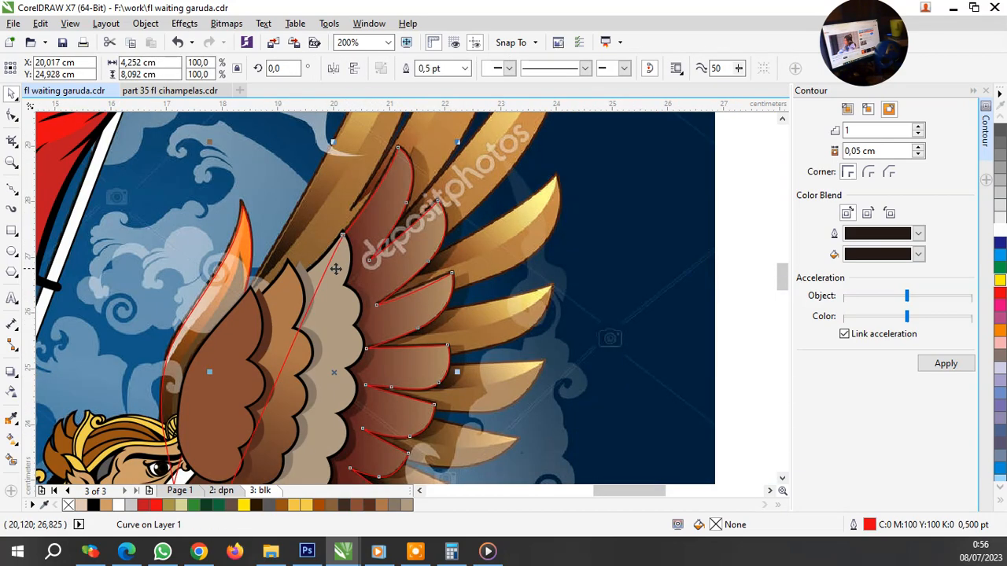
Step: Ungroup the tan feather layer and place a duplicate of its tan fill shape over the outer feathers
scroll(337, 265, "up", 1)
left_click(301, 268)
right_click(302, 268)
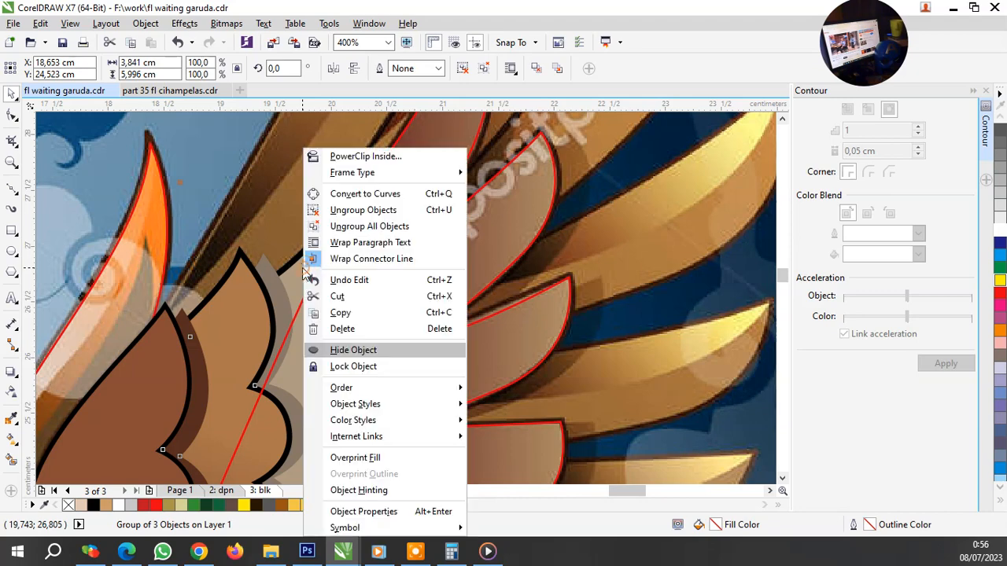
left_click(323, 225)
left_click(319, 236)
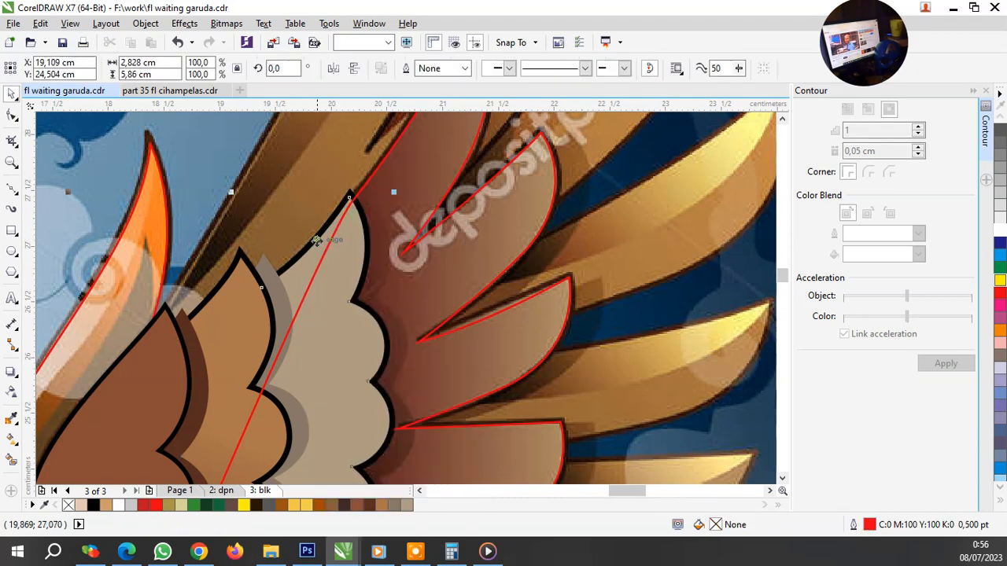
left_click_drag(334, 247, 652, 278)
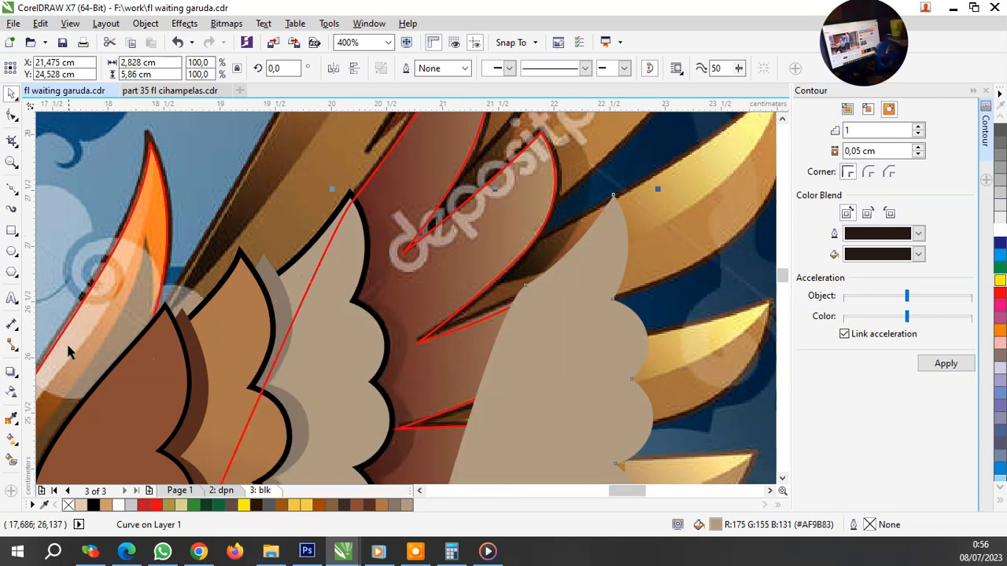
Step: Fill the duplicate with the dark red-brown #592A22 sampled from the shadow beside the tan layer
left_click(11, 420)
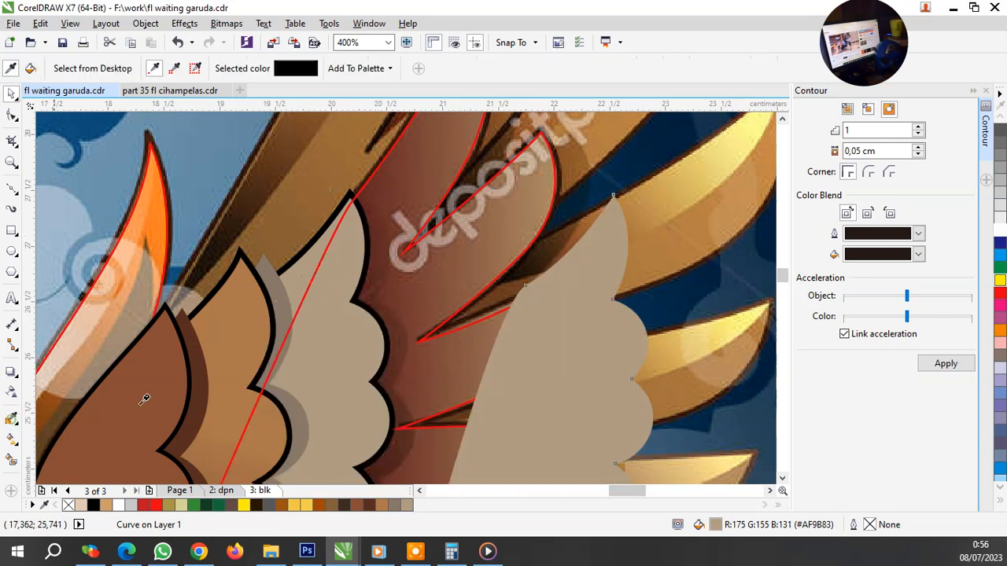
left_click(391, 365)
left_click(563, 318)
key("space")
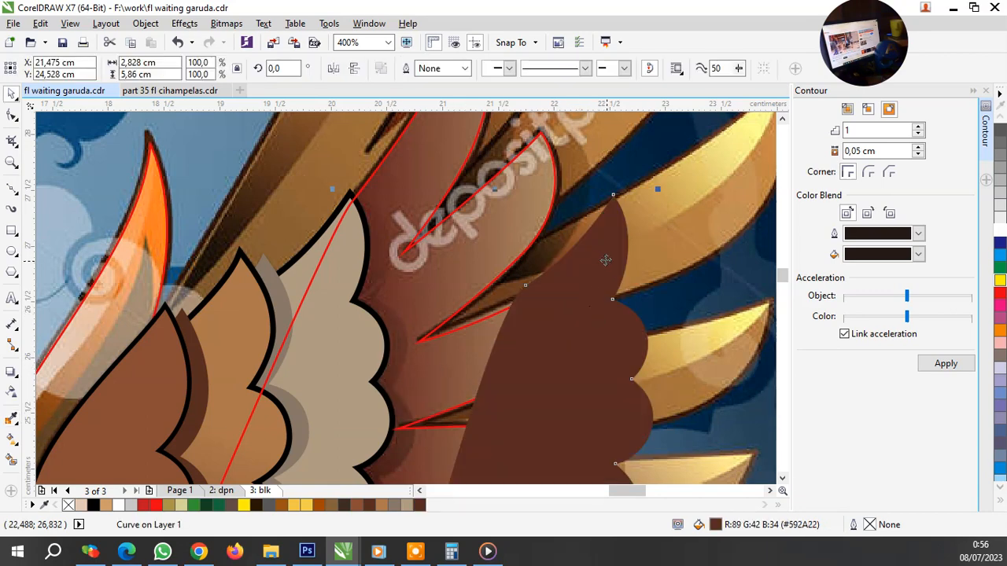
Step: Move the dark red-brown duplicate to a slight offset from the tan layer and order it behind that layer's black outline as a shadow
left_click_drag(602, 259, 379, 236)
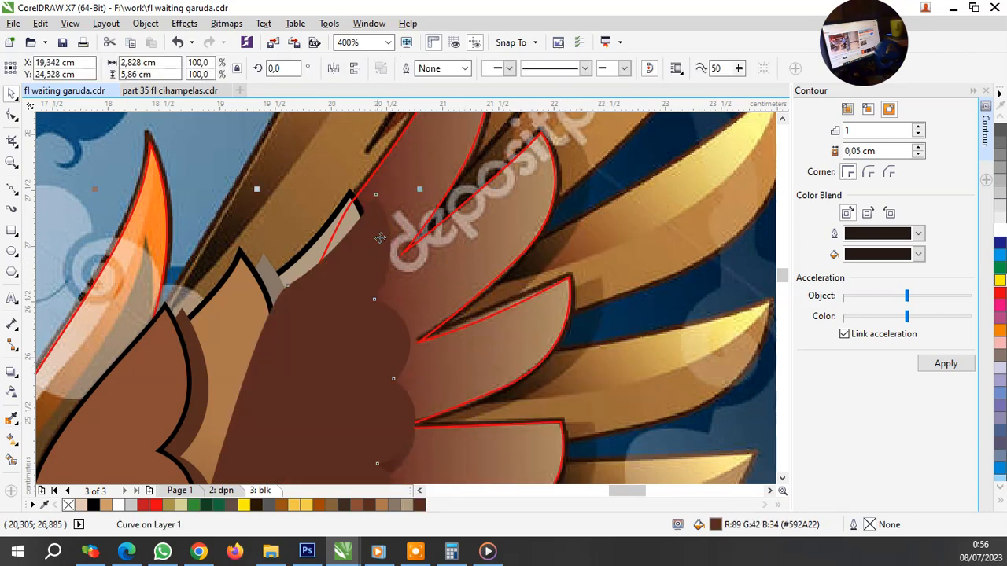
scroll(378, 220, "up", 1)
right_click(378, 227)
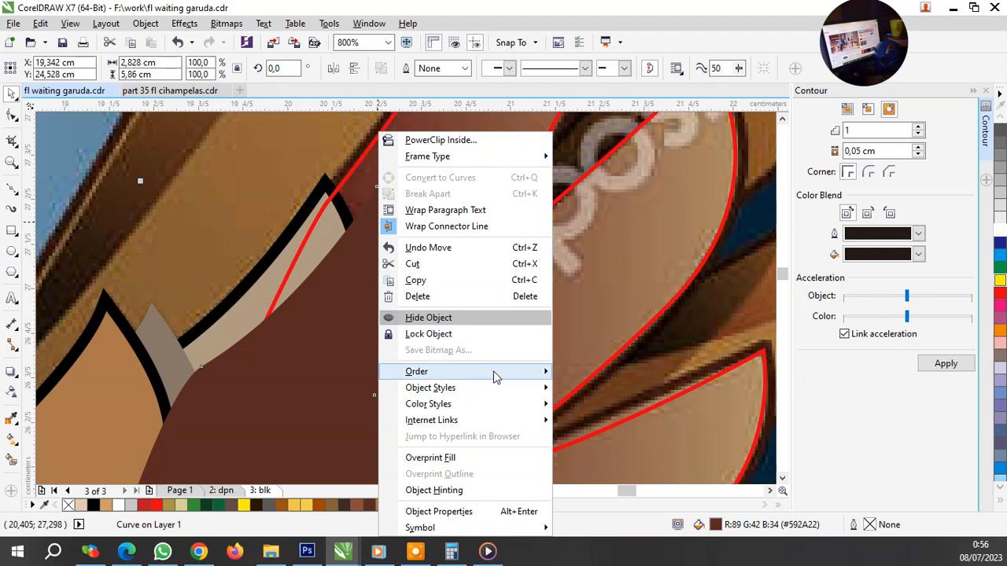
mouse_move(495, 373)
left_click(596, 497)
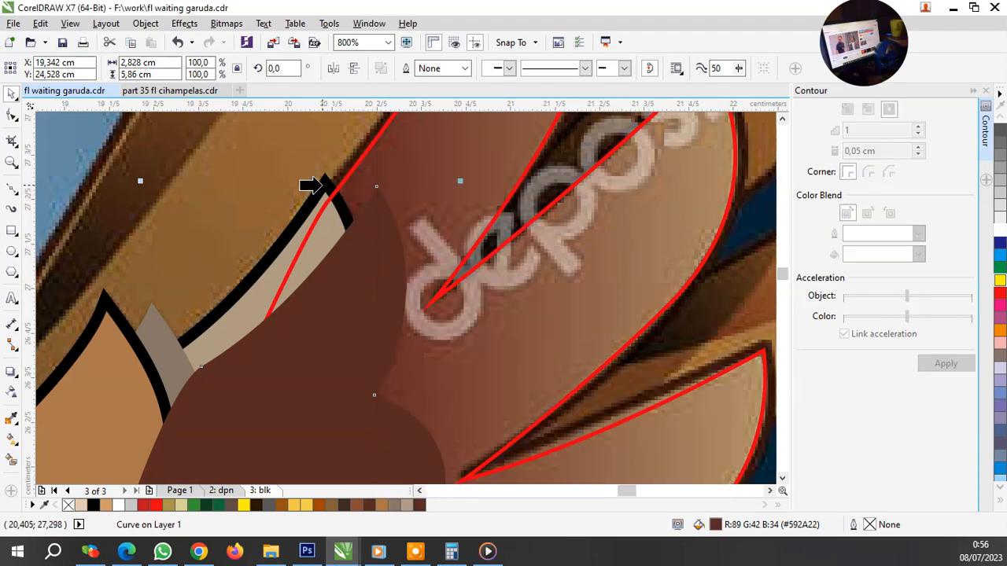
left_click(321, 185)
scroll(376, 291, "down", 3)
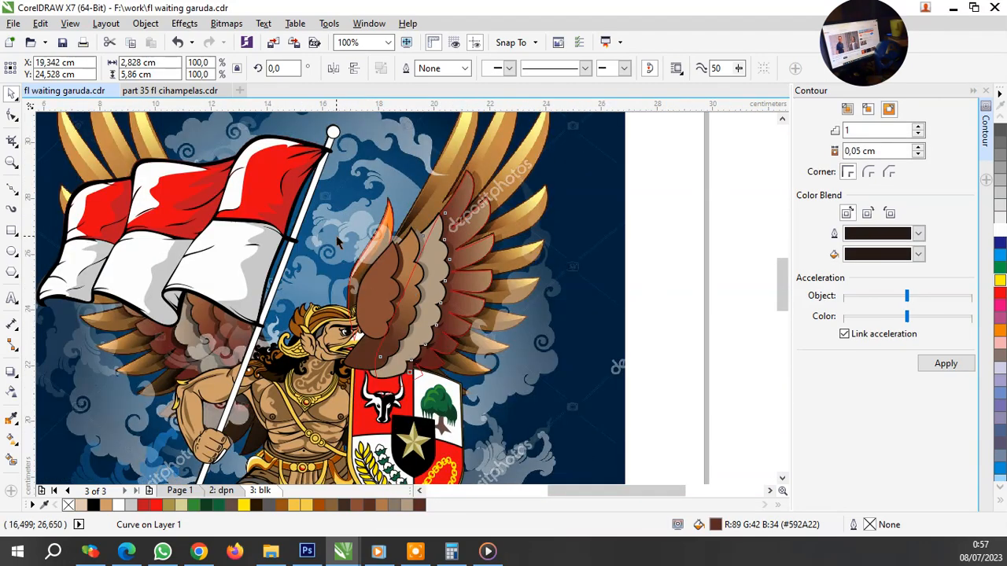
Step: Group the tan layer's black outline and fill with its shadow shapes, four objects in all
key("Escape")
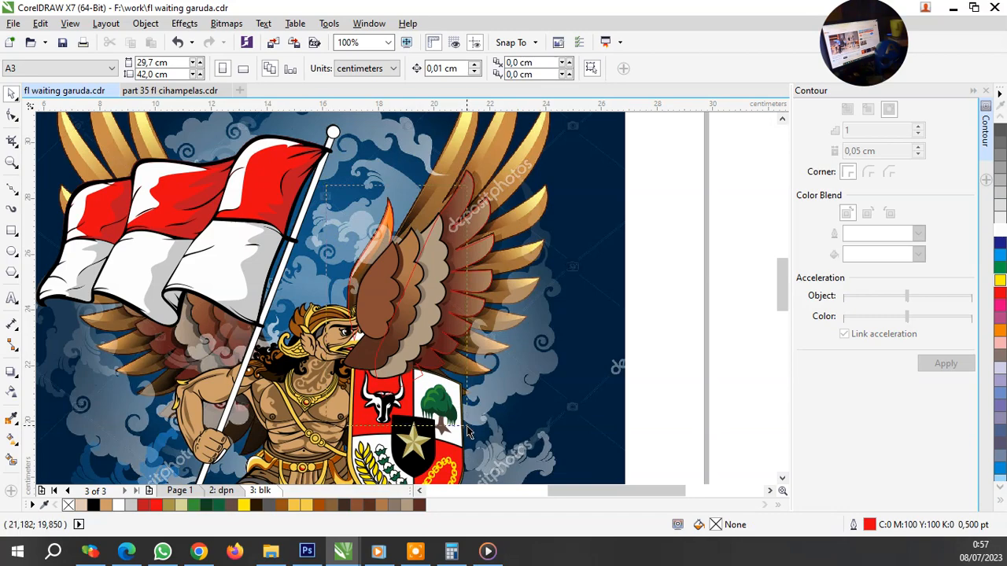
left_click_drag(467, 431, 468, 431)
scroll(402, 220, "up", 1)
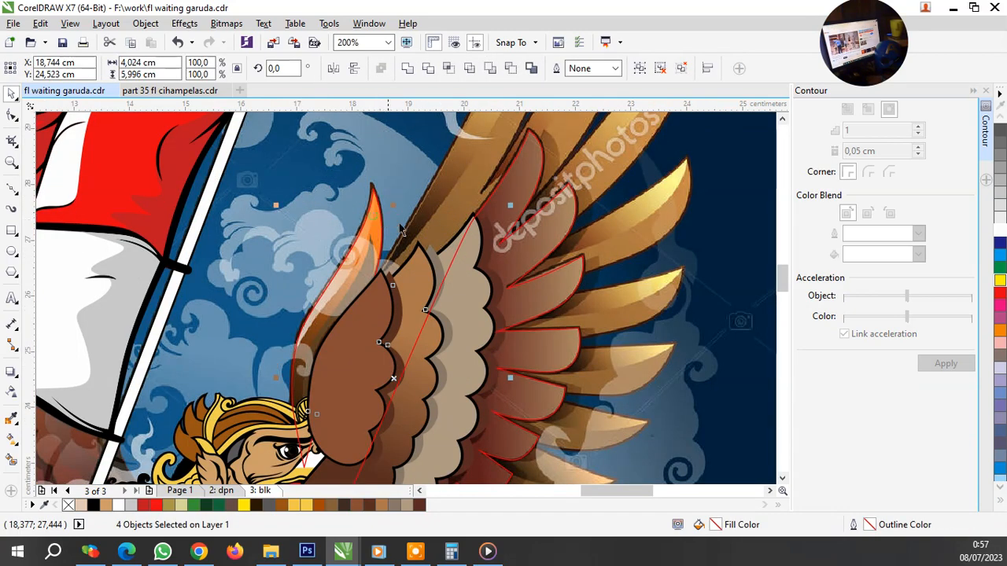
key("ctrl+g")
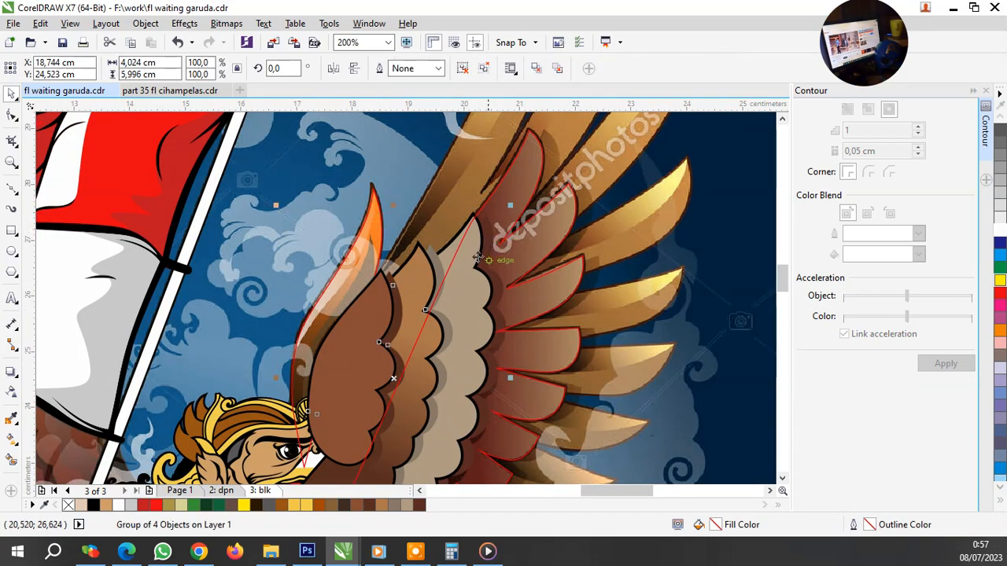
key("Escape")
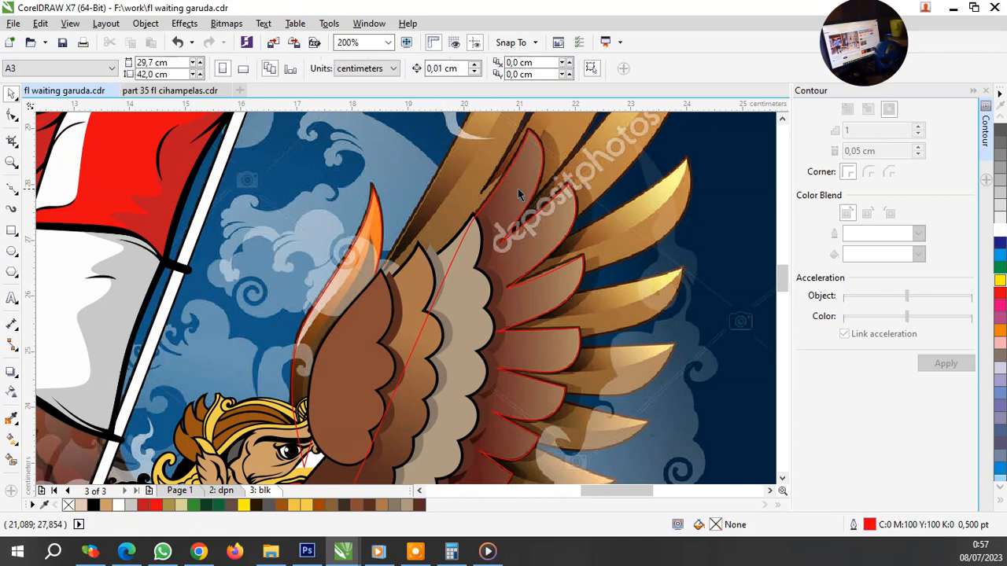
Step: Select the reddish-brown feather outline and bend the outer edge of its topmost feather slightly outward to follow the reference artwork
scroll(537, 139, "up", 1)
left_click(535, 145)
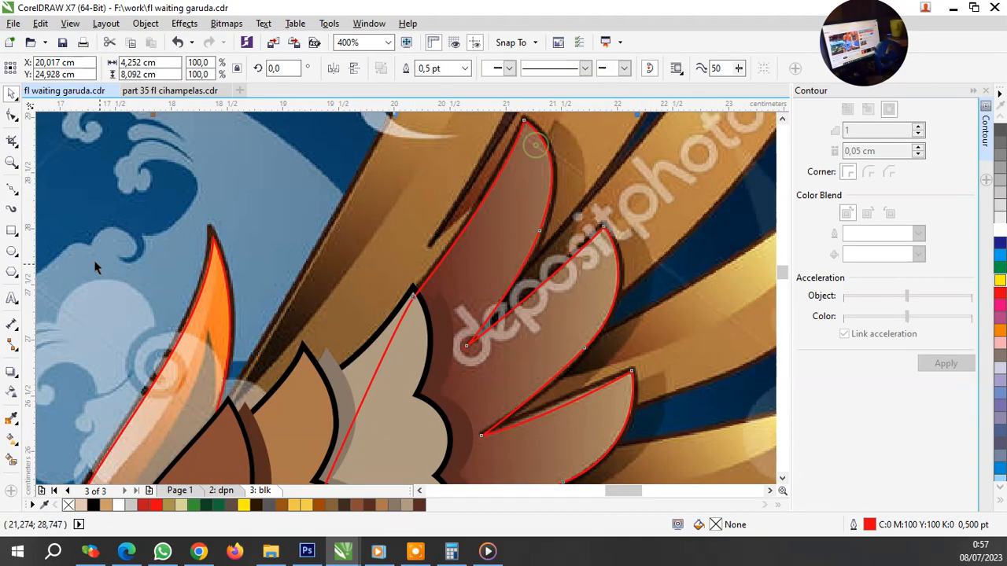
left_click(12, 115)
scroll(464, 242, "up", 1)
scroll(423, 301, "down", 1)
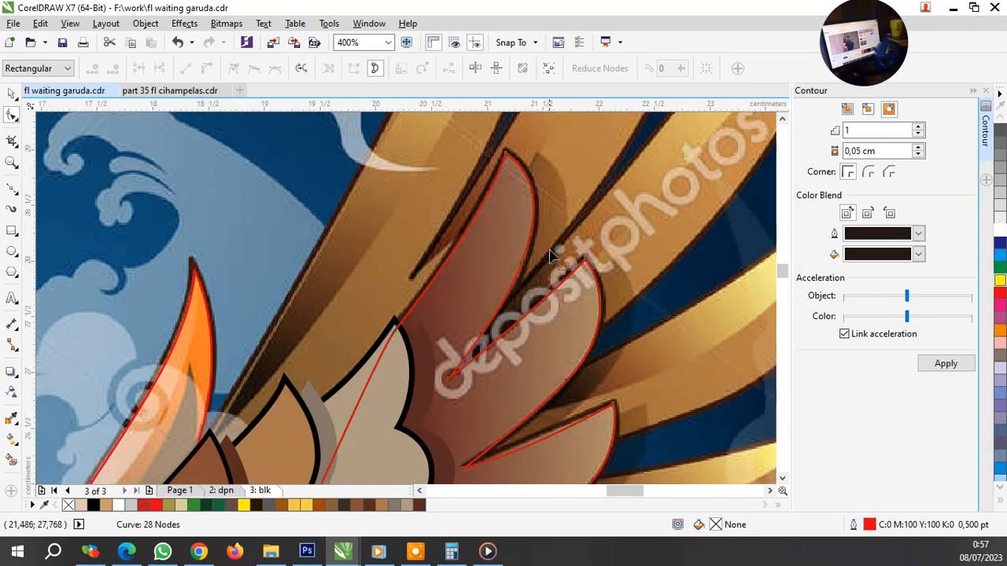
scroll(529, 270, "up", 1)
scroll(526, 290, "up", 1)
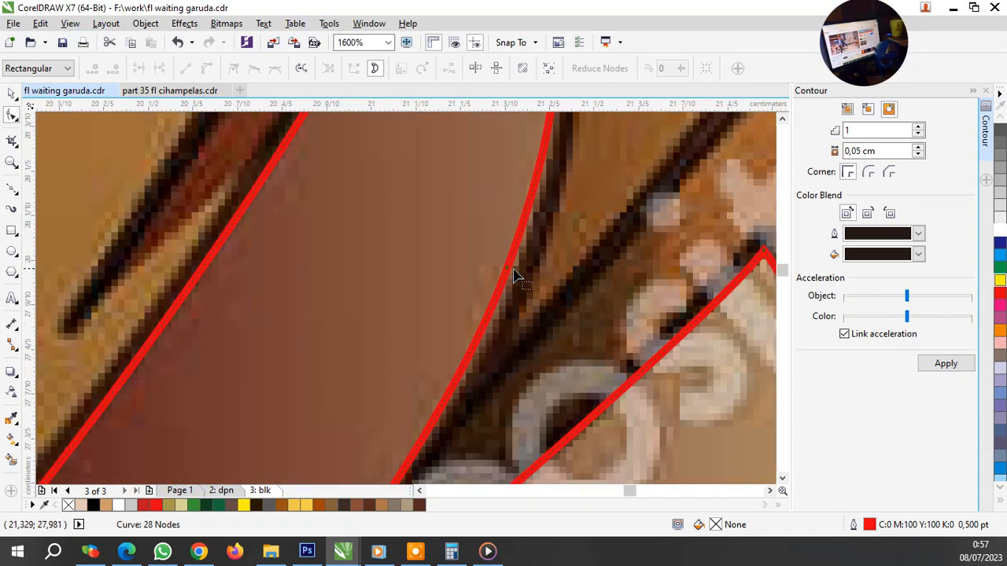
left_click_drag(510, 274, 516, 277)
scroll(516, 277, "down", 2)
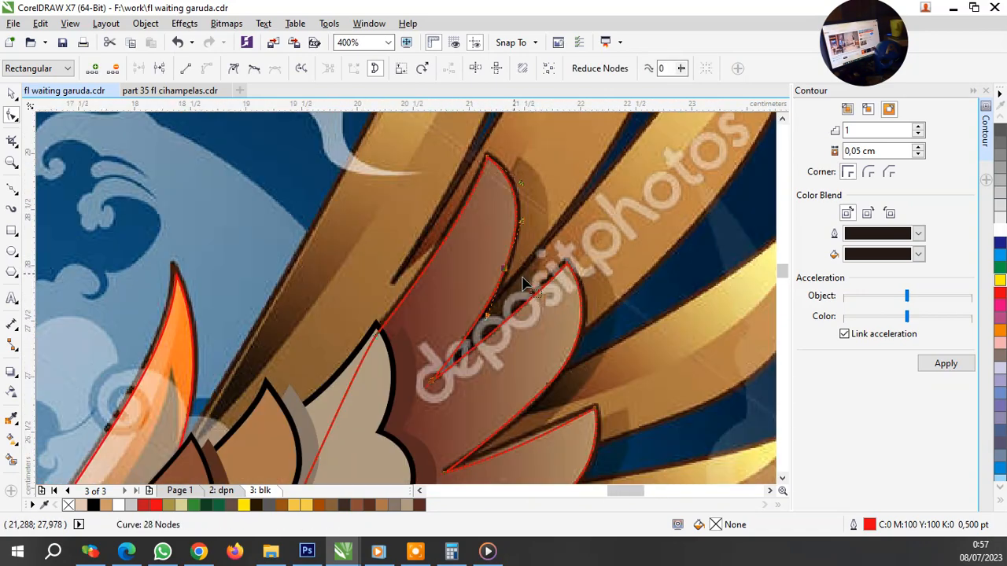
Step: Move the notch node between the second and third reddish-brown feathers inward and adjust the curves on both sides of it
scroll(558, 252, "down", 1)
scroll(423, 457, "up", 3)
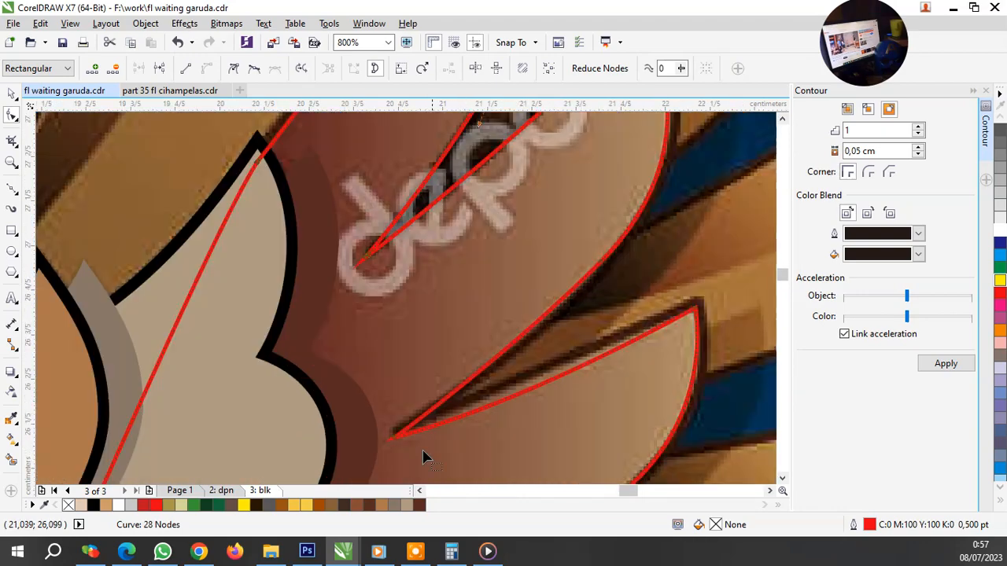
left_click_drag(407, 423, 382, 427)
scroll(384, 426, "down", 1)
scroll(563, 361, "up", 1)
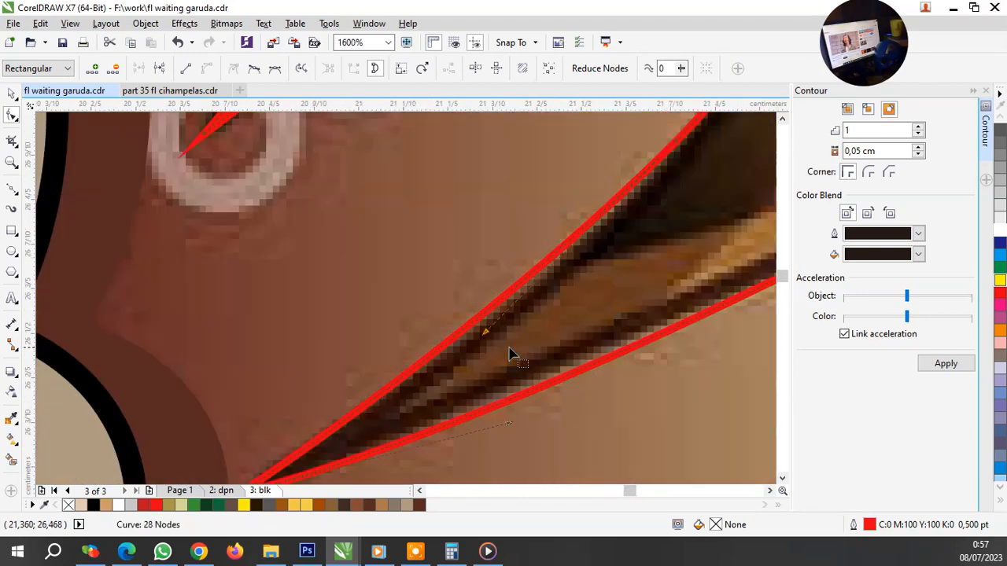
left_click_drag(486, 338, 483, 338)
scroll(482, 346, "down", 1)
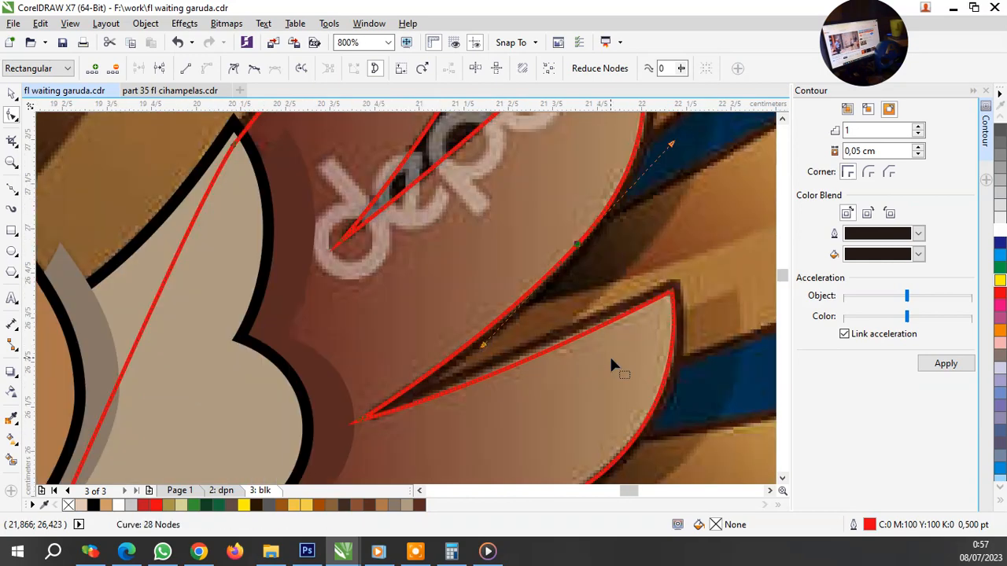
scroll(479, 407, "up", 1)
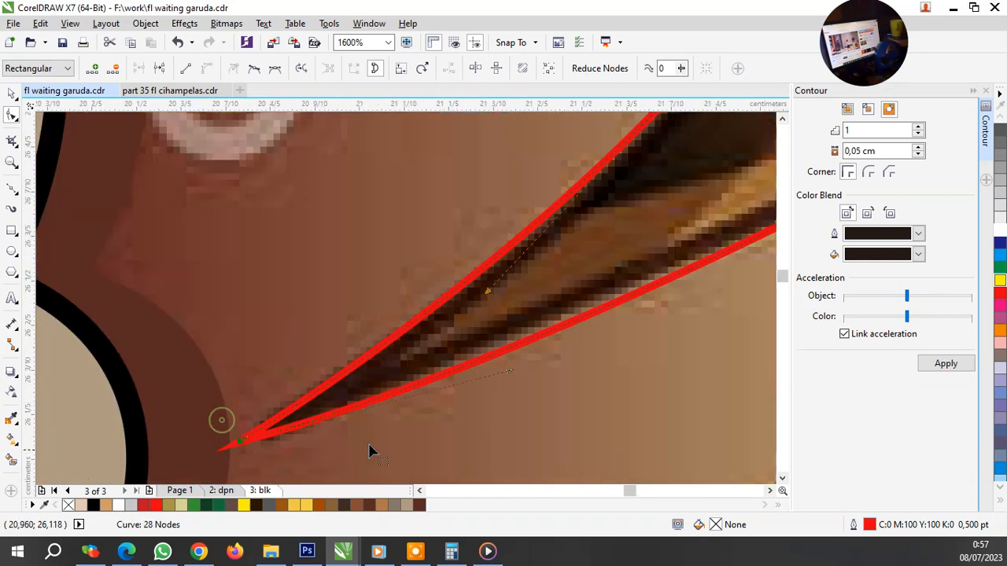
left_click_drag(517, 355, 519, 265)
scroll(595, 297, "down", 2)
scroll(561, 360, "up", 1)
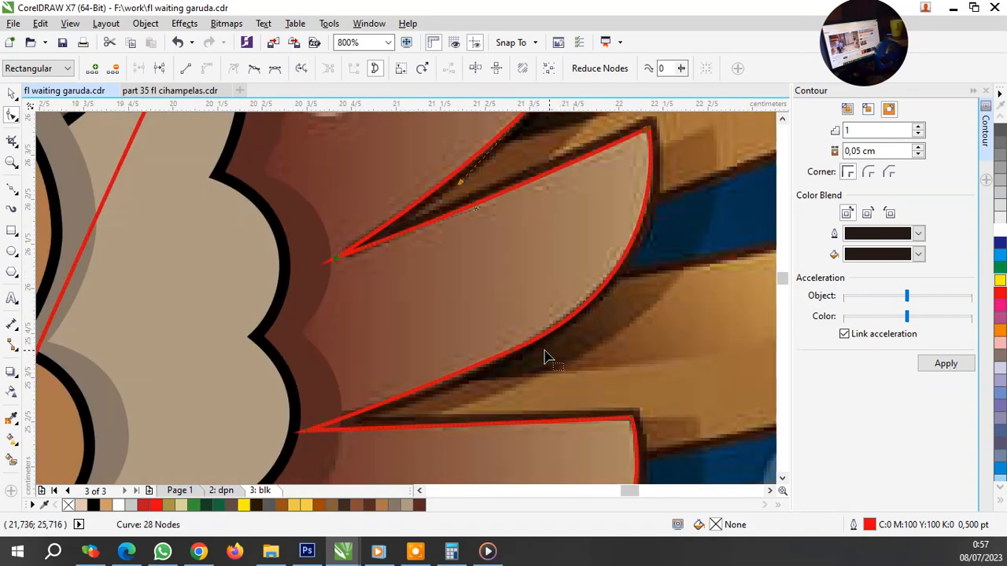
Step: Reshape the lower edge of the second-lowest feather in the outline so its curve follows the reference artwork
scroll(549, 358, "down", 1)
scroll(577, 317, "down", 1)
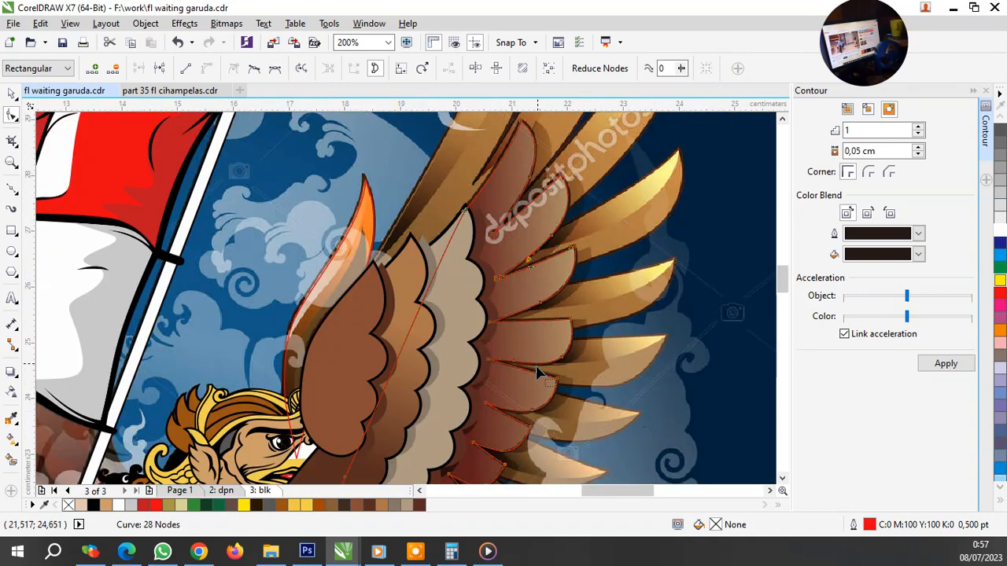
scroll(538, 374, "up", 2)
scroll(517, 375, "down", 1)
scroll(504, 461, "up", 1)
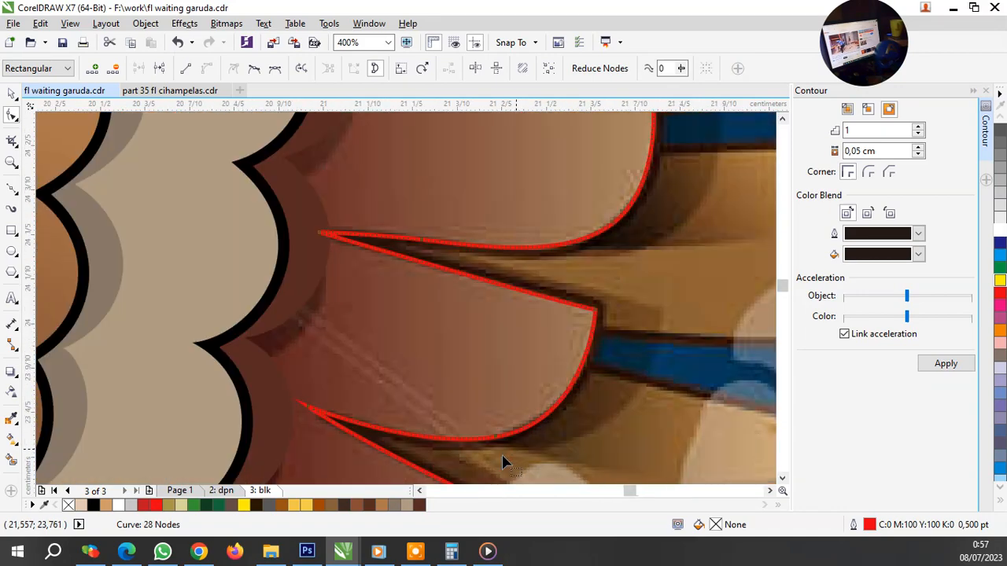
scroll(503, 461, "up", 1)
scroll(589, 307, "down", 2)
scroll(506, 420, "up", 1)
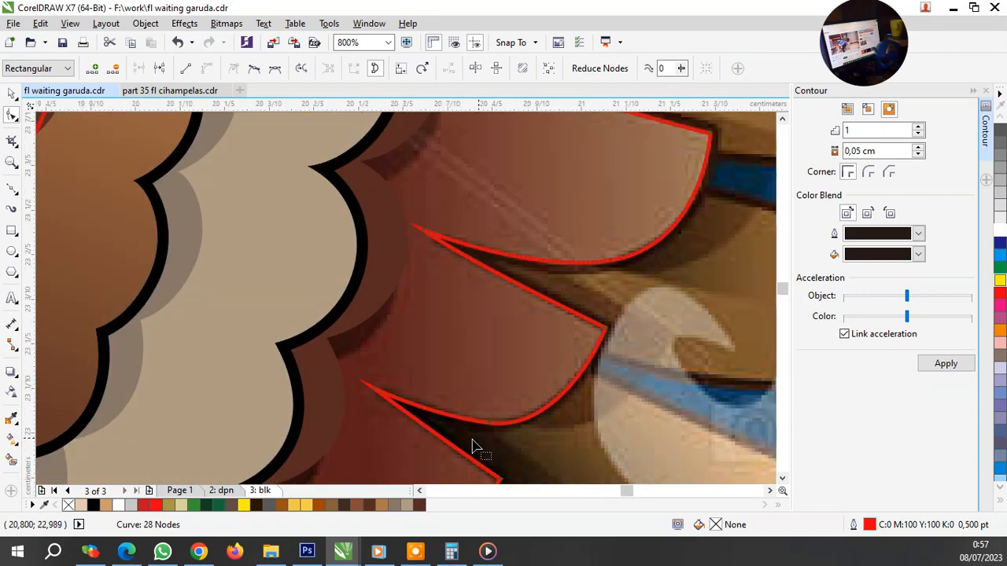
scroll(487, 440, "up", 1)
scroll(543, 292, "down", 1)
scroll(519, 310, "down", 1)
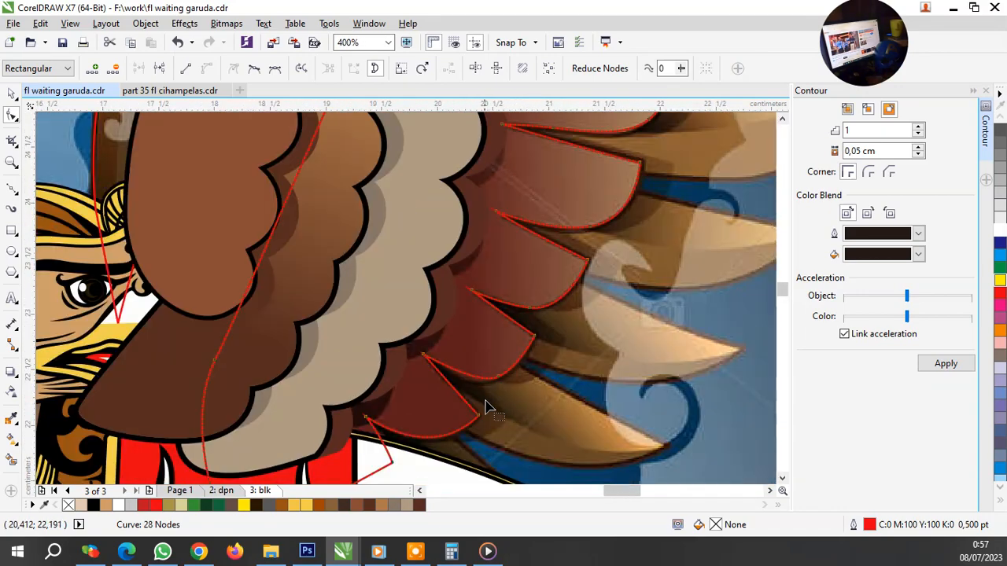
scroll(483, 405, "up", 2)
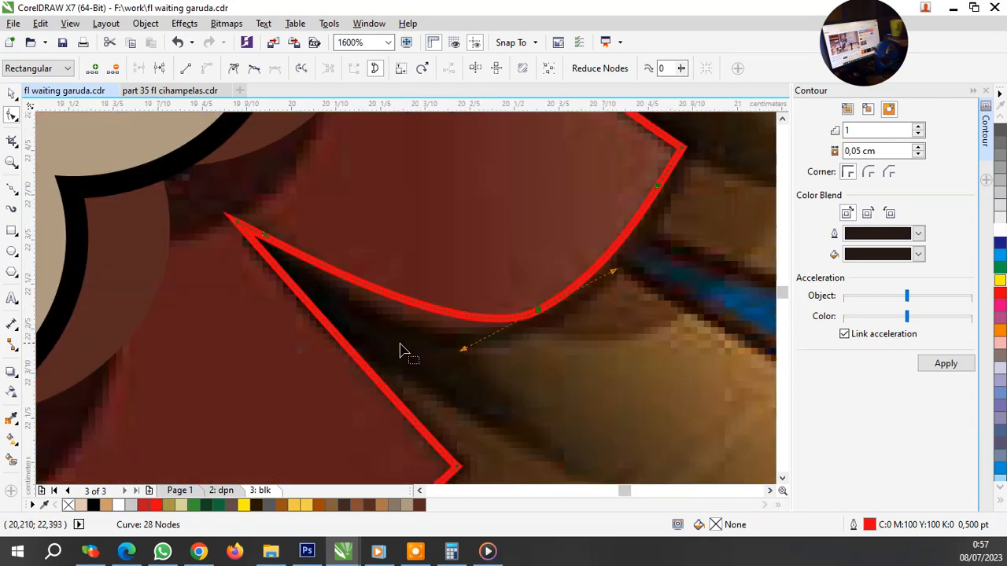
left_click_drag(267, 244, 386, 315)
scroll(487, 354, "down", 1)
scroll(393, 401, "down", 2)
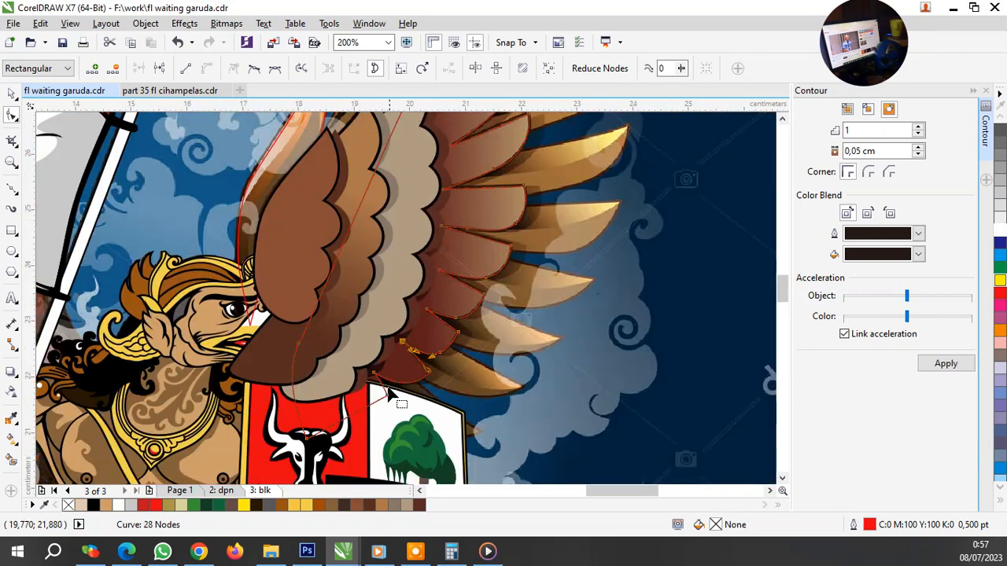
Step: Move the outline's corner below the lowest reddish-brown feather slightly outward
scroll(397, 409, "up", 3)
left_click_drag(384, 417, 424, 412)
scroll(472, 386, "down", 2)
scroll(431, 377, "down", 1)
key("space")
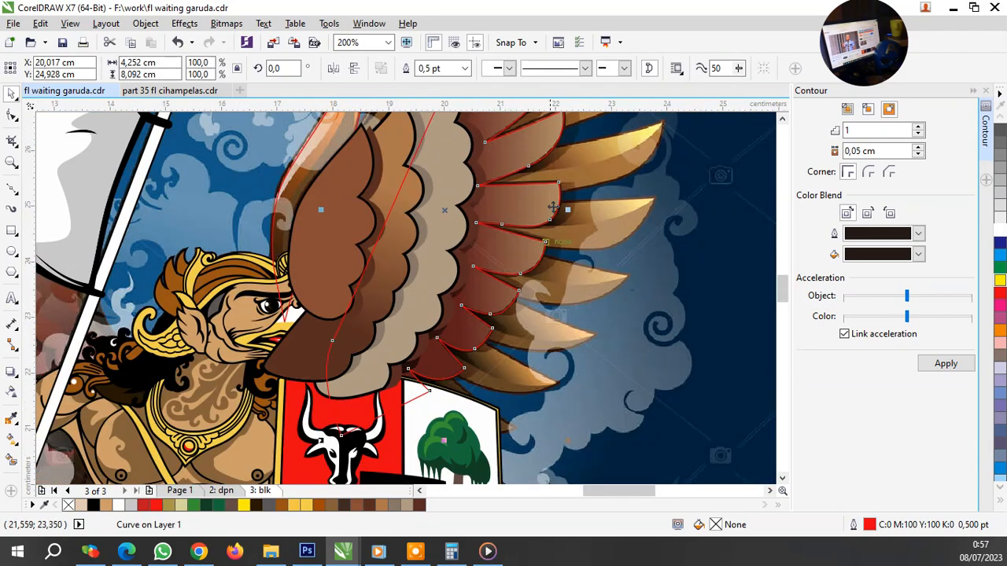
Step: Apply a one-step outside contour of 0,05 cm to the feather outline and break the contour group apart
scroll(575, 222, "up", 3)
left_click(935, 364)
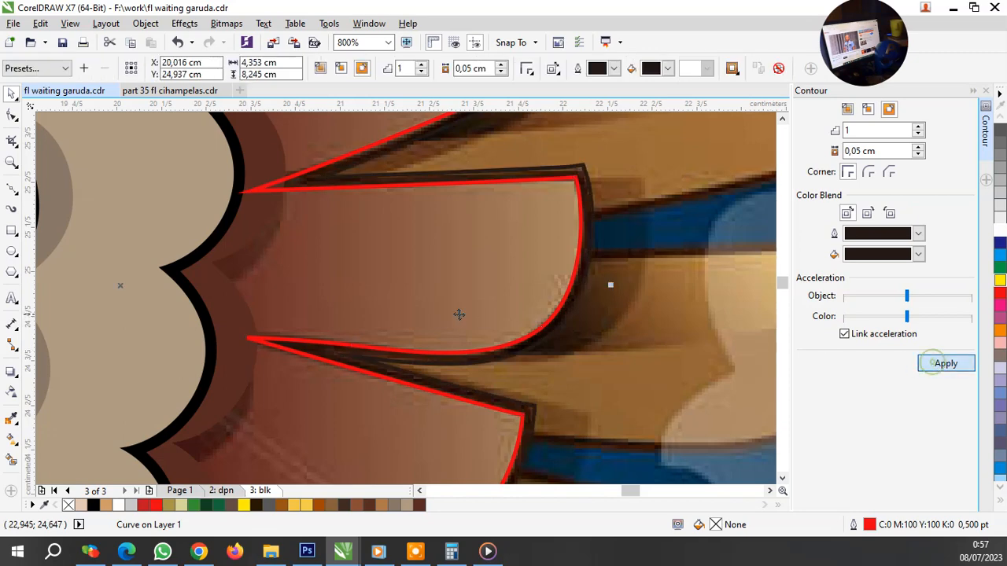
scroll(578, 177, "up", 1)
right_click(580, 170)
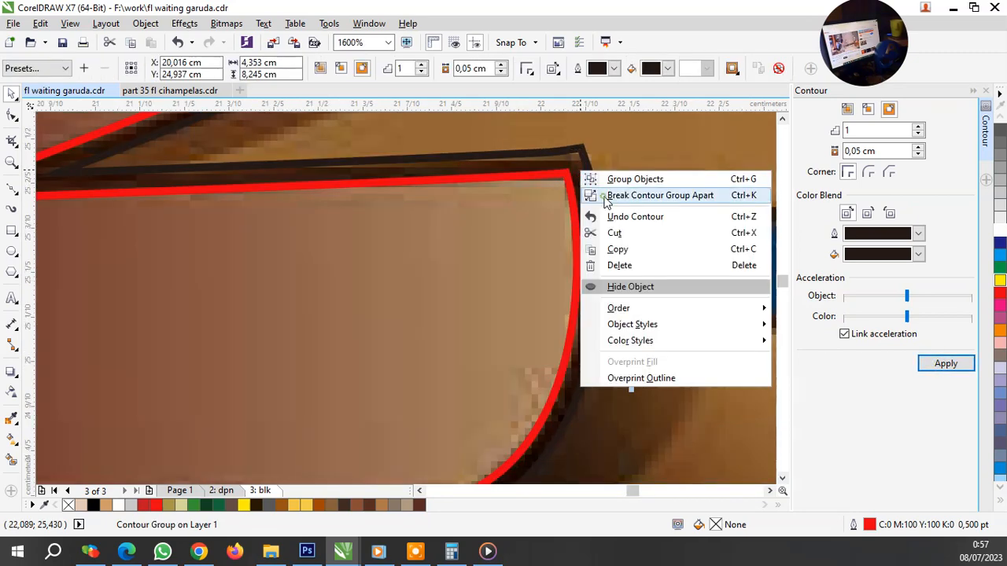
left_click(591, 195)
scroll(529, 334, "down", 1)
scroll(527, 318, "down", 3)
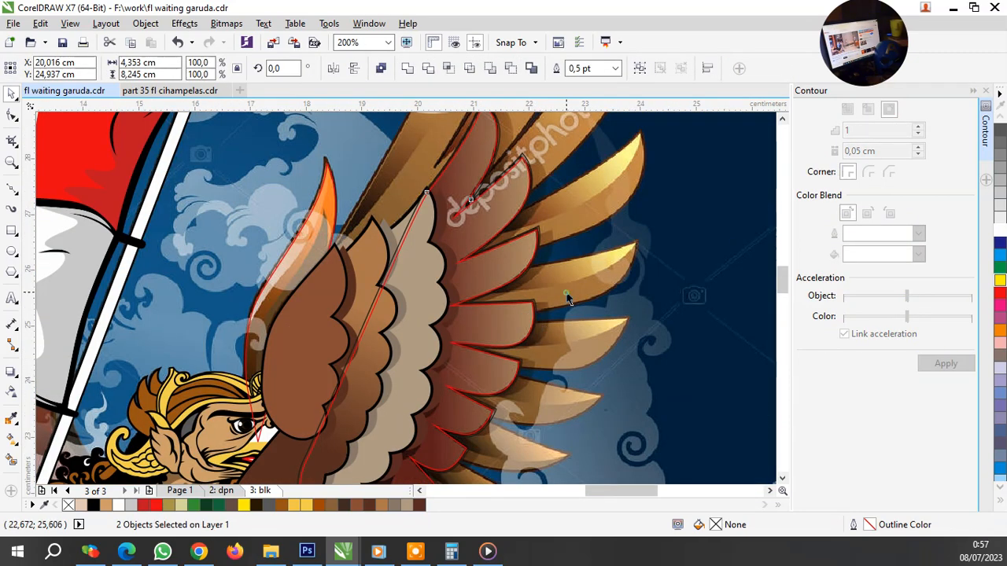
key("Escape")
scroll(527, 283, "down", 1)
scroll(524, 282, "up", 1)
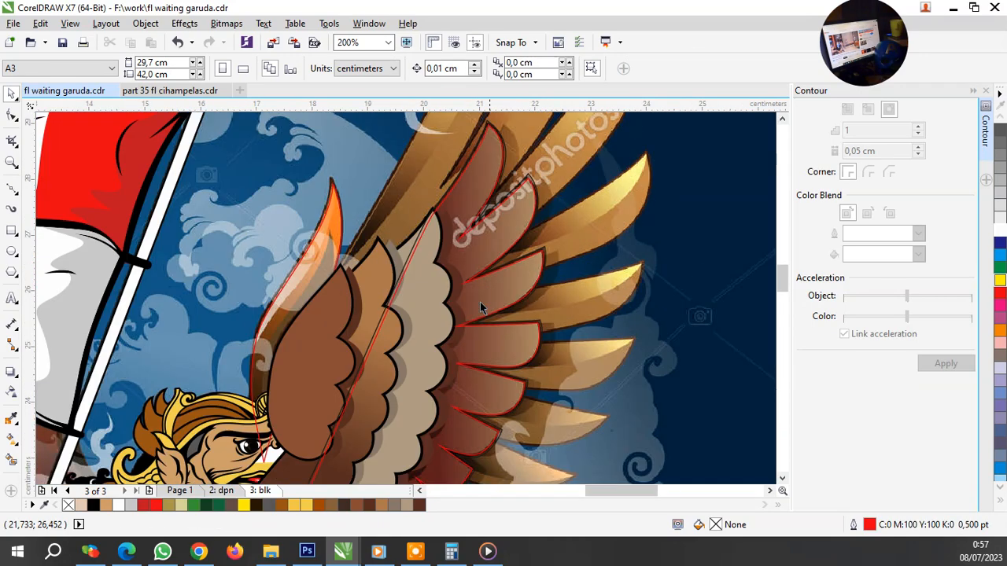
Step: Fill the closed feather outline with the light brown #A27E5E sampled from the second feather, and select the filled shape
left_click(12, 420)
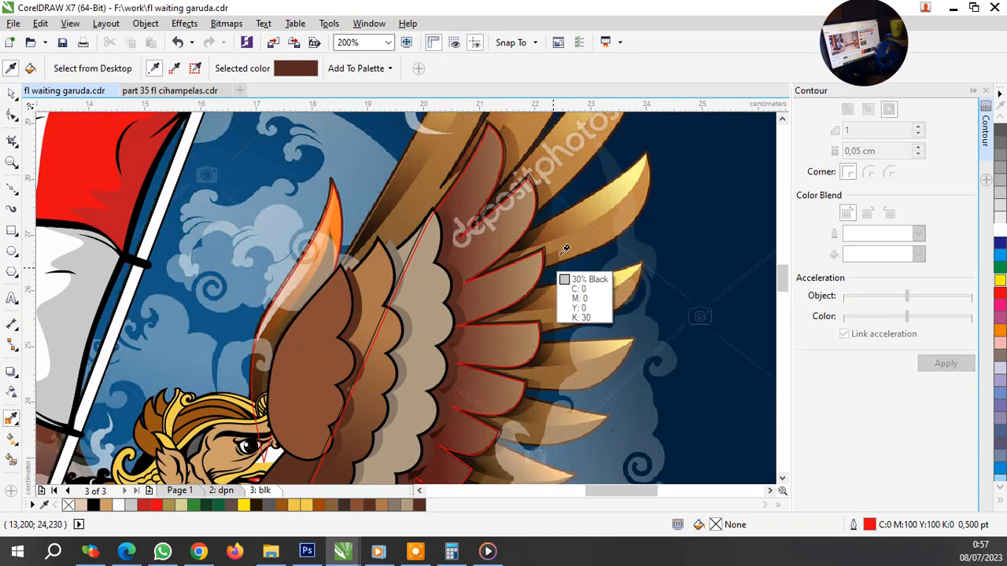
left_click(517, 209)
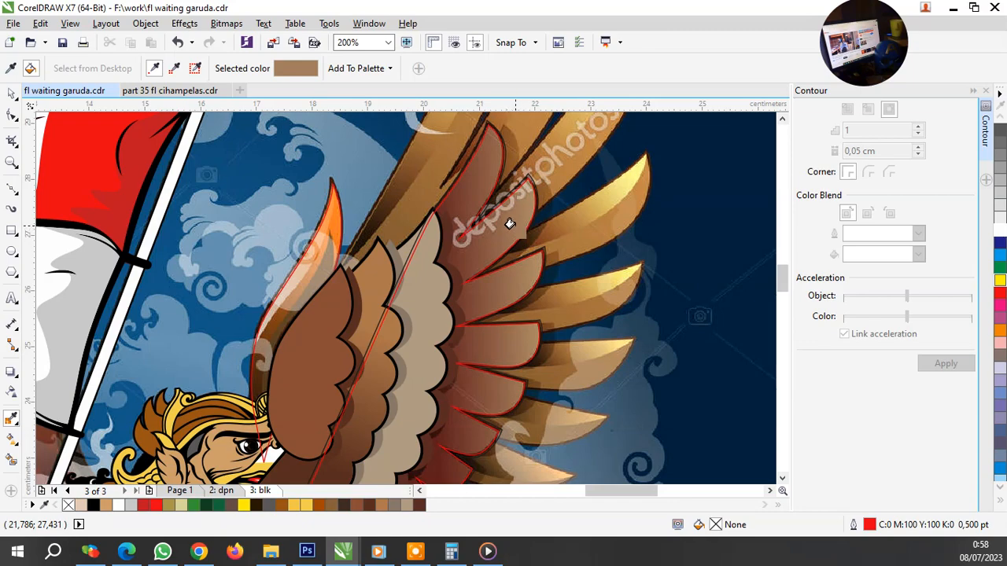
left_click(509, 224)
key("space")
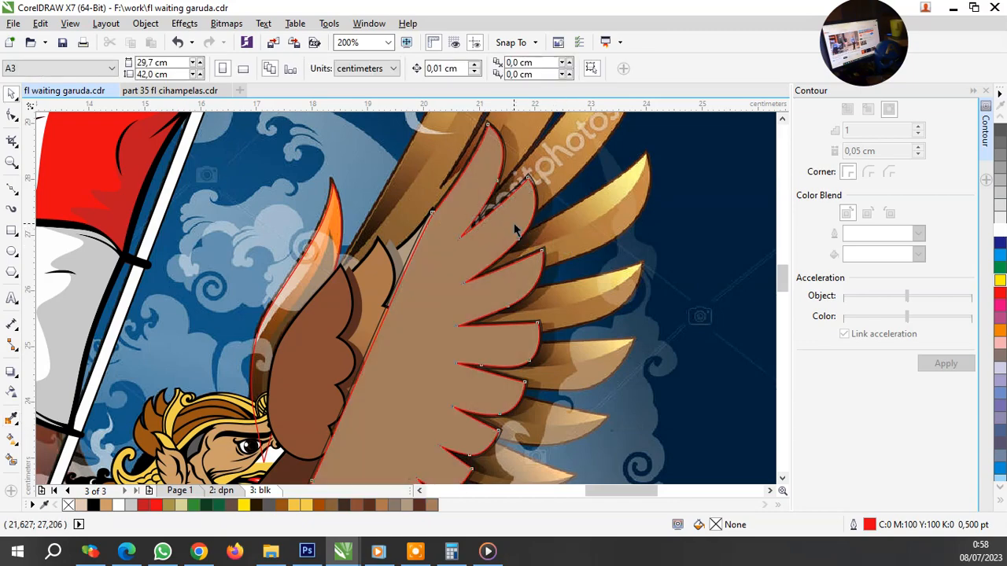
left_click(523, 227)
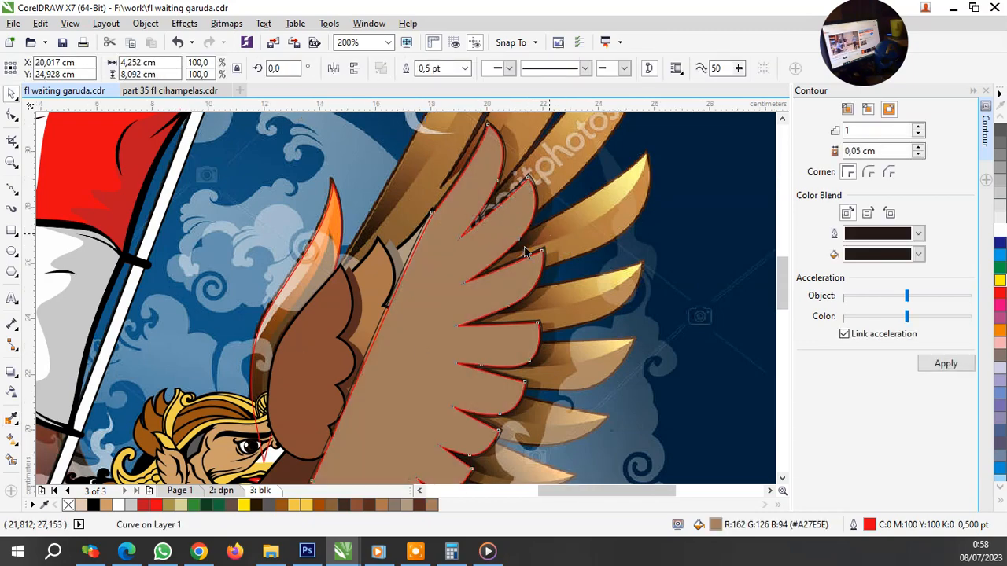
Step: Fill the feather shape with the dark red #5D1D1B sampled from the reddish feathers of the opposite wing below the flag
scroll(524, 246, "down", 3)
scroll(373, 290, "up", 3)
key("i")
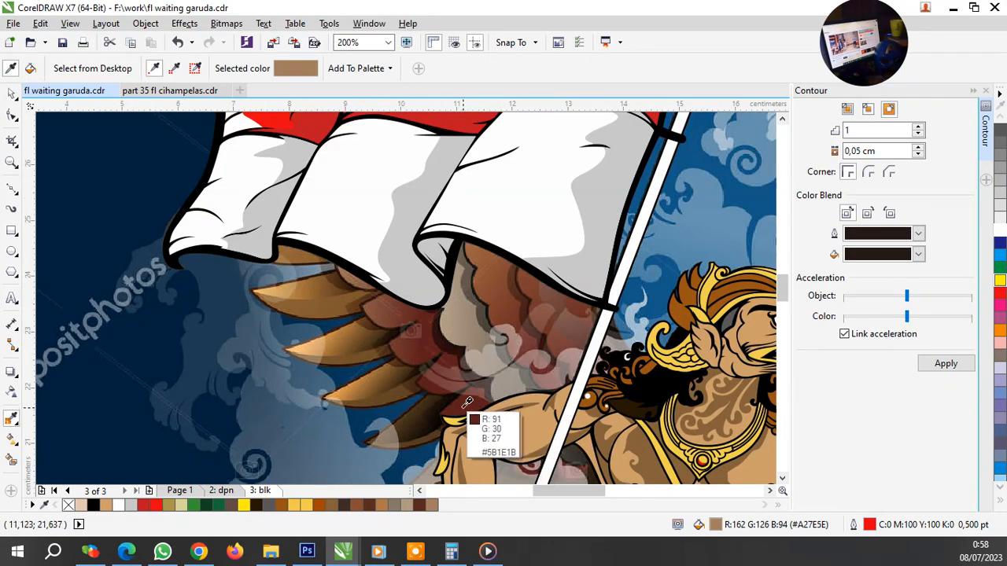
scroll(467, 402, "down", 2)
scroll(695, 372, "up", 2)
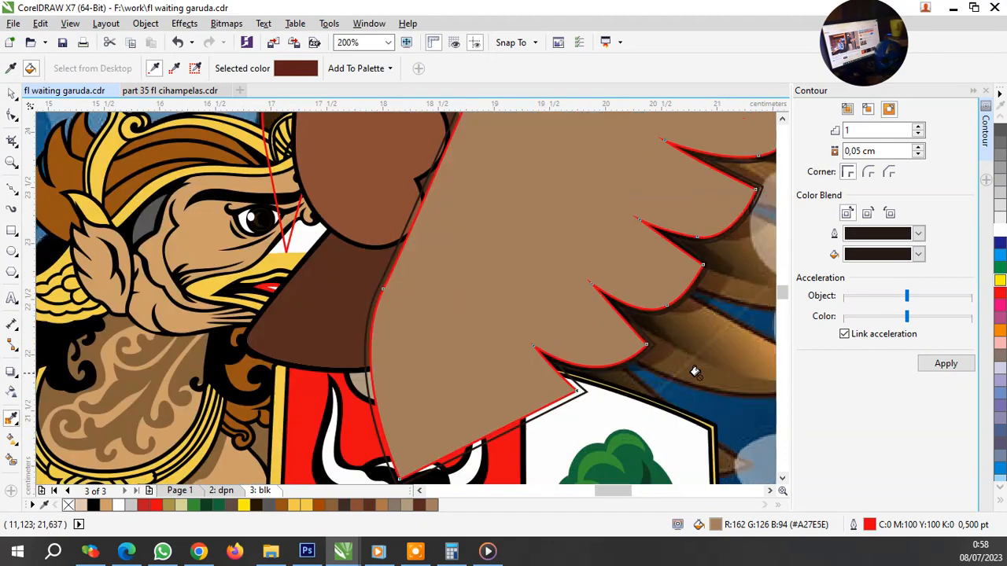
left_click(595, 346)
scroll(602, 346, "down", 2)
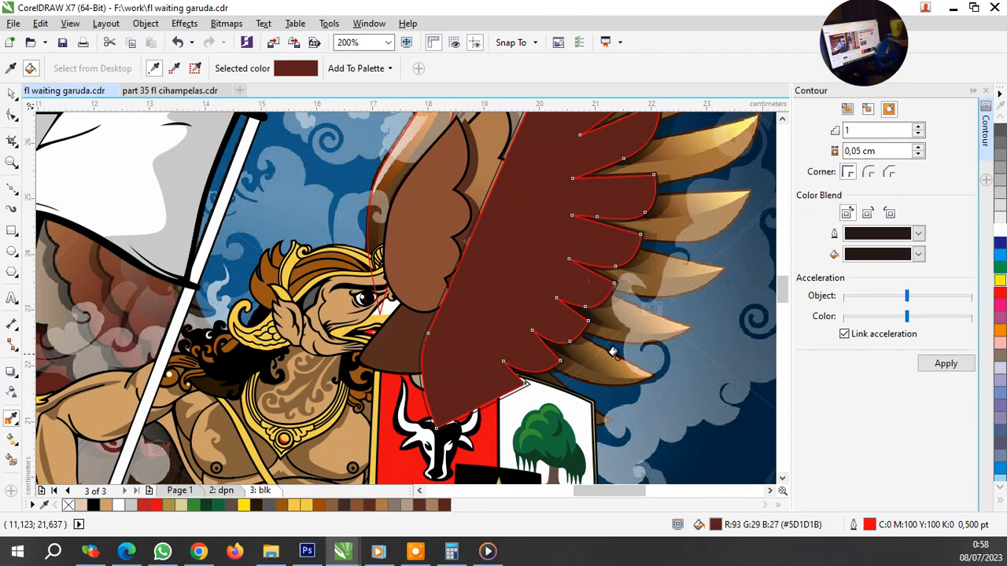
key("space")
key("Escape")
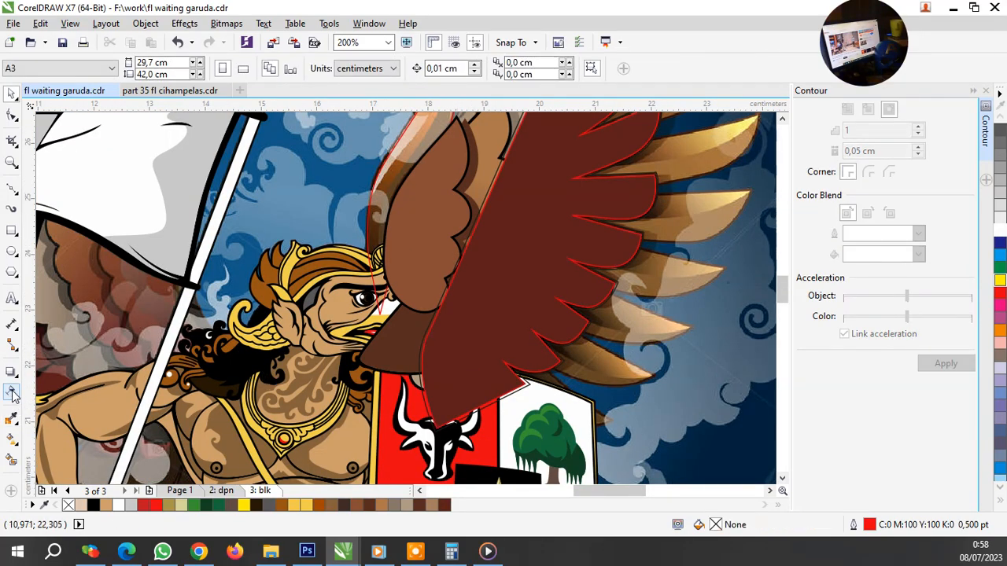
Step: Try to apply a transparency across the feather layers, and undo back to the light brown fill
left_click(12, 396)
scroll(498, 281, "down", 2)
scroll(497, 281, "up", 2)
left_click(584, 296)
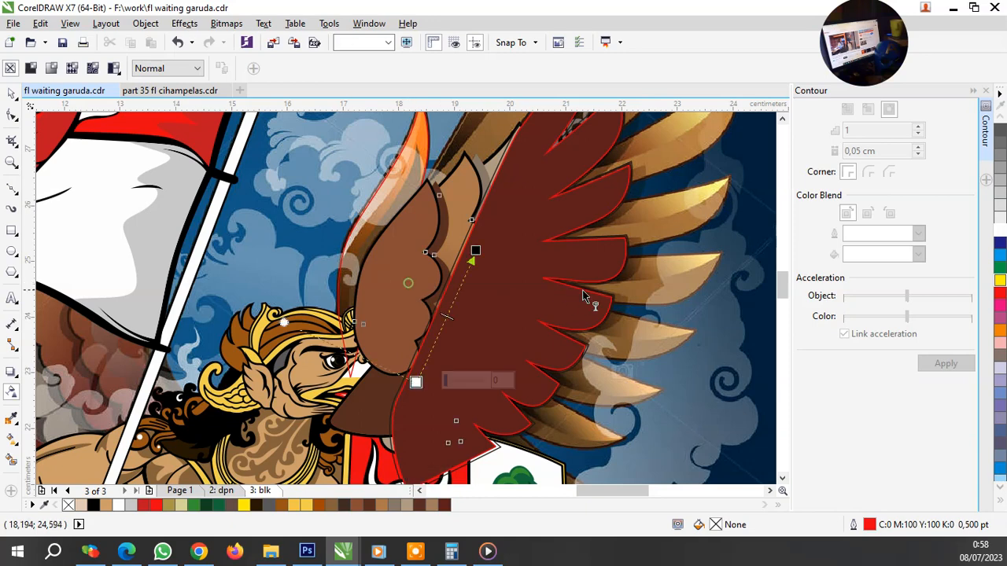
left_click_drag(390, 303, 556, 315)
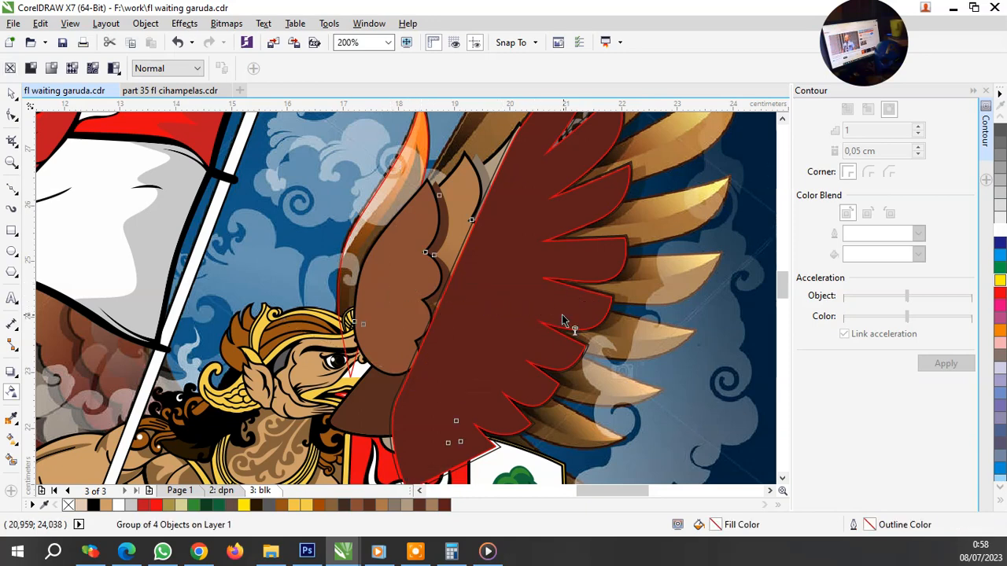
key("ctrl+z")
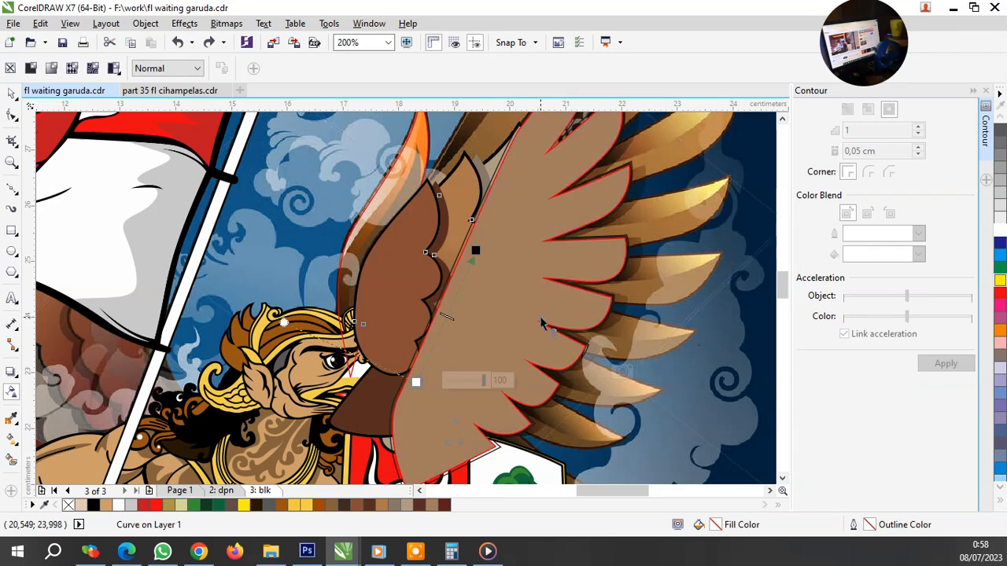
Step: Place a duplicate of the light brown feather shape beside the original and undo it
key("space")
left_click(653, 326)
left_click_drag(504, 284, 590, 317)
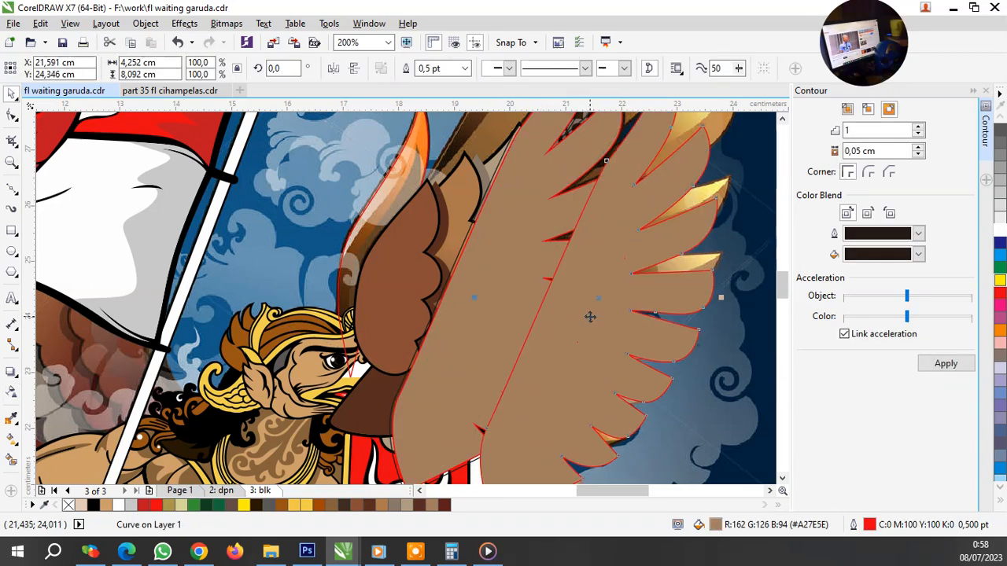
key("ctrl+z")
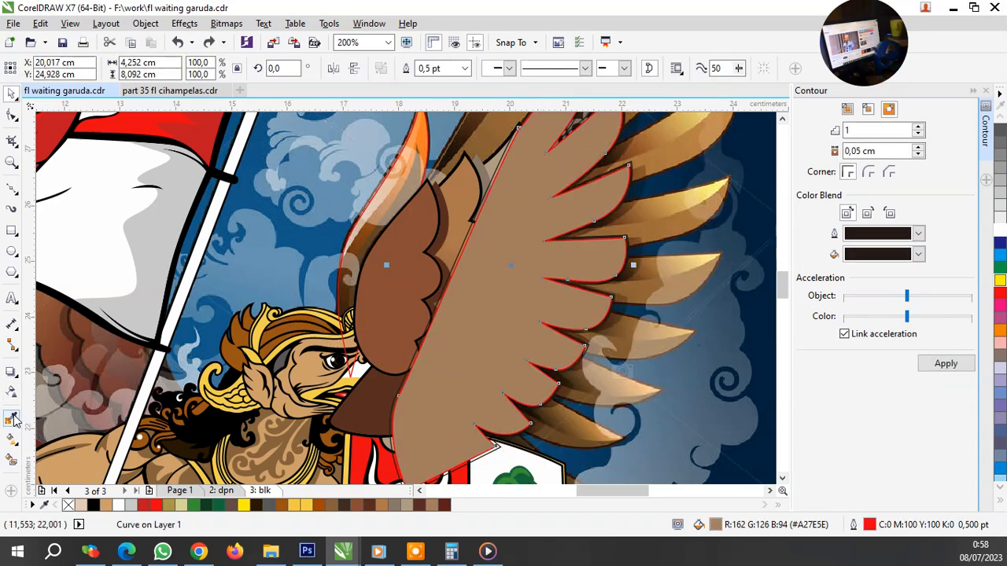
Step: Refill the light brown feather shape with the sampled dark red #5D1D1B
left_click(13, 420)
left_click(477, 356)
key("space")
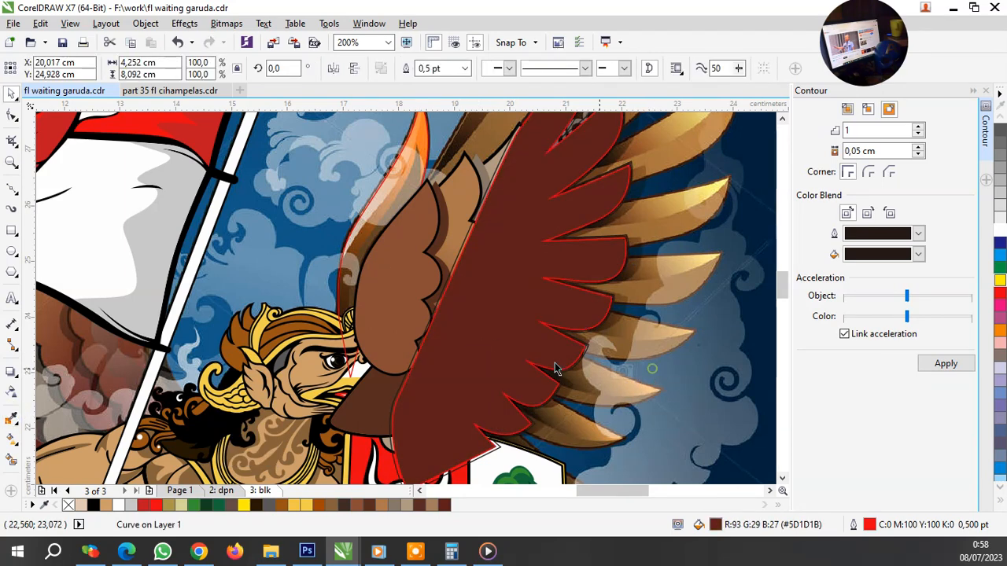
key("F10")
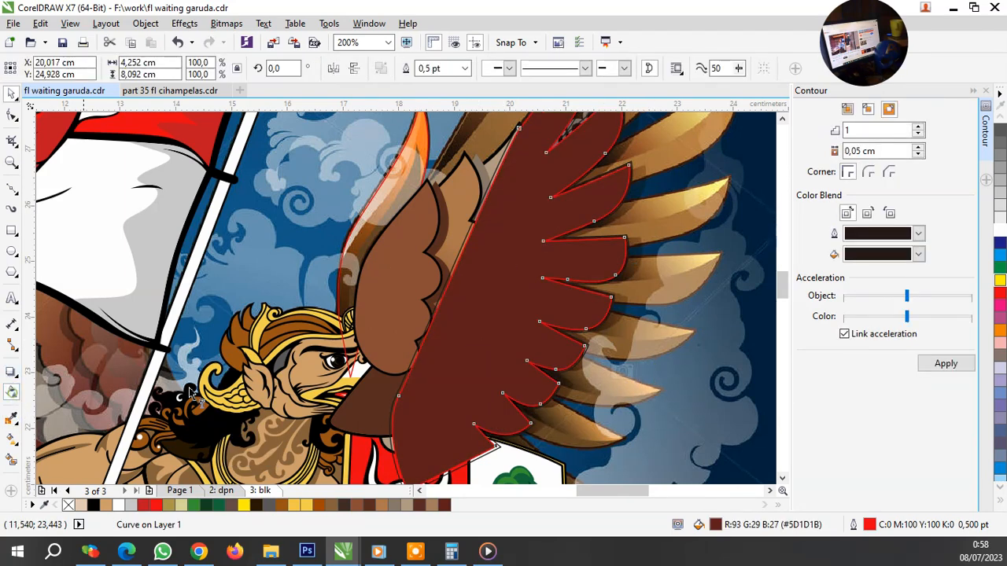
Step: Fade the dark red feather shape toward the feather tips with a linear transparency, and fill its outer contour with black sampled from the neighbouring feather outline
left_click_drag(463, 345, 618, 314)
key("space")
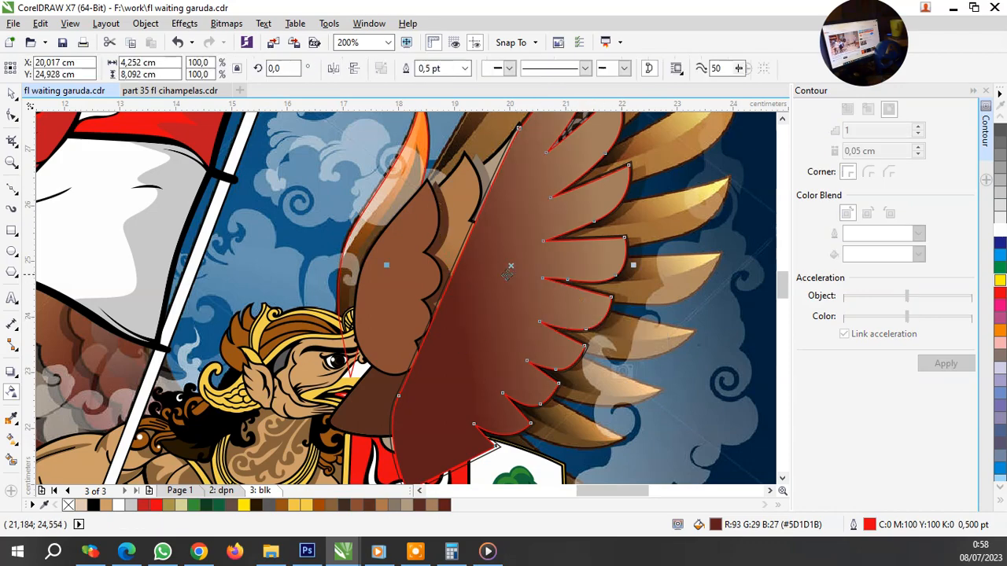
scroll(432, 284, "up", 3)
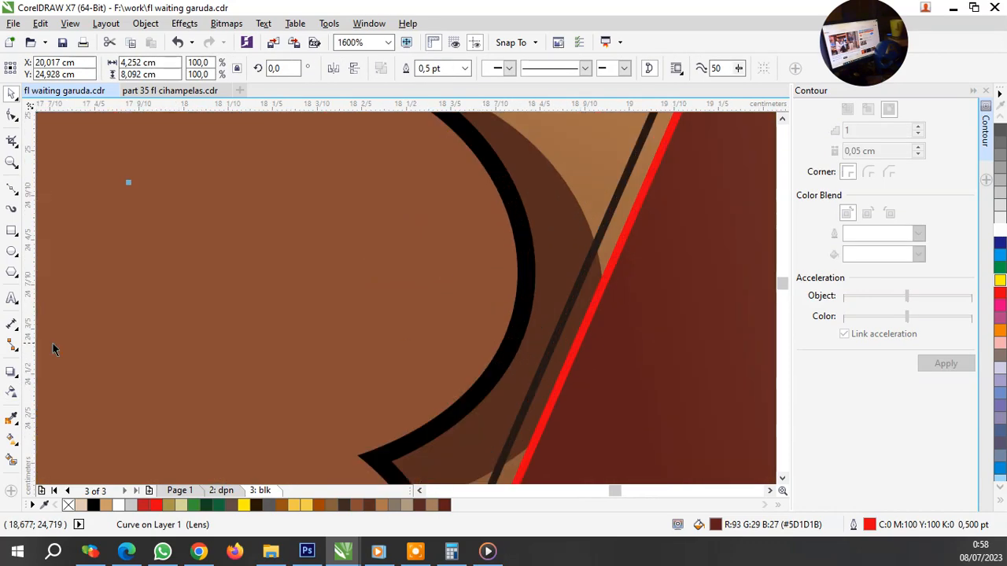
left_click(11, 418)
left_click(524, 225)
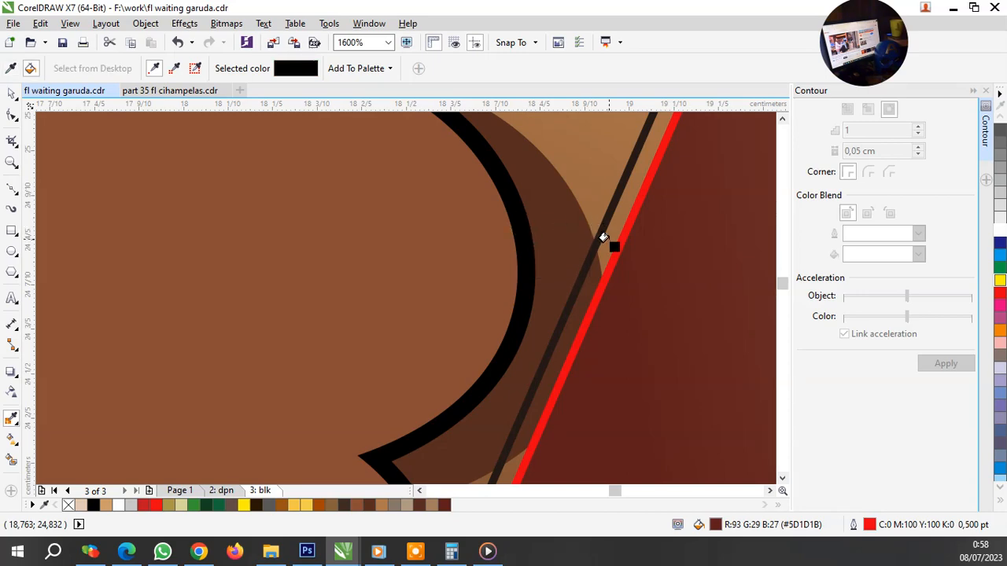
scroll(603, 237, "down", 6)
key("space")
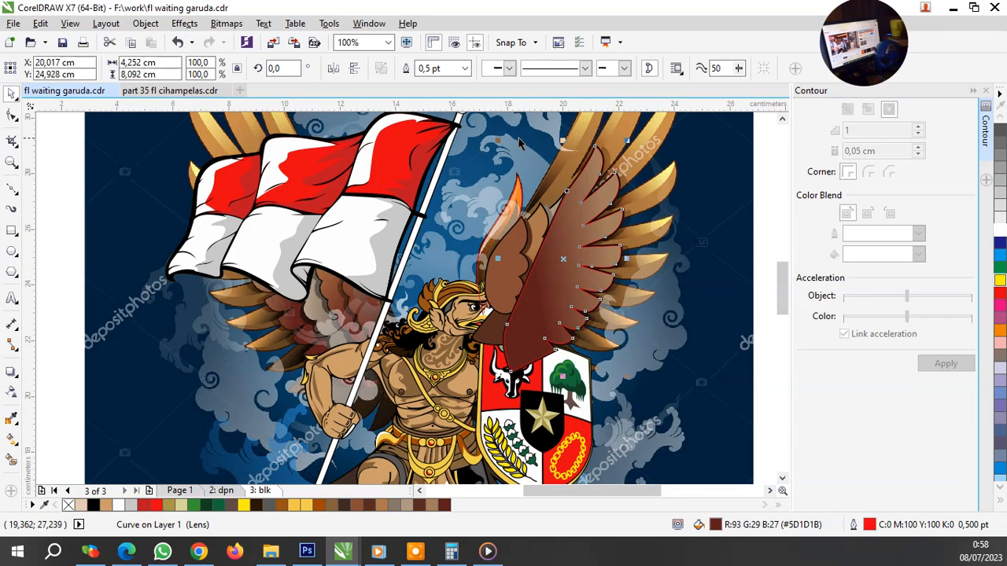
Step: Select the reddish-brown feather shape together with its contour and inner detail, and order them behind the lighter feather layers
left_click(519, 141)
left_click_drag(585, 314, 690, 400)
scroll(597, 199, "up", 1)
right_click(597, 182)
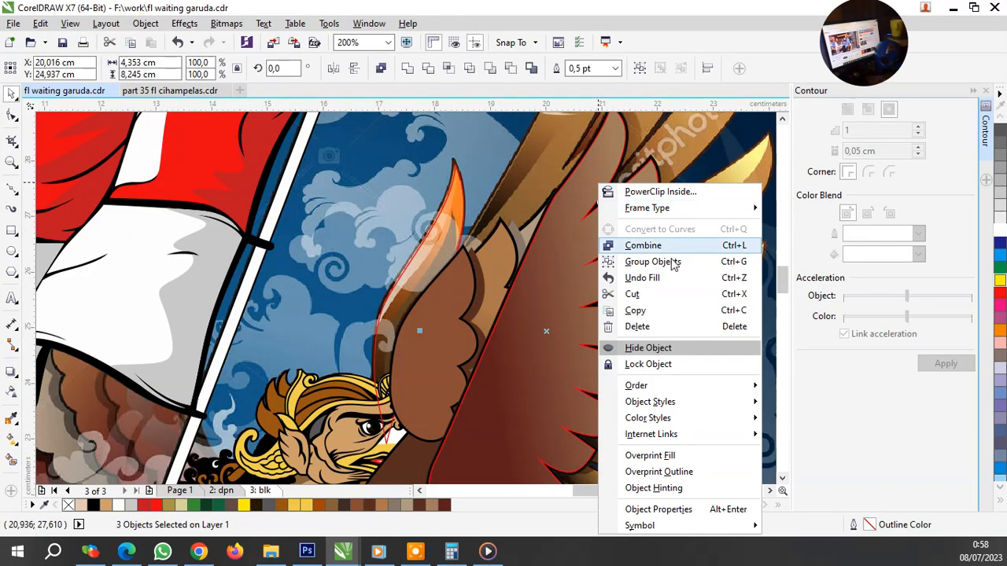
mouse_move(713, 385)
left_click(795, 506)
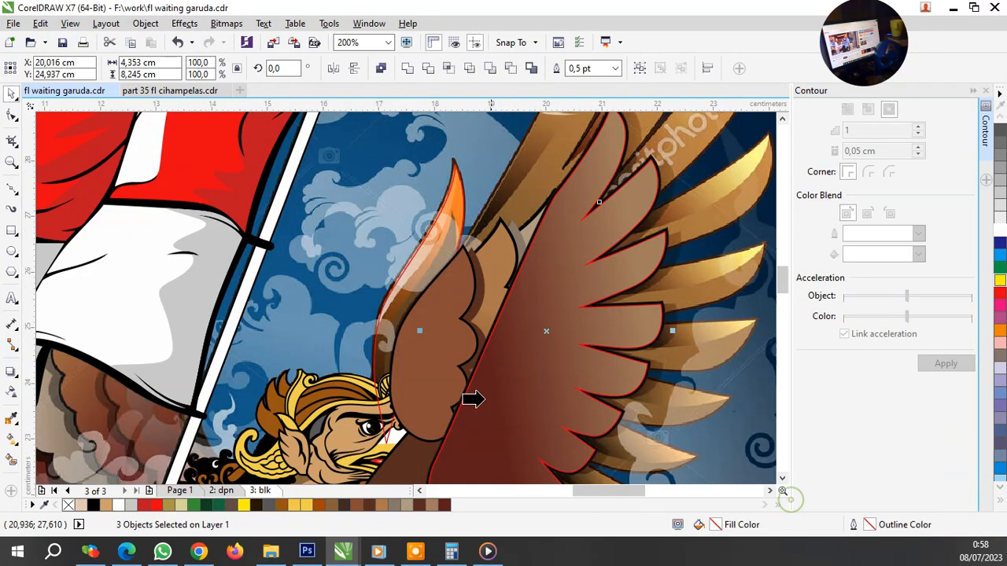
left_click(431, 358)
scroll(438, 361, "down", 1)
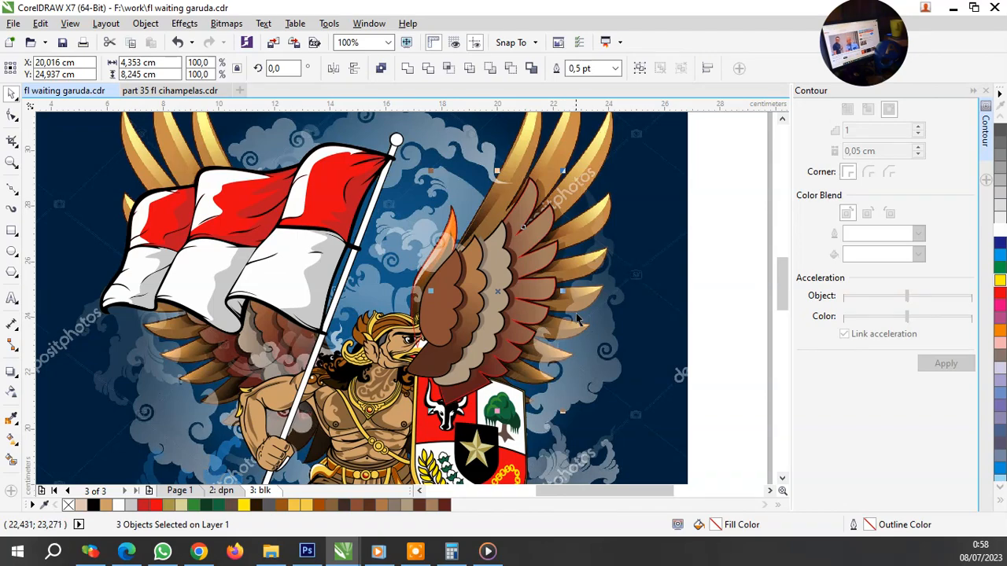
Step: Group the three reddish-brown feather objects and remove the group's outline colour
key("ctrl+g")
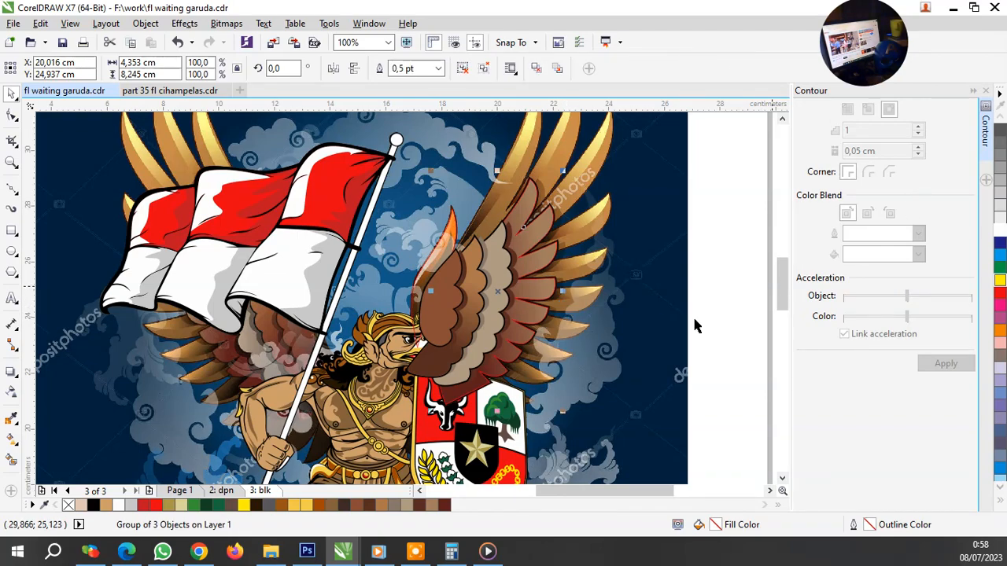
left_click(69, 505)
key("Escape")
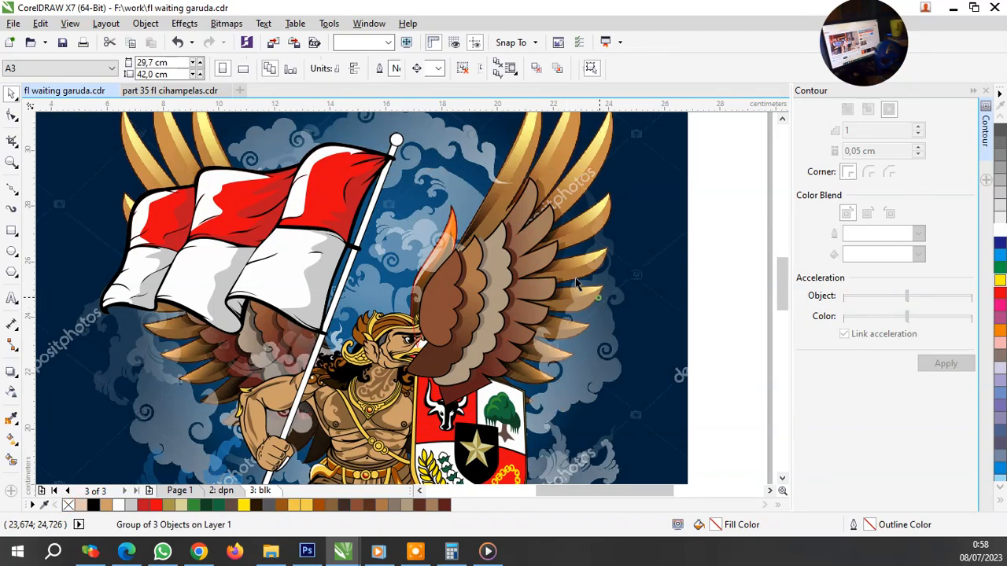
Step: Group the reddish-brown feathers with the inner feather layers of the same wing
scroll(494, 222, "up", 1)
left_click(508, 273)
left_click(559, 198, "shift")
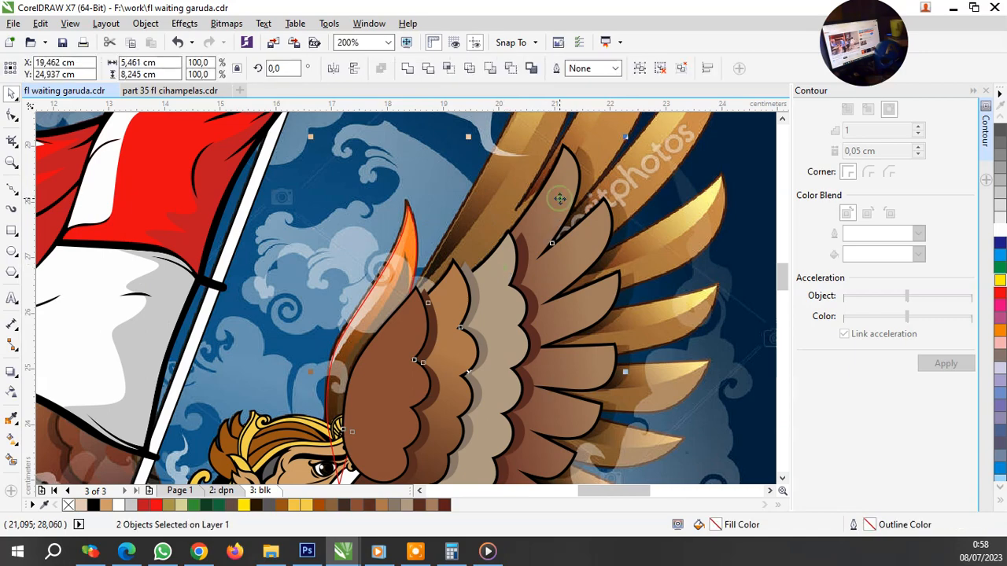
key("ctrl+g")
scroll(557, 235, "down", 1)
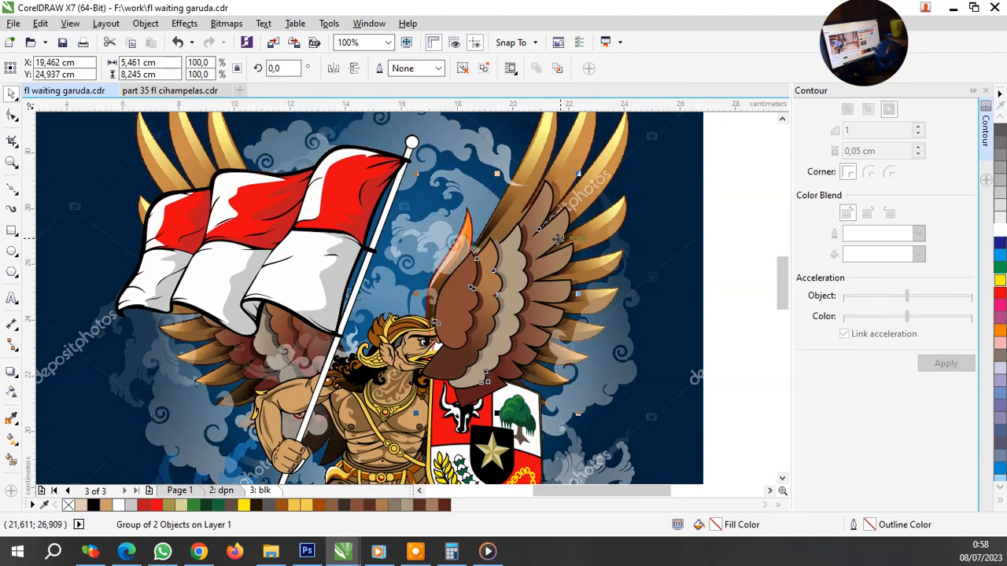
Step: Break apart the contour group of the narrow orange feather at the wing's front edge
scroll(454, 295, "up", 1)
scroll(448, 245, "up", 1)
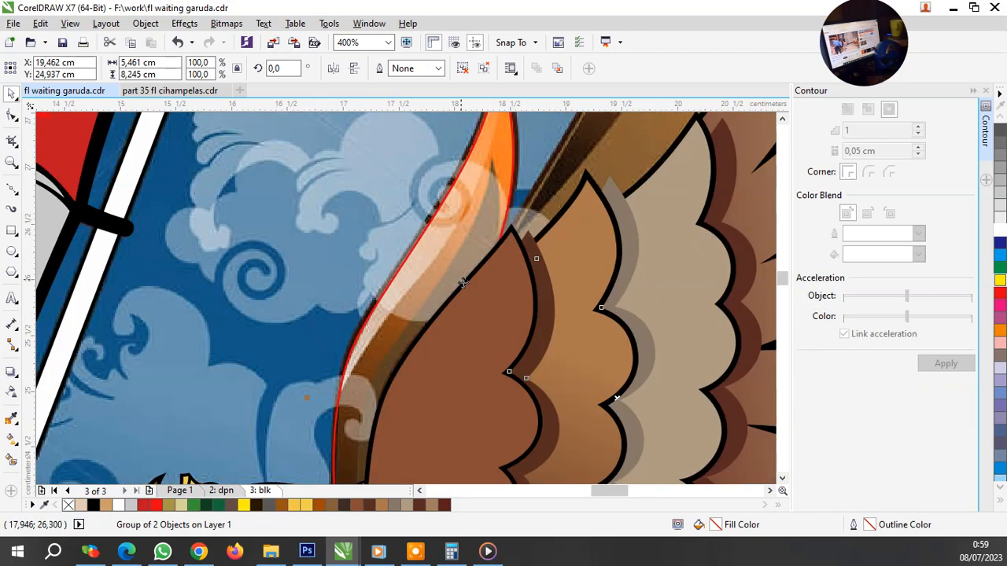
scroll(464, 283, "down", 1)
scroll(480, 213, "up", 1)
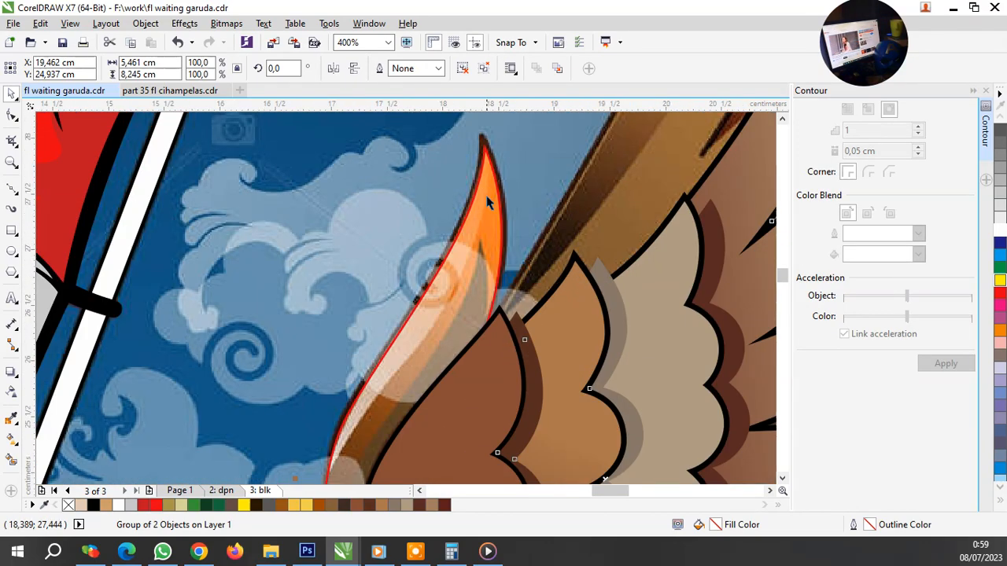
left_click(477, 210, "ctrl")
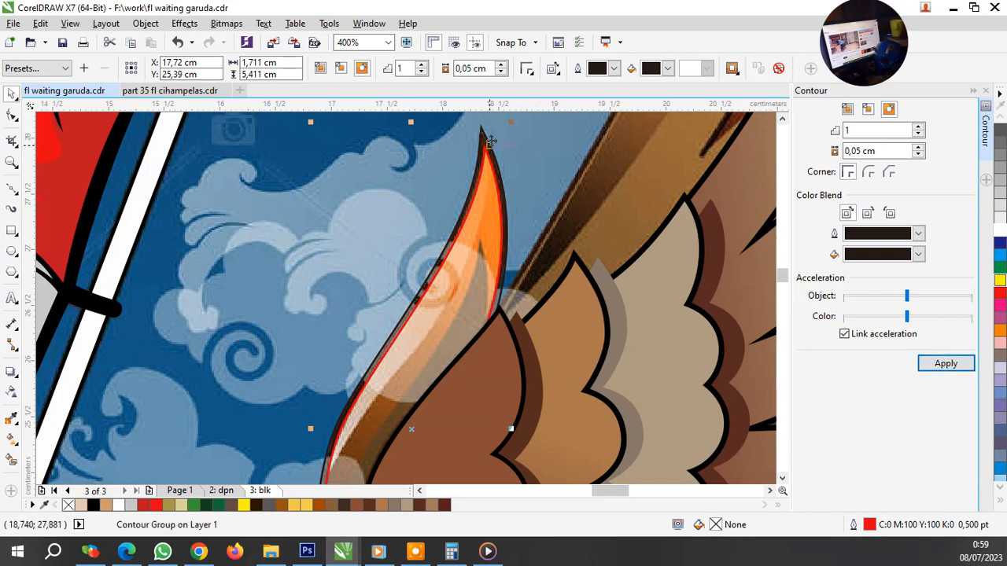
scroll(477, 134, "up", 2)
right_click(453, 121)
left_click(537, 171)
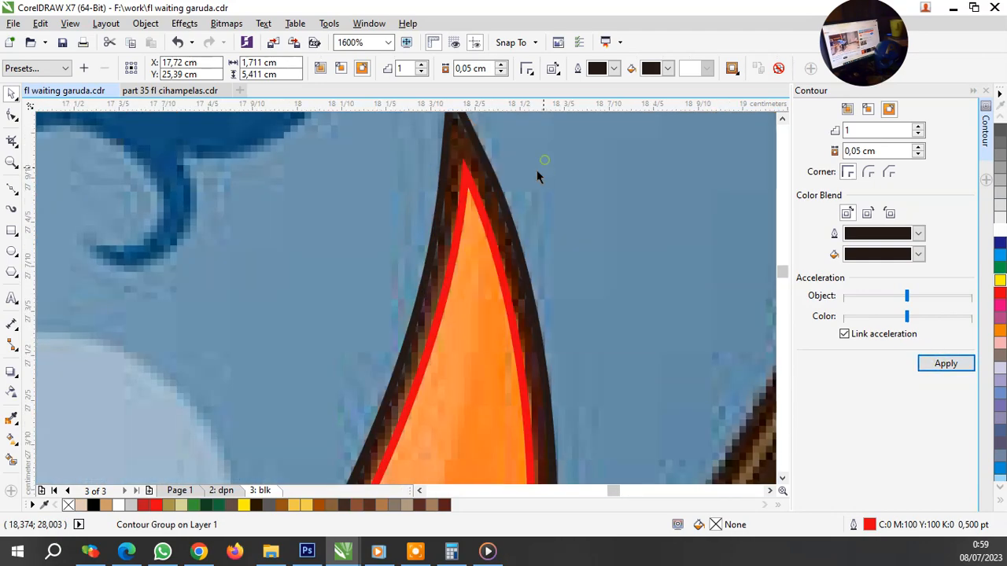
scroll(496, 228, "down", 3)
scroll(485, 298, "up", 1)
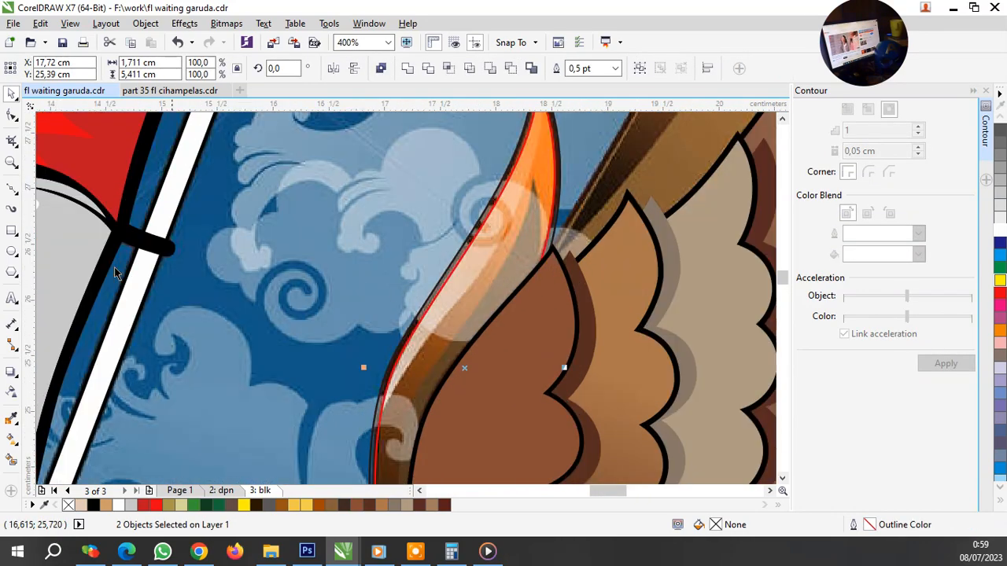
left_click(12, 189)
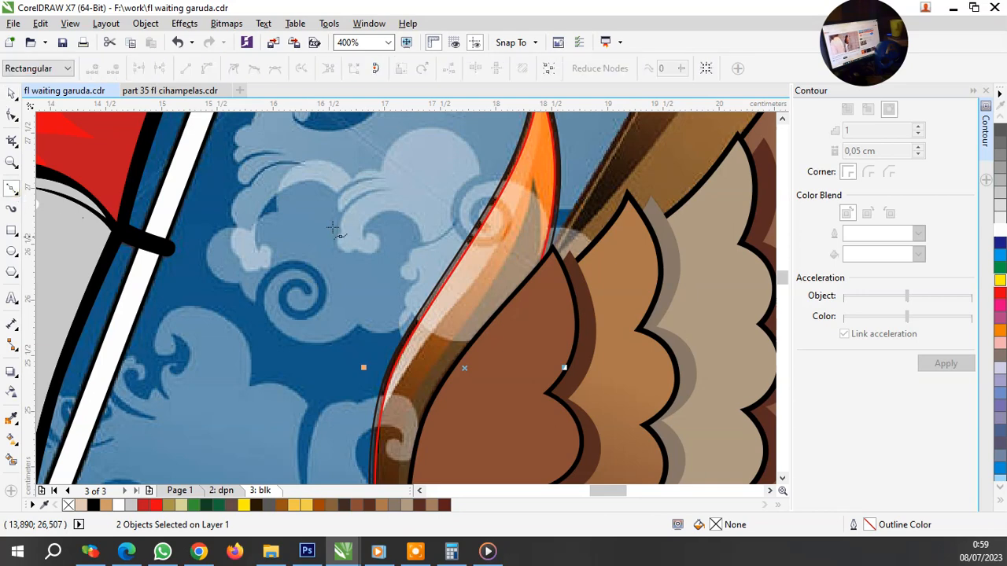
left_click(13, 93)
mouse_move(477, 271)
left_mouse_down()
mouse_move(488, 285)
mouse_move(493, 257)
left_mouse_up()
right_click(491, 237)
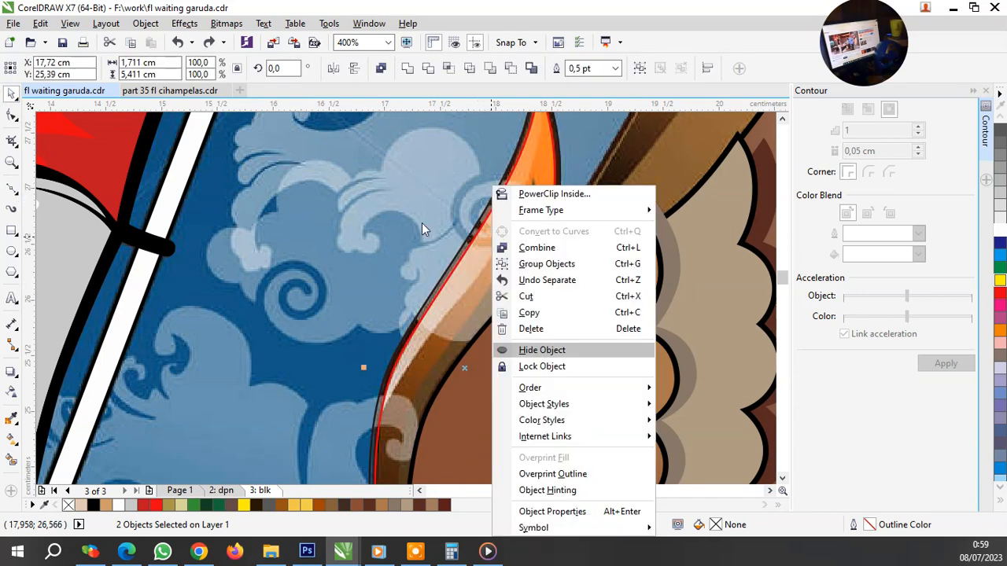
key("Escape")
scroll(491, 232, "up", 3)
right_click(490, 230)
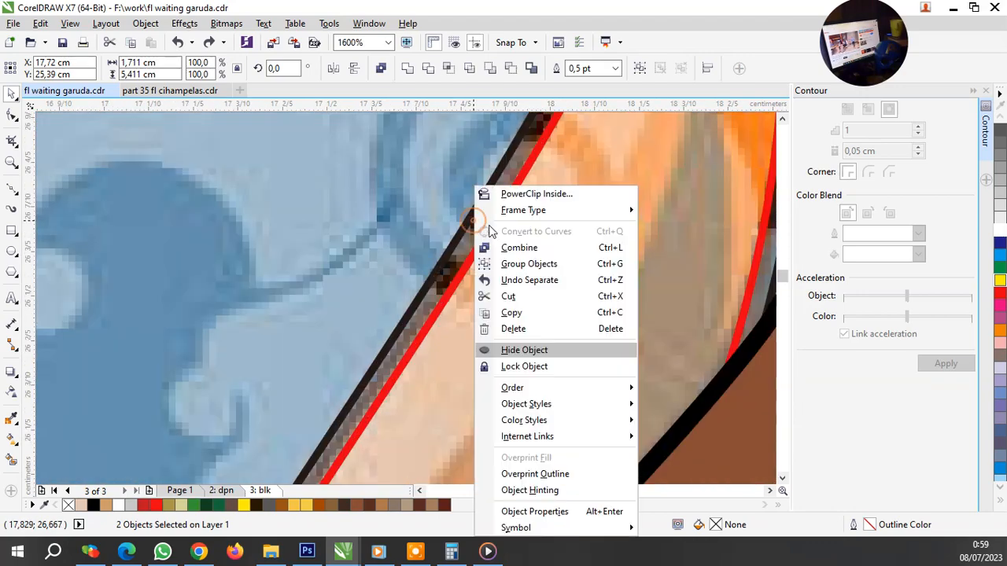
Step: Select only the inner red curve of the narrow orange feather
left_click(424, 232)
scroll(472, 275, "down", 2)
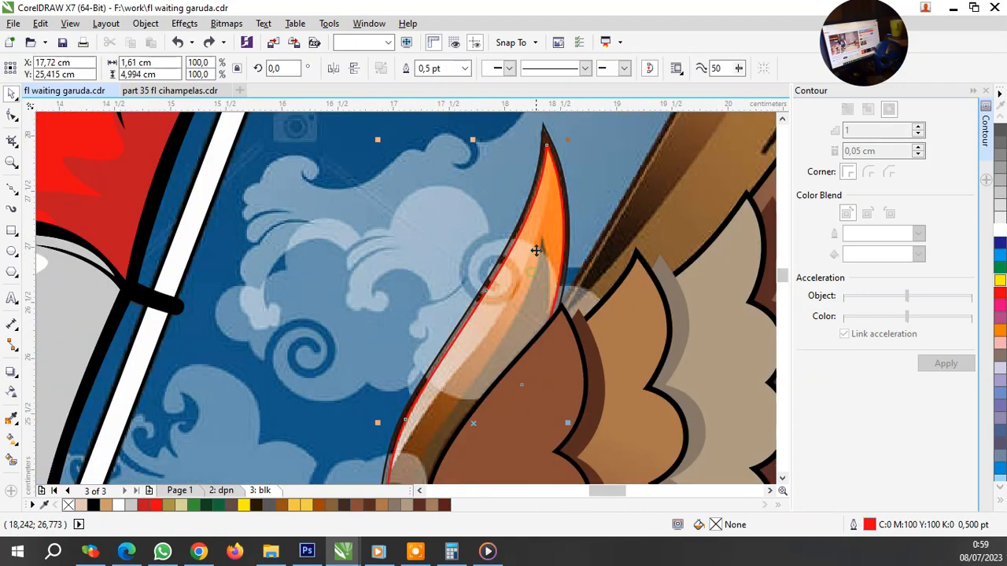
Step: Duplicate the red outline curve of the orange feather and place the copy slightly lower inside the feather
left_click(452, 273)
left_click(543, 254)
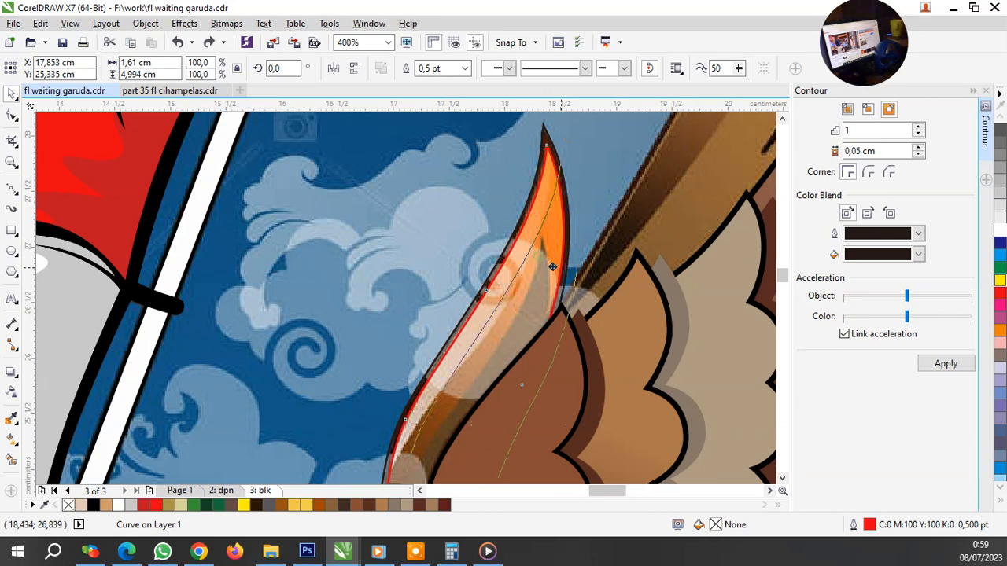
left_click_drag(536, 292, 540, 290)
scroll(540, 290, "down", 1)
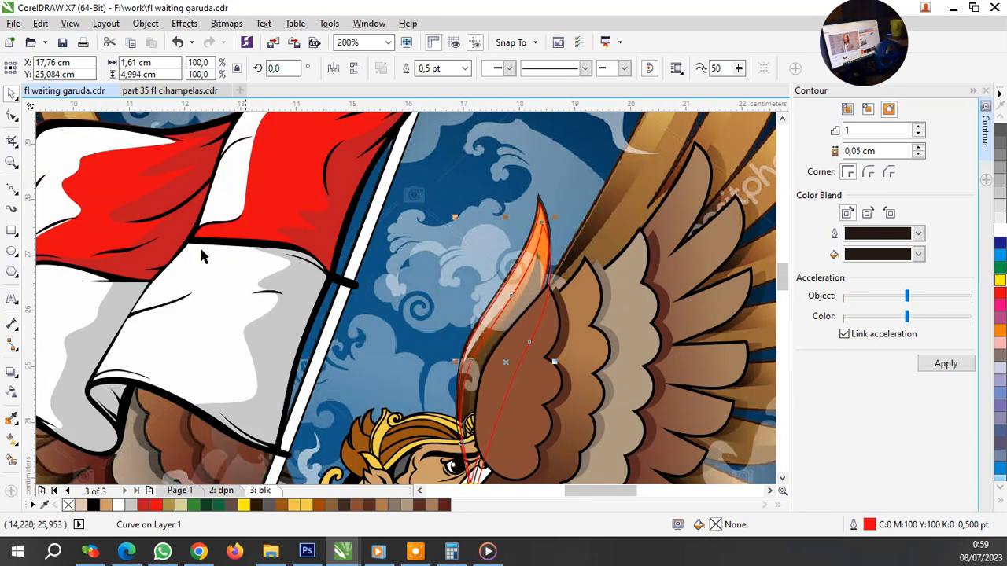
Step: Delete one node from the copied curve and reshape its left edge to follow the feather's inner orange shading
left_click(13, 116)
left_click_drag(481, 396, 484, 398)
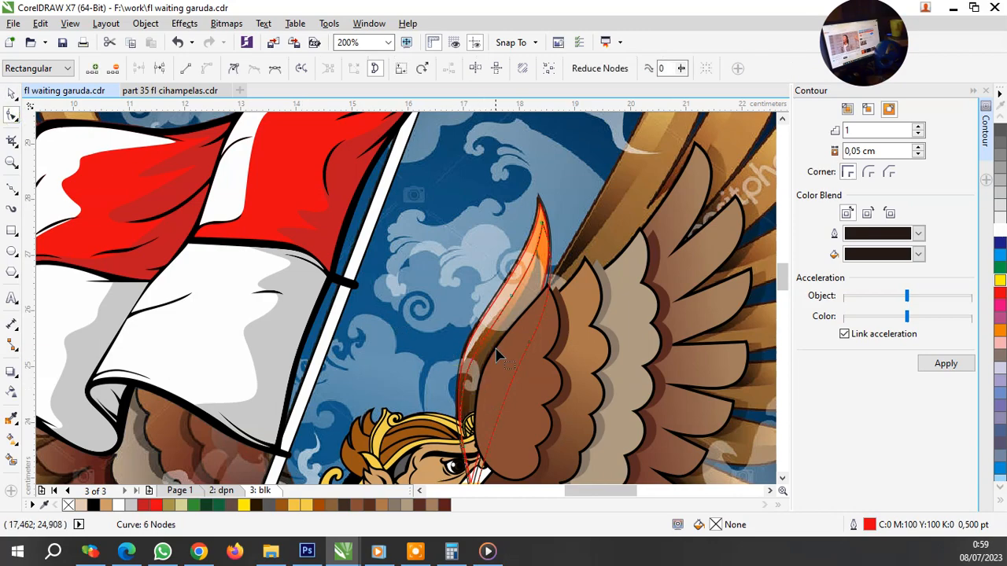
key("Delete")
scroll(482, 342, "up", 2)
left_click(600, 179)
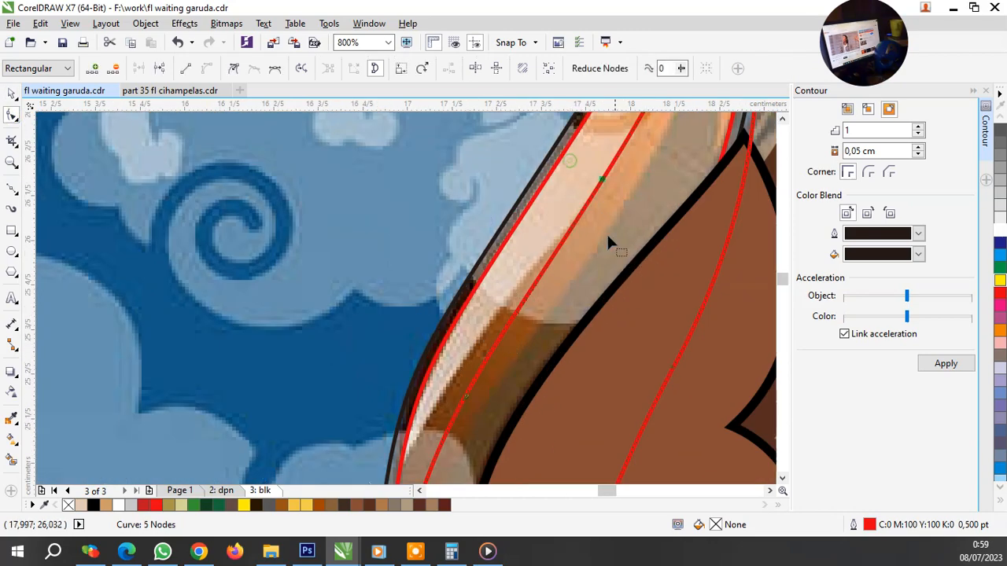
left_click(465, 406)
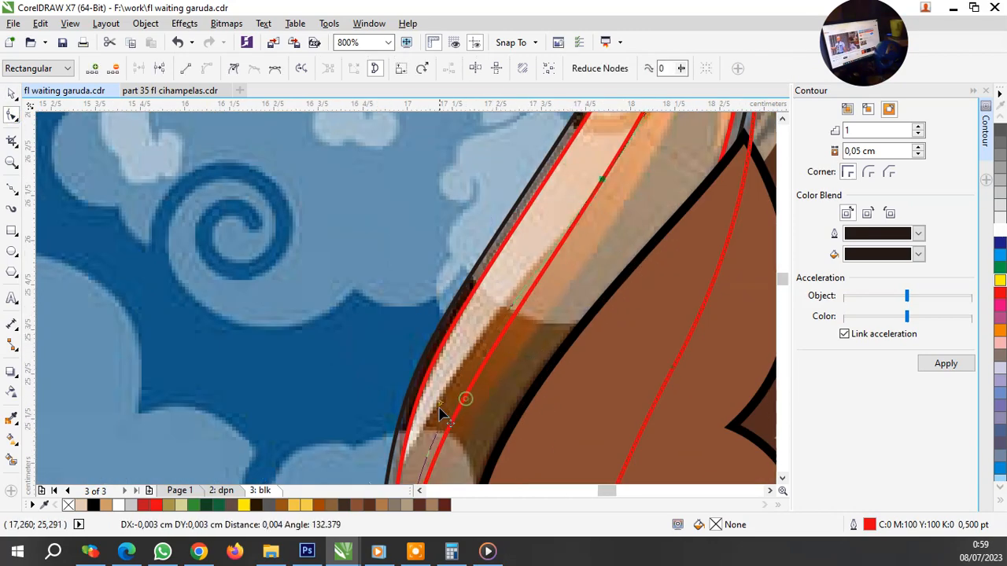
scroll(433, 417, "down", 2)
scroll(507, 309, "up", 2)
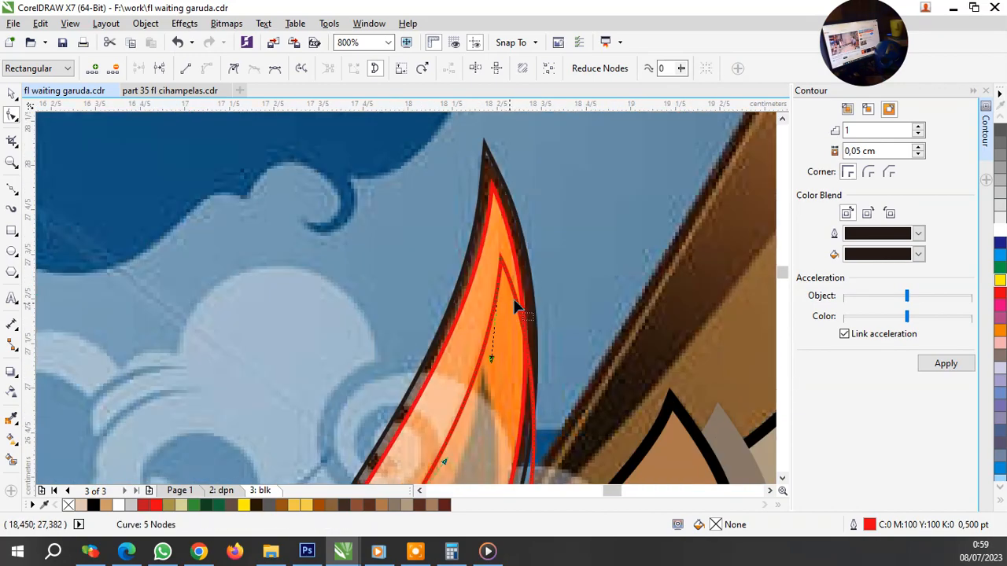
scroll(507, 268, "down", 2)
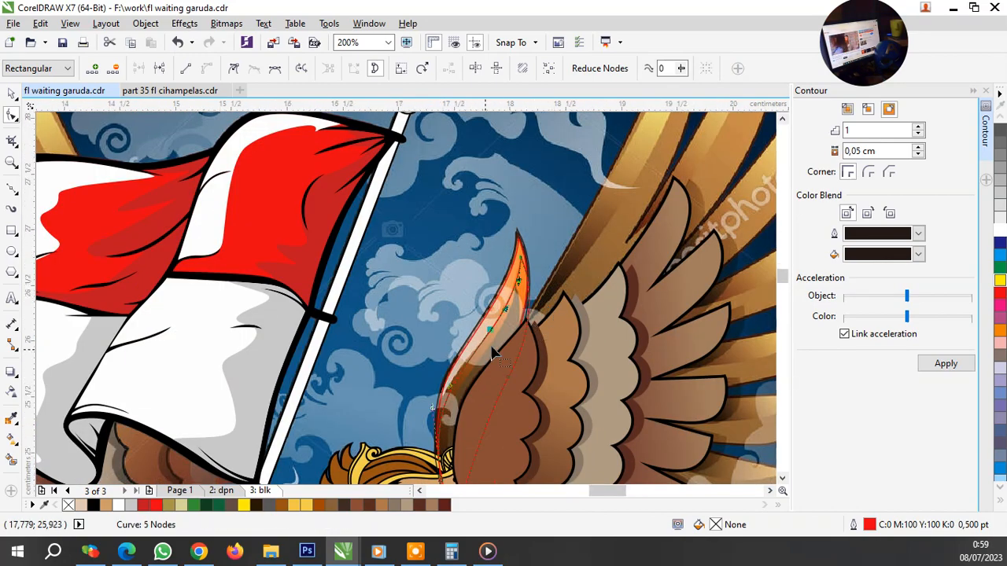
scroll(512, 328, "up", 1)
Step: Duplicate the reshaped curve downward to mark the edge of the feather's innermost grey-brown shade
key("space")
left_click_drag(549, 238, 537, 297)
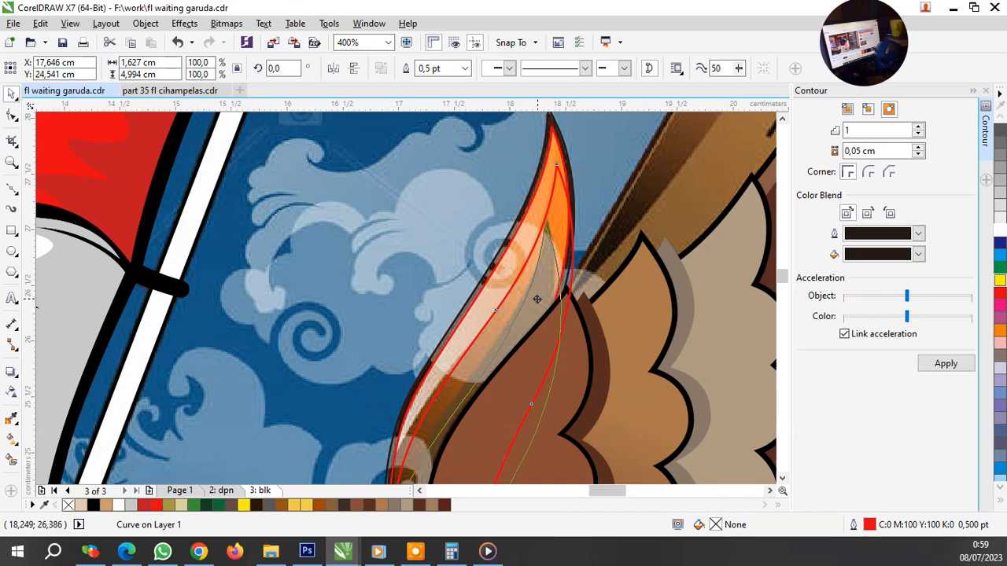
right_click(537, 297)
scroll(536, 264, "down", 1)
scroll(536, 298, "up", 1)
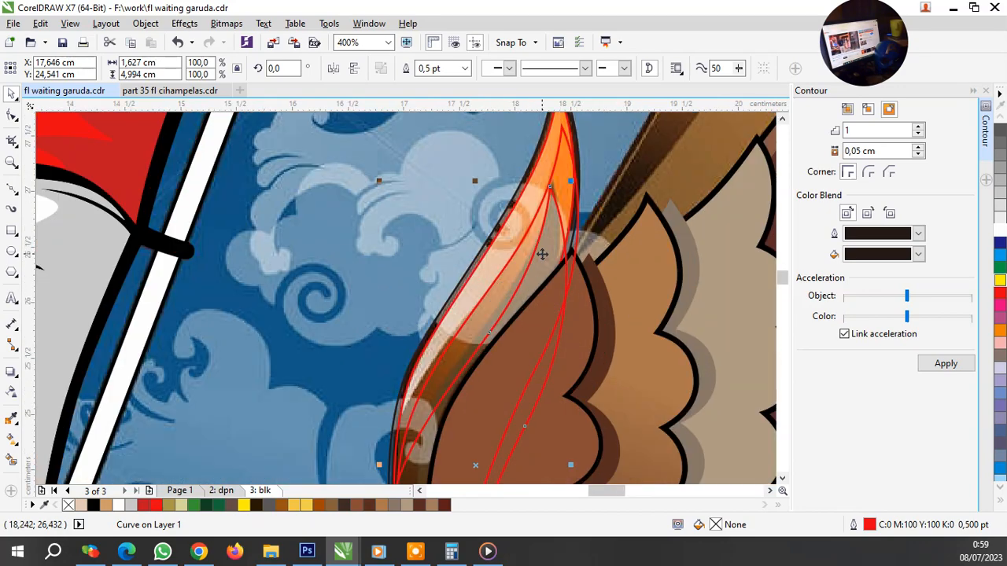
Step: Rotate the innermost curve to about 357.36°, scale it to 75%, and fit its tip to the grey-brown shade
left_click_drag(572, 182, 565, 209)
scroll(571, 228, "down", 1)
scroll(562, 238, "up", 2)
scroll(543, 297, "down", 2)
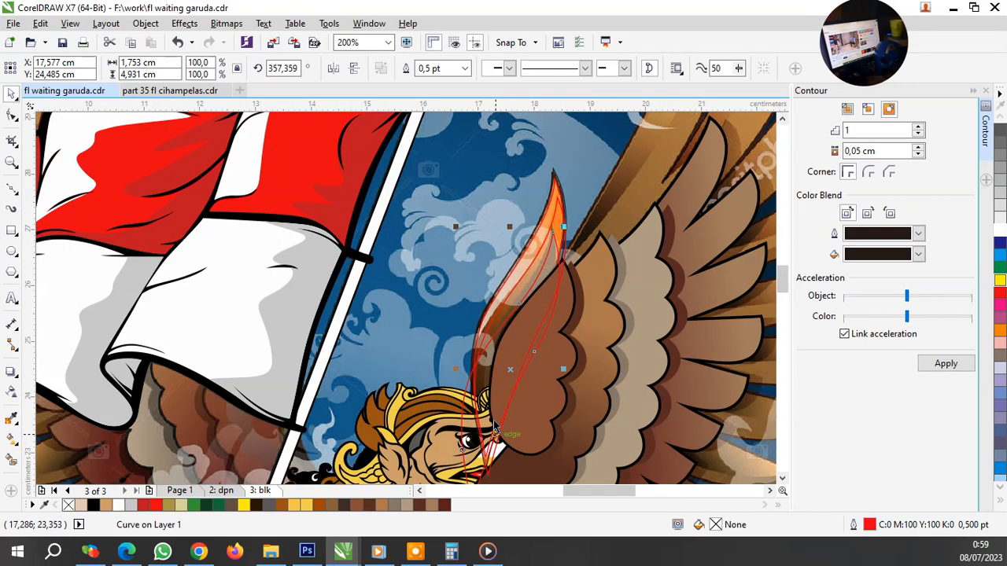
scroll(495, 427, "down", 1)
scroll(488, 440, "up", 1)
left_click_drag(461, 440, 488, 369)
scroll(560, 147, "up", 3)
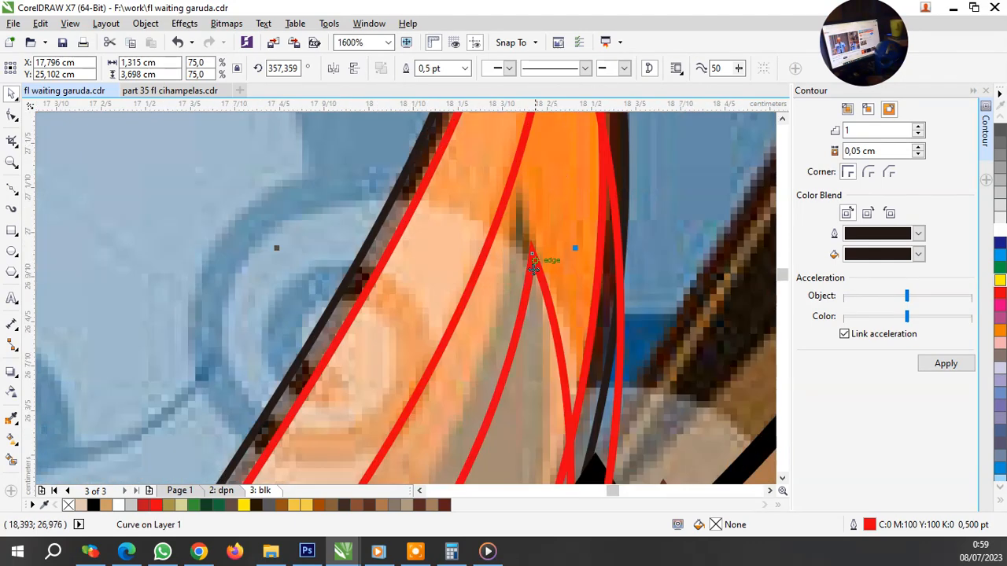
left_click_drag(534, 291, 528, 272)
scroll(489, 263, "down", 2)
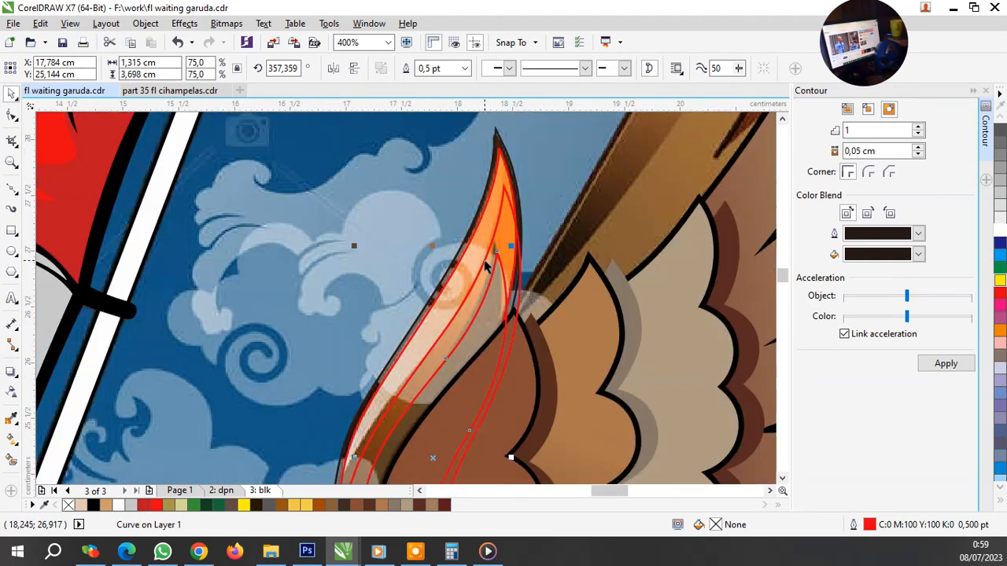
Step: Intersect the middle shading curve with the outer feather curve and delete the leftover curve outside the feather
scroll(509, 201, "up", 1)
left_click(496, 227)
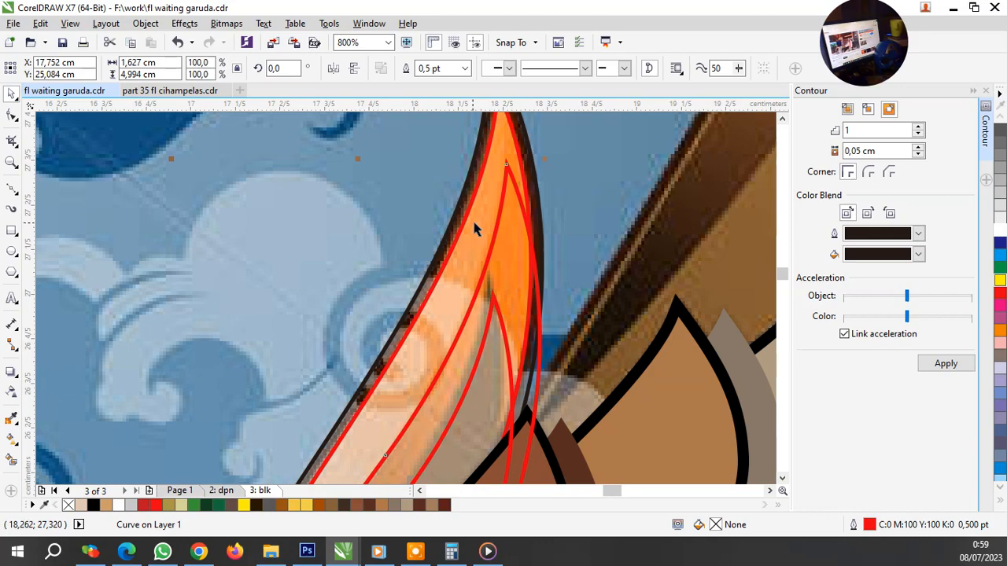
left_click(462, 222, "shift")
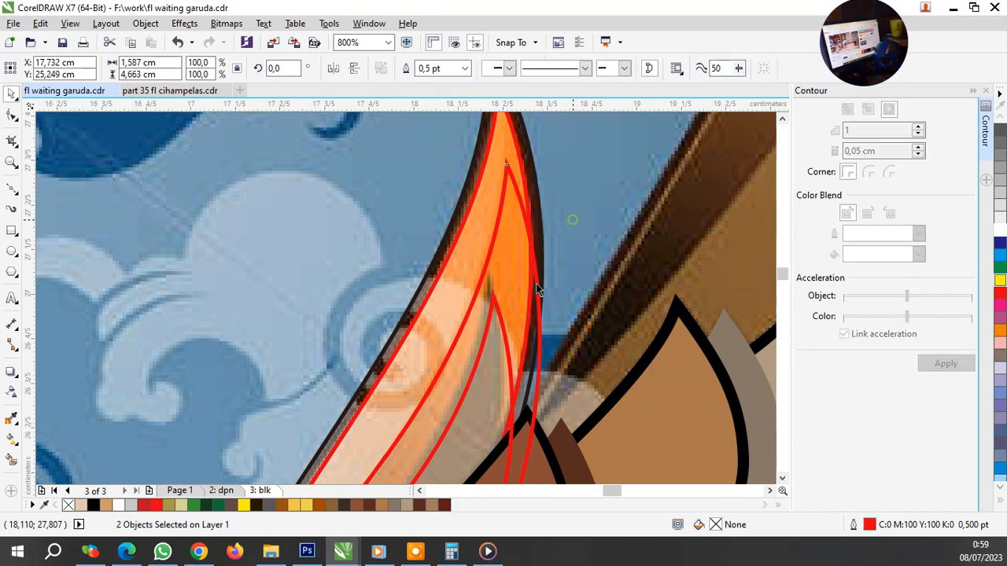
left_click(537, 369)
key("Delete")
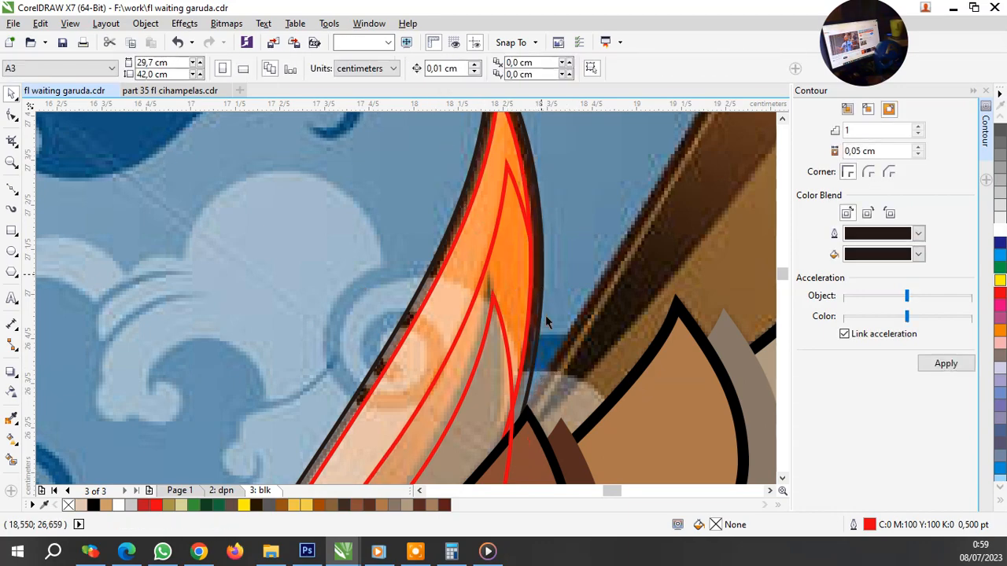
Step: Intersect the innermost shading curve with the feather shape and delete the leftover original curve
scroll(487, 258, "down", 1)
scroll(478, 254, "down", 2)
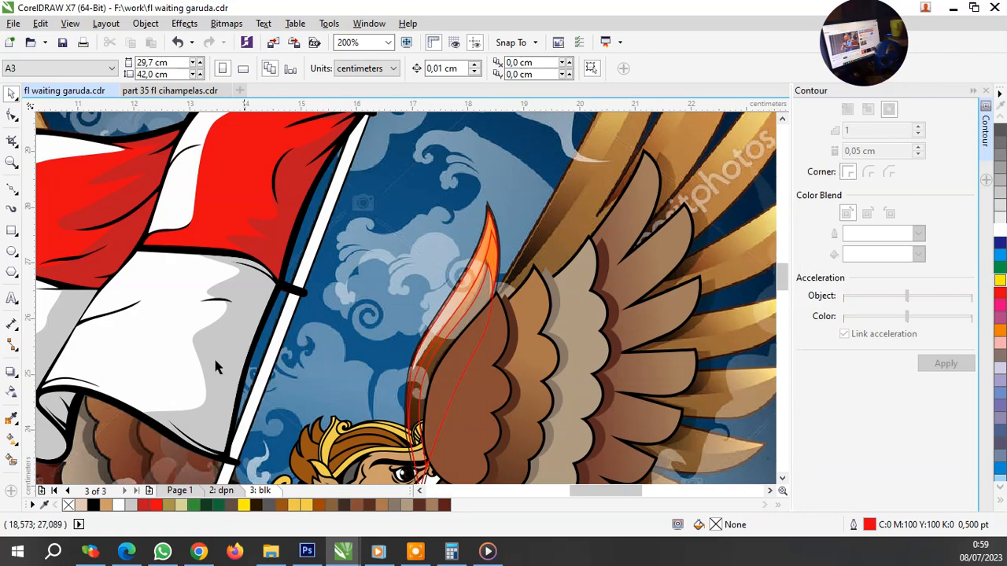
left_click(11, 419)
scroll(506, 288, "up", 2)
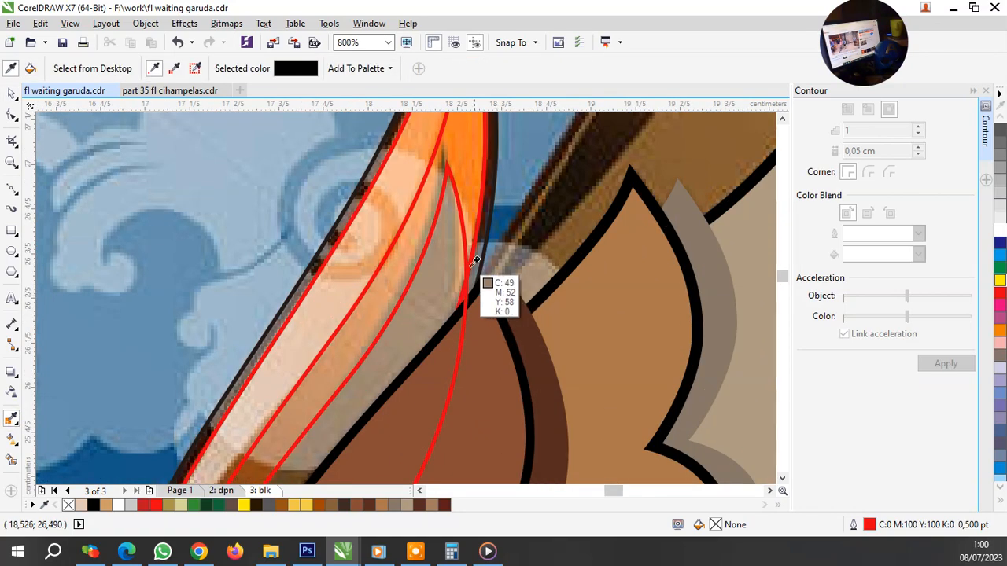
key("space")
left_click(463, 232)
left_click(482, 189, "shift")
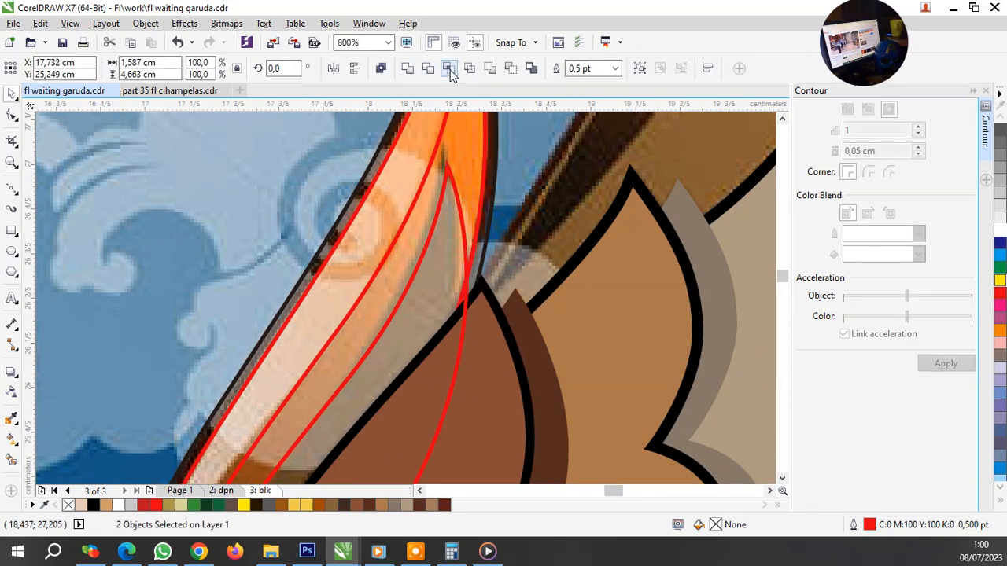
left_click(449, 71)
left_click(455, 378)
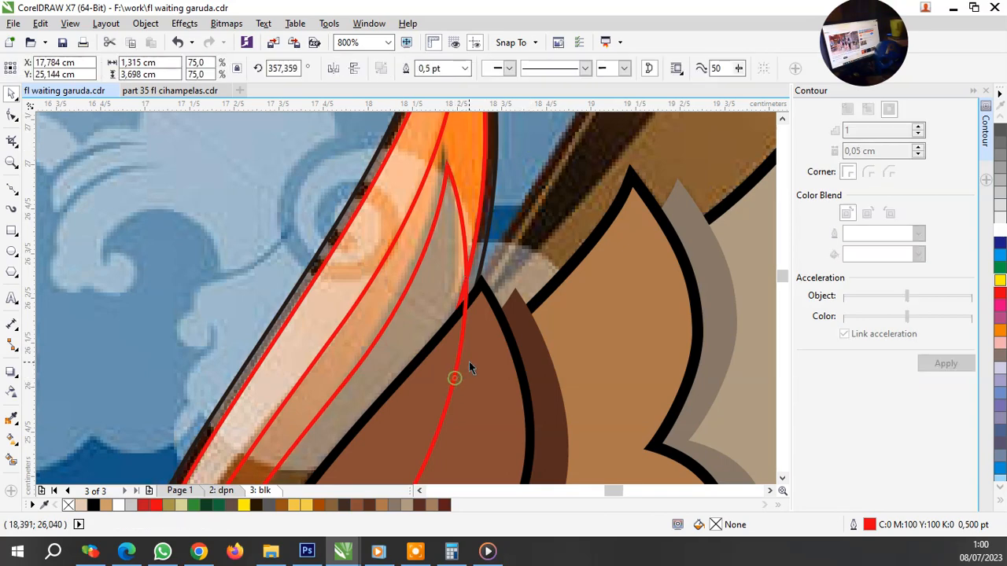
key("Delete")
Step: Sample the grey-brown colour from the reference image and fill the feather's innermost shape with it
key("space")
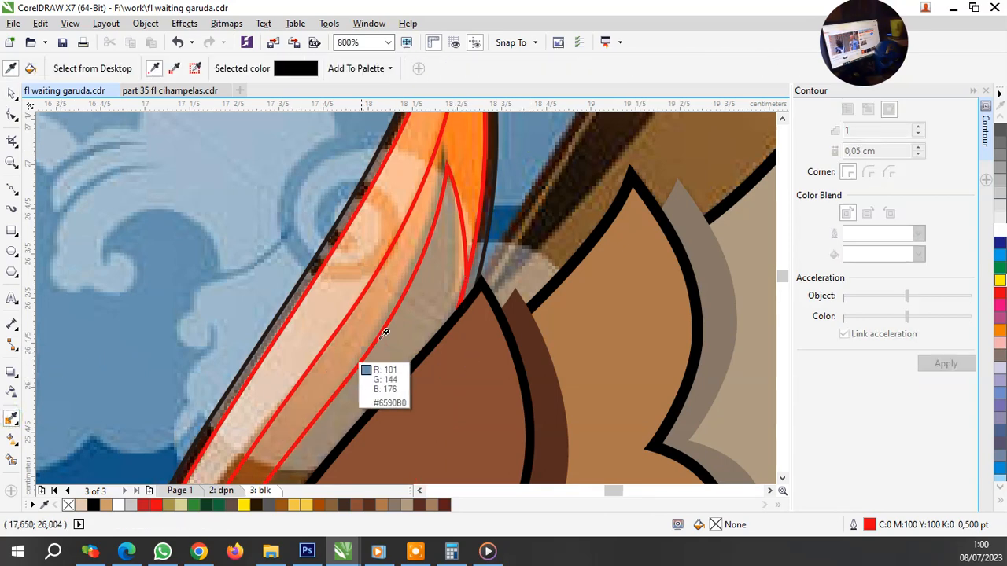
left_click(427, 283)
left_click(427, 280)
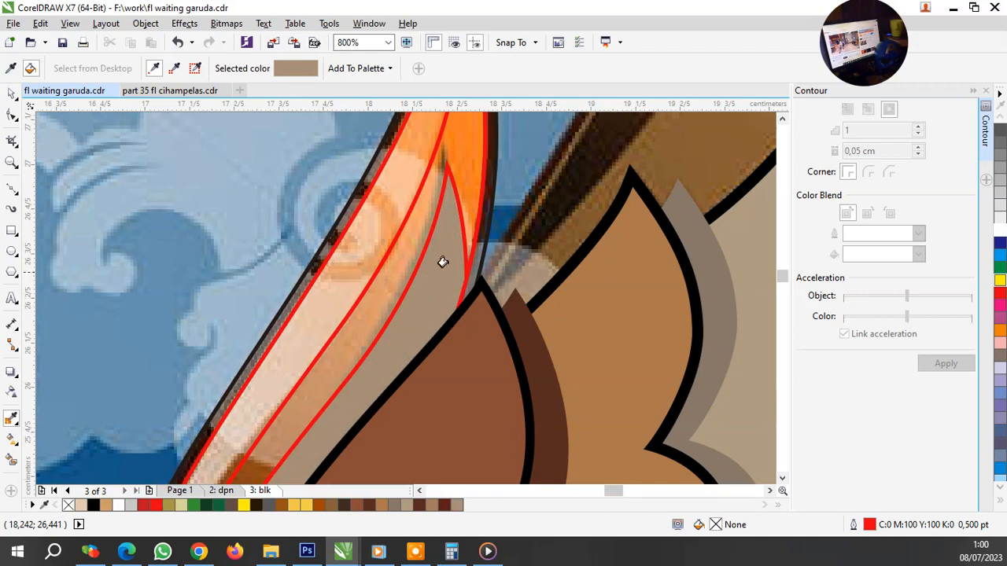
Step: Fill the feather's middle shape with the sampled dark orange and its outer shape with the sampled lighter orange
scroll(474, 195, "down", 1)
scroll(469, 194, "up", 1)
left_click(464, 182, "shift")
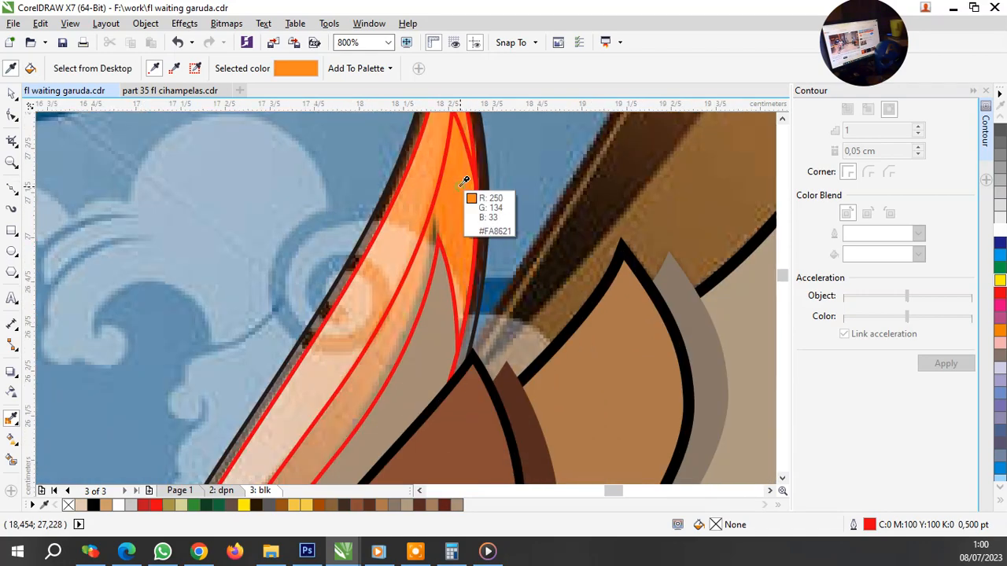
left_click(481, 214)
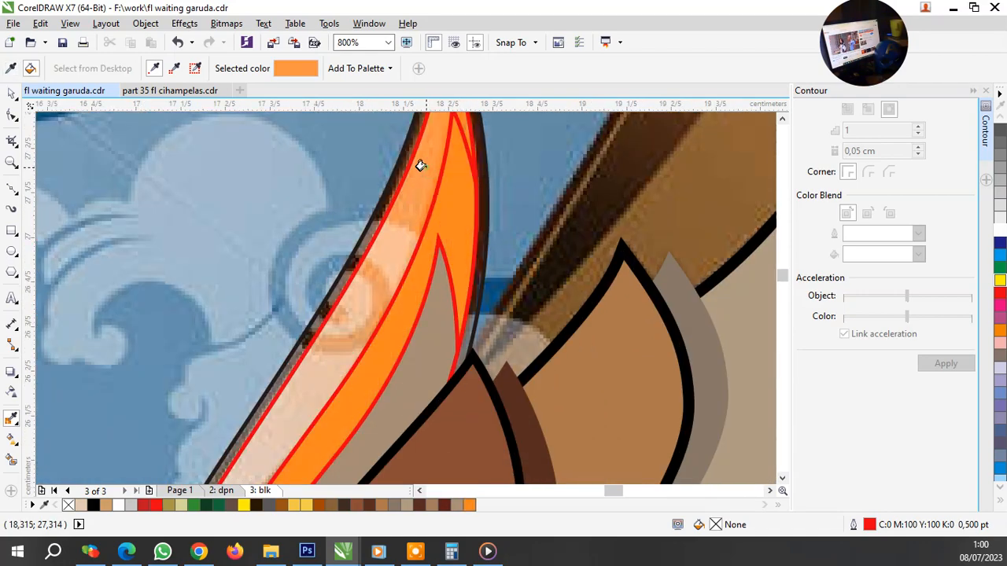
Step: Sample black from the wing's outline and fill the feather's border shape with it
scroll(480, 214, "down", 2)
scroll(480, 214, "down", 3)
scroll(479, 231, "up", 4)
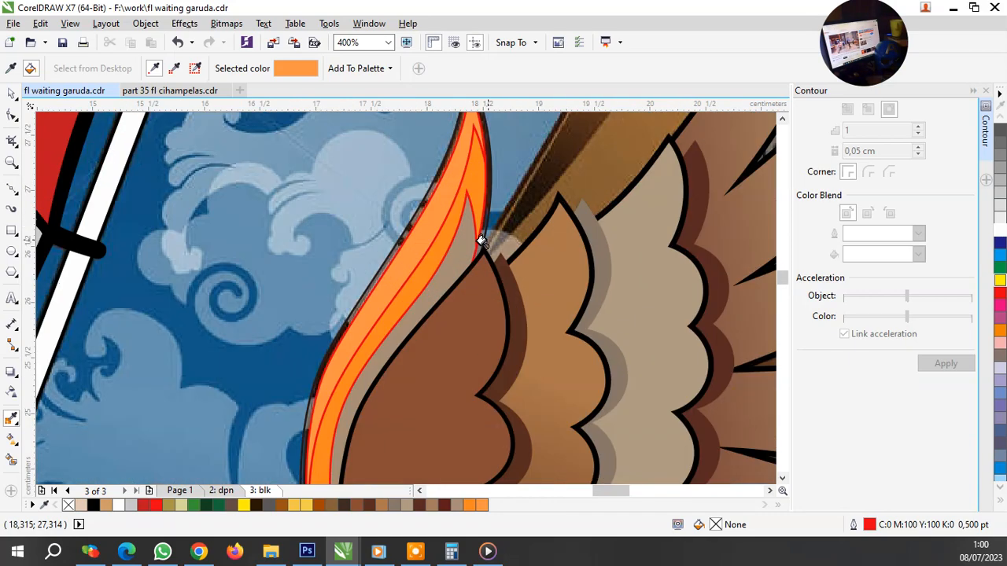
left_click(491, 274)
scroll(463, 220, "up", 1)
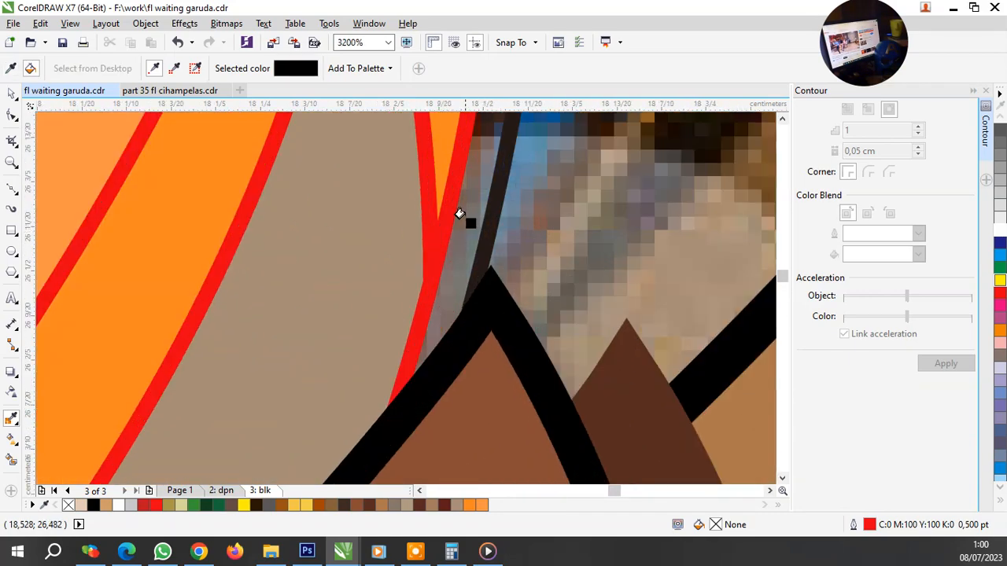
scroll(475, 225, "down", 5)
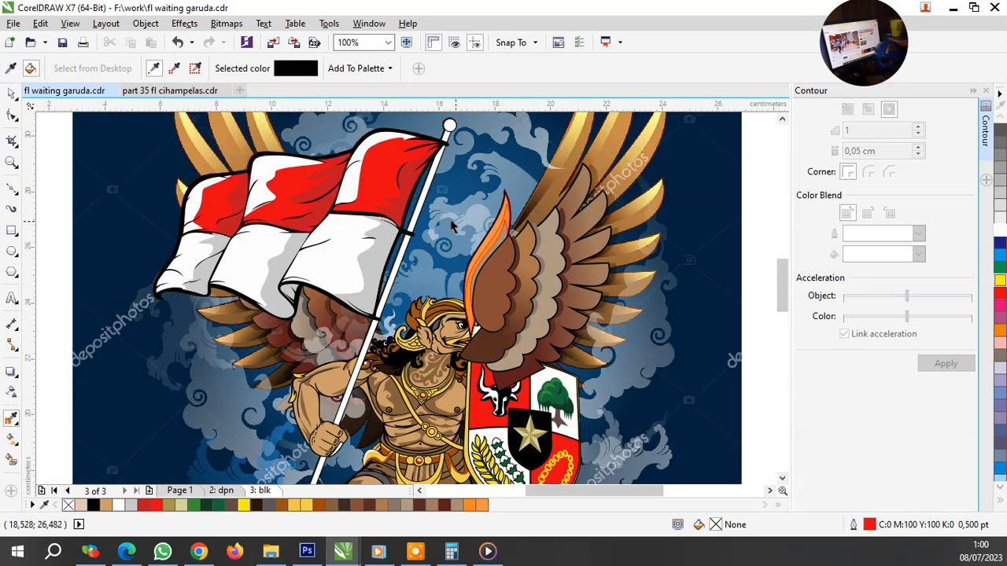
Step: Group the feather's four coloured shapes and remove their red outline
key("space")
left_click_drag(540, 144, 421, 400)
key("ctrl+g")
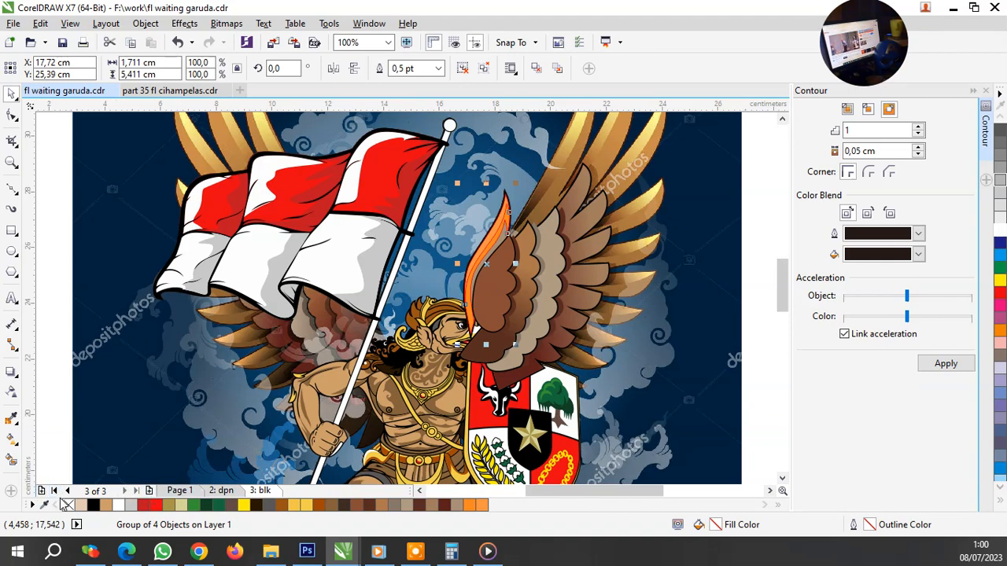
key("Escape")
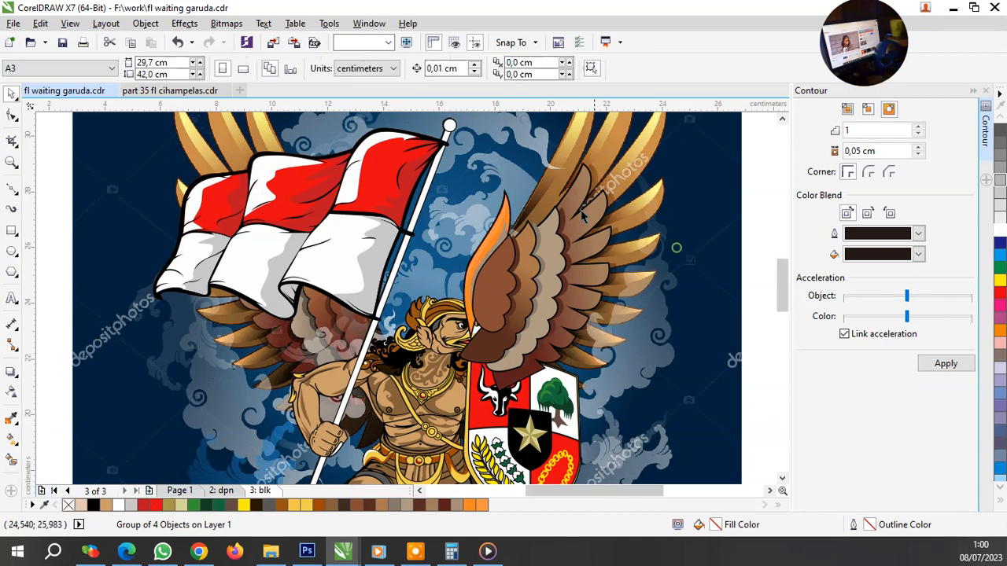
Step: Group the finished orange feather with the adjoining brown wing group and save the document
scroll(496, 234, "up", 3)
left_click(504, 254)
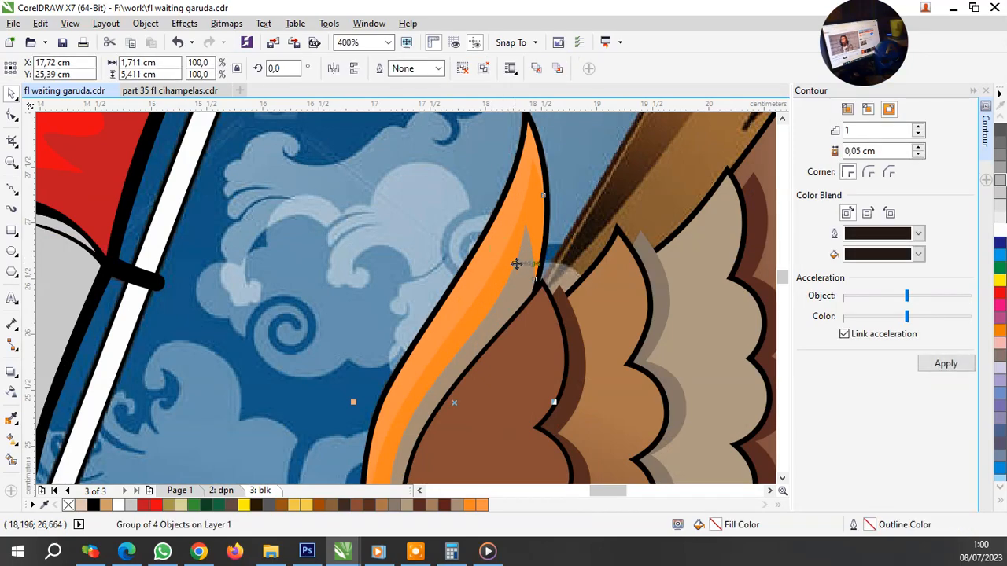
scroll(511, 263, "down", 1)
scroll(496, 267, "down", 2)
left_click(558, 287, "shift")
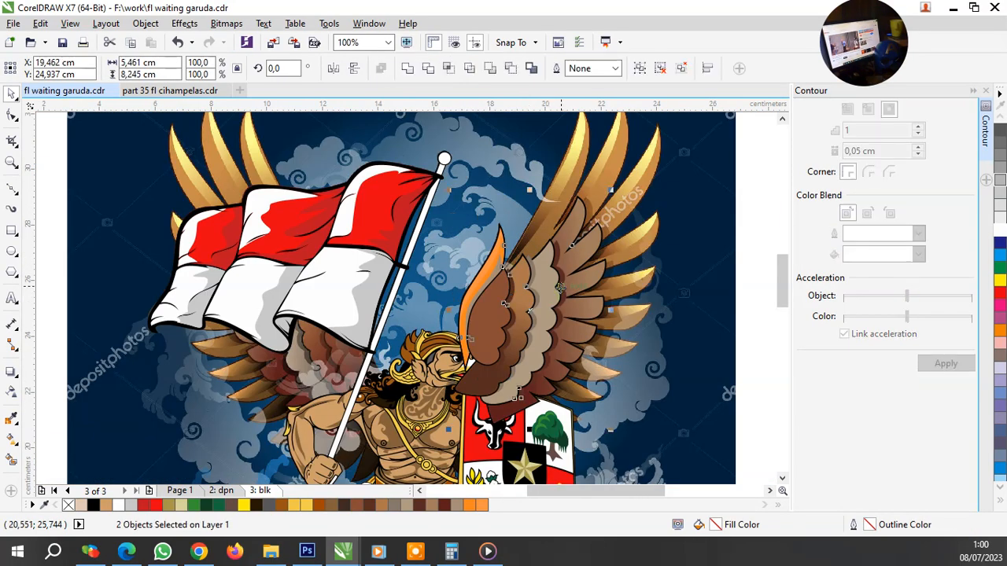
key("ctrl+g")
left_click(63, 41)
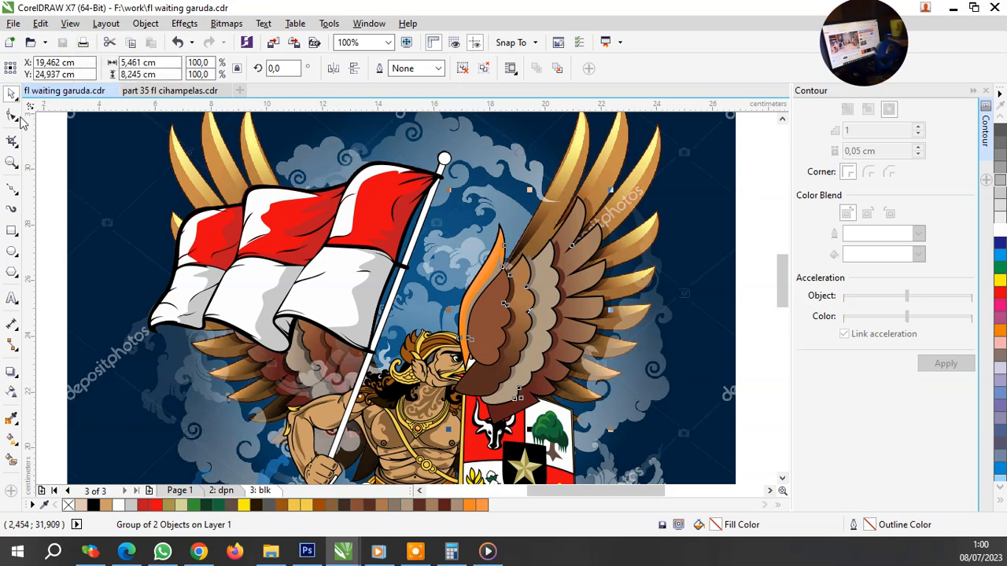
Step: Start a Bezier outline at the tip of the lowest golden feather beside the shield and trace its lower edge inward over the shield's tree
left_click(16, 194)
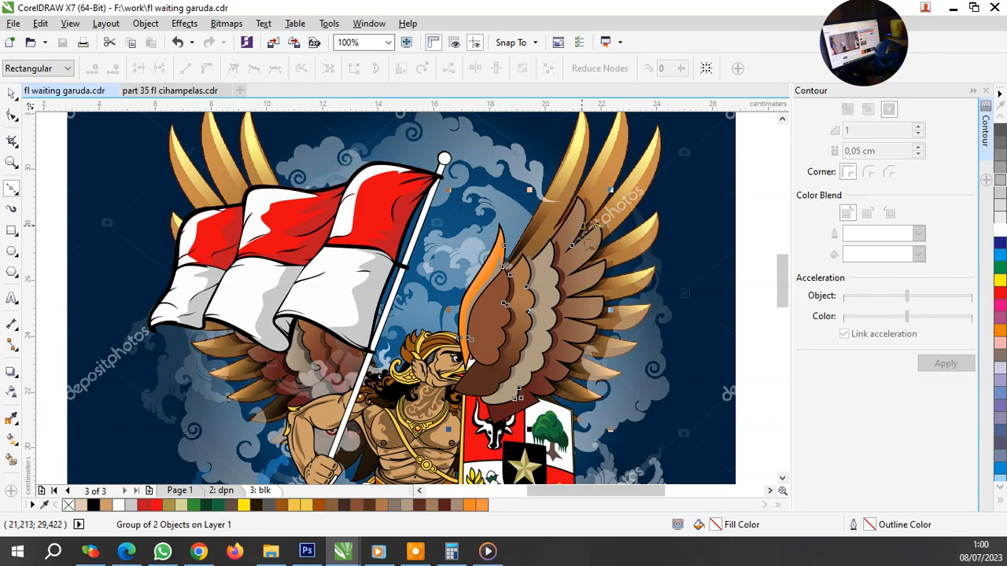
scroll(586, 254, "down", 1)
scroll(590, 354, "up", 2)
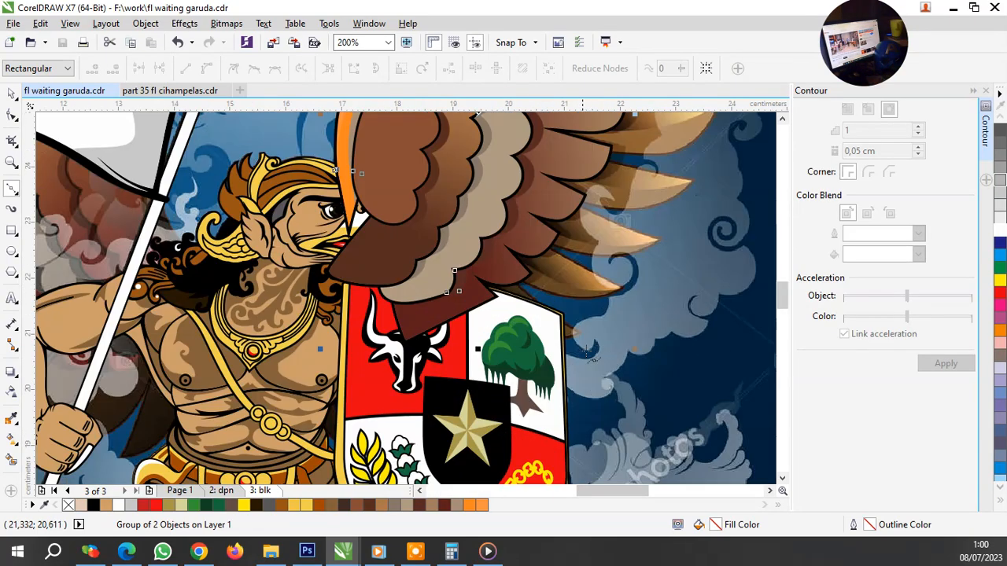
scroll(559, 331, "up", 1)
scroll(619, 341, "up", 1)
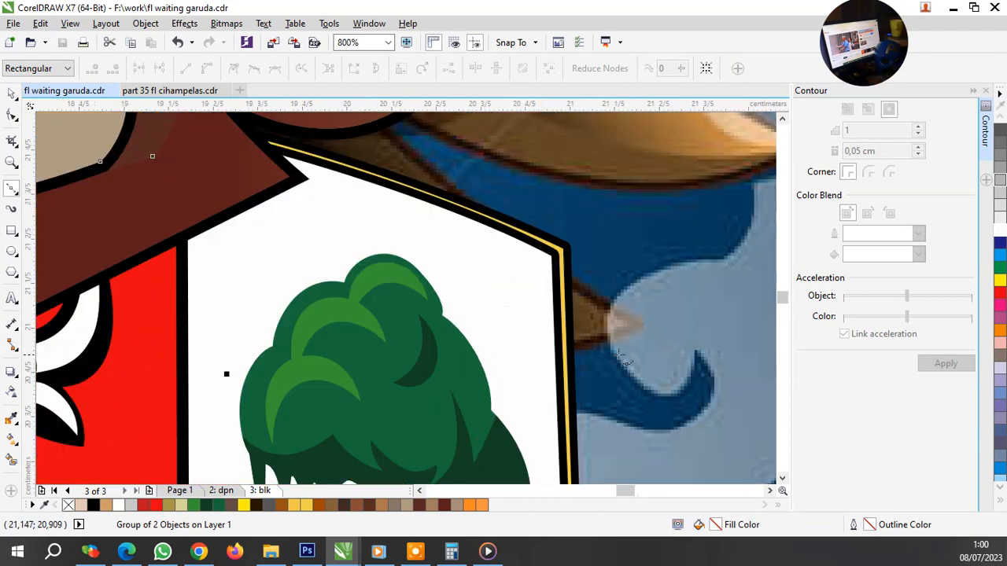
left_click(629, 326)
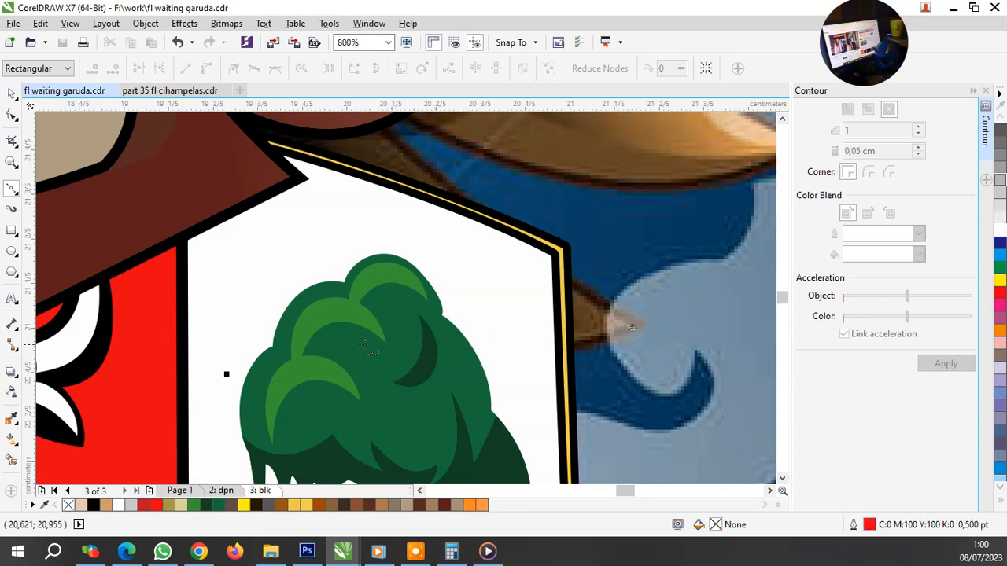
left_click_drag(330, 342, 181, 323)
scroll(354, 330, "down", 1)
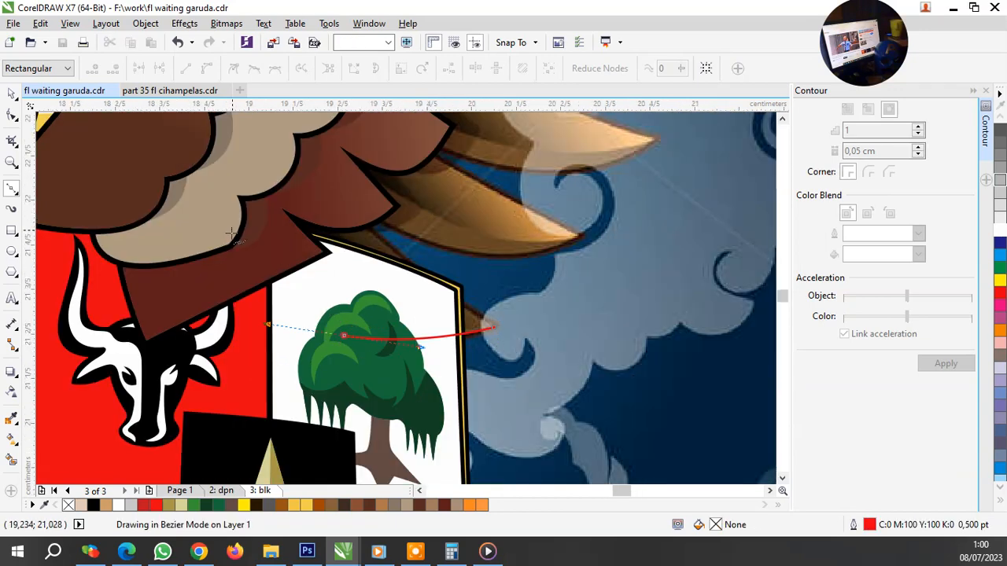
Step: Curve the lowest feather's outline around over the brown wing feathers and close it along the upper edge at the tip
scroll(235, 235, "up", 1)
left_click_drag(180, 215, 204, 174)
scroll(306, 280, "down", 1)
scroll(362, 222, "up", 1)
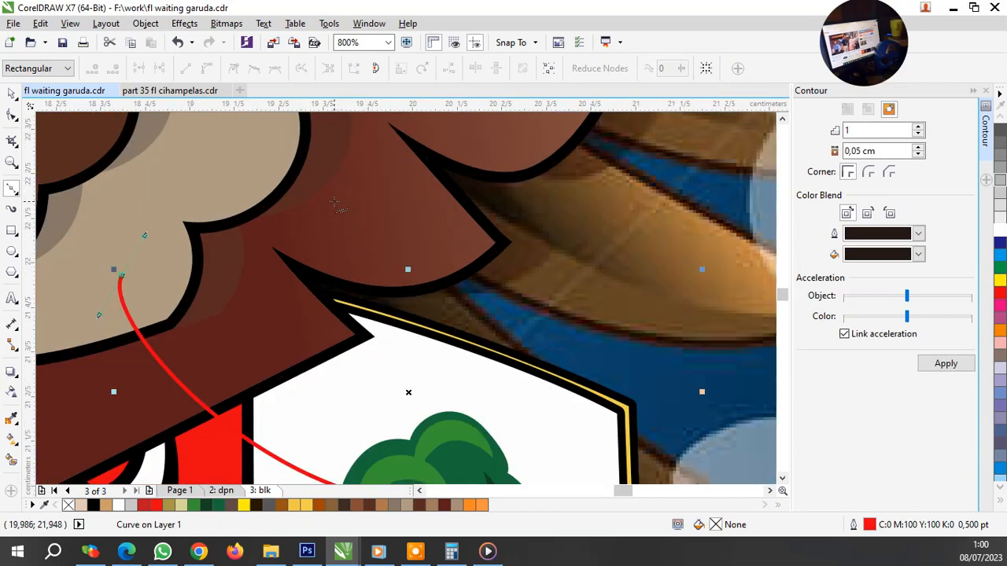
left_click_drag(333, 213, 449, 293)
scroll(449, 293, "down", 1)
scroll(581, 393, "up", 1)
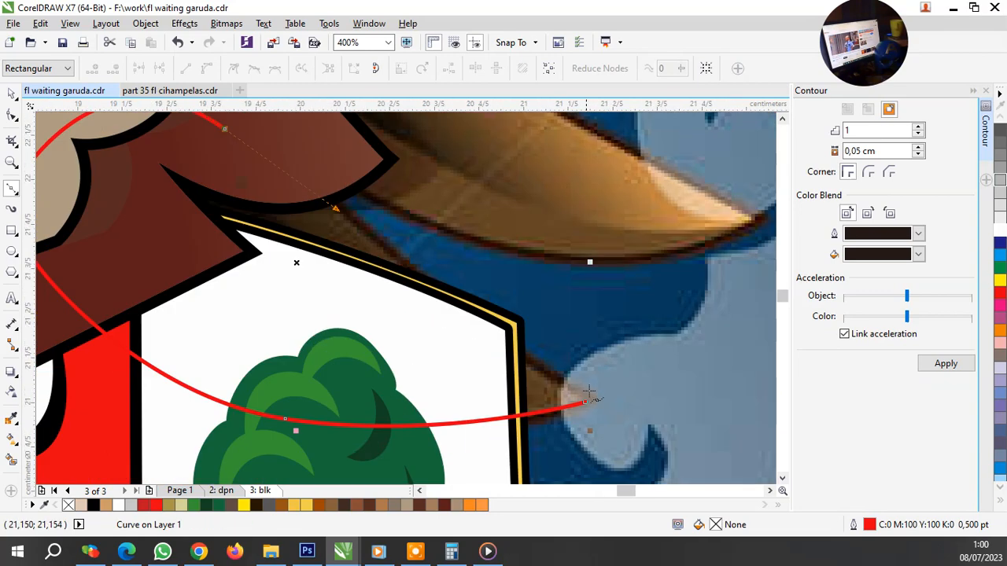
left_click_drag(583, 403, 492, 354)
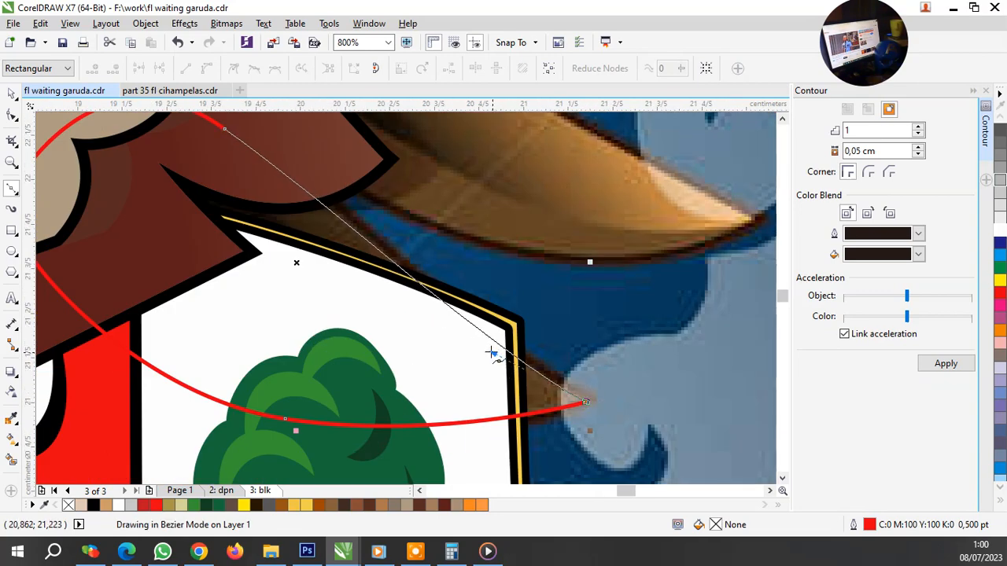
Step: Trace the second golden feather from the bottom as a closed Bezier outline that extends under the brown wing feathers
scroll(472, 330, "down", 1)
scroll(574, 280, "up", 1)
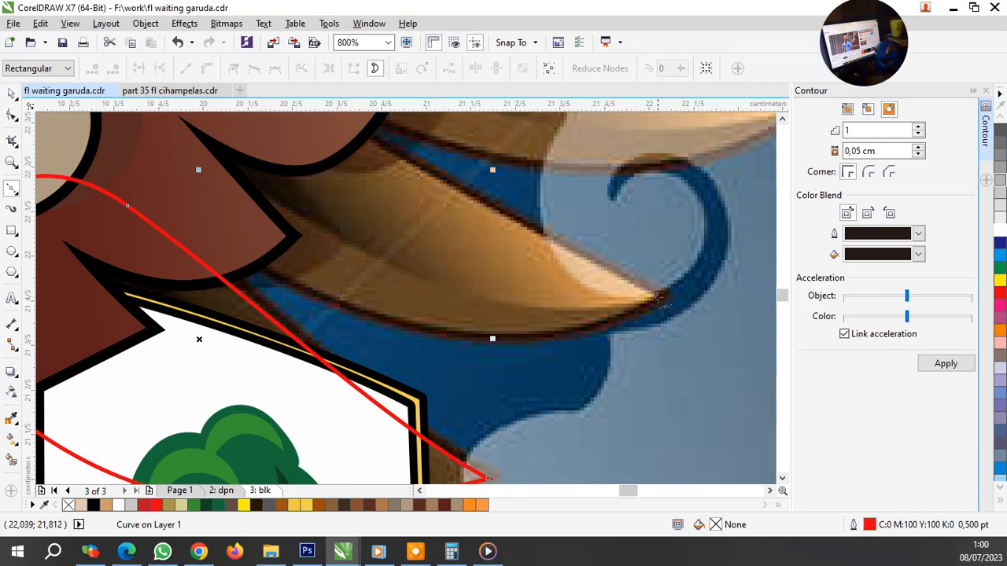
scroll(614, 284, "down", 2)
scroll(520, 246, "up", 1)
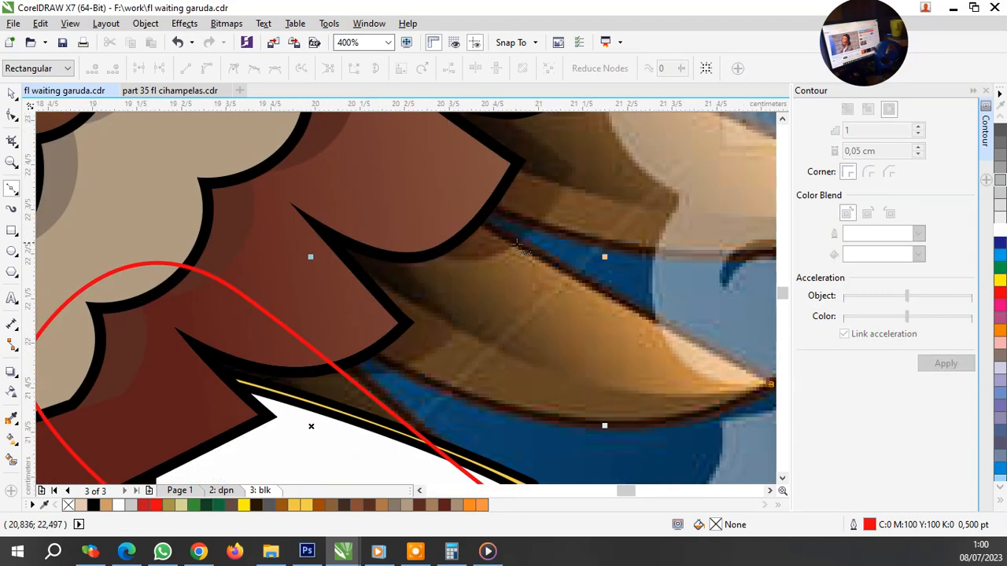
left_click(428, 198)
left_click(244, 148)
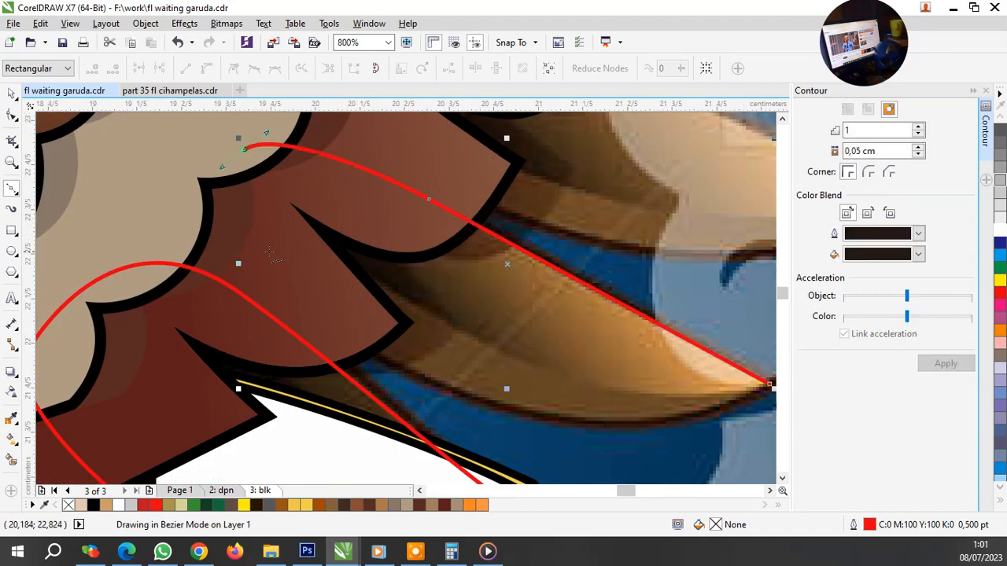
left_click_drag(255, 259, 306, 318)
scroll(330, 319, "down", 1)
scroll(488, 379, "up", 1)
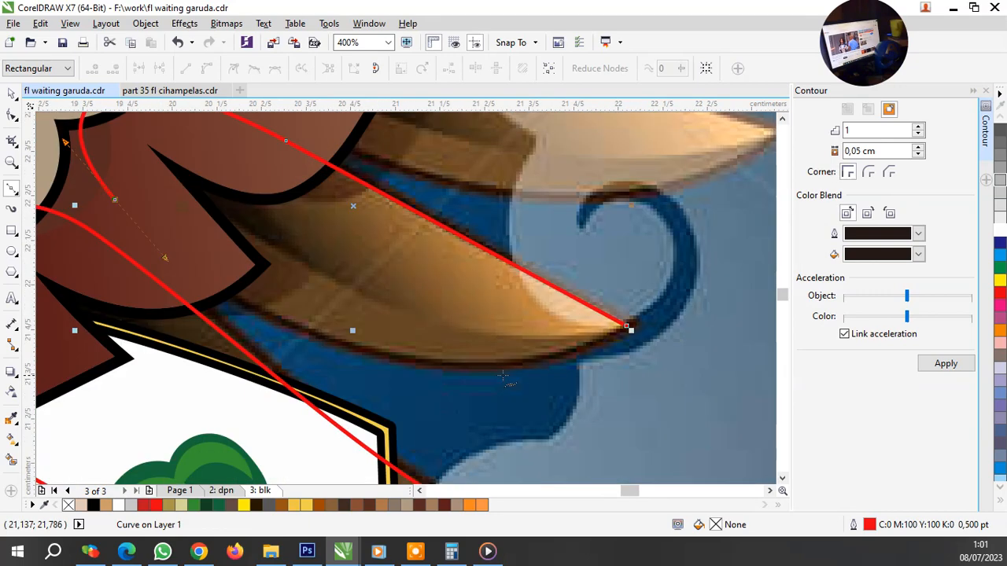
left_click_drag(630, 328, 402, 442)
scroll(442, 383, "down", 1)
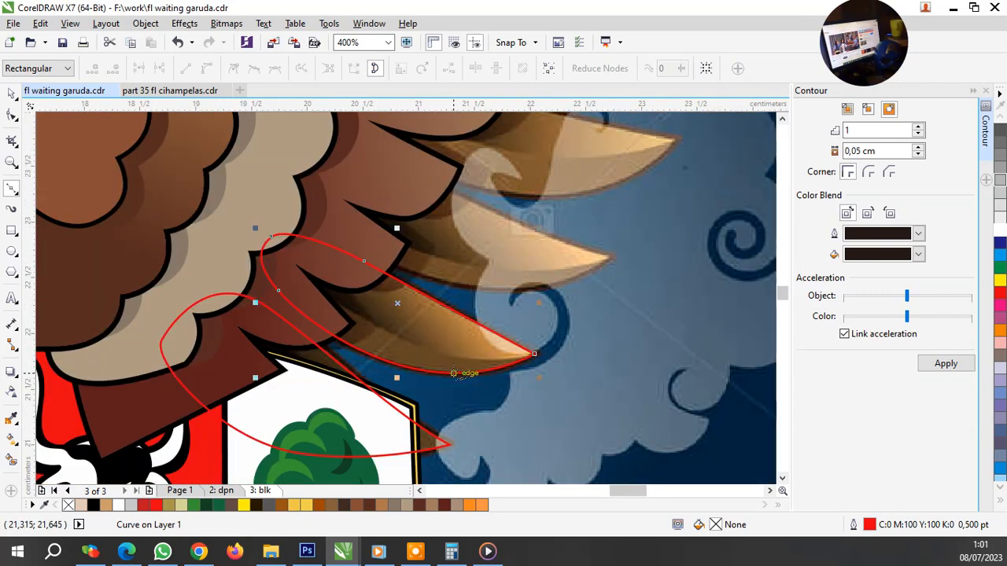
Step: Trace the upper edge of the third golden feather from the bottom, from the brown feathers outward towards its tip
scroll(453, 373, "down", 1)
scroll(501, 309, "up", 1)
scroll(409, 257, "up", 2)
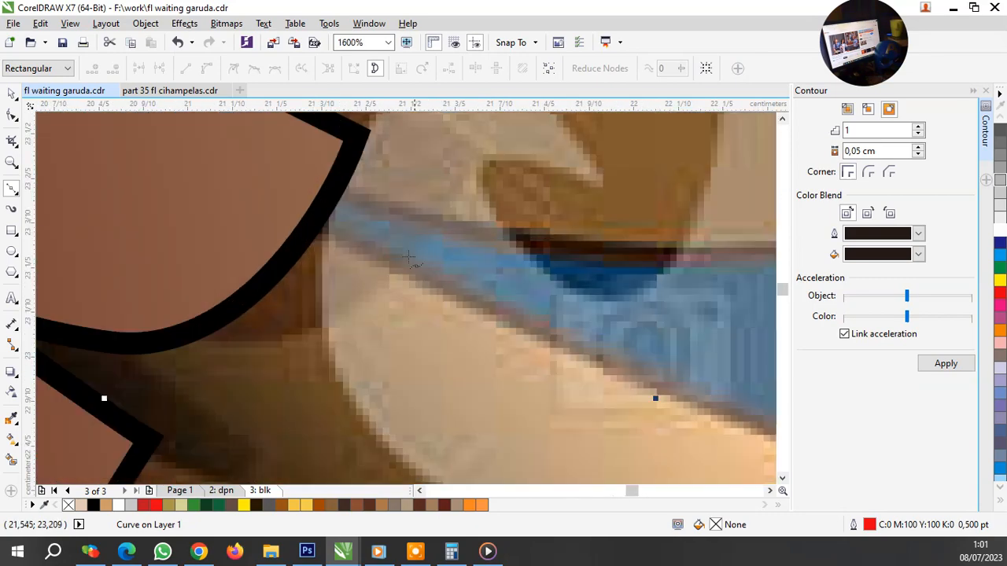
scroll(259, 191, "down", 1)
scroll(449, 315, "up", 1)
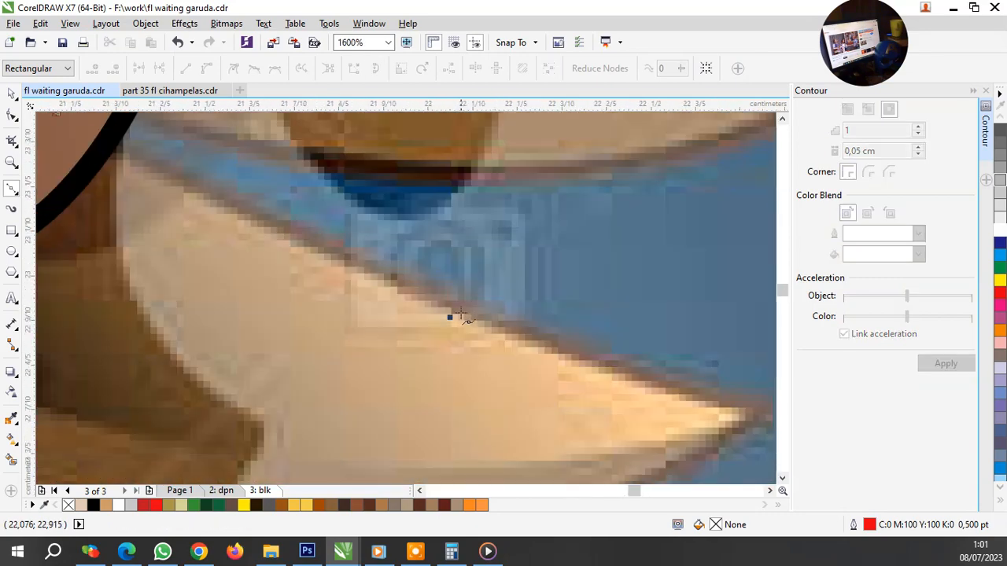
left_click(622, 382)
key("space")
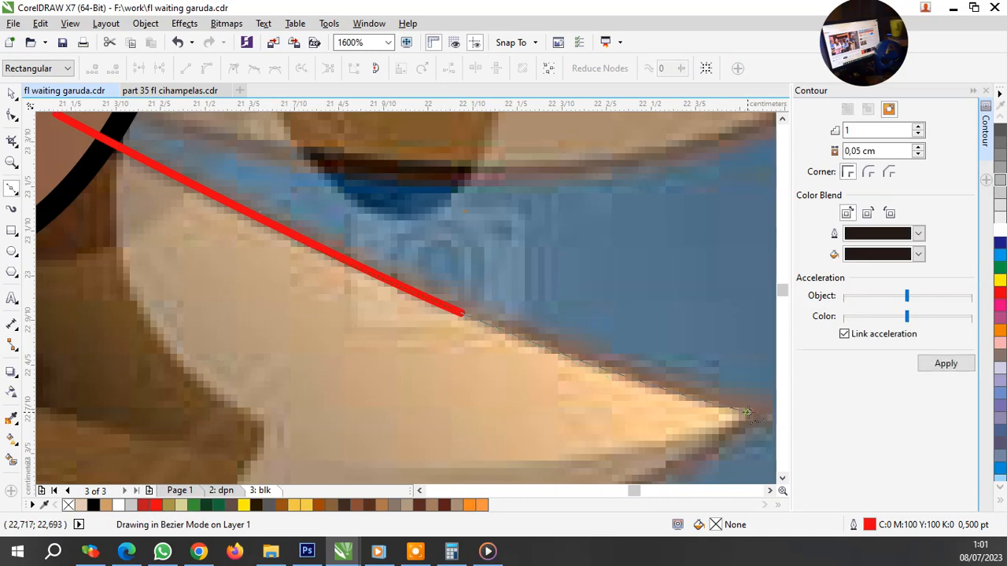
Step: Trace the third feather's lower edge back from its tip and close the outline over the brown feathers
scroll(724, 335, "down", 1)
scroll(724, 335, "down", 2)
scroll(637, 358, "up", 2)
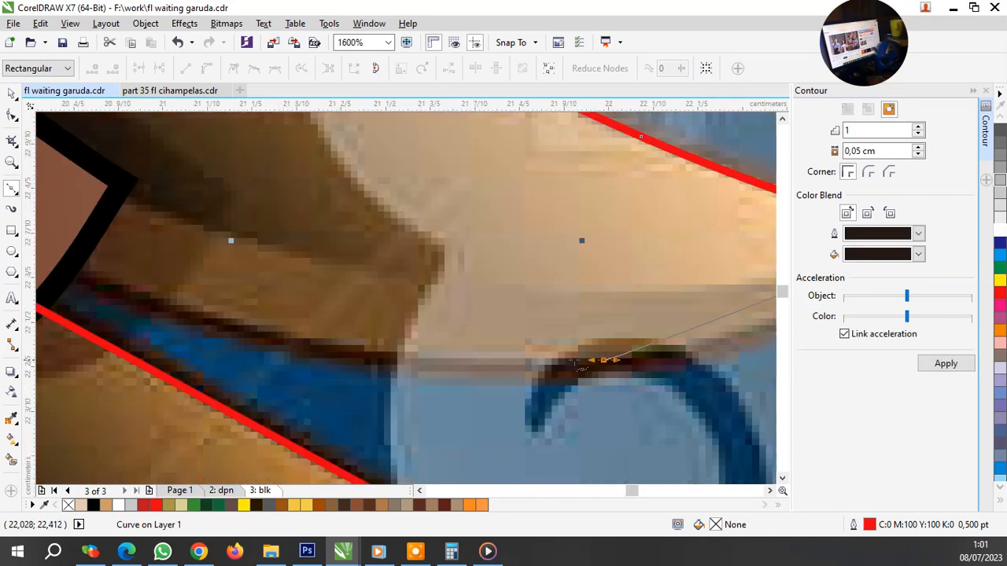
left_click_drag(595, 360, 674, 350)
scroll(477, 394, "down", 1)
scroll(192, 292, "up", 1)
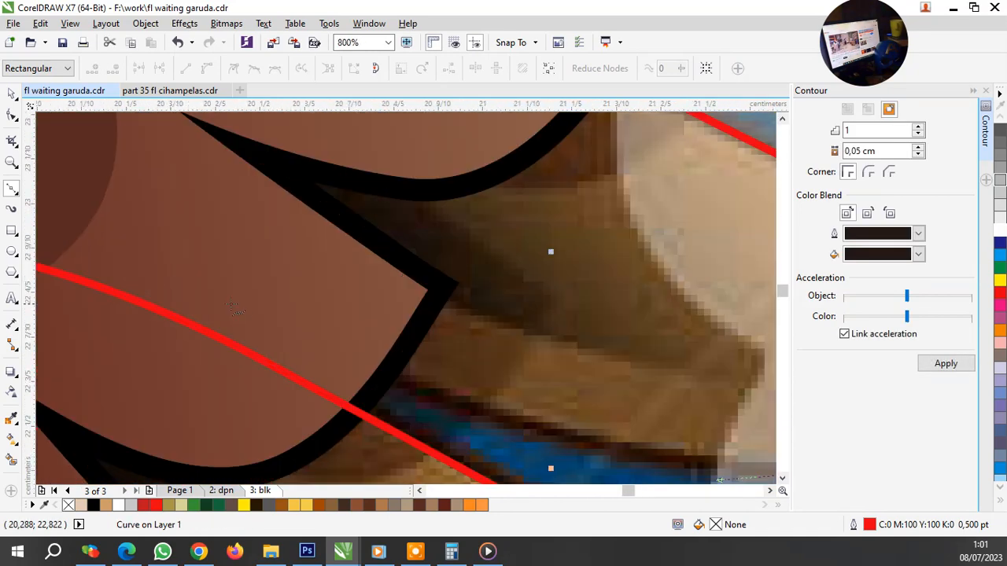
left_click_drag(281, 304, 461, 386)
scroll(378, 307, "down", 1)
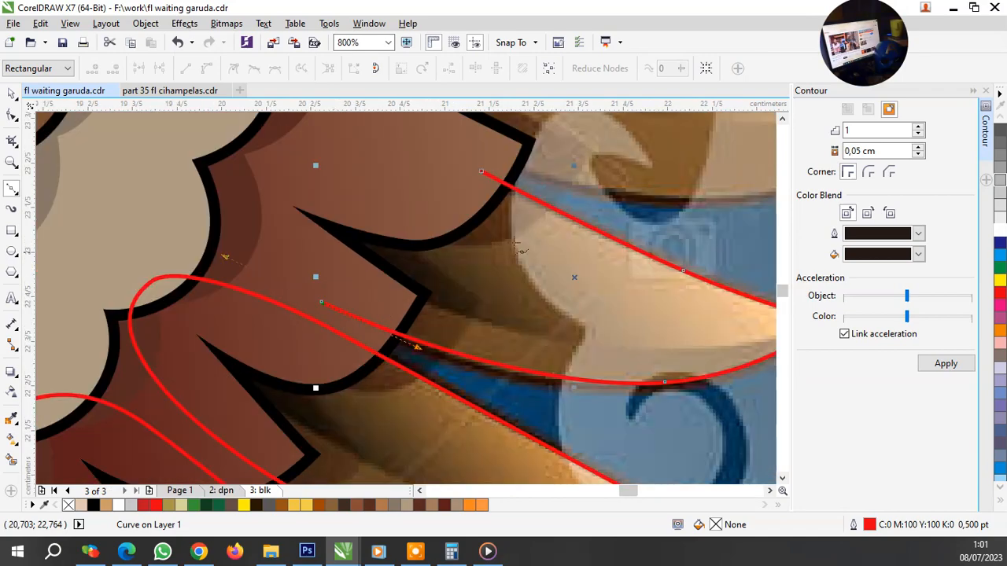
left_click(481, 171)
scroll(472, 236, "down", 3)
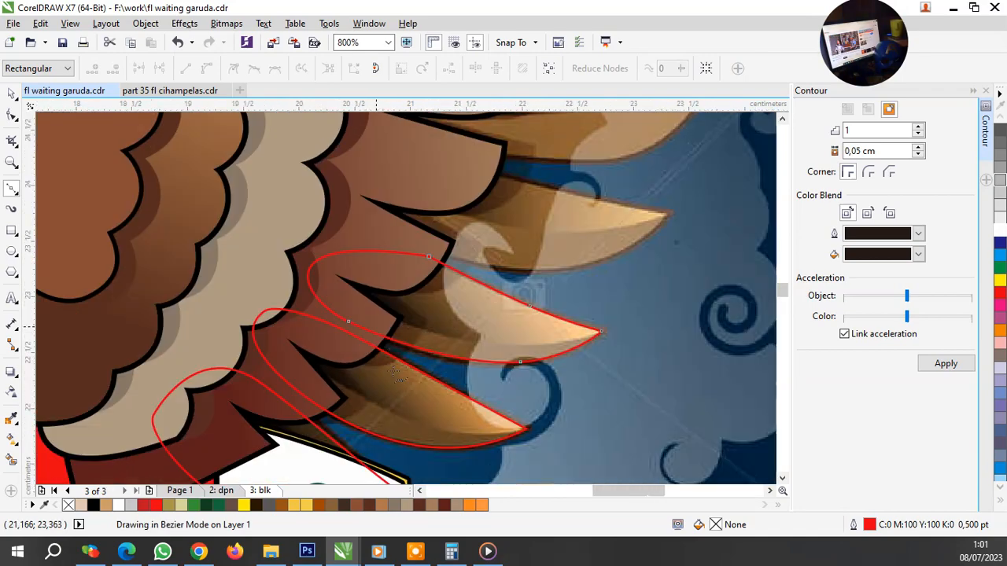
Step: Start a new Bezier outline on the brown feathers and trace the fourth golden feather's lower edge out to its tip
scroll(430, 346, "up", 4)
key("Escape")
scroll(314, 314, "down", 1)
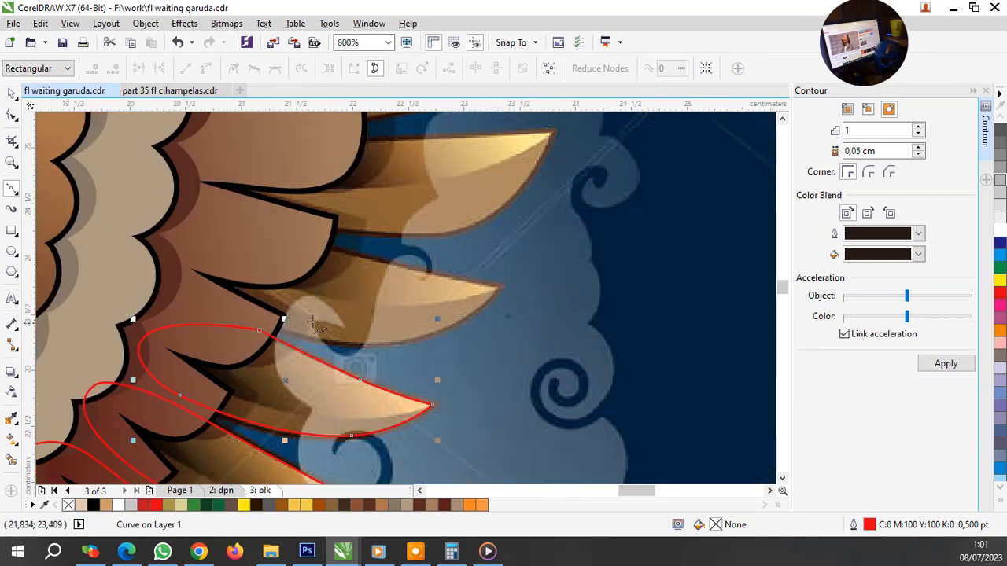
scroll(228, 307, "up", 2)
left_click(116, 276)
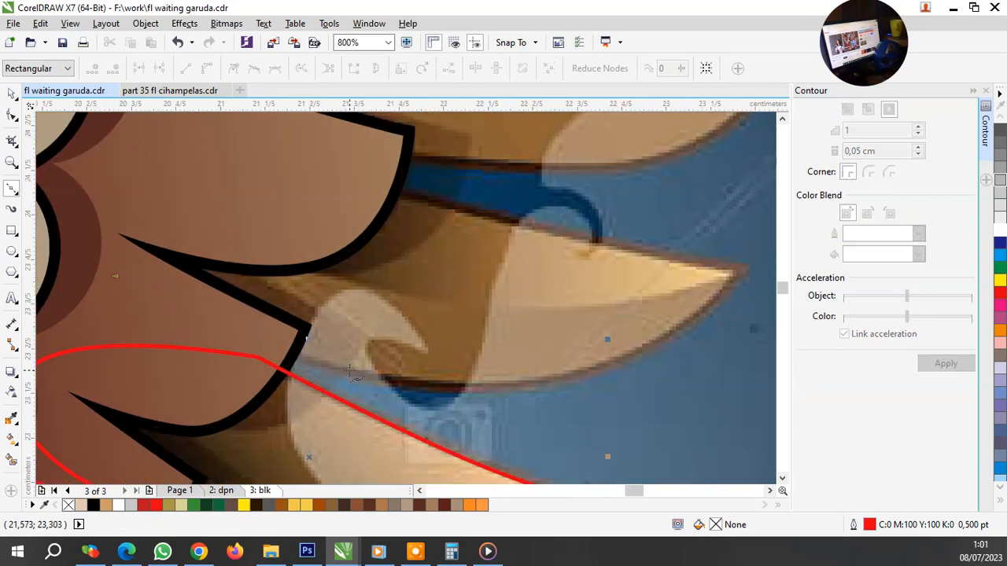
left_click_drag(425, 387, 482, 390)
scroll(471, 393, "down", 1)
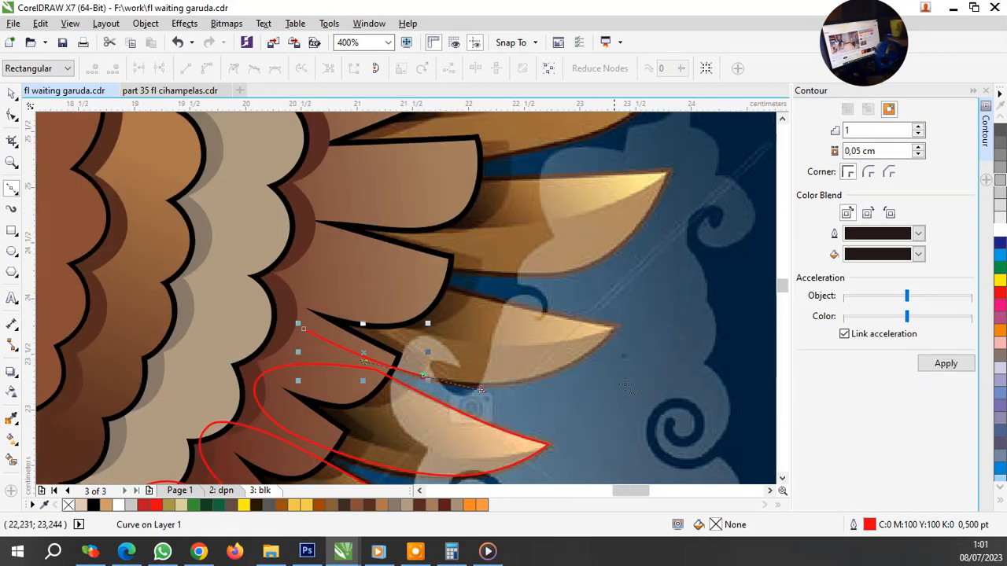
scroll(481, 389, "up", 1)
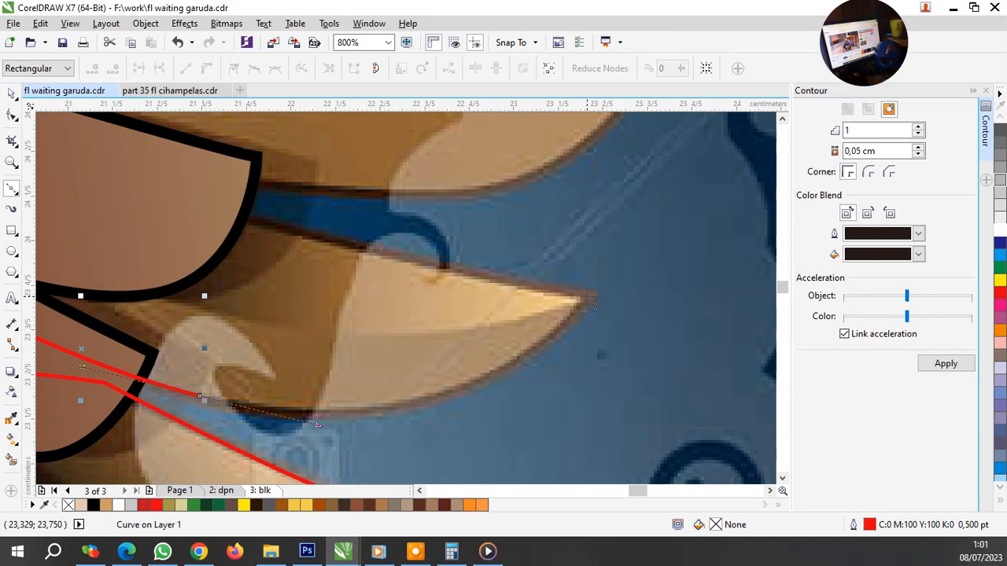
left_click_drag(586, 297, 654, 191)
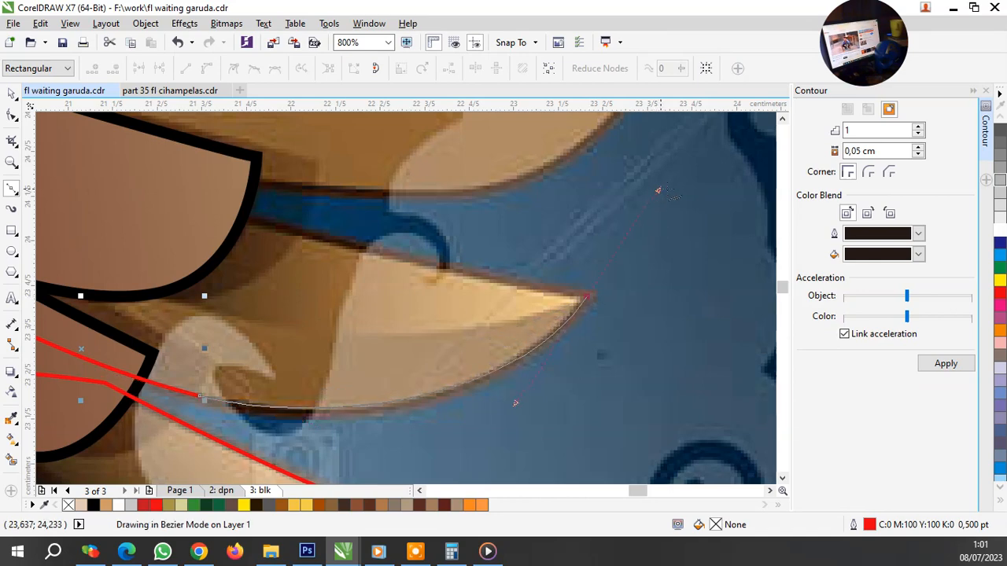
scroll(546, 314, "down", 2)
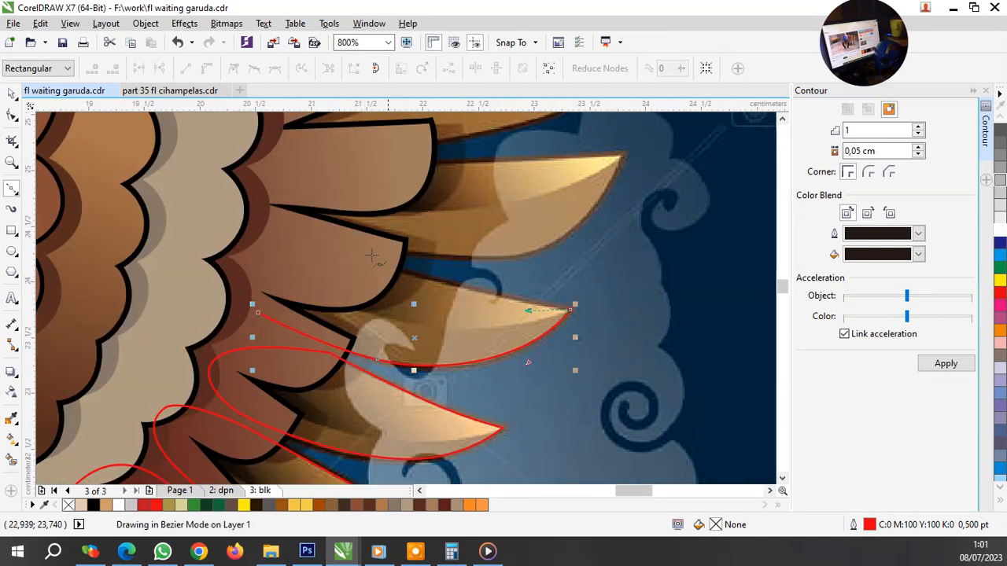
Step: Trace the fourth feather's upper edge back over the brown feathers and loop the curve around towards the fifth feather
scroll(456, 291, "up", 2)
left_click_drag(455, 283, 176, 246)
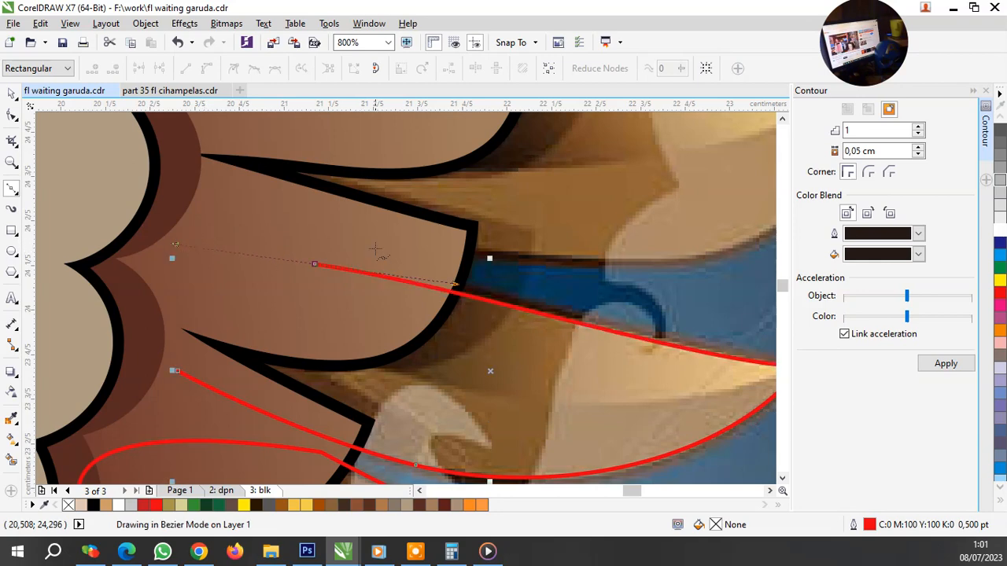
scroll(456, 293, "down", 2)
scroll(555, 289, "up", 3)
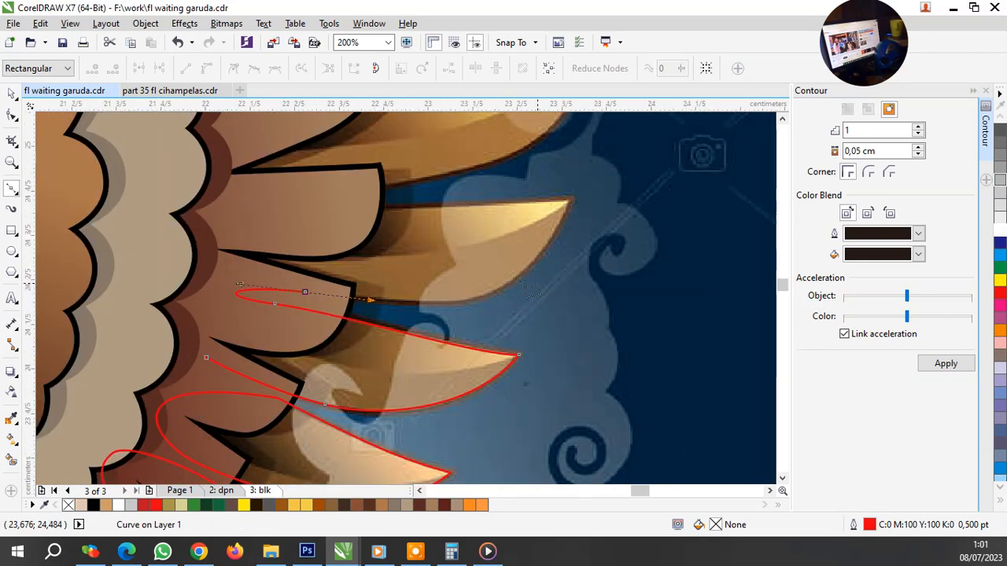
Step: Continue the curve along the fifth golden feather's lower edge to its tip and back along its upper edge over the brown feathers
scroll(396, 315, "up", 1)
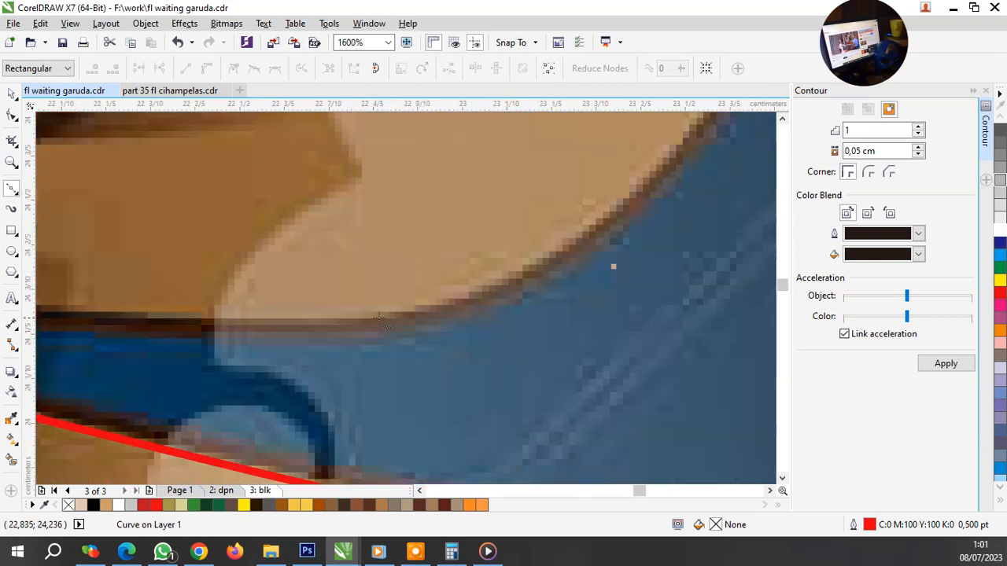
left_click(375, 314)
scroll(549, 337, "down", 2)
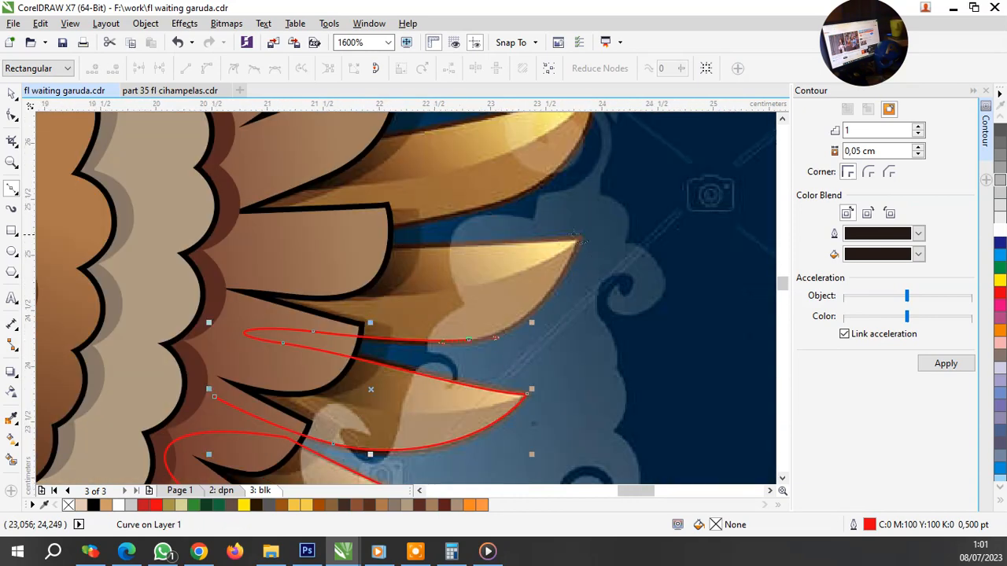
scroll(574, 235, "up", 1)
left_click_drag(586, 245, 627, 162)
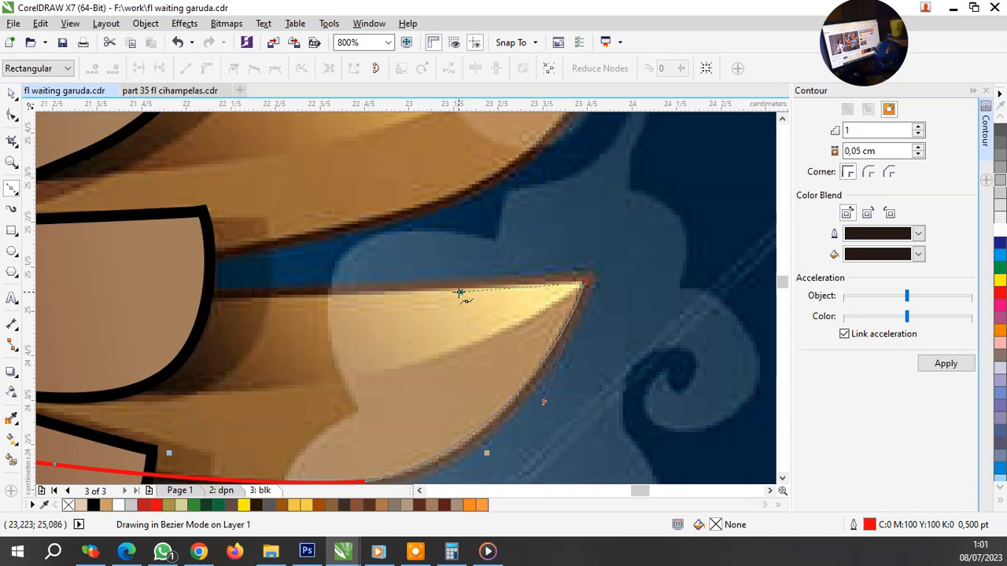
scroll(472, 295, "down", 1)
scroll(319, 303, "up", 1)
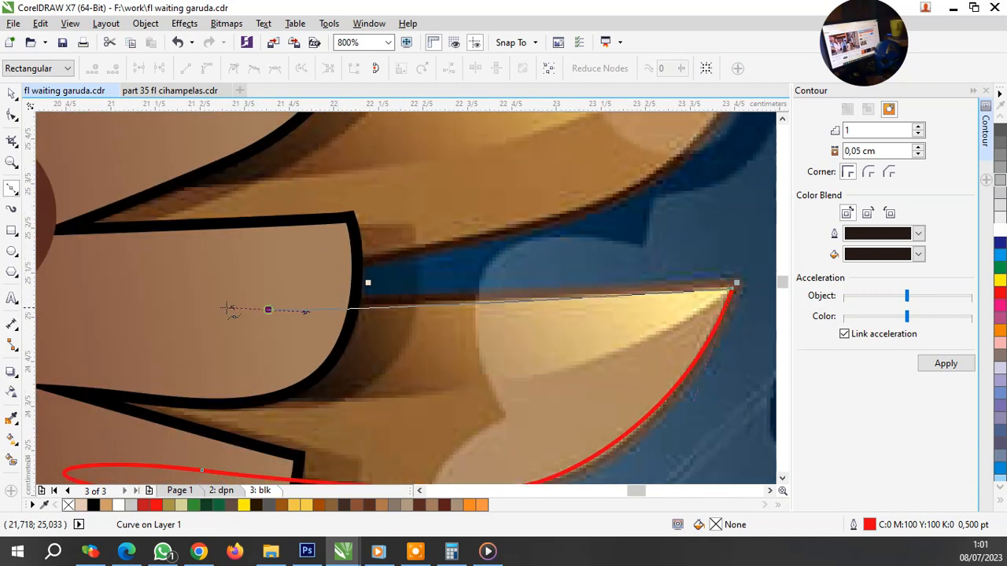
left_click_drag(226, 307, 214, 308)
Step: Loop the Bezier curve over the brown feathers and trace the sixth golden feather's lower edge out to its tip
left_click_drag(305, 276, 409, 248)
scroll(413, 289, "down", 1)
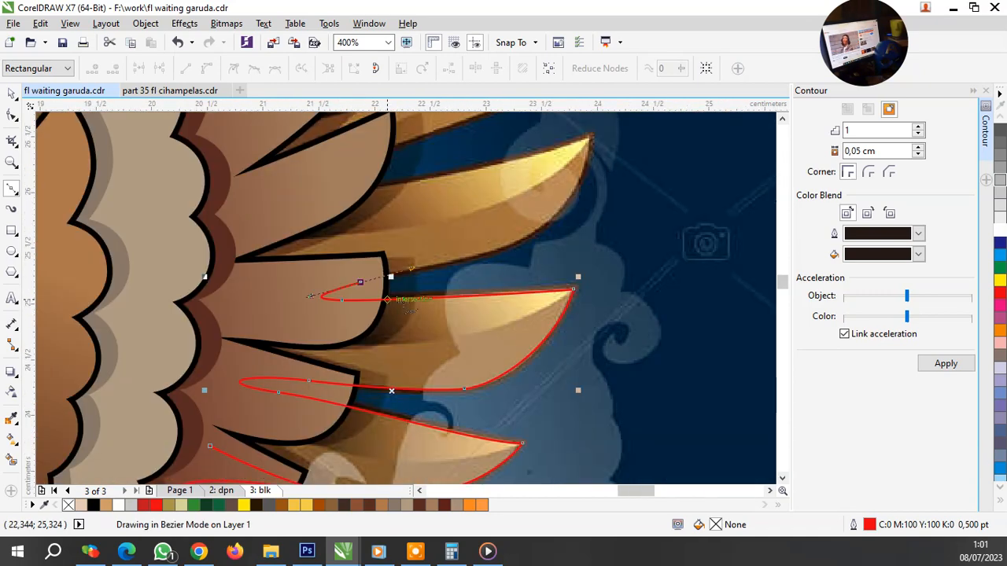
scroll(516, 267, "up", 2)
scroll(472, 311, "down", 1)
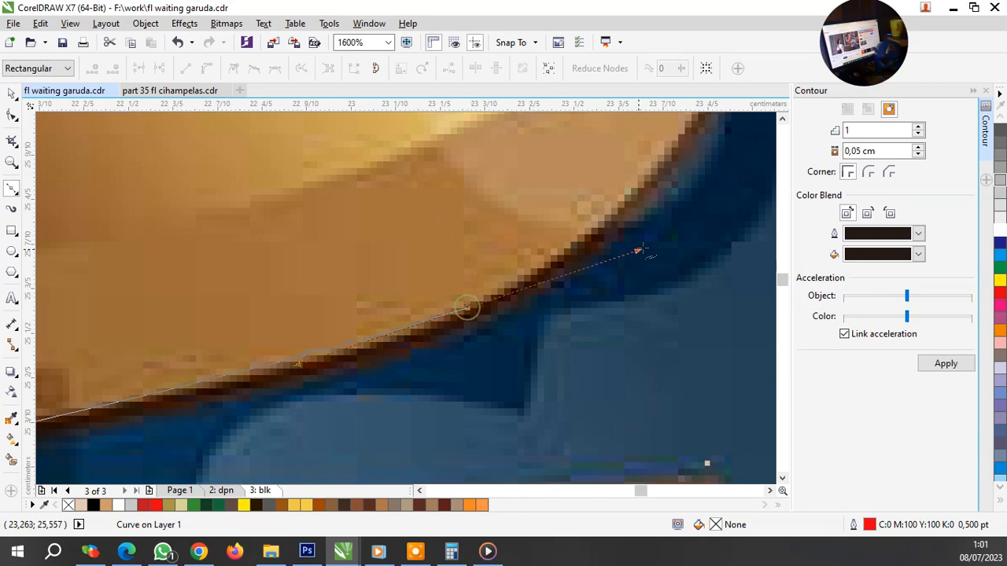
left_click(669, 225)
scroll(630, 232, "down", 1)
scroll(629, 230, "up", 1)
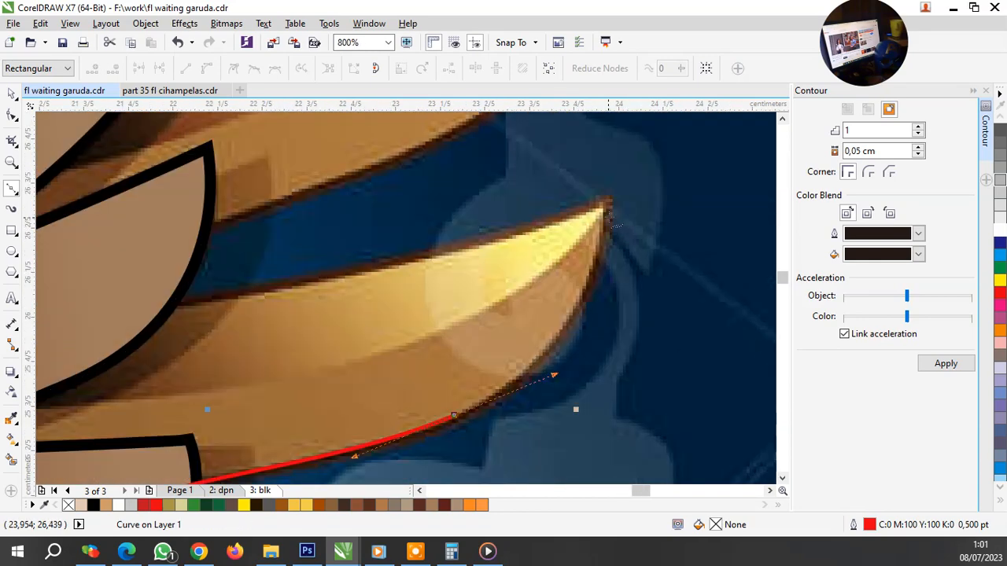
left_click_drag(606, 204, 617, 137)
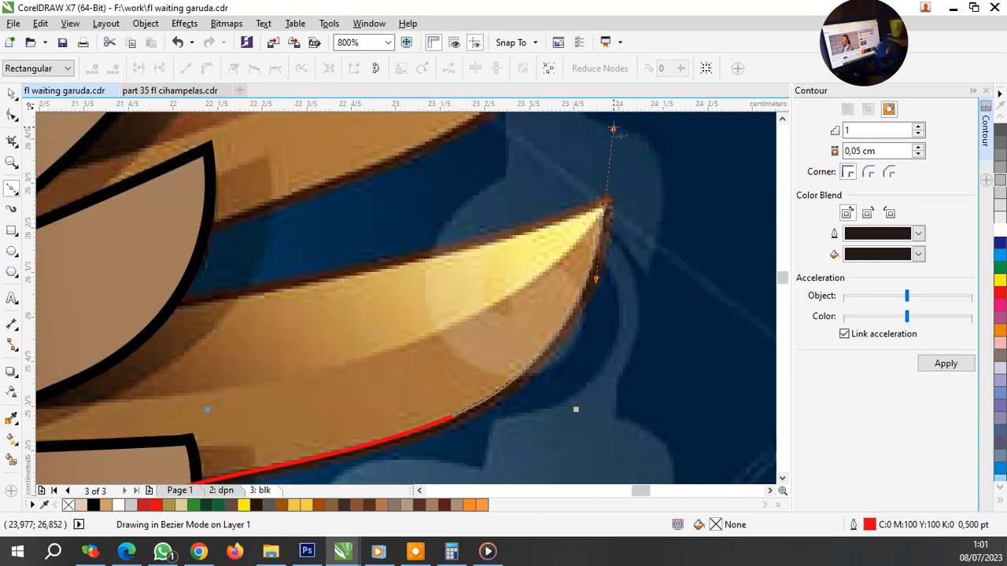
Step: Trace the sixth feather's upper edge back over the brown feathers and loop the curve around towards the seventh feather
scroll(259, 305, "down", 1)
scroll(325, 308, "up", 1)
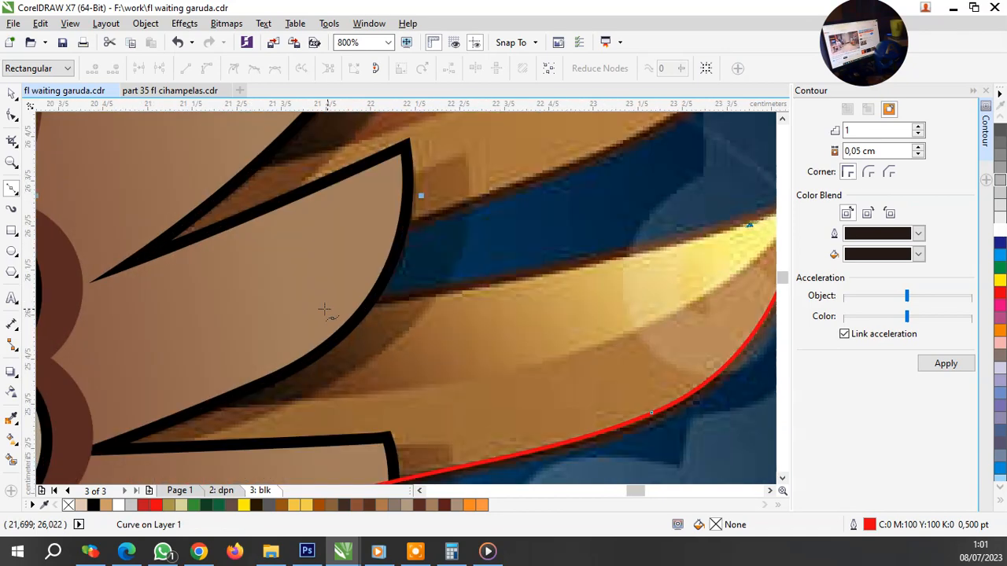
left_click(326, 309)
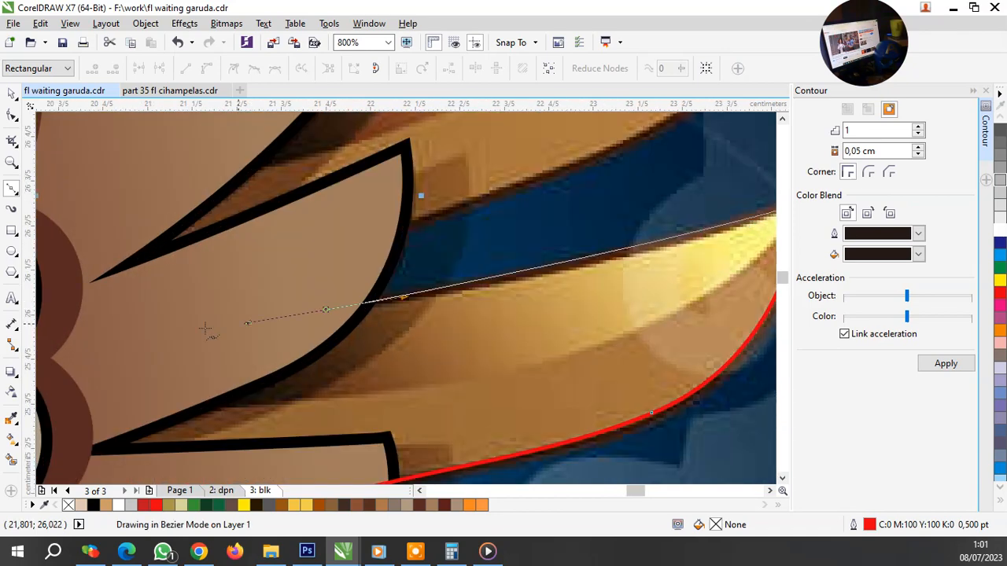
left_click(309, 275)
scroll(420, 189, "down", 1)
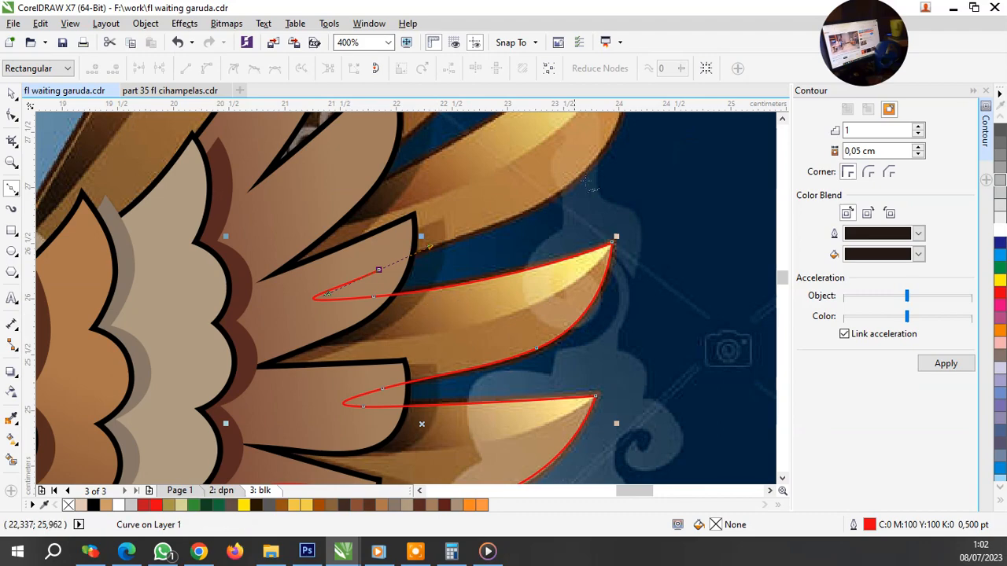
Step: Continue the curve along the seventh golden feather's lower edge up to its tip
scroll(588, 185, "up", 1)
left_click_drag(533, 228, 616, 182)
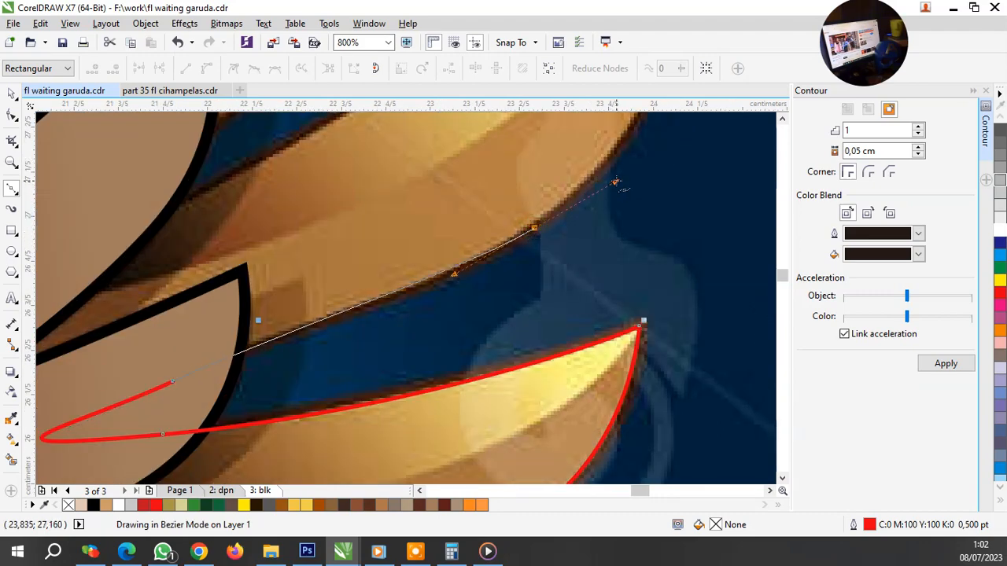
scroll(506, 309, "down", 2)
scroll(542, 216, "up", 1)
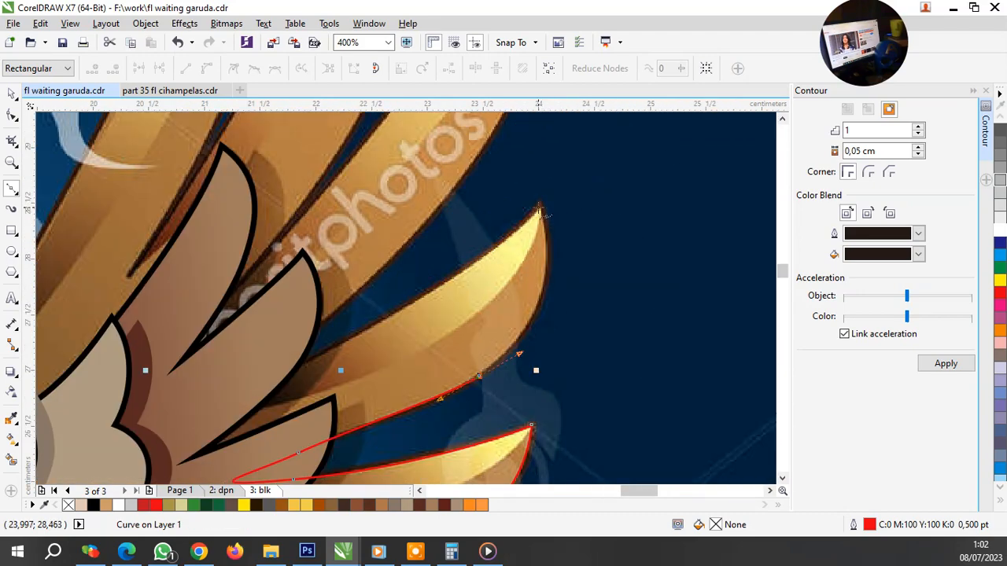
mouse_move(538, 208)
left_mouse_down()
mouse_move(530, 143)
mouse_move(517, 130)
left_mouse_up()
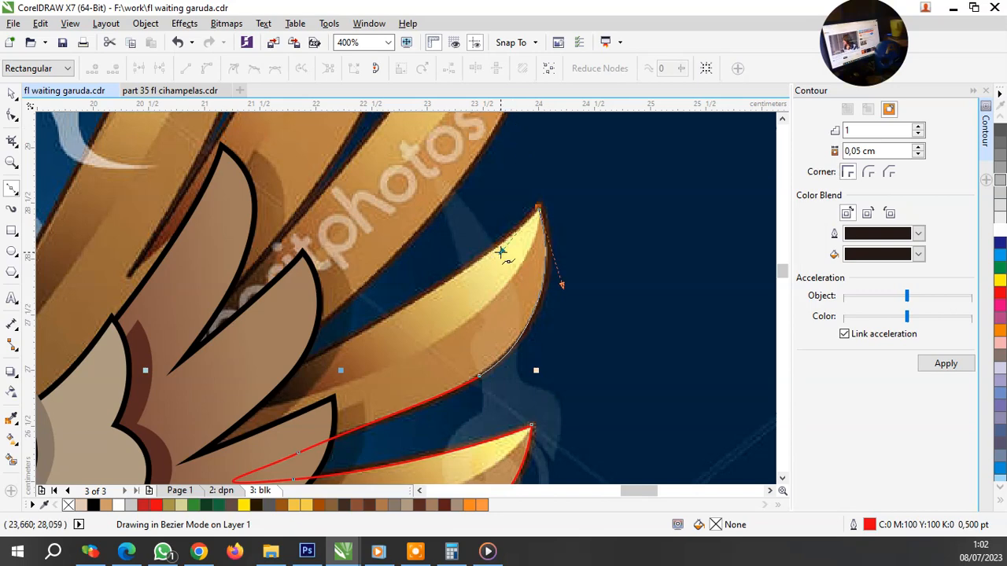
Step: Trace the seventh feather's upper edge back over the brown feathers and turn the curve towards the eighth feather
scroll(303, 366, "up", 2)
left_click_drag(344, 342, 162, 422)
scroll(571, 225, "down", 2)
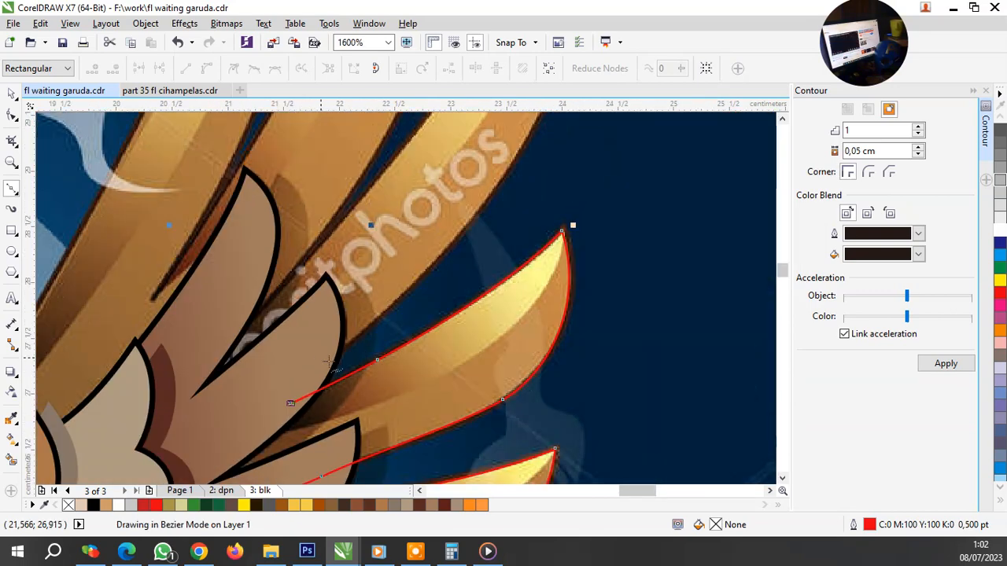
scroll(335, 349, "up", 1)
left_click(344, 347)
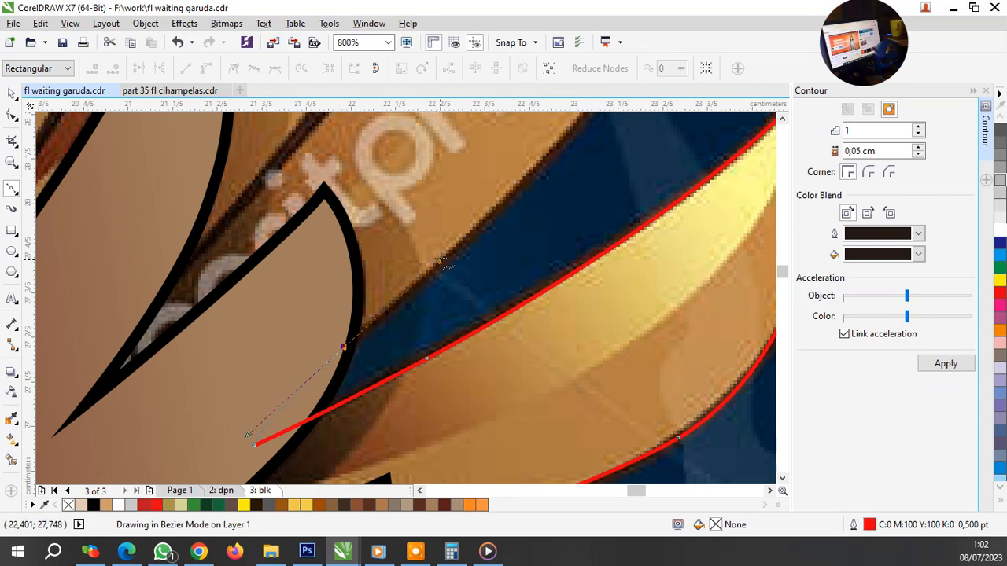
Step: Trace the eighth golden feather's outer edge, past the watermark text, up to its tip
scroll(411, 322, "down", 2)
scroll(464, 231, "up", 2)
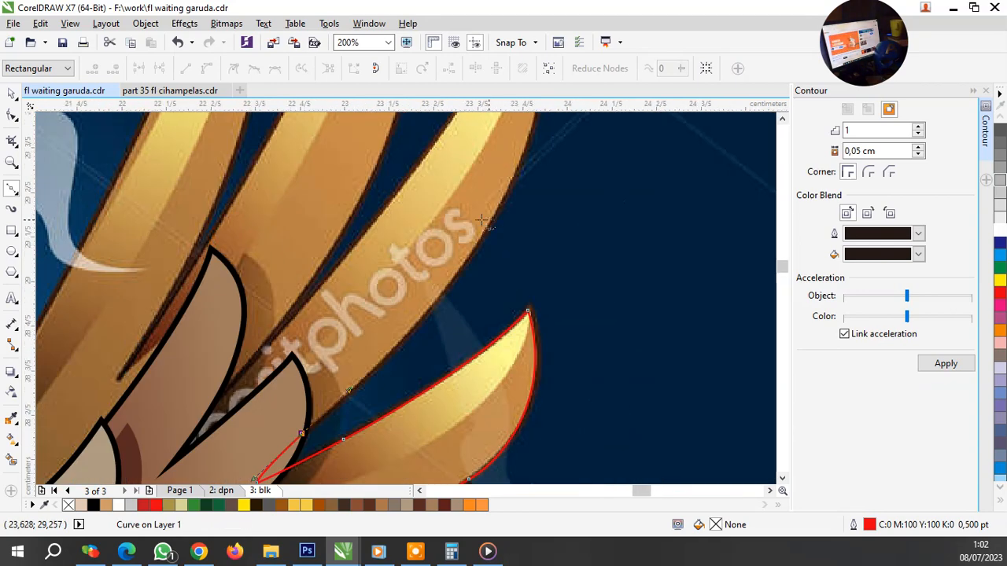
scroll(519, 180, "down", 2)
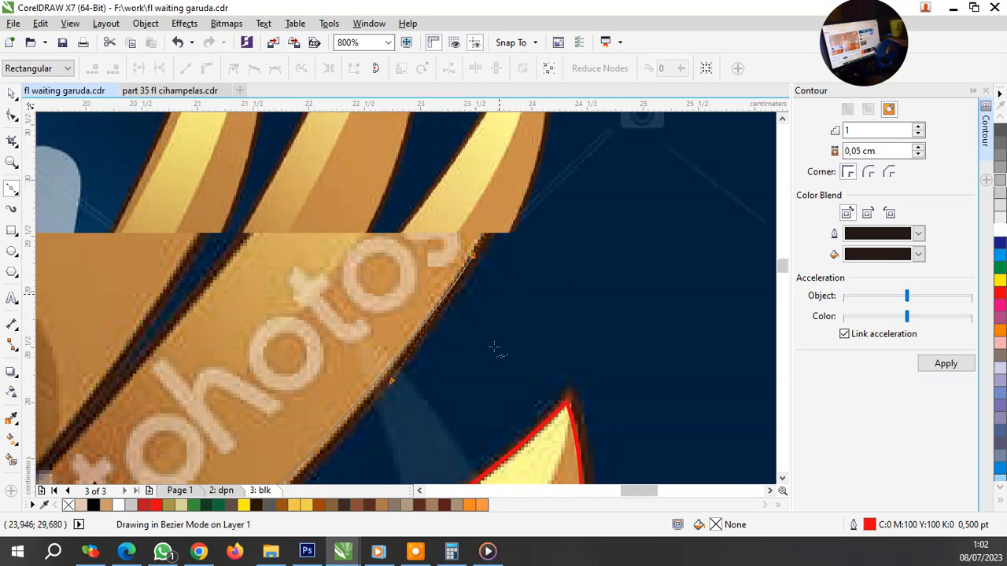
scroll(517, 185, "up", 2)
scroll(513, 182, "down", 1)
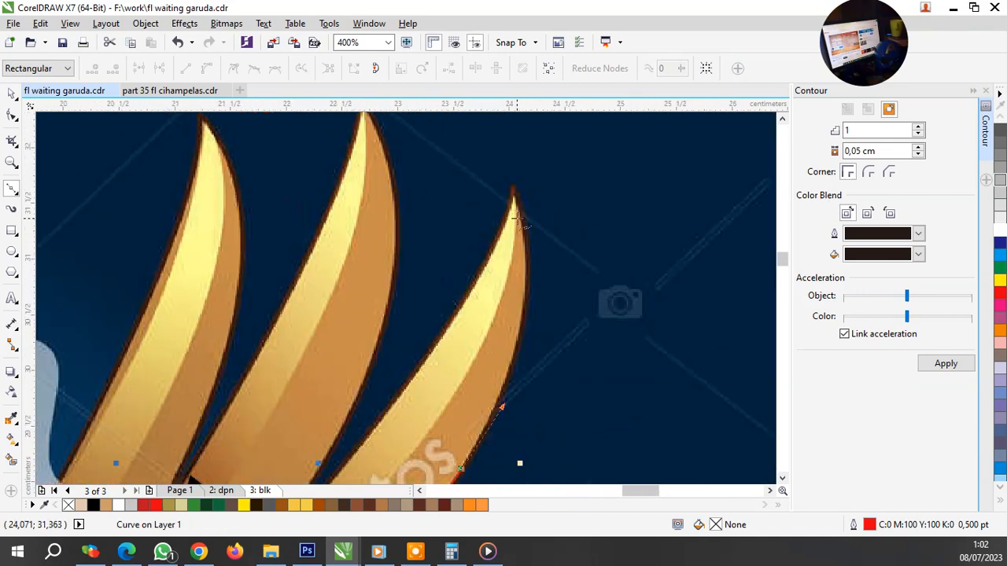
left_click_drag(513, 195, 481, 130)
key("space")
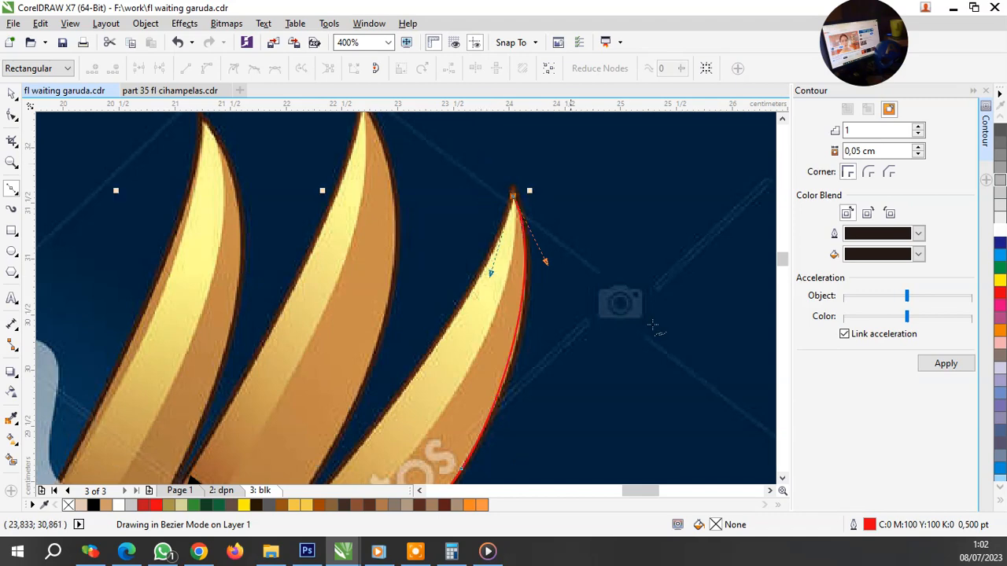
Step: Trace the eighth feather's inner edge down to the brown feathers and turn the curve towards the ninth feather
scroll(584, 307, "down", 2)
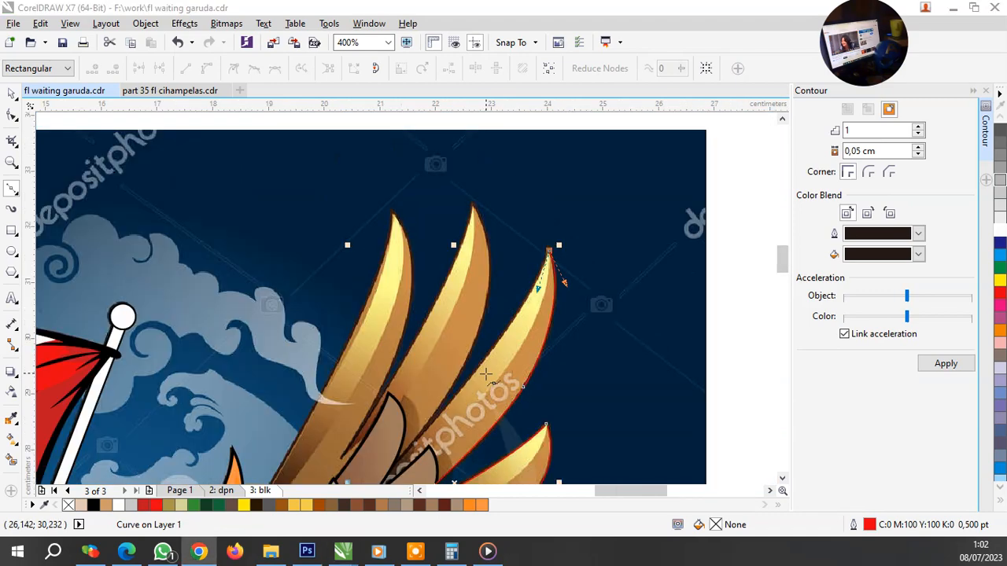
scroll(561, 281, "up", 4)
left_click_drag(516, 289, 423, 424)
scroll(513, 330, "down", 2)
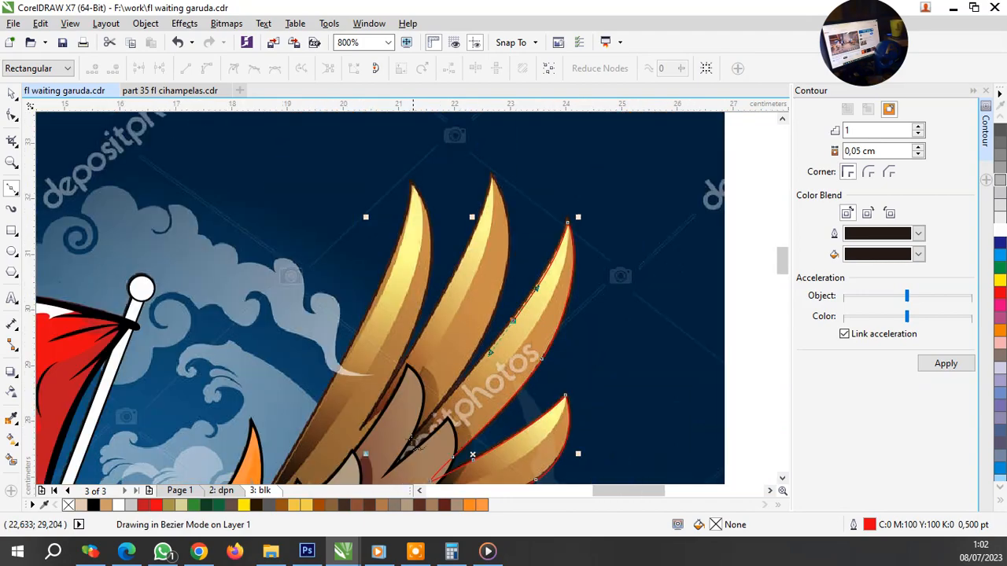
scroll(413, 443, "up", 2)
scroll(429, 428, "down", 2)
scroll(435, 423, "up", 2)
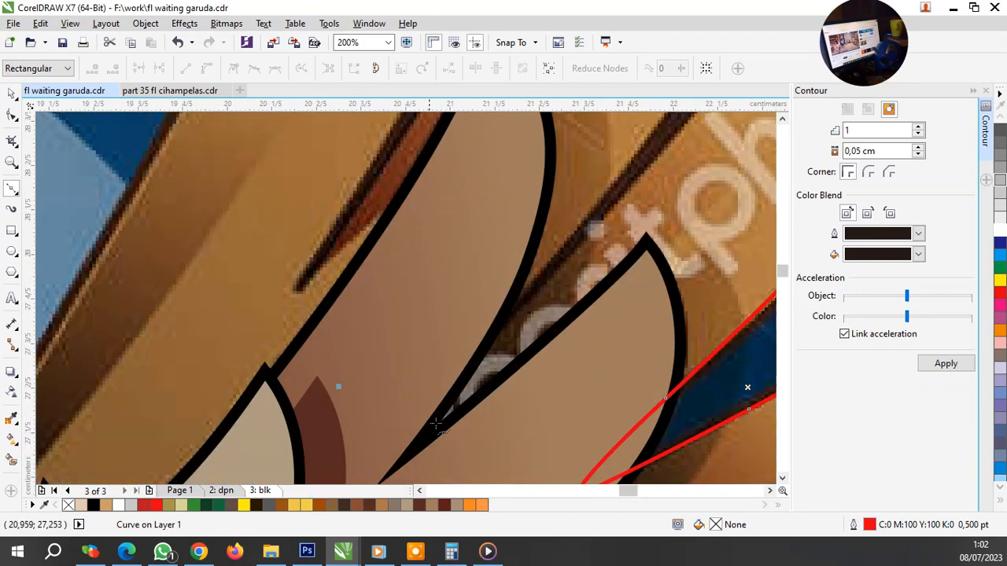
left_click_drag(456, 385, 495, 337)
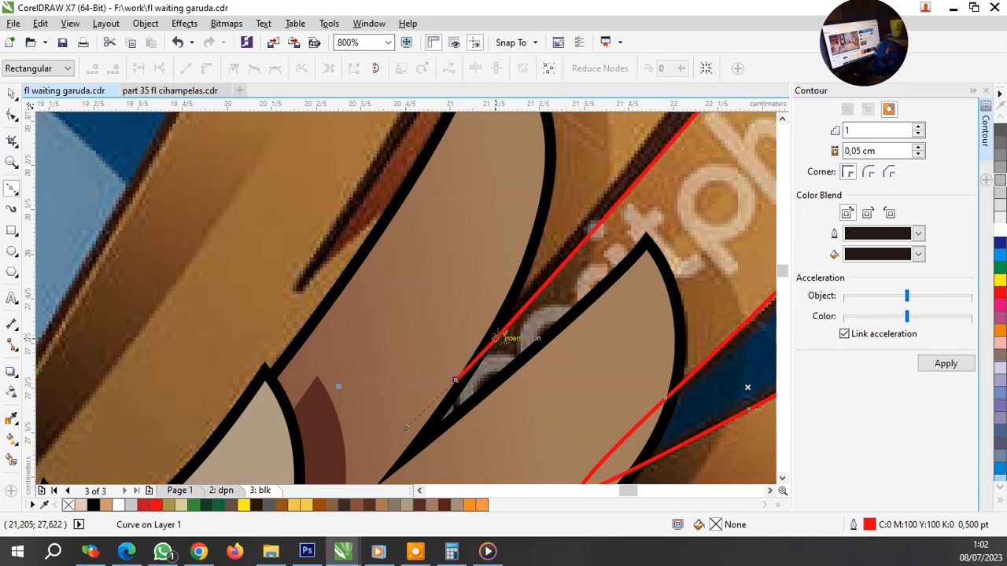
Step: Trace the ninth golden feather's outer edge from the brown feathers up to its tip and turn the curve downward there
left_click_drag(558, 257, 574, 238)
scroll(574, 237, "down", 1)
scroll(674, 151, "up", 1)
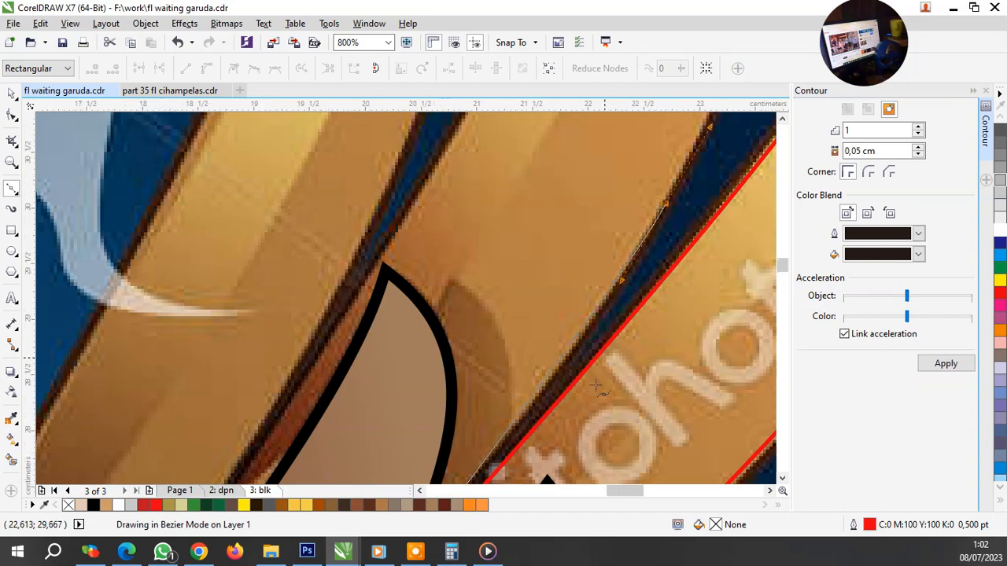
scroll(654, 214, "down", 2)
scroll(654, 214, "up", 2)
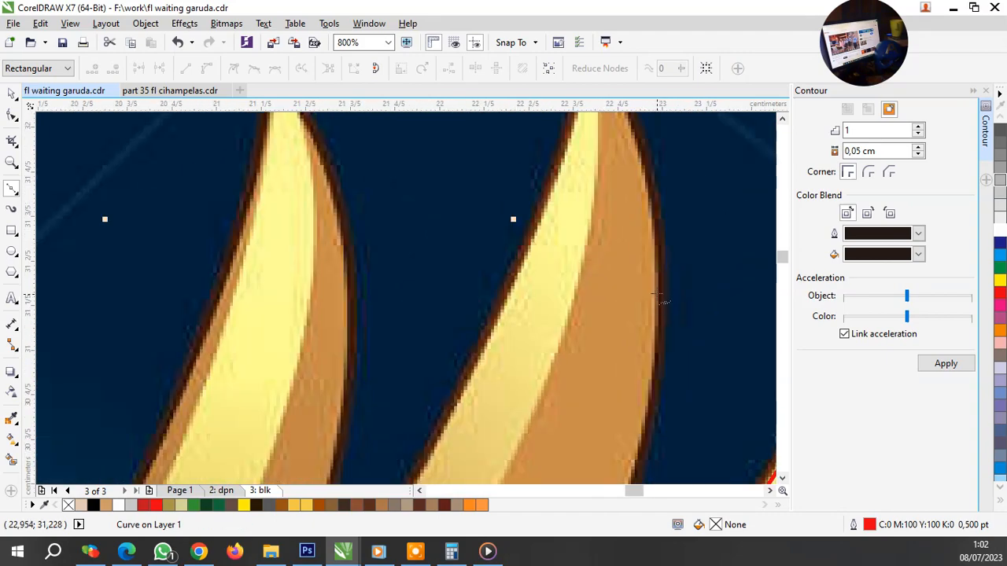
left_click(657, 293)
left_click_drag(667, 209, 655, 155)
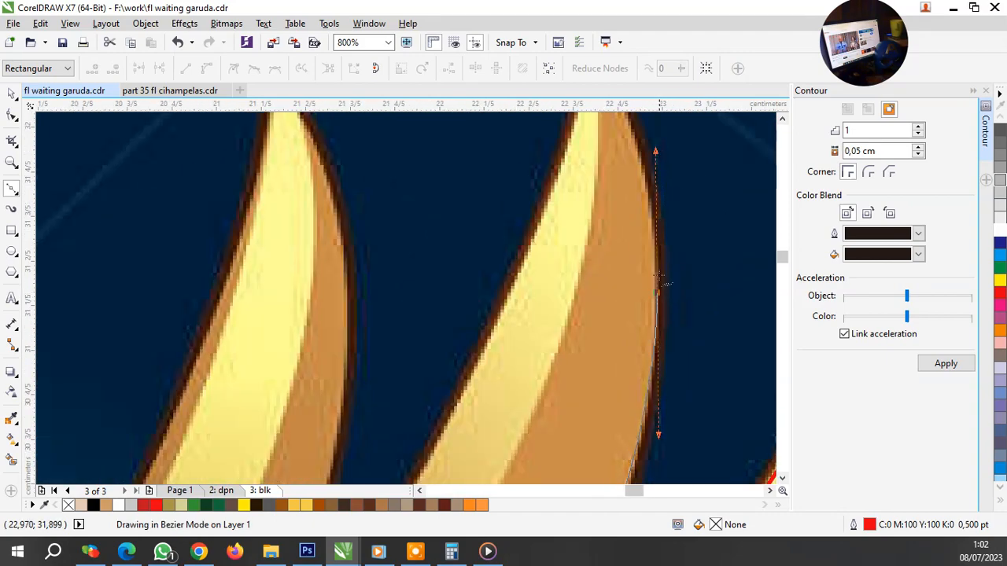
scroll(663, 283, "down", 2)
scroll(647, 186, "up", 3)
left_click(645, 183)
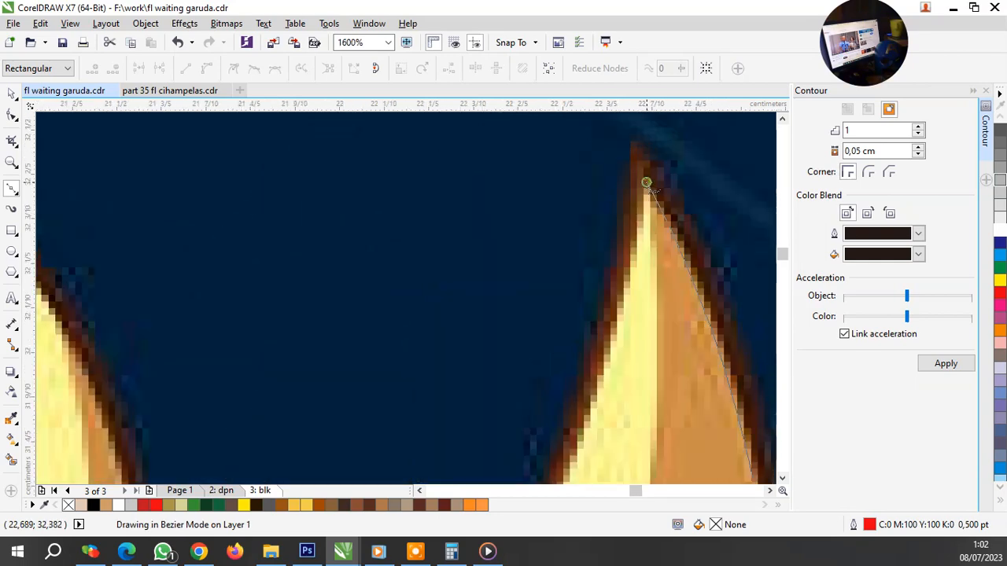
left_click(638, 264)
Step: Trace the ninth feather's inner edge down to the pointed end of the dark gap beside the last feather
scroll(663, 224, "down", 2)
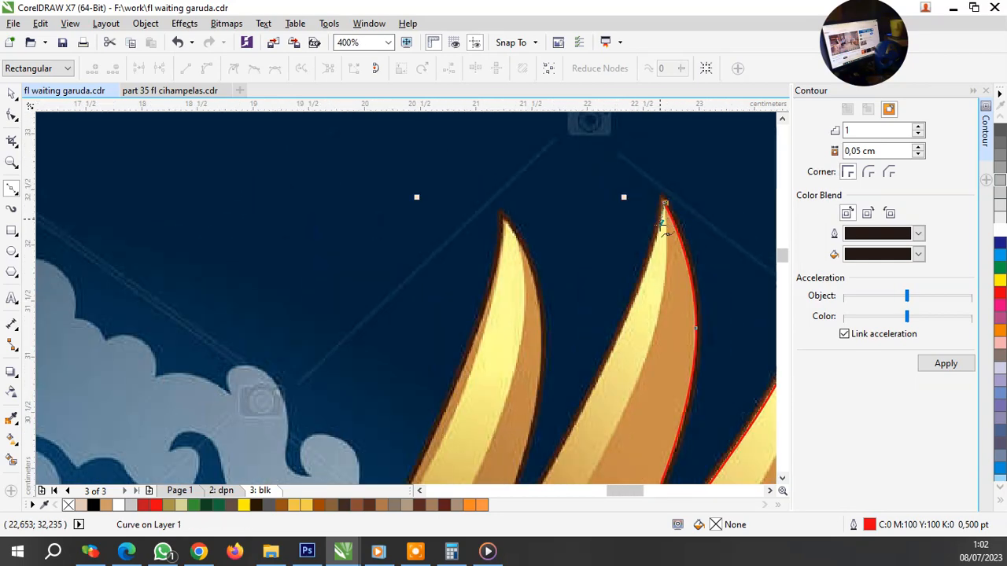
scroll(619, 364, "up", 1)
left_click(682, 162)
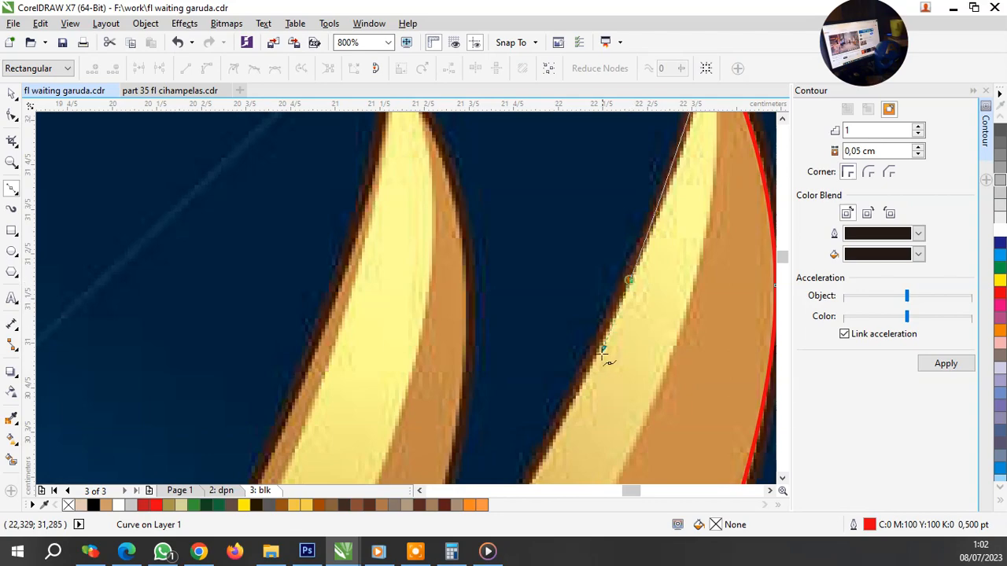
left_click(644, 290)
scroll(643, 290, "down", 3)
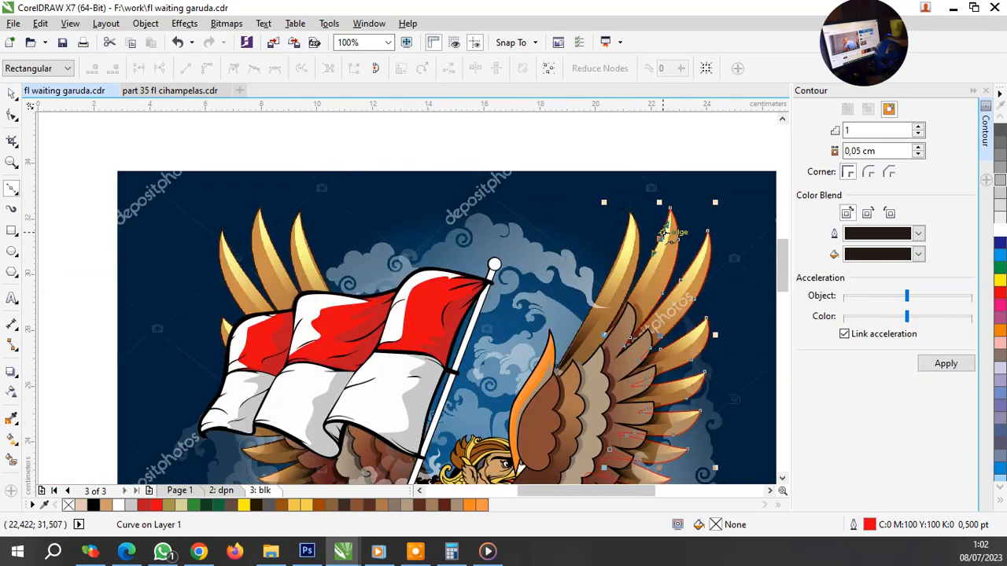
scroll(666, 228, "down", 1)
scroll(660, 279, "up", 3)
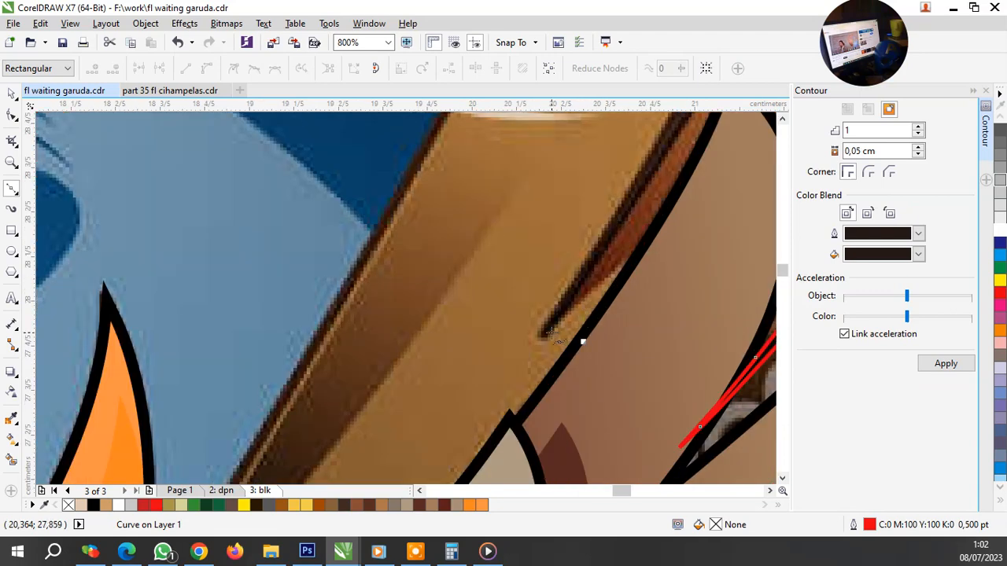
left_click(551, 333)
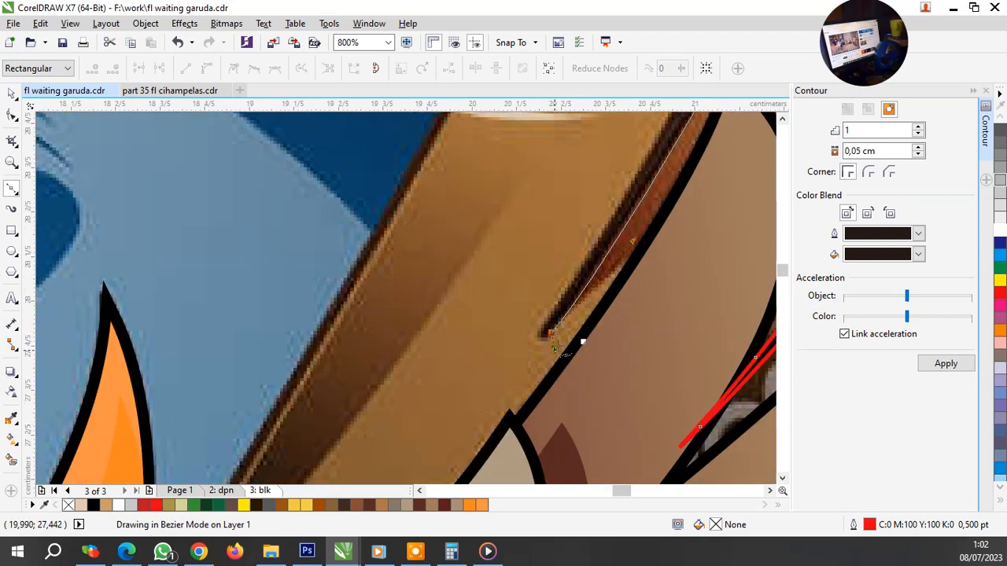
Step: Turn the curve at the gap's lower end and trace the tenth golden feather's outer edge up to its tip
left_click_drag(563, 292, 589, 265)
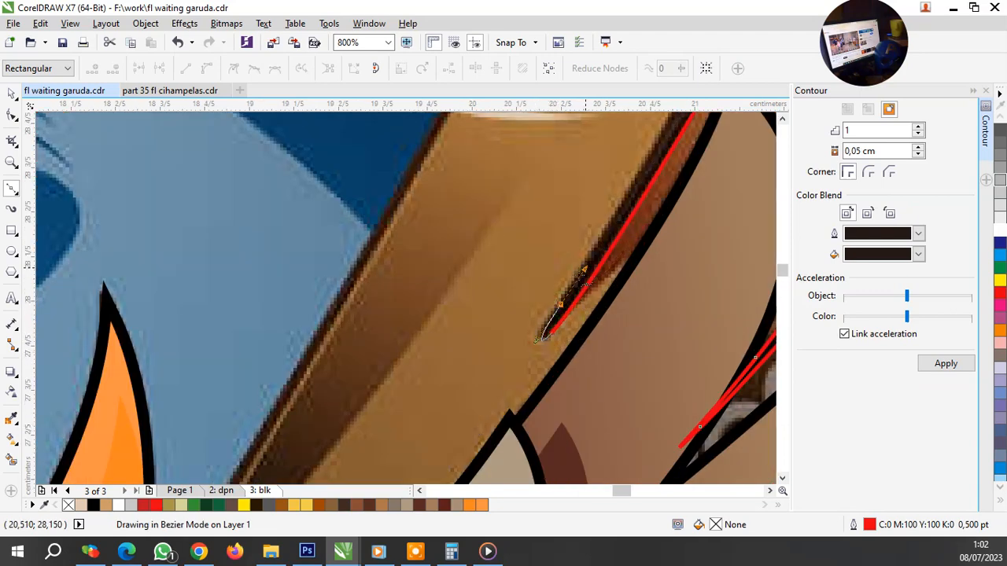
scroll(549, 361, "down", 2)
scroll(604, 235, "up", 2)
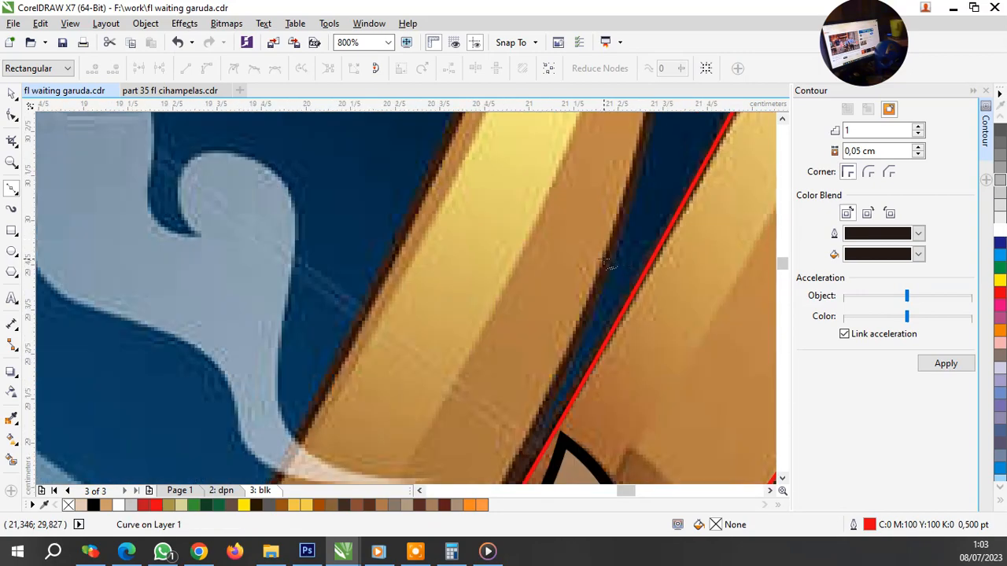
scroll(645, 165, "down", 2)
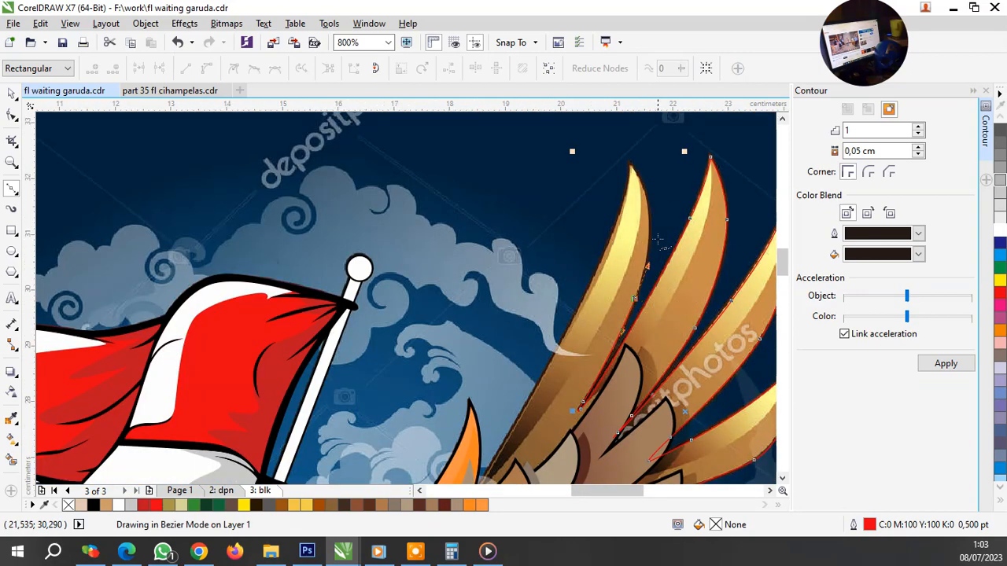
scroll(653, 236, "up", 1)
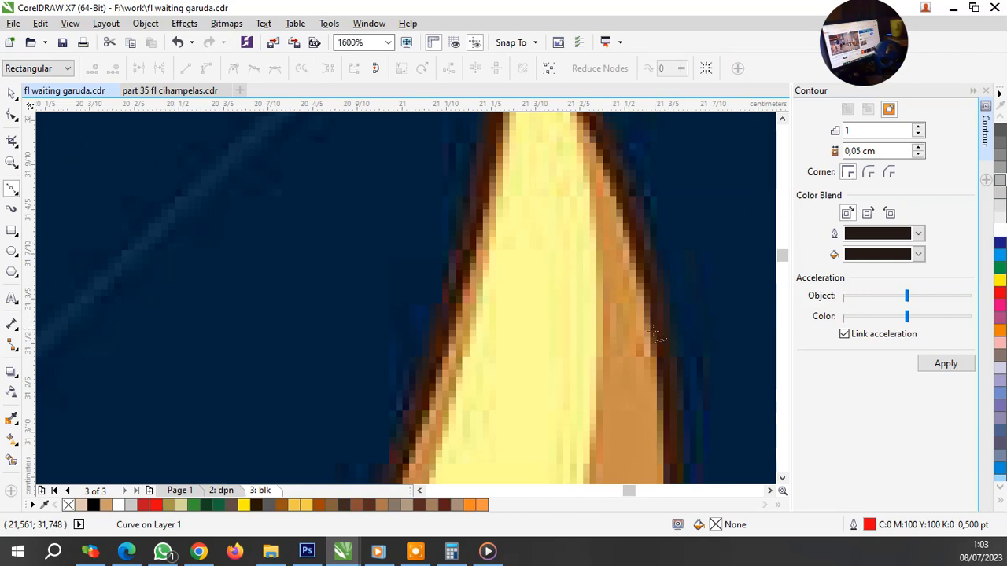
left_click_drag(653, 330, 562, 135)
scroll(652, 265, "down", 1)
scroll(589, 126, "up", 1)
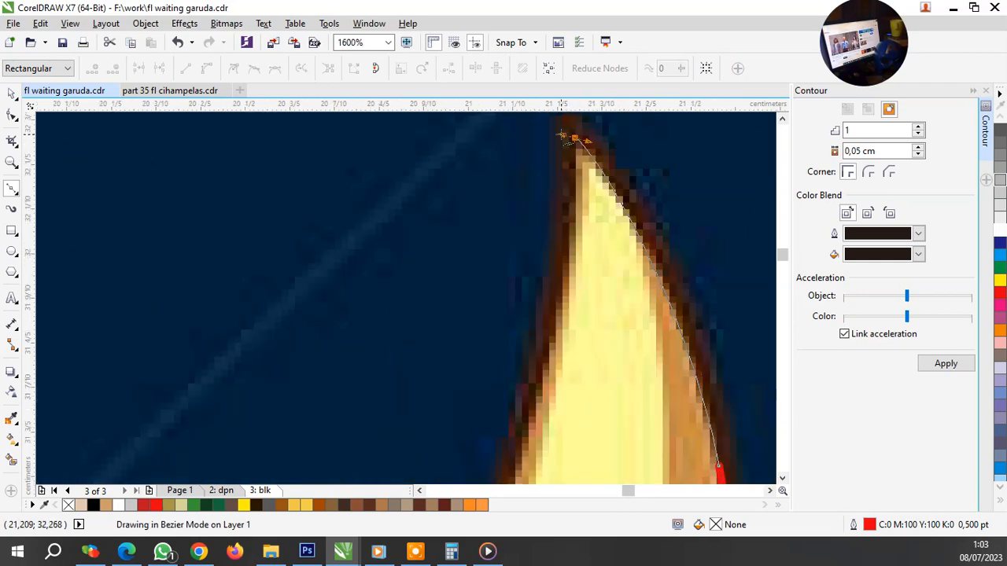
scroll(617, 208, "down", 3)
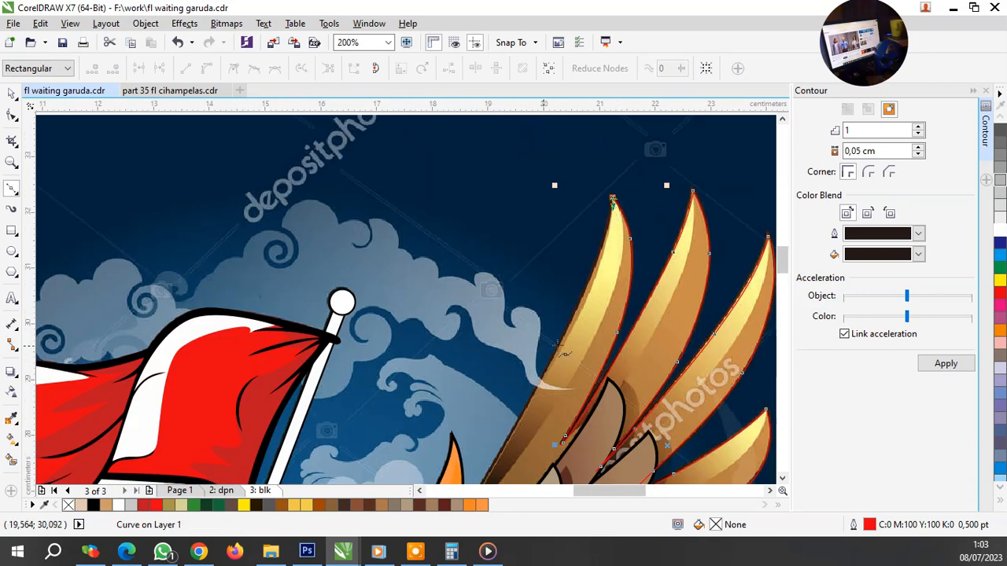
Step: Trace the tenth golden feather's inner edge from its tip down towards the orange plume
scroll(563, 353, "up", 2)
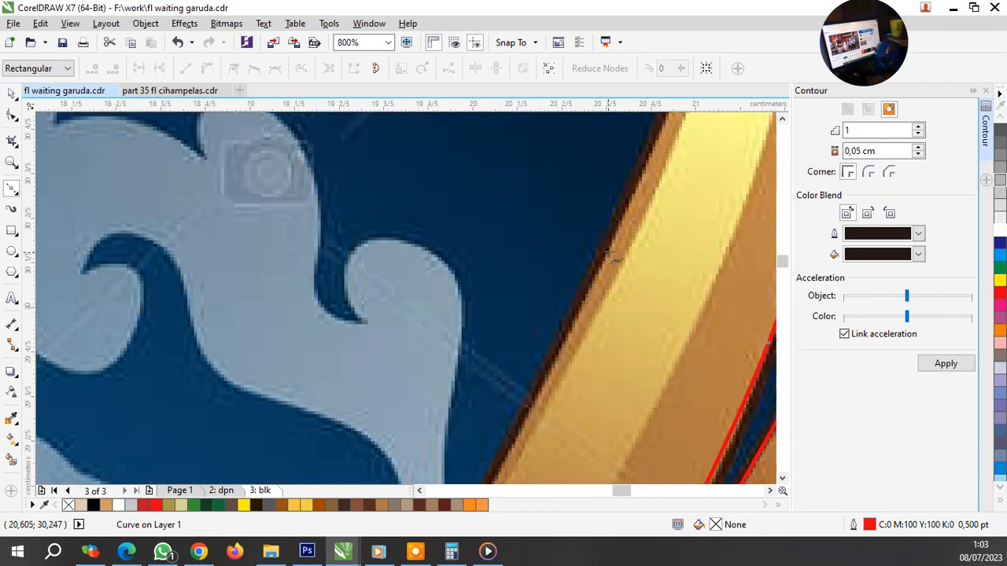
scroll(602, 252, "down", 2)
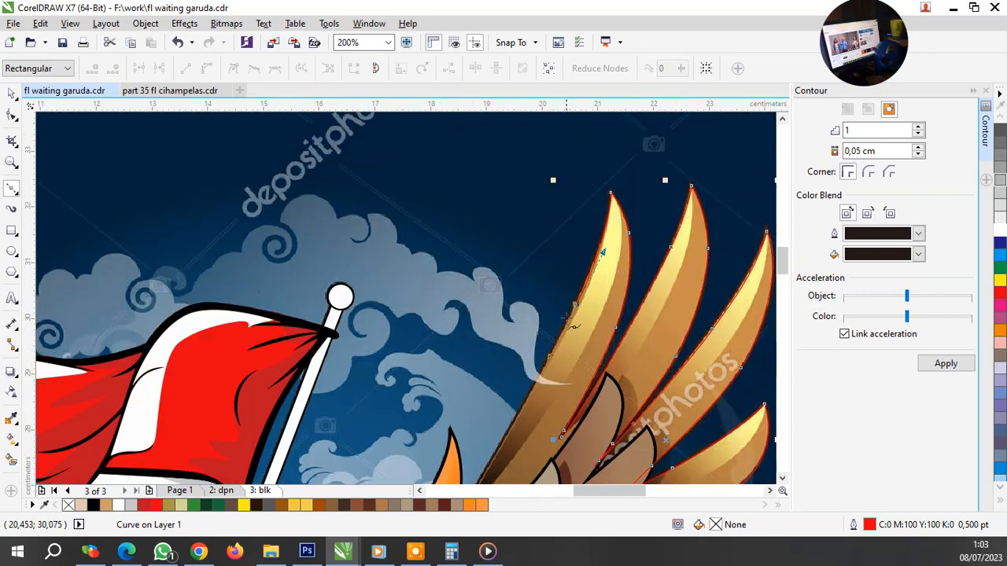
scroll(609, 256, "up", 1)
scroll(617, 236, "down", 3)
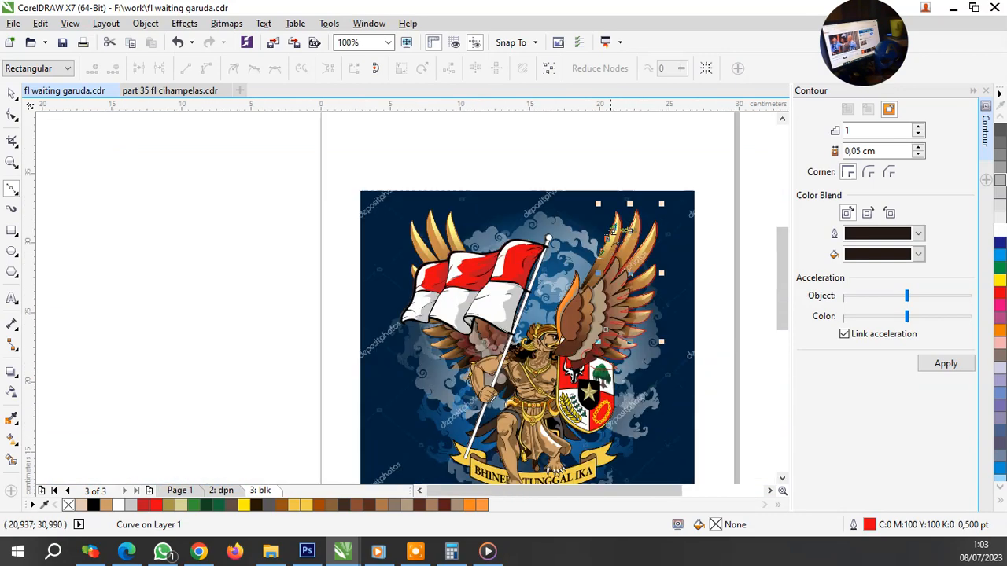
scroll(583, 279, "up", 2)
scroll(590, 317, "up", 1)
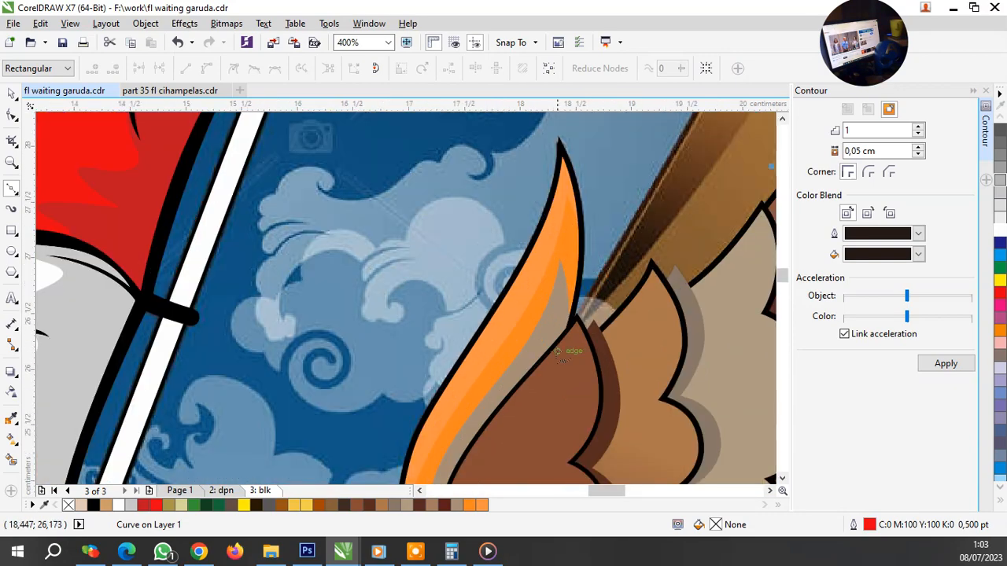
Step: Turn the curve over the brown feathers beside the orange plume and close it behind the lower wing feathers
left_click_drag(556, 352, 517, 420)
scroll(519, 266, "down", 2)
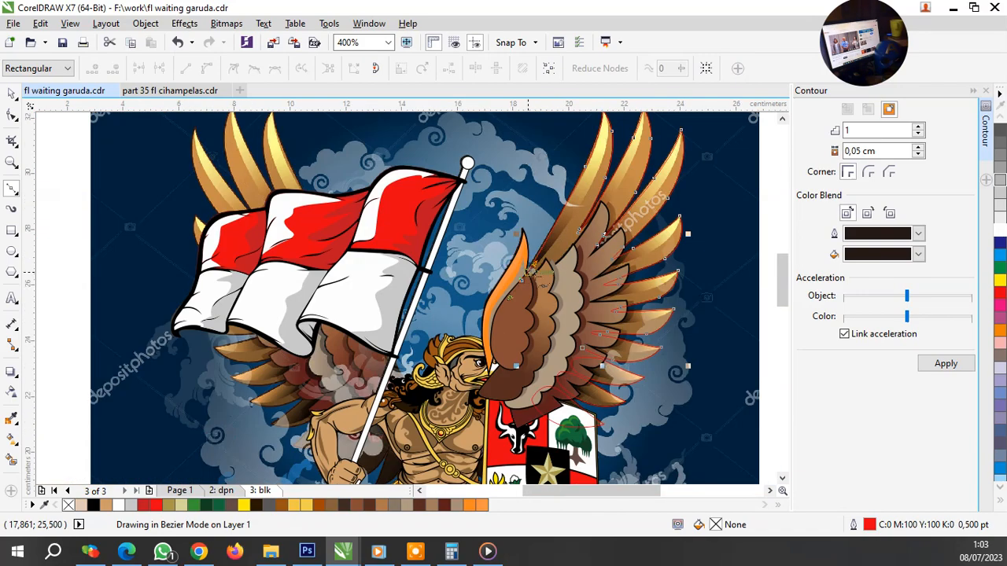
scroll(601, 363, "up", 1)
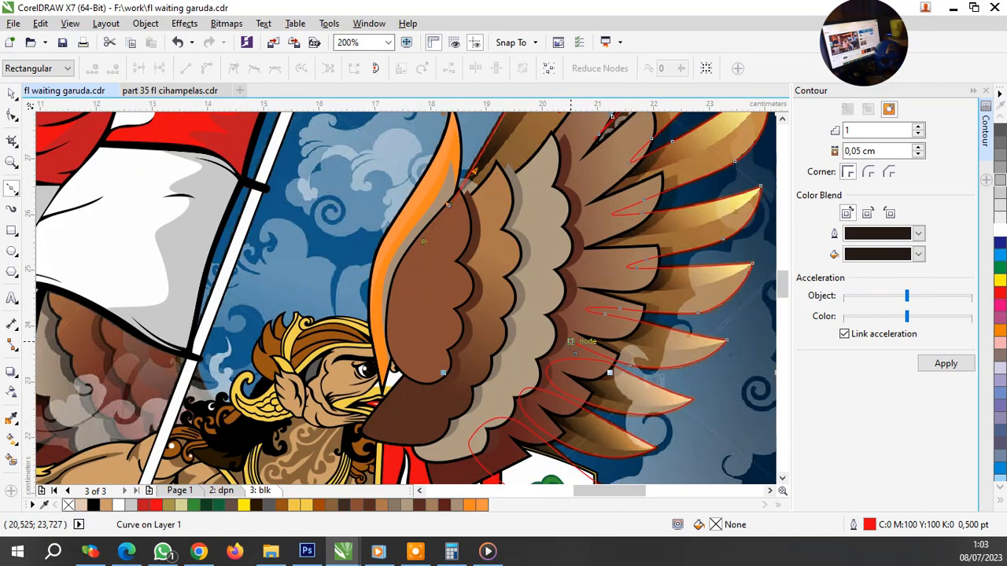
scroll(586, 378, "down", 1)
scroll(582, 390, "up", 2)
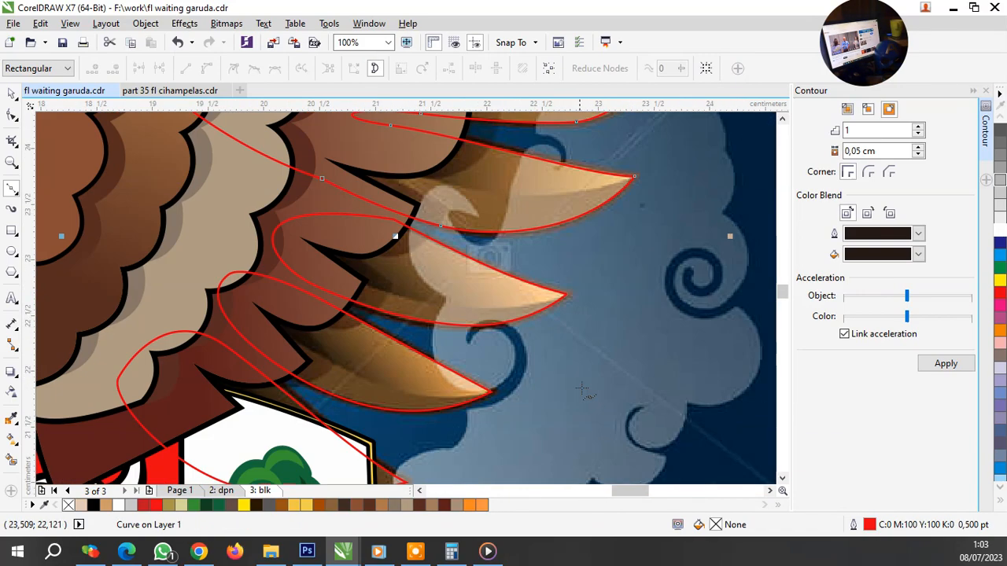
Step: Reshape the large golden feather outline along the lower edge near a feather tip so it follows the reference
left_click(12, 116)
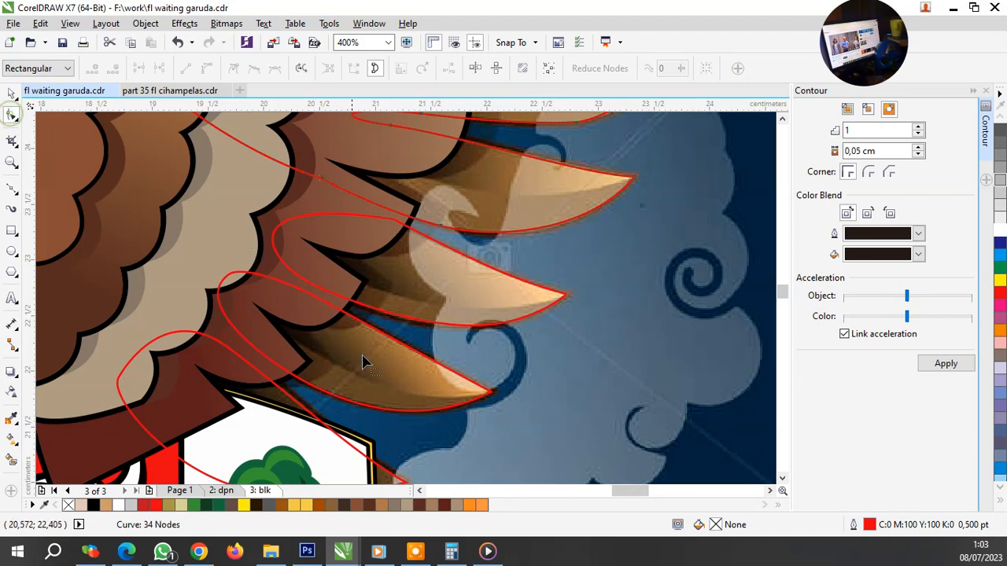
scroll(432, 402, "up", 2)
scroll(472, 379, "down", 2)
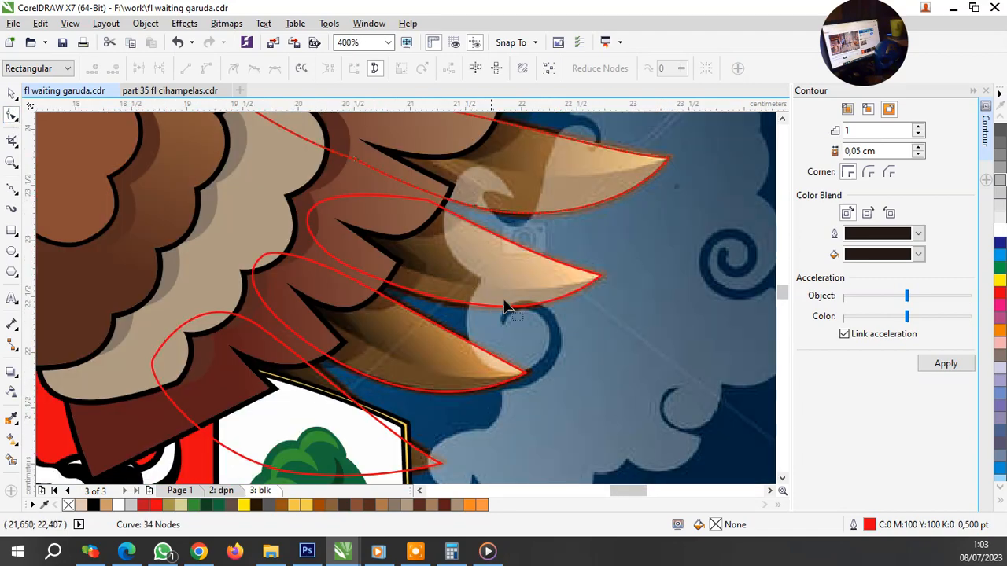
scroll(563, 233, "up", 1)
scroll(582, 225, "down", 1)
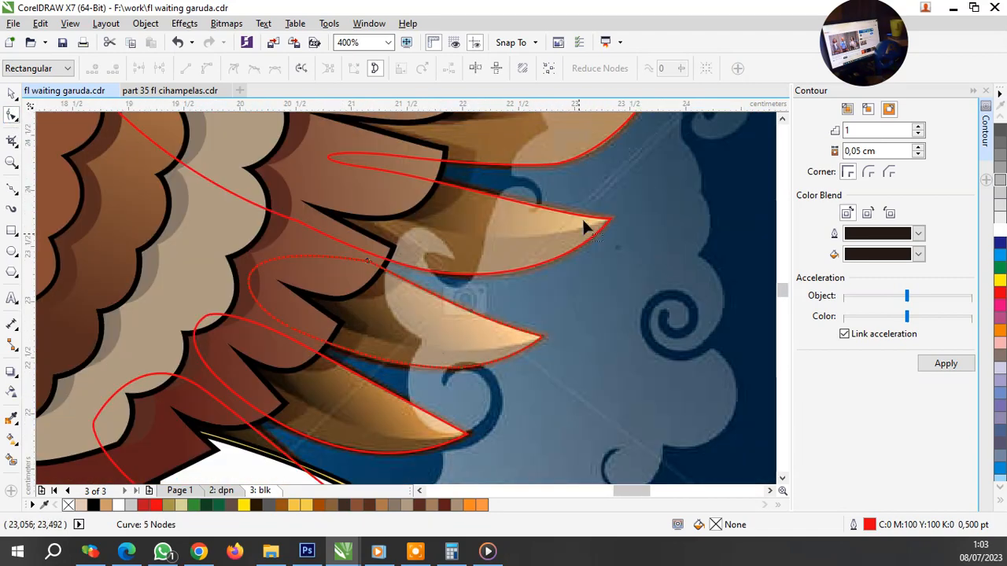
scroll(593, 225, "up", 1)
scroll(571, 238, "down", 1)
scroll(572, 238, "down", 1)
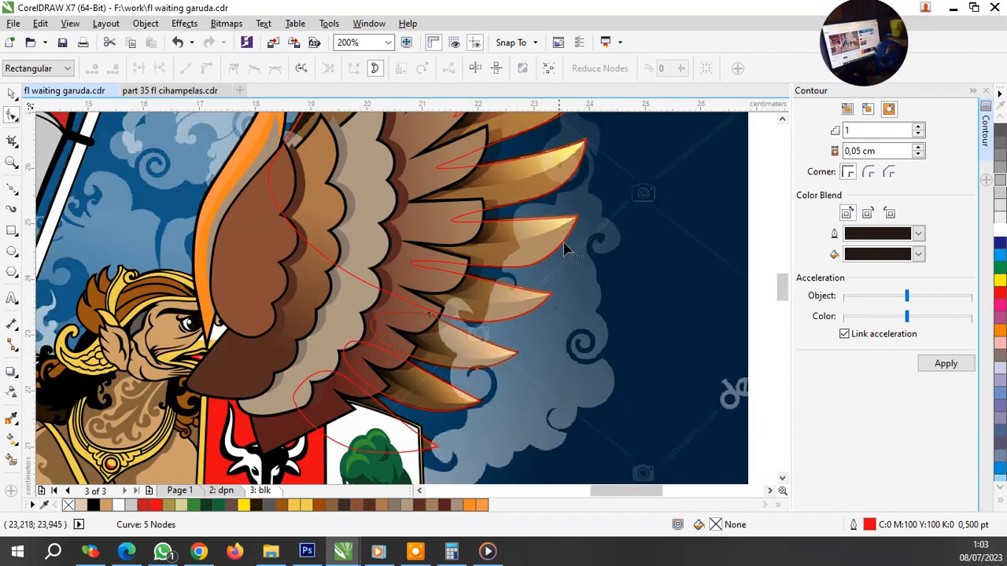
scroll(559, 247, "up", 2)
left_click(479, 343)
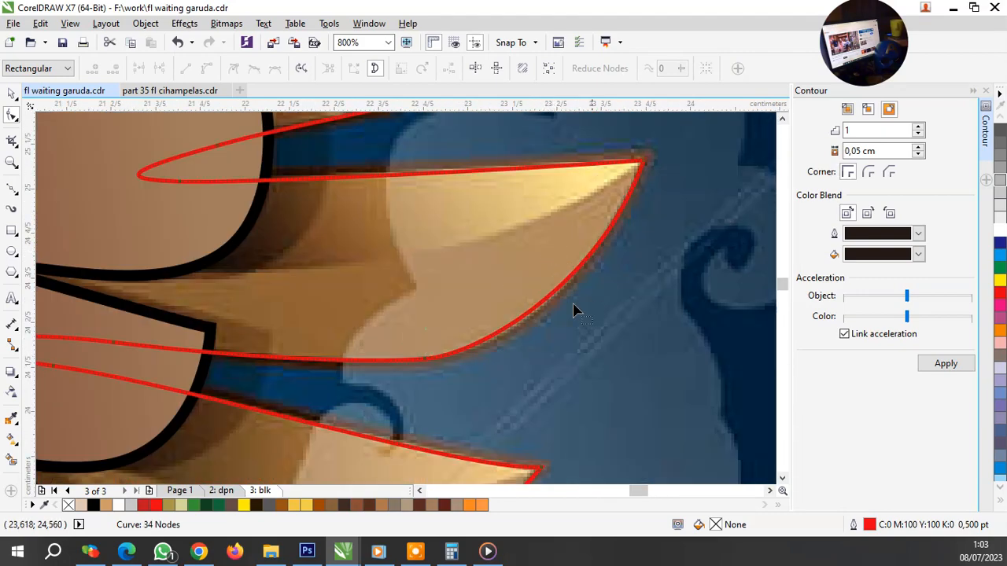
left_click_drag(467, 417, 470, 415)
mouse_move(484, 360)
left_mouse_down()
mouse_move(495, 355)
mouse_move(497, 370)
left_mouse_up()
scroll(515, 267, "down", 2)
scroll(498, 297, "up", 2)
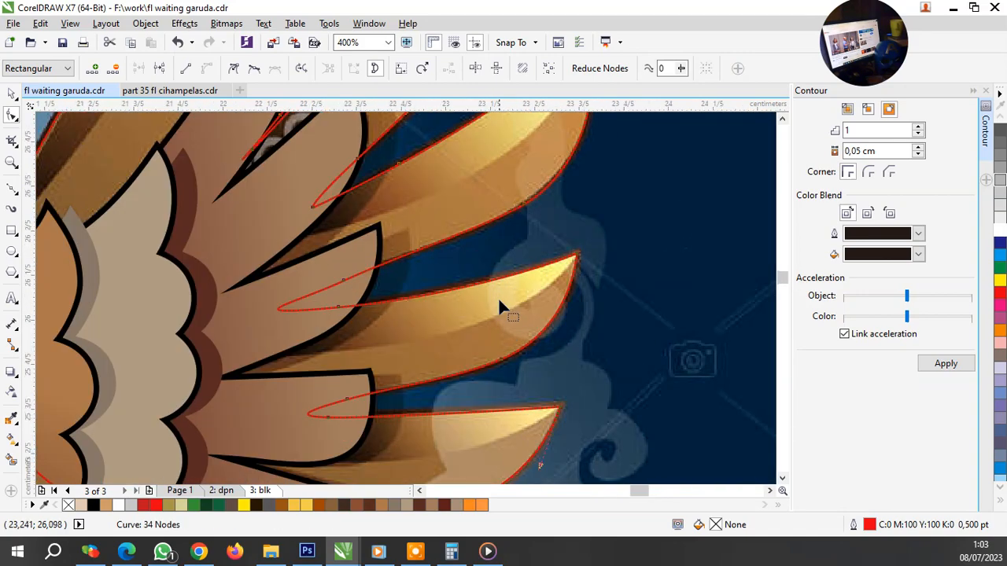
scroll(494, 300, "down", 2)
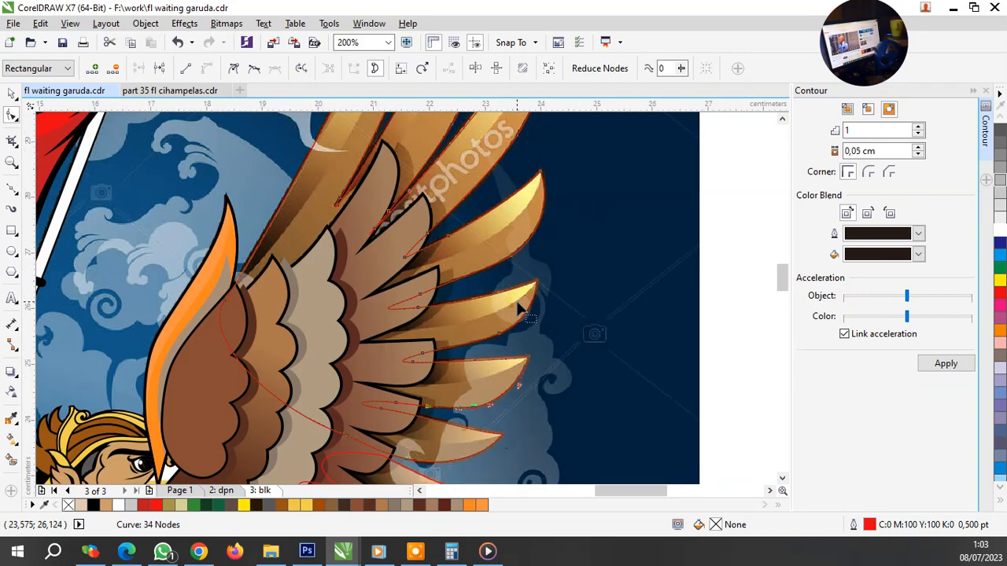
scroll(515, 310, "down", 1)
scroll(472, 346, "up", 2)
Step: Select the three lower feather outlines together with the large upper feather outline and group the four curves
key("space")
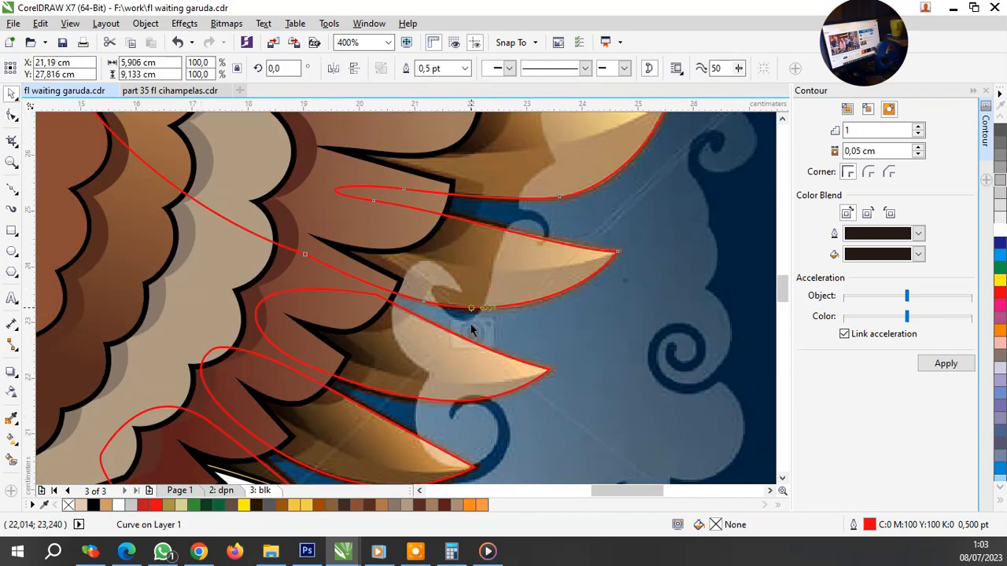
scroll(472, 331, "down", 1)
scroll(445, 332, "up", 2)
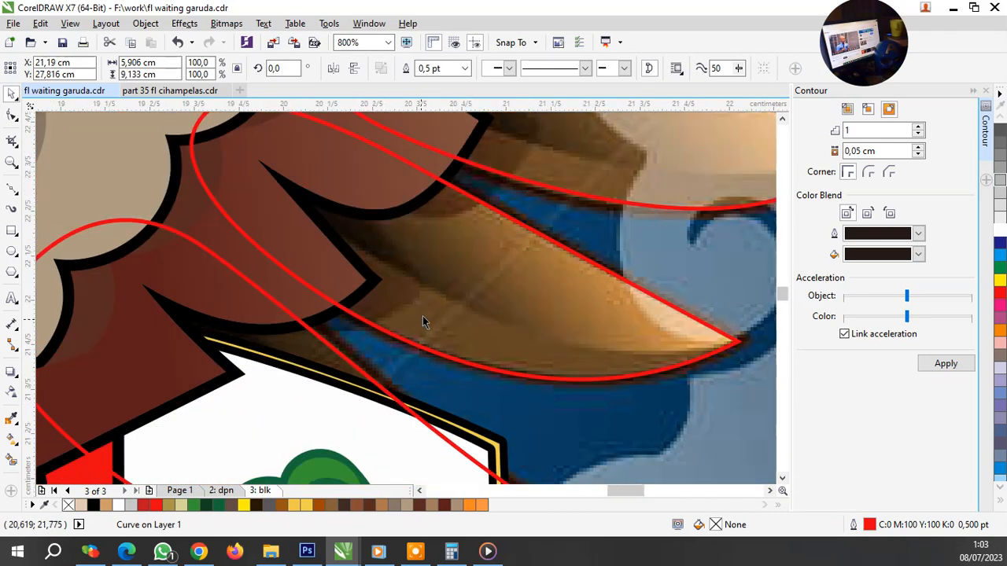
scroll(422, 346, "down", 1)
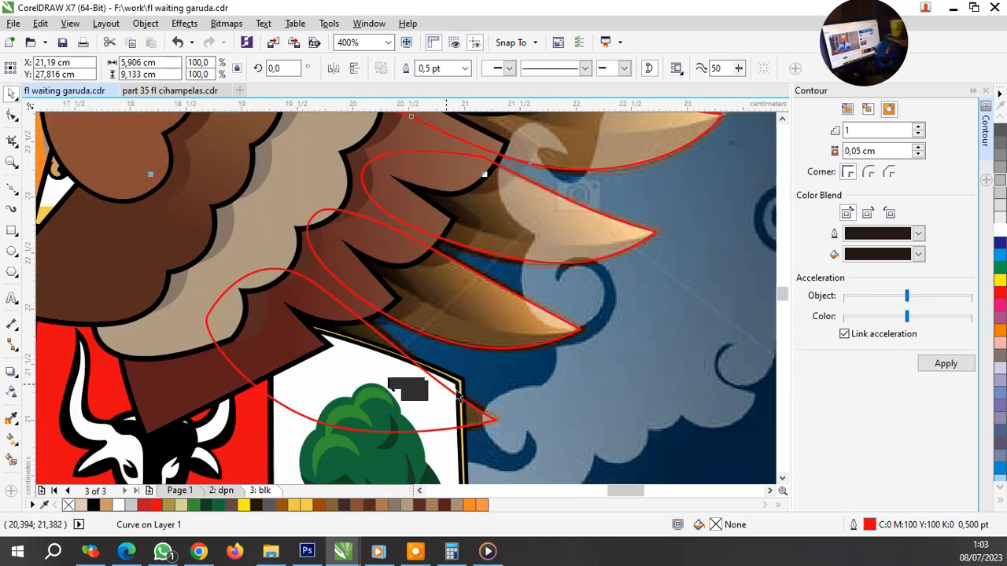
left_click(486, 407)
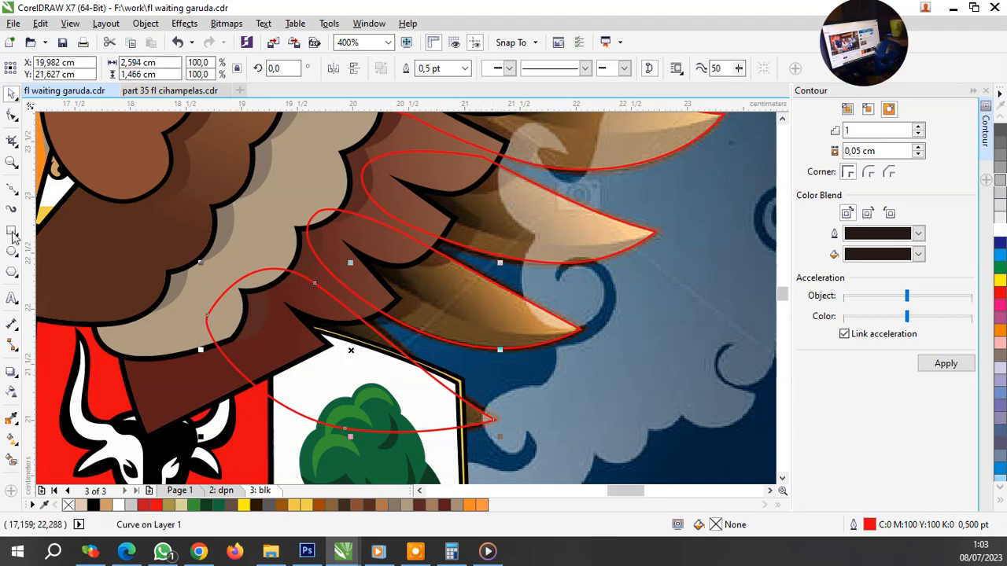
left_click(11, 189)
key("space")
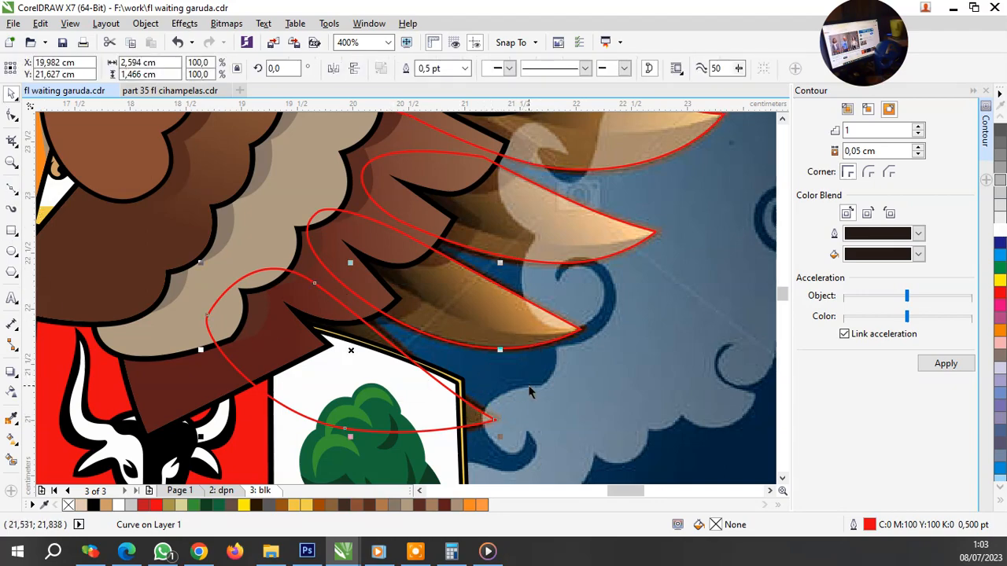
left_click(535, 340, "shift")
scroll(571, 327, "down", 2)
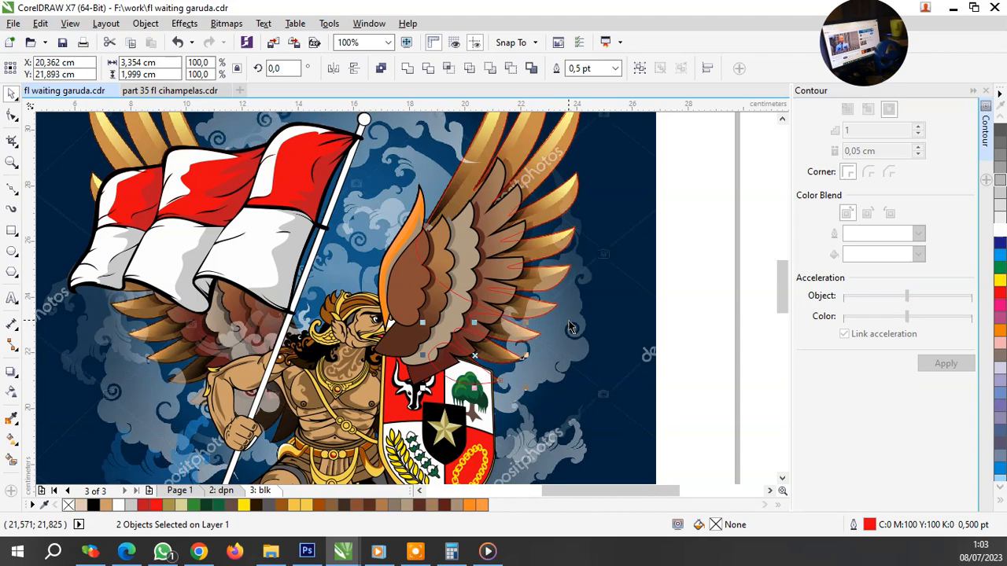
scroll(538, 337, "up", 1)
left_click(535, 346, "shift")
left_click(573, 275, "shift")
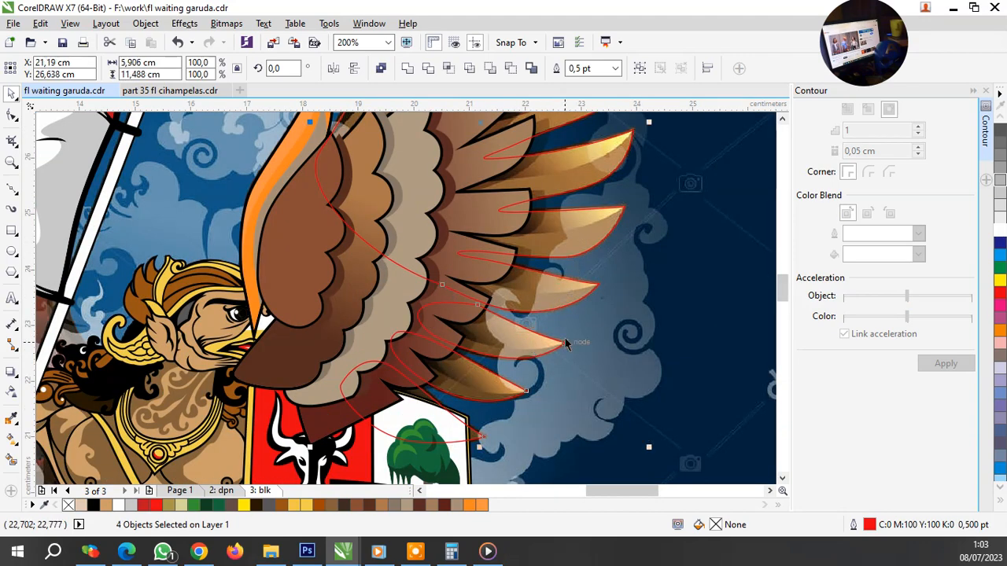
key("ctrl+g")
Step: Apply a one-step 0,05 cm outside contour in dark brown to the feather group and break the contour apart
left_click(936, 364)
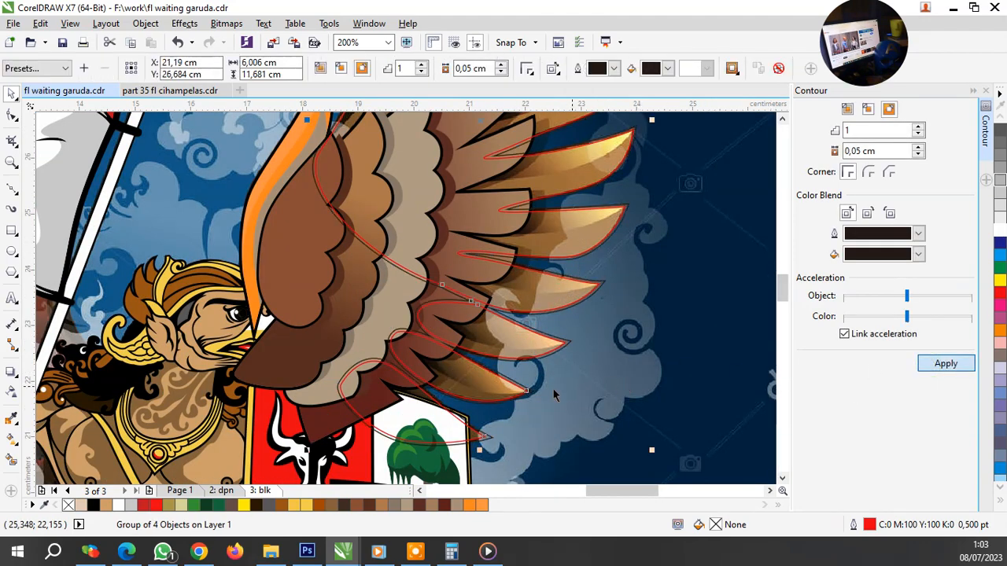
scroll(526, 397, "up", 1)
right_click(449, 391)
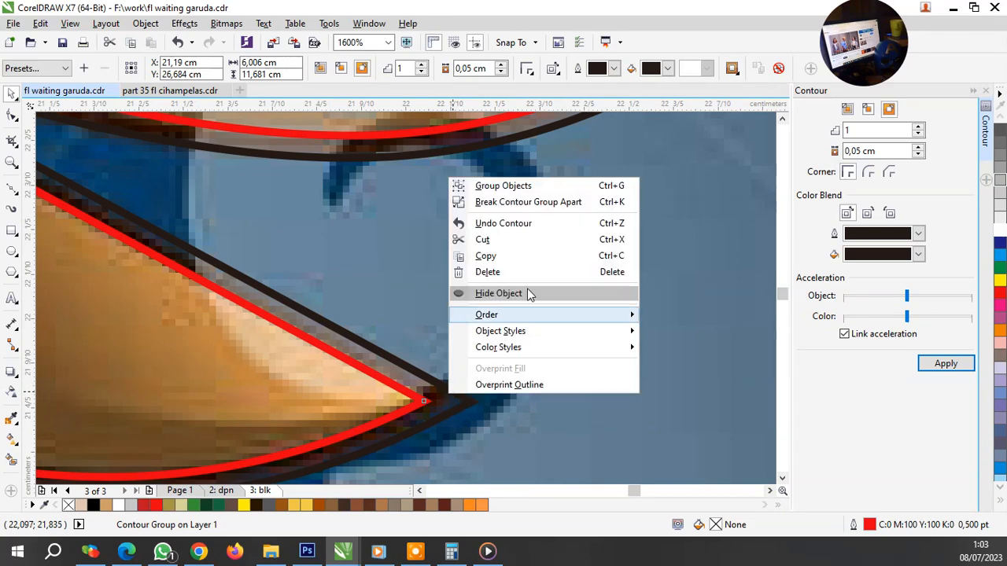
left_click(523, 200)
Step: Ungroup the four red feather outlines and deselect them
right_click(337, 402)
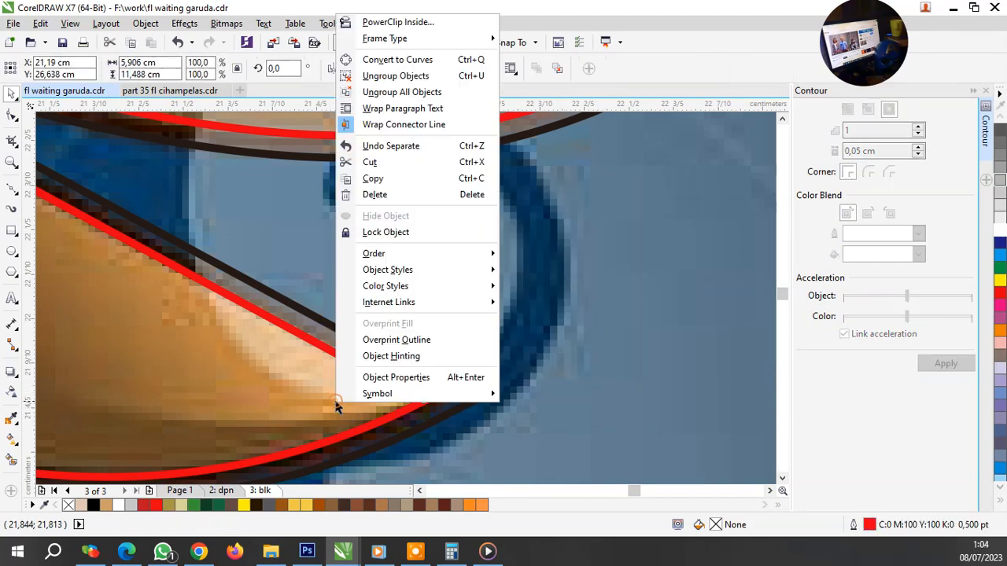
left_click(377, 74)
key("Escape")
Step: Sample the dark brown at the lowest feather's base and fill that feather's outline with it
scroll(583, 299, "down", 2)
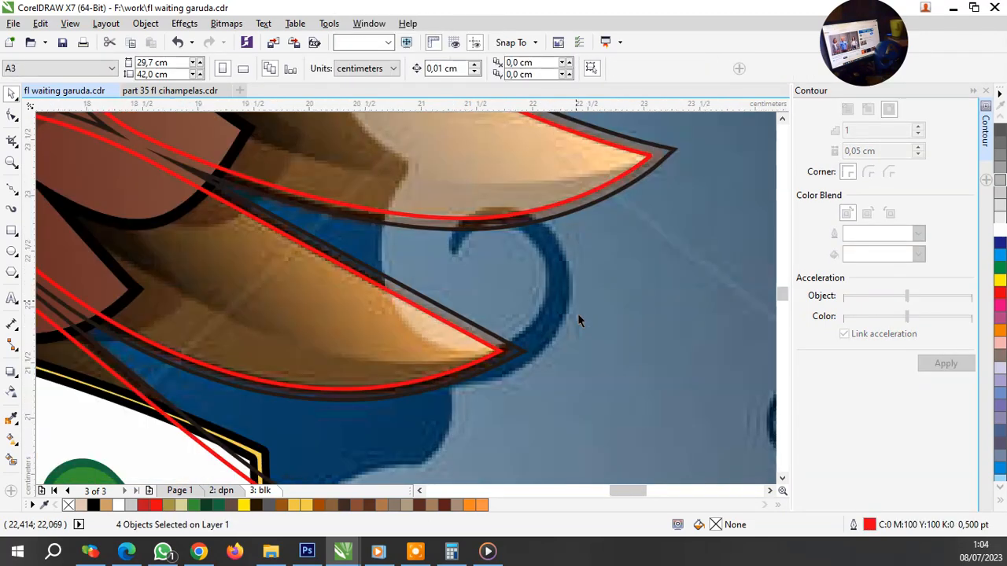
scroll(369, 385, "up", 1)
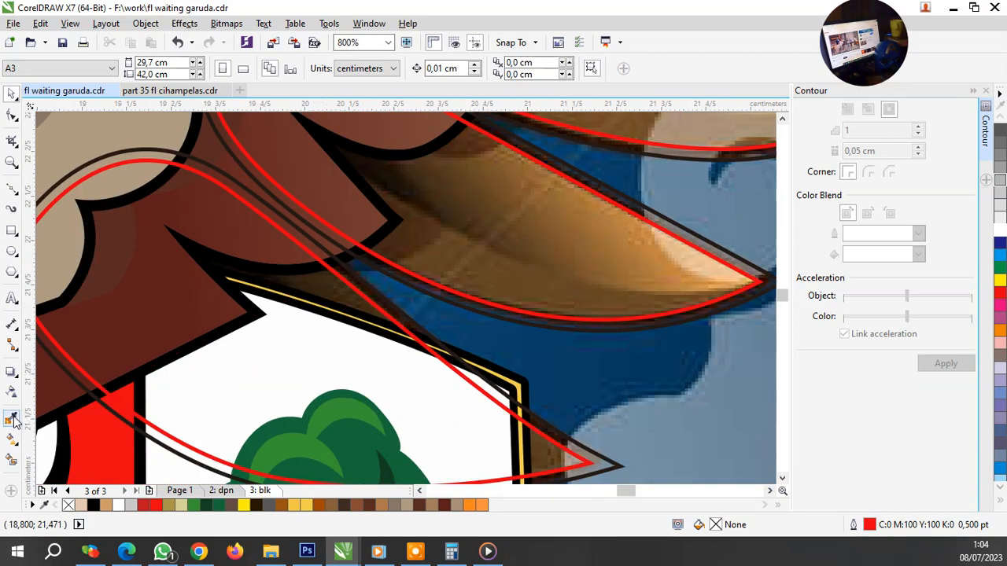
left_click(12, 419)
scroll(324, 297, "up", 1)
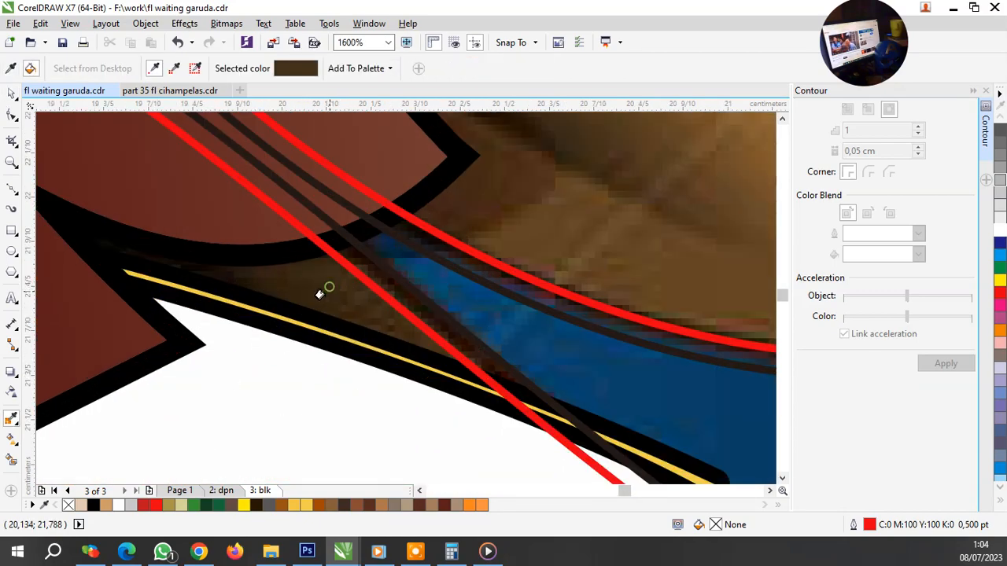
scroll(319, 294, "down", 2)
scroll(361, 306, "up", 1)
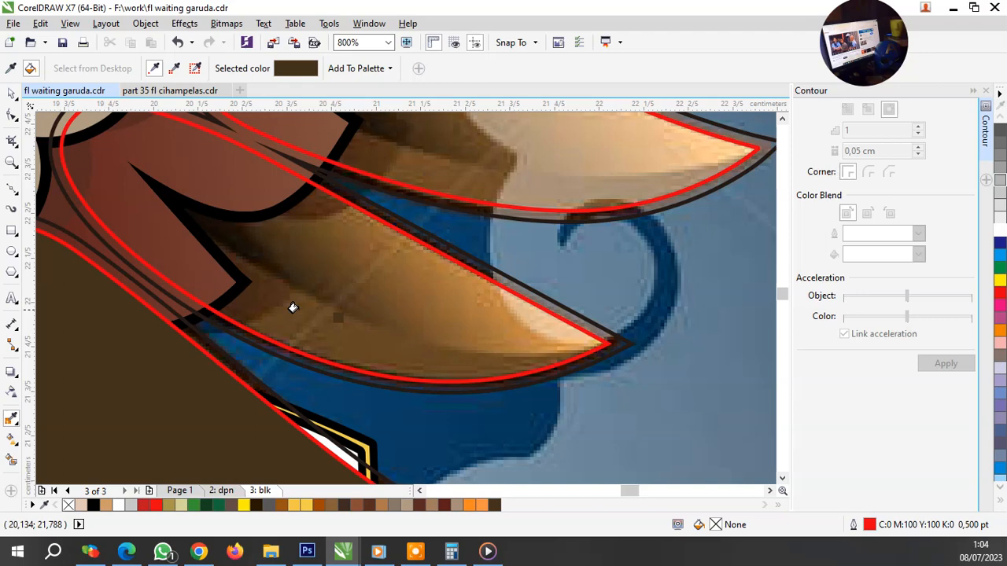
Step: Start the second-lowest feather's shading curve over the brown feathers and trace it down past the feather's tip
left_click(11, 187)
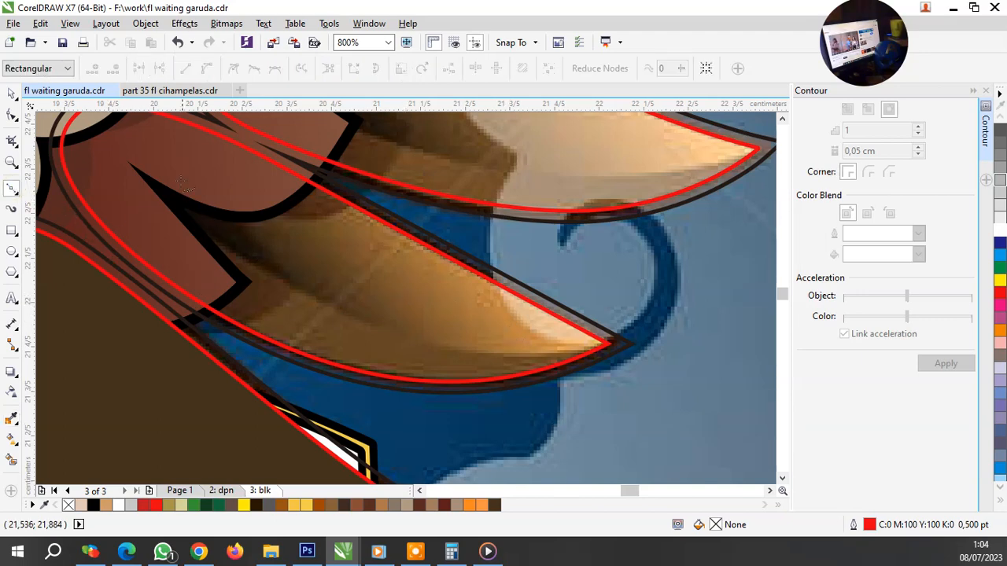
left_click(169, 162)
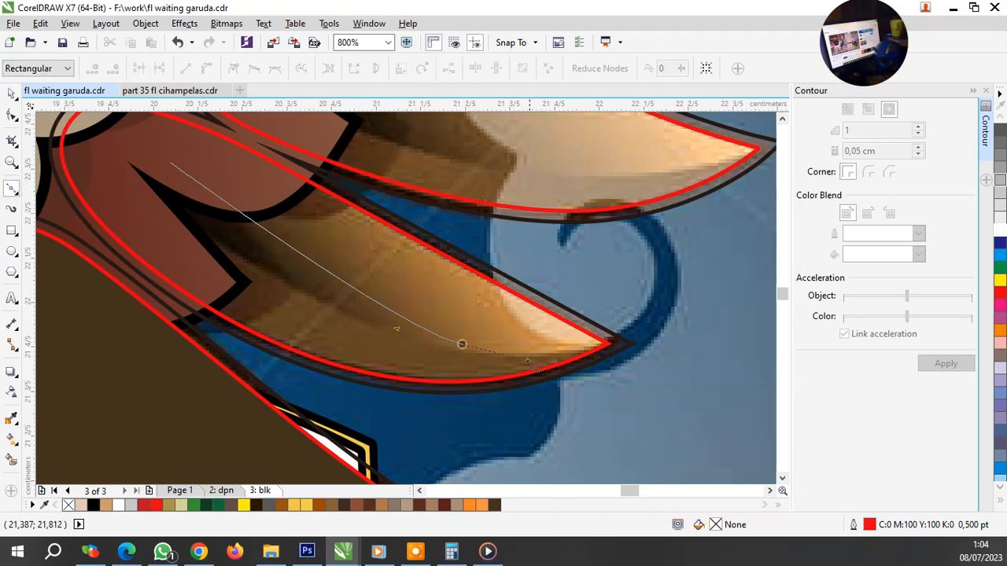
left_click_drag(464, 346, 743, 314)
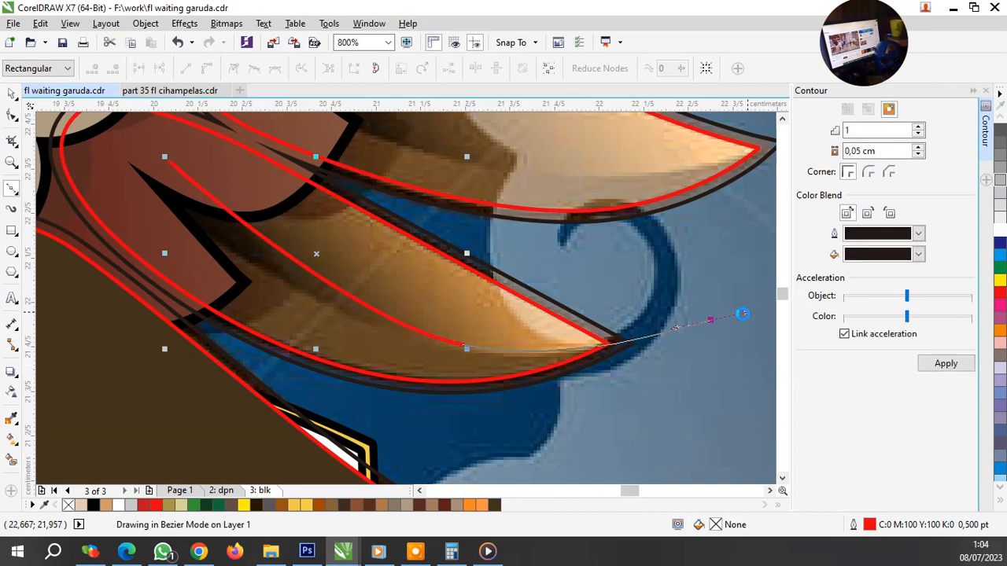
Step: Loop the shading curve below the second-lowest feather, back around its base over the brown feathers, and close it
left_click_drag(519, 435, 550, 434)
left_click_drag(244, 387, 167, 347)
left_click_drag(88, 260, 77, 254)
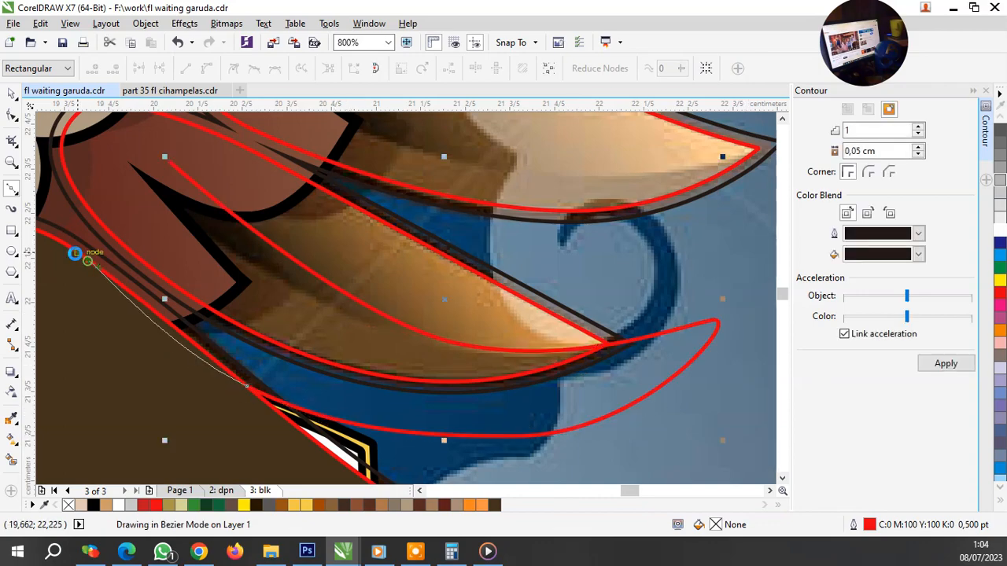
scroll(203, 286, "down", 2)
scroll(161, 264, "up", 2)
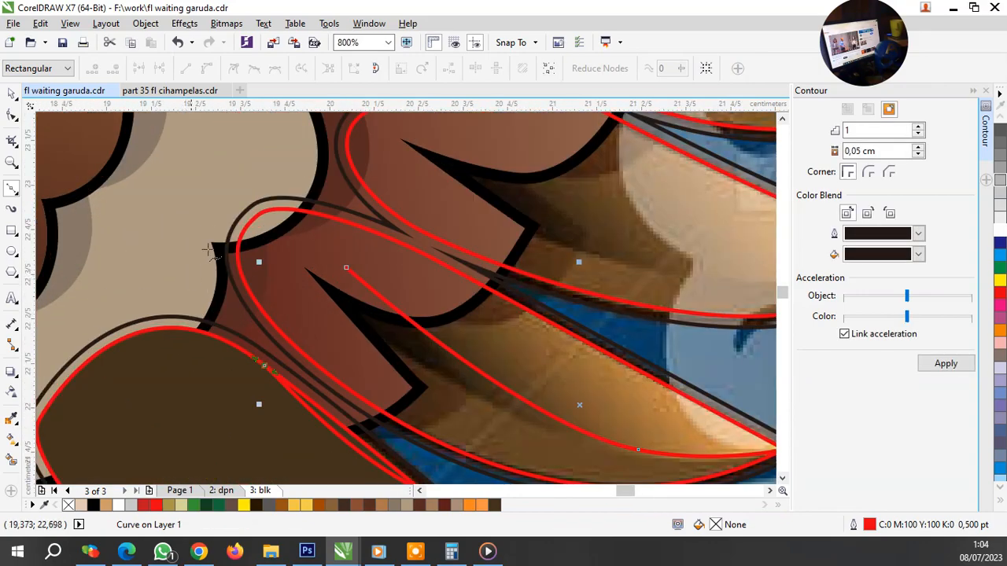
left_click_drag(189, 249, 175, 244)
left_click_drag(347, 268, 486, 346)
Step: Draw a thin pointed shadow sliver from the brown feather gap down along the second-lowest feather's base
left_click_drag(293, 275, 618, 456)
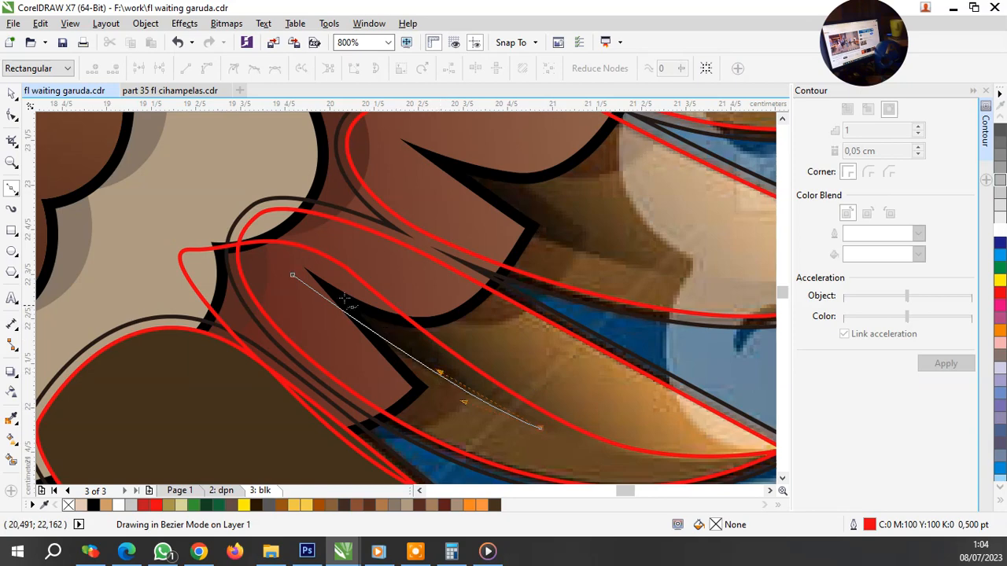
left_click(293, 275)
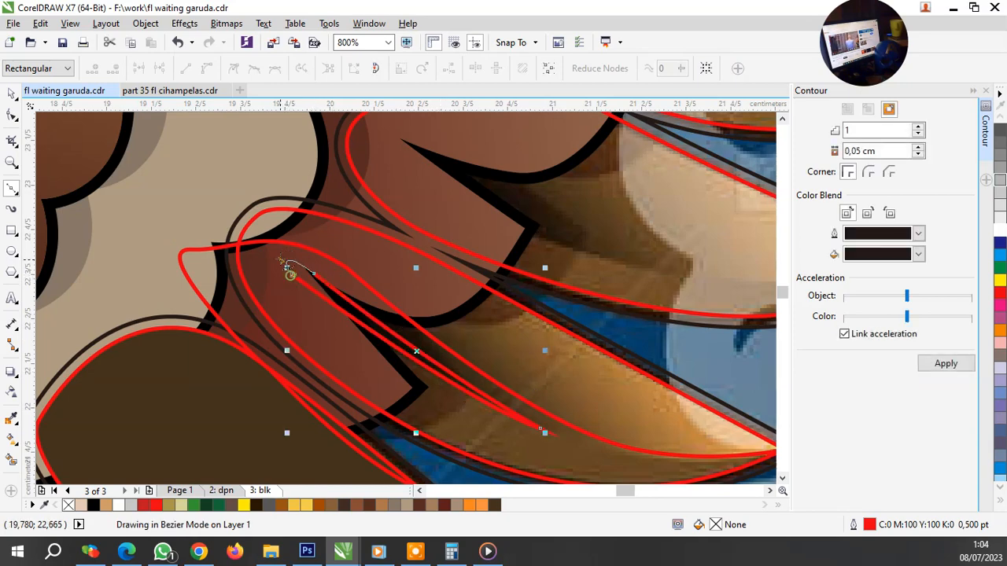
Step: Copy the shadow sliver onto the third-lowest feather's base and intersect the original sliver with the second-lowest feather's outline
key("space")
left_click_drag(457, 376, 558, 236)
left_click(510, 384, "shift")
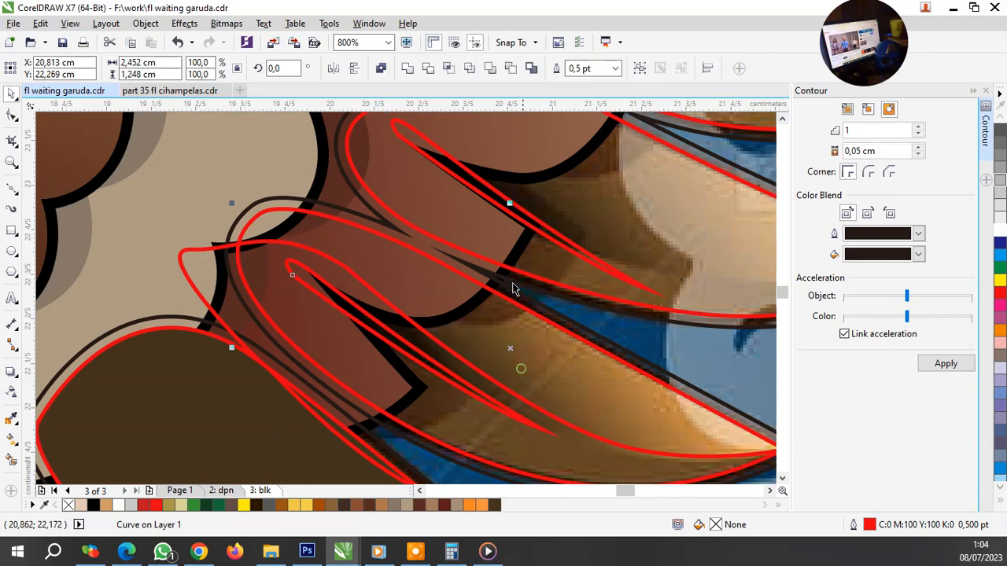
left_click(415, 353)
key("Delete")
Step: Intersect the second-lowest feather's shading curve with that feather's outline and delete the leftover loop outside it
scroll(427, 360, "down", 1)
scroll(642, 395, "up", 1)
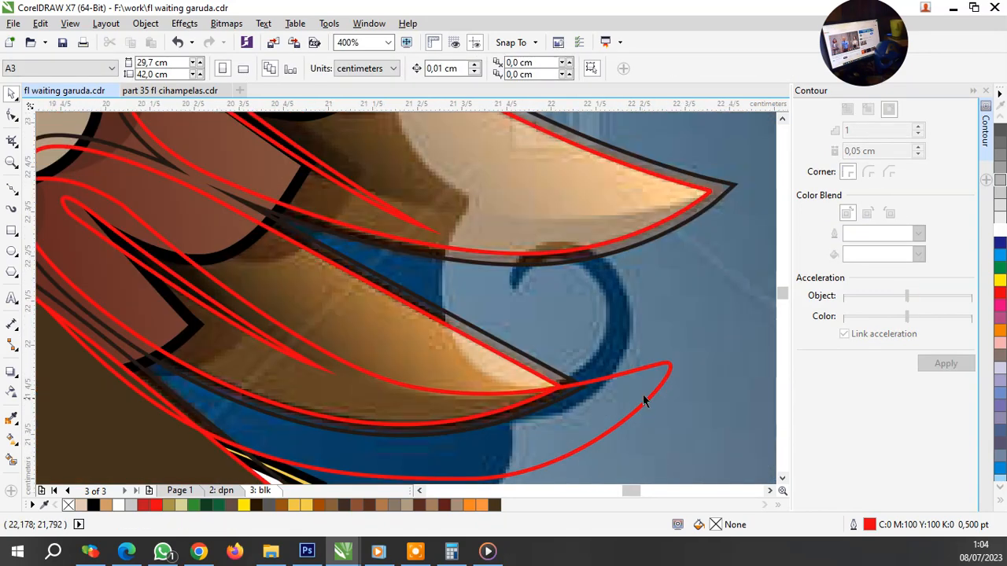
left_click(643, 394)
left_click(442, 250, "shift")
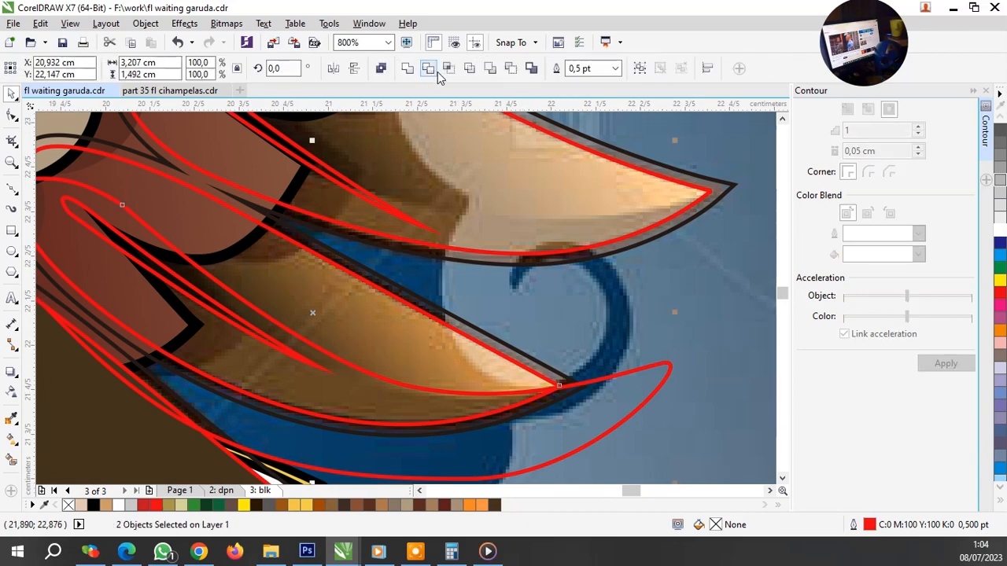
left_click(551, 252)
key("Escape")
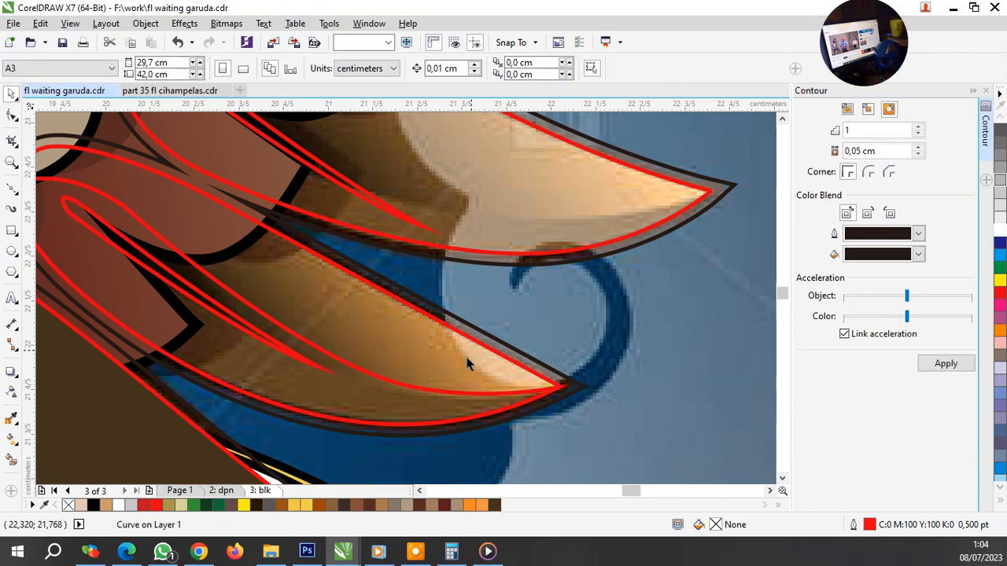
Step: Rotate the third-lowest feather's shadow sliver about 10° along the brown feather gap and intersect it with the feather's outline
scroll(464, 338, "down", 1)
scroll(400, 252, "up", 1)
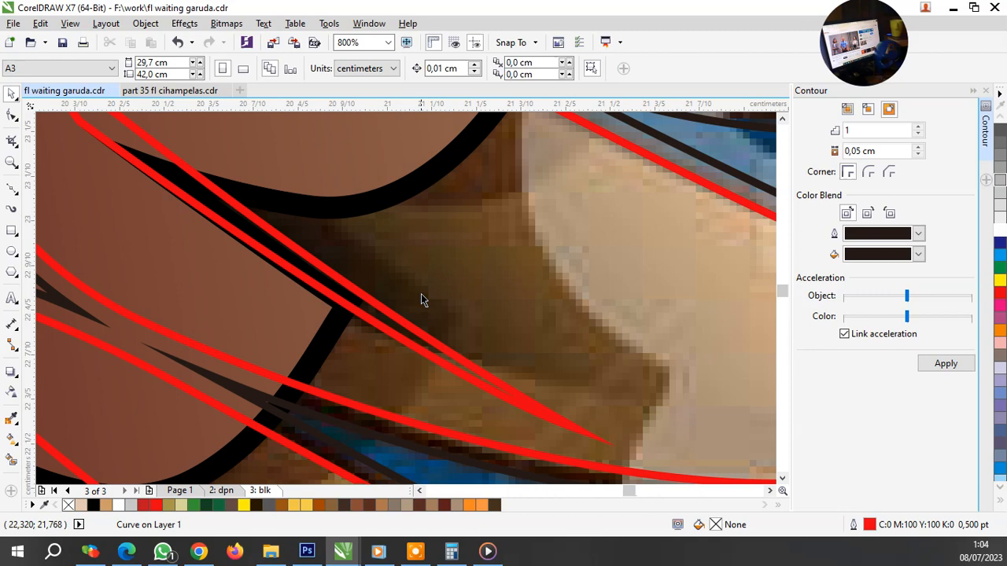
left_click(403, 333)
scroll(410, 322, "down", 1)
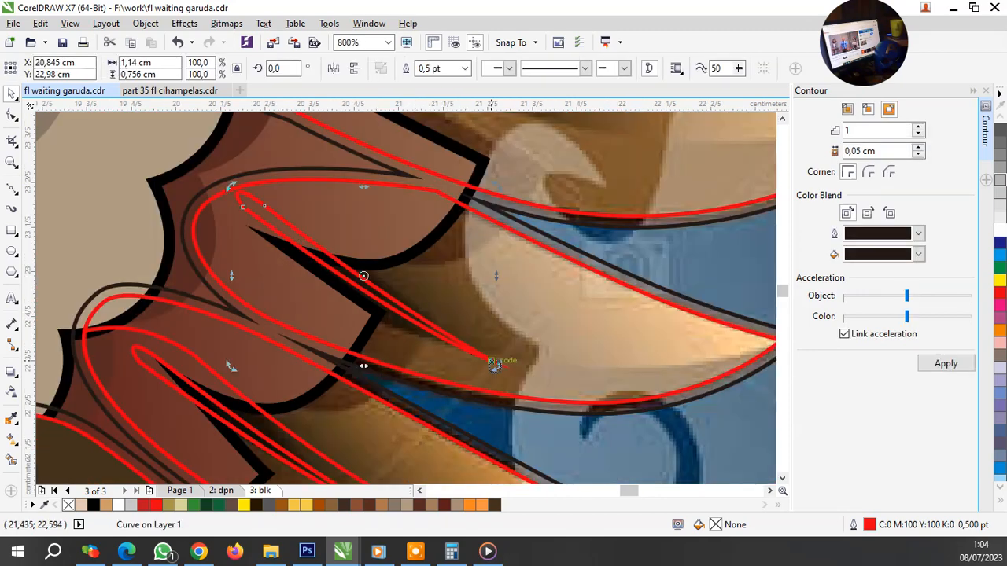
left_click_drag(494, 365, 429, 323)
left_click(517, 319, "shift")
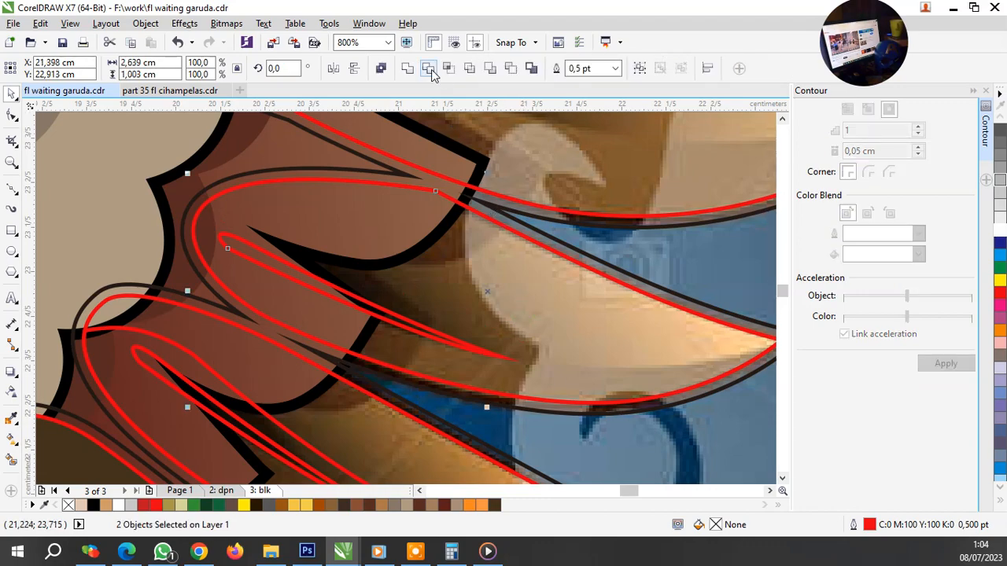
left_click(508, 400)
Step: Place another shadow sliver at the fourth-lowest feather's base and rotate it to about 18° along the brown feather gap
left_click(431, 333)
left_click(426, 358)
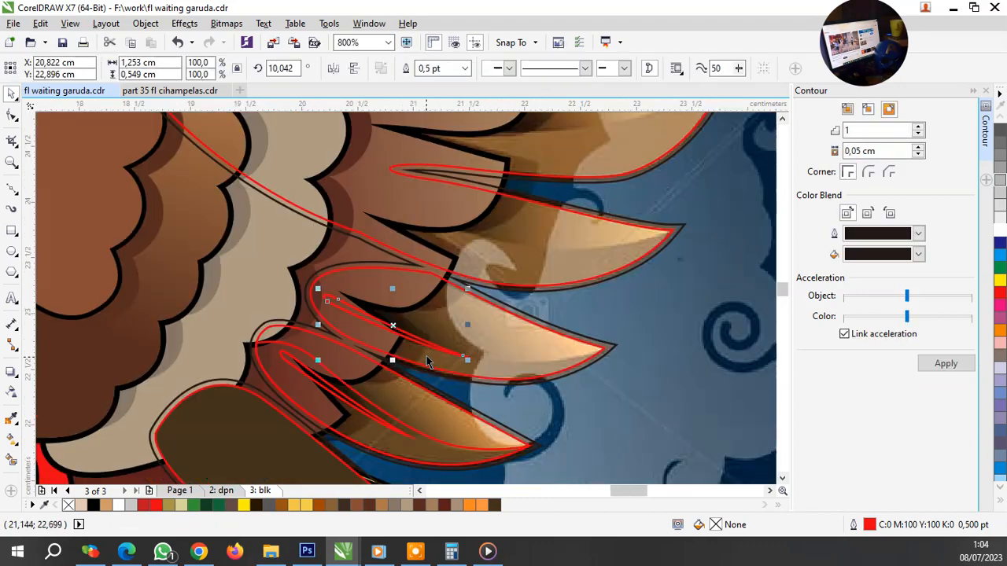
left_click_drag(426, 361, 489, 258)
scroll(491, 253, "up", 2)
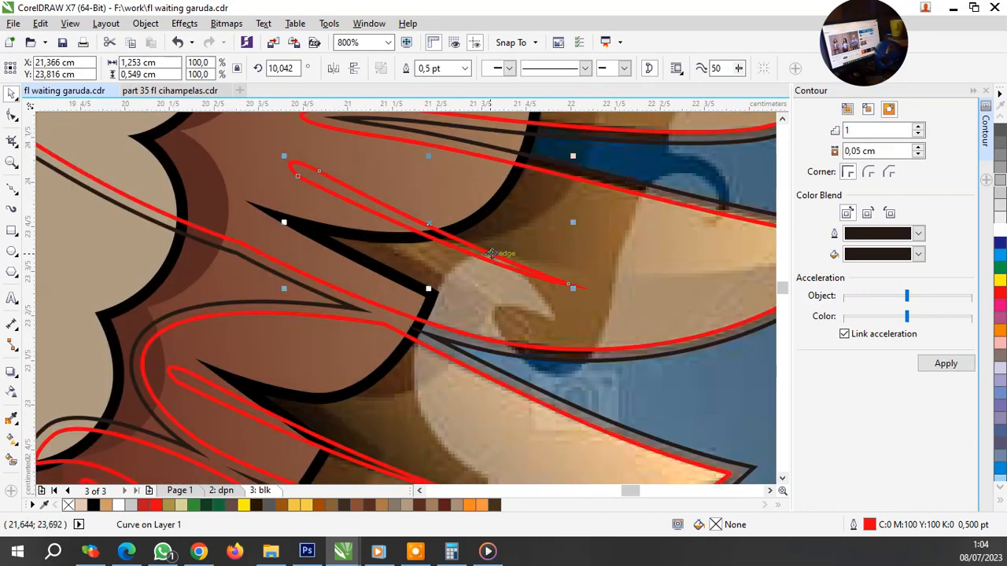
left_click(491, 253)
left_click_drag(571, 290, 589, 283)
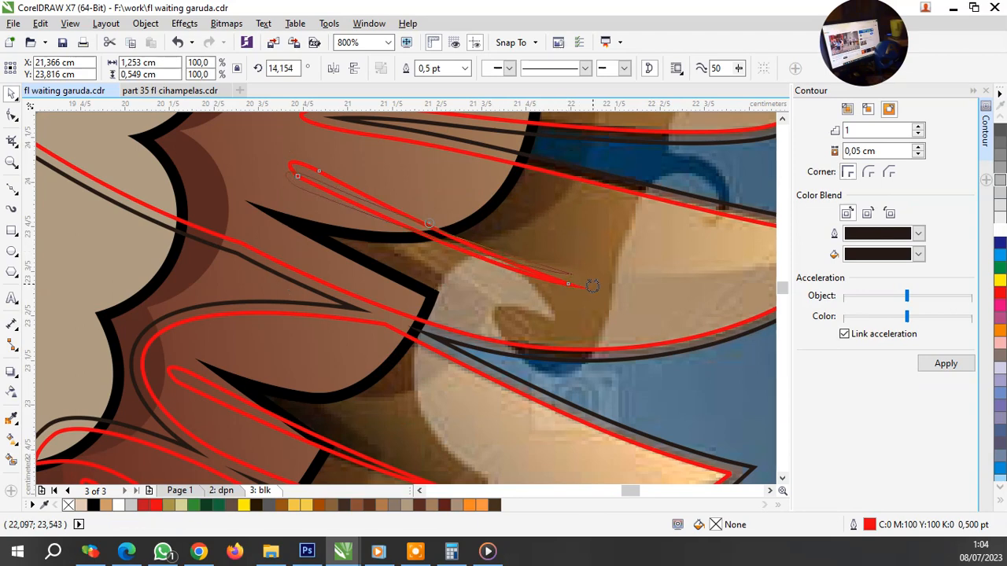
left_click_drag(469, 241, 452, 245)
left_click(452, 244)
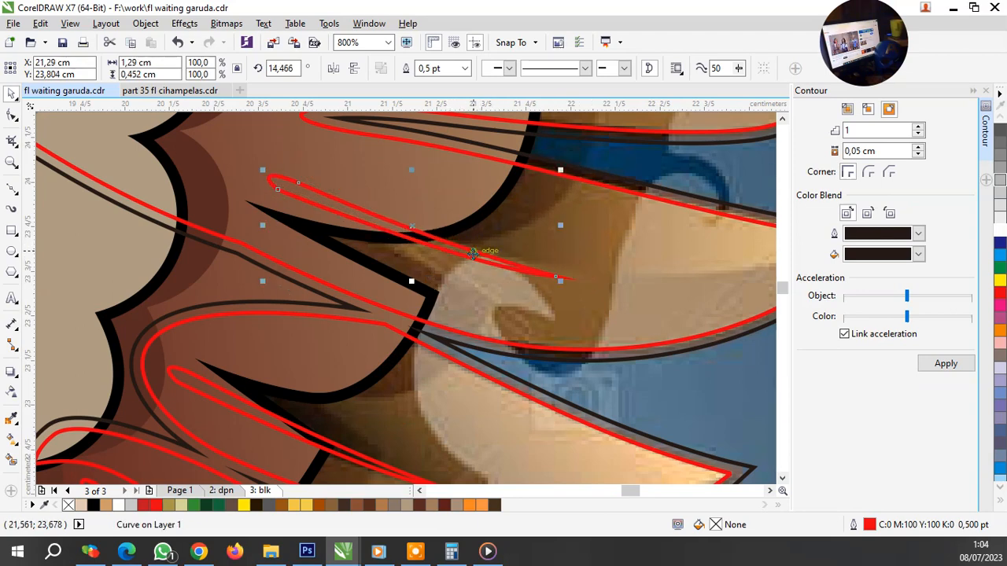
scroll(476, 286, "down", 2)
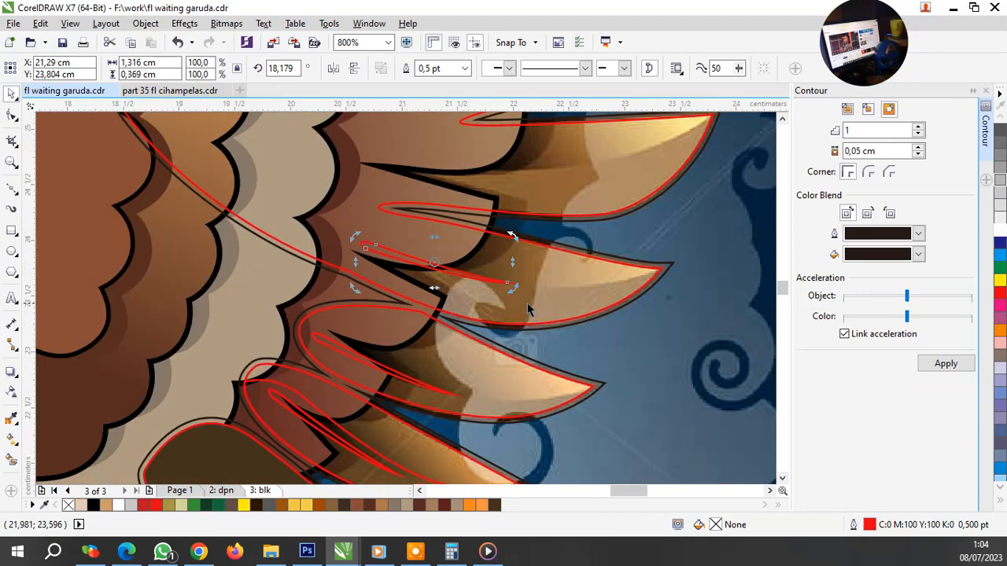
Step: Intersect the fourth-lowest feather's shadow sliver with the large feather outline around it
left_click(574, 281, "shift")
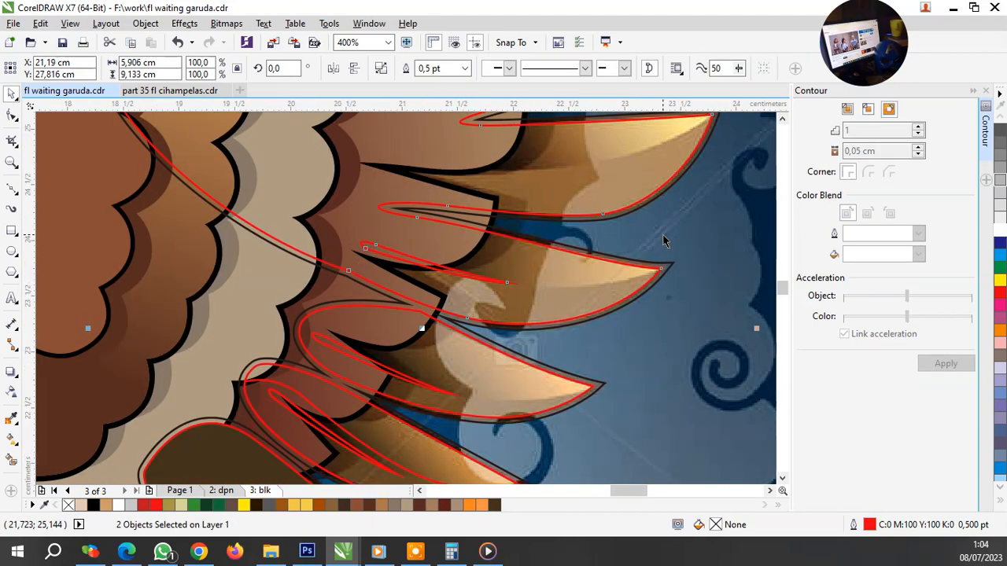
left_click(494, 245)
scroll(489, 296, "up", 2)
left_click(488, 298)
scroll(488, 298, "down", 4)
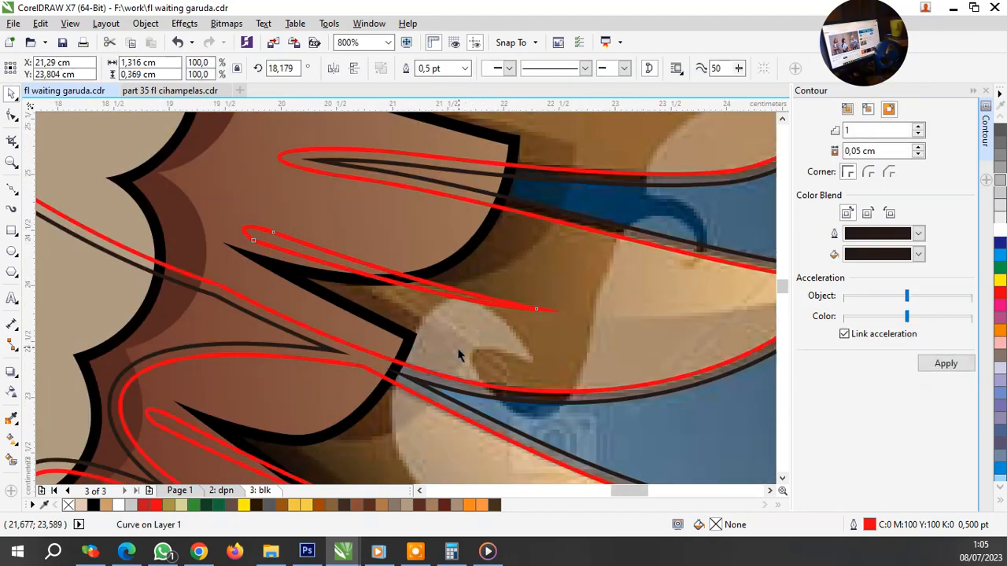
left_click(532, 331)
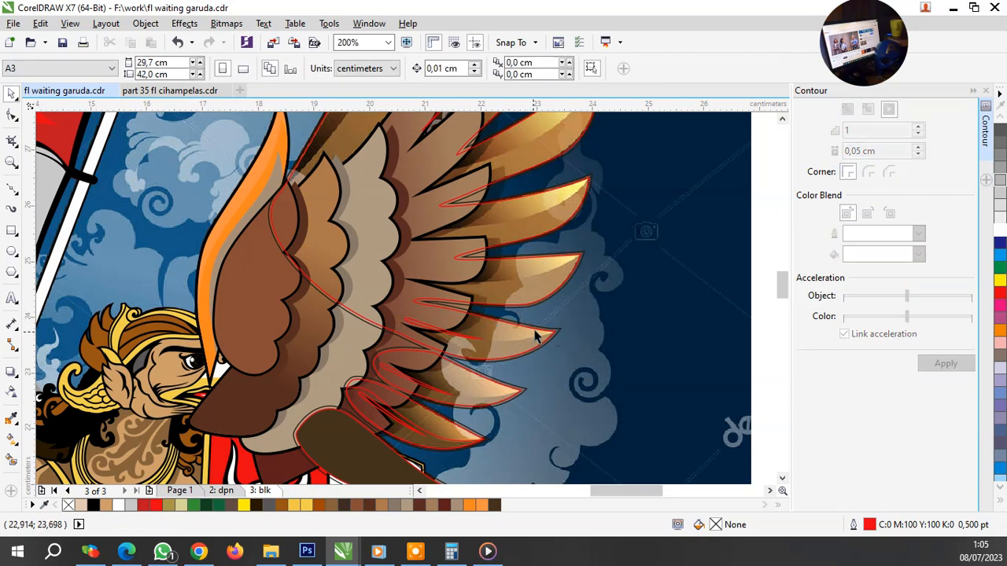
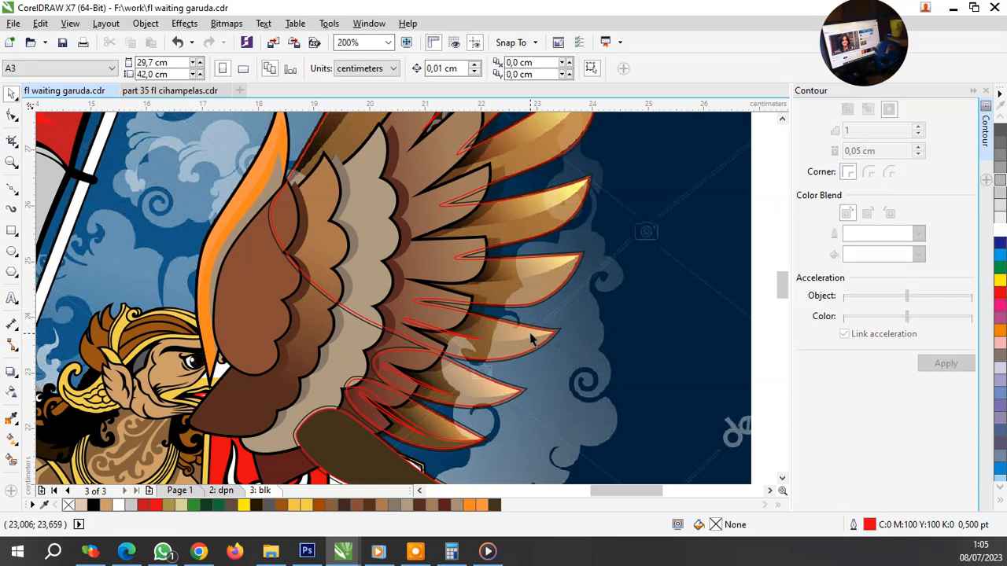
Step: Start the third-lowest feather's shading curve at the brown feather gap and trace it out past the feather's tip
scroll(469, 414, "up", 1)
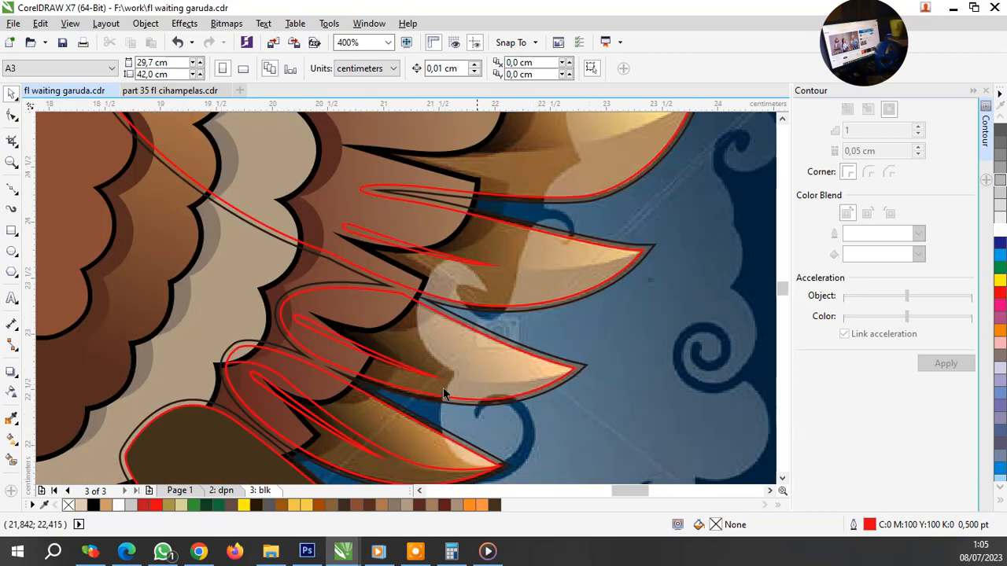
left_click(12, 189)
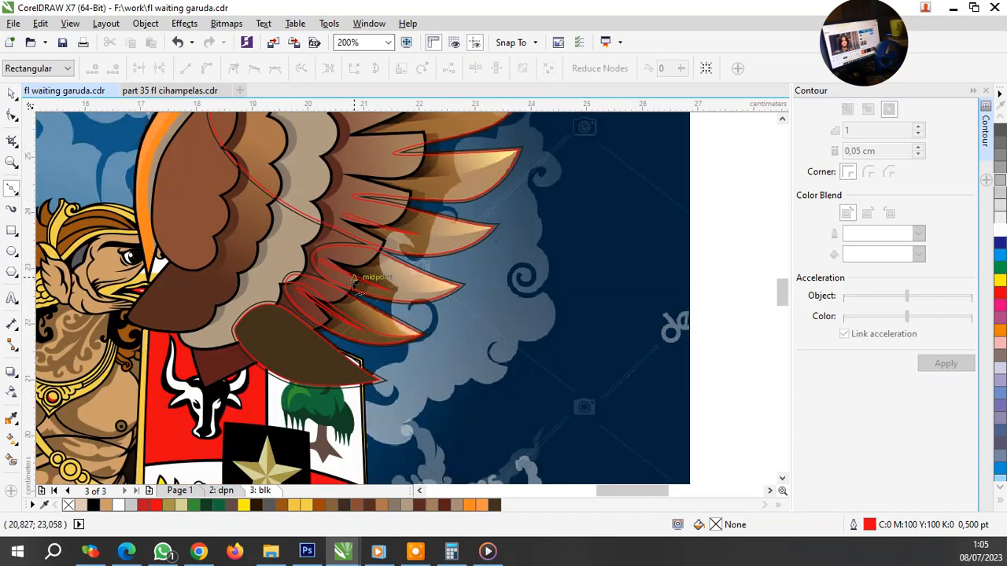
scroll(354, 279, "up", 1)
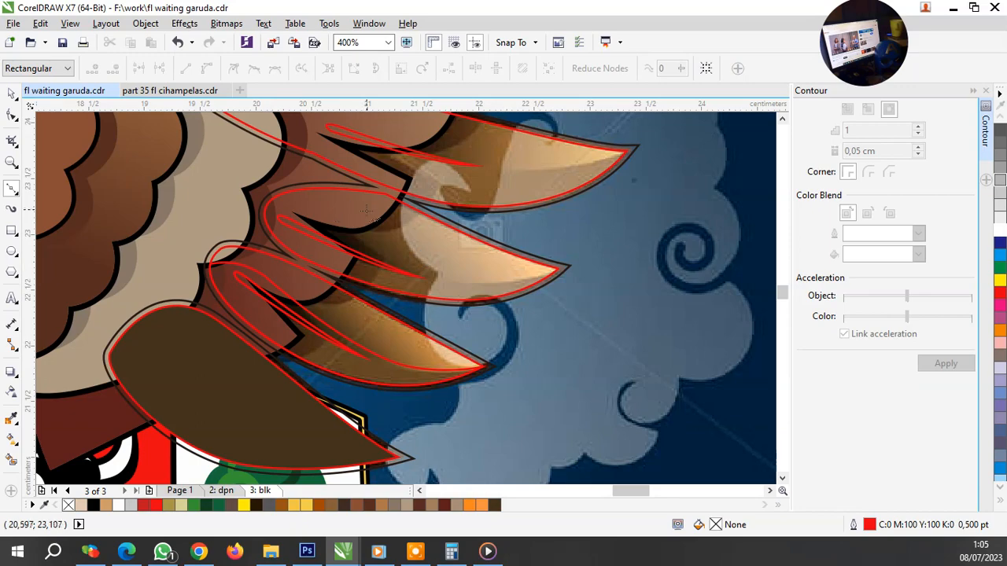
scroll(366, 211, "up", 1)
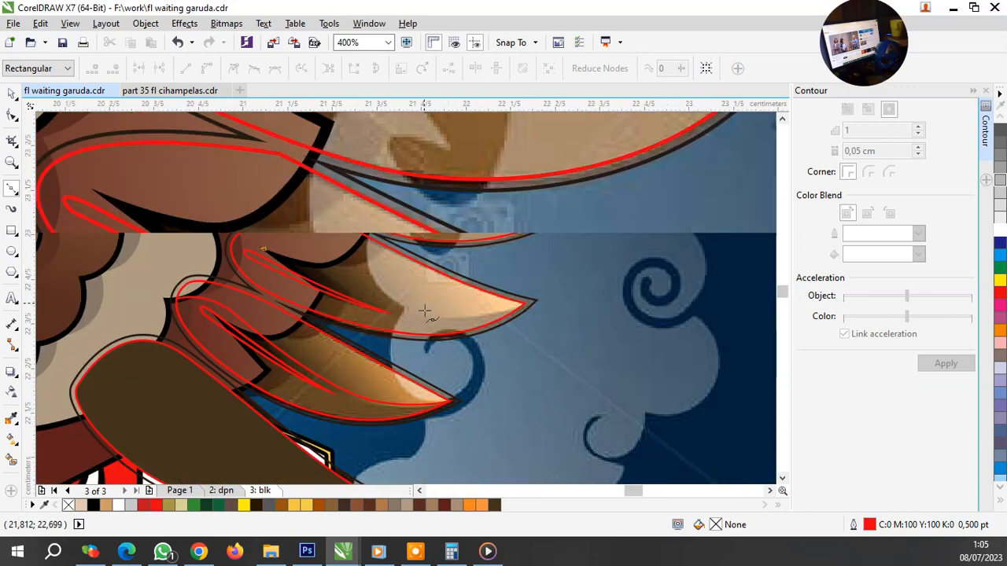
scroll(424, 313, "up", 1)
left_click_drag(381, 324, 517, 344)
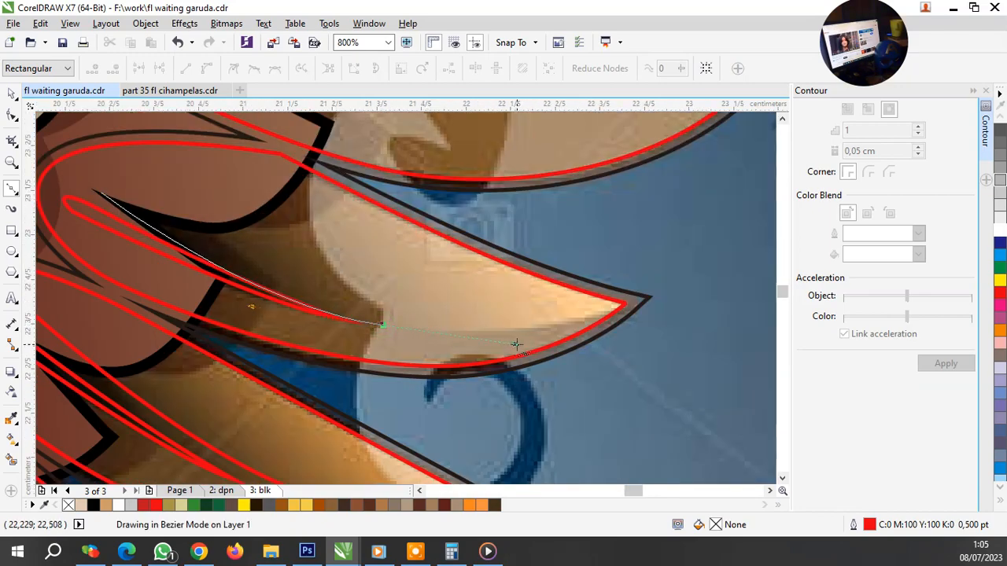
left_click(733, 280)
Step: Loop the shading curve below the third-lowest feather, back over the brown feathers, and close it at its starting point
scroll(681, 280, "down", 1)
left_click_drag(624, 361, 705, 359)
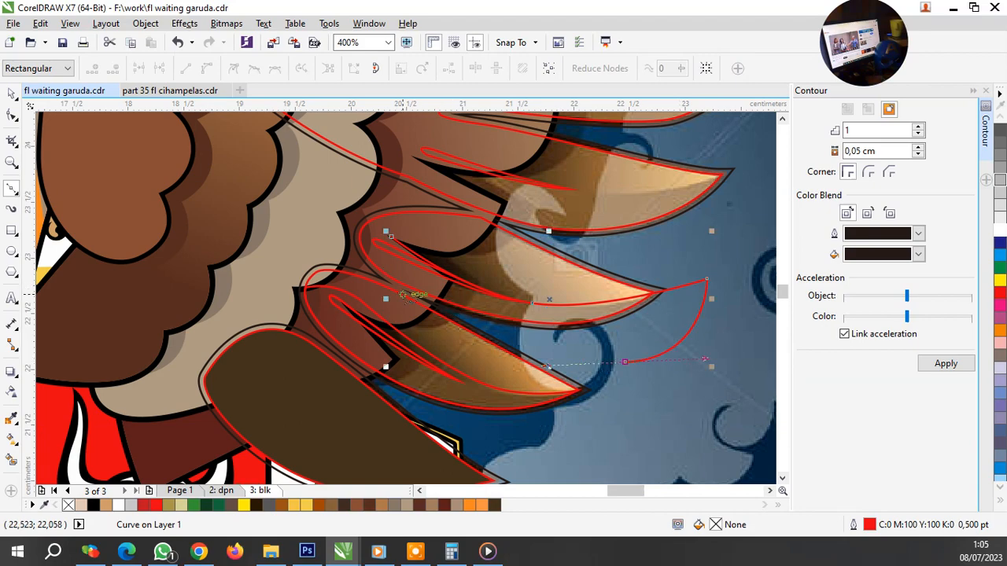
scroll(488, 318, "up", 1)
left_click(472, 315)
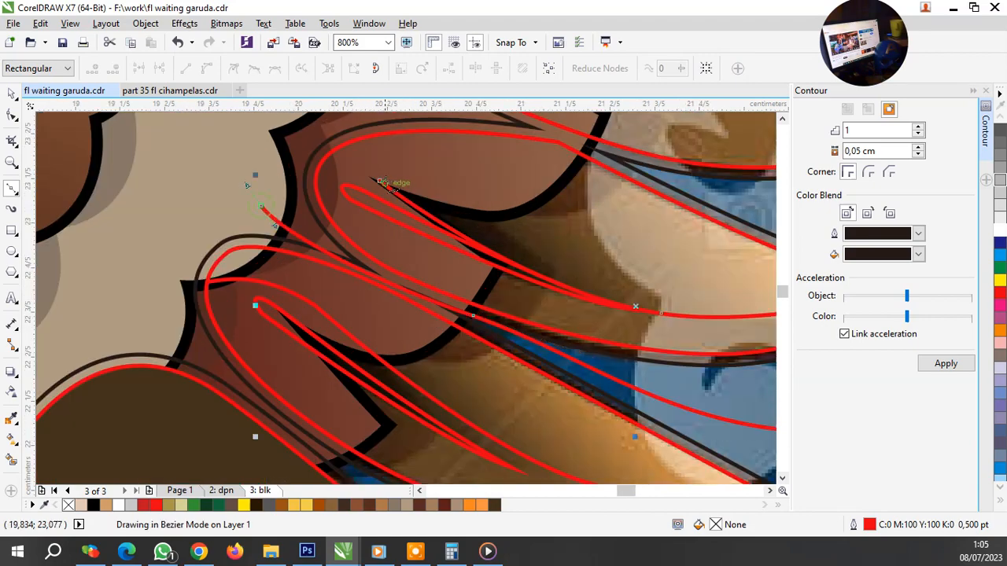
left_click(383, 181)
scroll(303, 180, "down", 2)
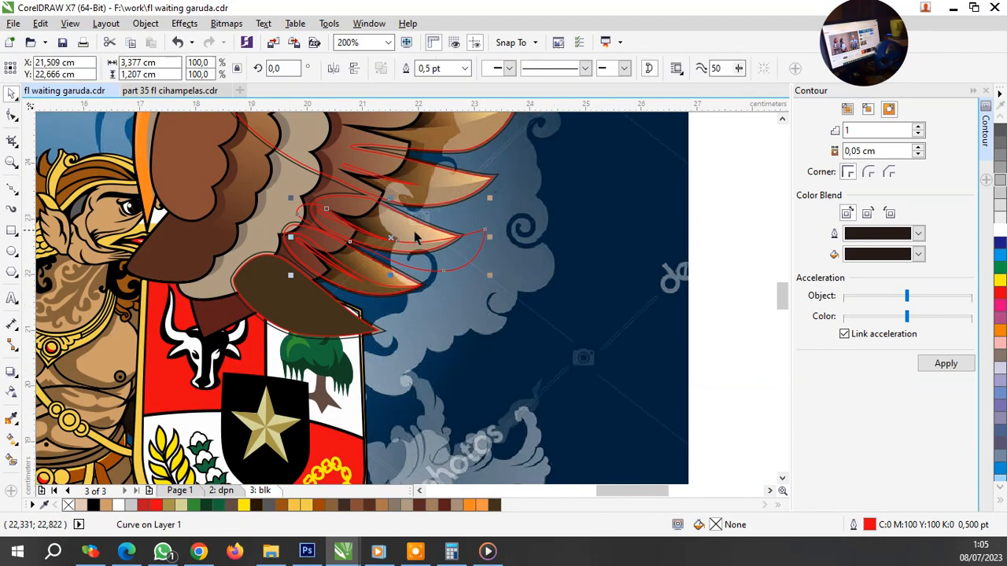
Step: Intersect the third-lowest feather's shading curve with that feather's outline and remove the leftover outer loop
scroll(417, 238, "up", 1)
left_click(409, 234, "shift")
left_click(532, 247)
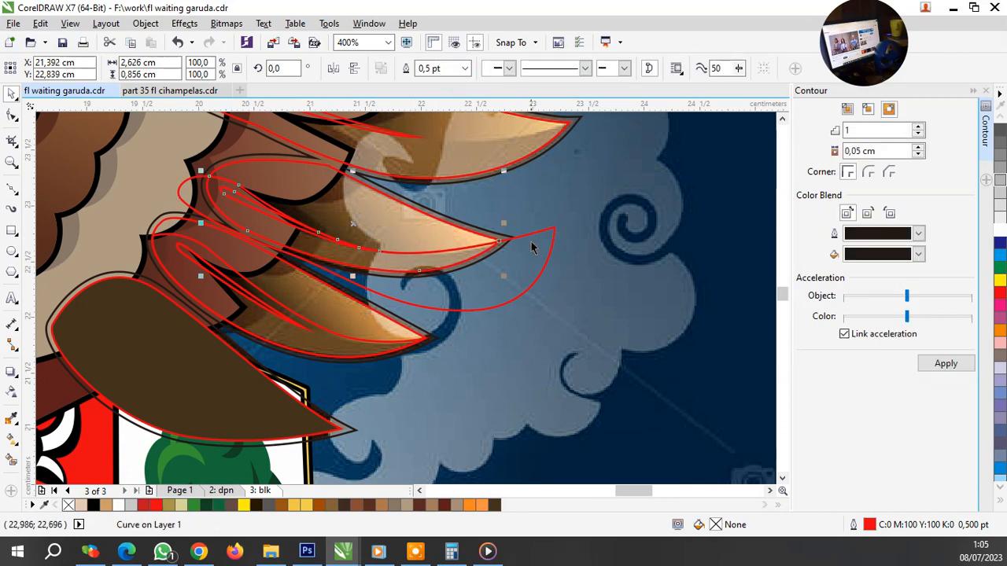
key("Escape")
scroll(557, 315, "down", 1)
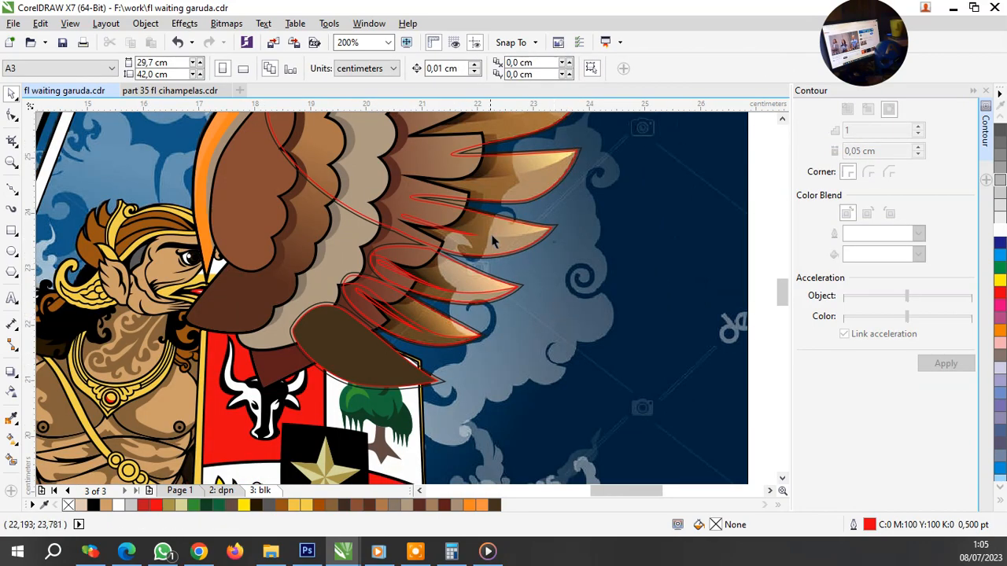
Step: Draw a closed shading curve for the fourth-lowest feather, running from the brown feathers past its tip and back beneath it
scroll(494, 241, "up", 1)
key("F5")
scroll(470, 239, "up", 1)
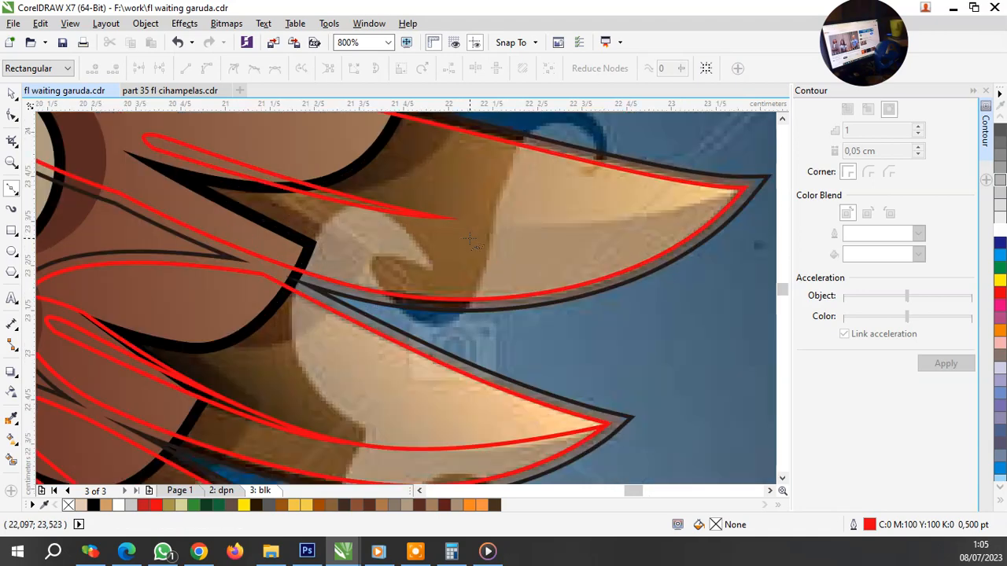
left_click(424, 216)
scroll(532, 234, "down", 1)
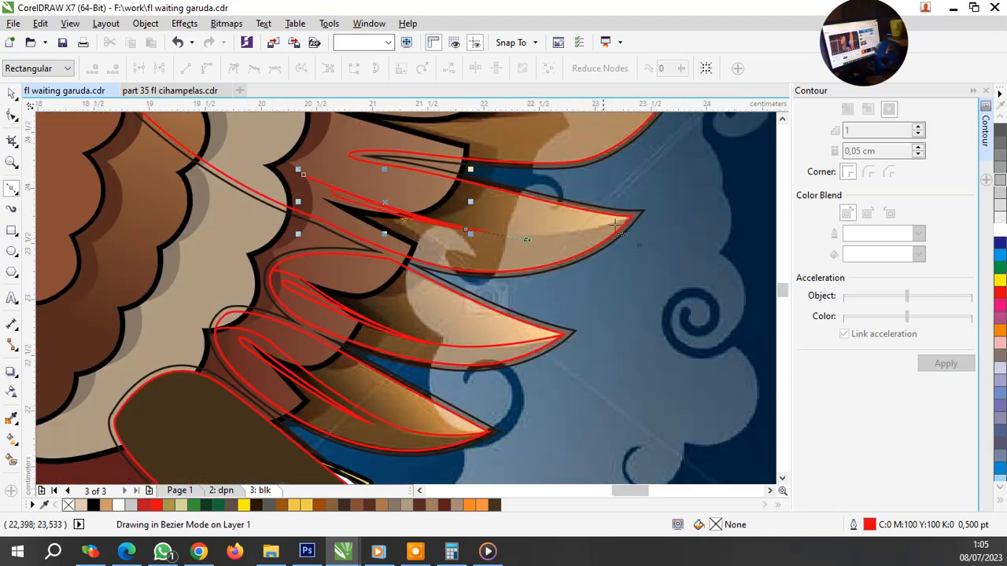
left_click_drag(696, 192, 715, 178)
left_click_drag(611, 297, 583, 304)
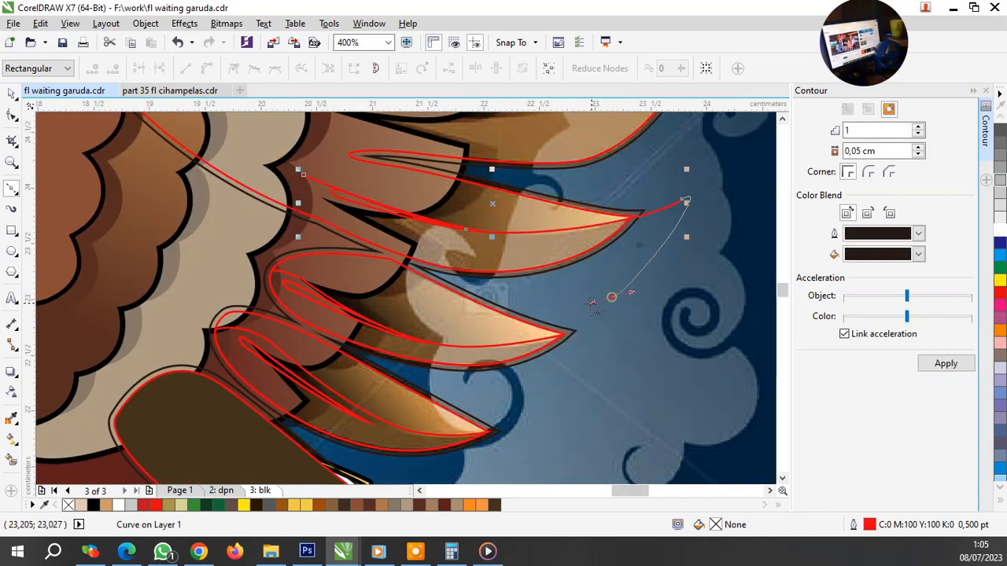
left_click(302, 174)
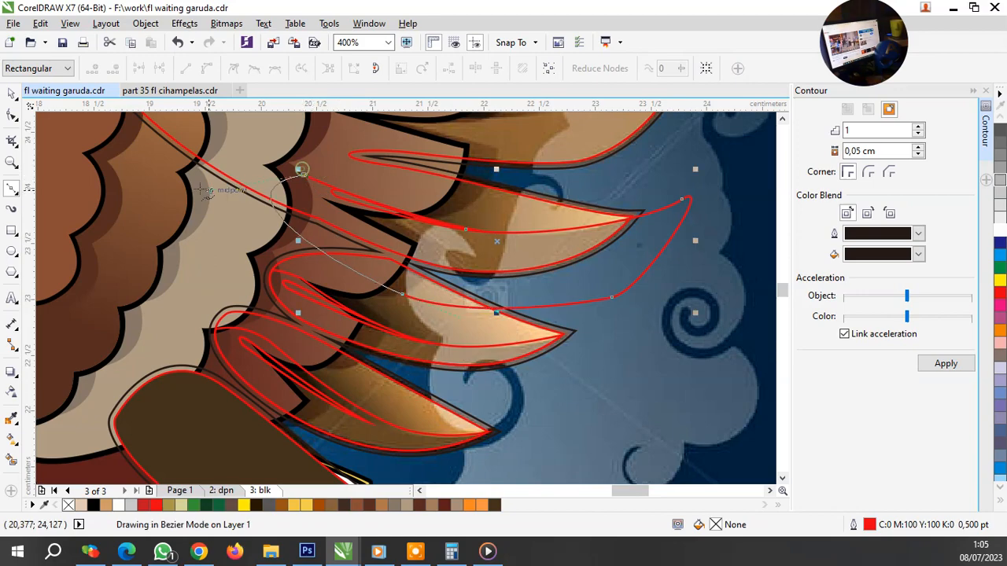
Step: Intersect the fourth-lowest feather's shading curve with the feather outline and delete the leftover outer loop
key("space")
left_click(448, 69)
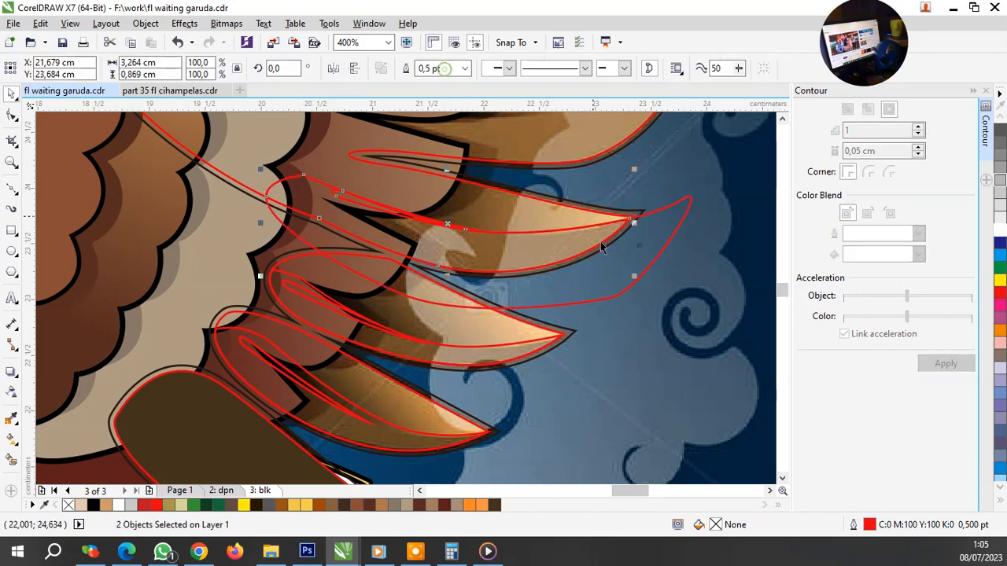
left_click(615, 256)
key("Delete")
Step: Draw a closed shading curve for the fifth-lowest feather, from the brown feather gap past its tip and back below its lower edge
scroll(478, 333, "down", 2)
scroll(528, 227, "up", 2)
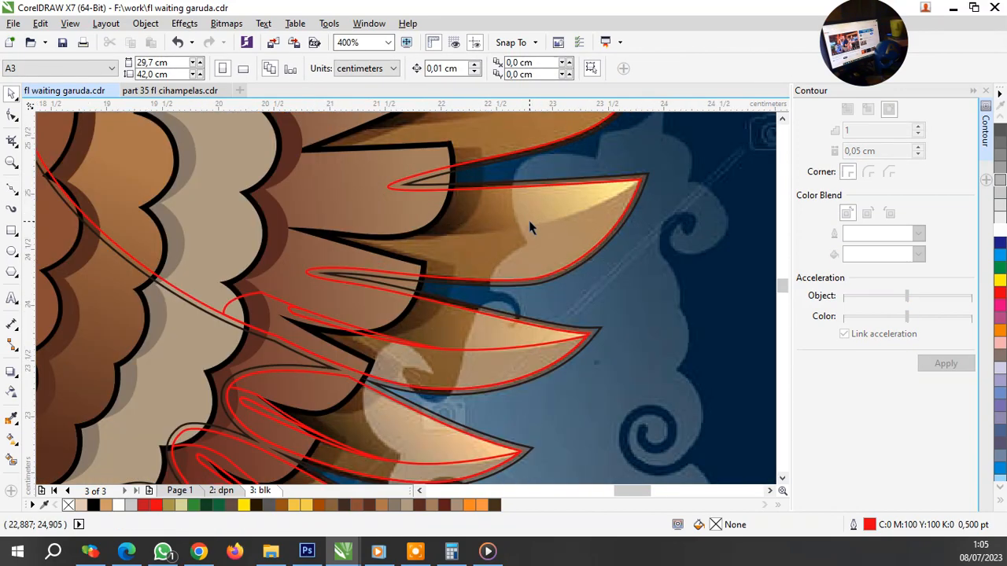
key("space")
scroll(268, 227, "up", 1)
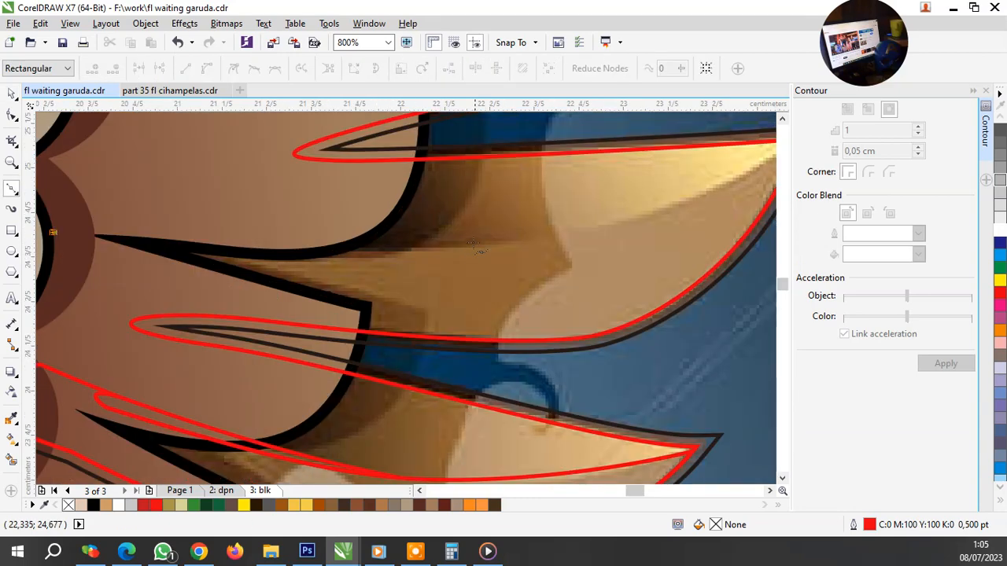
left_click_drag(468, 245, 621, 236)
scroll(621, 236, "down", 1)
left_click_drag(688, 178, 720, 144)
left_click_drag(540, 331, 203, 286)
left_click(290, 247)
left_click_drag(290, 247, 238, 240)
Step: Intersect the fifth-lowest feather's shading curve with the feather outline and remove the leftover outer loop
key("space")
left_click(555, 169, "shift")
left_click(450, 71)
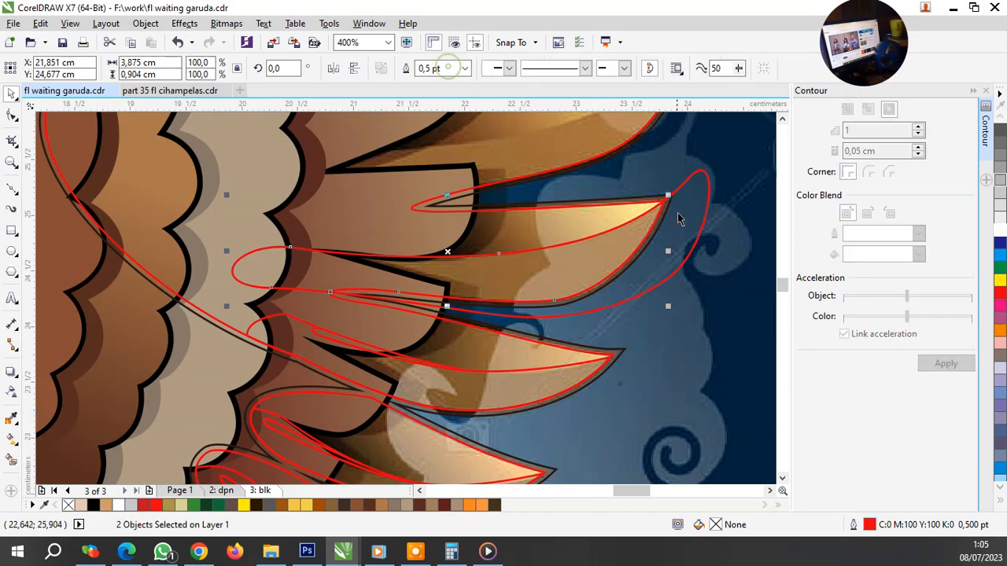
key("Escape")
scroll(494, 348, "down", 2)
scroll(542, 224, "up", 2)
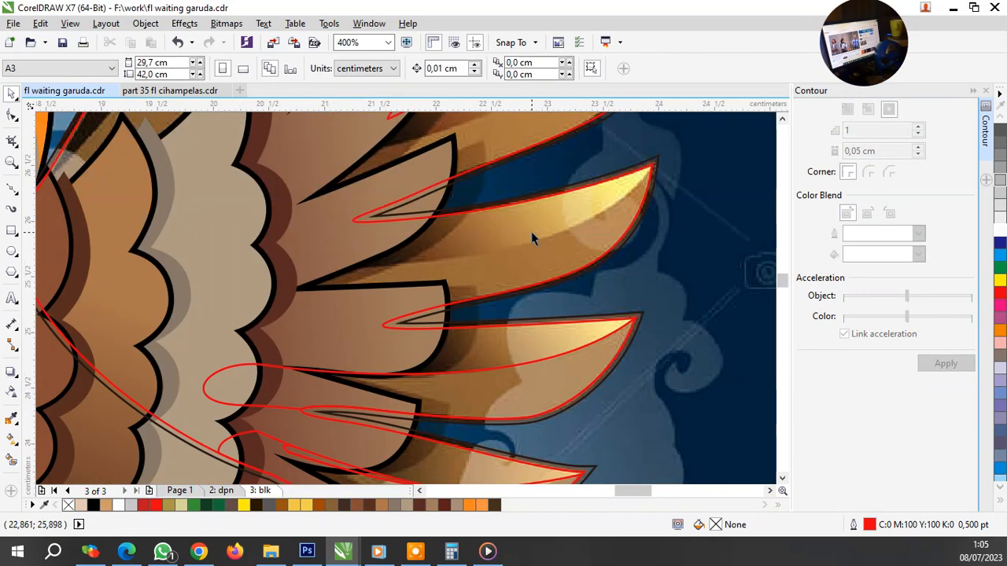
Step: Draw a closed shading curve for the sixth-lowest feather, from the brown feathers past its tip and back below its lower edge
key("space")
scroll(476, 252, "up", 1)
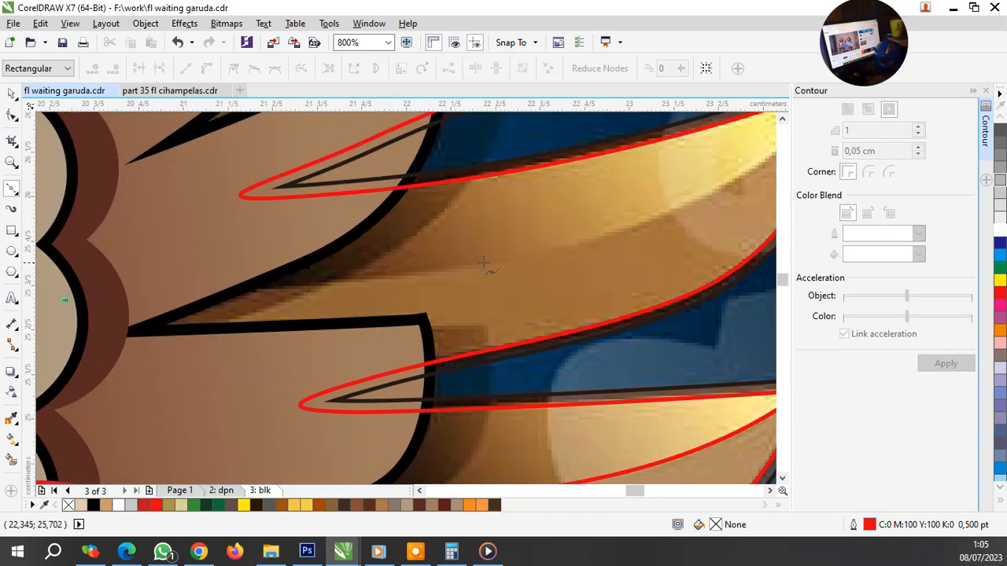
left_click_drag(484, 263, 618, 245)
scroll(618, 246, "down", 2)
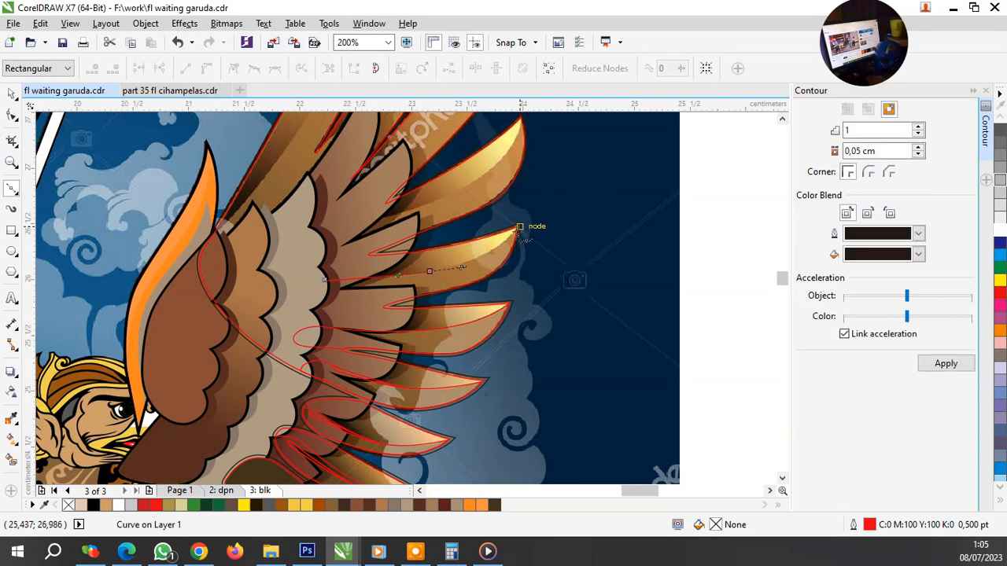
scroll(519, 227, "up", 1)
left_click_drag(532, 207, 573, 151)
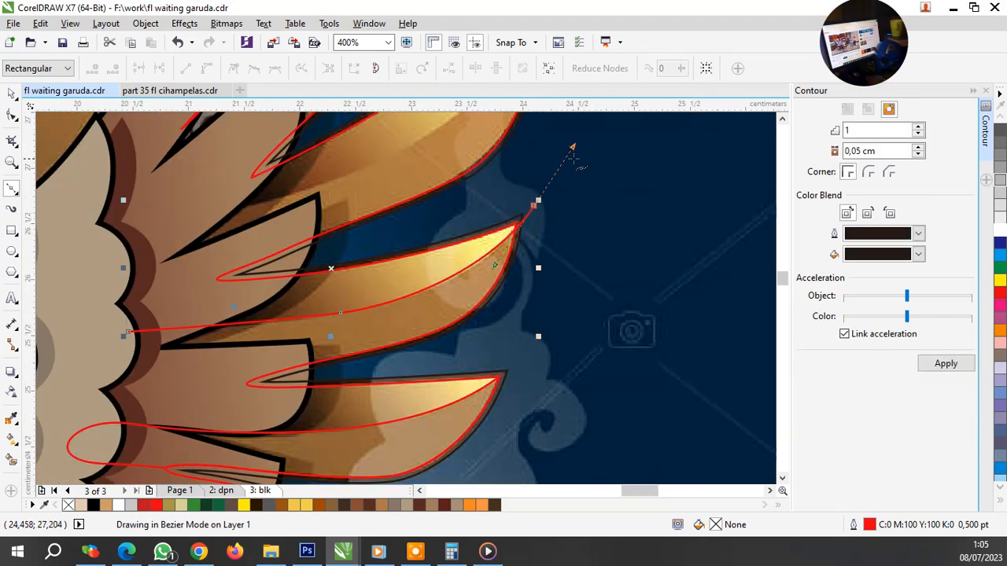
left_click_drag(560, 259, 528, 321)
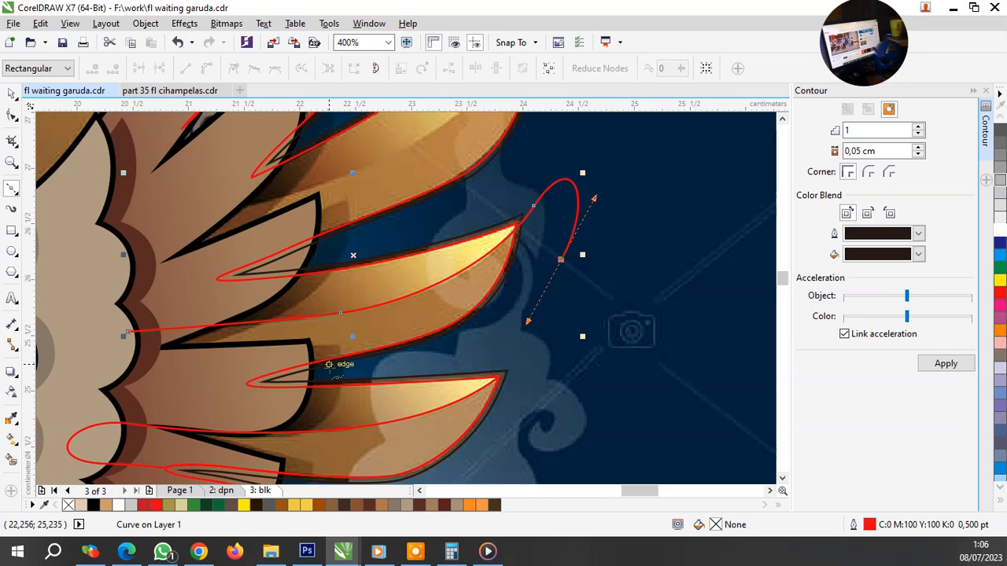
left_click(330, 366)
left_click(116, 379)
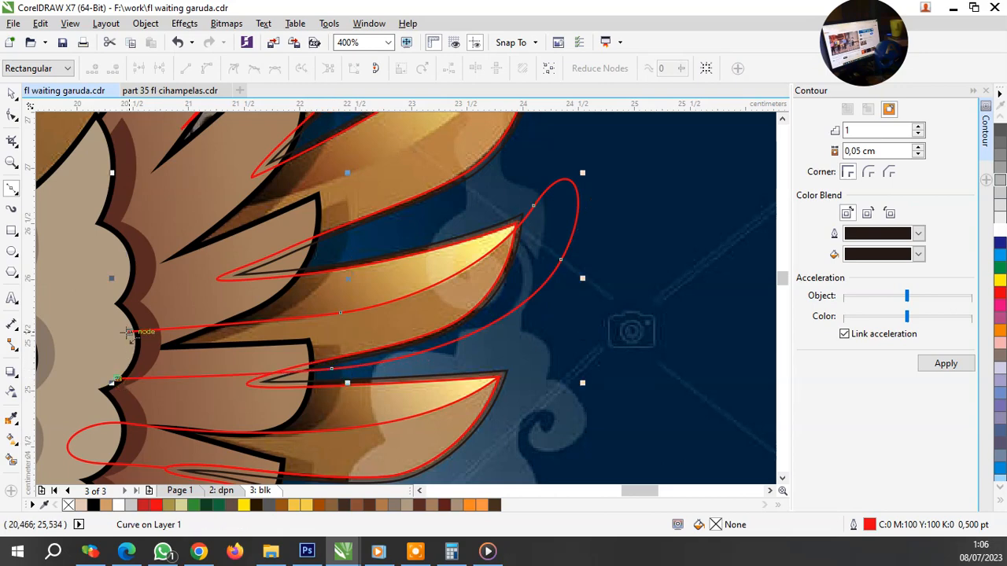
left_click(129, 332)
Step: Intersect the sixth-lowest feather's shading curve with the feather outline and delete the leftover outer loop
key("space")
left_click(368, 281, "shift")
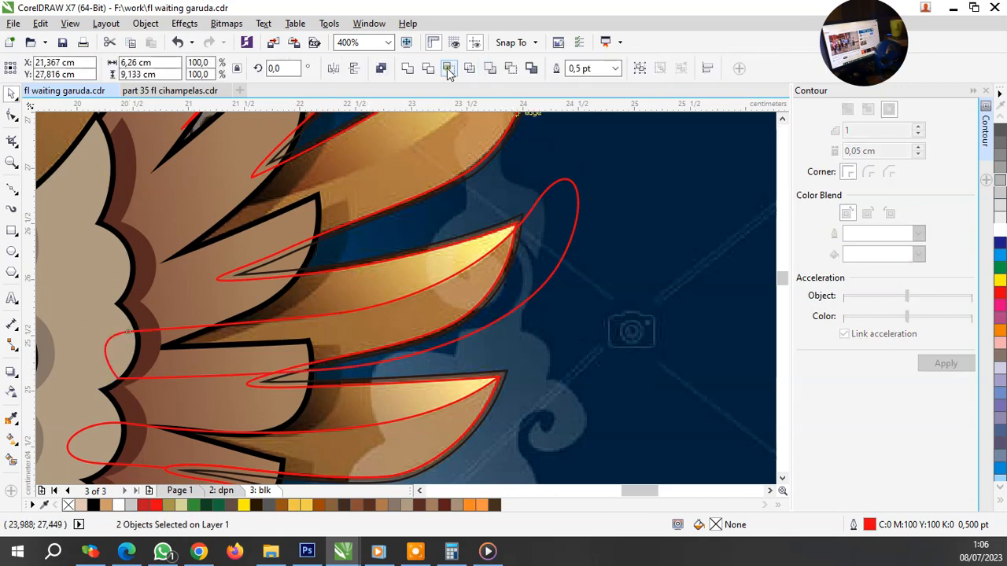
left_click(448, 70)
key("Delete")
Step: Draw a closed shading curve for the seventh-lowest feather, running from the brown feathers past its tip and back beneath it
scroll(525, 294, "down", 1)
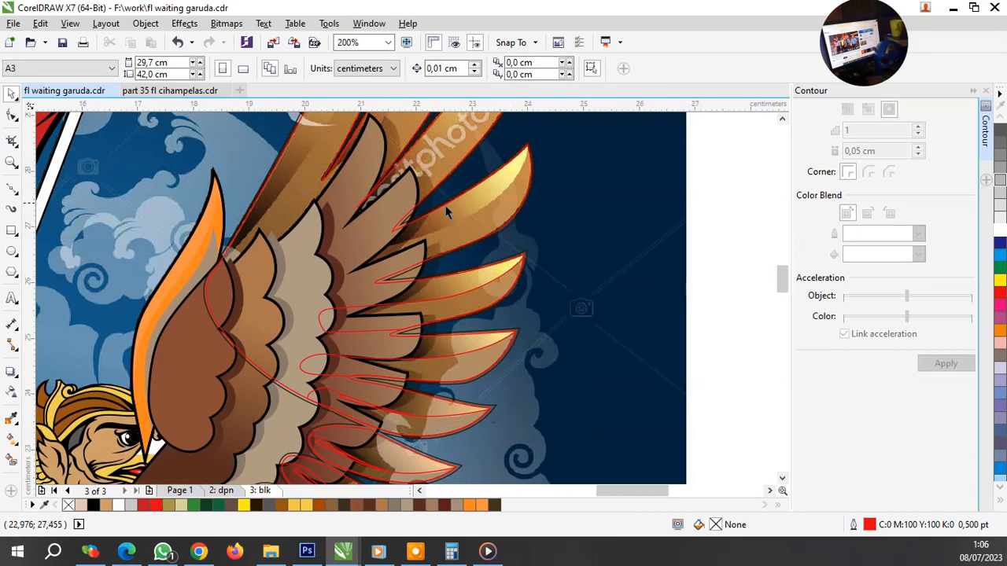
scroll(446, 213, "up", 1)
key("space")
left_click(261, 299)
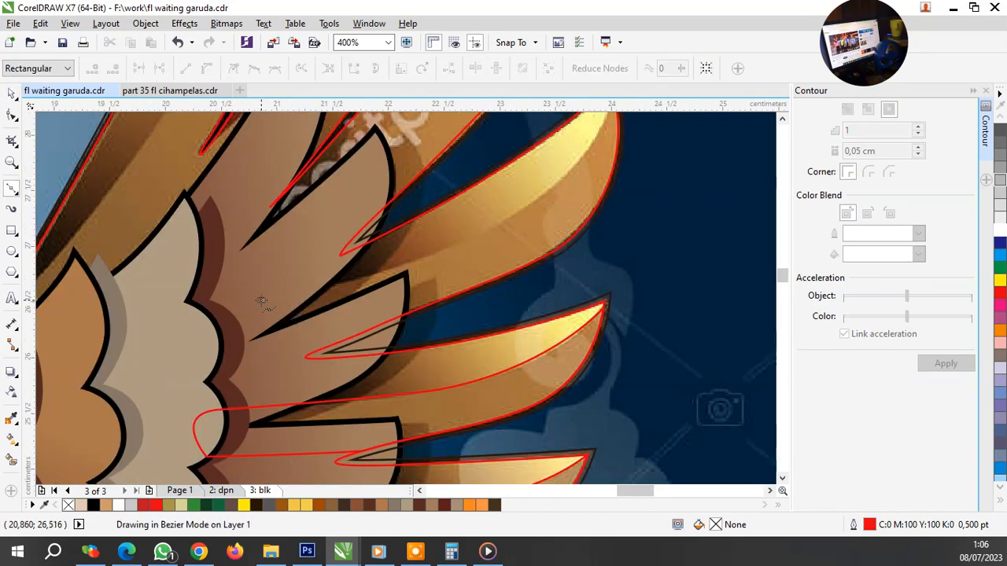
left_click_drag(478, 234, 569, 196)
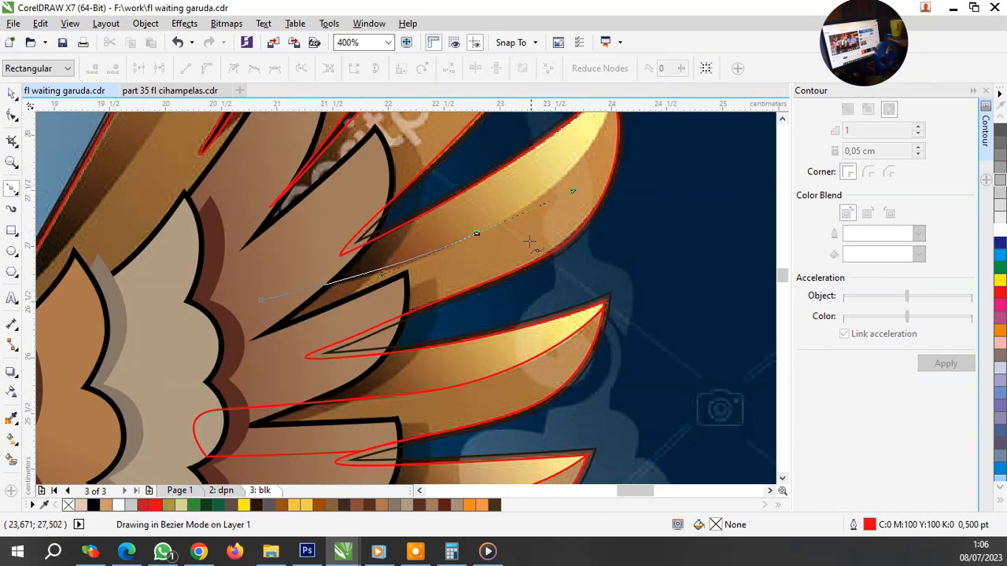
scroll(529, 241, "down", 1)
scroll(570, 160, "up", 1)
mouse_move(569, 154)
left_mouse_down()
mouse_move(578, 155)
mouse_move(564, 145)
left_mouse_up()
left_click_drag(642, 213, 654, 260)
scroll(643, 263, "down", 1)
scroll(507, 366, "up", 1)
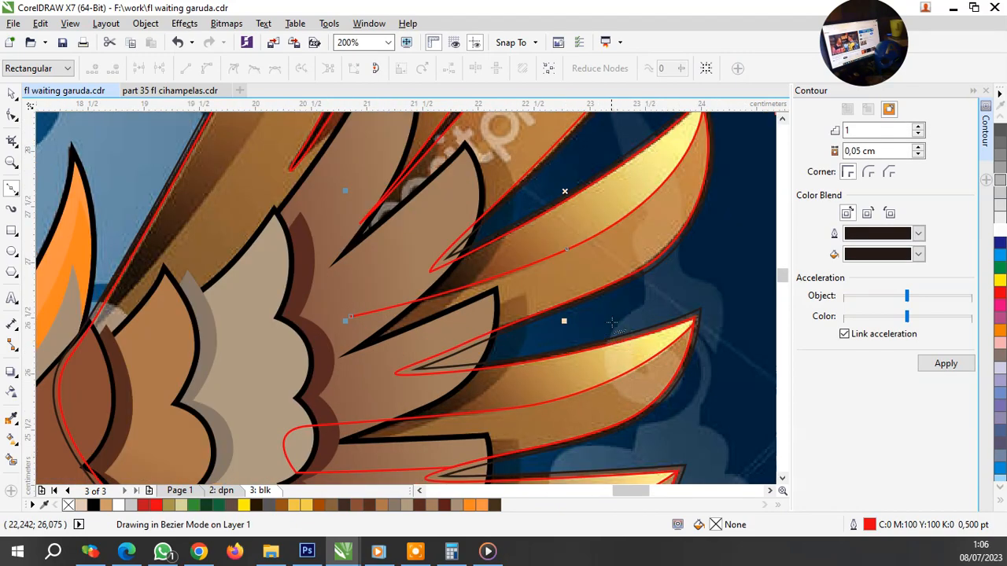
left_click_drag(303, 383, 362, 379)
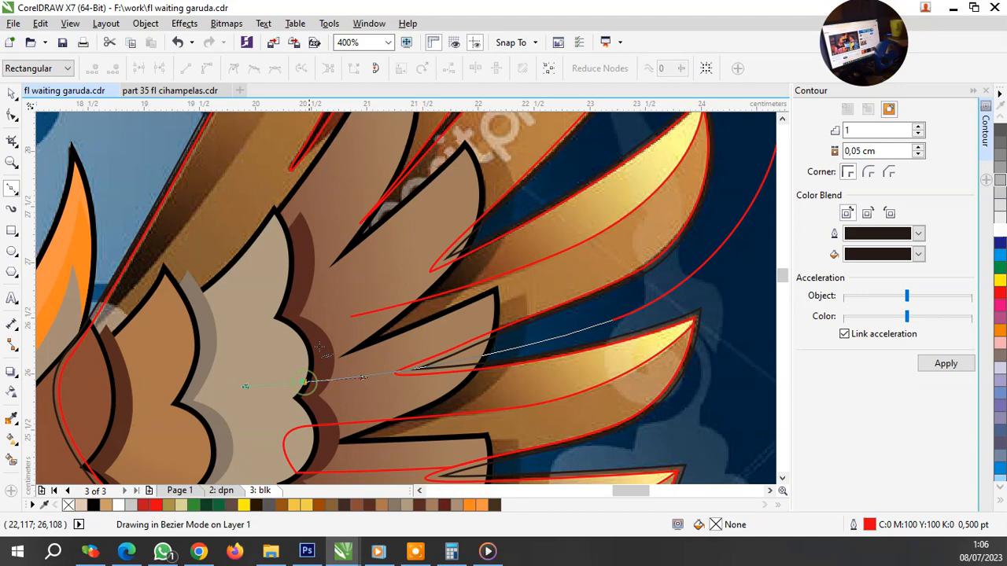
left_click(351, 317)
Step: Intersect the seventh-lowest feather's shading curve with the feather outline and remove the leftover outer loop
key("space")
left_click(584, 226, "shift")
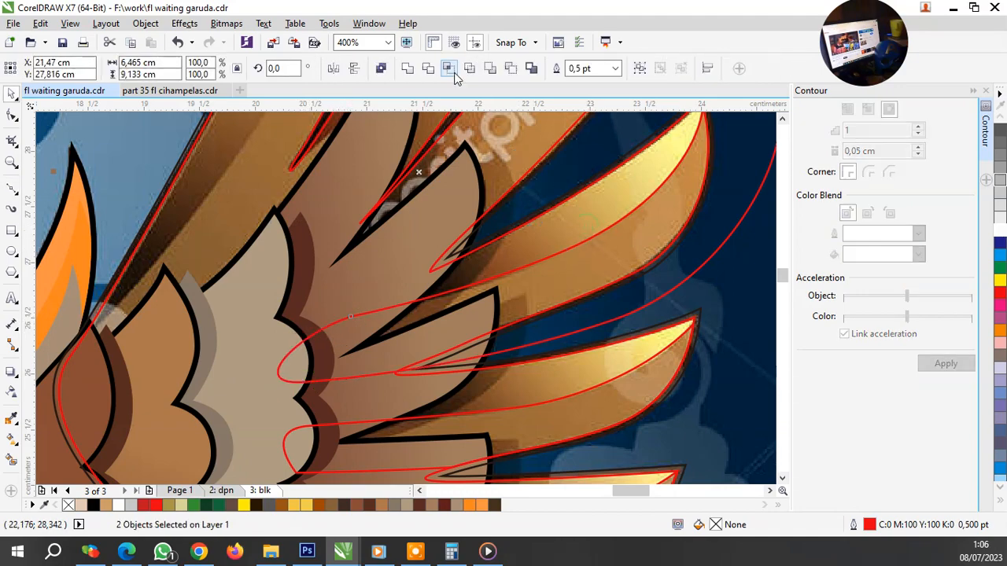
left_click(723, 202)
key("Delete")
Step: Draw a closed shading curve for the eighth-lowest feather, following its highlight edge past the tip and back outside its outer edge
scroll(624, 311, "down", 1)
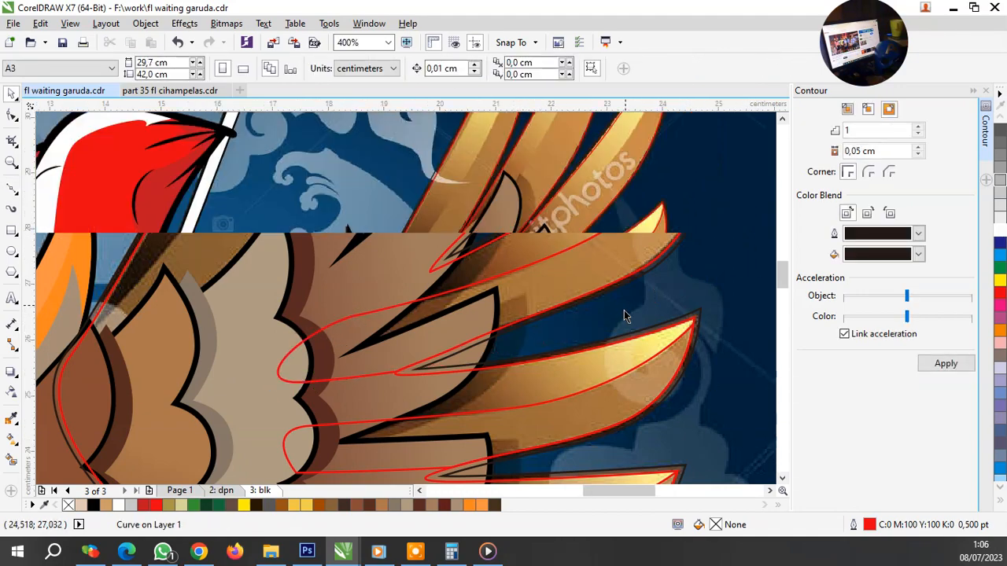
scroll(544, 212, "up", 1)
key("space")
left_click(478, 325)
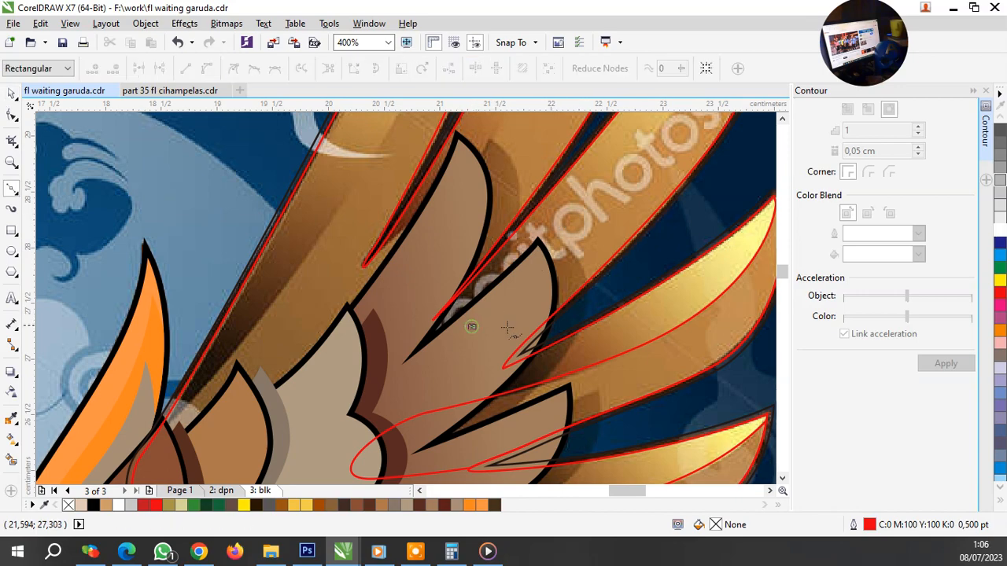
scroll(500, 329, "down", 1)
scroll(634, 163, "down", 1)
scroll(639, 158, "up", 1)
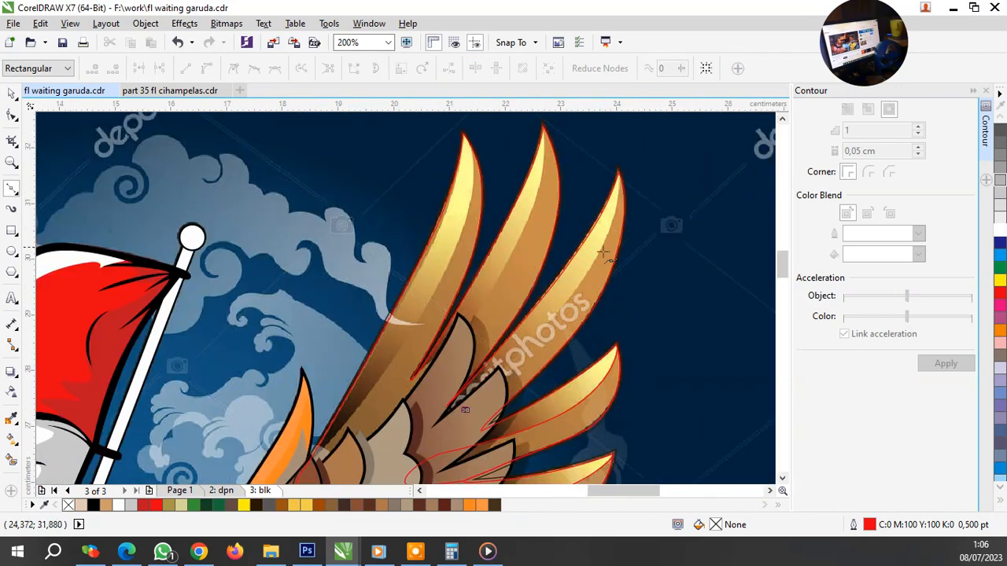
scroll(603, 253, "up", 1)
scroll(612, 254, "down", 1)
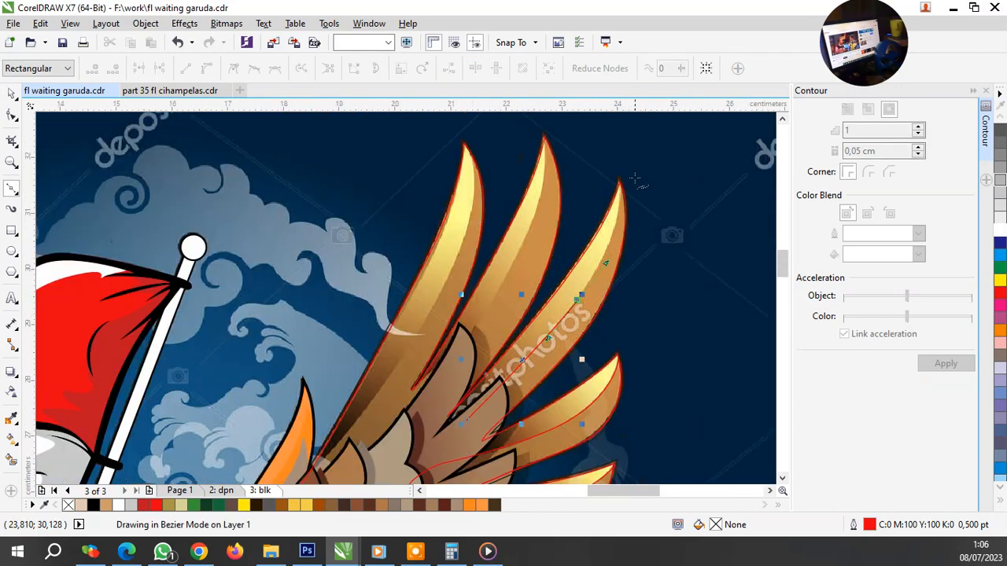
scroll(621, 173, "up", 1)
left_click_drag(611, 168, 598, 141)
left_click_drag(666, 255, 670, 208)
scroll(670, 208, "down", 2)
scroll(659, 268, "up", 2)
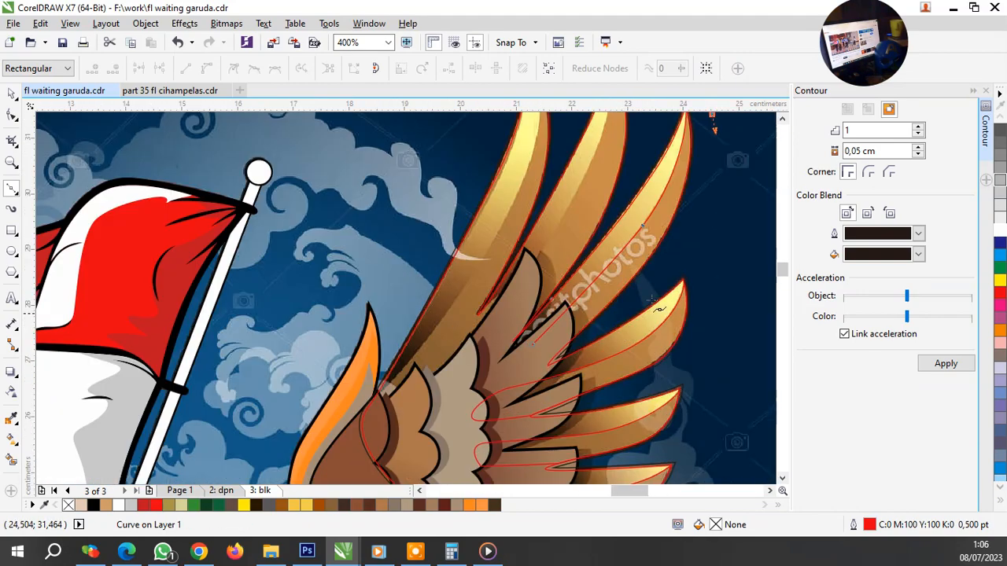
left_click_drag(542, 357, 526, 371)
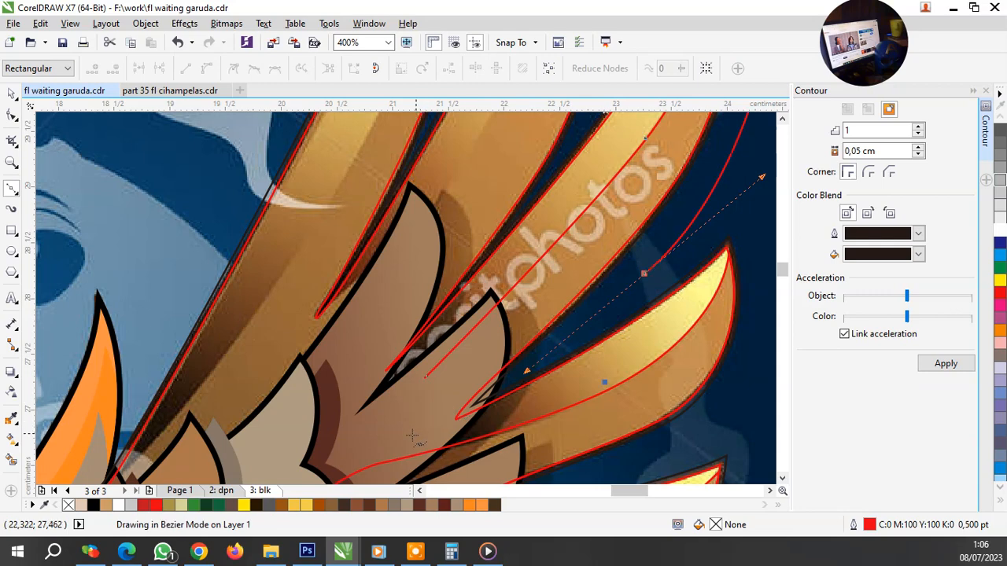
left_click_drag(415, 434, 383, 448)
left_click_drag(425, 378, 482, 380)
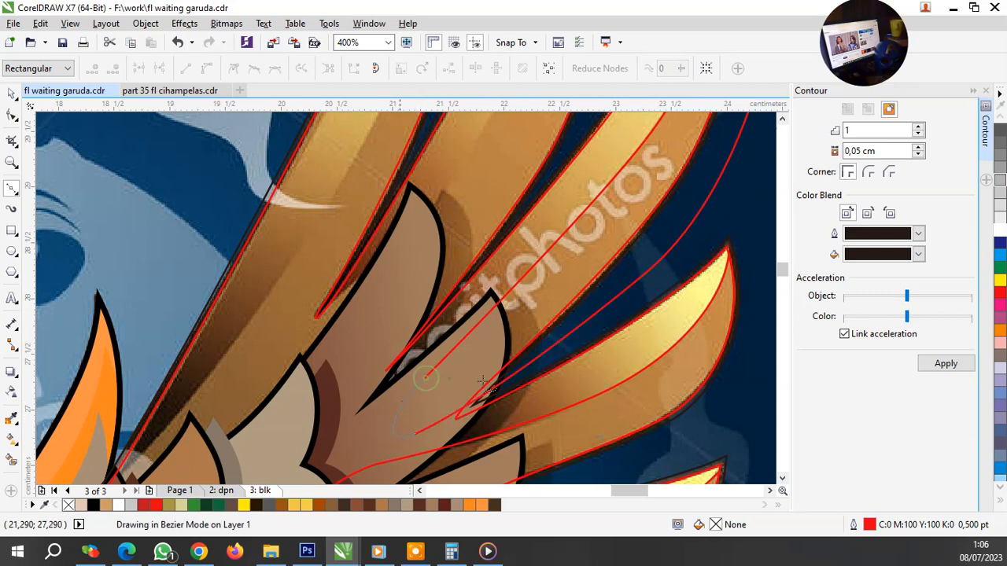
Step: Intersect the eighth-lowest feather's shading curve with the feather outline and delete the leftover outer loop
key("space")
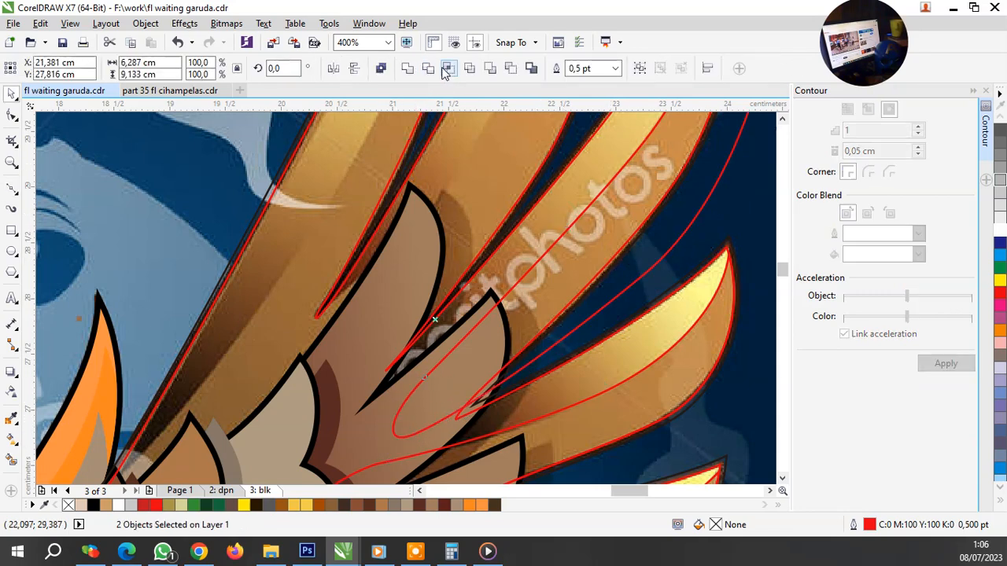
left_click(686, 208)
scroll(685, 207, "down", 2)
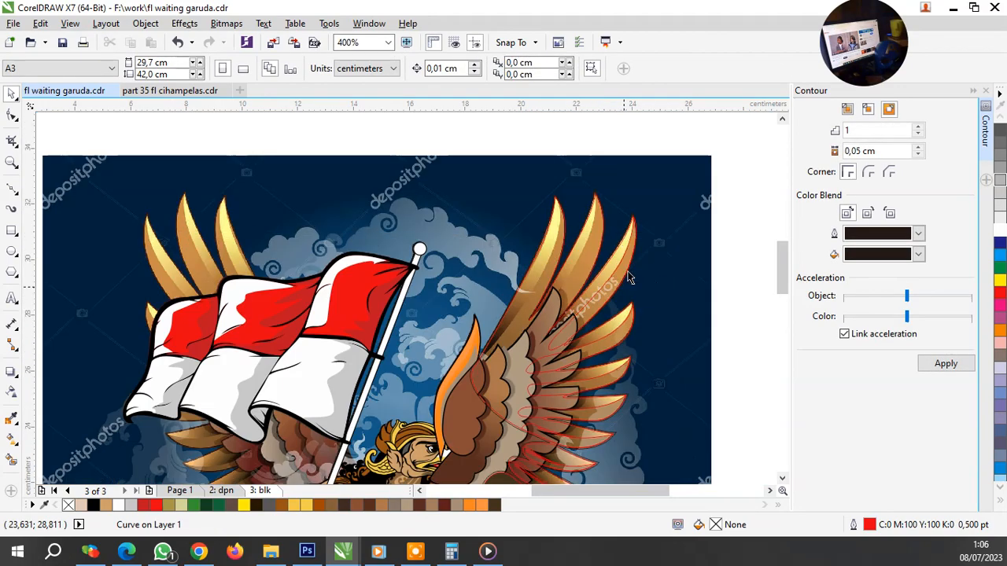
Step: Draw a closed shading curve for the ninth feather, from the brown feathers along its highlight edge, past the tip and back outside it
scroll(575, 268, "up", 1)
key("F10")
scroll(517, 368, "up", 1)
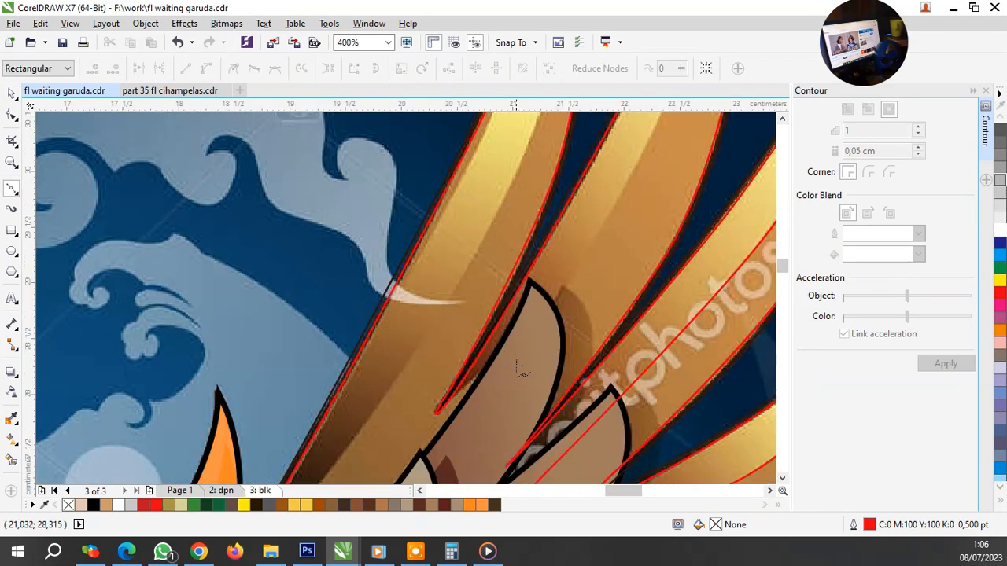
scroll(513, 381, "down", 2)
scroll(544, 324, "up", 2)
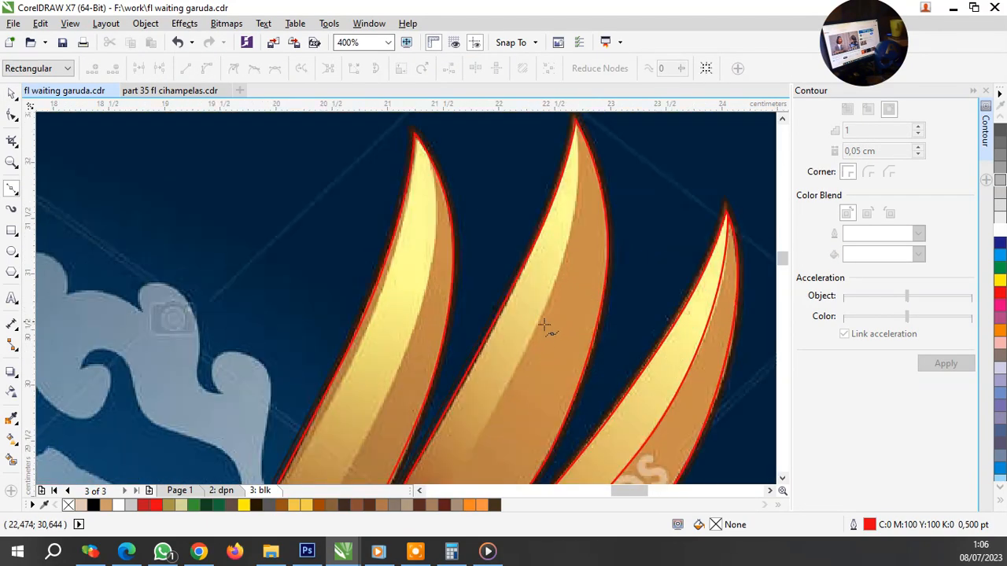
left_click_drag(535, 337, 584, 240)
scroll(583, 270, "down", 2)
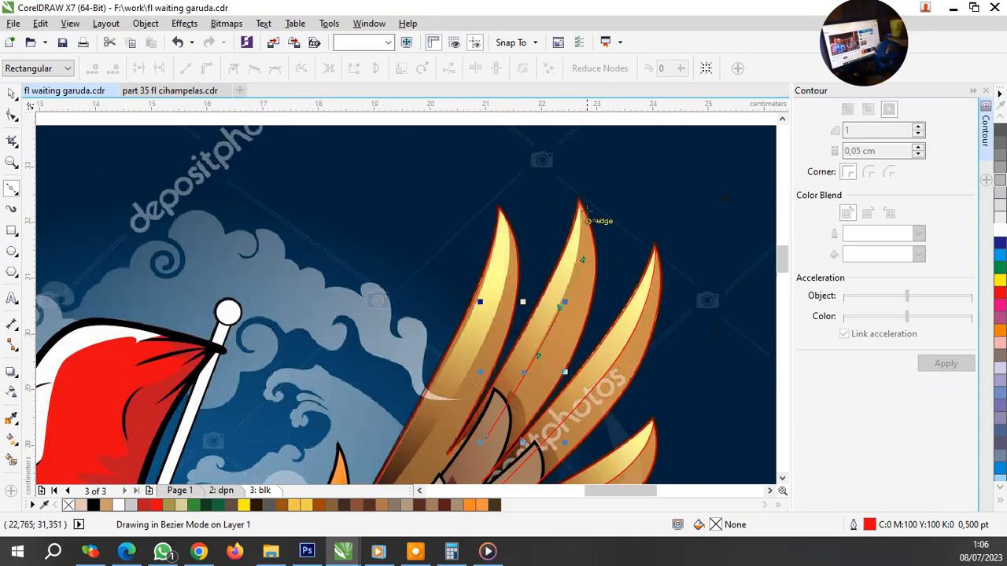
scroll(571, 210, "up", 2)
left_click_drag(563, 168, 538, 139)
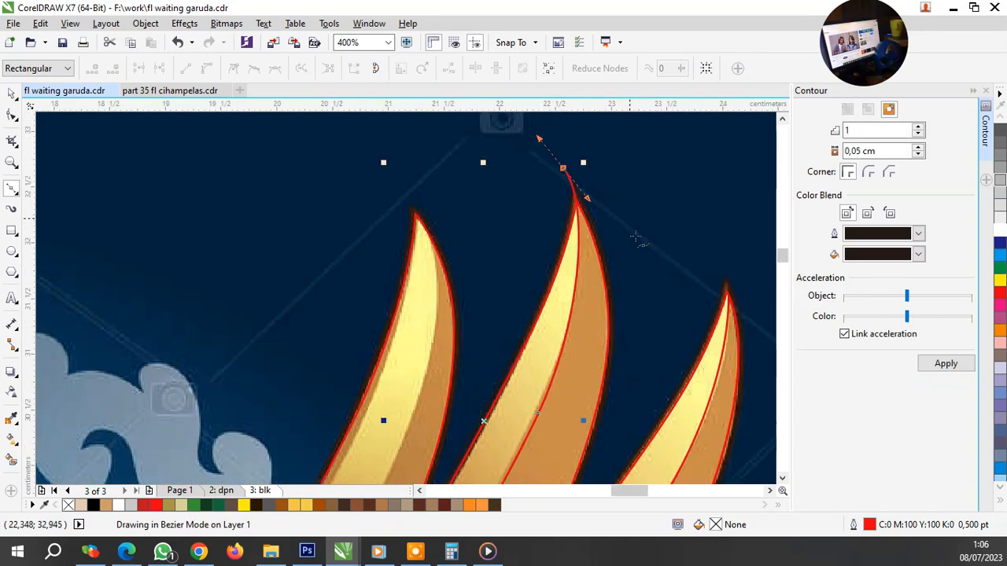
scroll(633, 220, "down", 2)
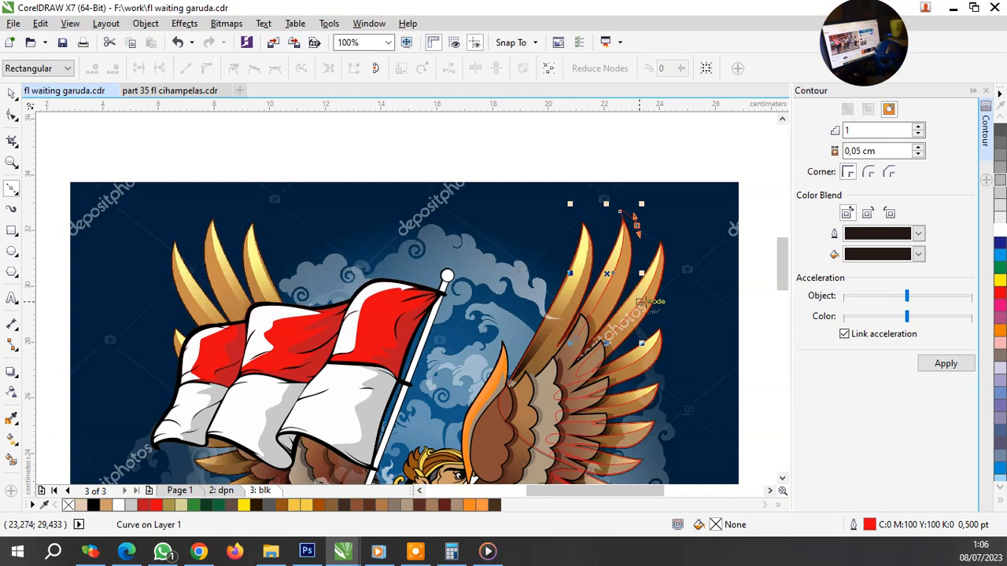
scroll(634, 217, "up", 2)
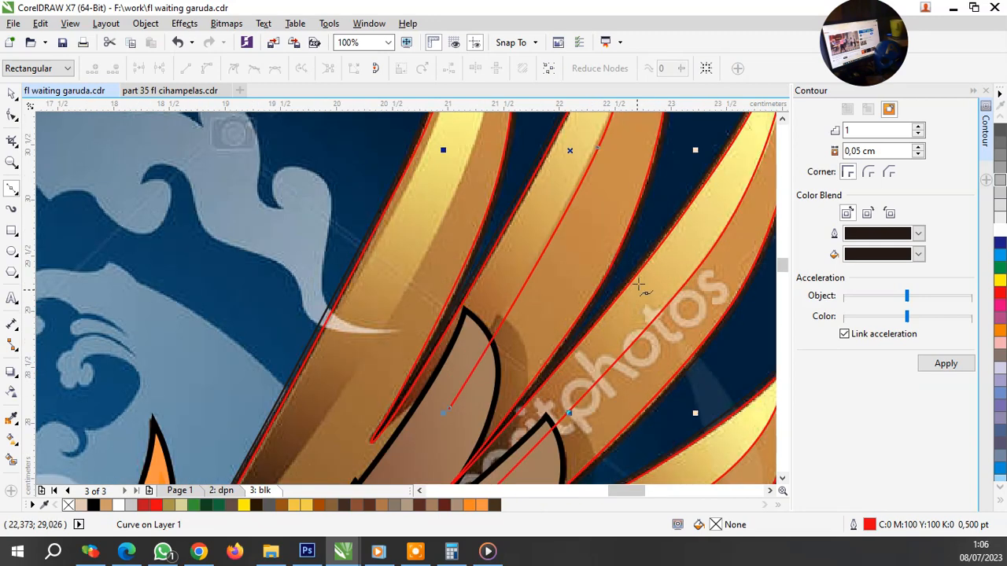
scroll(657, 216, "down", 2)
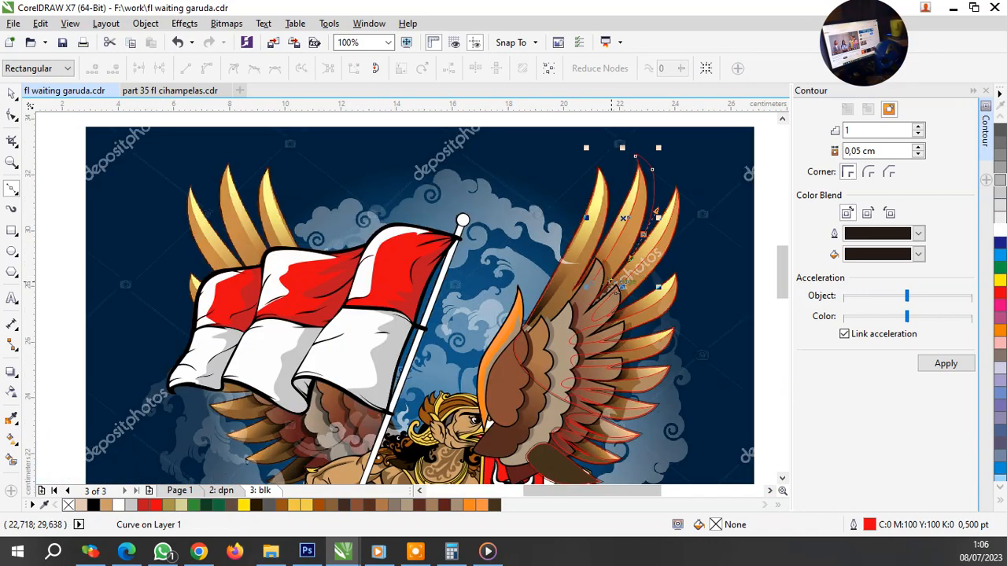
scroll(565, 338, "up", 1)
scroll(565, 339, "up", 1)
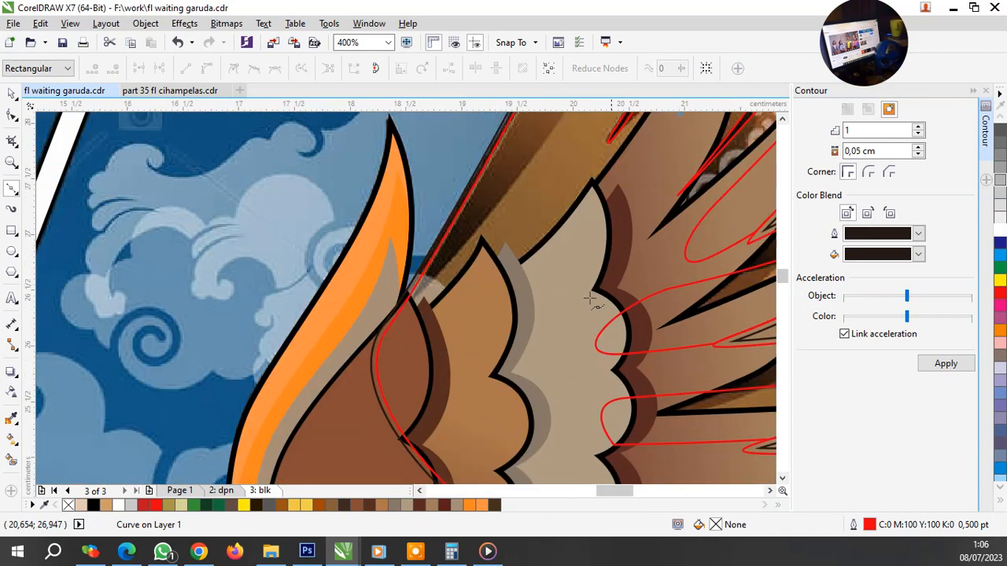
scroll(589, 299, "down", 1)
scroll(633, 267, "up", 1)
left_click_drag(562, 288, 501, 337)
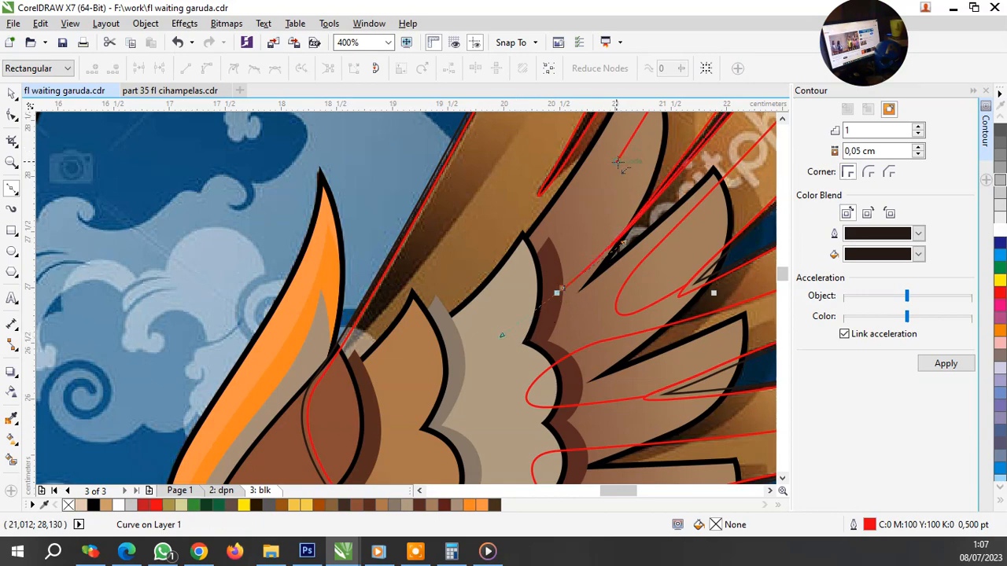
scroll(582, 235, "down", 2)
scroll(666, 144, "down", 2)
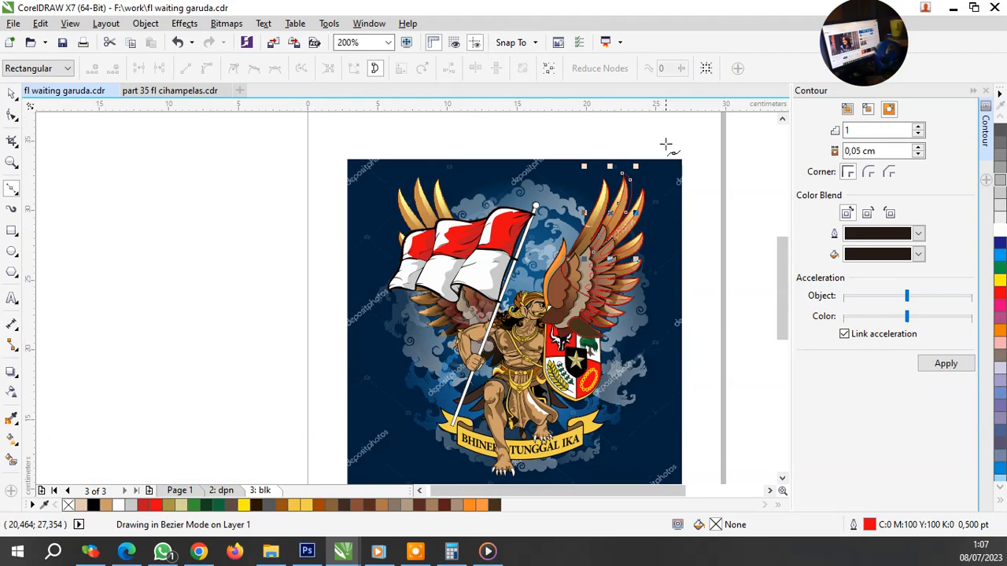
Step: Intersect the ninth feather's shading curve with the feather outline and remove the leftover outer loop
key("space")
scroll(598, 157, "up", 4)
left_click(547, 270, "shift")
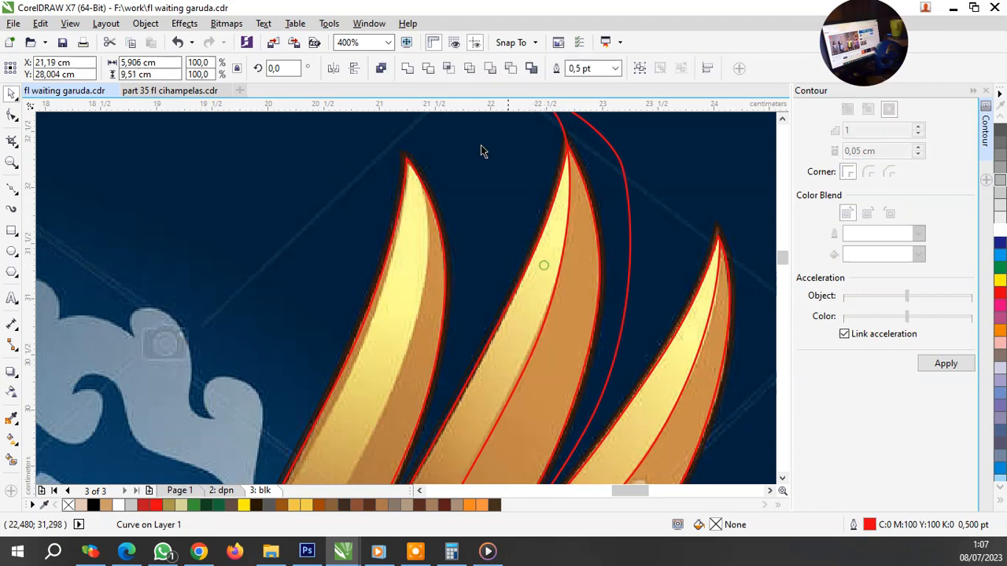
left_click(620, 169)
key("Delete")
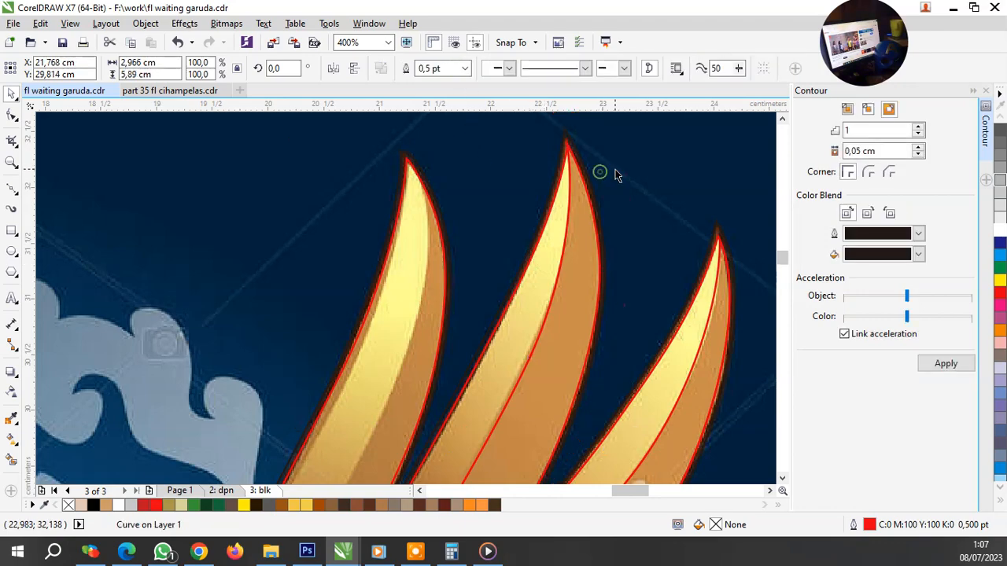
Step: Draw a shading curve for the tall feather nearest the flagpole, from the wing base along its highlight edge and past the tip
scroll(625, 185, "down", 4)
scroll(551, 268, "up", 2)
key("space")
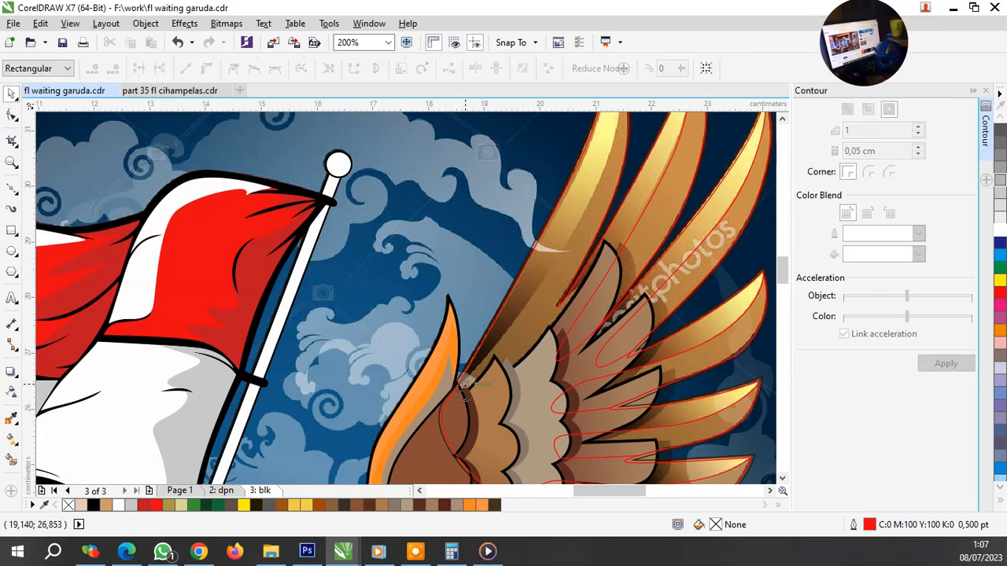
scroll(534, 291, "up", 2)
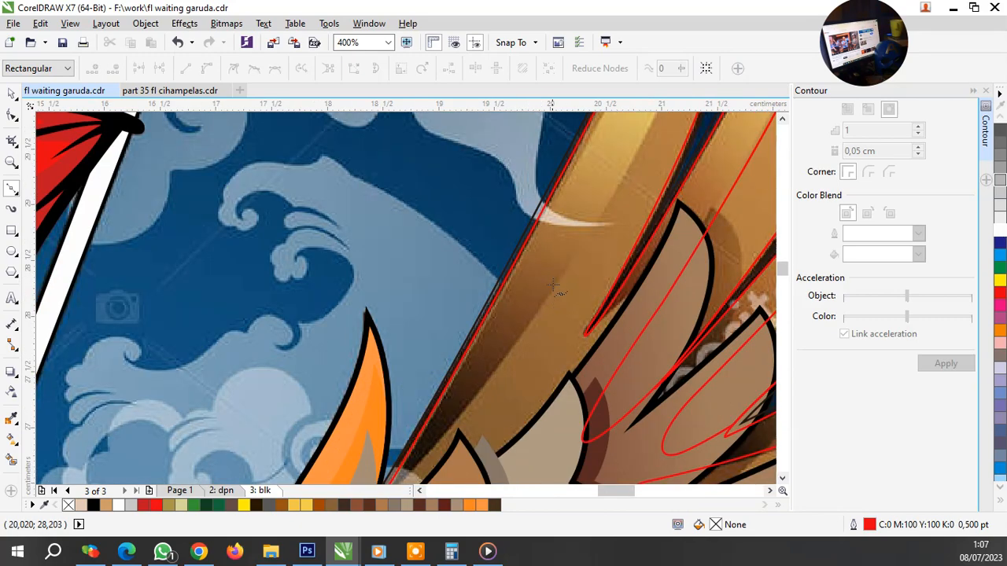
scroll(550, 288, "down", 4)
scroll(568, 252, "up", 4)
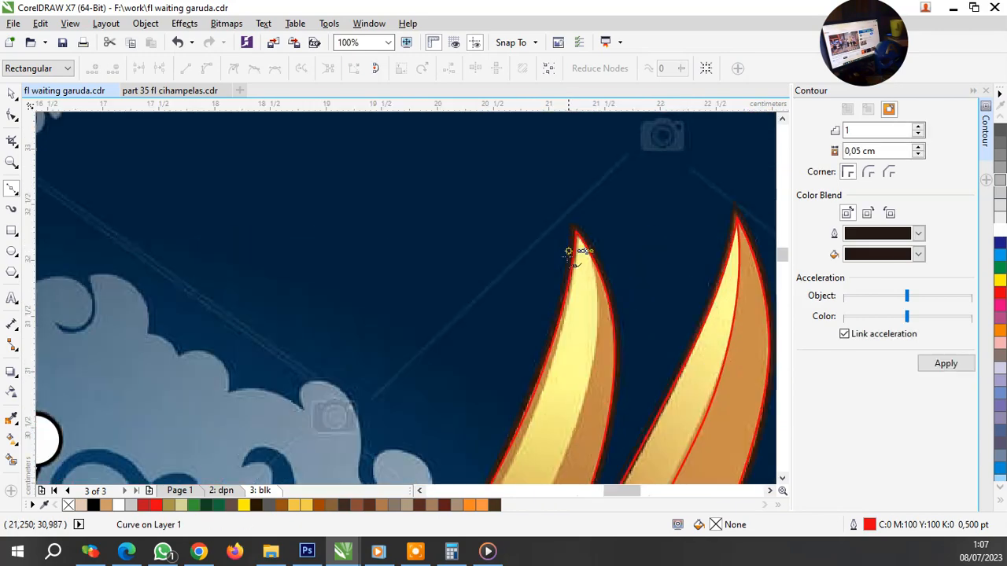
left_click_drag(574, 229, 497, 140)
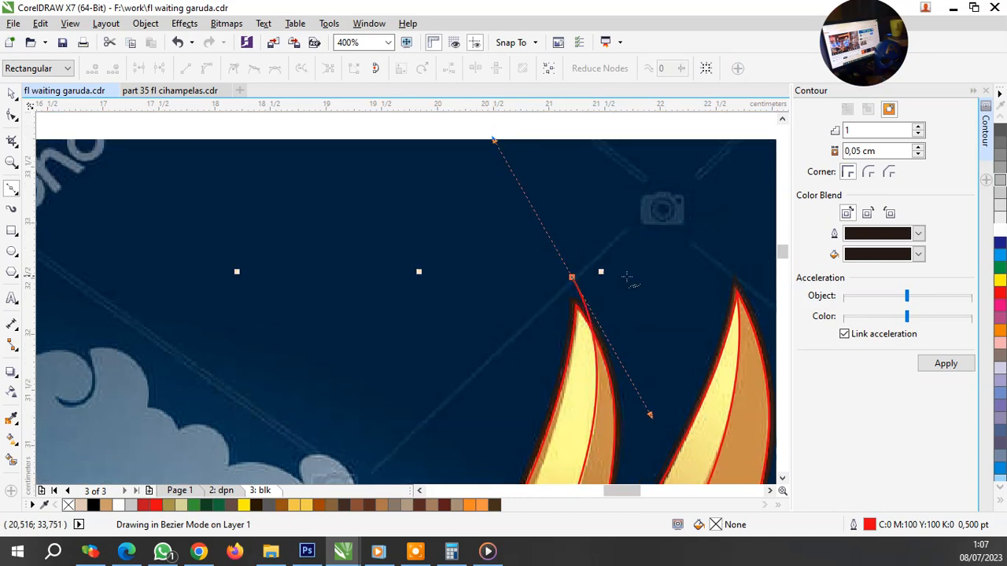
left_click_drag(630, 280, 649, 319)
Step: Continue the shading curve down between the two tall feathers, across the brown feathers, and close it at its starting point
scroll(622, 283, "down", 4)
scroll(606, 299, "up", 4)
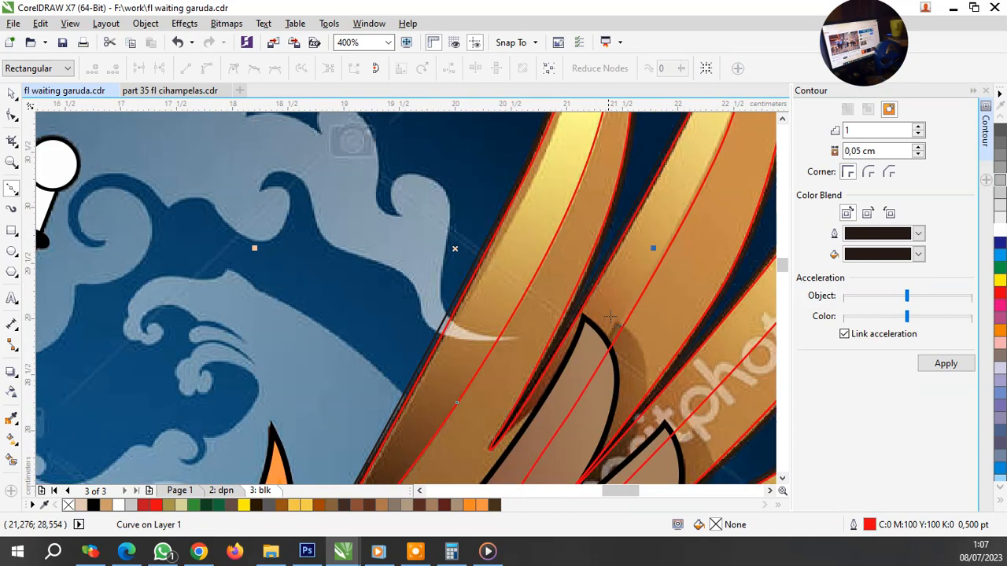
scroll(633, 203, "up", 1)
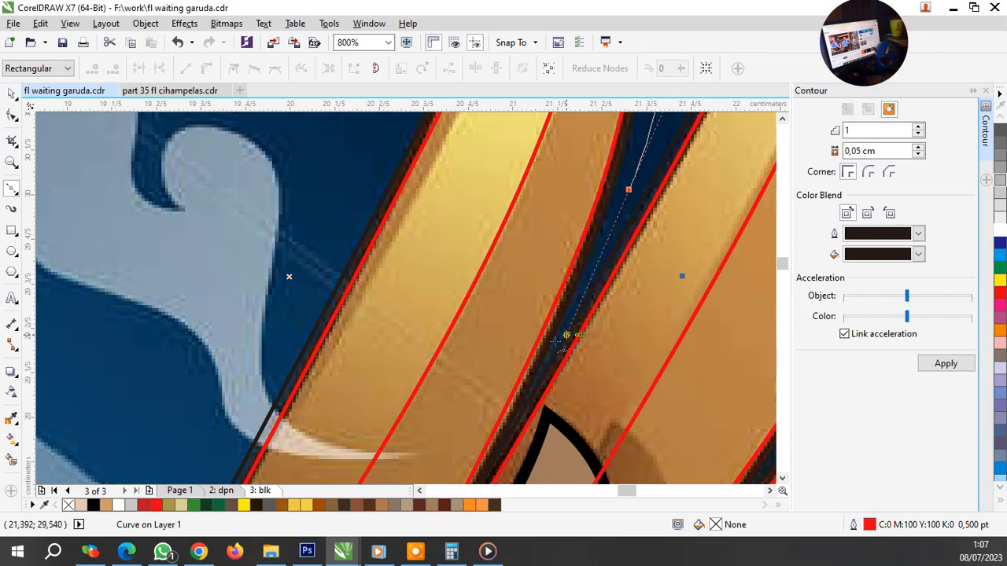
scroll(590, 280, "down", 2)
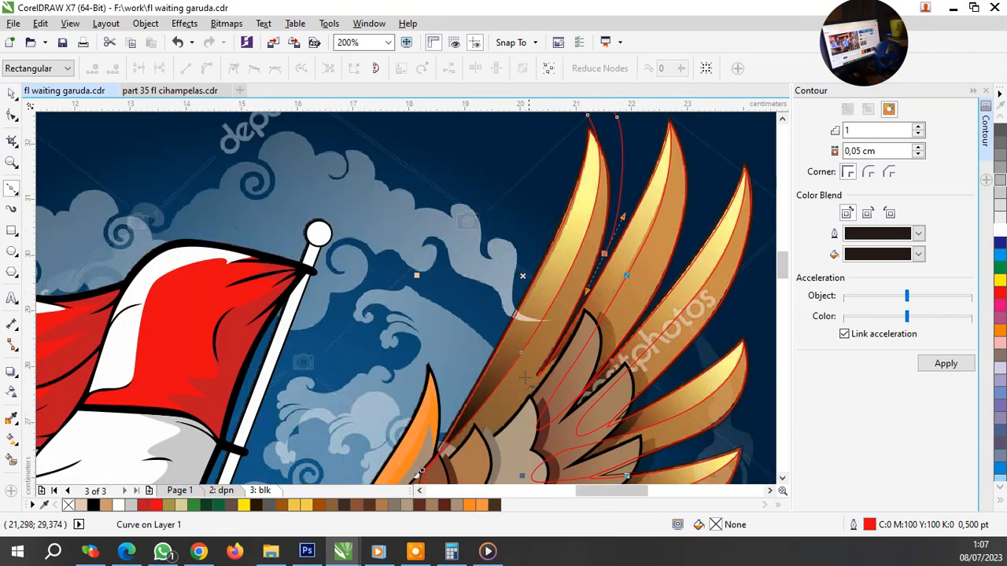
scroll(526, 378, "up", 1)
scroll(550, 348, "down", 2)
scroll(551, 358, "up", 1)
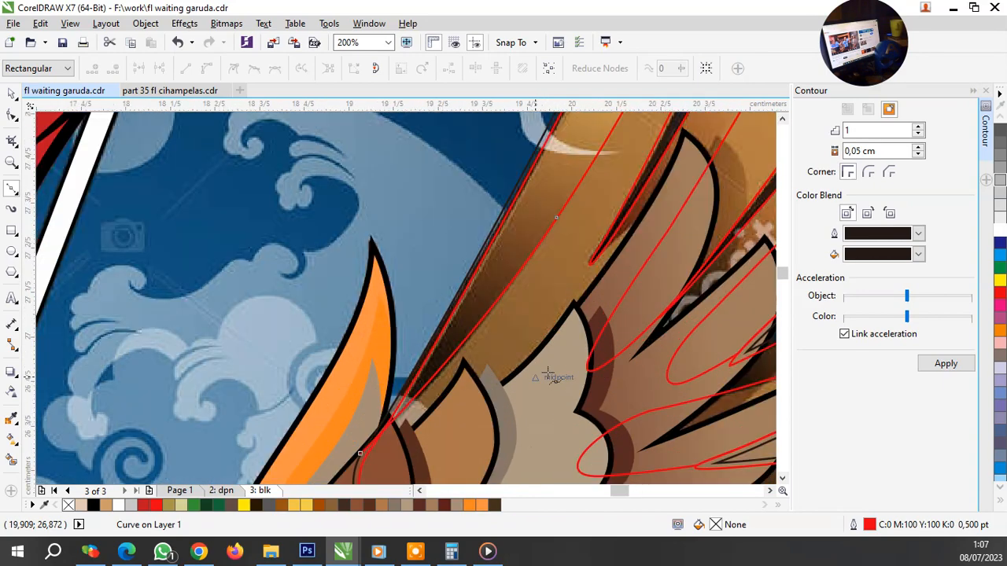
scroll(550, 339, "up", 2)
left_click_drag(503, 390, 466, 424)
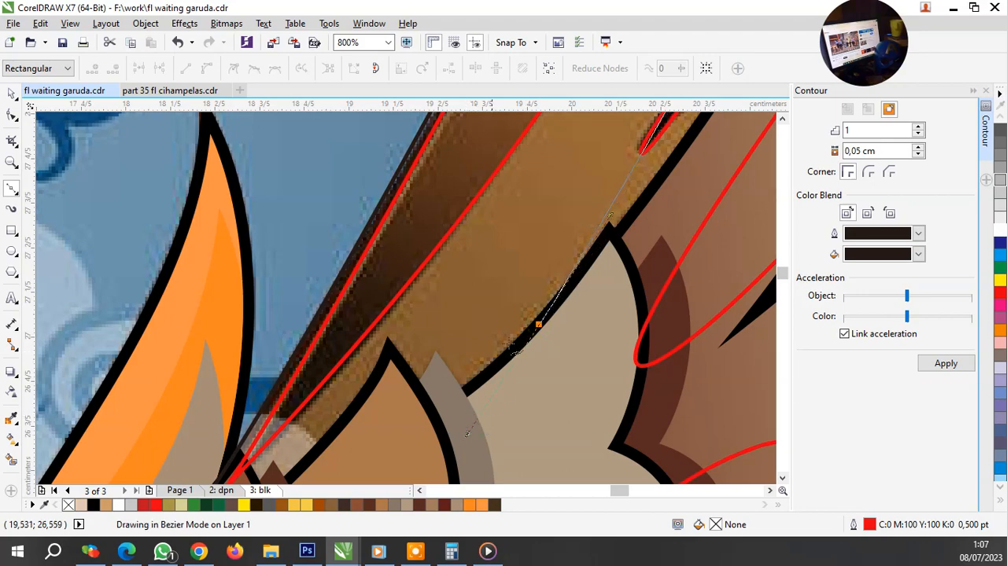
scroll(466, 431, "down", 2)
scroll(468, 393, "up", 1)
scroll(472, 378, "up", 1)
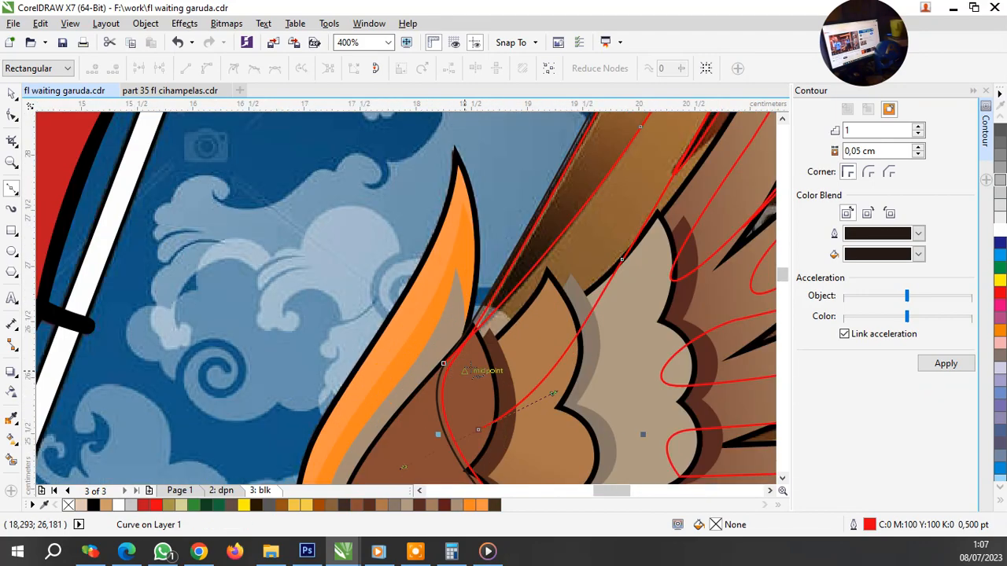
left_click(443, 364)
scroll(443, 365, "down", 2)
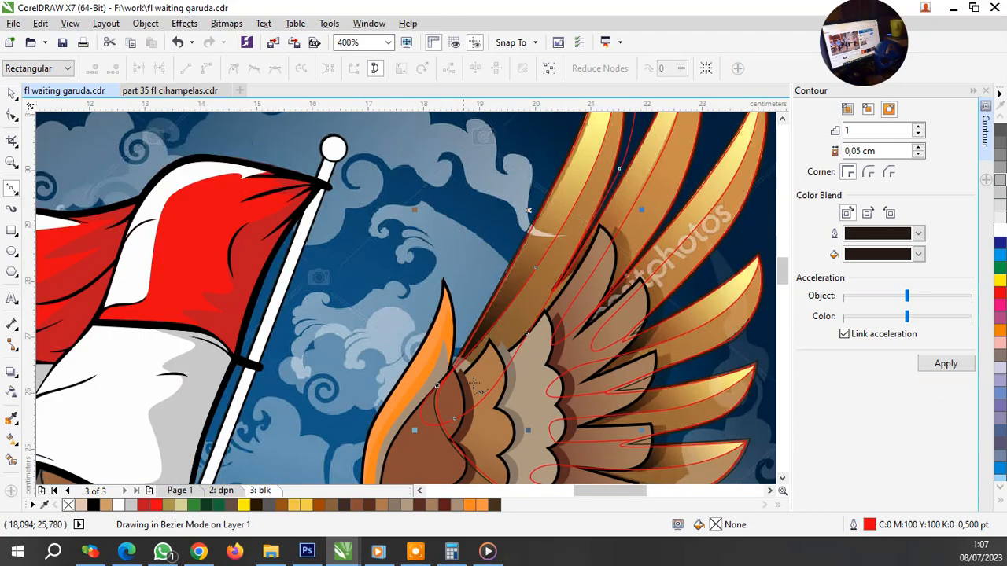
Step: Intersect the shading curve with the outline of the feather nearest the flagpole and delete the leftover outer loop
scroll(614, 165, "up", 1)
key("space")
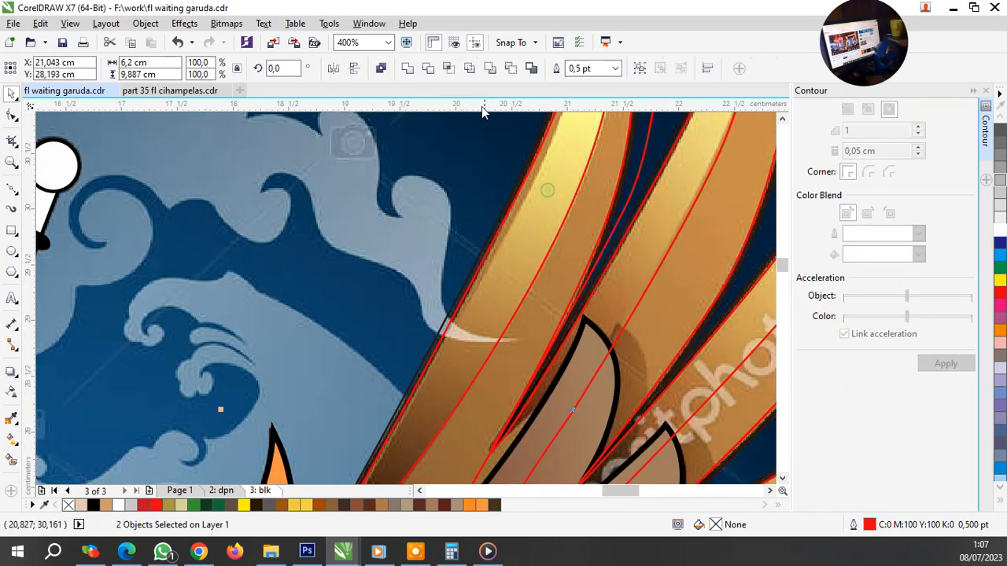
left_click(449, 69)
key("Escape")
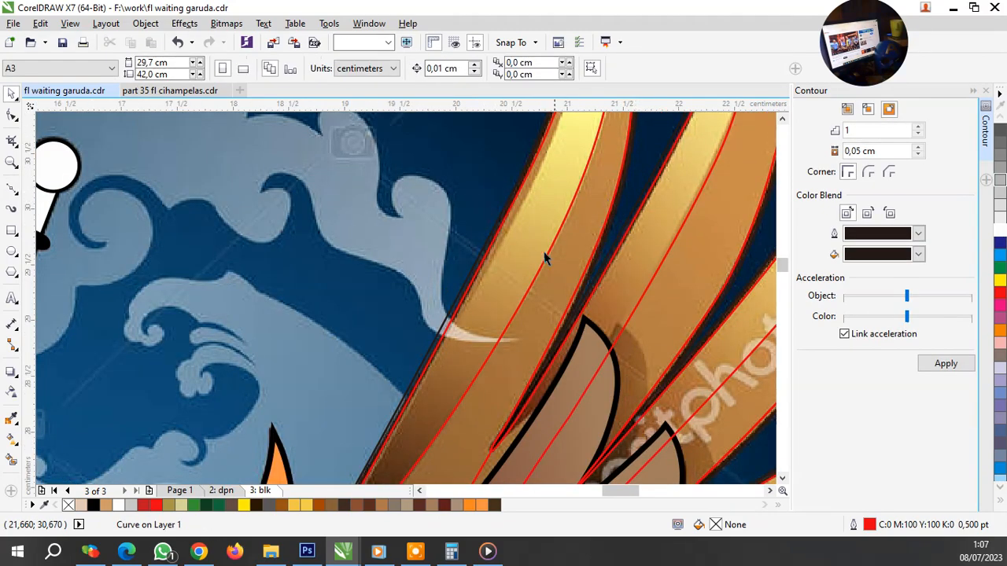
Step: Sample the pale yellow (#F6EA88) of the outermost tall feather and fill that feather's shading shape and the next one down
scroll(548, 263, "down", 2)
scroll(548, 263, "down", 1)
scroll(592, 347, "up", 2)
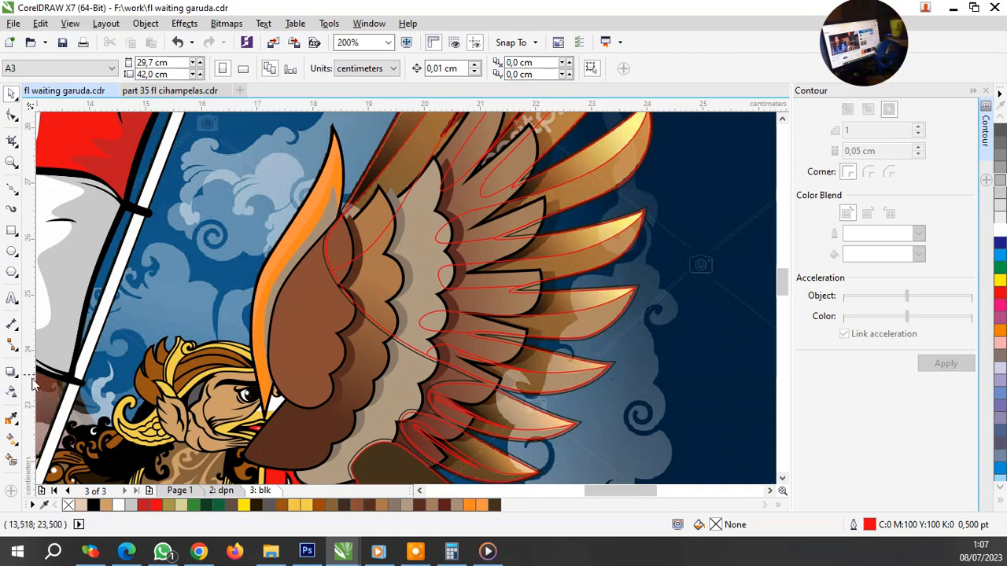
left_click(12, 417)
scroll(629, 323, "down", 1)
scroll(602, 404, "up", 1)
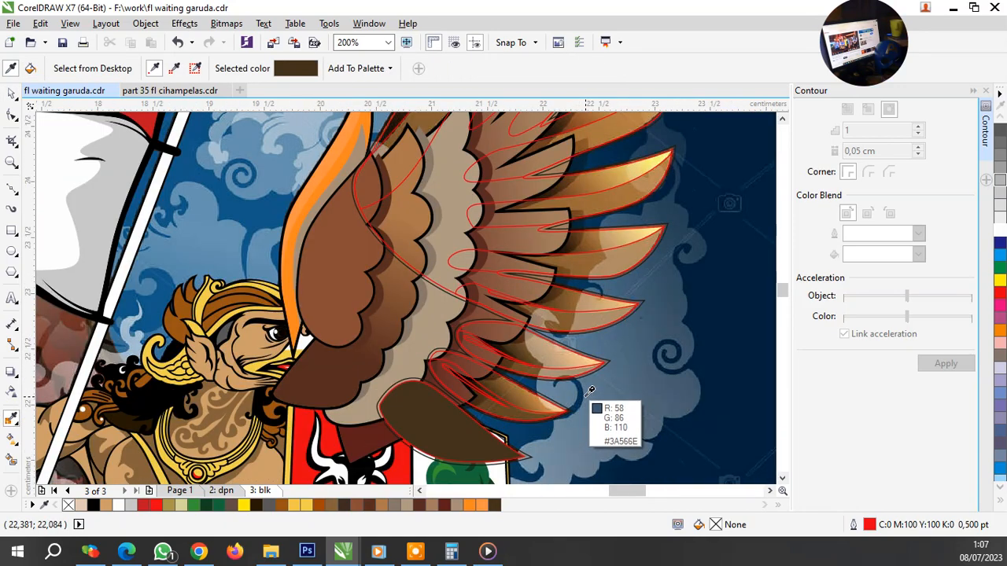
scroll(532, 409, "up", 1)
scroll(496, 410, "down", 3)
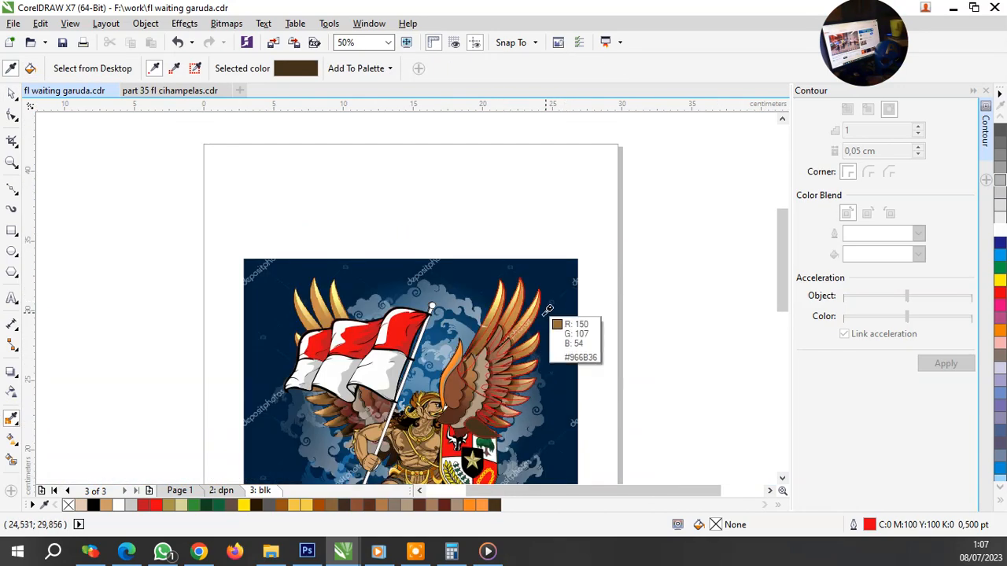
scroll(550, 323, "up", 3)
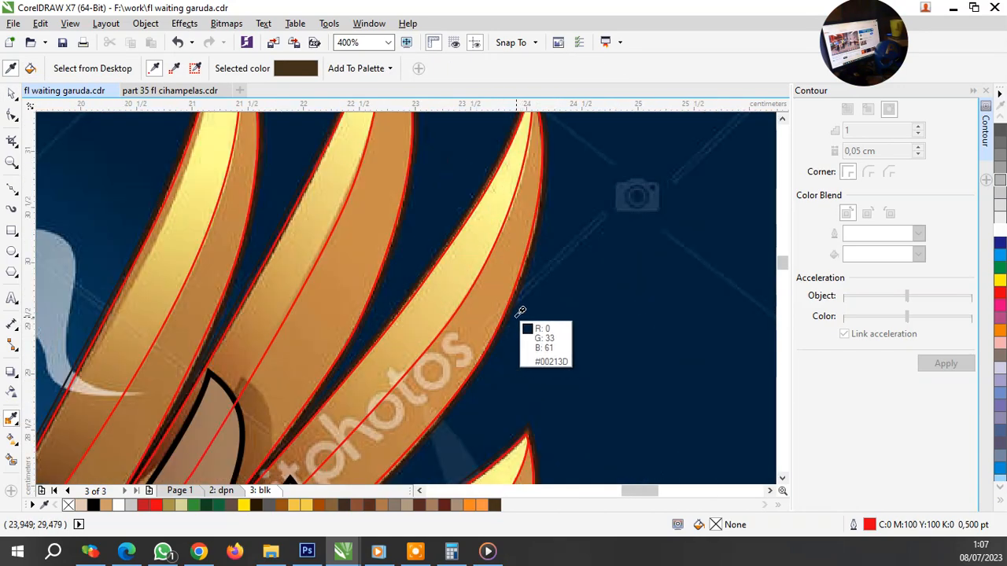
left_click(469, 234)
left_click(495, 286)
scroll(514, 245, "down", 2)
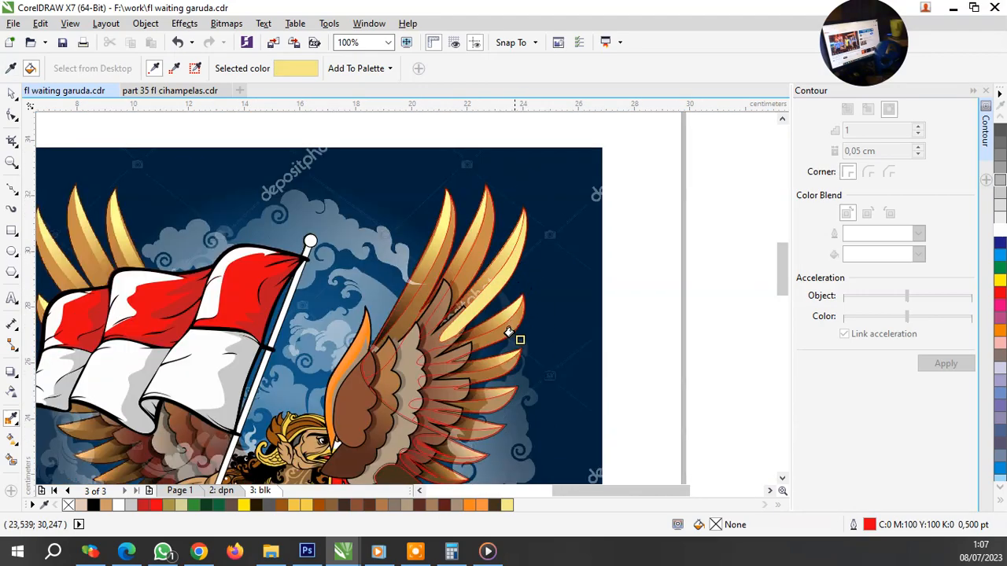
scroll(517, 338, "up", 2)
left_click(504, 312)
Step: Fill the shading shapes of the next three golden feathers down the wing with the same pale yellow
scroll(499, 293, "down", 1)
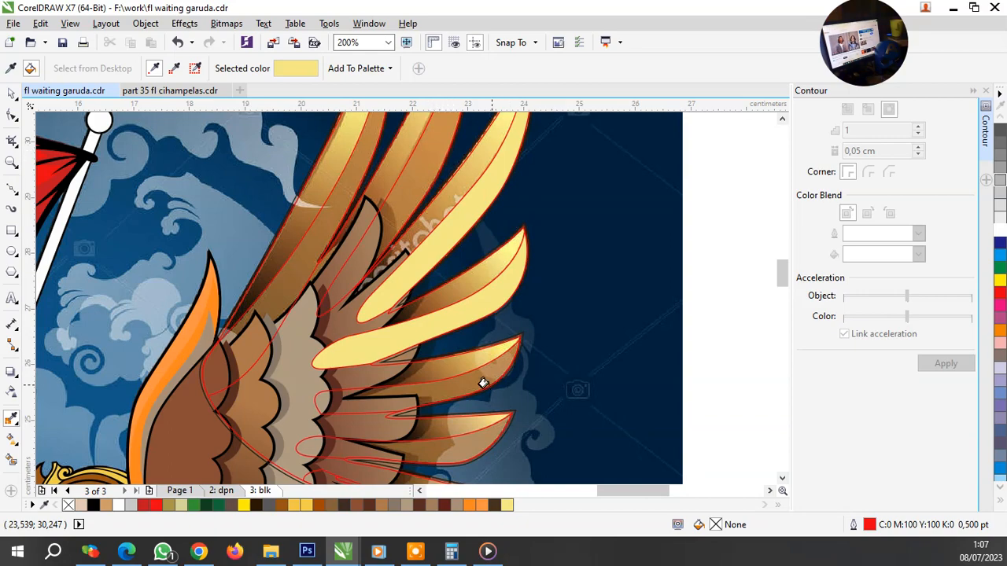
scroll(470, 382, "down", 2)
scroll(494, 283, "up", 3)
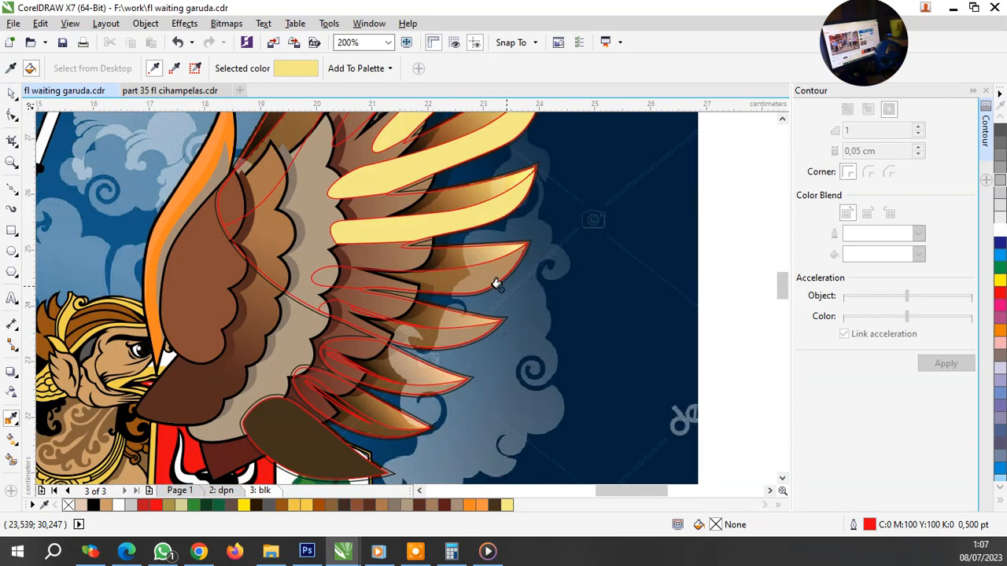
left_click(469, 268)
left_click(431, 389)
scroll(403, 397, "down", 1)
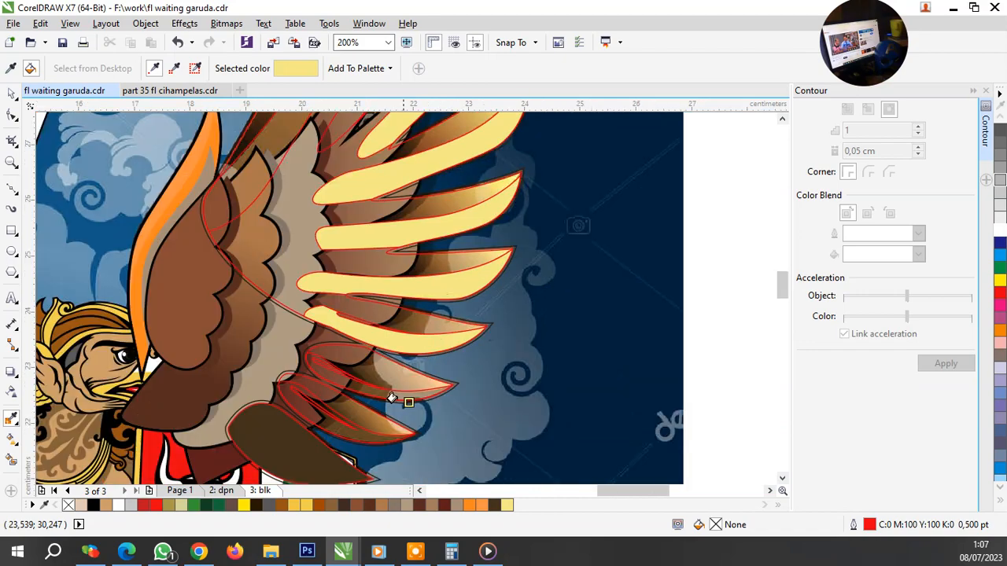
Step: Fill the shading shapes of the two lowest golden feathers and the middle tall feather with the pale yellow
scroll(396, 385, "up", 1)
left_click(408, 374)
left_click(362, 442)
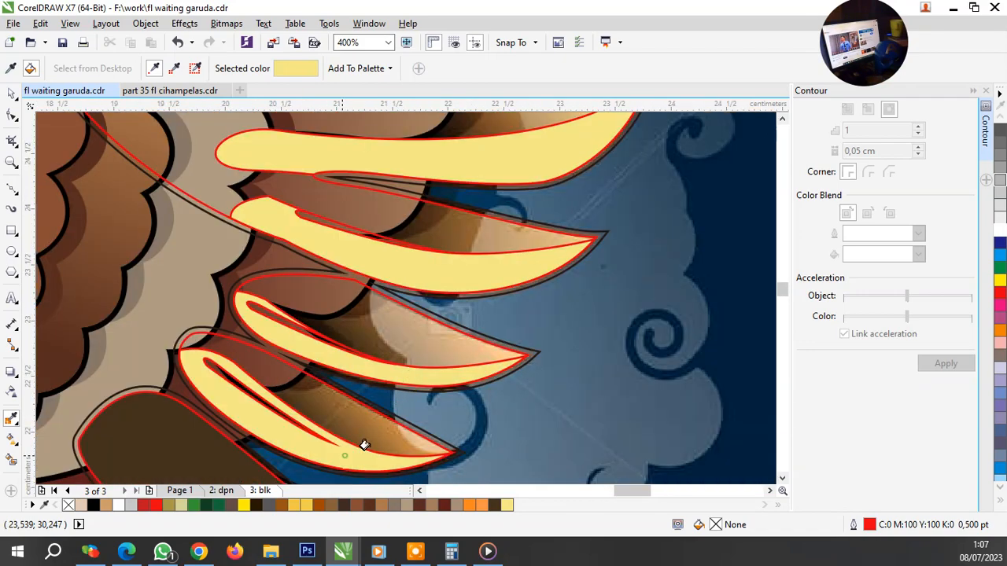
scroll(463, 414, "down", 2)
scroll(416, 229, "up", 2)
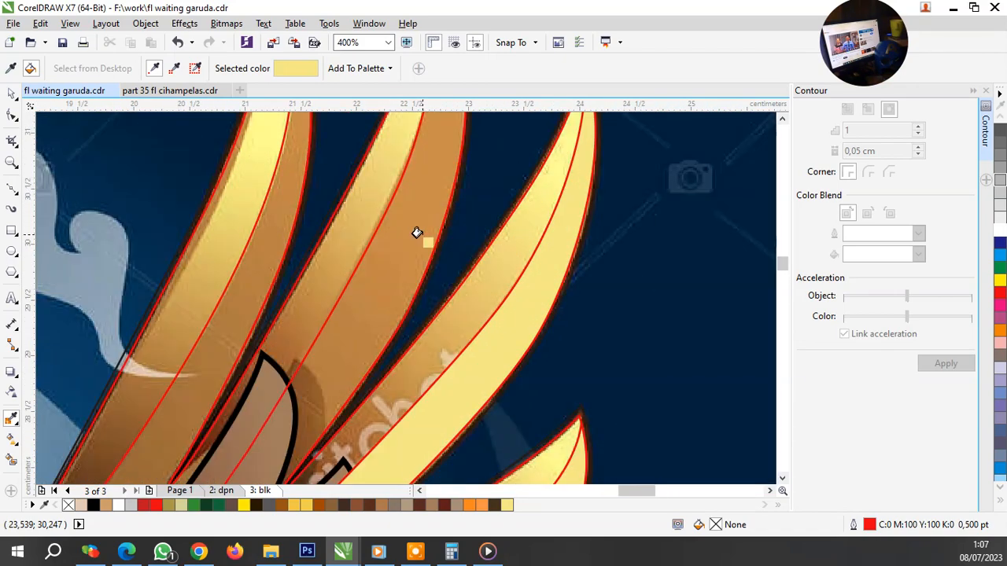
left_click(408, 238)
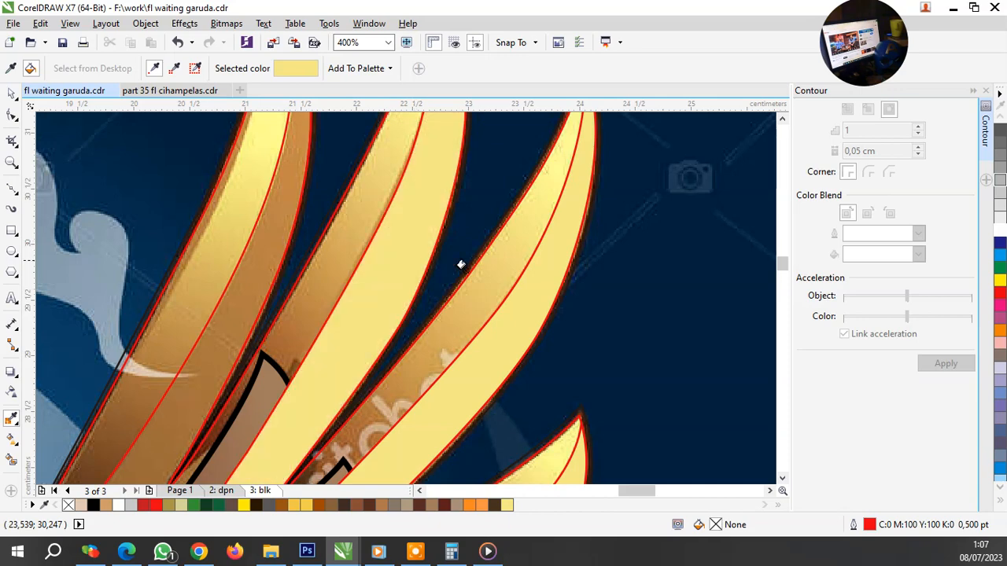
Step: Select all eight pale yellow shading shapes together, from the middle tall feather down to the lowest golden feather
key("space")
left_click(420, 247)
left_click(529, 283, "shift")
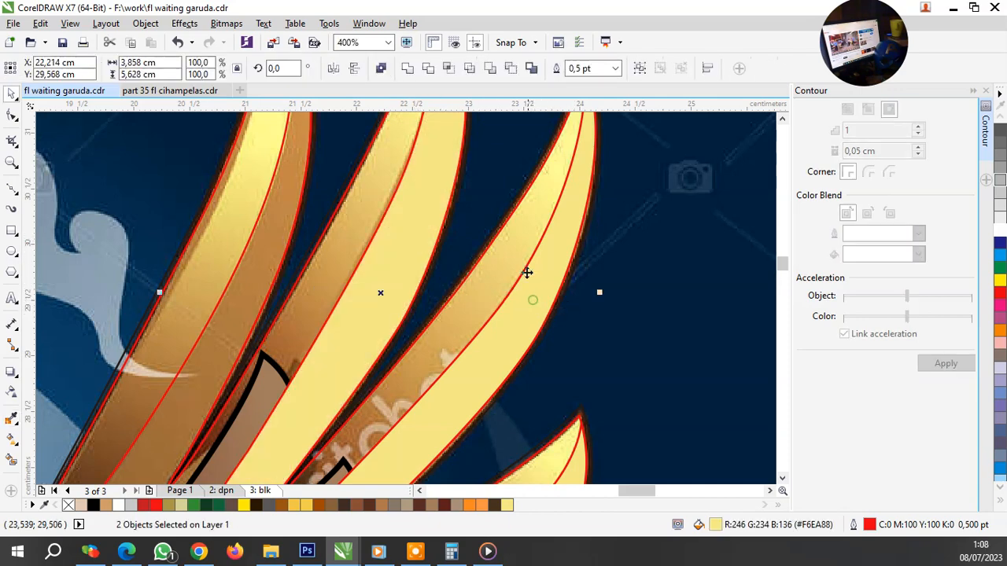
scroll(527, 272, "down", 1)
left_click(533, 404, "shift")
scroll(519, 381, "down", 1)
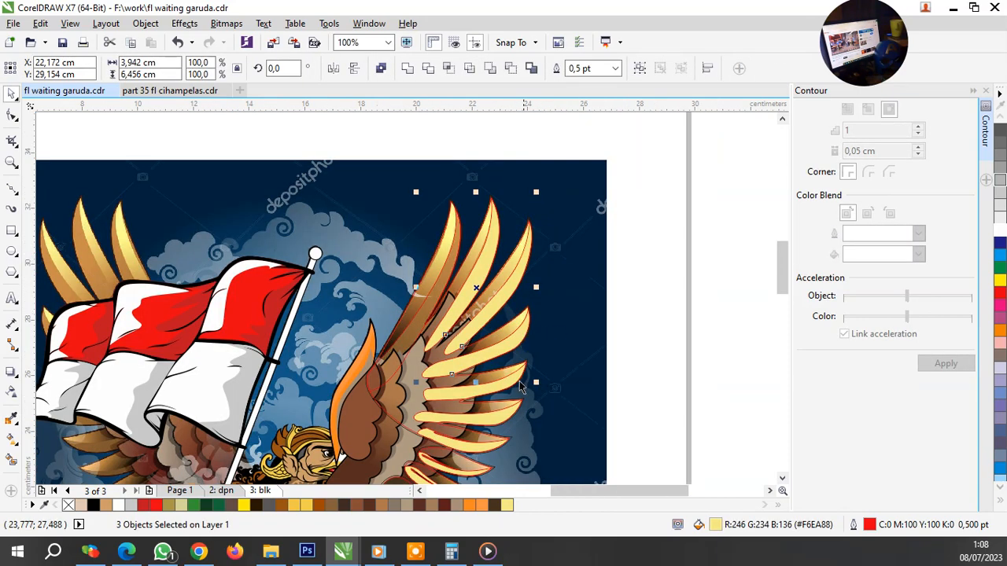
scroll(511, 380, "up", 1)
left_click(496, 443, "shift")
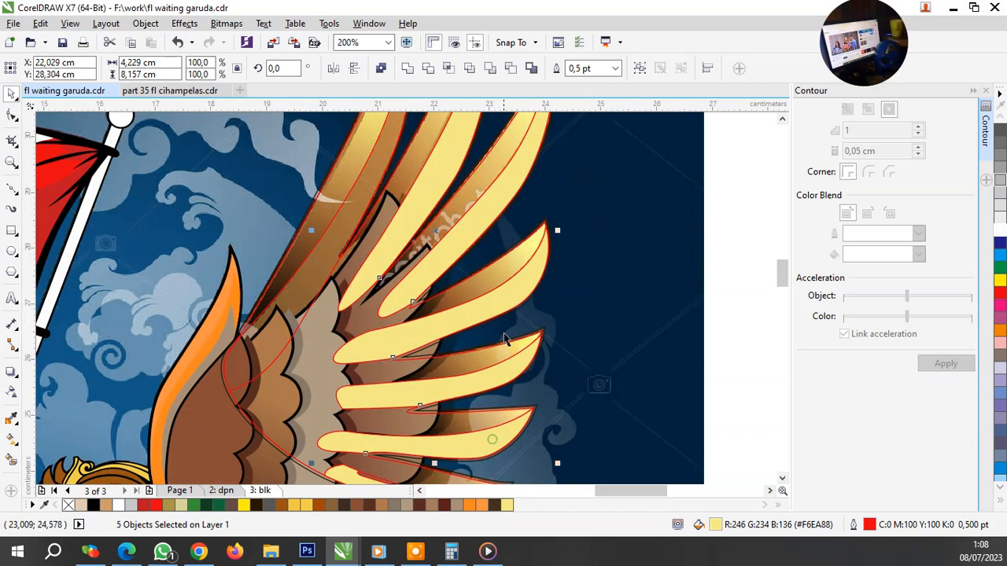
scroll(492, 432, "down", 1)
scroll(484, 418, "up", 1)
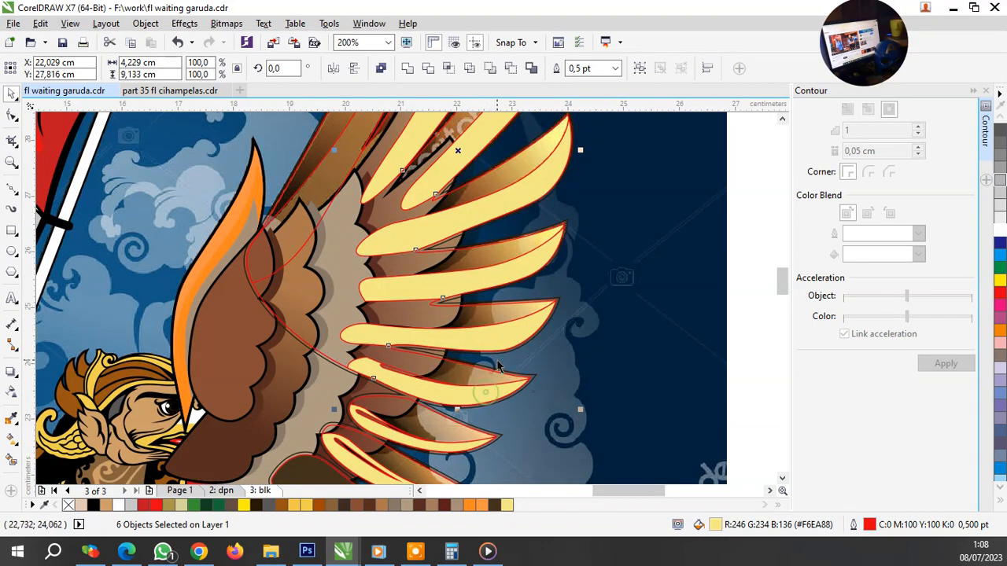
scroll(497, 367, "down", 1)
scroll(482, 398, "up", 1)
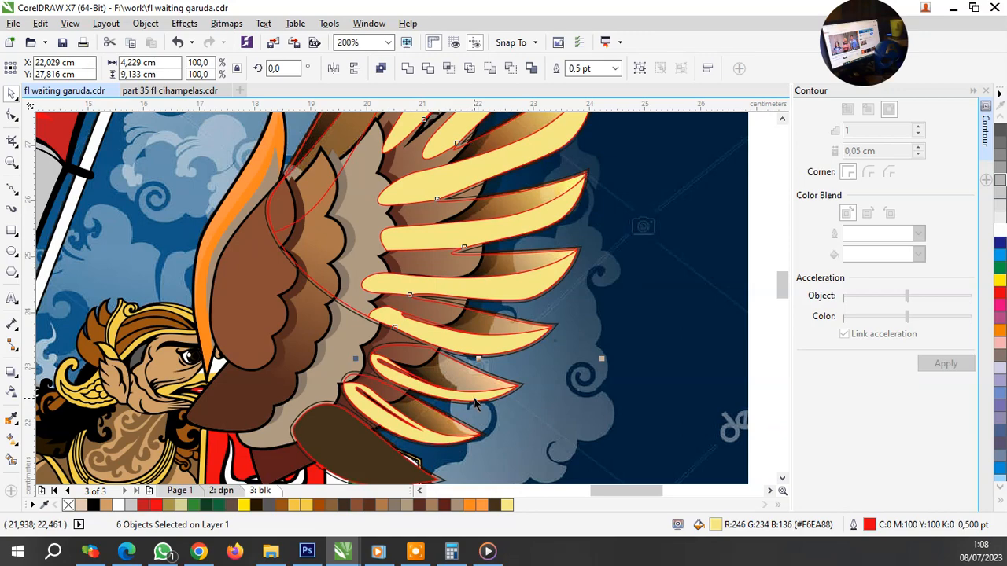
left_click(431, 437, "shift")
left_click(425, 442, "shift")
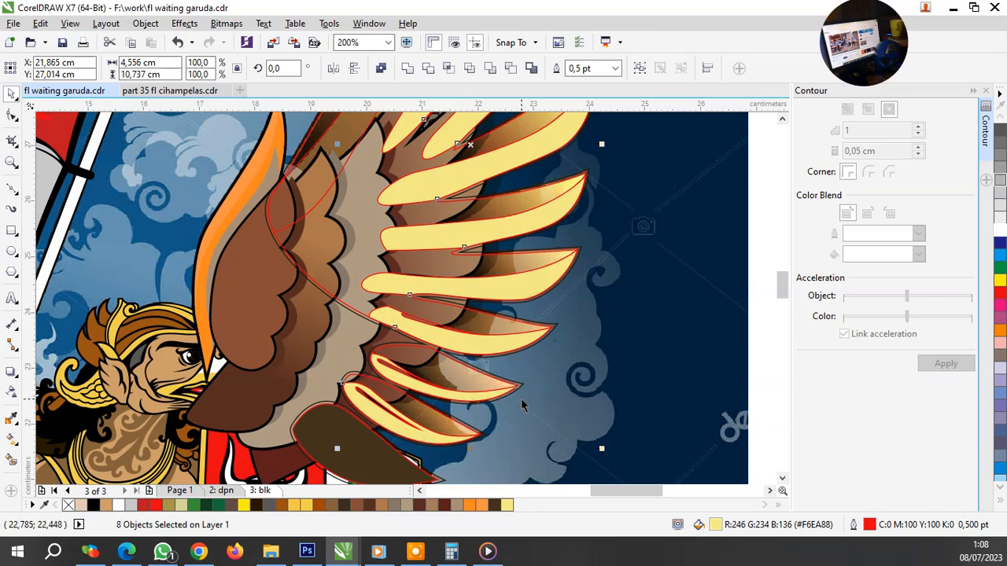
scroll(555, 409, "down", 1)
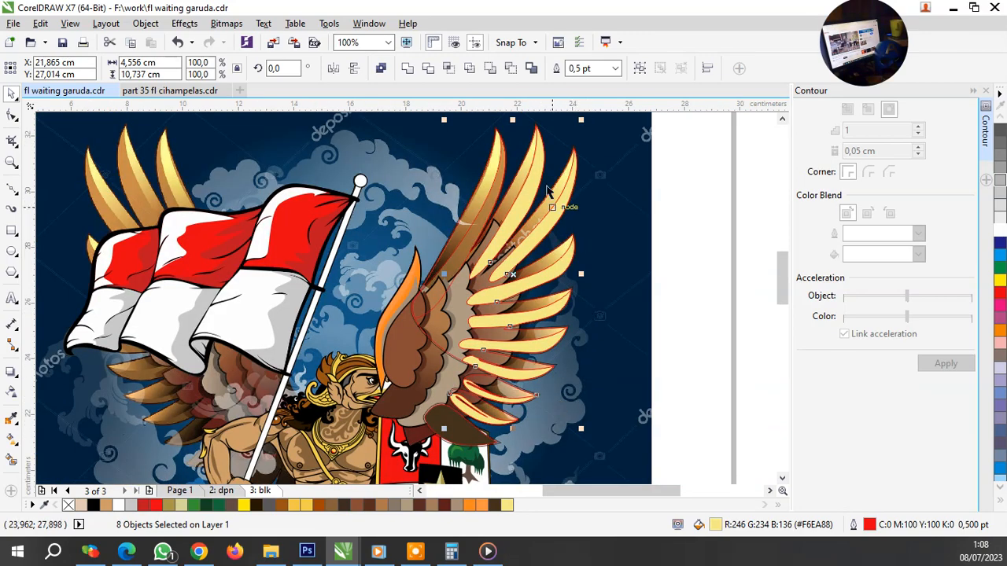
scroll(551, 198, "up", 1)
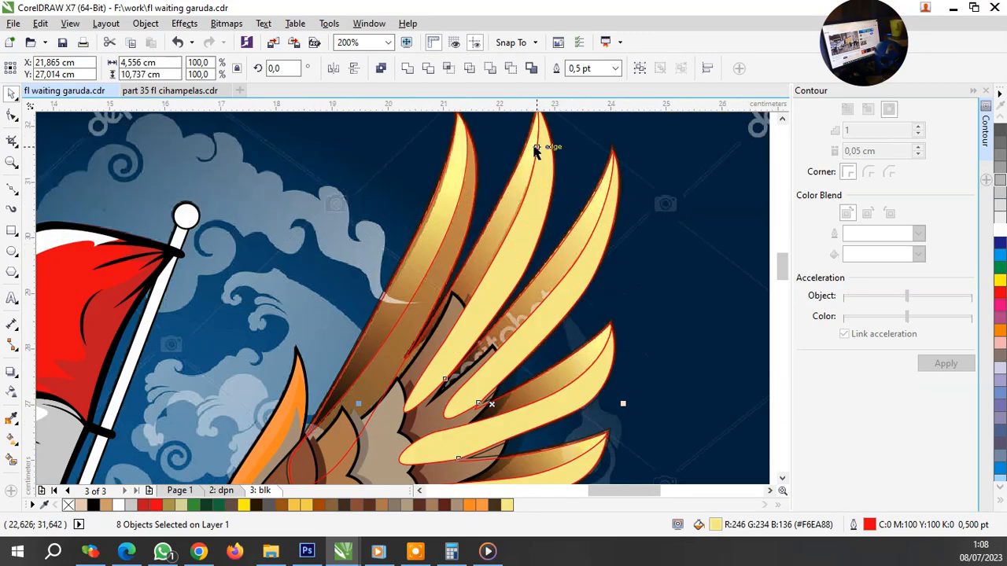
Step: Sample the brown (#B78145) of the tall feather nearest the flag and fill the next three feathers' shading shapes with it
left_click(11, 420)
left_click(452, 249)
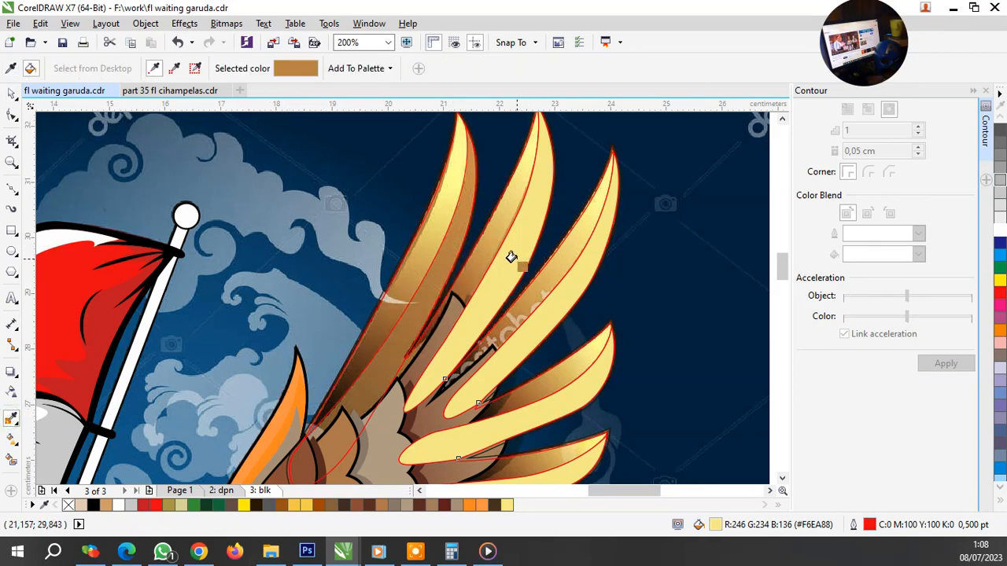
left_click(511, 257)
left_click(571, 293)
left_click(575, 387)
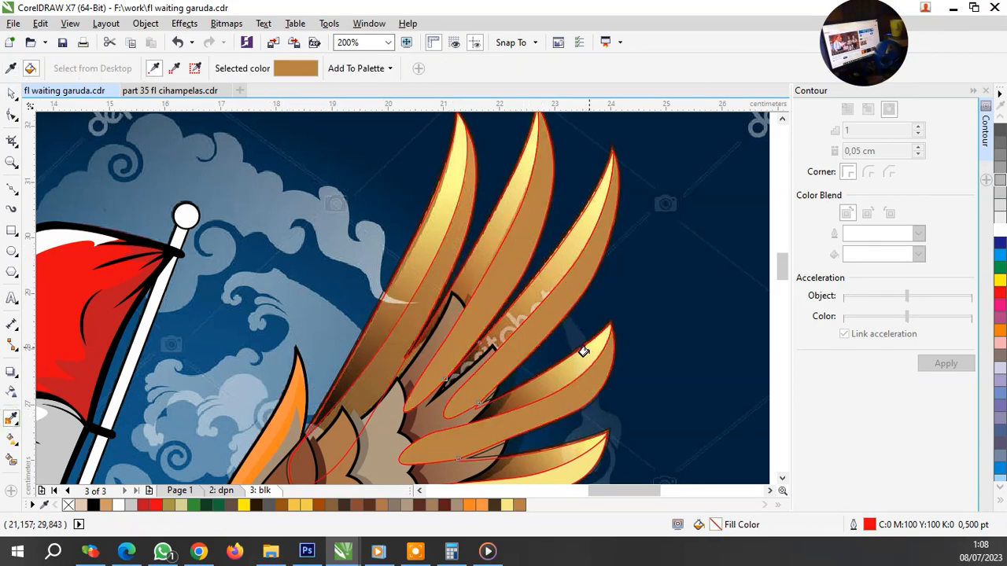
Step: Sample the feathers' pale yellow (#F6EA88) and fill the shading shape of the tall feather nearest the flag
key("shift")
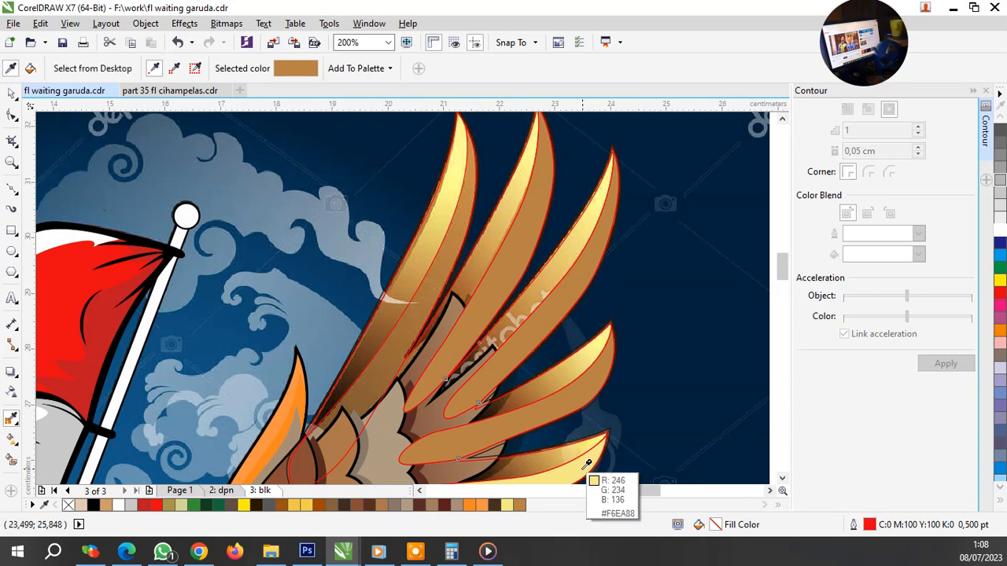
left_click(588, 464)
left_click(450, 238)
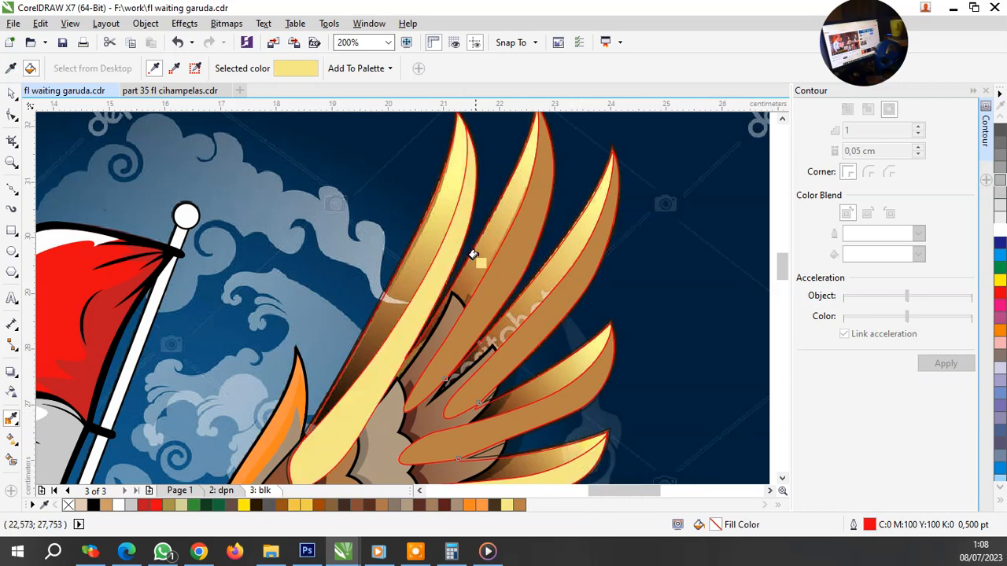
Step: Sample the brown again and fill the shading shapes of the fifth and sixth golden feathers down the wing
scroll(515, 226, "down", 2)
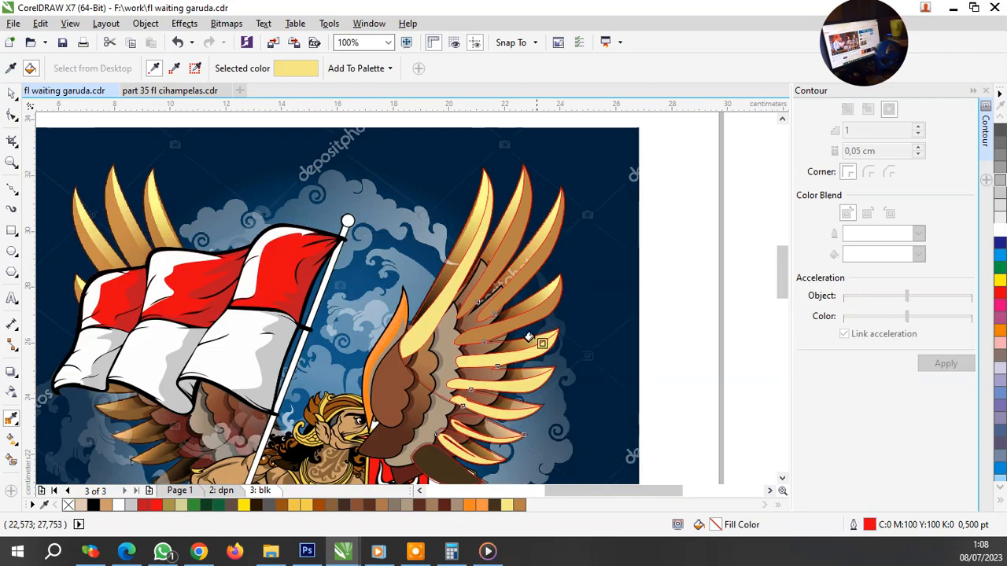
scroll(537, 332, "up", 2)
key("shift")
left_click(543, 190)
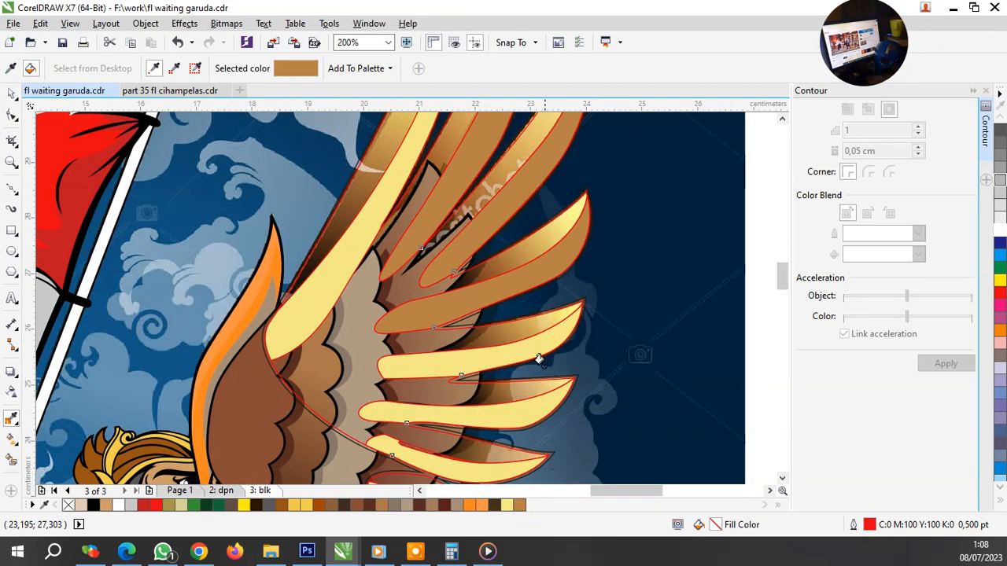
left_click(511, 358)
scroll(461, 319, "down", 2)
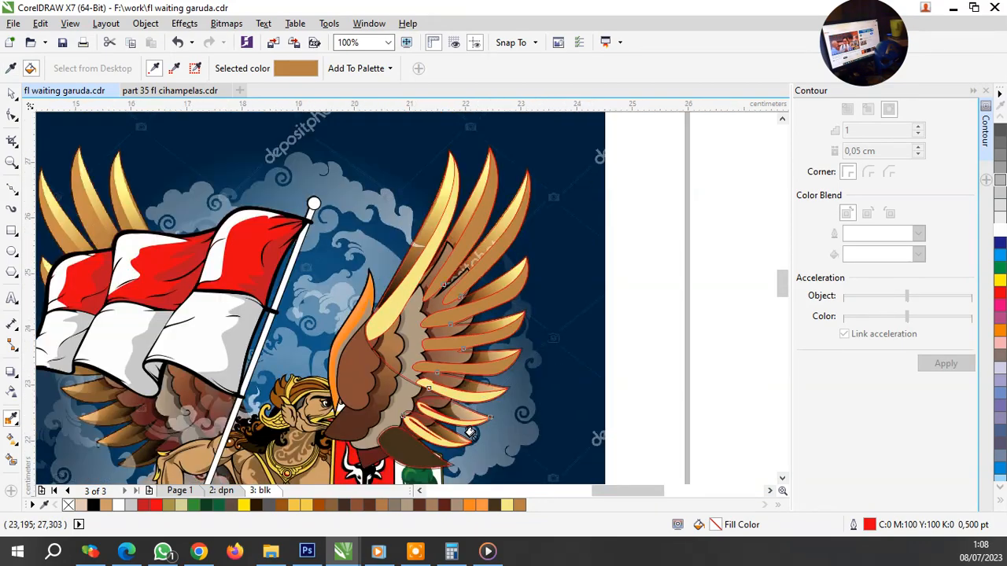
Step: Fill the shading shapes of the three lowest golden feathers with the same brown (#B78145)
scroll(461, 401, "up", 4)
left_click(506, 326)
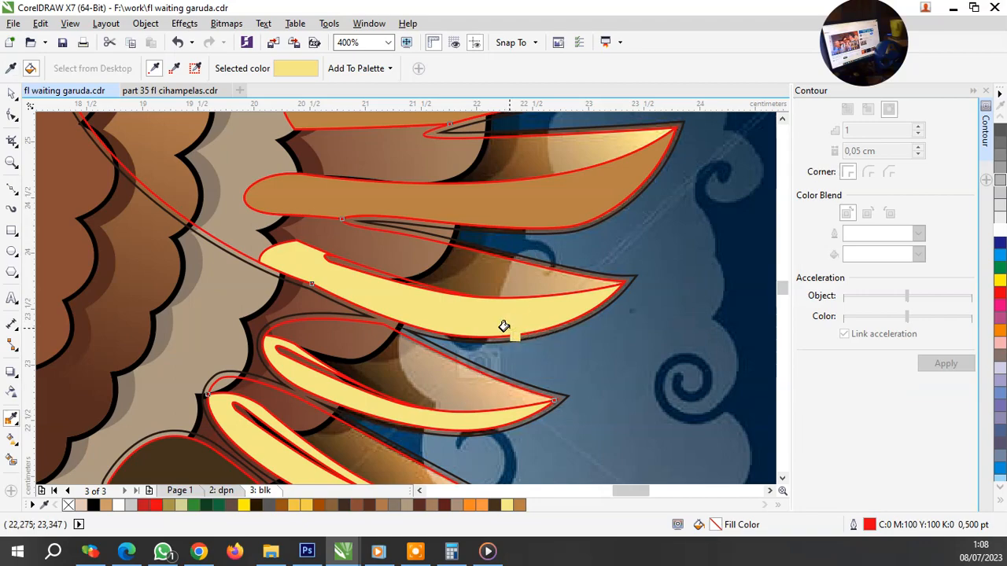
left_click(548, 209, "shift")
left_click(506, 323)
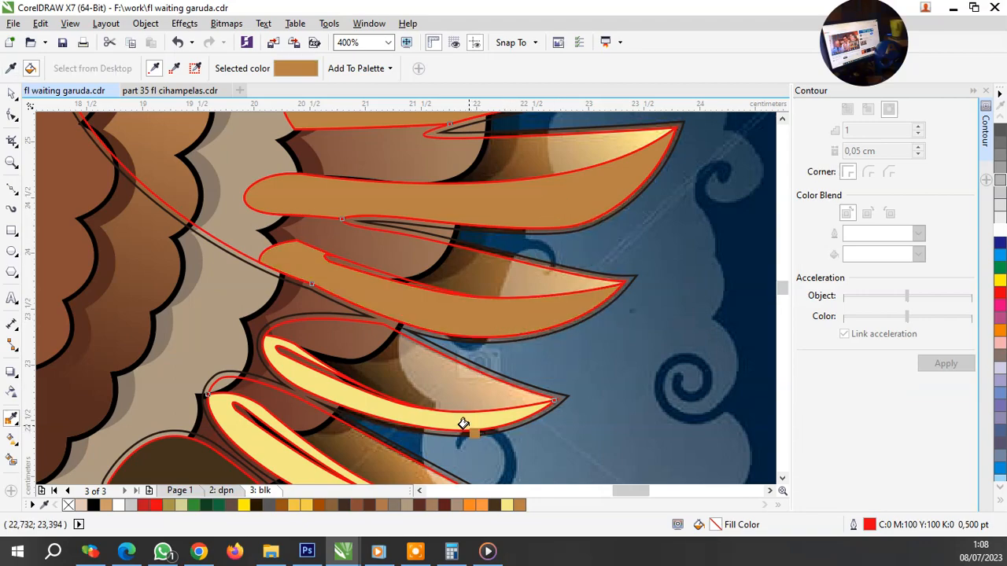
left_click(463, 424)
scroll(472, 378, "down", 2)
scroll(441, 421, "up", 2)
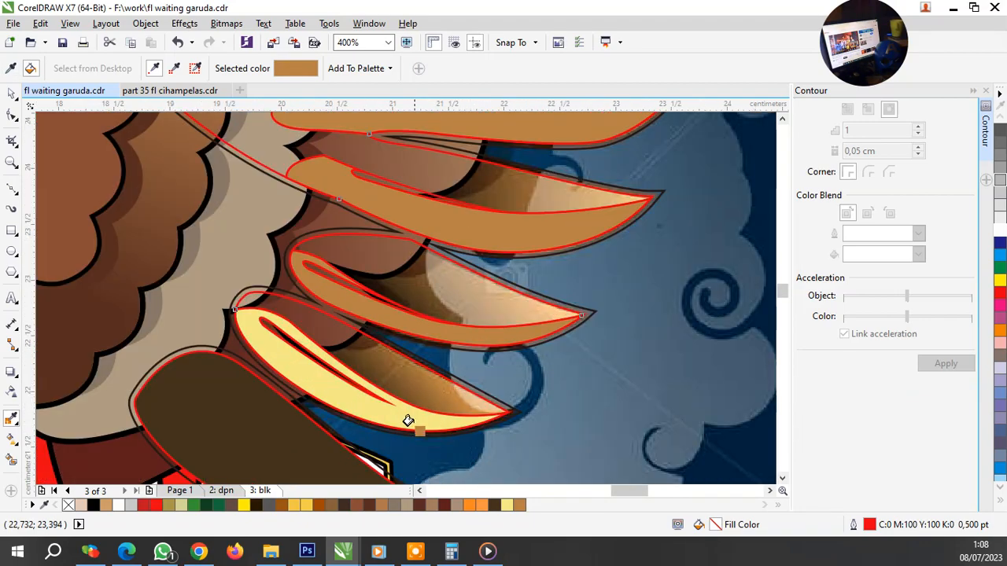
left_click(408, 421)
Step: Sample the pale yellow and fill the base shapes of the two lowest golden feathers with it
scroll(465, 386, "down", 4)
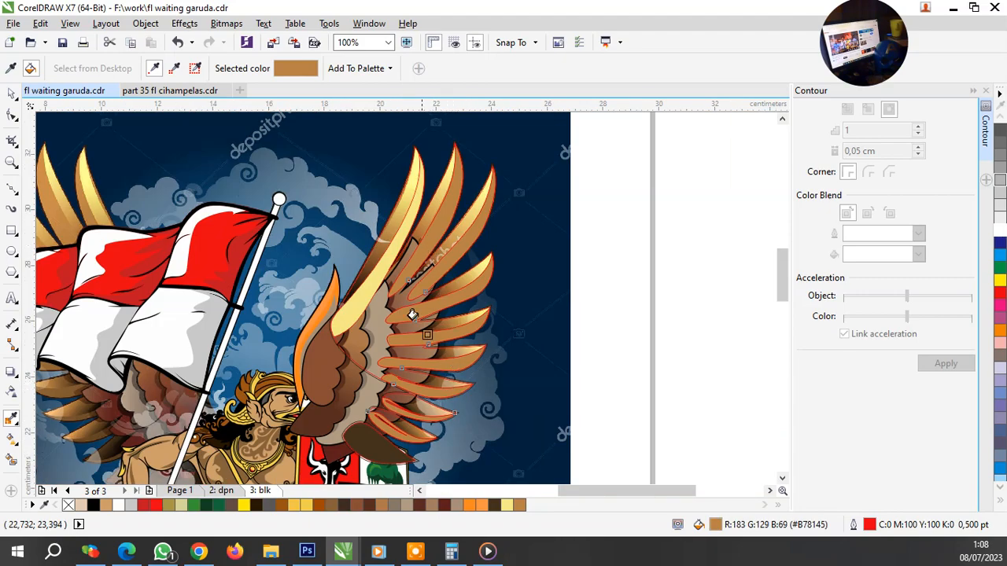
left_click(379, 290, "shift")
scroll(440, 425, "up", 4)
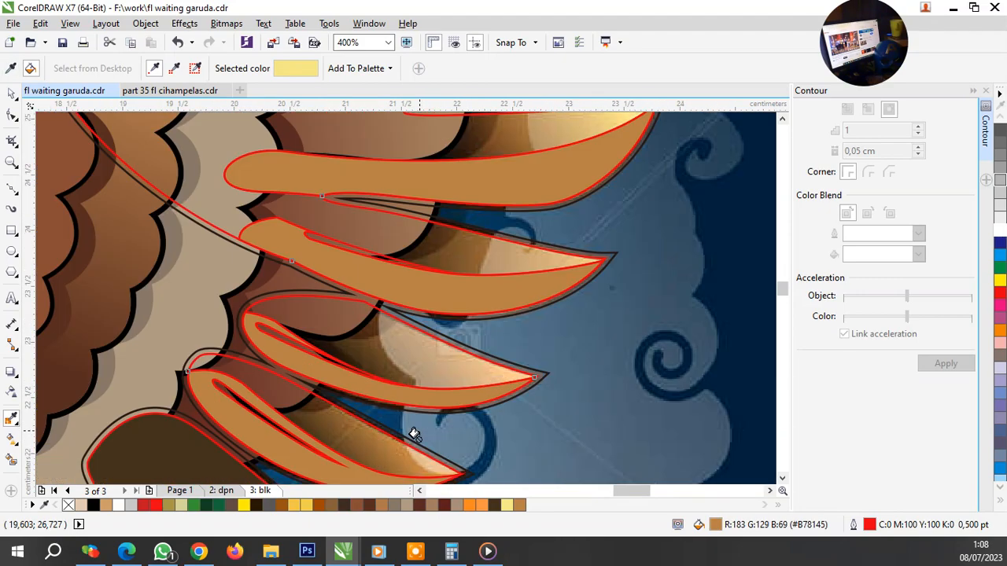
left_click(398, 458)
left_click(461, 365)
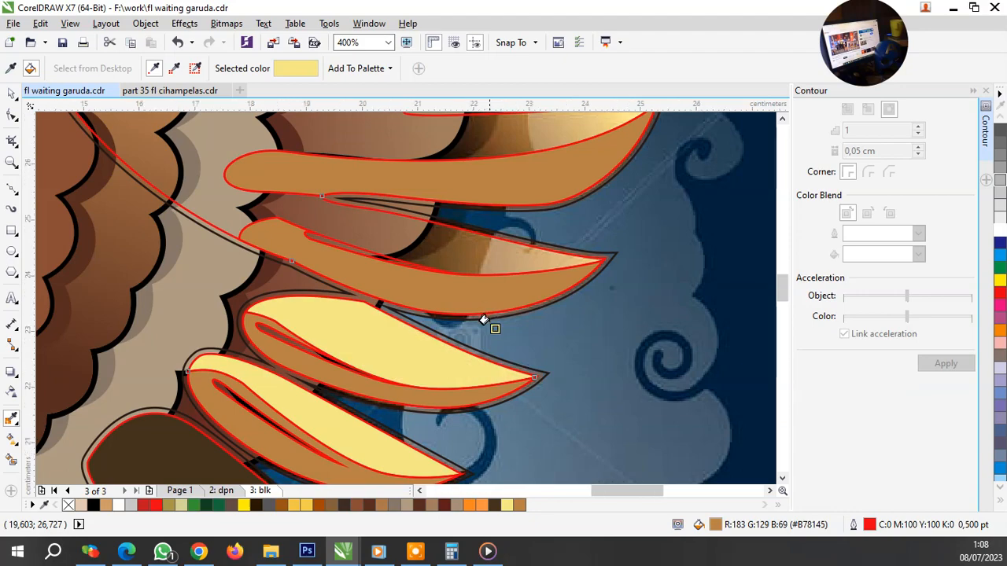
Step: Apply a linear transparency of about -41° to the lowest golden feather's brown shading, fading it from mid-feather toward the tip
scroll(489, 322, "down", 4)
scroll(493, 353, "up", 4)
key("space")
left_click(564, 397)
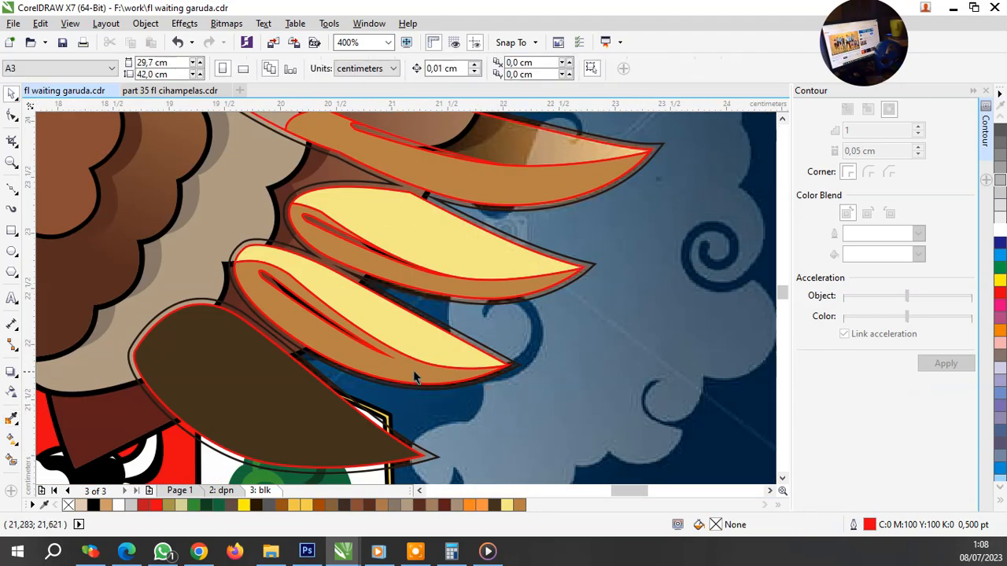
left_click(414, 374)
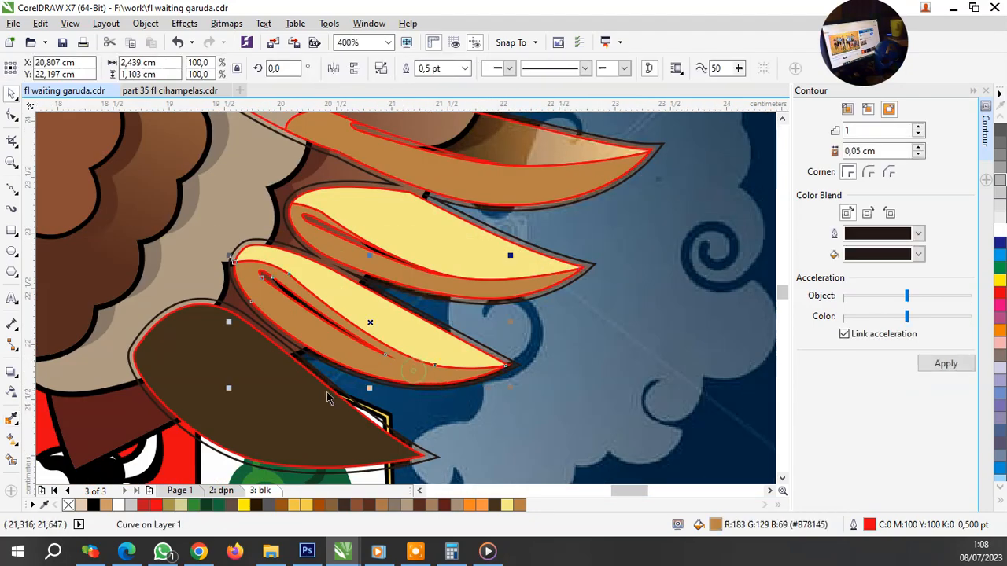
left_click(11, 392)
left_click_drag(265, 299, 512, 404)
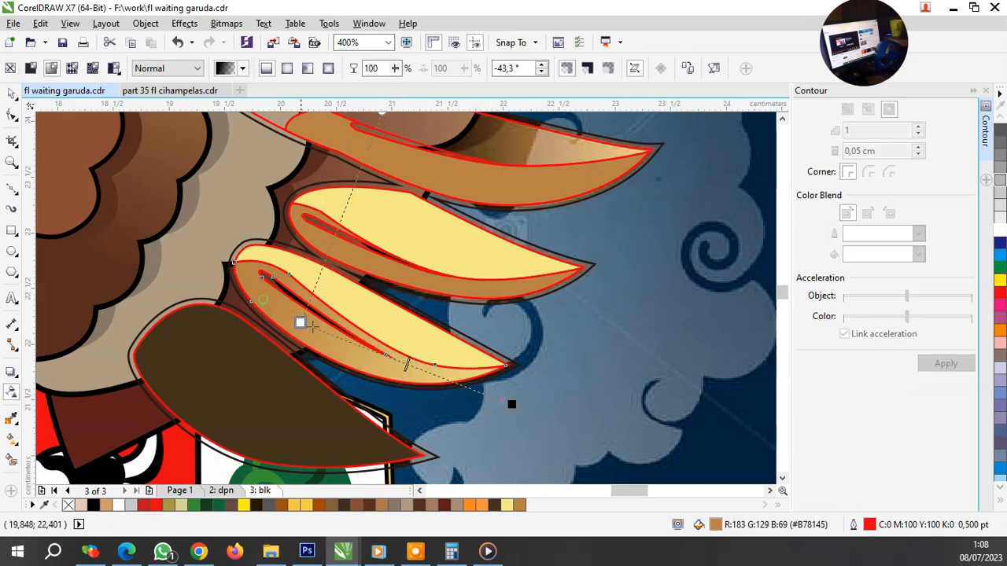
left_click_drag(312, 325, 327, 333)
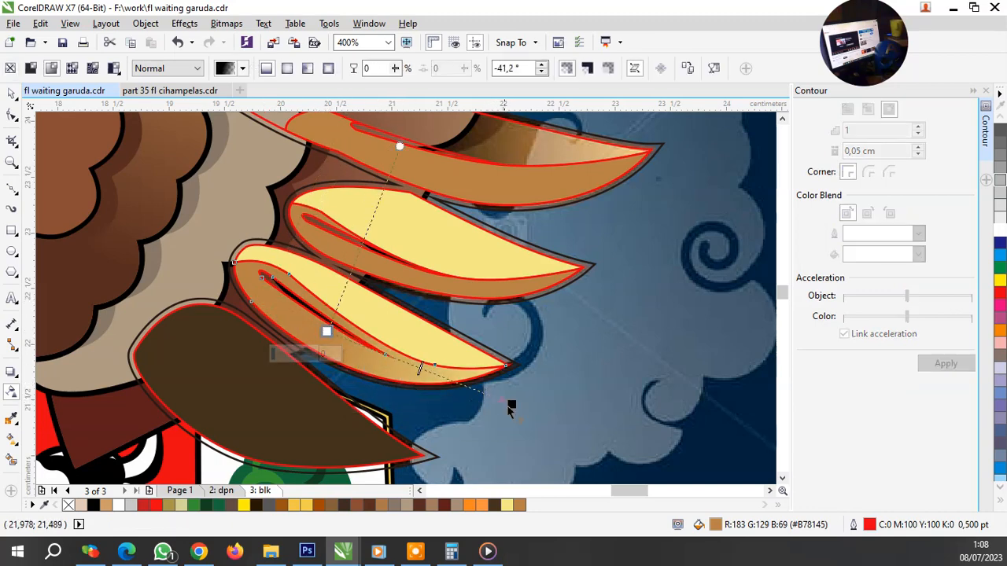
Step: Apply a linear transparency of about -33° to the second-lowest golden feather's brown shading, fading it toward the tip
left_click(401, 279)
left_click_drag(397, 274, 607, 317)
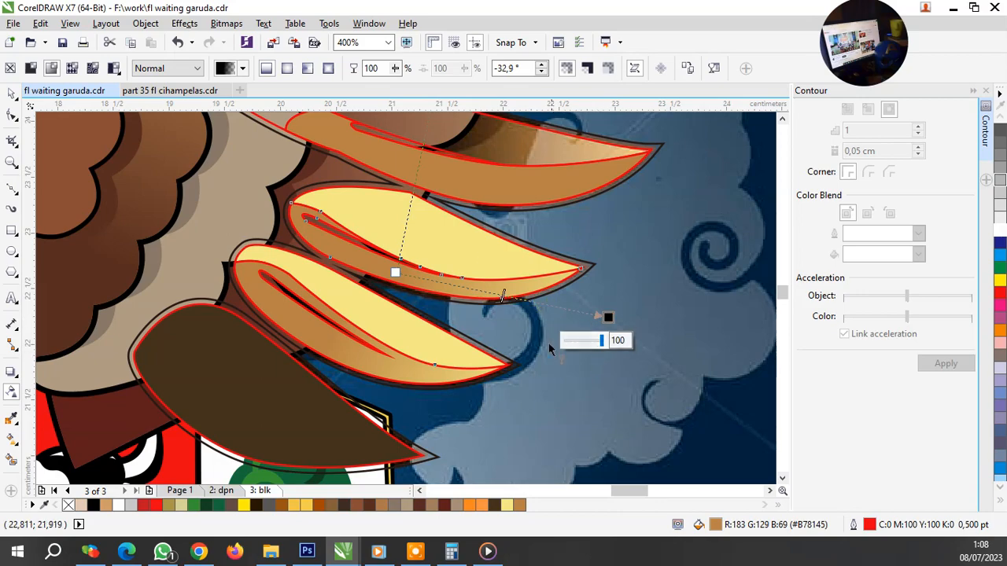
scroll(528, 368, "down", 1)
scroll(551, 283, "up", 1)
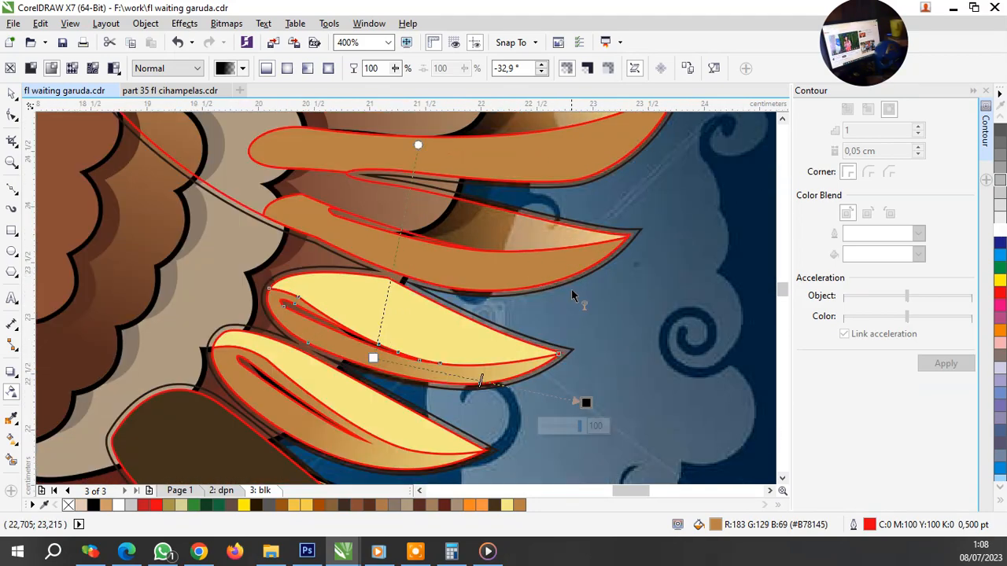
Step: Sample the pale yellow (#F6EA88) and fill the large base shape of the upper golden feathers
key("space")
key("i")
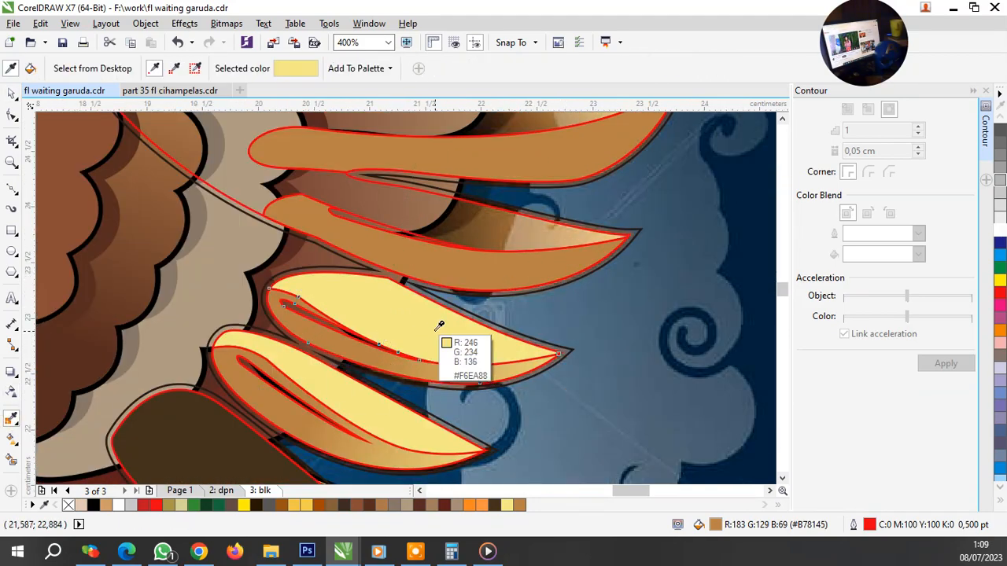
left_click(436, 329)
left_click(485, 223)
Step: Sample the brown and fill the shading shape of the tall feather nearest the flag, leaving nothing selected
scroll(472, 314, "down", 2)
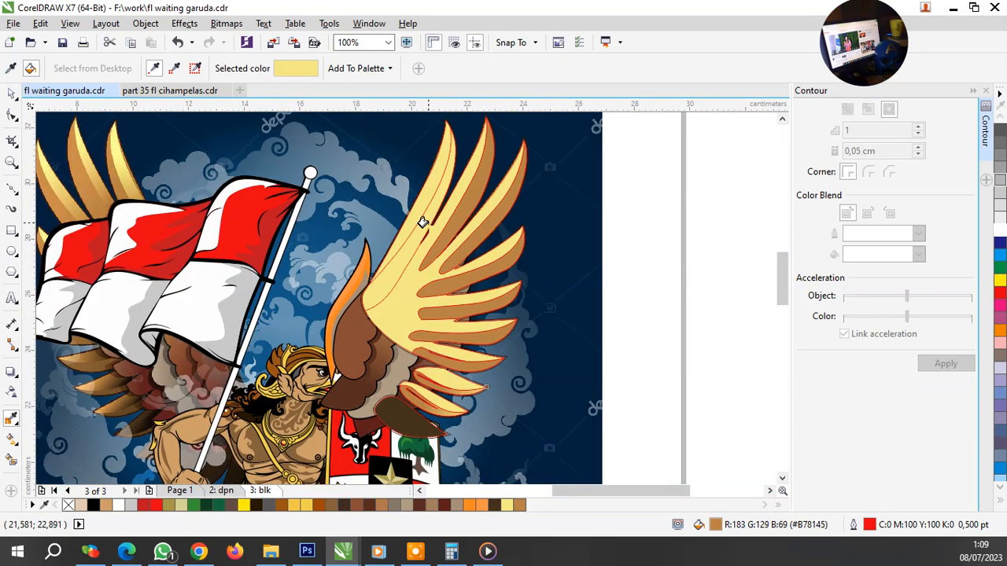
scroll(422, 222, "up", 1)
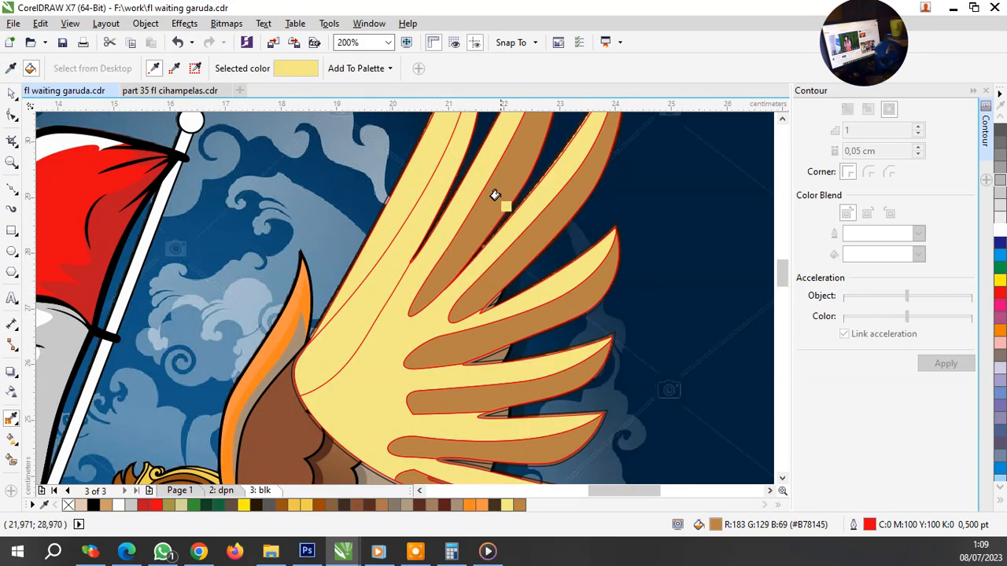
left_click(441, 218)
left_click(401, 248)
key("space")
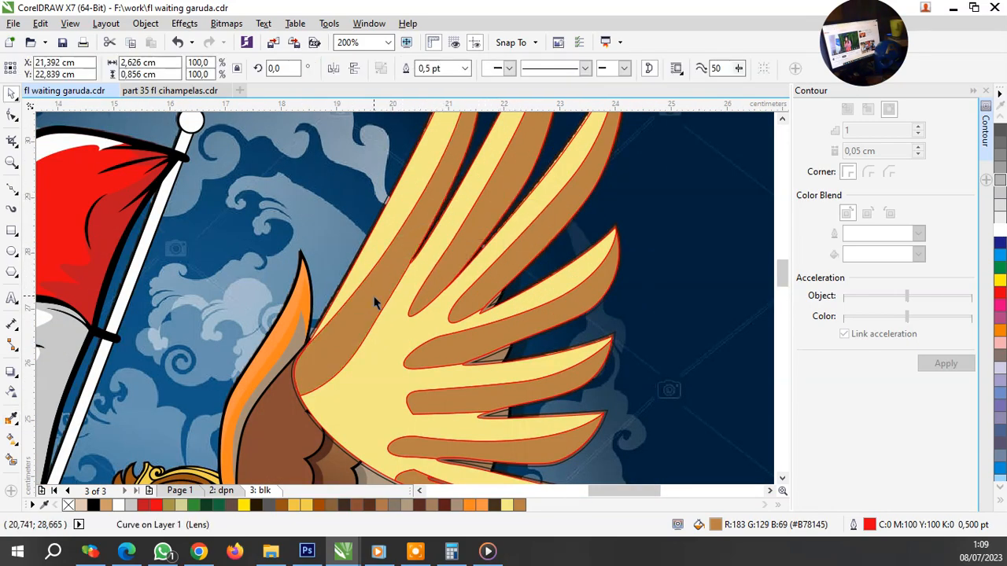
key("Escape")
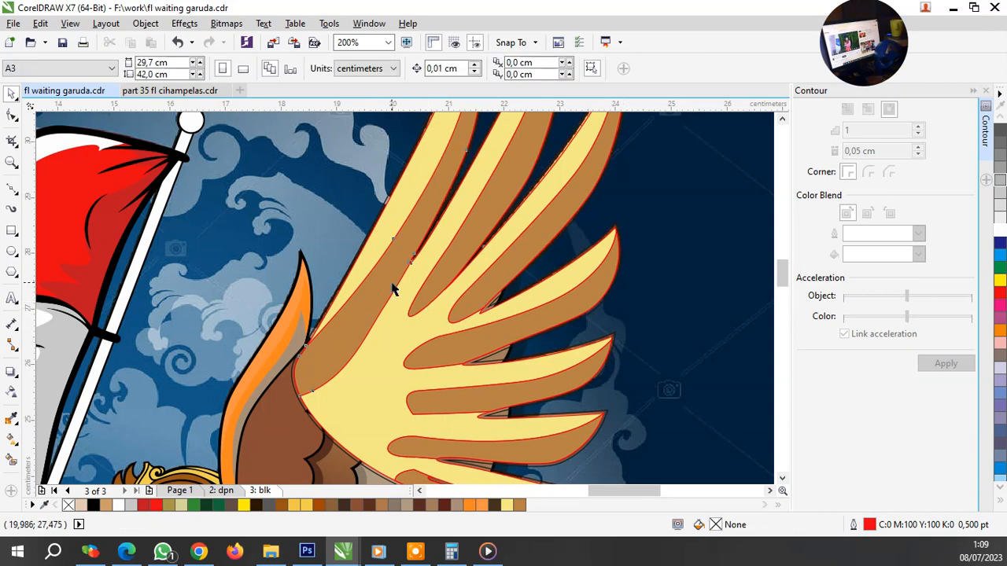
Step: Move the brown shading shape of the tall feather nearest the flag aside, out over the wing's outer edge
left_click_drag(394, 268, 450, 294)
key("ctrl+z")
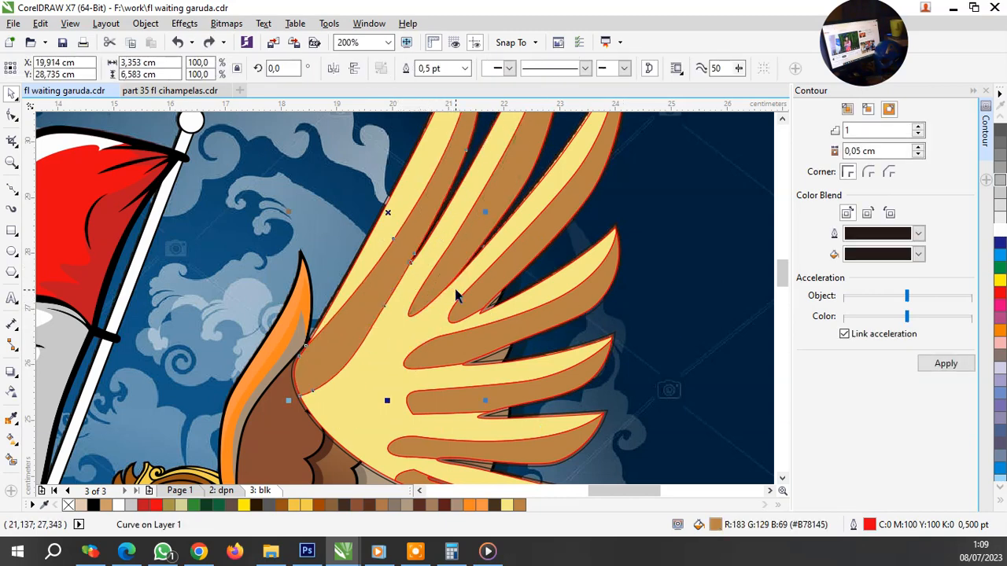
left_click_drag(410, 257, 630, 274)
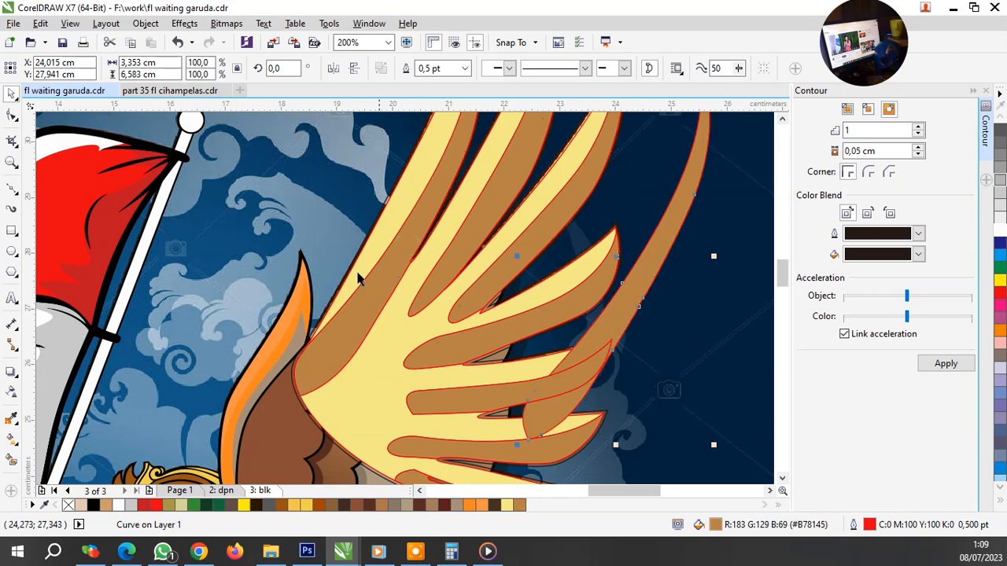
Step: Fill the matching shape left on the tall feather nearest the flag with the sampled pale yellow
left_click(12, 419)
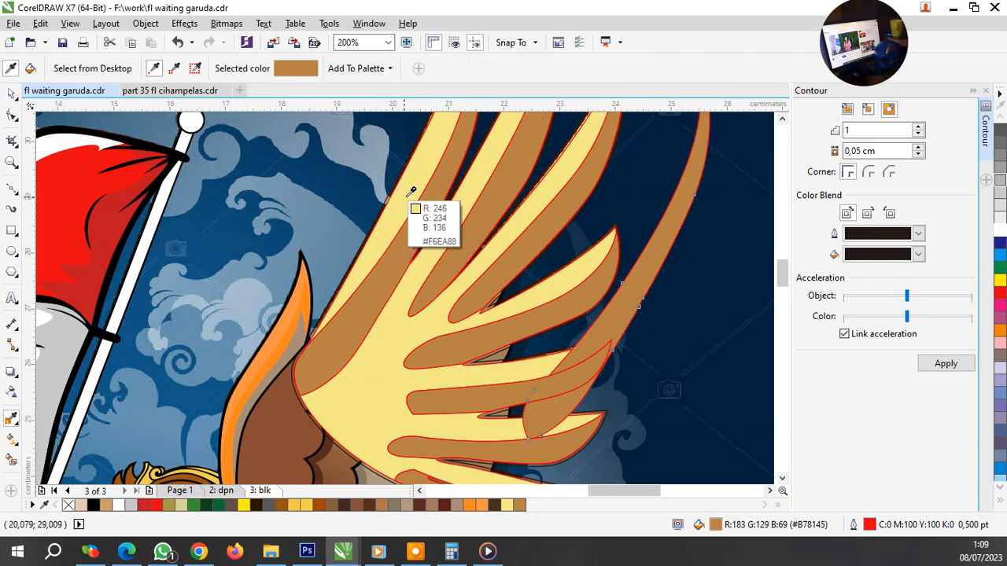
left_click(407, 198)
left_click(408, 221)
key("space")
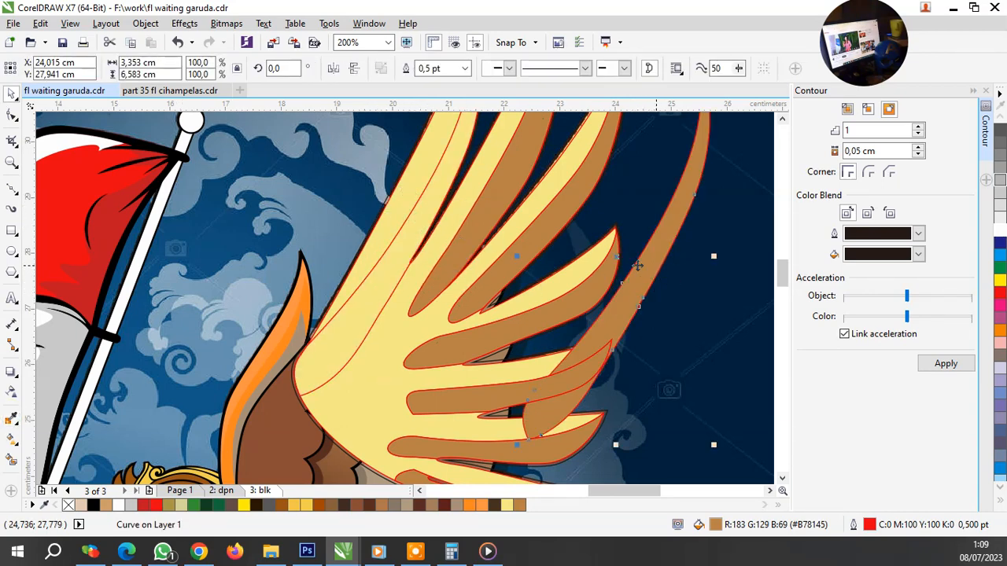
Step: Align the centres of the moved brown shading shape and its pale yellow counterpart on the feather, both horizontally and vertically
left_click(378, 299, "shift")
key("e")
key("c")
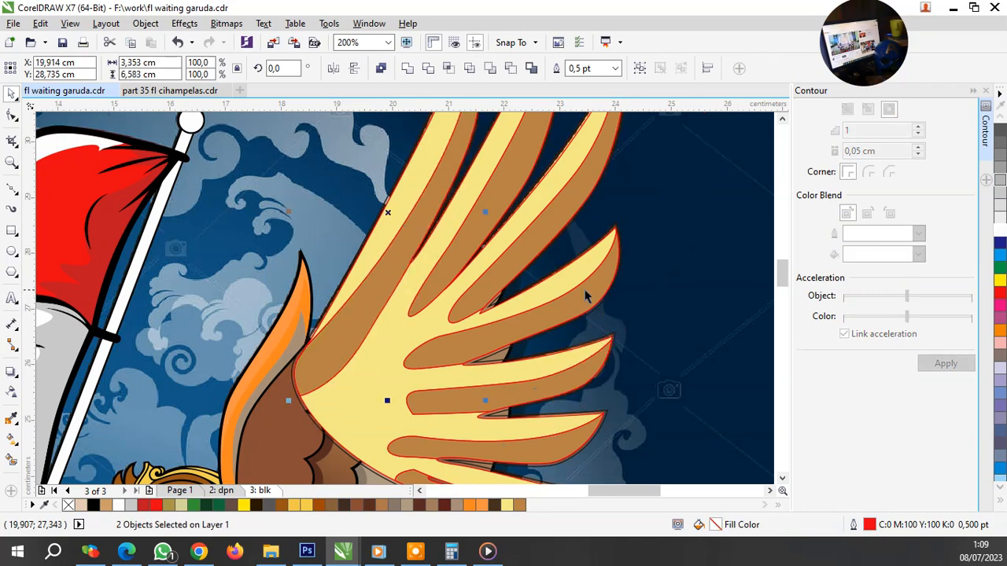
left_click(651, 296)
scroll(425, 336, "down", 2)
scroll(424, 300, "up", 2)
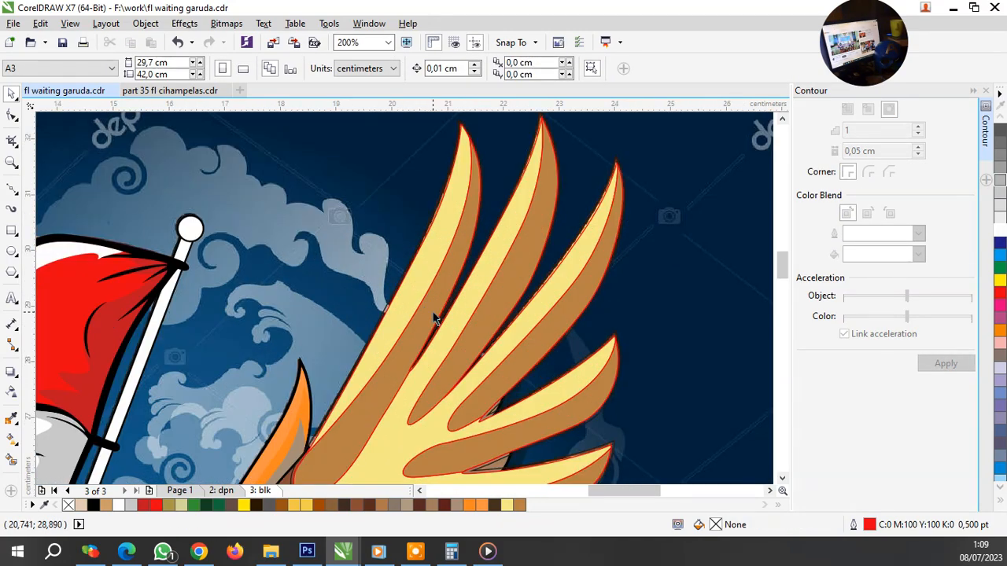
left_click(435, 319)
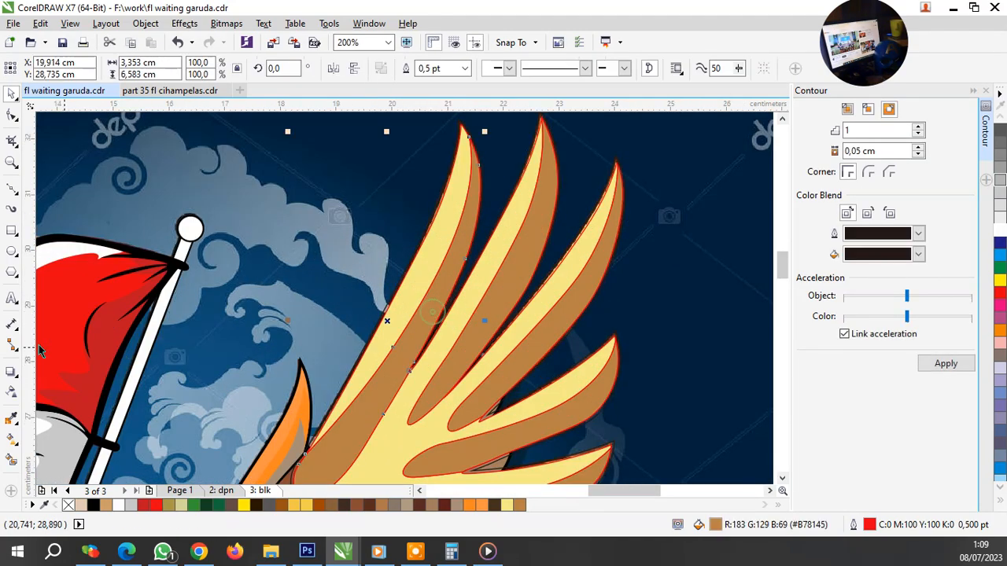
left_click(11, 393)
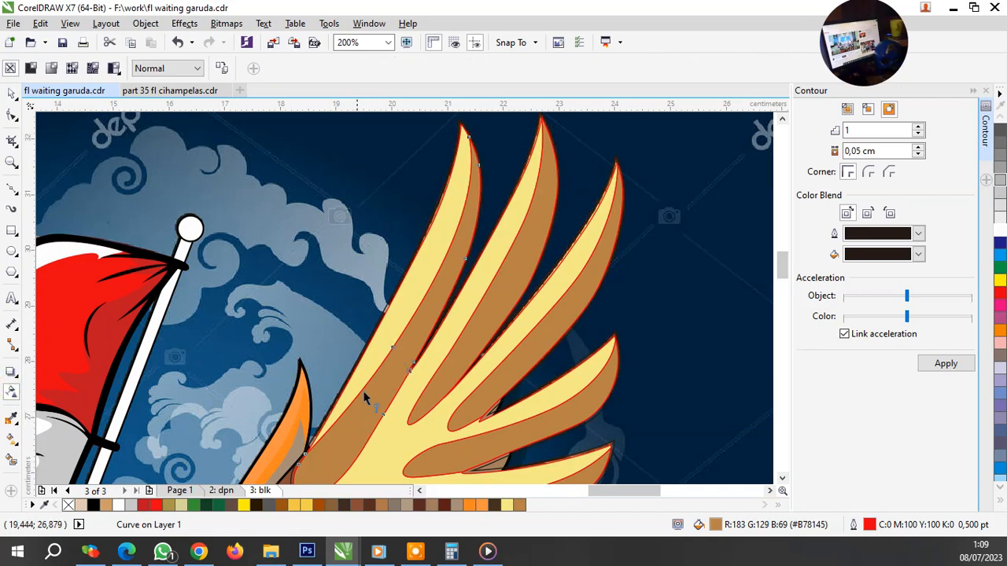
scroll(424, 220, "down", 3)
key("space")
left_click(360, 161)
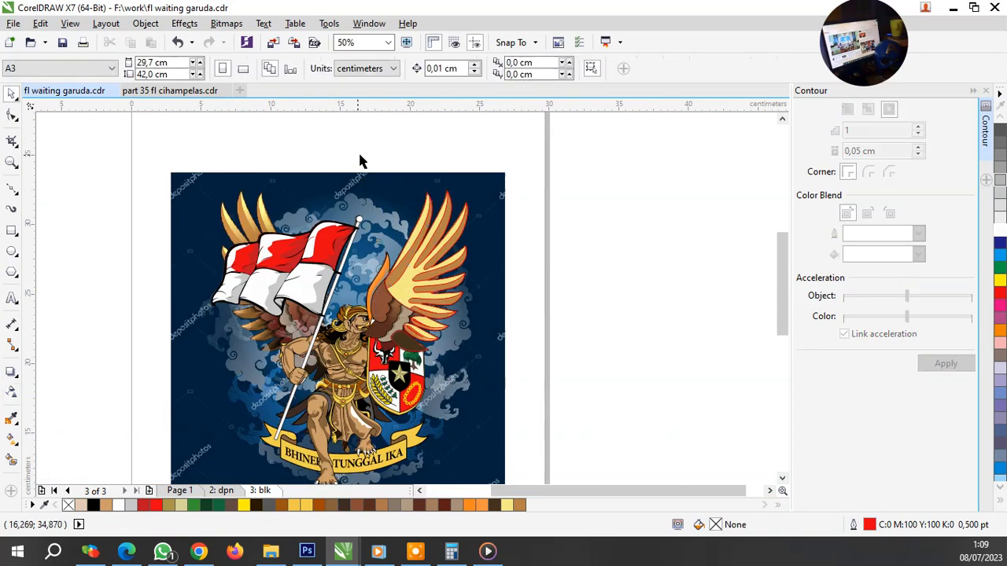
Step: Place the selected golden feather shapes behind the brown inner wing feathers, leaving nothing selected
left_click(426, 281)
scroll(426, 281, "up", 1)
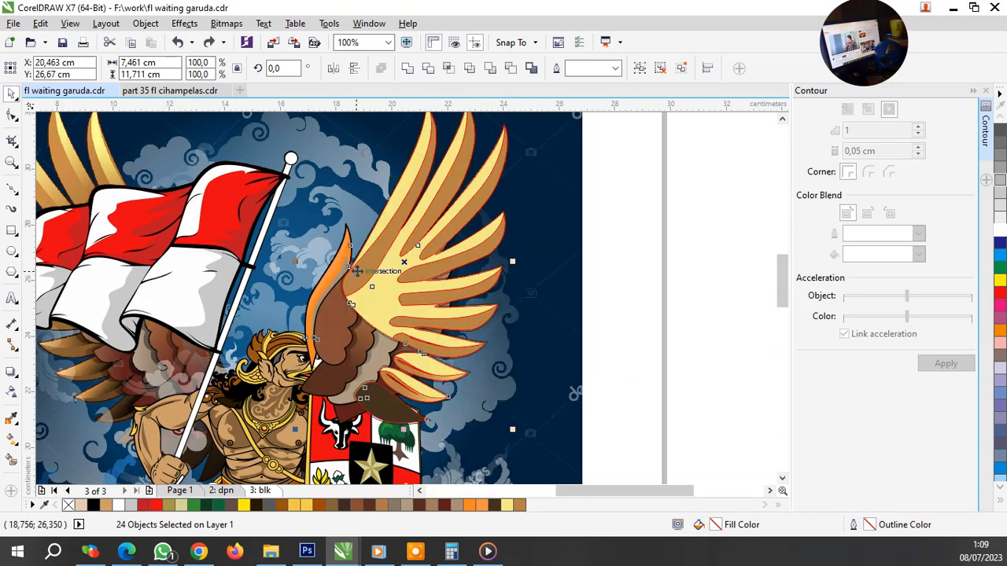
scroll(347, 269, "up", 1)
left_click(329, 251, "shift")
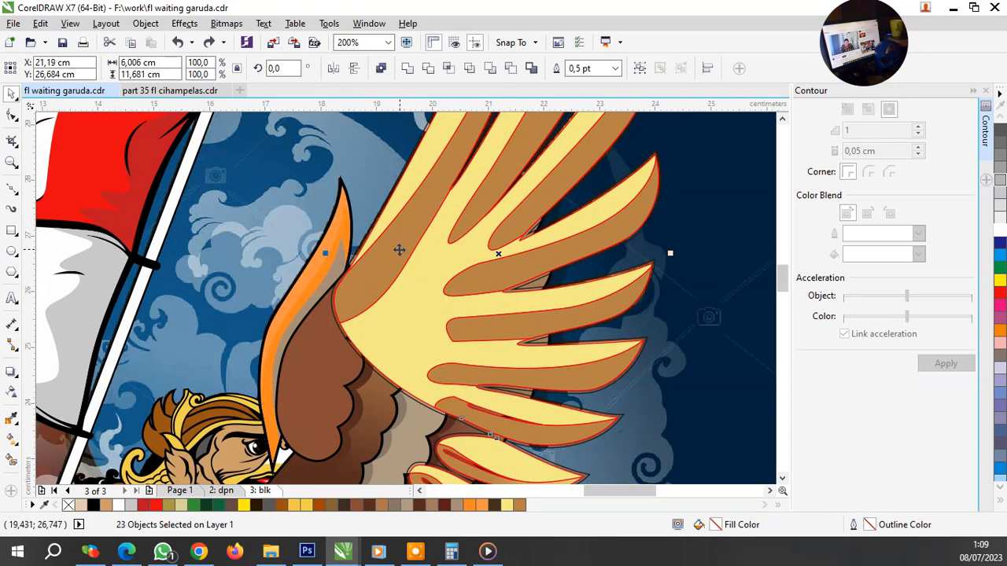
left_click_drag(400, 250, 516, 255)
key("ctrl+z")
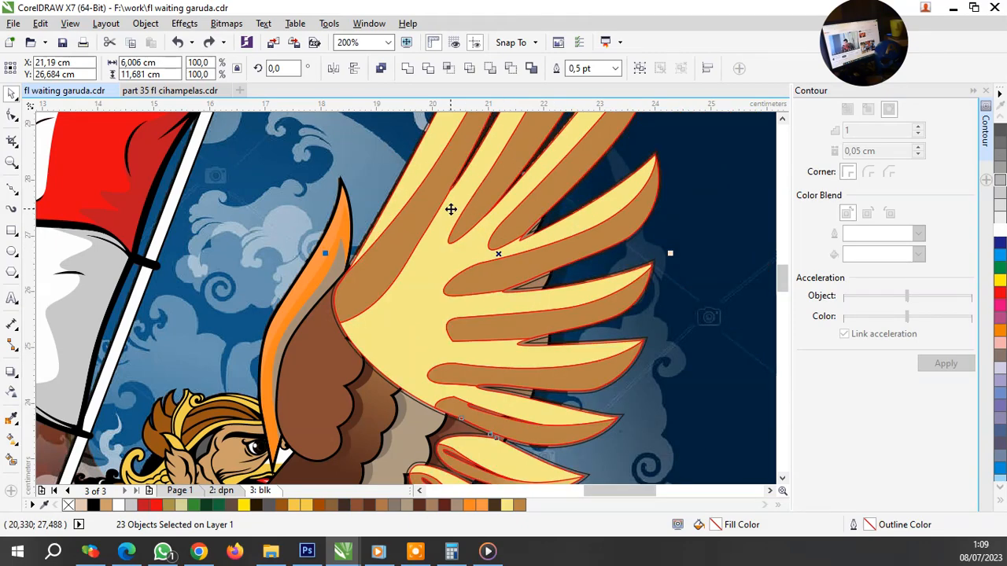
right_click(450, 209)
mouse_move(575, 388)
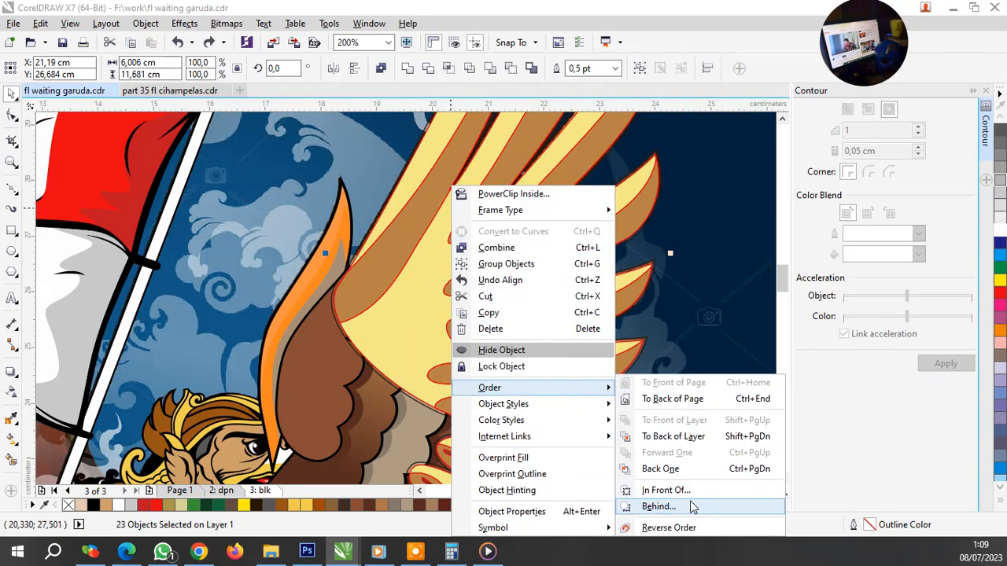
left_click(692, 508)
left_click(338, 232)
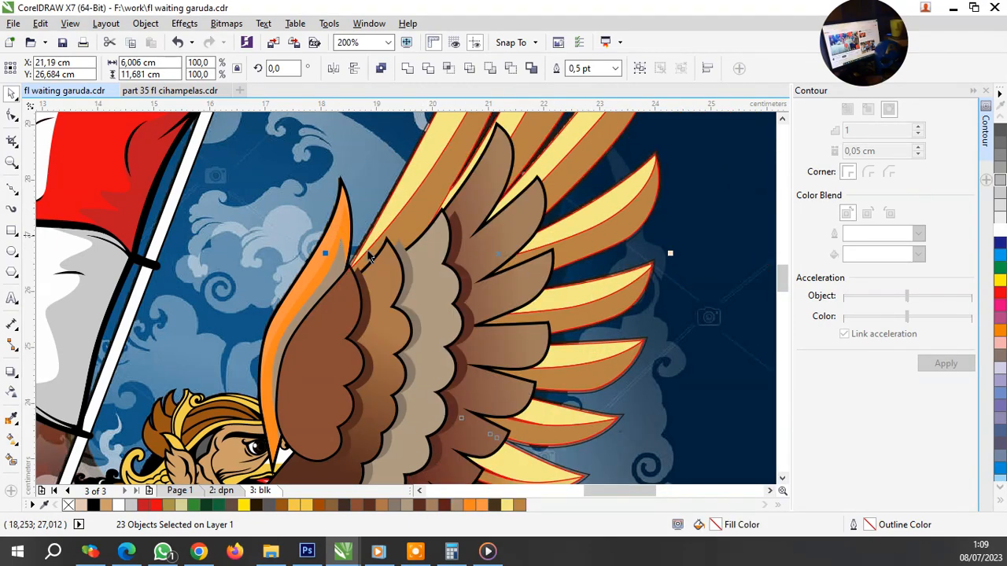
left_click(702, 323)
Step: Sample the black from the orange feather's outline and fill the contour shape around the golden feathers with it
scroll(700, 322, "down", 1)
scroll(431, 210, "up", 1)
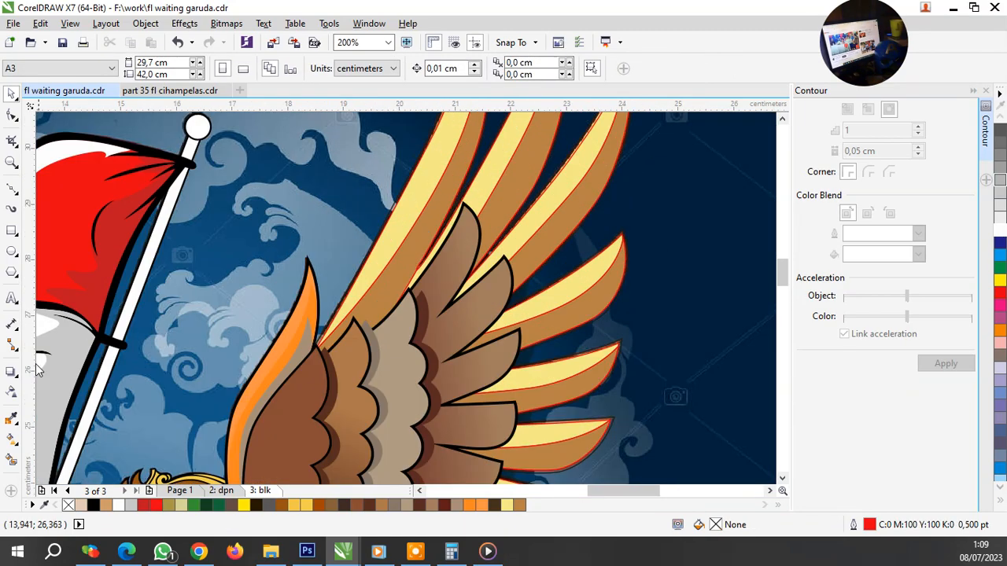
left_click(12, 418)
scroll(318, 272, "up", 3)
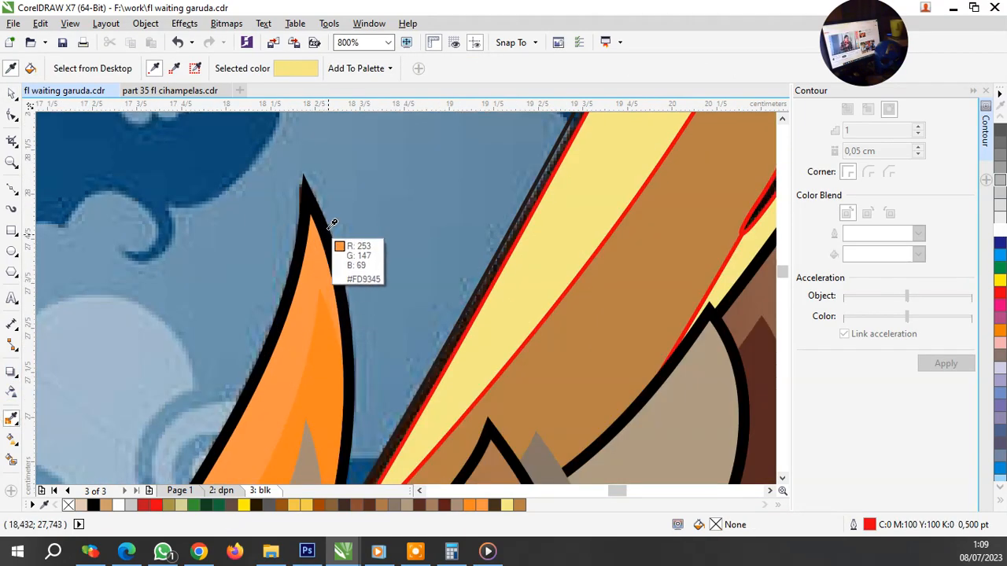
left_click(315, 204)
scroll(708, 322, "up", 1)
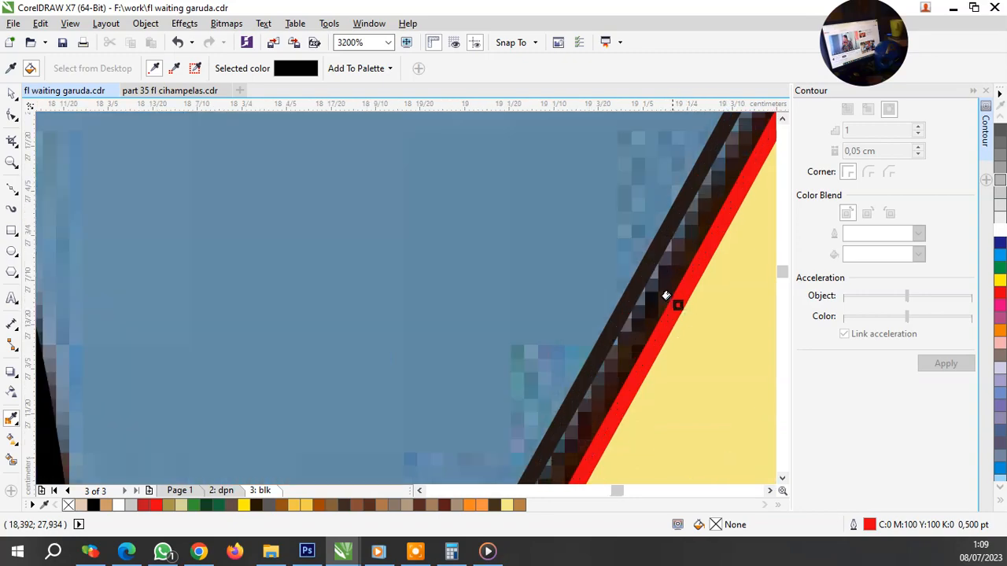
scroll(491, 269, "down", 5)
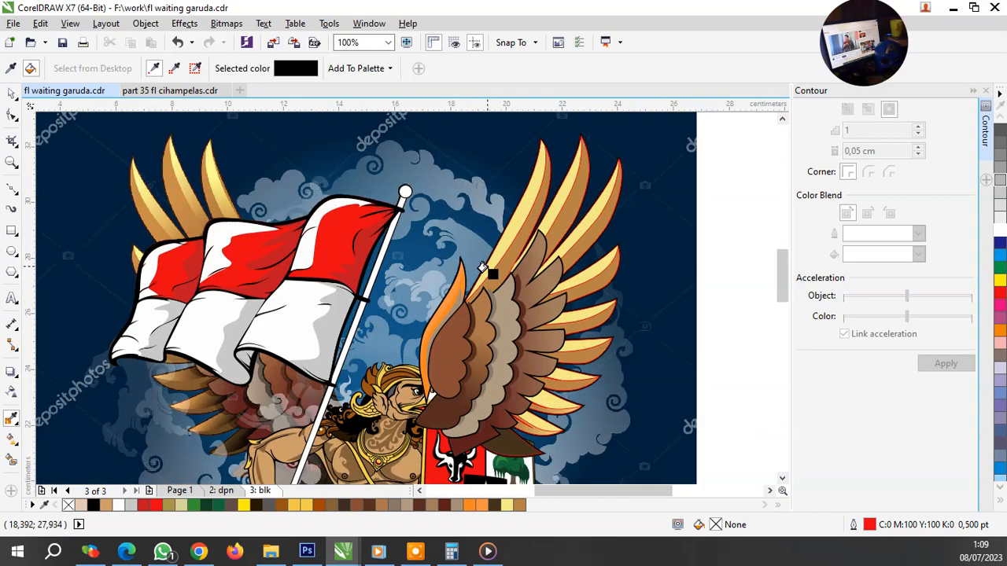
scroll(557, 437, "up", 2)
key("space")
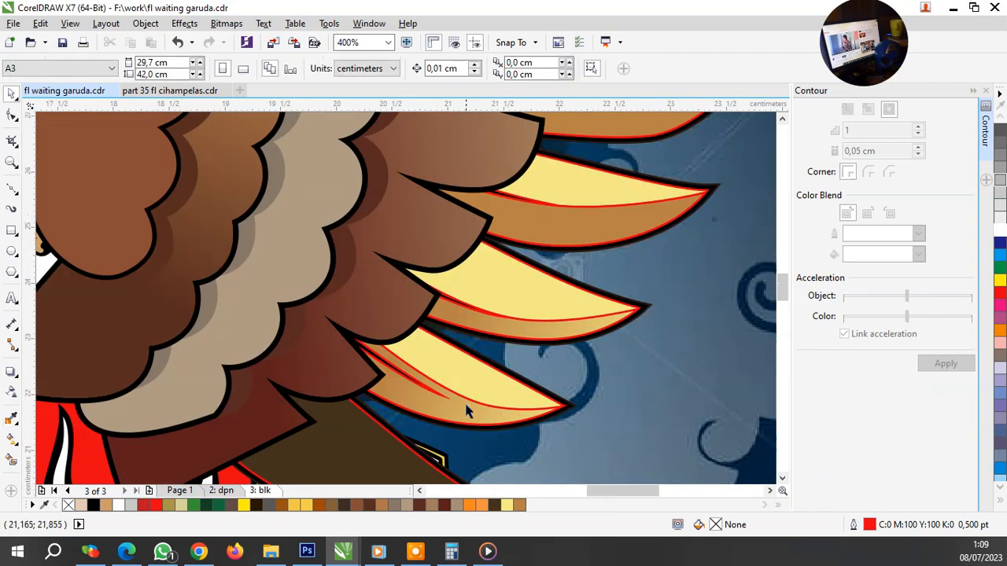
scroll(465, 406, "down", 1)
scroll(474, 403, "up", 1)
left_click_drag(474, 404, 508, 423)
key("ctrl+z")
left_click_drag(547, 321, 535, 359)
key("ctrl+z")
left_click_drag(597, 215, 550, 283)
key("ctrl+z")
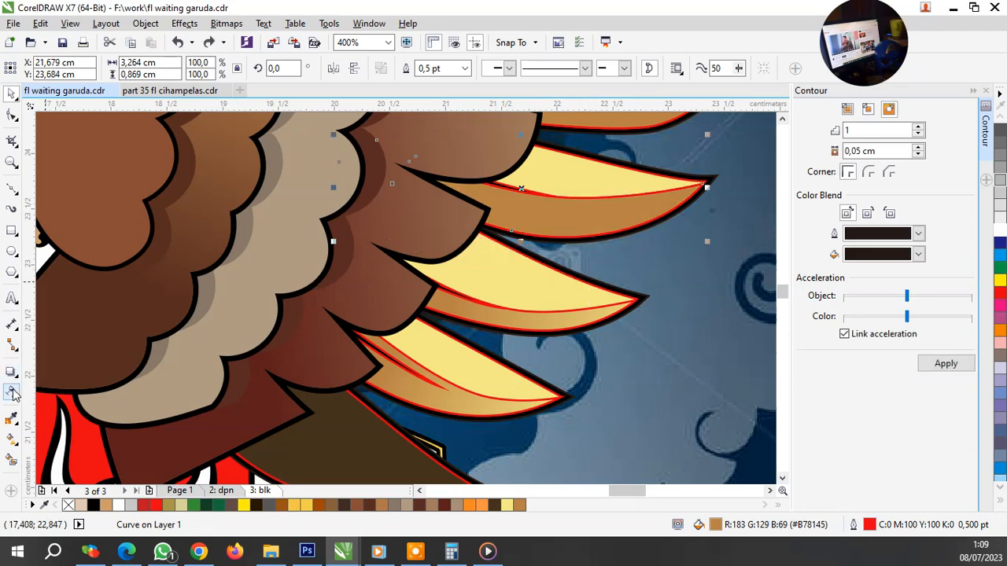
Step: Apply linear transparency fading toward the tips to the brown shading of the third and fourth golden feathers from the lowest
left_click(12, 391)
left_click_drag(510, 211, 659, 221)
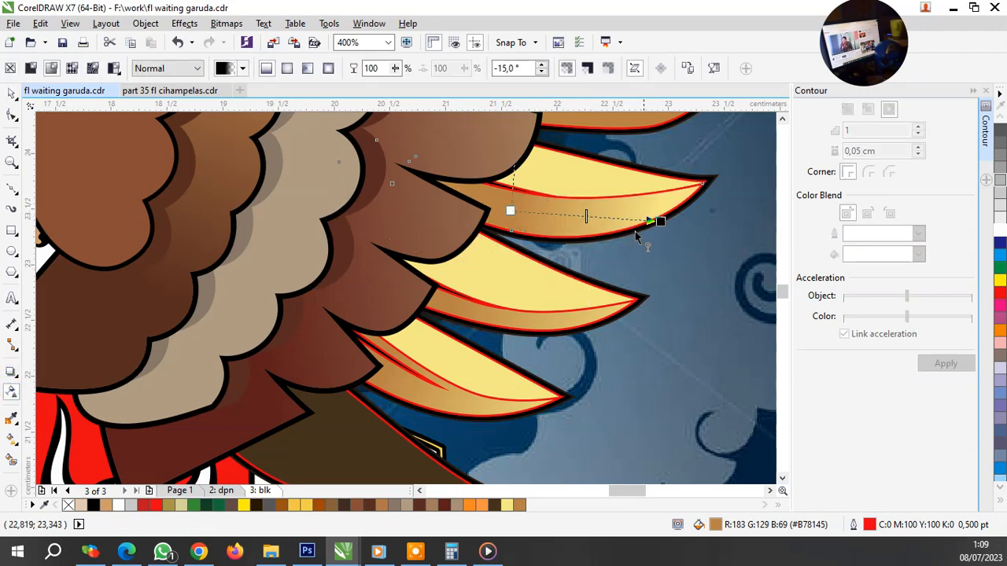
scroll(510, 276, "down", 2)
scroll(542, 232, "up", 2)
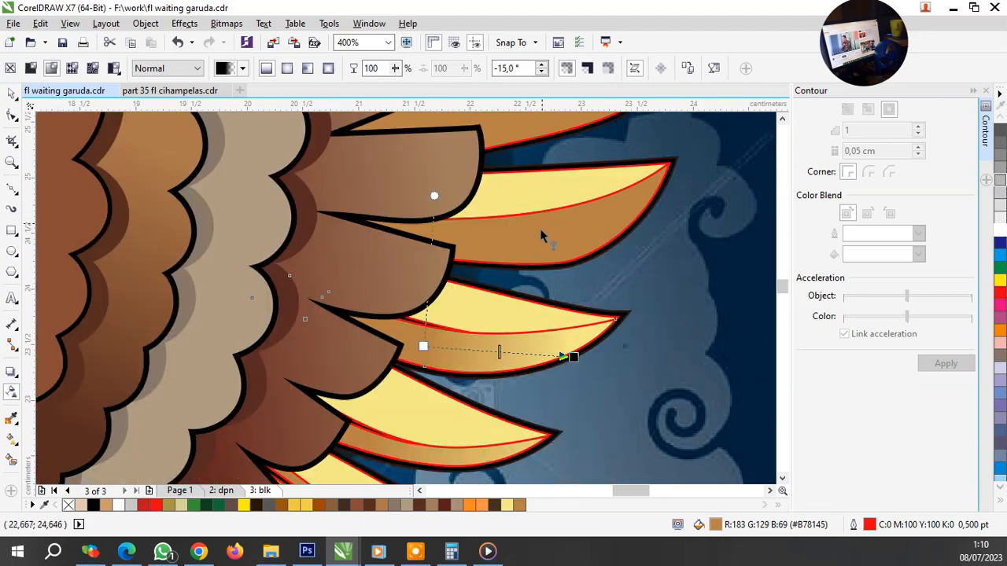
left_click(538, 232)
left_click_drag(504, 234, 678, 206)
Step: Fade the brown shading of the two golden feathers just below the three tall ones toward their tips with linear transparency
scroll(498, 323, "down", 1)
scroll(545, 196, "up", 1)
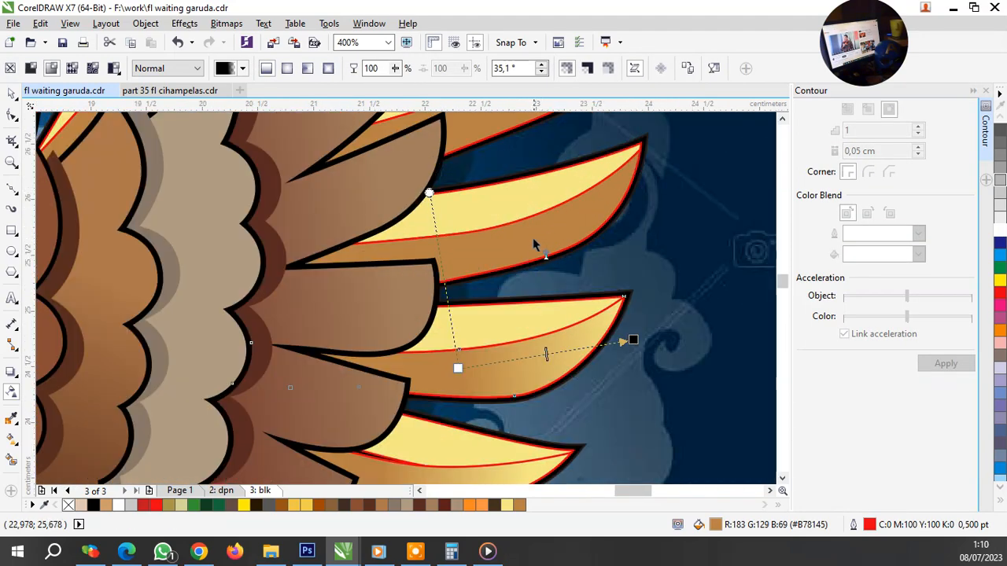
left_click(507, 256)
left_click_drag(480, 242, 669, 168)
scroll(563, 236, "down", 2)
scroll(563, 237, "up", 2)
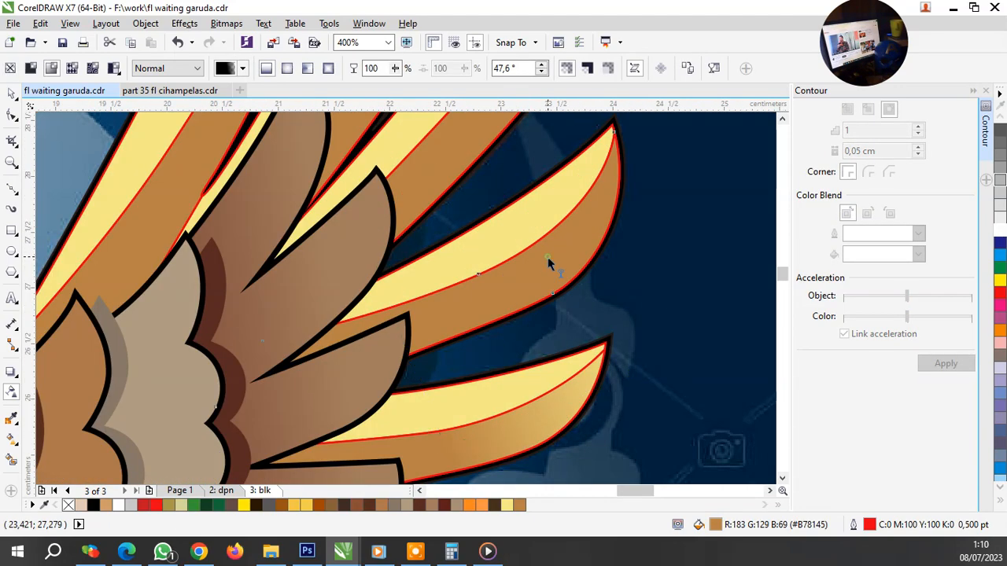
left_click(519, 279)
left_click(621, 210)
Step: Fade the brown shading of the outermost and middle tall feathers toward their tips with linear transparency
scroll(546, 321, "down", 1)
scroll(535, 315, "down", 1)
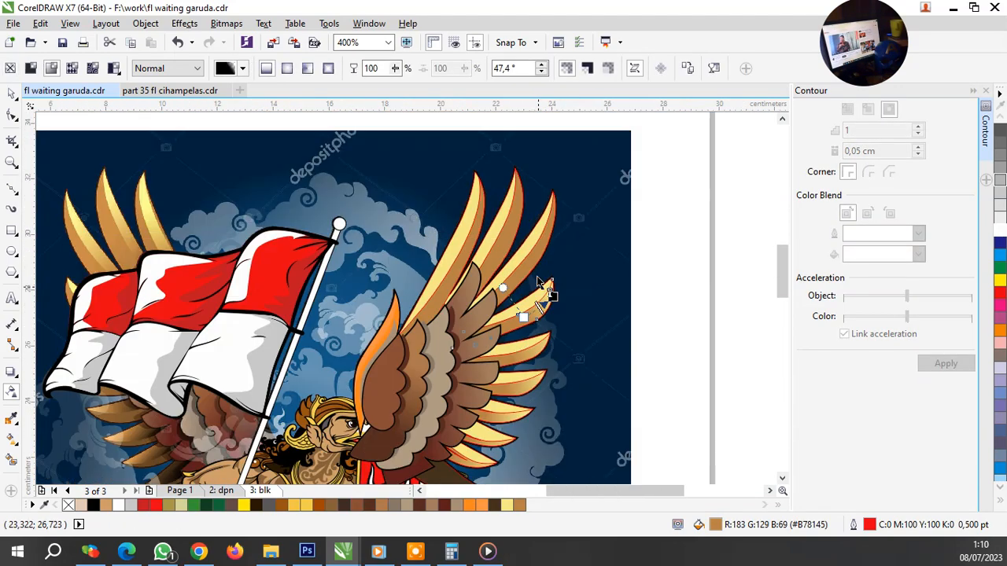
scroll(539, 271, "up", 1)
left_click(523, 283)
left_click_drag(515, 286, 629, 124)
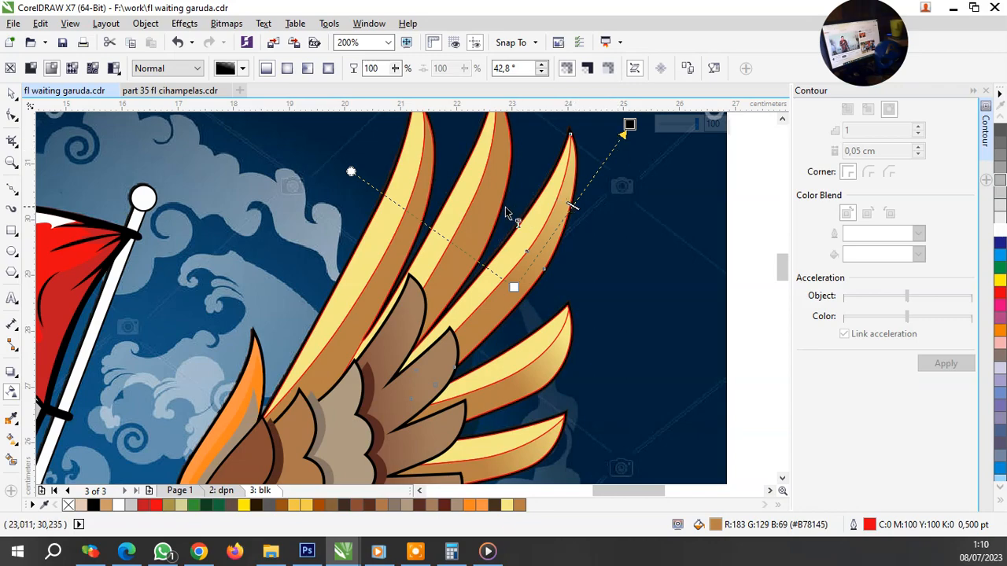
left_click(472, 234)
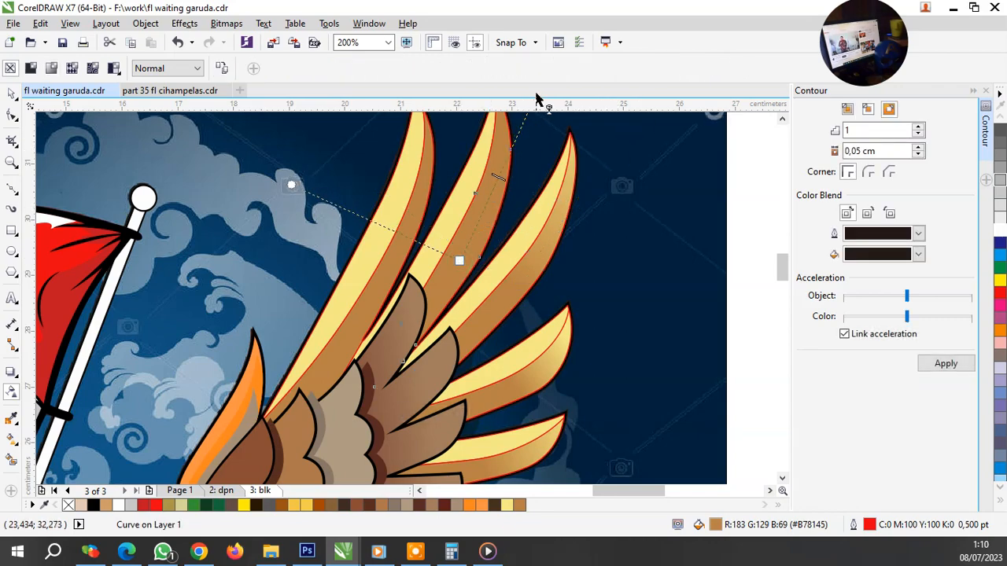
left_click_drag(536, 94, 534, 96)
Step: Fade the brown shading of the tall feather nearest the flag toward its tip with transparency
scroll(410, 191, "up", 1)
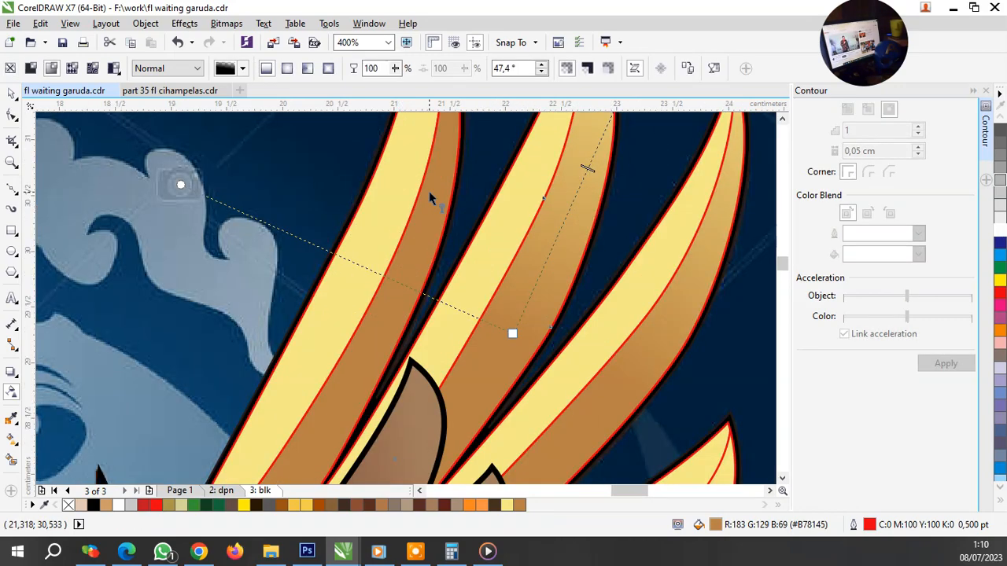
left_click(467, 215)
scroll(460, 244, "down", 1)
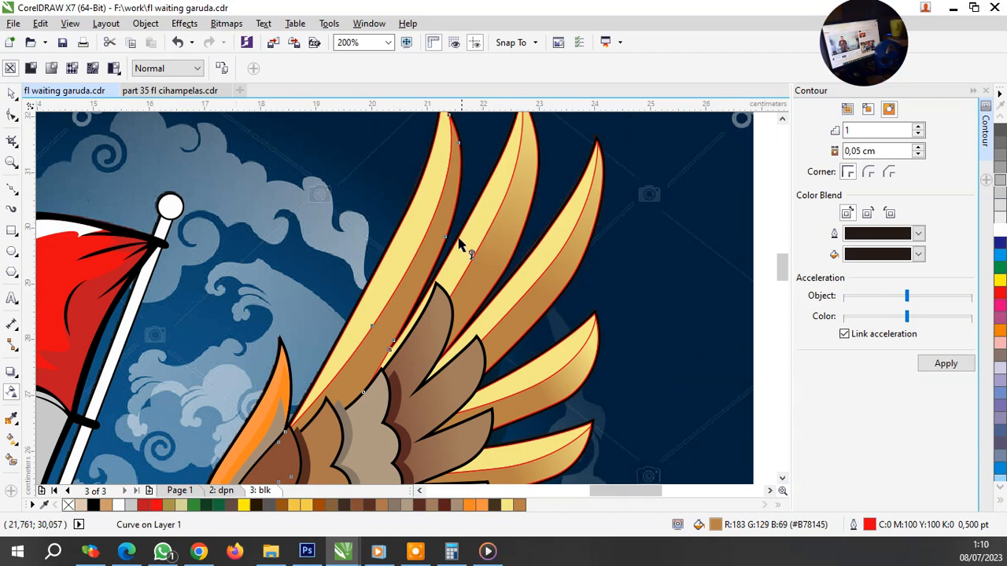
left_click(472, 140)
scroll(472, 139, "down", 2)
key("space")
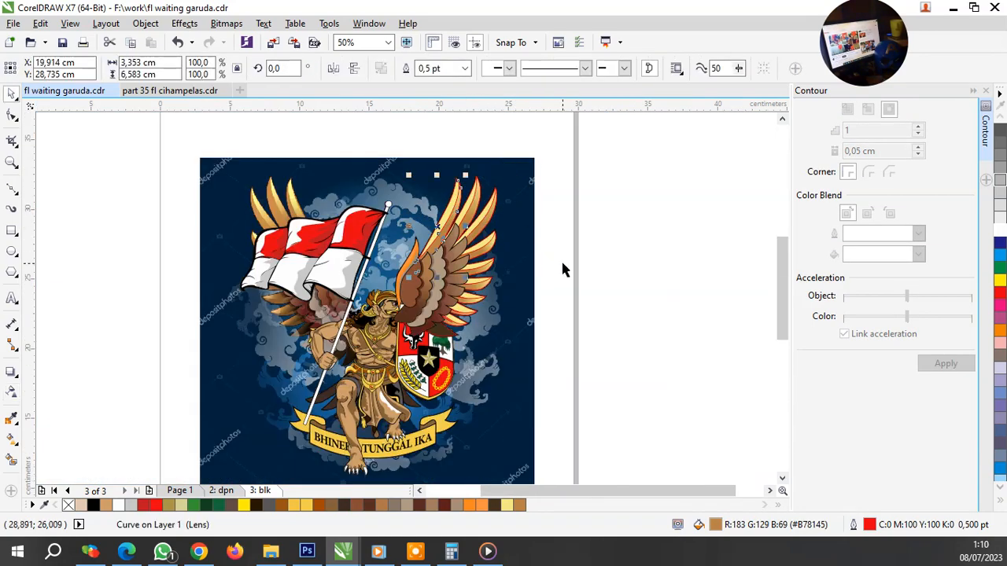
Step: Remove the red outlines from the golden feather shapes and group them, leaving nothing selected
left_click(571, 346)
left_click_drag(411, 165, 406, 151)
left_click_drag(509, 203, 567, 191)
key("Escape")
key("ctrl+g")
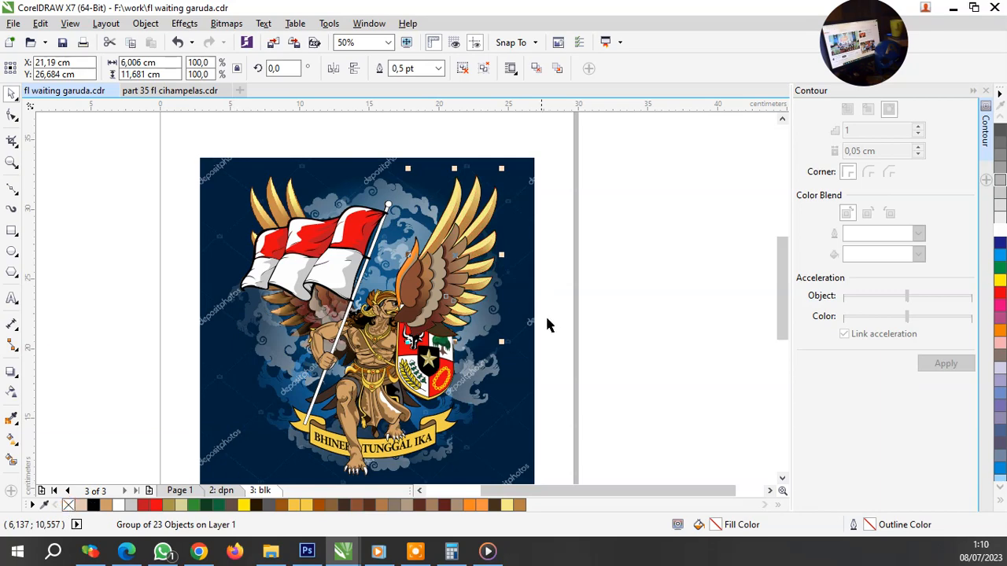
left_click(573, 288)
Step: Group the golden feather group together with the brown inner wing as one complete wing
scroll(441, 226, "up", 4)
left_click(478, 207)
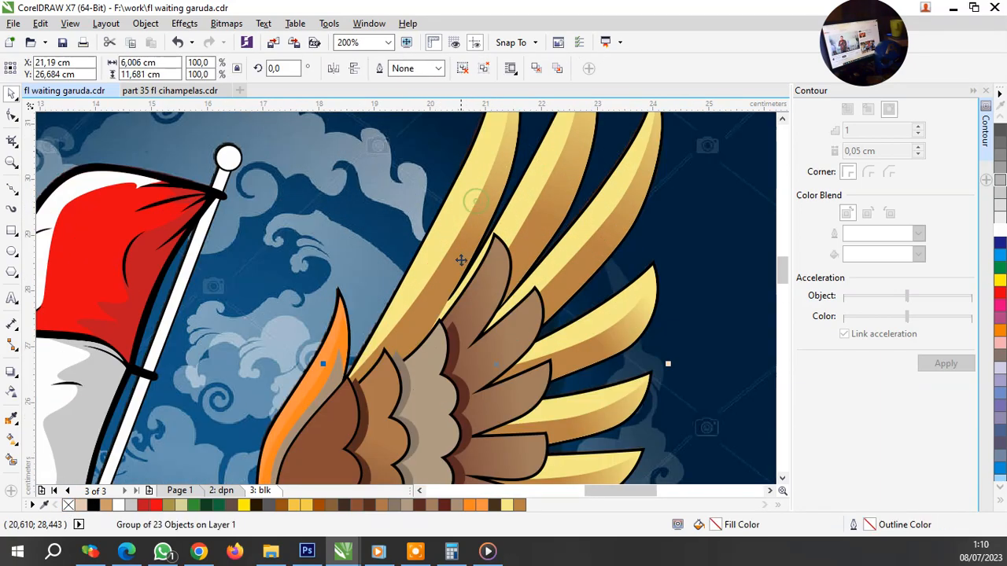
scroll(461, 259, "down", 2)
scroll(404, 336, "up", 2)
left_click(534, 267, "shift")
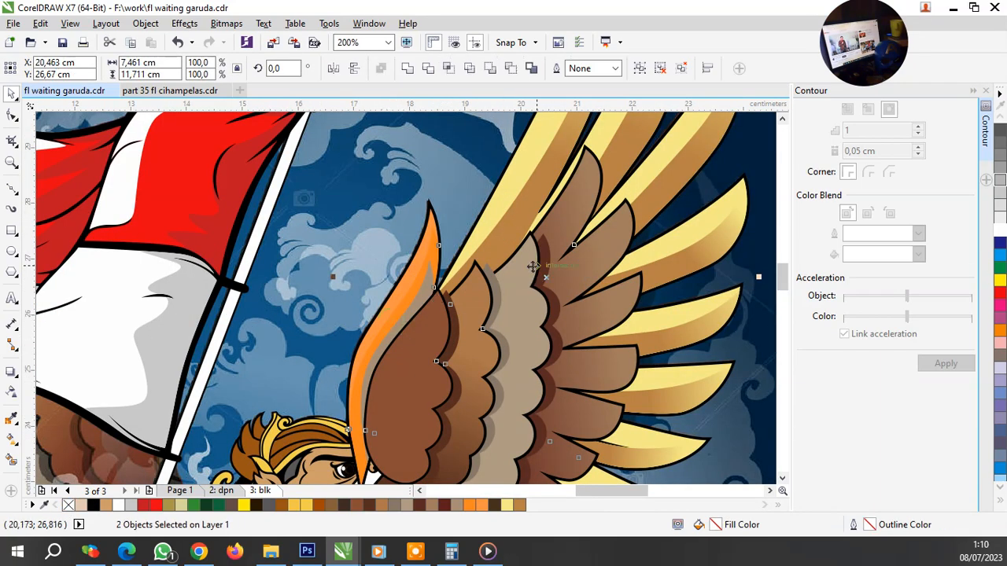
key("ctrl+g")
Step: Place the grouped wing behind the garuda figure and its shield
scroll(533, 268, "down", 2)
right_click(516, 149)
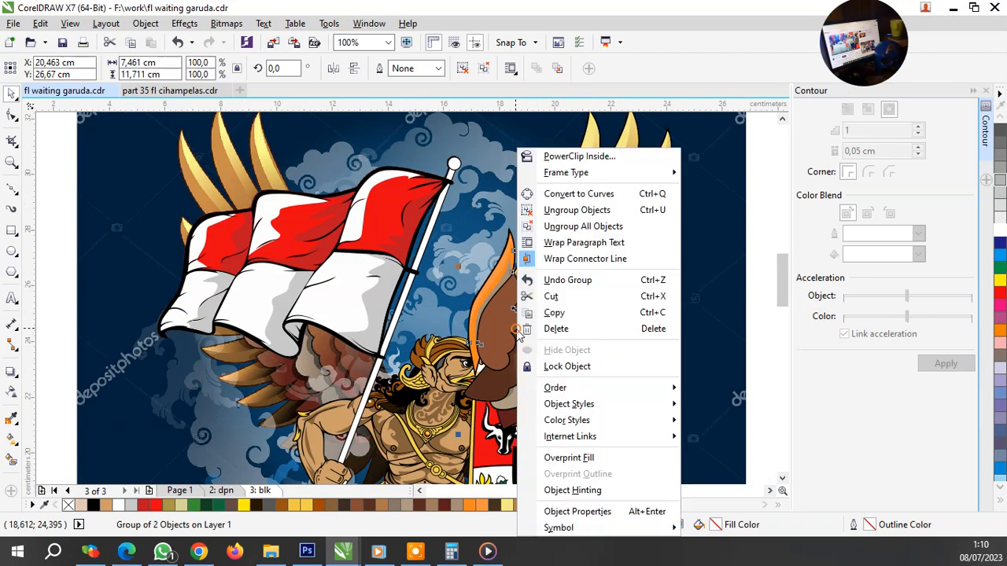
mouse_move(614, 394)
left_click(757, 509)
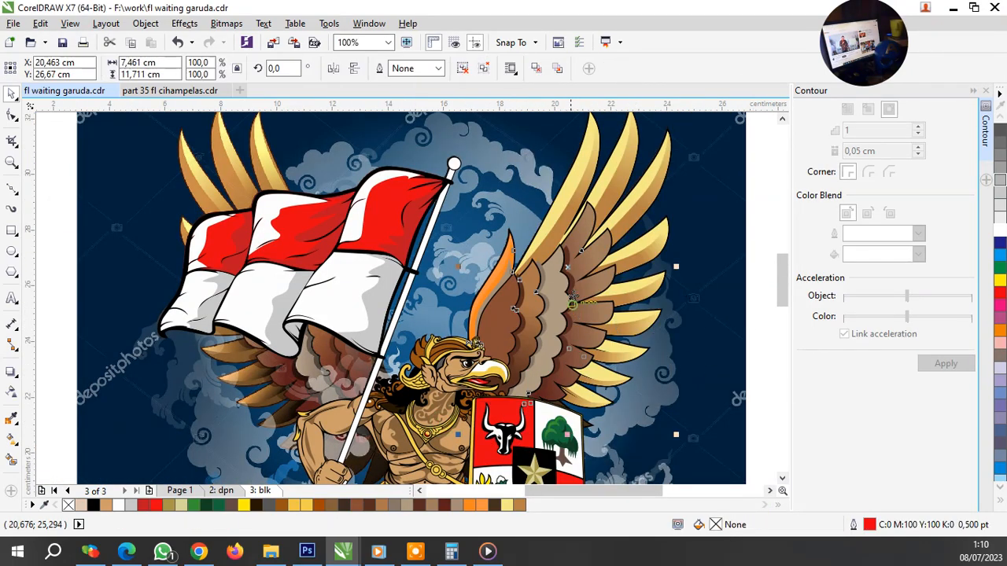
Step: Create a horizontally mirrored copy of the wing and position it on the figure's opposite side, over the flag
left_click(339, 285)
left_click_drag(340, 286, 187, 279)
right_click(187, 278)
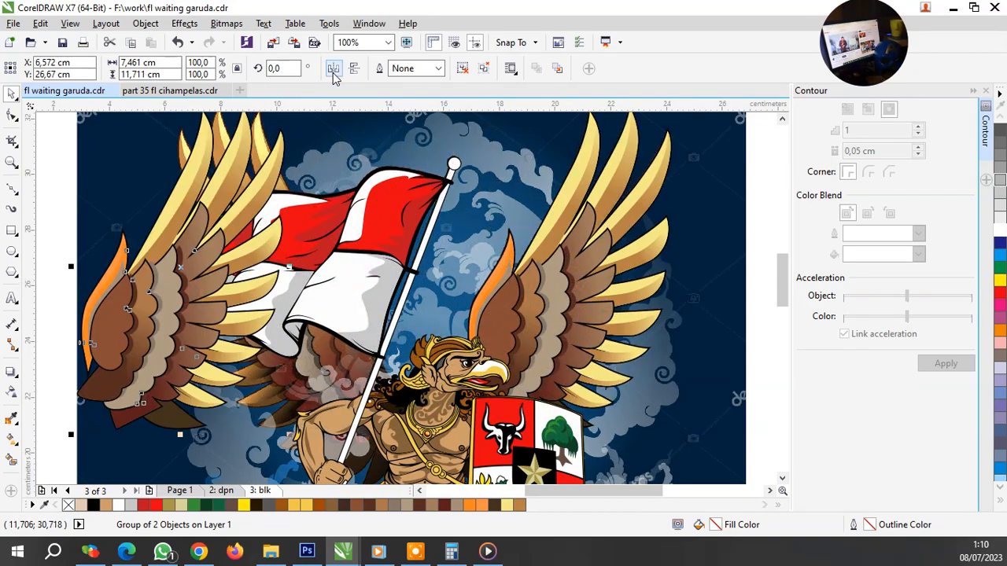
left_click(333, 69)
scroll(198, 120, "up", 1)
left_click_drag(160, 167, 327, 229)
scroll(293, 169, "down", 2)
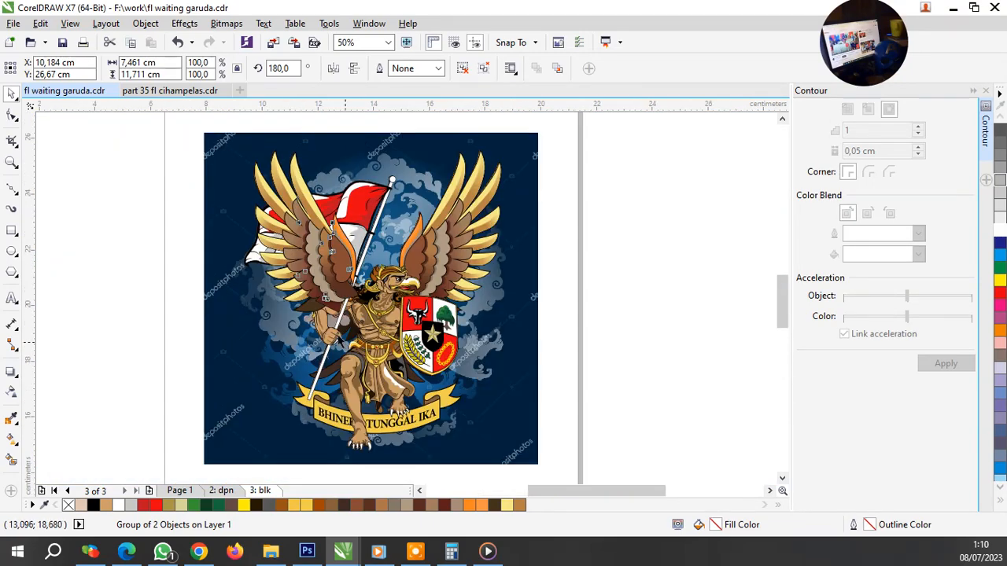
Step: Place the mirrored wing behind the figure's raised arm and the flagpole, leaving nothing selected
scroll(323, 319, "up", 2)
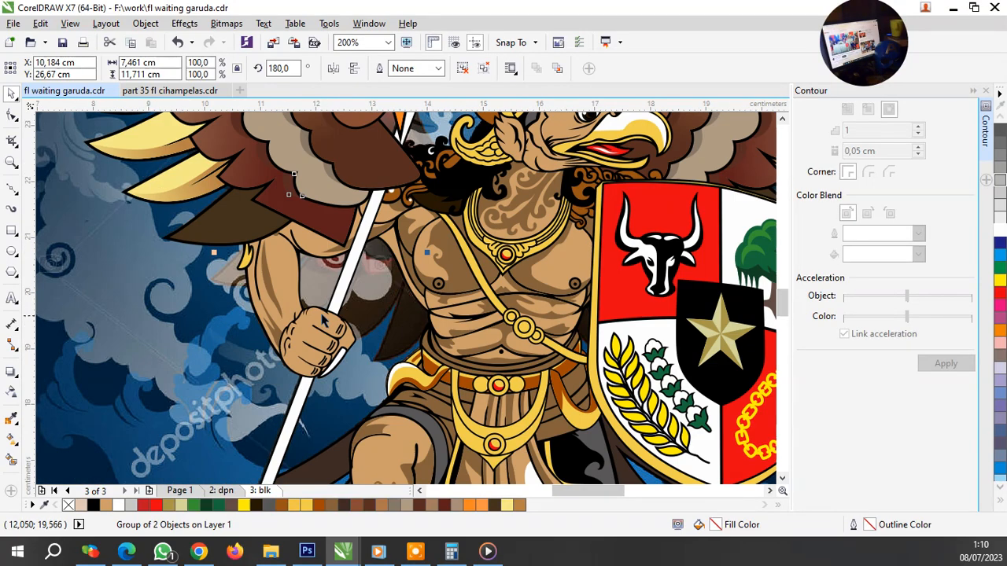
right_click(317, 189)
mouse_move(459, 388)
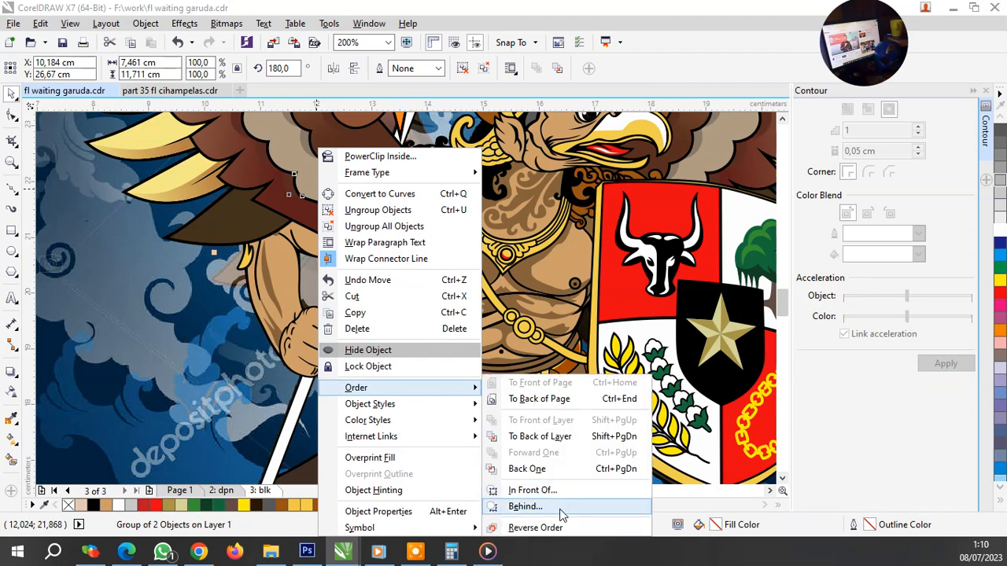
left_click(525, 507)
left_click(358, 344)
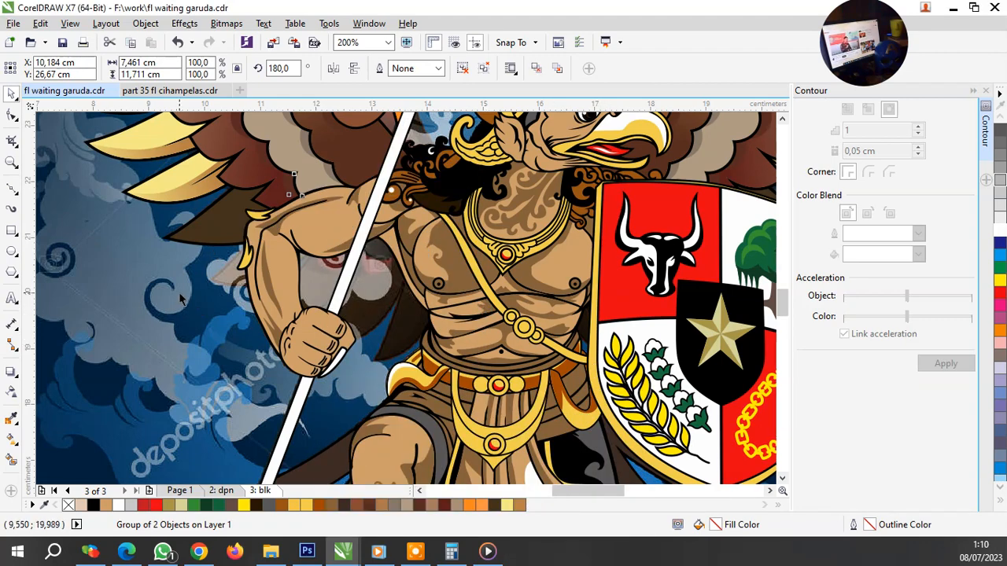
key("Escape")
Step: Start a Bezier outline of the dark feathers behind the bent arm, from the elbow out to the first feather's tip and back under the forearm
scroll(218, 274, "up", 2)
scroll(271, 310, "down", 1)
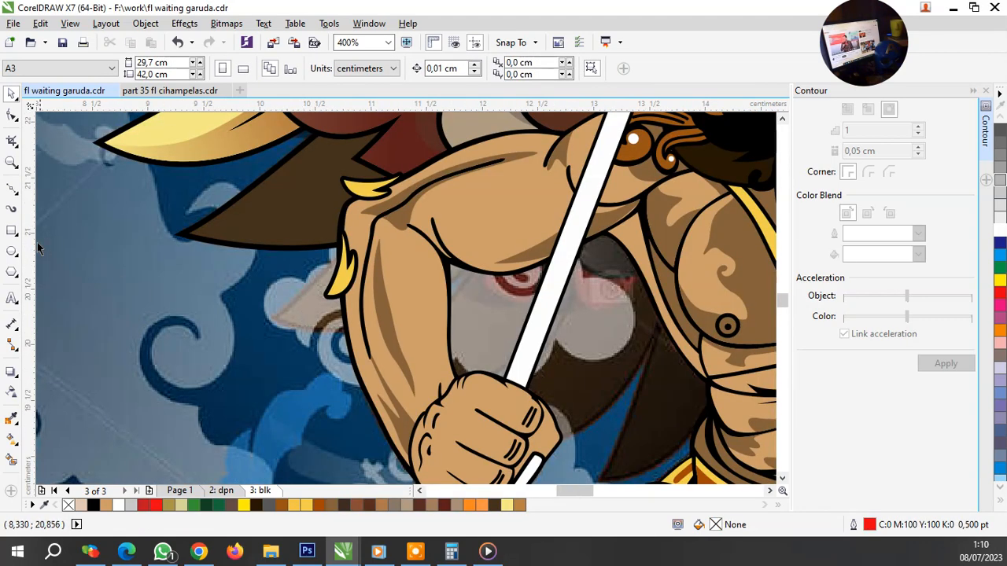
left_click(13, 191)
scroll(358, 267, "up", 1)
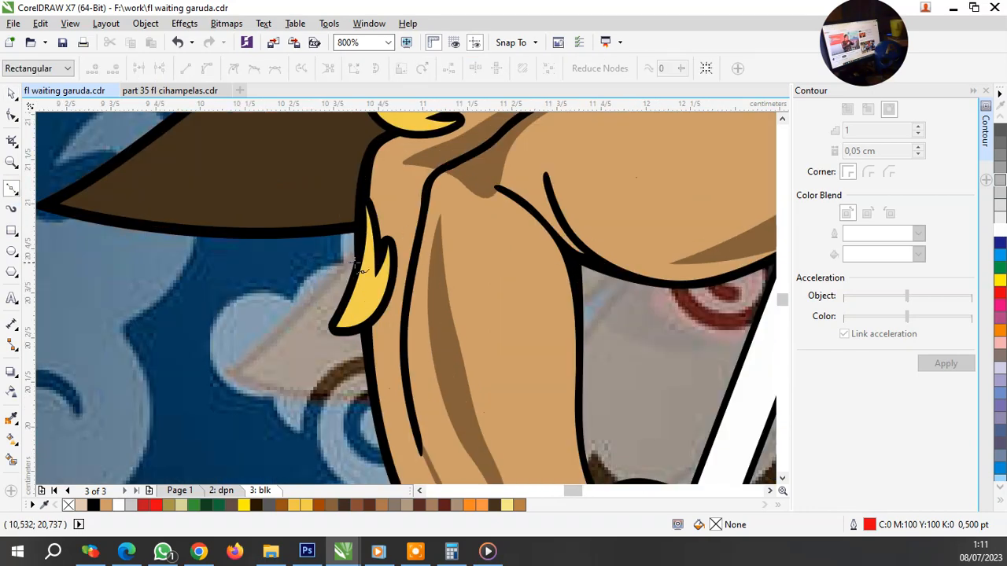
left_click(431, 192)
left_click(235, 372)
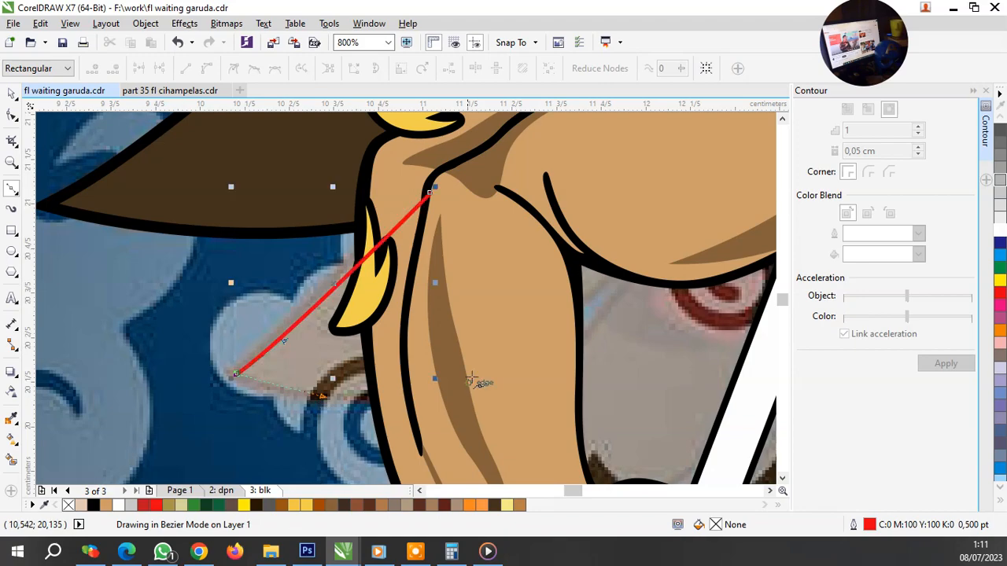
left_click_drag(479, 368, 550, 352)
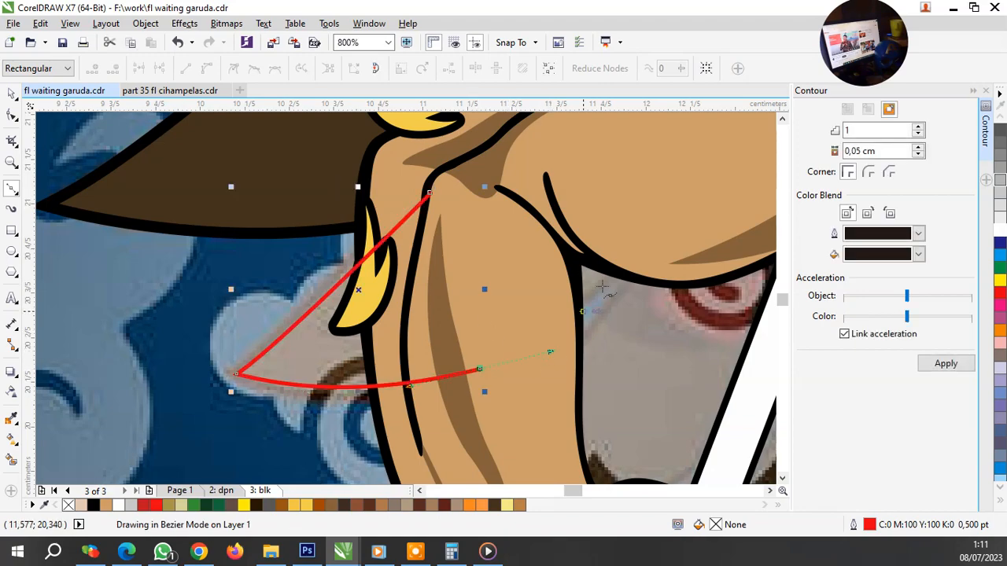
Step: Extend the feather outline up beneath the upper arm and turn it back down along the next feather's edge
scroll(645, 220, "down", 2)
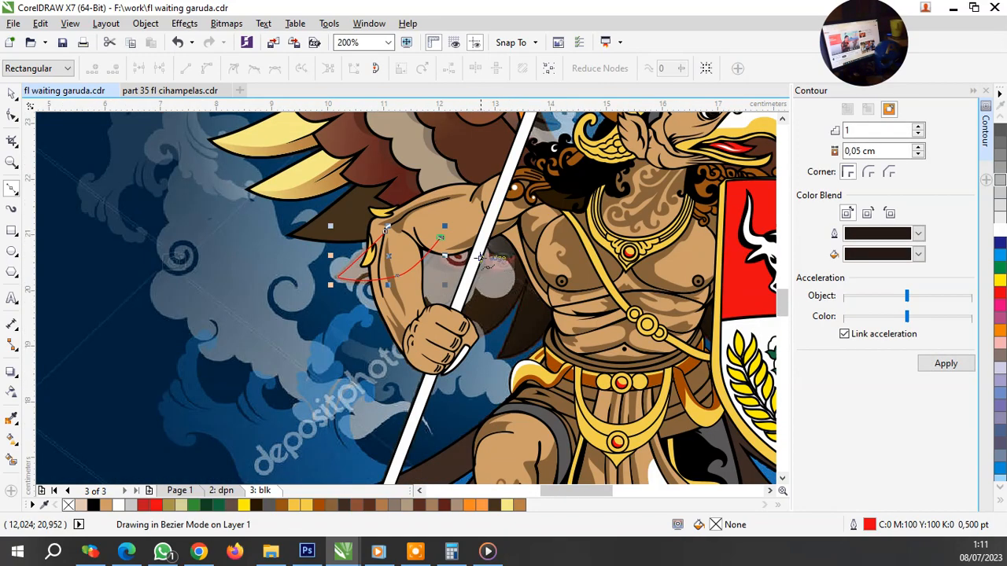
scroll(479, 257, "up", 1)
scroll(423, 275, "up", 1)
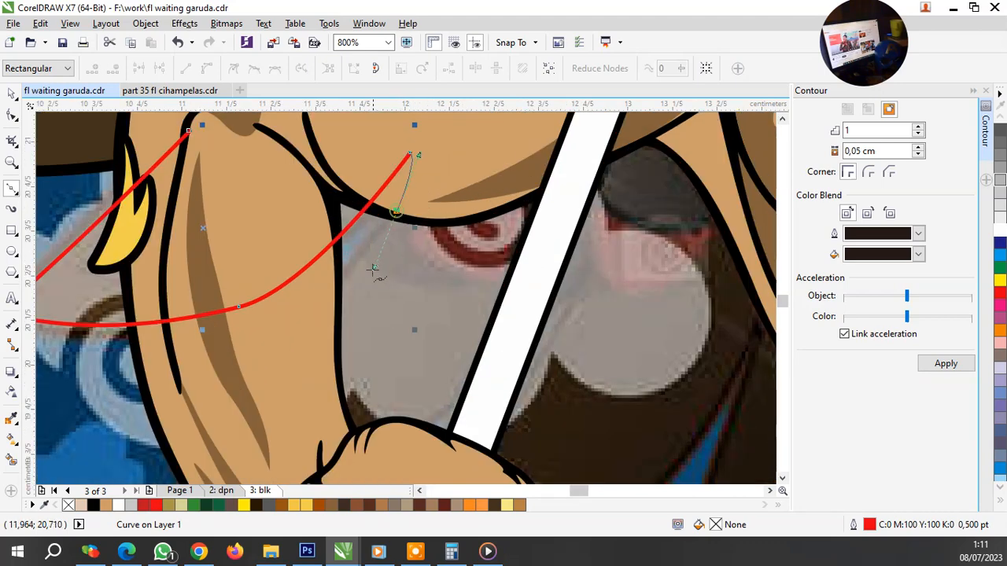
left_click_drag(373, 270, 343, 283)
scroll(357, 270, "down", 1)
scroll(315, 339, "up", 1)
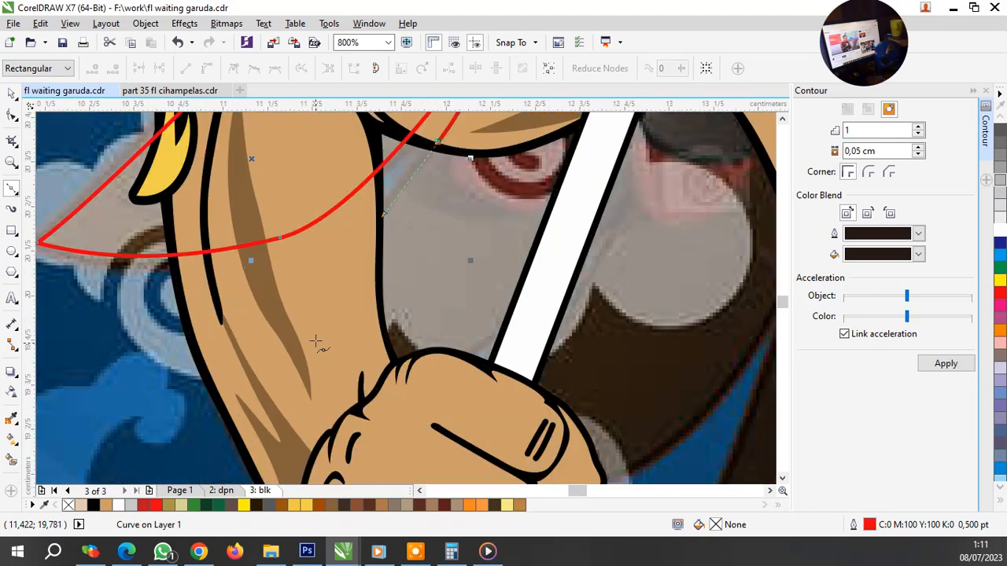
Step: Continue the outline down across the forearm and round its bend onto the back of the fist
left_click_drag(301, 323, 288, 340)
scroll(291, 330, "down", 1)
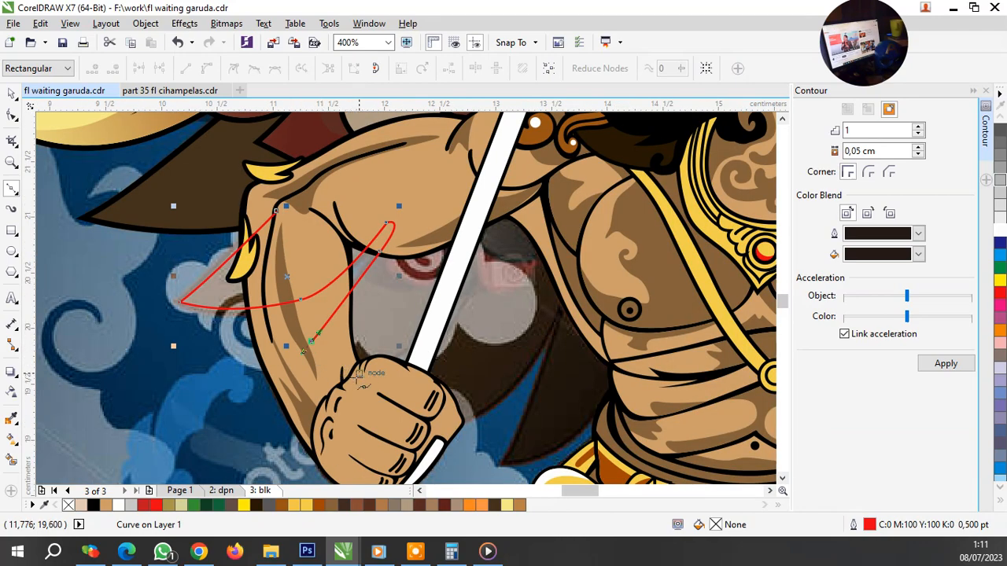
scroll(356, 403, "up", 1)
left_click_drag(392, 392, 419, 382)
scroll(437, 346, "down", 1)
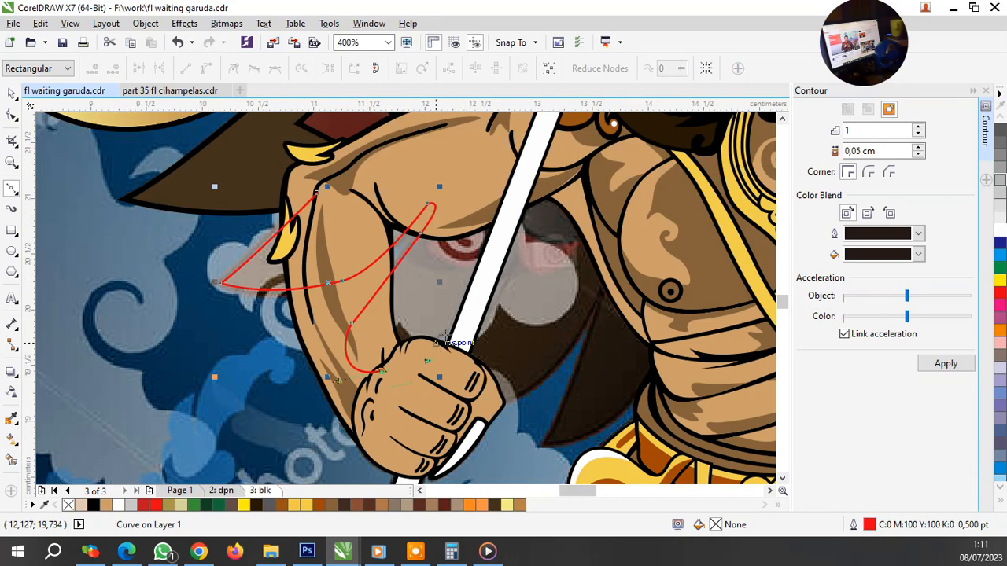
scroll(460, 297, "up", 2)
scroll(481, 321, "down", 1)
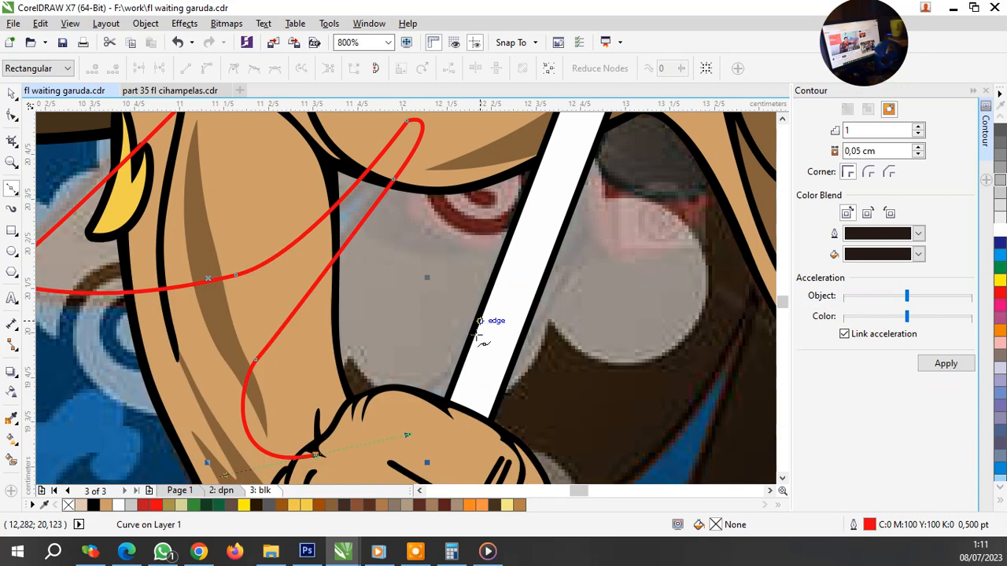
Step: Redraw the bend at the wrist, carry the outline up to a point on the flagpole, and curve it back down over the fist
left_click_drag(458, 370, 560, 291)
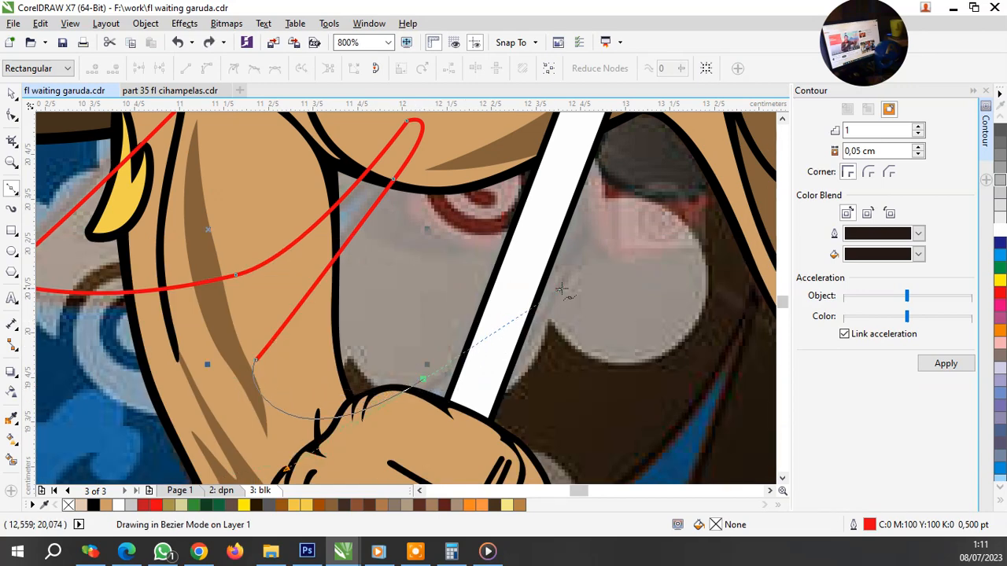
left_click(304, 450)
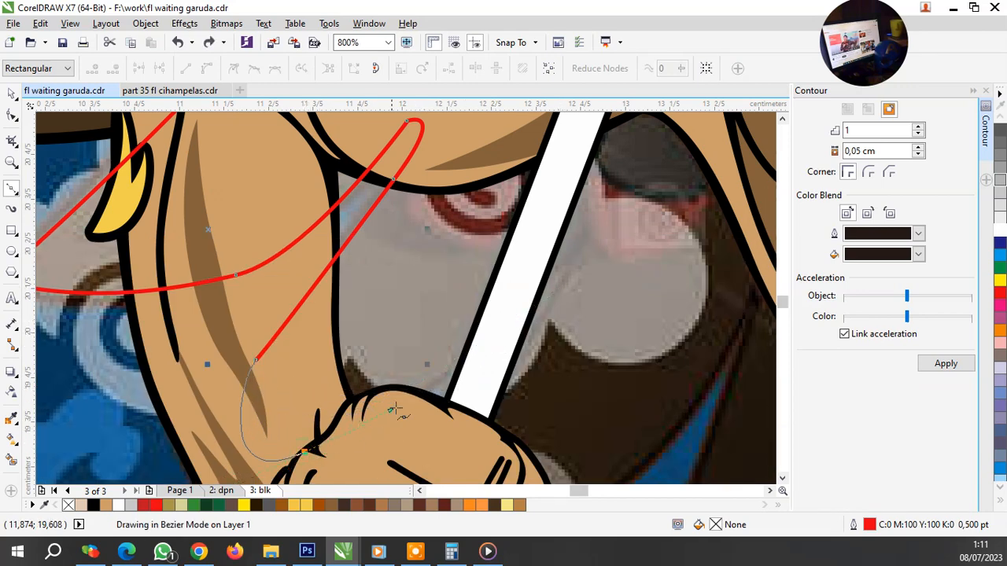
left_click_drag(532, 259, 602, 158)
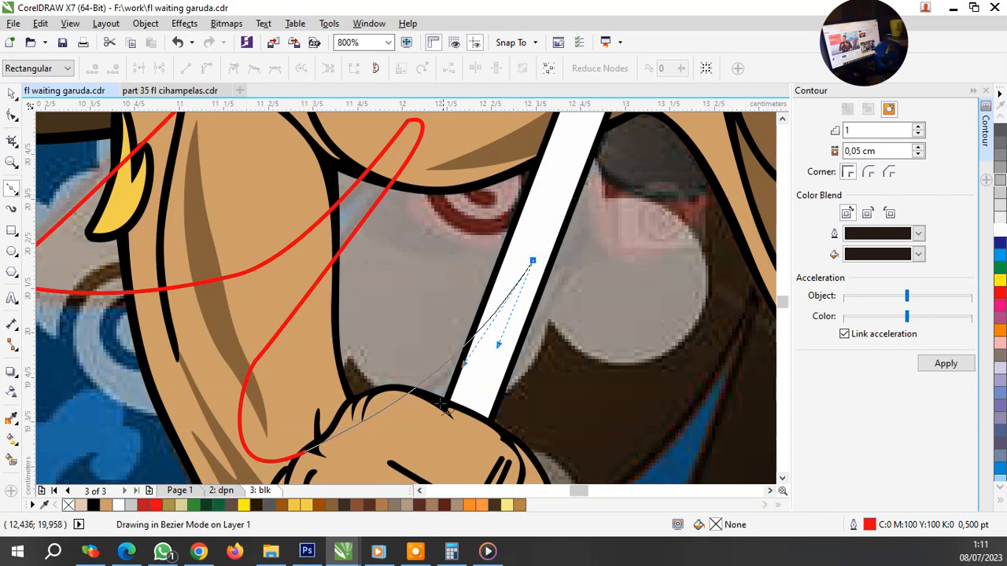
key("space")
left_click_drag(421, 428, 483, 383)
scroll(425, 417, "down", 2)
scroll(424, 412, "up", 2)
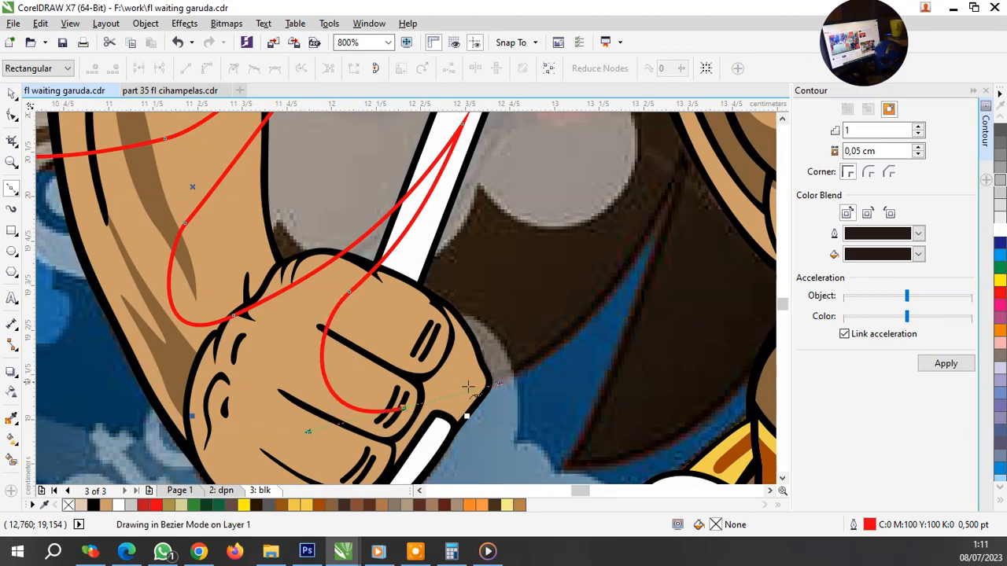
Step: Trace the outline from the fist along the dark feather's lower edge up to the narrow gap beside the torso
scroll(503, 385, "down", 1)
scroll(564, 311, "up", 2)
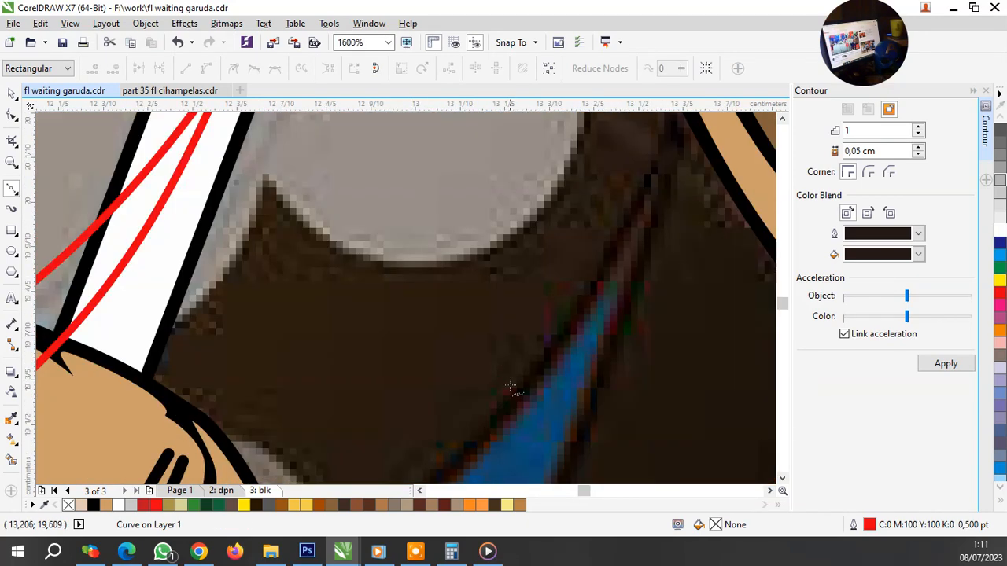
left_click(511, 393)
scroll(617, 269, "down", 3)
scroll(550, 354, "up", 2)
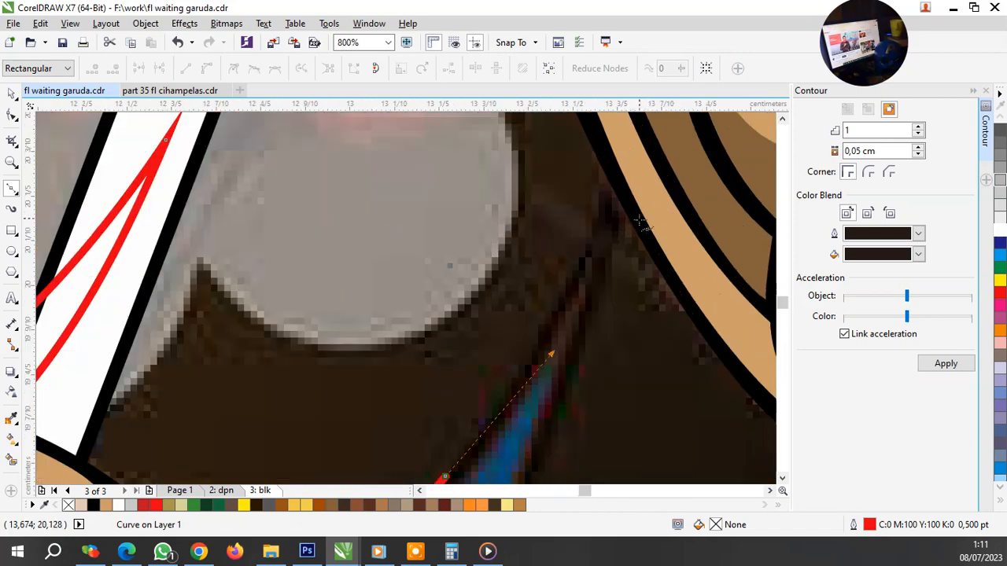
left_click_drag(609, 182, 619, 188)
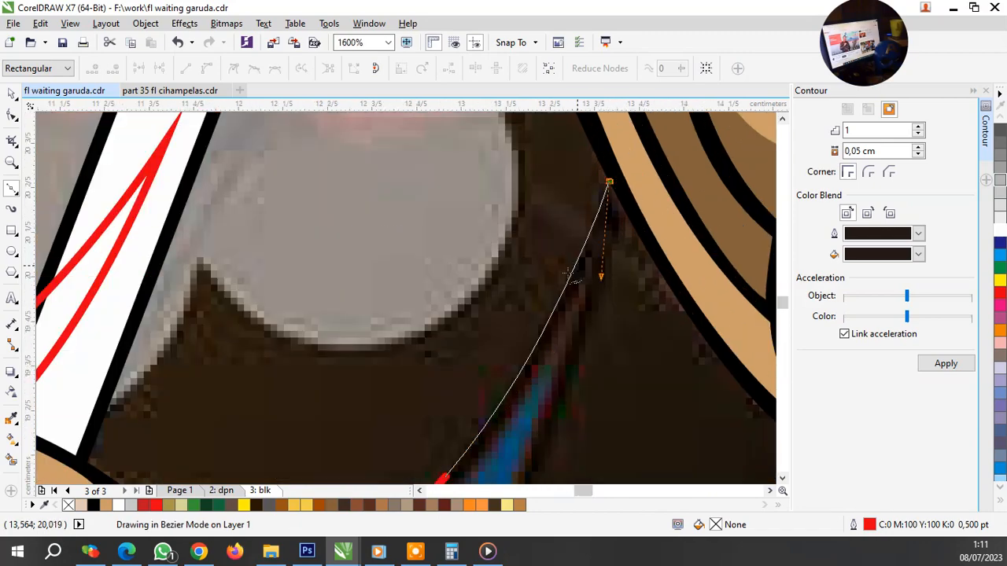
Step: Outline the last dark feather down to its tip above the waist sash and back up behind the torso
scroll(605, 285, "down", 2)
scroll(519, 401, "up", 1)
left_click_drag(517, 401, 470, 464)
left_click_drag(616, 386, 617, 386)
left_click_drag(696, 305, 751, 260)
Step: Close the feather outline by curving it over the chest and upper arm back to its starting node
scroll(656, 338, "down", 1)
scroll(708, 252, "down", 3)
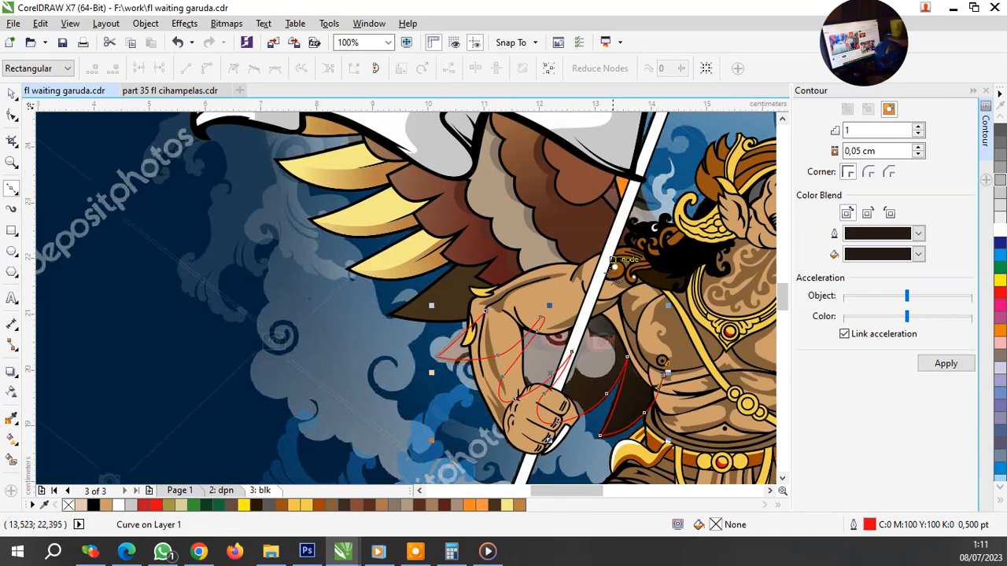
scroll(627, 305, "up", 2)
left_click_drag(626, 305, 712, 307)
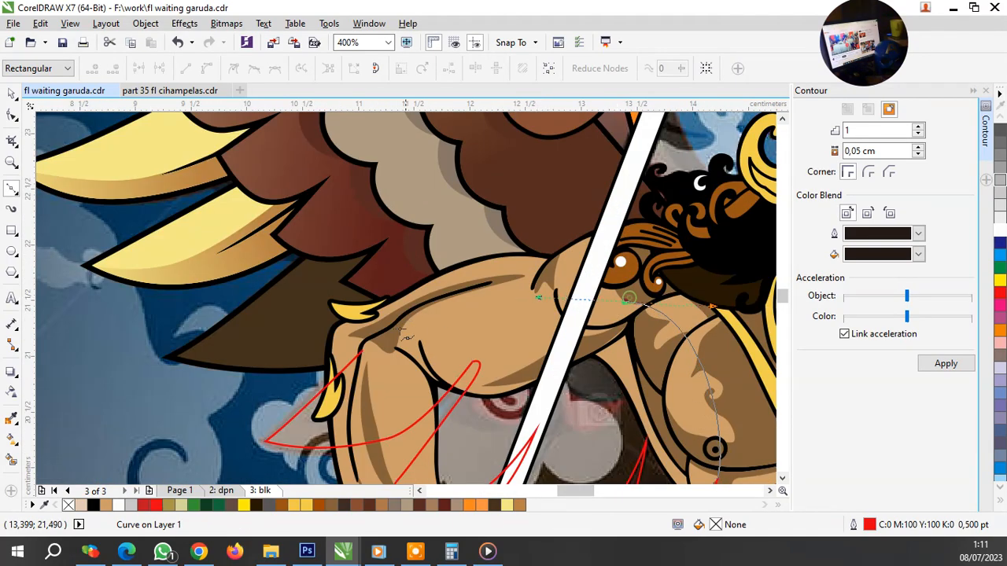
left_click_drag(363, 351, 330, 377)
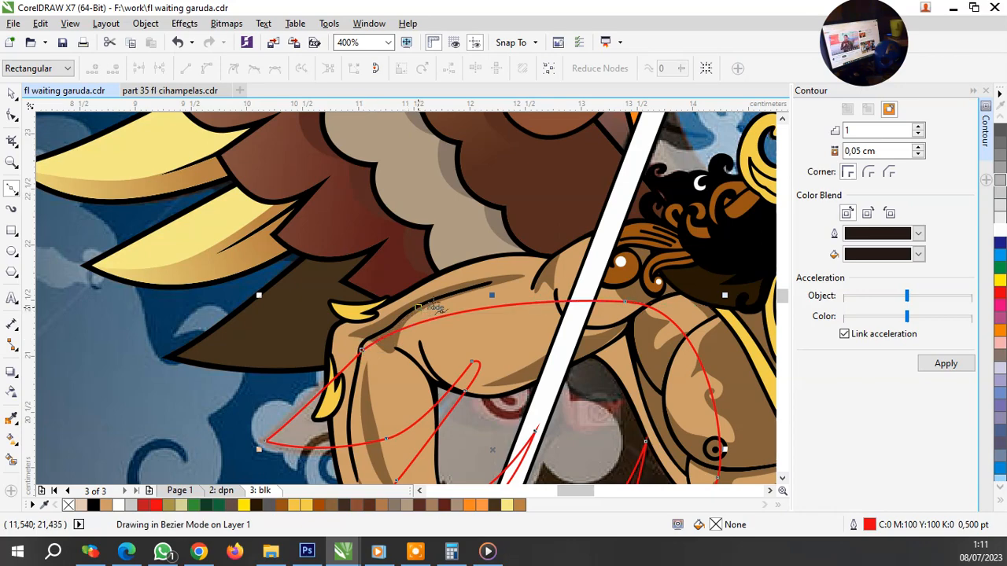
Step: Apply a one-step outside contour of 0.05 cm to the closed feather curve and break the contour group apart
scroll(468, 381, "down", 3)
scroll(468, 382, "up", 1)
scroll(468, 381, "up", 2)
key("space")
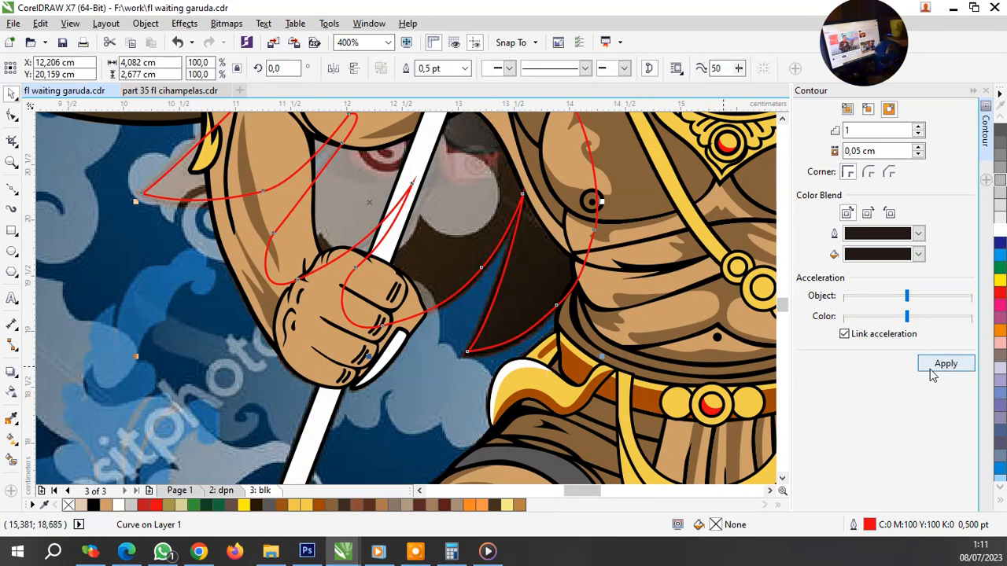
left_click(933, 368)
scroll(475, 359, "up", 2)
scroll(475, 359, "up", 1)
right_click(461, 337)
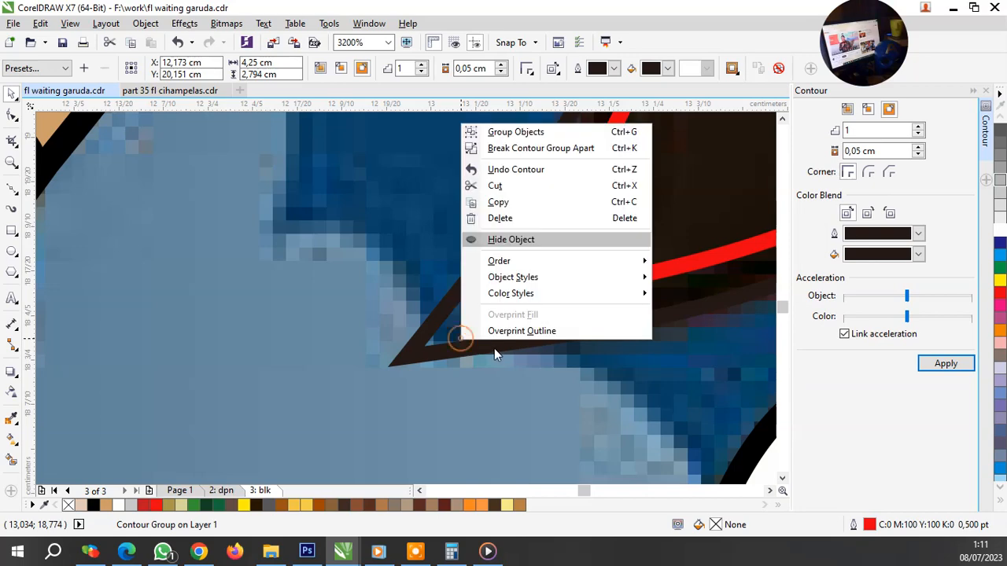
key("Escape")
scroll(531, 245, "down", 2)
key("ctrl+k")
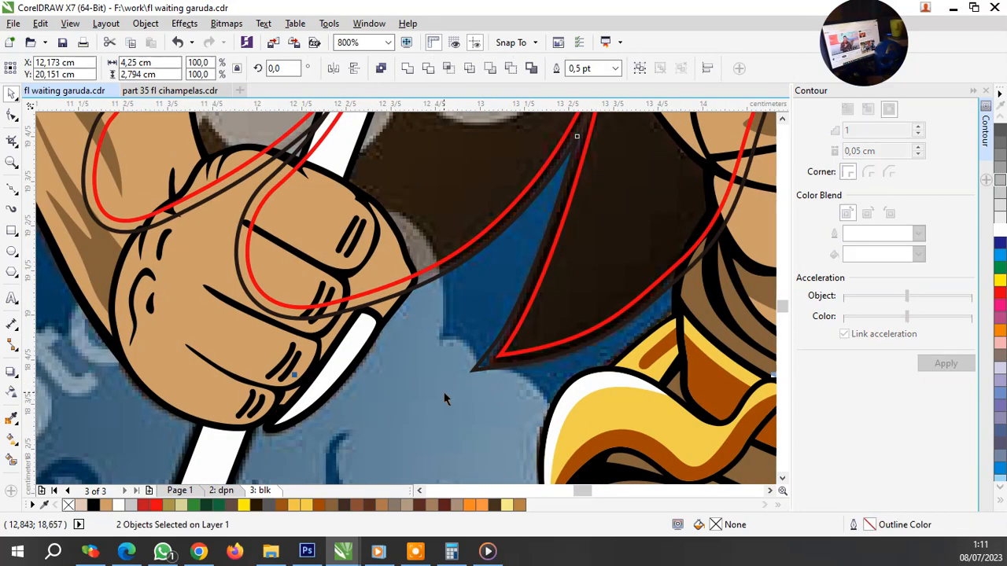
Step: Select both the feather curve and its separated contour and place them behind the mirrored wing
left_click(556, 327)
left_click(490, 373, "shift")
scroll(490, 373, "down", 3)
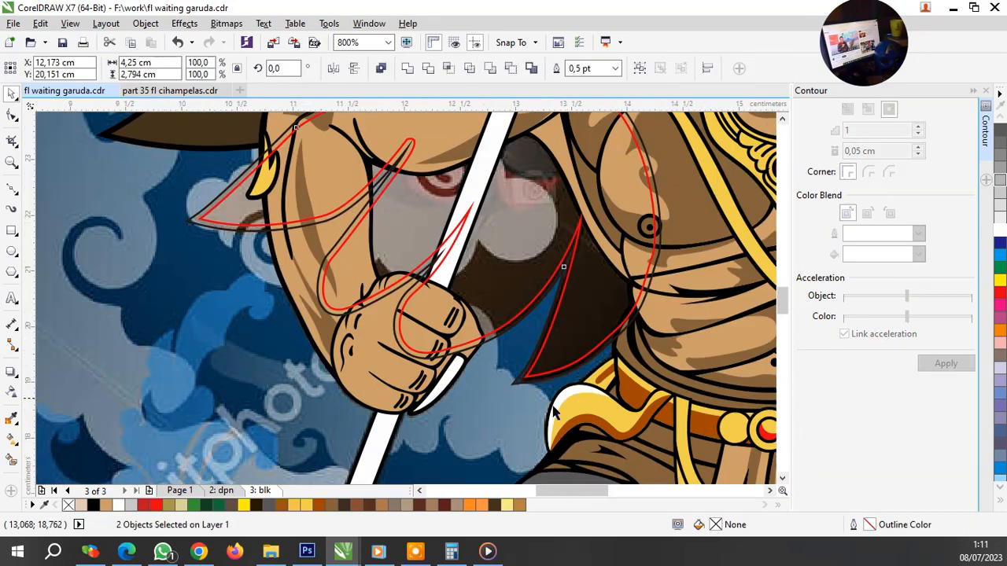
scroll(399, 299, "up", 1)
right_click(402, 325)
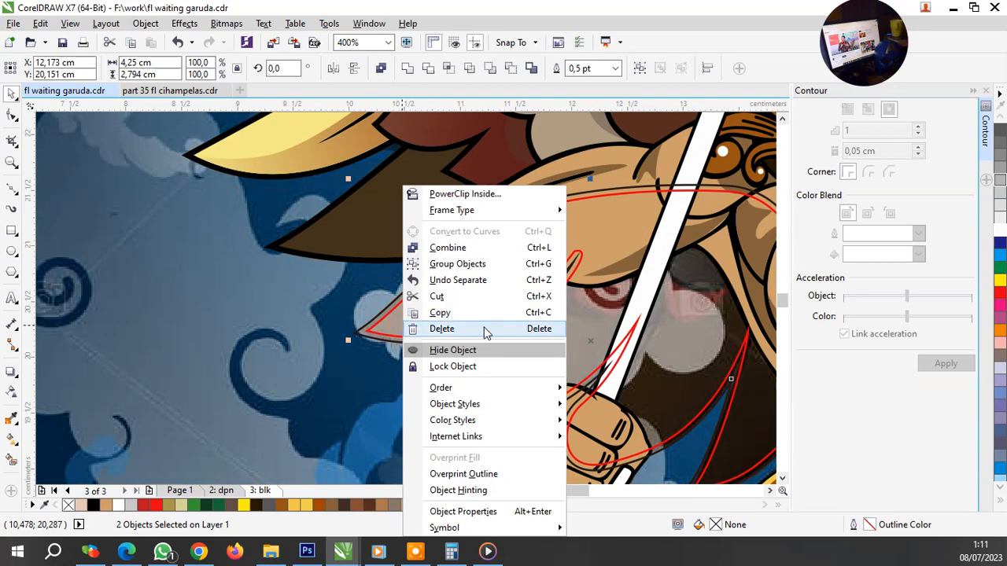
mouse_move(521, 389)
left_click(635, 487)
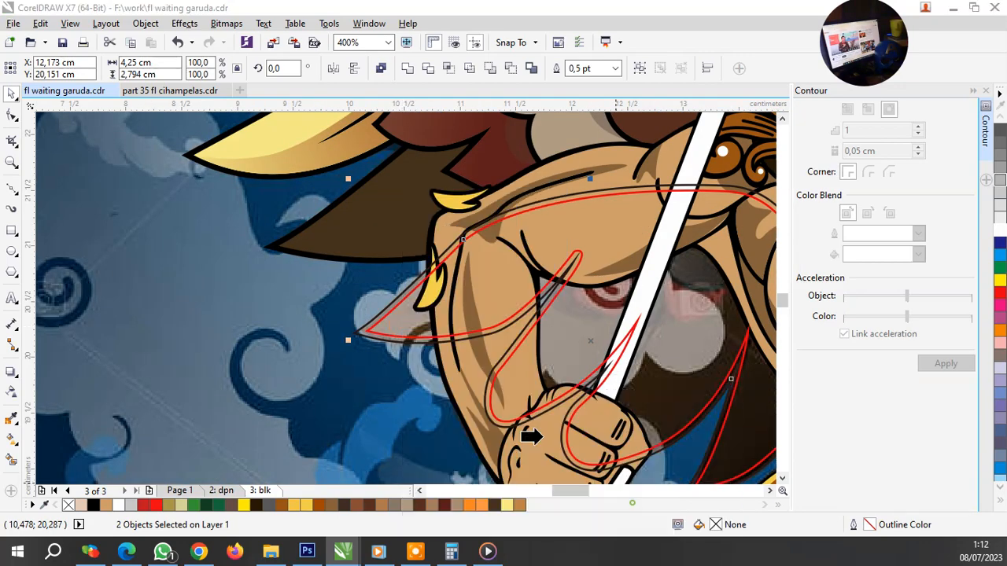
left_click(351, 233)
Step: Fill the inner feather shape with the dark brown sampled from the mirrored wing's lowest feather
key("Escape")
left_click(14, 420)
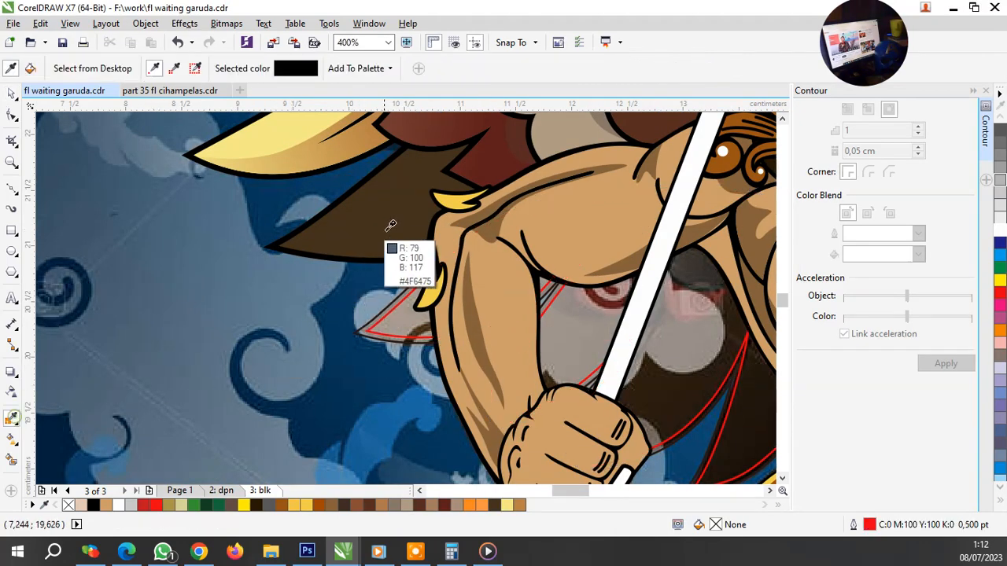
left_click(386, 226)
left_click(647, 406)
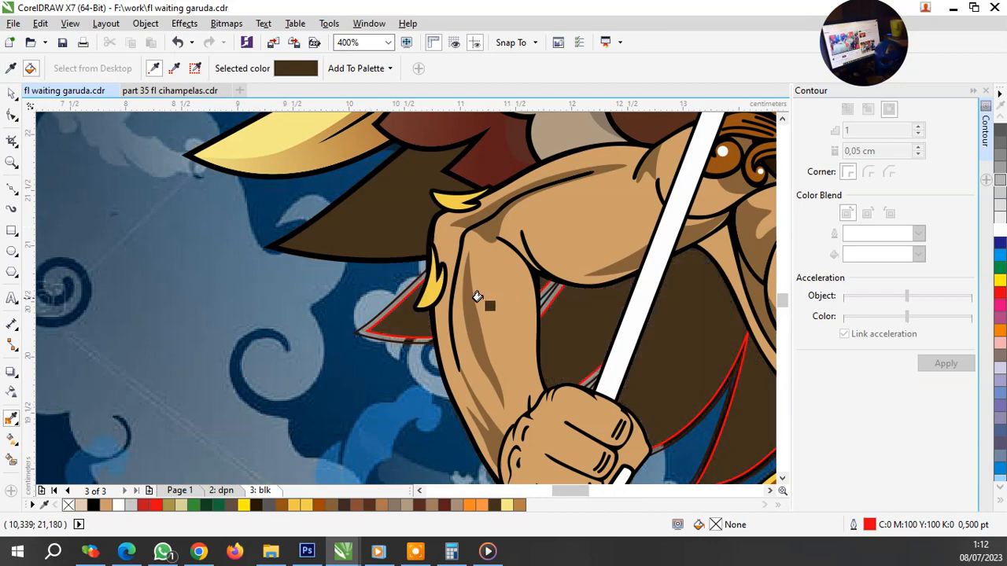
Step: Sample the black of the arm ornament's outline and fill the contour shape around the dark feathers with it
scroll(389, 290, "down", 1)
scroll(640, 288, "up", 4)
left_click(592, 197, "shift")
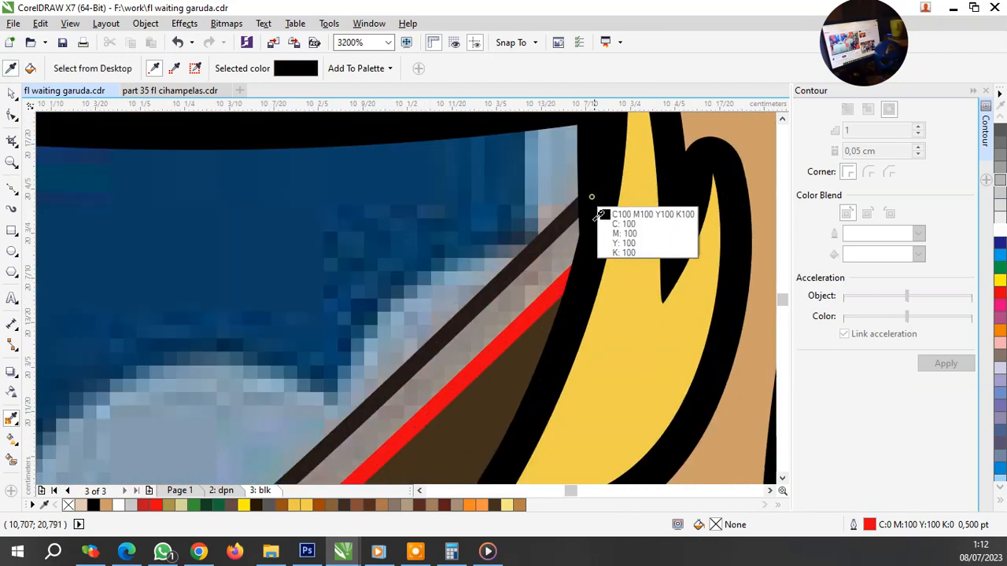
scroll(503, 274, "down", 5)
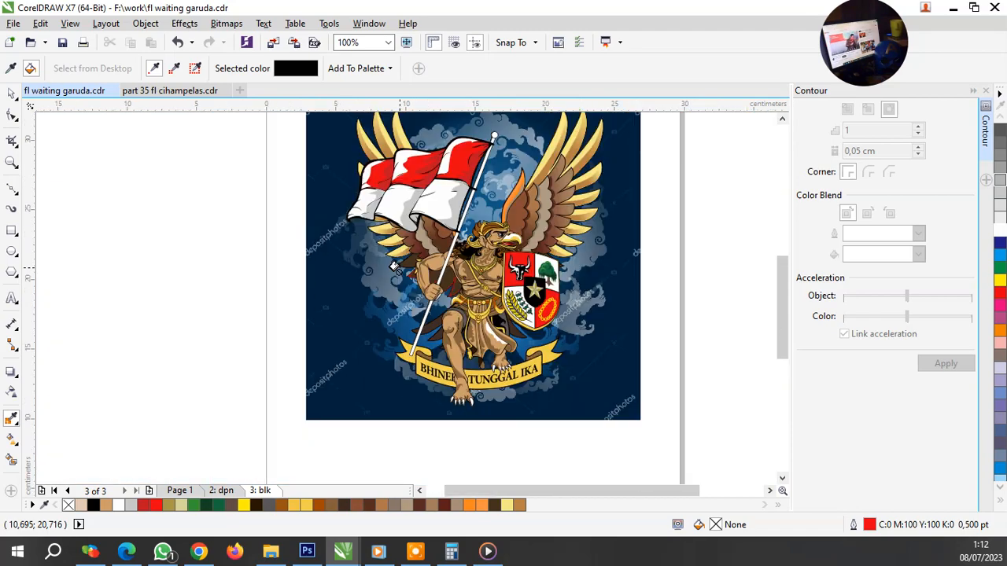
scroll(456, 289, "up", 2)
scroll(468, 307, "down", 2)
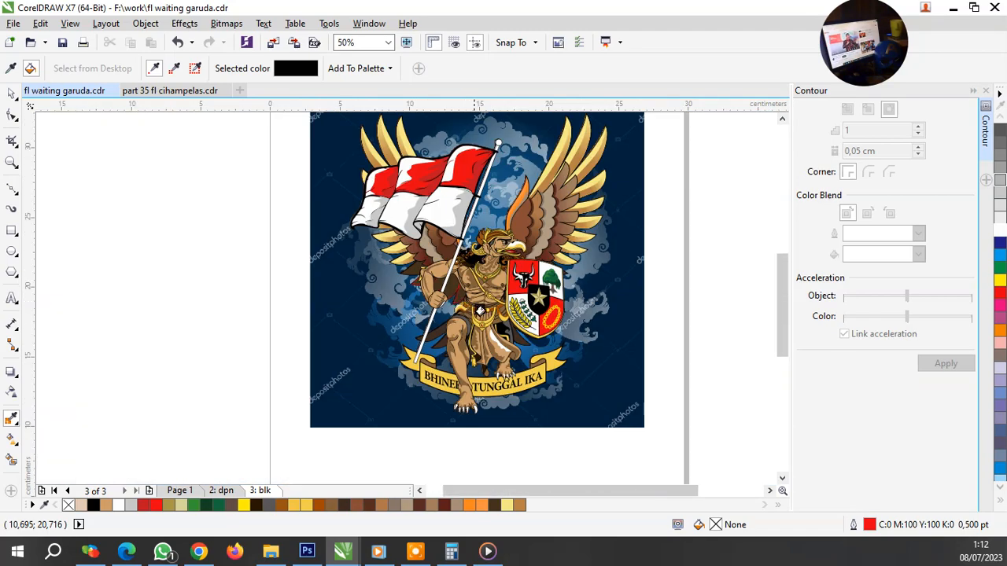
Step: Group the garuda figure, wings and dark feathers into one object, remove its outlines, and leave nothing selected
key("space")
scroll(665, 412, "down", 2)
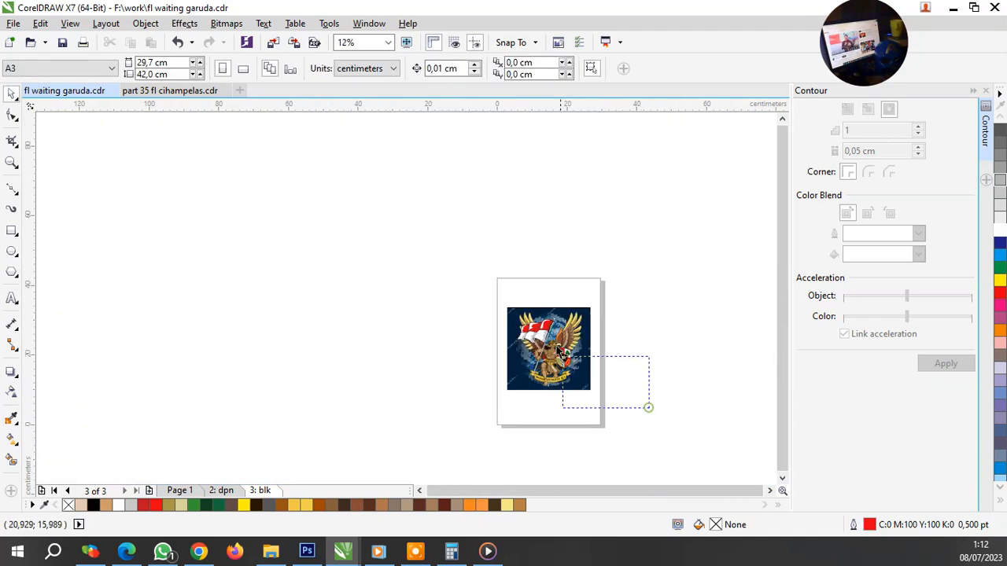
left_click_drag(560, 354, 509, 268)
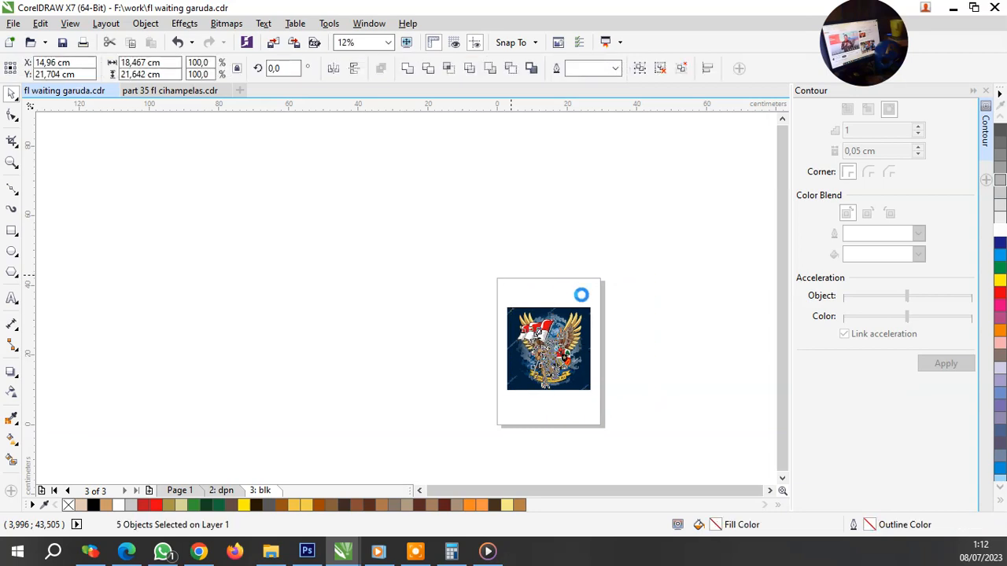
key("ctrl+g")
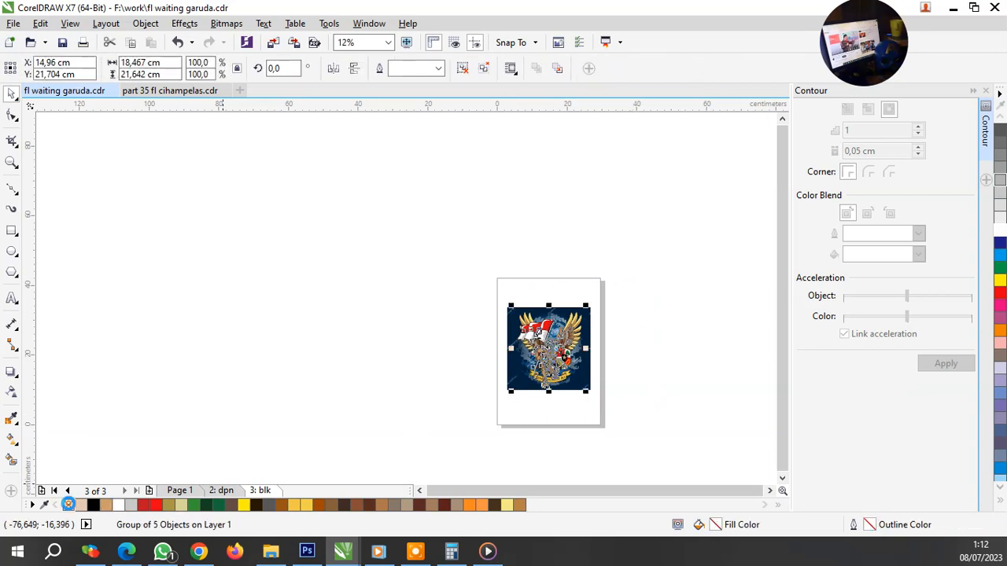
left_click(365, 385)
scroll(616, 356, "up", 2)
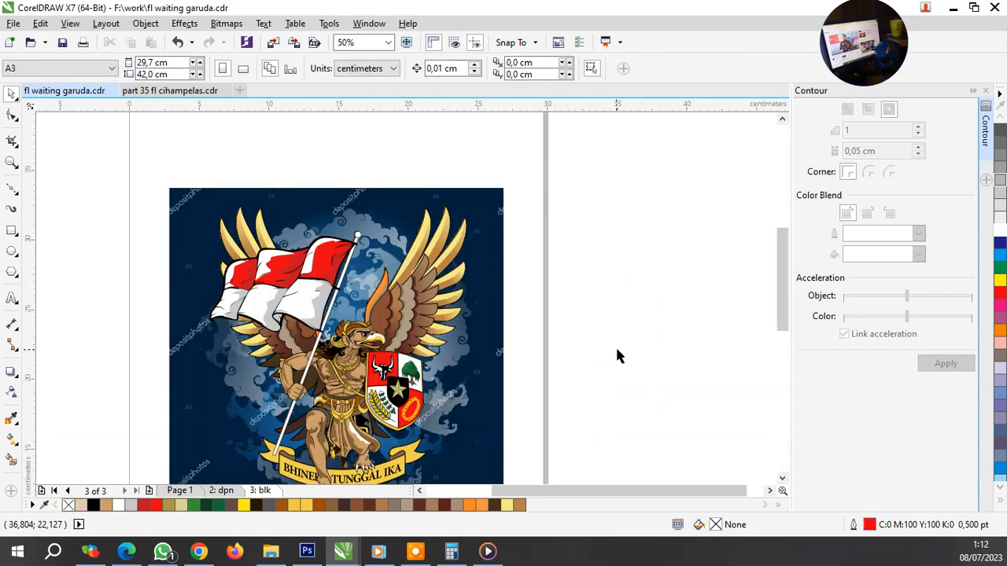
Step: Move the grouped garuda artwork clear of the reference picture to compare the two side by side, and undo the move
left_click(367, 350)
scroll(367, 350, "down", 1)
left_click_drag(370, 350, 525, 352)
left_click(446, 397)
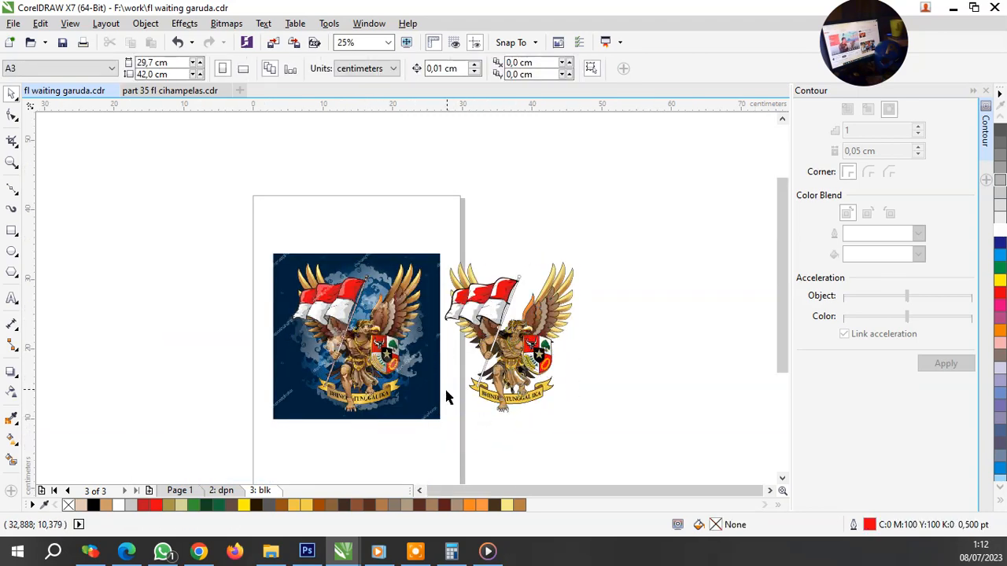
scroll(445, 397, "up", 1)
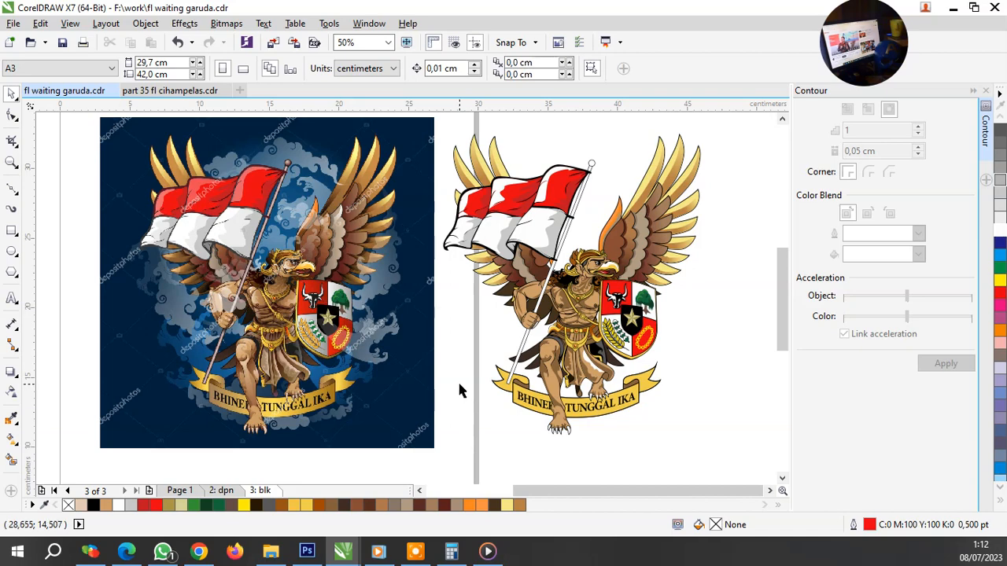
key("ctrl+z")
left_click(517, 320)
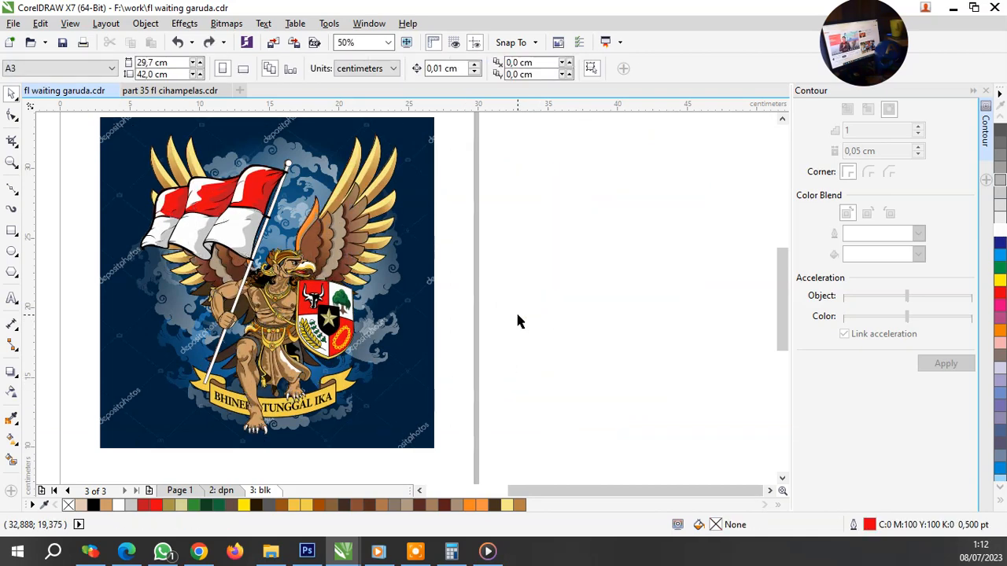
Step: Save the document and unlock the reference bitmap behind the garuda artwork
key("ctrl+s")
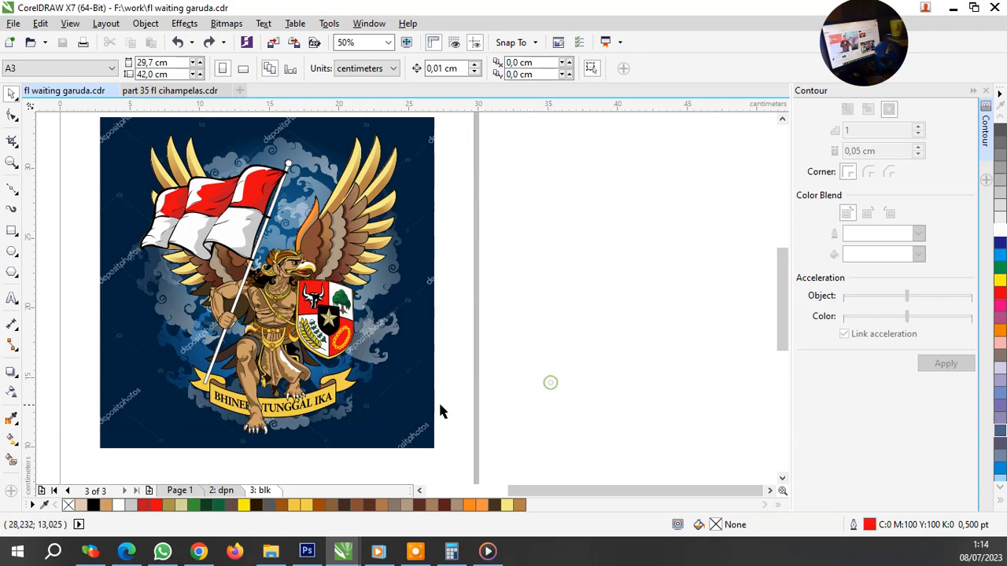
left_click_drag(409, 402, 401, 396)
right_click(403, 402)
left_click(449, 440)
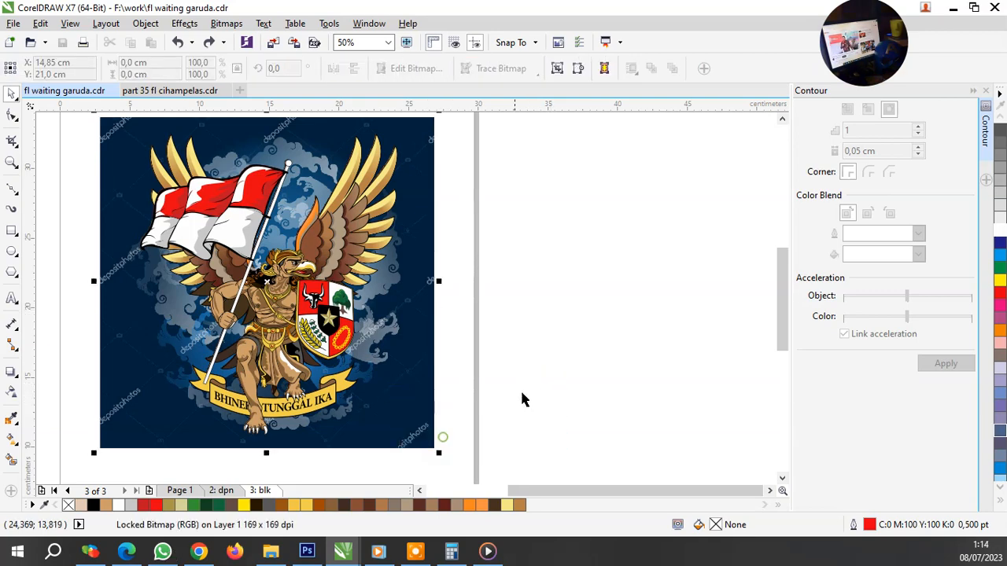
Step: Place a copy of the reference bitmap beside the original, about 25 cm to its right, and leave nothing selected
scroll(417, 413, "down", 3)
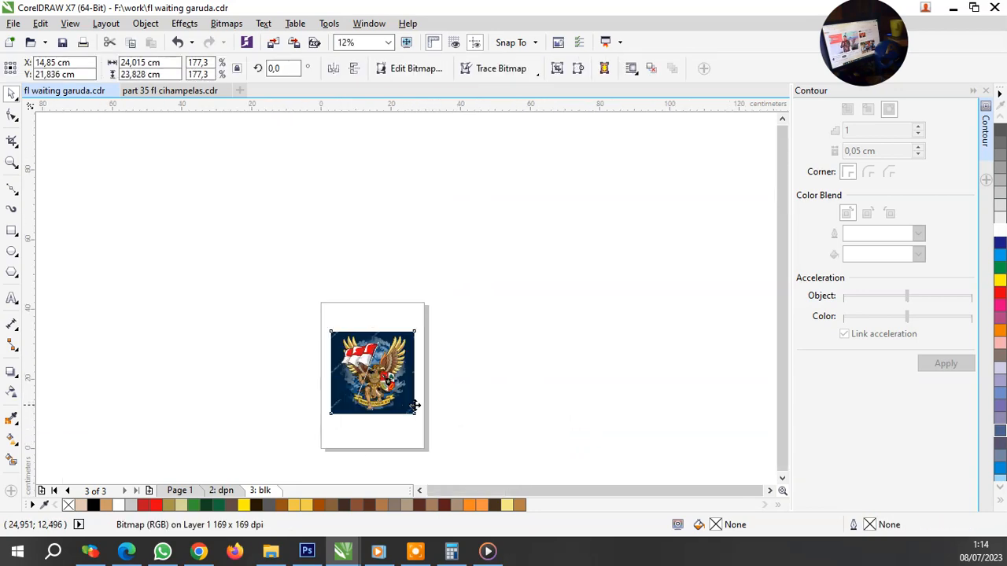
left_click_drag(415, 404, 495, 401)
right_click(496, 402)
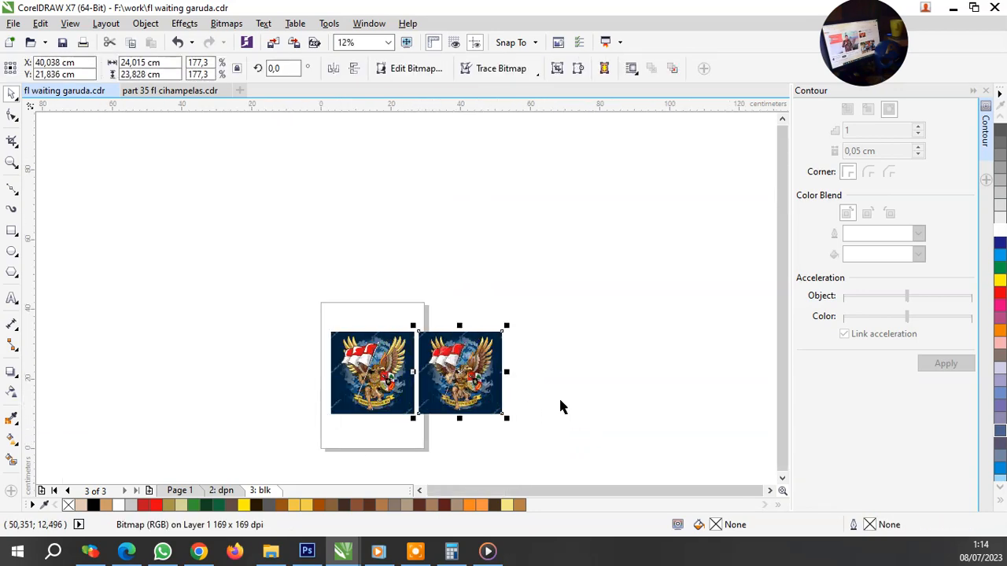
left_click(559, 399)
Step: Examine the shading and background clouds around the flag, wings, shield, legs and banner in the copied reference picture
scroll(461, 353, "up", 3)
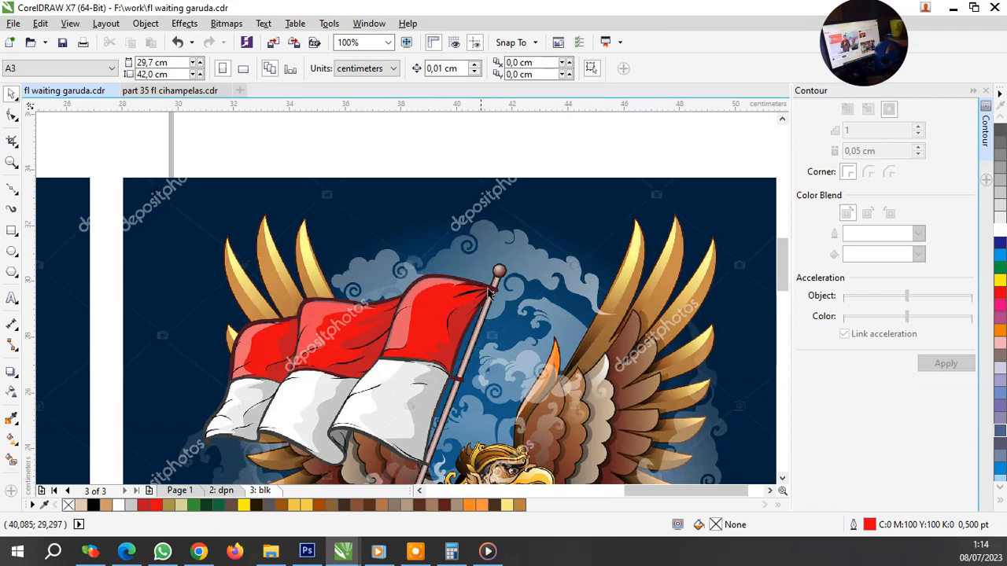
scroll(488, 295, "up", 1)
scroll(424, 277, "down", 2)
scroll(416, 318, "up", 2)
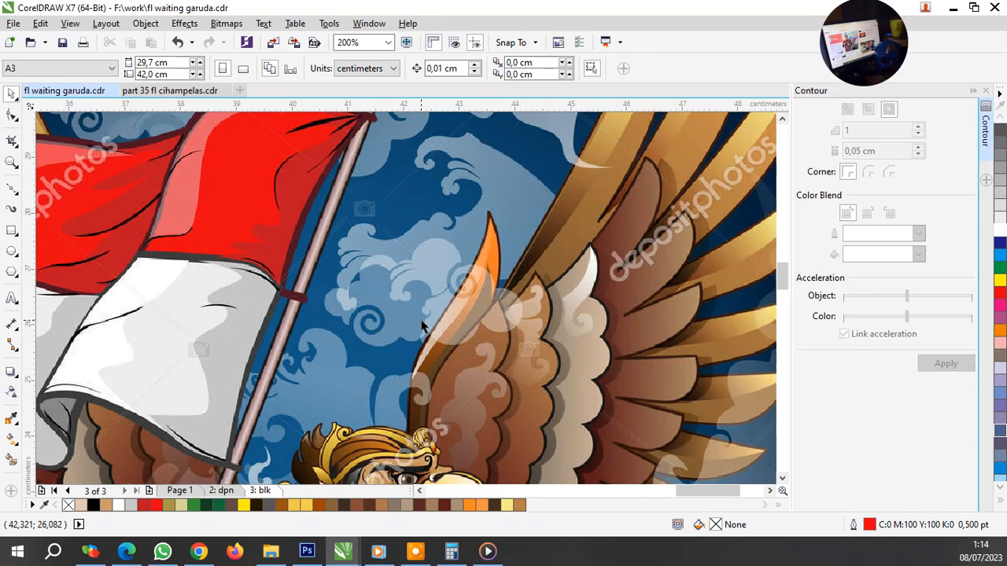
scroll(421, 315, "down", 2)
scroll(440, 399, "up", 2)
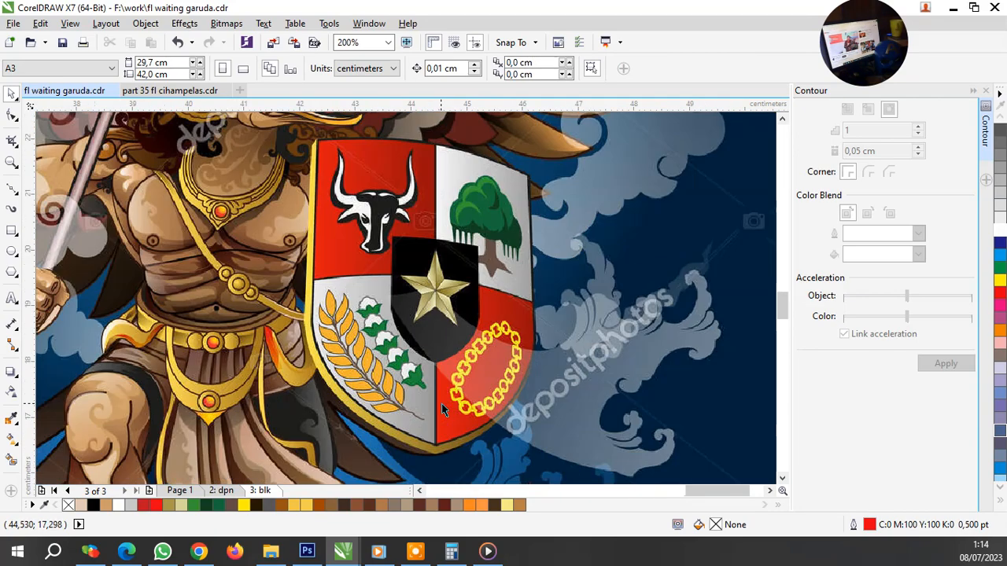
scroll(401, 309, "up", 1)
scroll(394, 307, "down", 2)
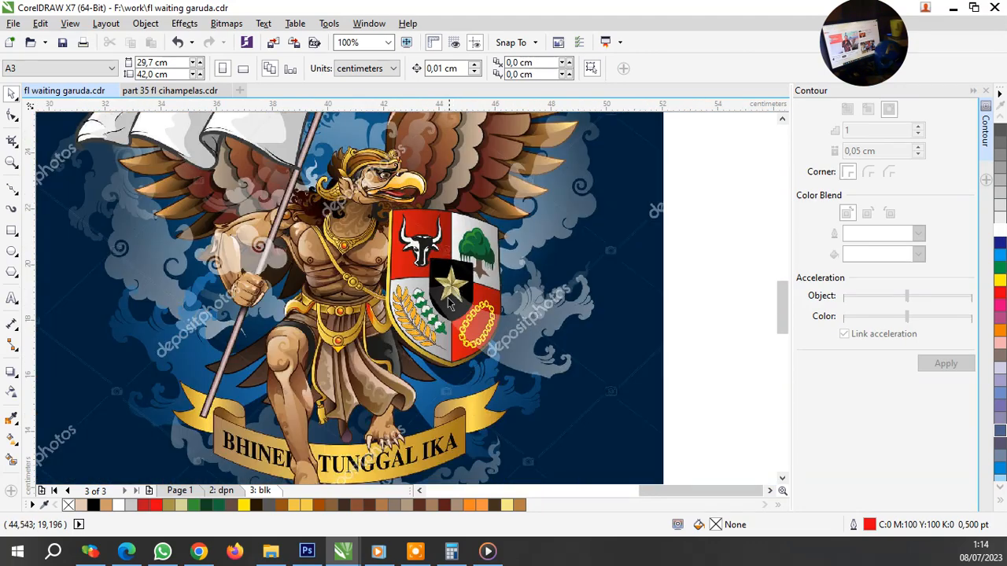
scroll(409, 387, "up", 1)
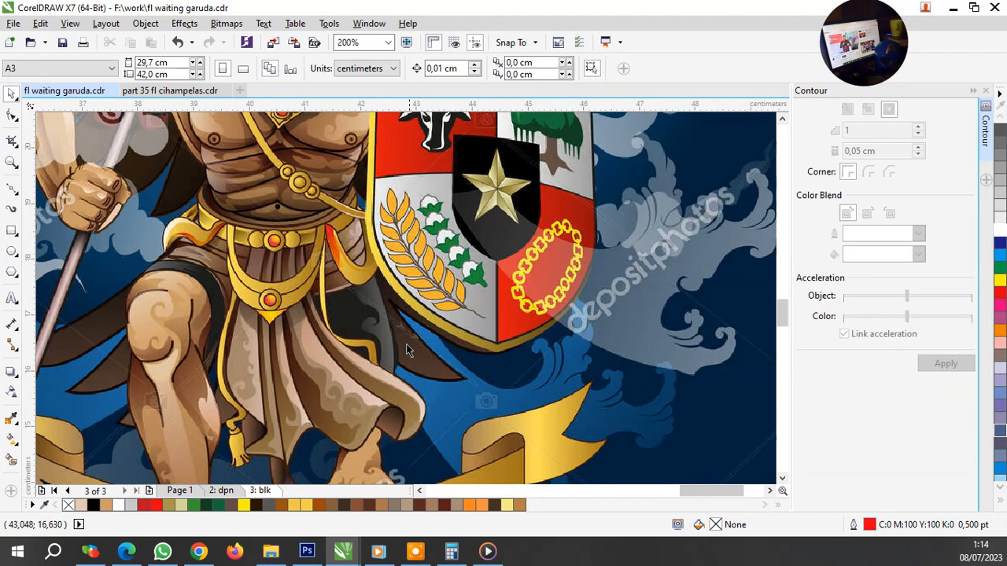
scroll(408, 349, "down", 1)
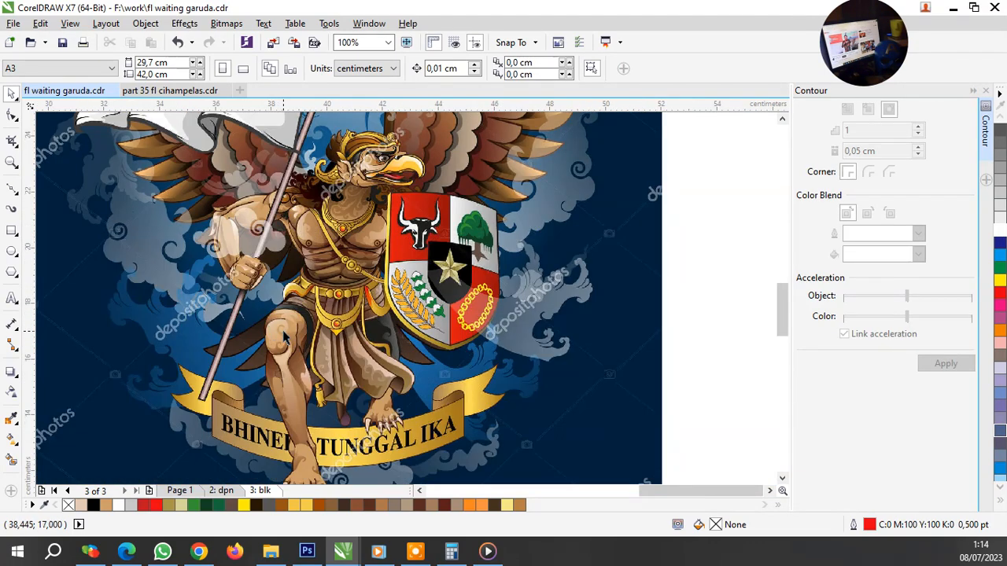
scroll(222, 280, "down", 1)
scroll(197, 250, "up", 2)
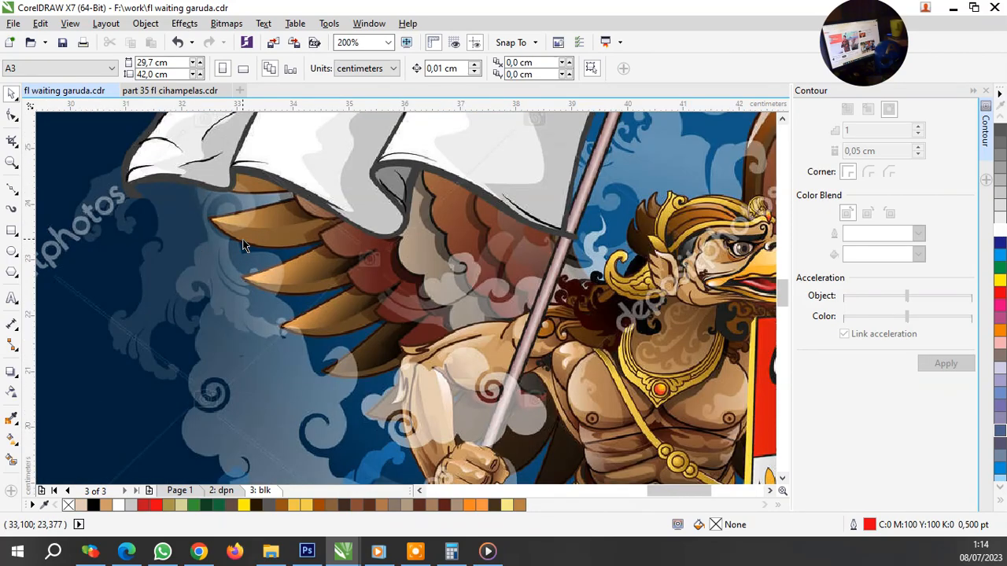
scroll(243, 247, "down", 1)
scroll(291, 334, "down", 1)
scroll(339, 440, "up", 2)
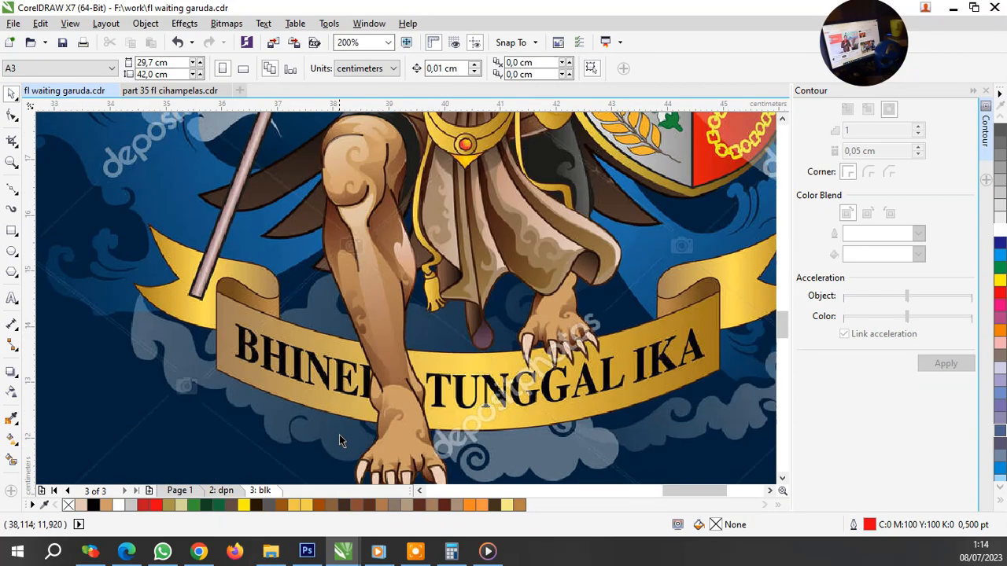
scroll(274, 381, "down", 2)
scroll(306, 394, "up", 3)
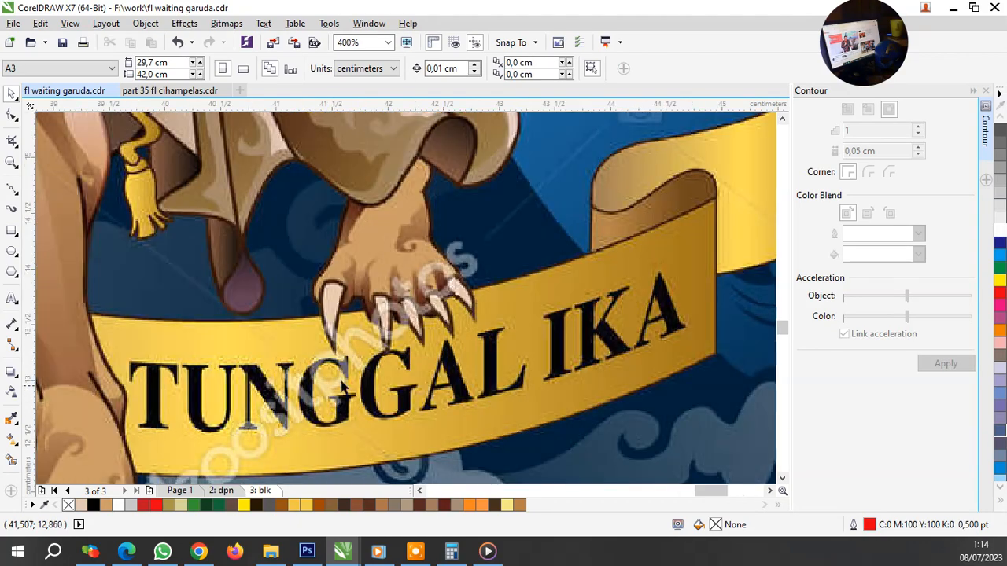
scroll(363, 391, "down", 1)
scroll(364, 383, "down", 1)
scroll(409, 259, "down", 1)
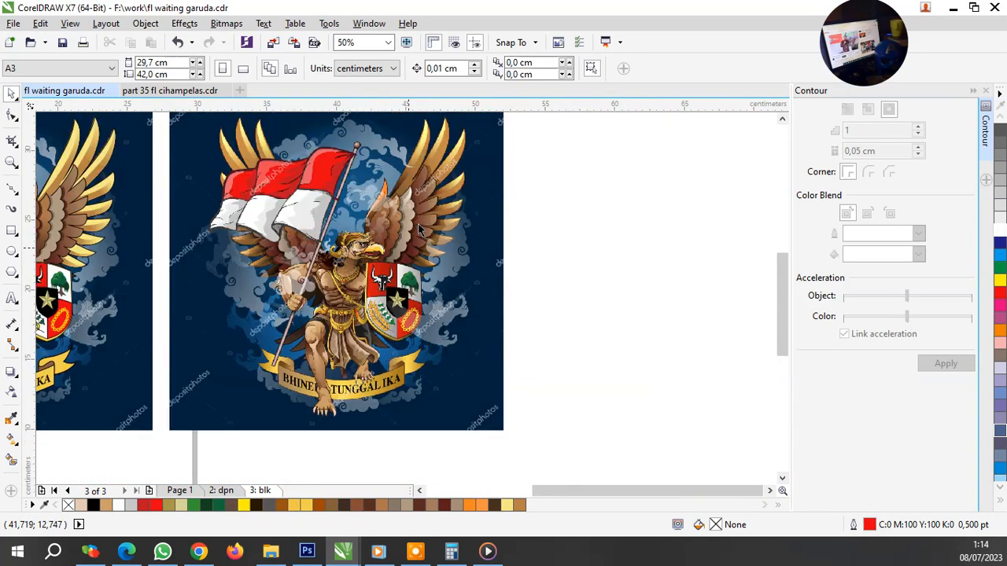
scroll(423, 230, "up", 1)
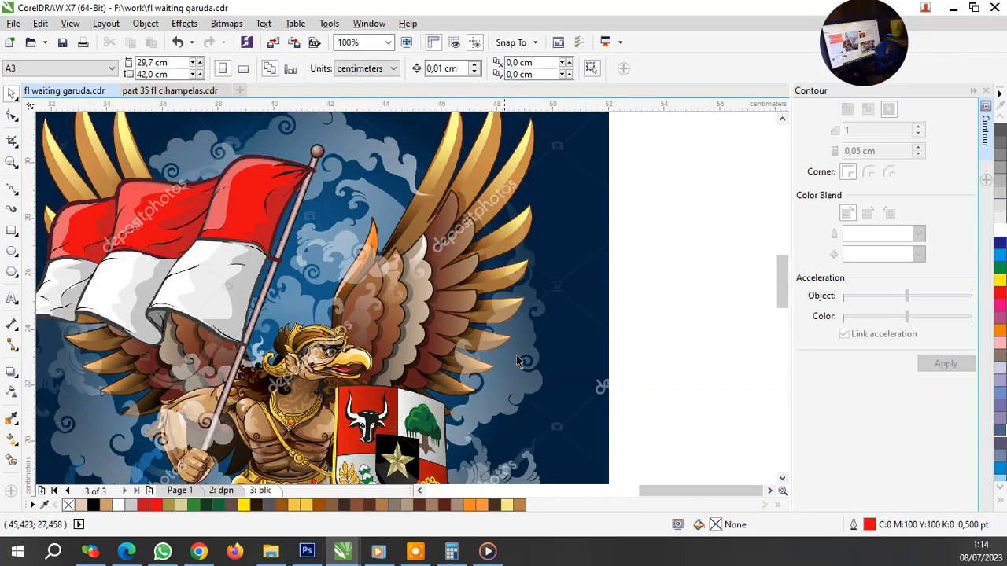
scroll(481, 445, "up", 1)
scroll(474, 428, "down", 1)
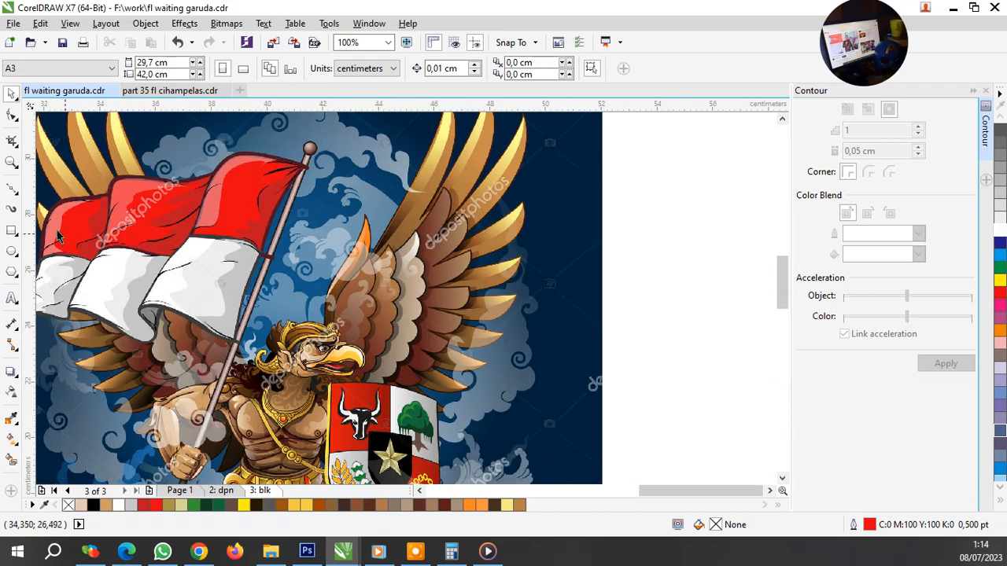
Step: Start outlining the smoke cloud beside the shield on the copied reference picture
key("F10")
scroll(417, 378, "down", 1)
scroll(409, 385, "up", 2)
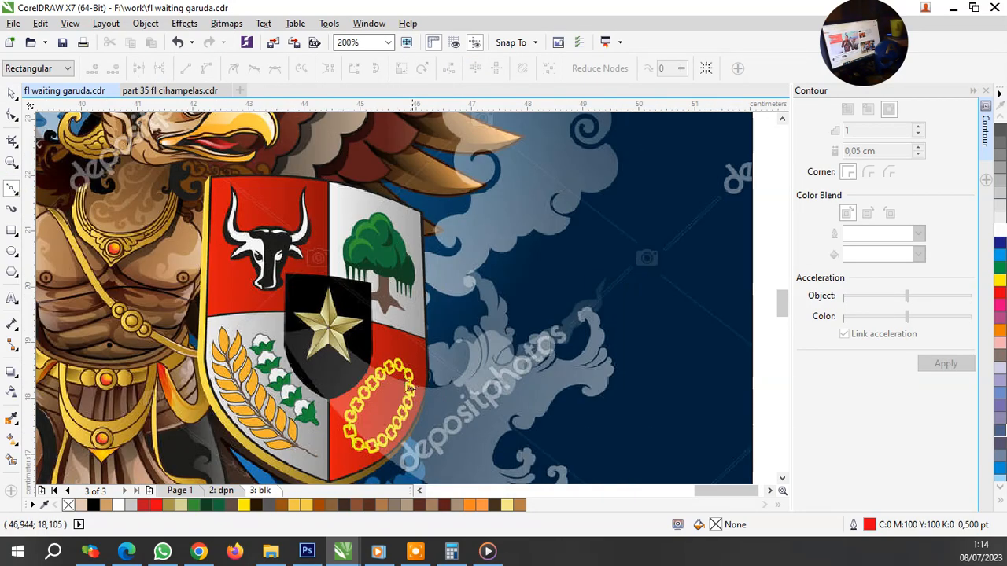
Step: Start a Bezier curve at the shield's gold star and run it beneath the chain emblem into the pale cloud beside the shield
scroll(354, 258, "up", 2)
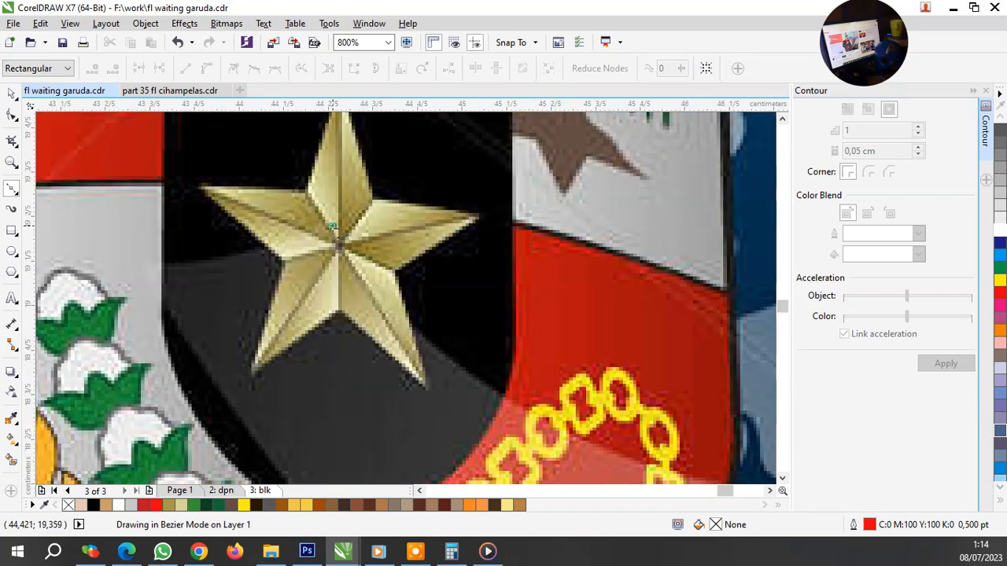
scroll(346, 338, "down", 1)
scroll(486, 381, "up", 1)
left_click_drag(454, 364, 629, 425)
scroll(629, 422, "down", 1)
scroll(659, 338, "up", 1)
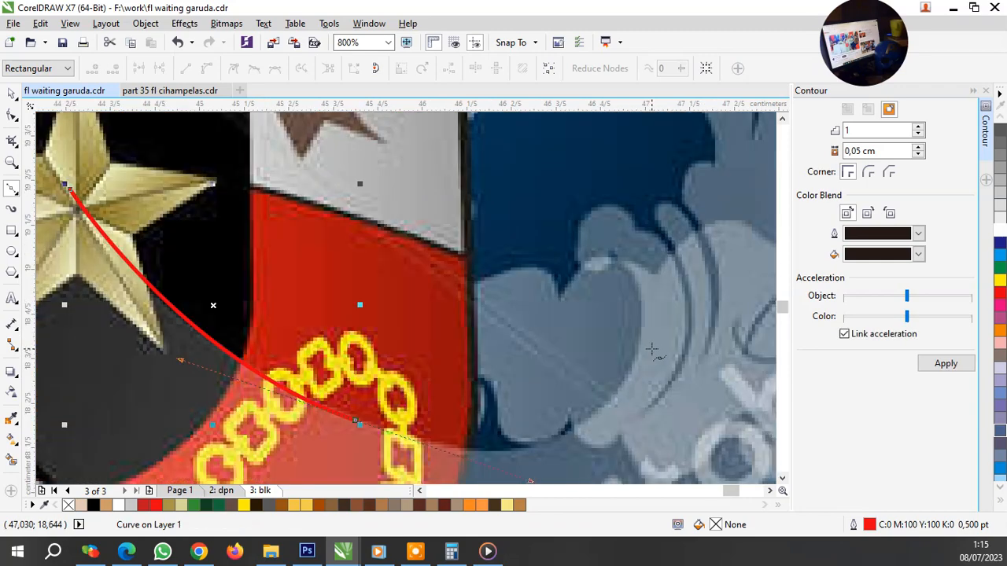
scroll(582, 329, "down", 1)
scroll(622, 342, "up", 1)
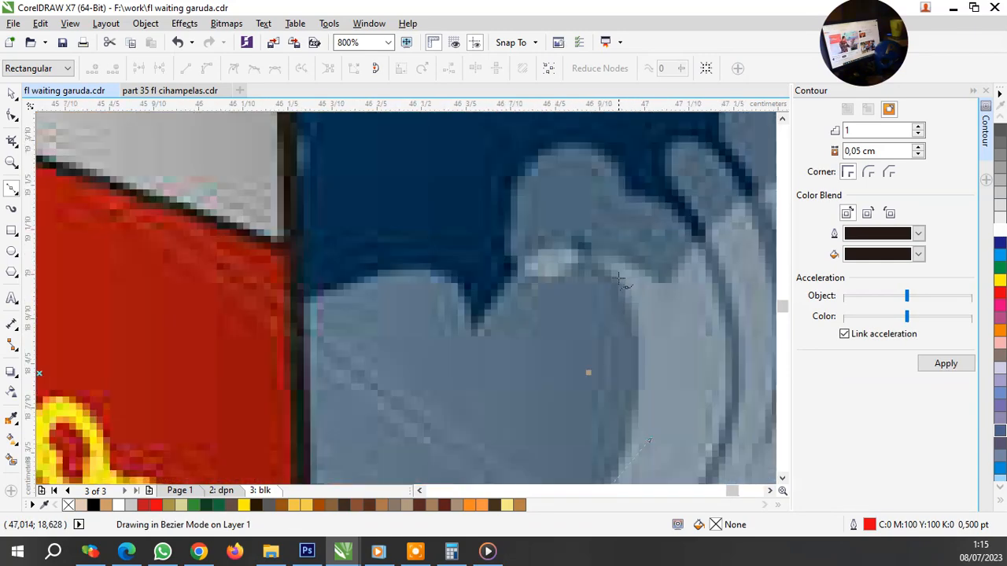
Step: Trace the inner edge of the first cloud frond and around its rounded curled head to the notch
scroll(626, 275, "up", 1)
left_click_drag(580, 249, 497, 192)
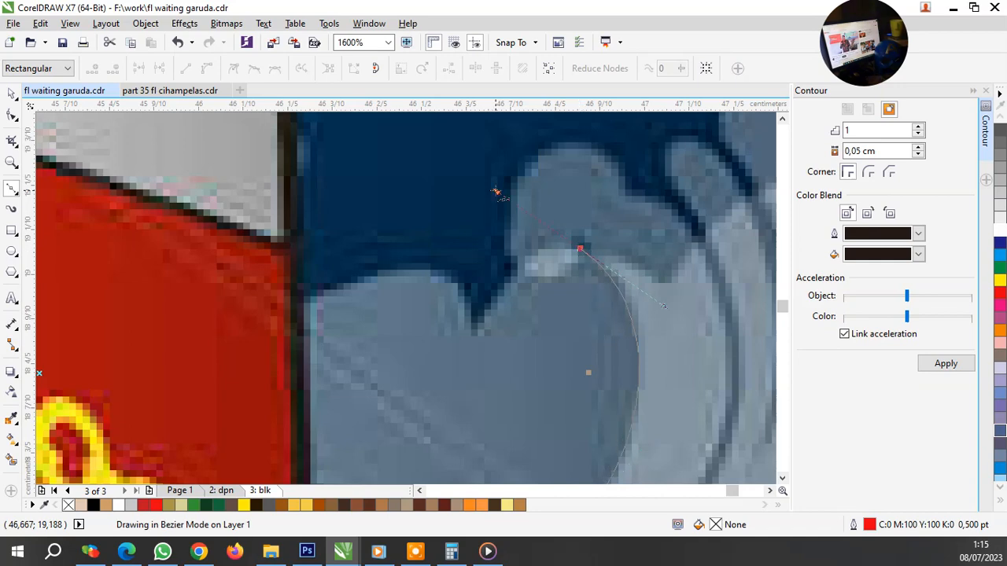
left_click_drag(565, 274, 575, 293)
left_click_drag(509, 254, 493, 217)
scroll(611, 146, "up", 1)
left_click_drag(540, 153, 629, 147)
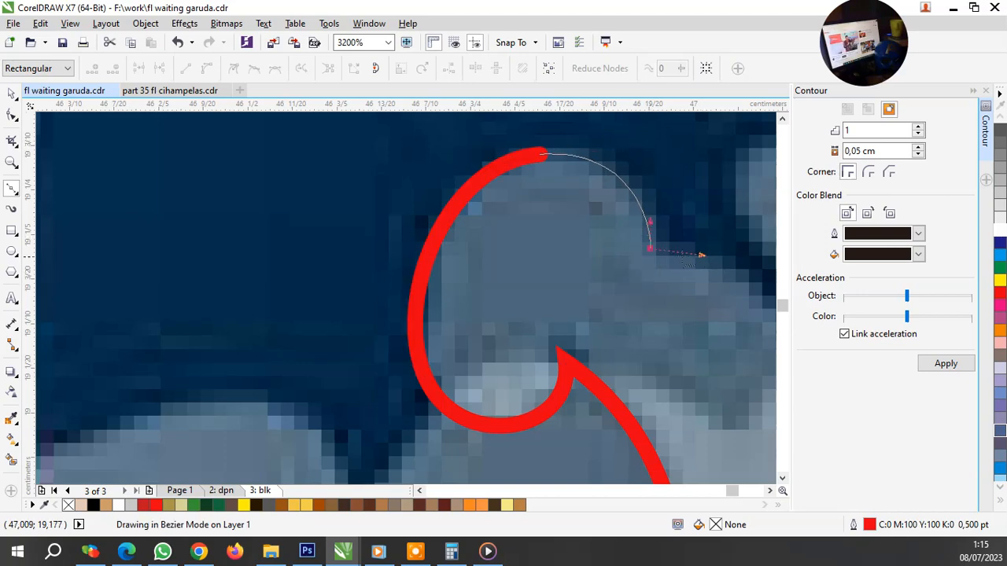
Step: Continue the curve from the notch down the outer edge of the first cloud frond to its lower point
scroll(652, 247, "down", 2)
scroll(646, 314, "up", 1)
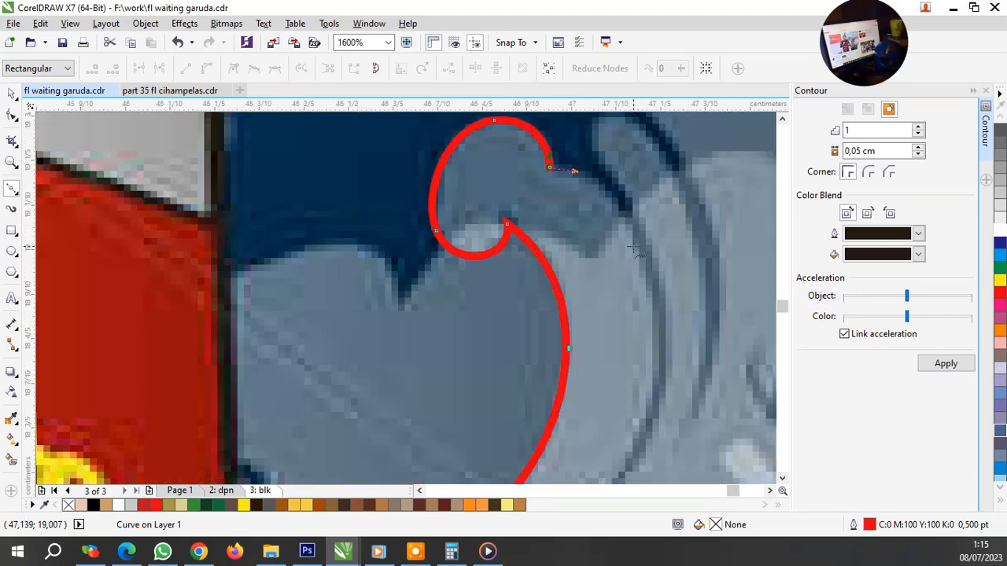
left_click_drag(635, 246, 668, 302)
scroll(669, 303, "down", 2)
scroll(626, 408, "up", 2)
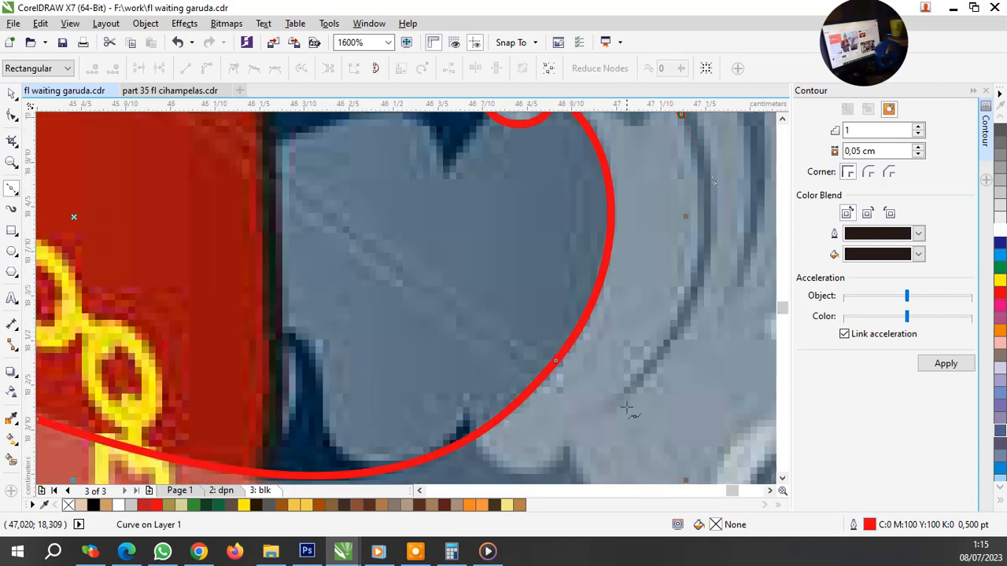
left_click_drag(623, 395, 544, 443)
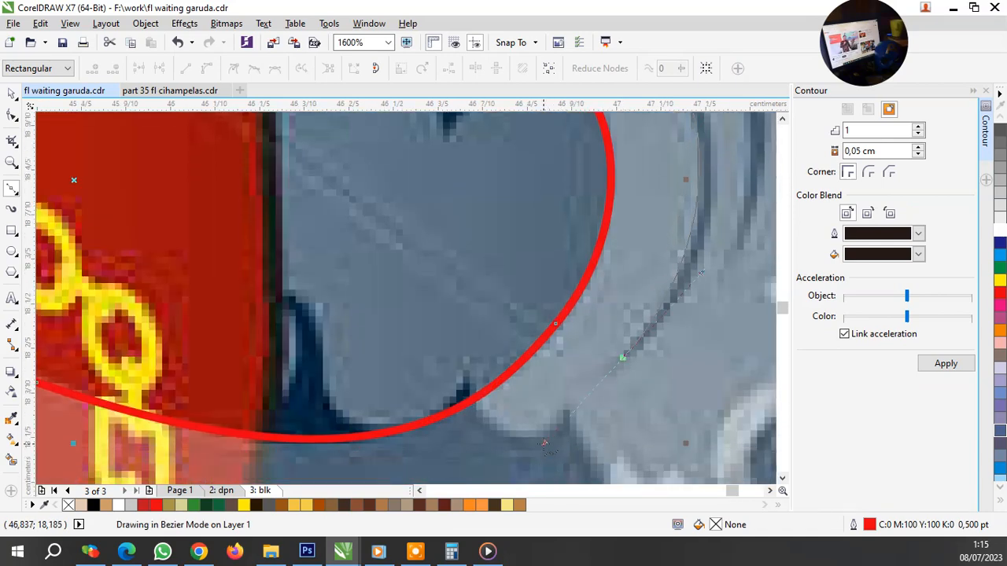
Step: Trace up the inner edge of the narrow second cloud frond and around its rounded tip
left_click_drag(655, 346, 704, 180)
scroll(704, 181, "down", 1)
scroll(715, 281, "up", 1)
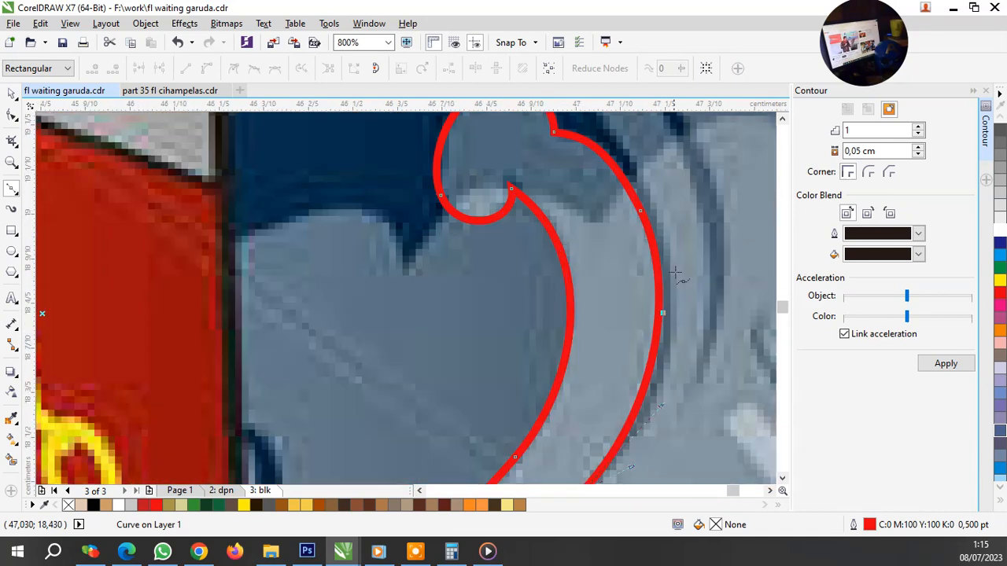
left_click_drag(674, 275, 672, 185)
scroll(670, 280, "down", 1)
scroll(645, 201, "up", 2)
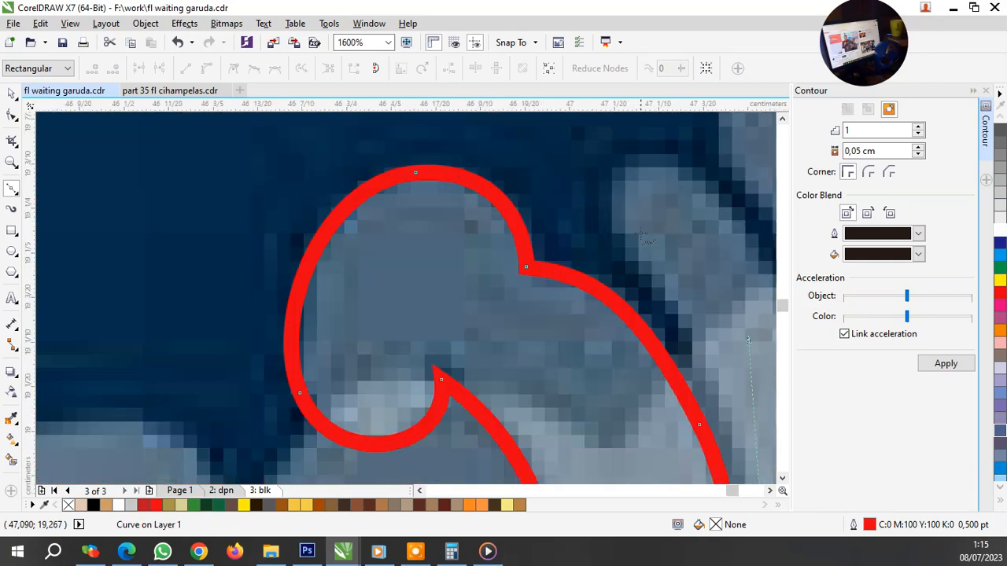
left_click_drag(614, 234, 595, 213)
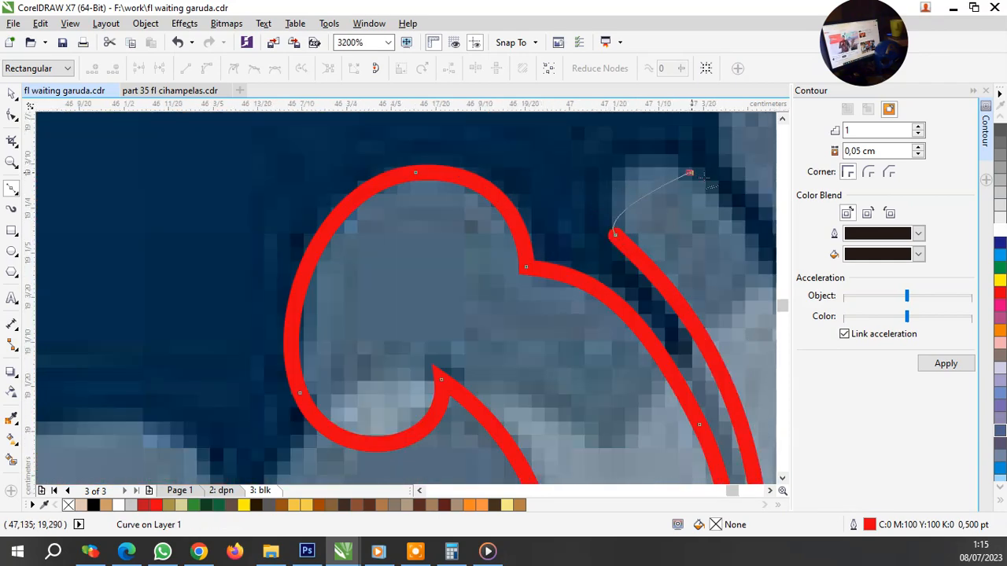
left_click_drag(688, 172, 749, 211)
Step: Trace the narrow frond's outer edge down to its lower point, and back up along the adjoining tall cloud frond
scroll(684, 303, "down", 2)
scroll(684, 306, "up", 1)
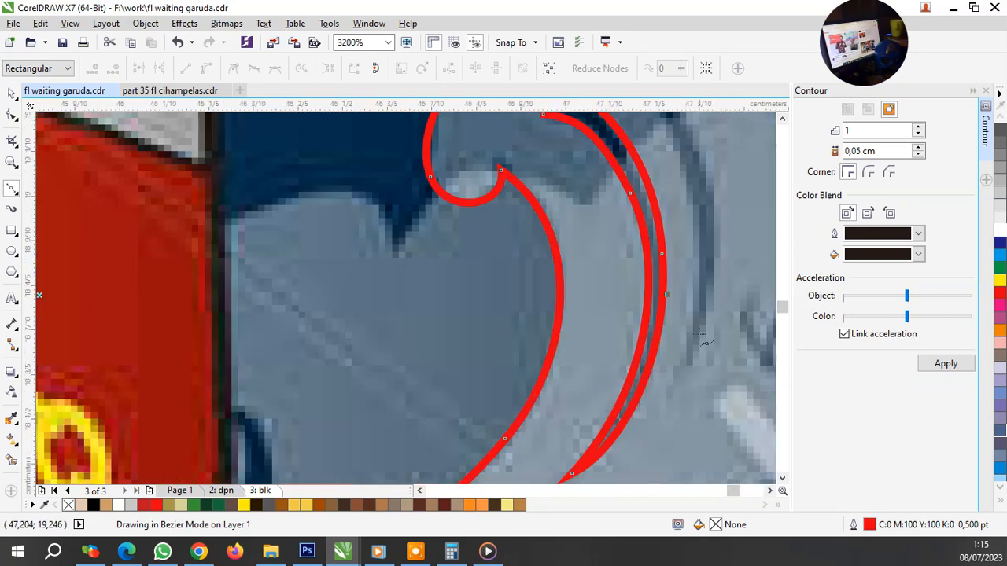
left_click_drag(686, 348, 645, 470)
scroll(665, 338, "down", 2)
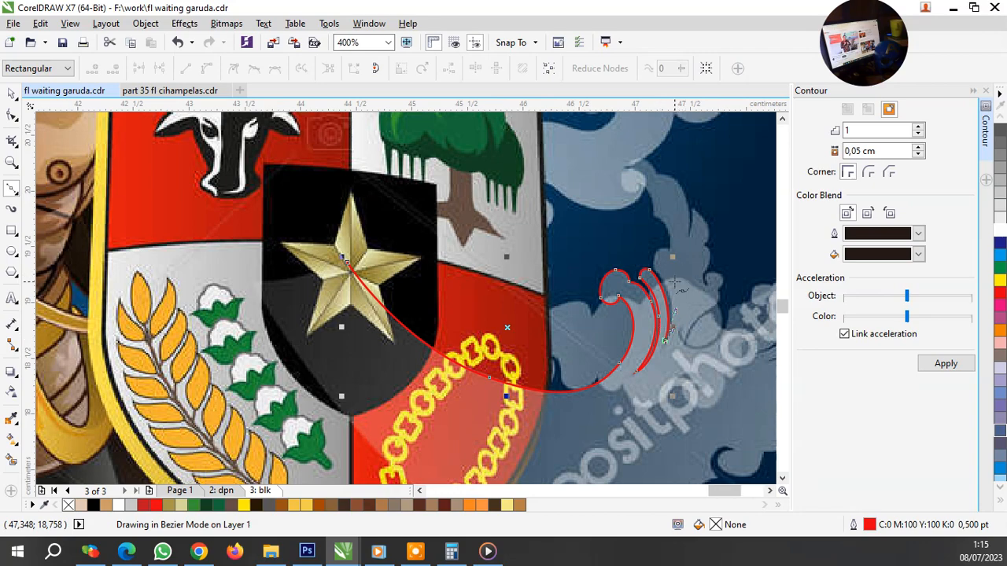
scroll(666, 338, "up", 3)
scroll(619, 351, "down", 1)
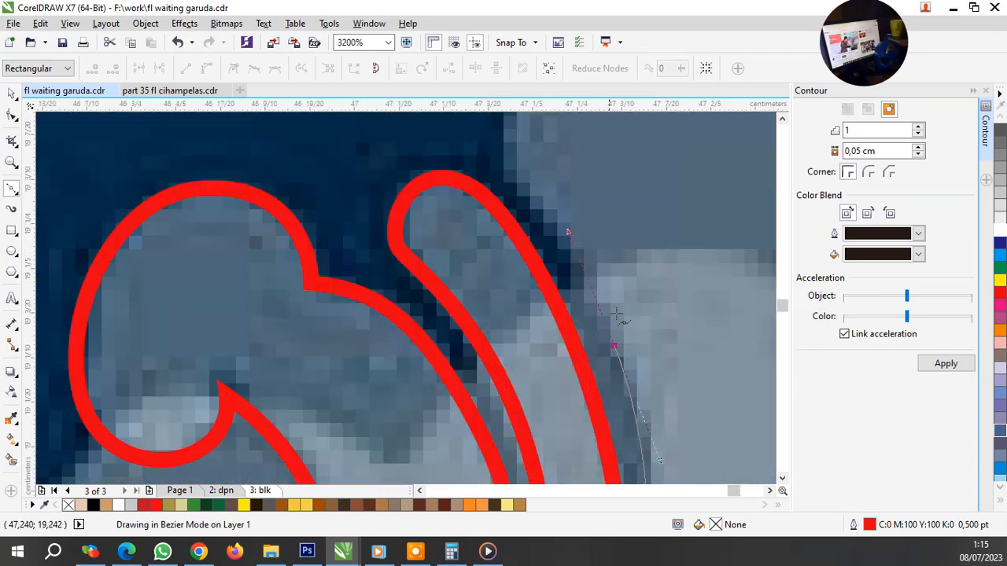
scroll(611, 343, "down", 2)
scroll(651, 414, "up", 1)
scroll(652, 415, "up", 1)
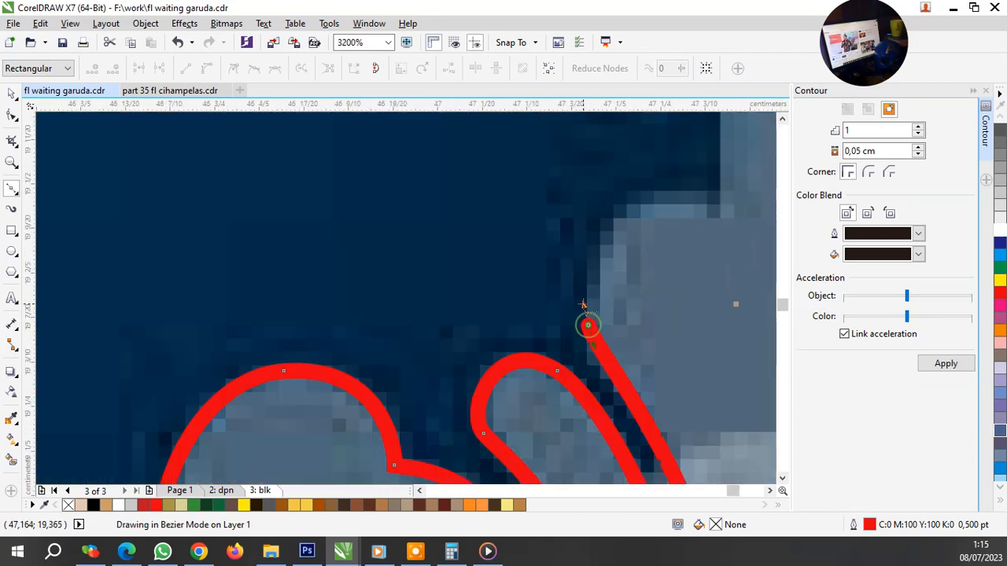
Step: Trace the rounded bump and the concave arc above it on the inner edge of the tall cloud frond
scroll(587, 325, "up", 1)
left_click_drag(645, 258, 700, 279)
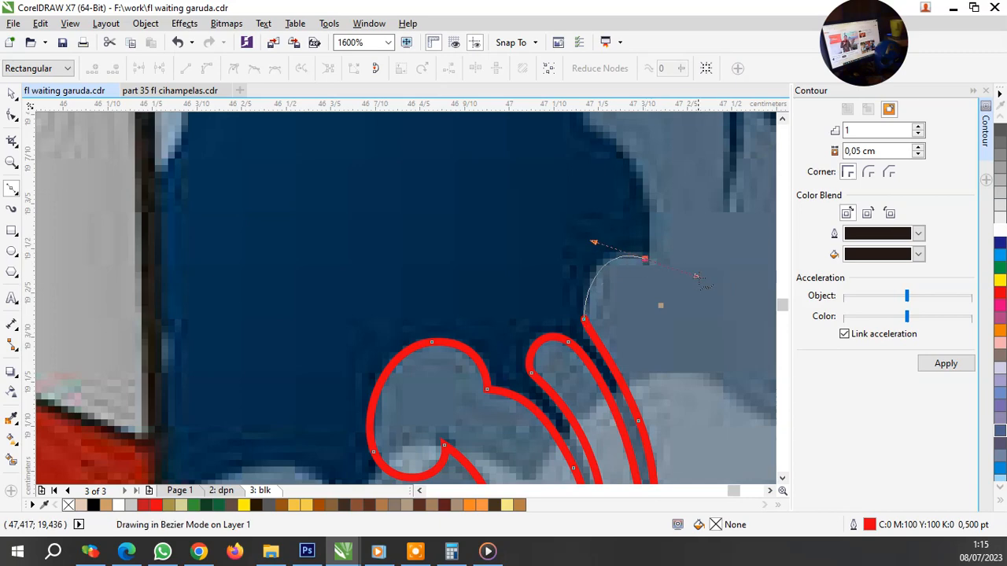
scroll(557, 315, "down", 2)
scroll(566, 299, "up", 1)
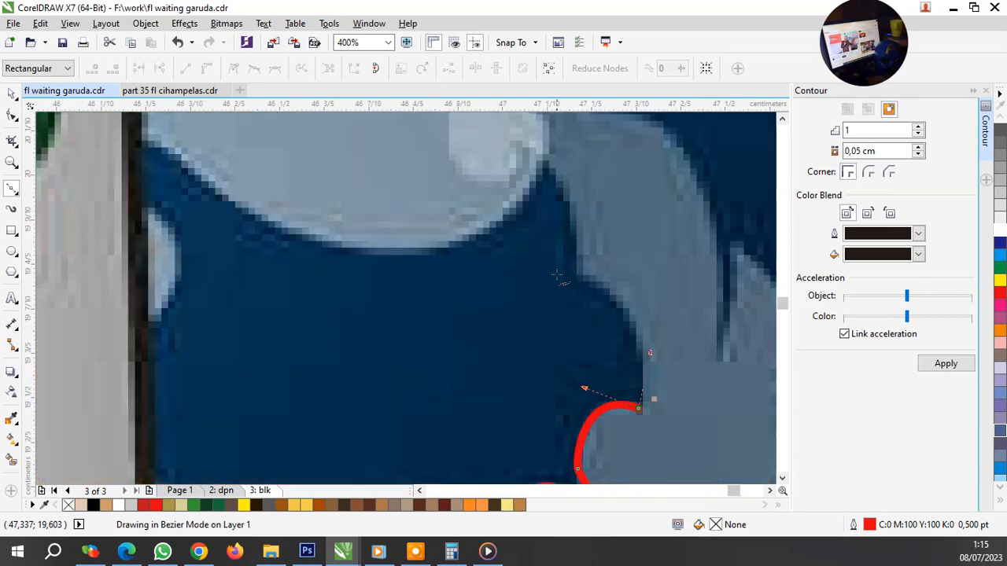
scroll(567, 299, "up", 1)
left_click_drag(574, 278, 527, 272)
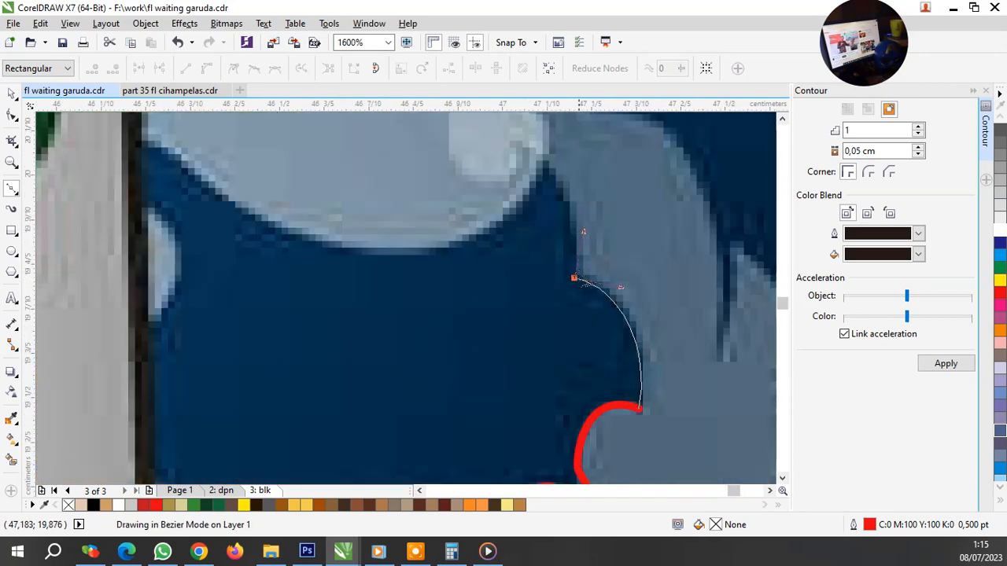
Step: Trace the upper inner edge of the tall cloud frond and the spiral curl at its head
scroll(559, 228, "down", 2)
scroll(553, 221, "up", 2)
left_click_drag(544, 214, 495, 196)
left_click_drag(506, 255, 472, 255)
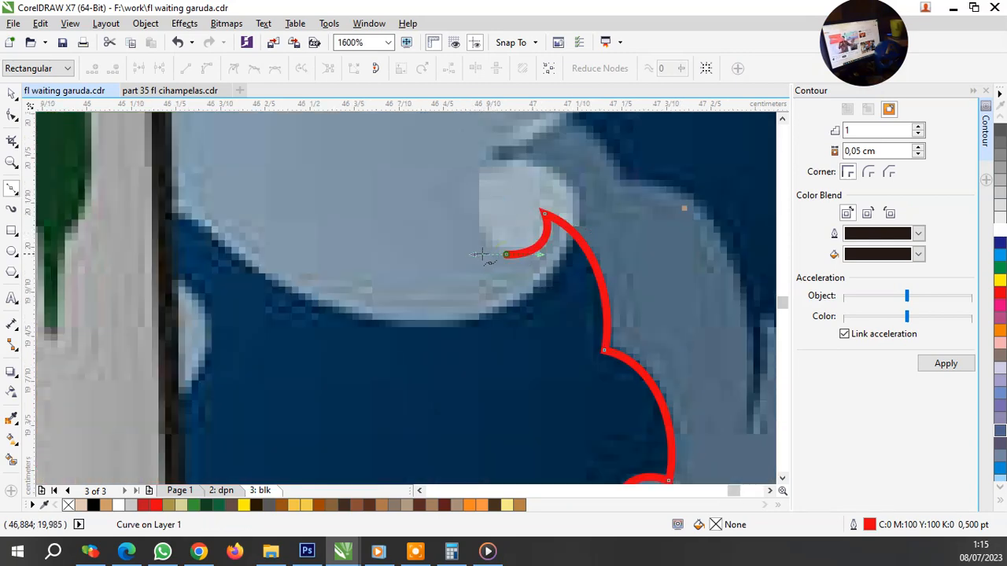
scroll(496, 236, "down", 2)
scroll(489, 212, "up", 2)
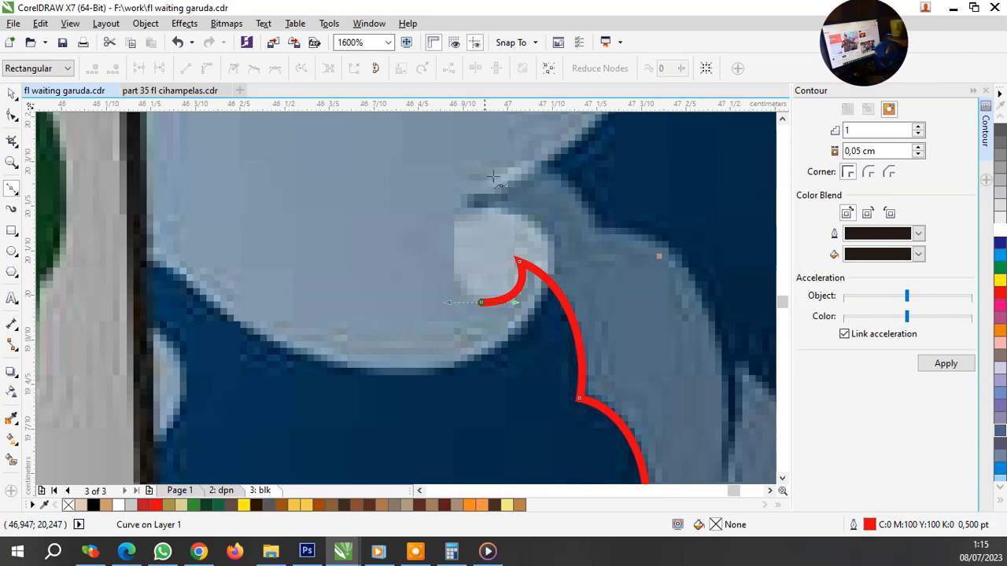
left_click_drag(484, 182, 594, 273)
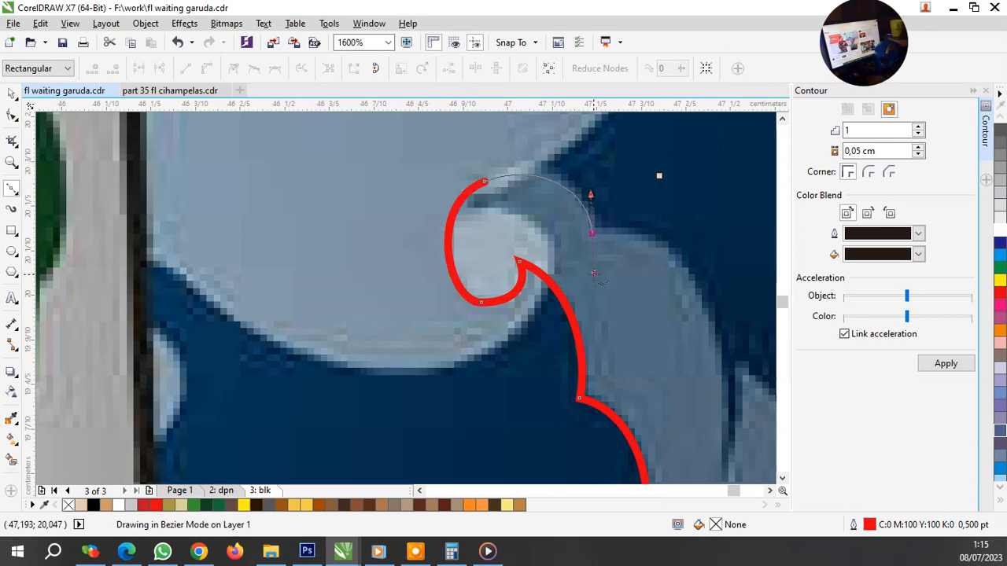
Step: Trace from the curled head down the outer edge of the tall cloud frond into the narrow slit
left_click_drag(662, 233, 663, 232)
scroll(663, 233, "down", 3)
scroll(588, 273, "up", 5)
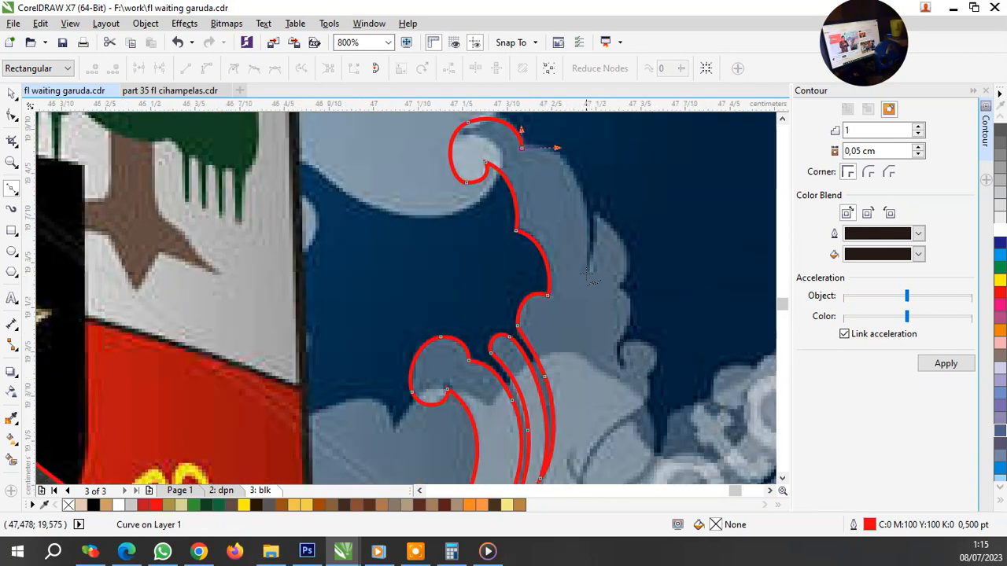
left_click_drag(560, 476, 572, 458)
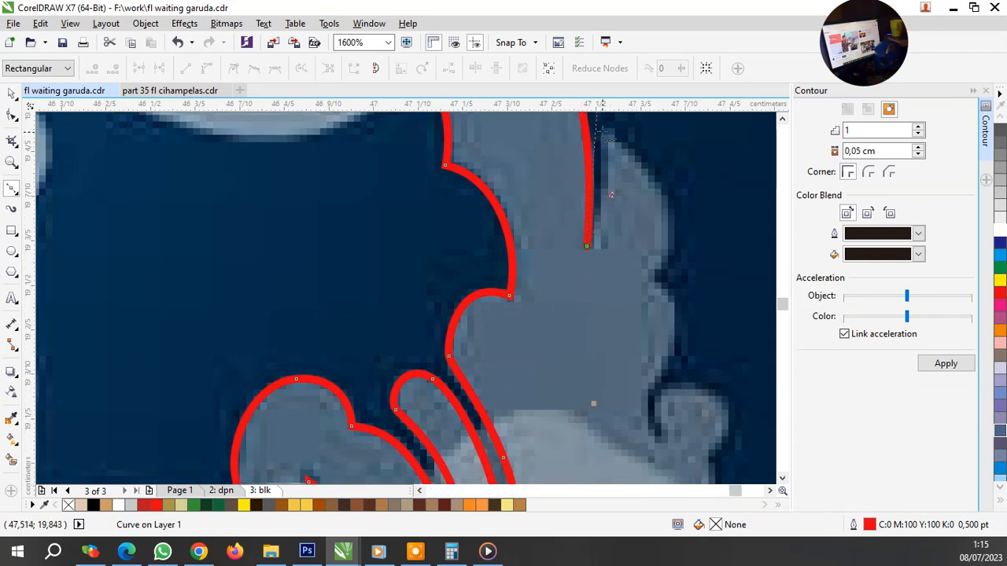
Step: Trace out of the slit and around the two rounded lobes on the tall frond's outer side
left_click_drag(603, 131, 657, 166)
left_click_drag(651, 279, 607, 336)
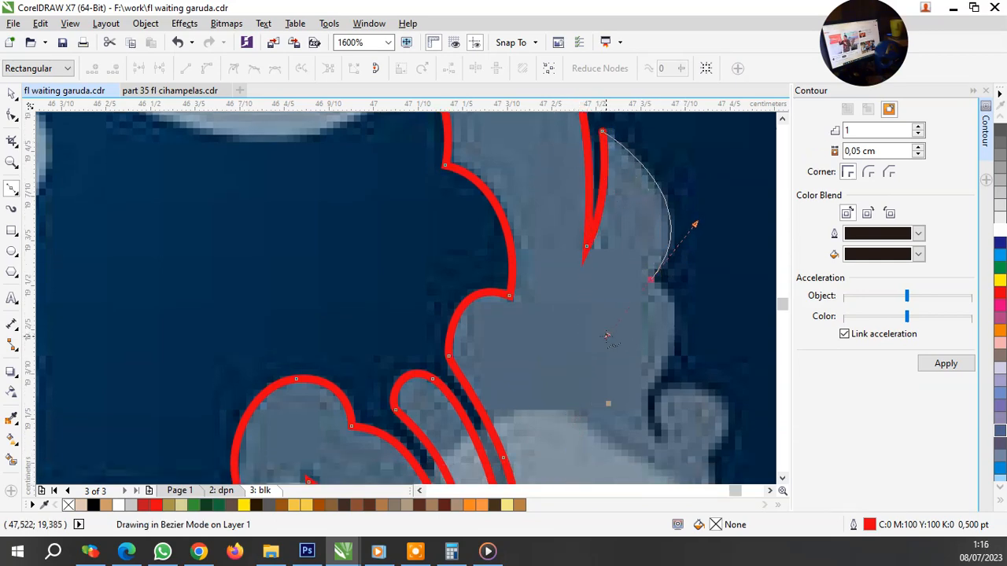
scroll(683, 314, "down", 2)
scroll(634, 236, "up", 3)
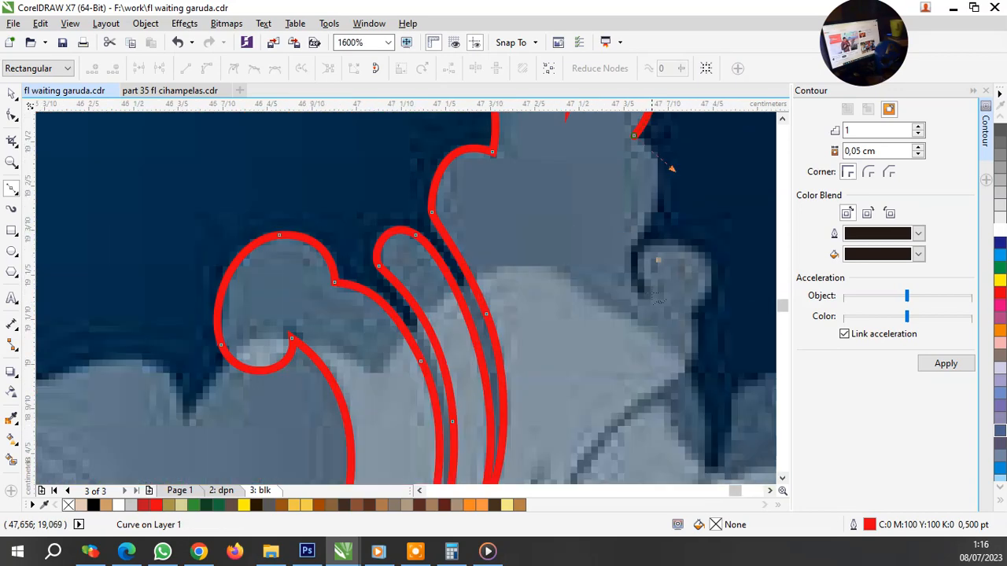
left_click(627, 212)
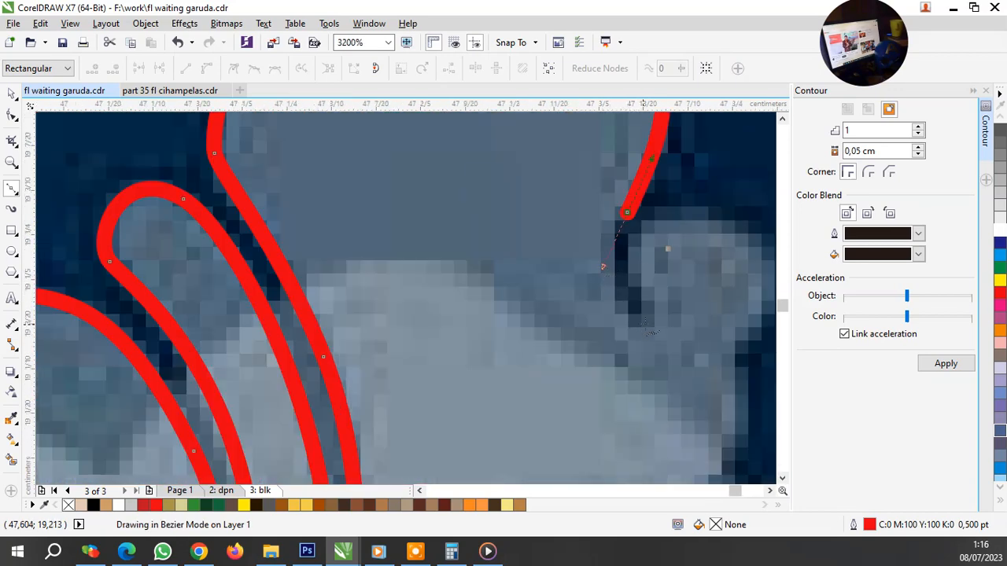
Step: Trace the small curl below the lobes, from its inner hook around its rounded outer edge
mouse_move(645, 319)
left_mouse_down()
mouse_move(657, 319)
mouse_move(644, 312)
left_mouse_up()
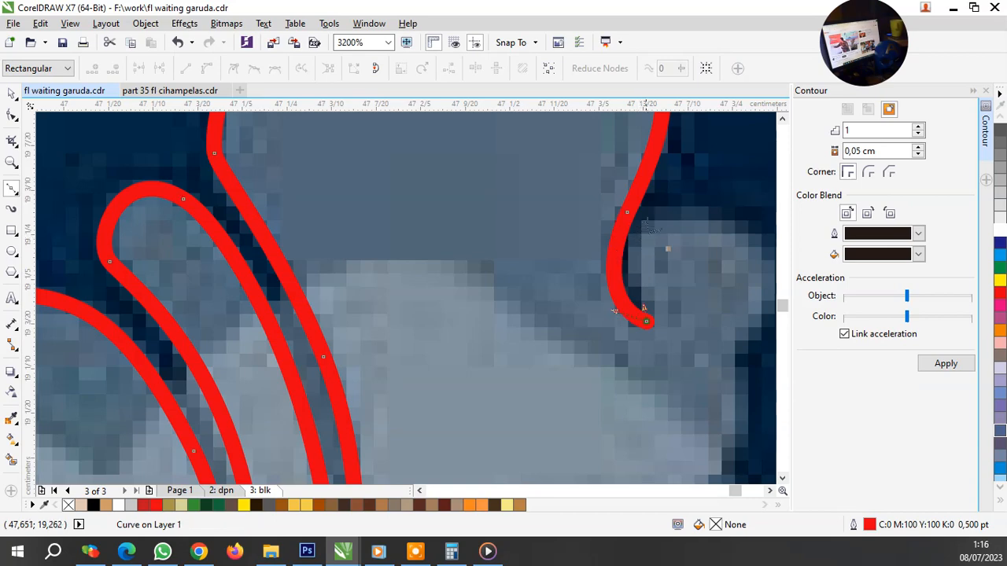
scroll(660, 206, "down", 1)
scroll(716, 251, "up", 1)
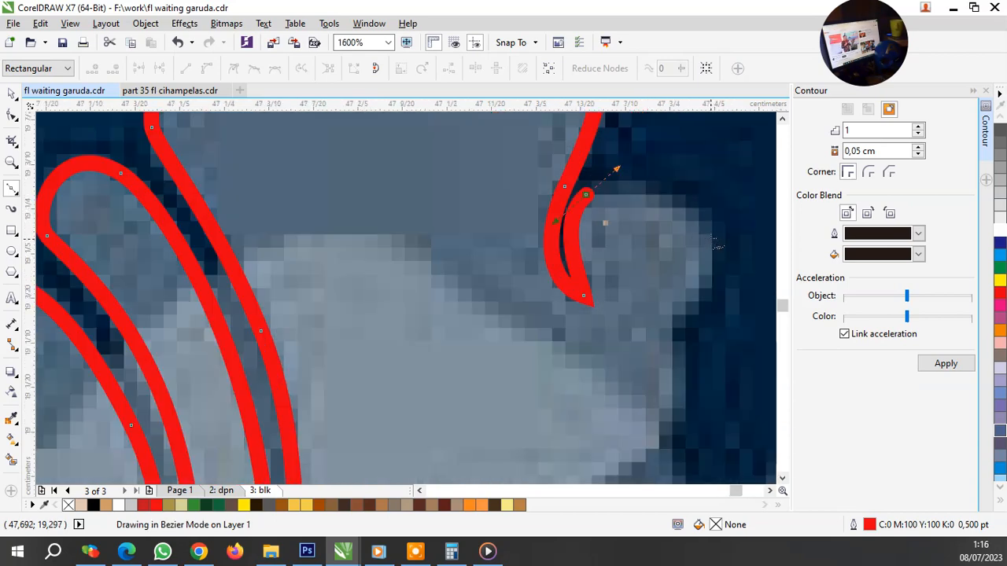
left_click_drag(713, 236, 731, 292)
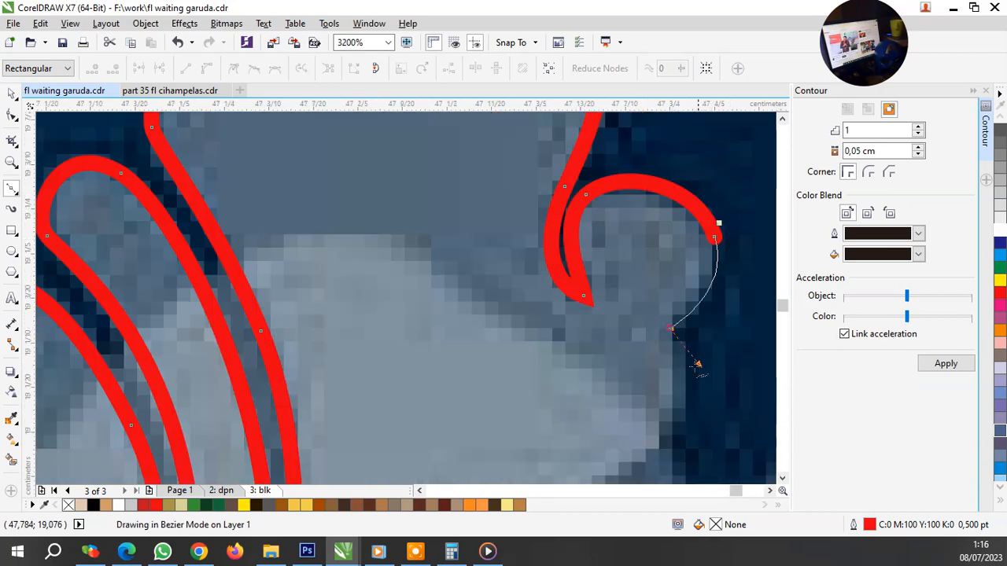
Step: Examine the traced outline against the remaining untraced cloud swirls beside the shield and the whole artwork
scroll(640, 270, "down", 2)
scroll(629, 283, "up", 1)
scroll(596, 278, "down", 3)
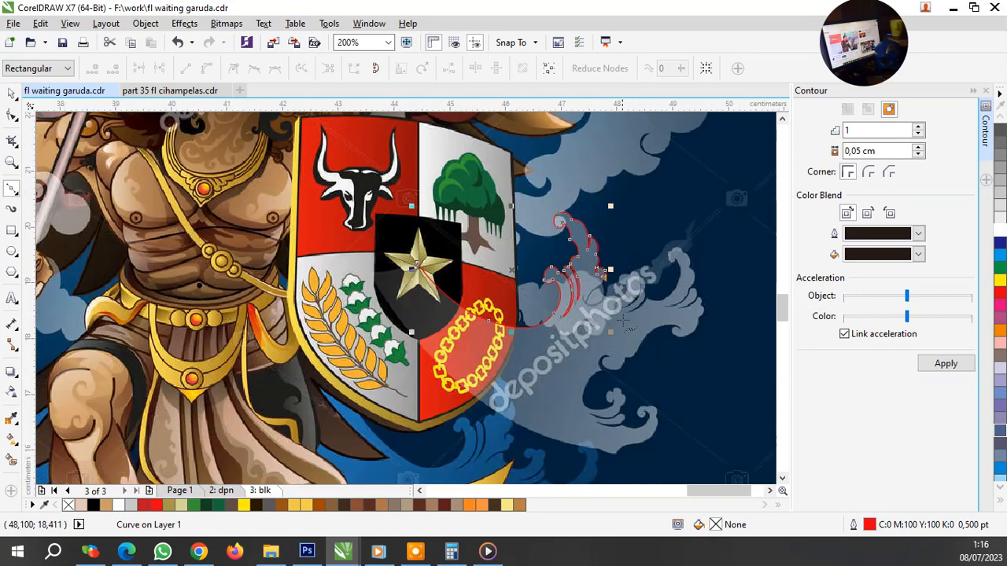
scroll(601, 287, "up", 2)
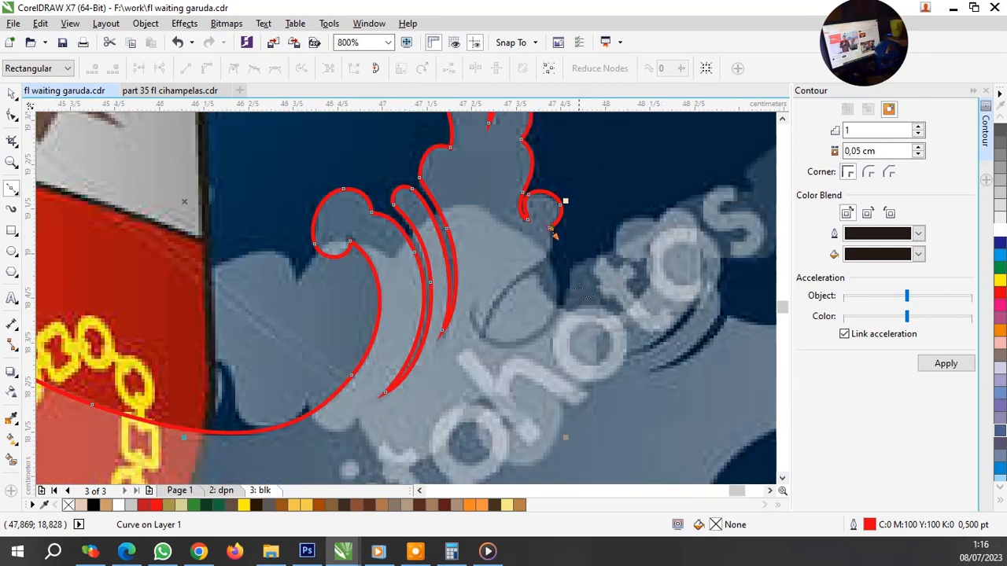
scroll(584, 297, "down", 1)
scroll(585, 295, "up", 1)
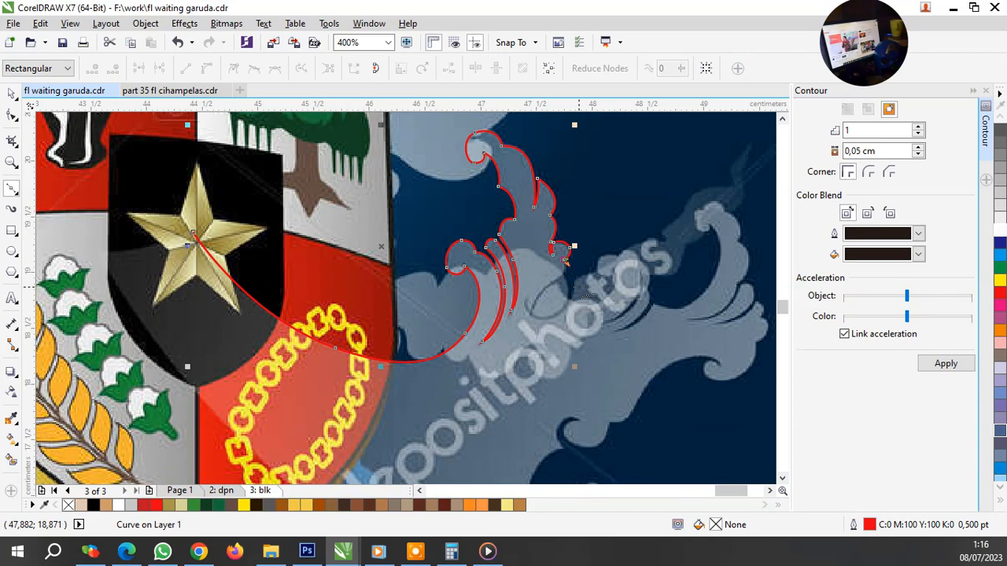
scroll(586, 296, "down", 1)
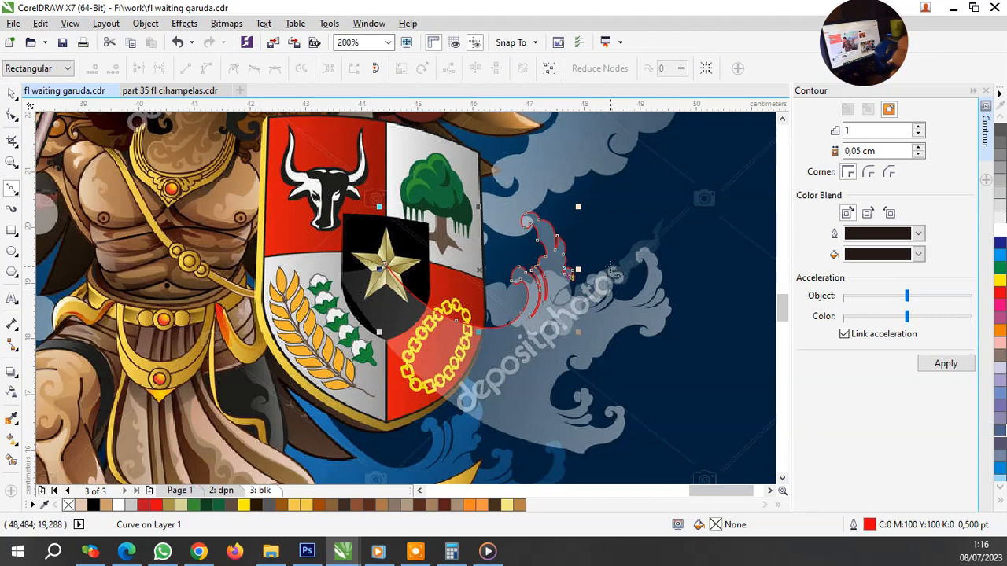
scroll(594, 283, "down", 1)
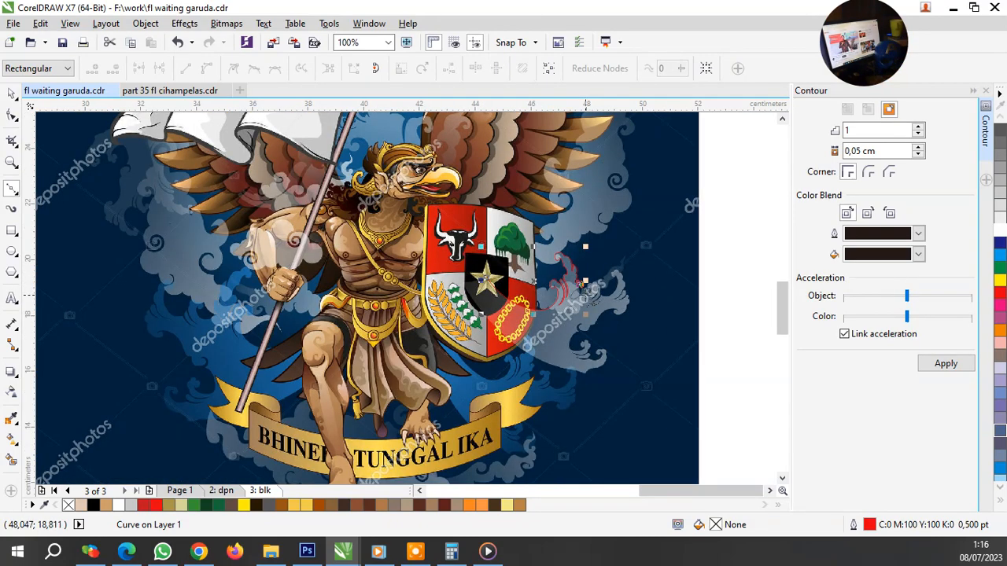
scroll(580, 364, "up", 1)
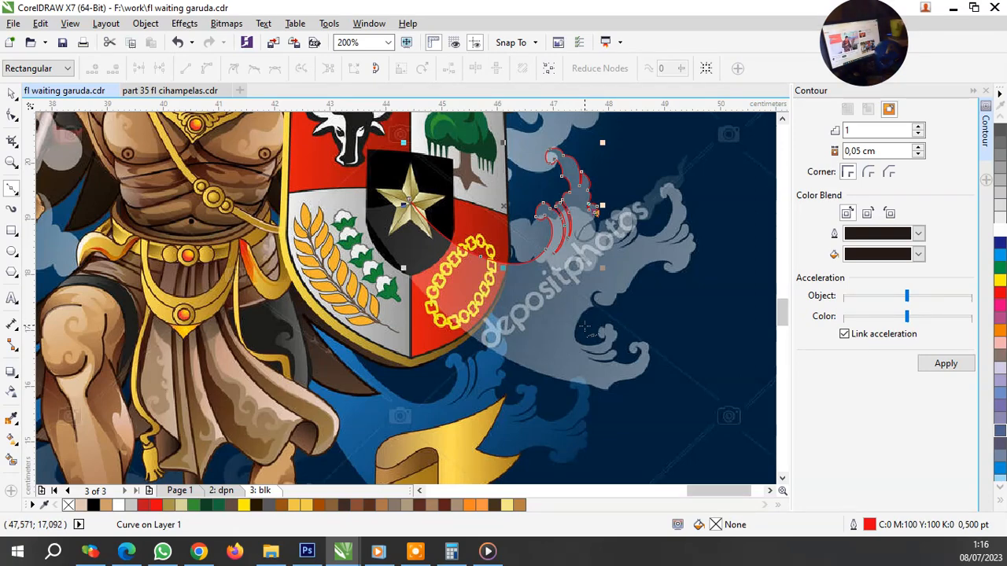
Step: Examine the watermark-covered area beyond the traced small curl and how the cloud edge continues toward the outer frond
scroll(556, 241, "up", 1)
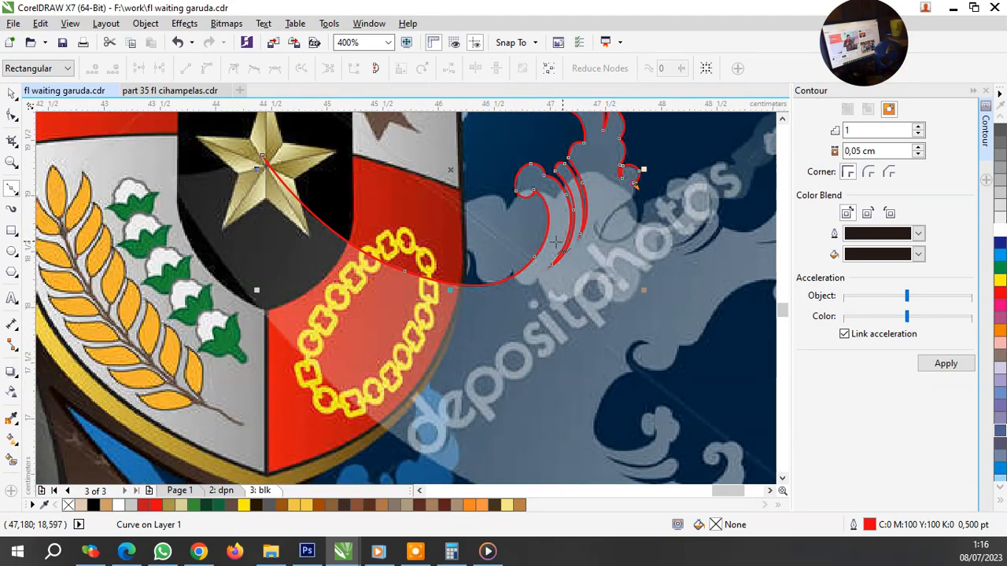
scroll(512, 217, "down", 1)
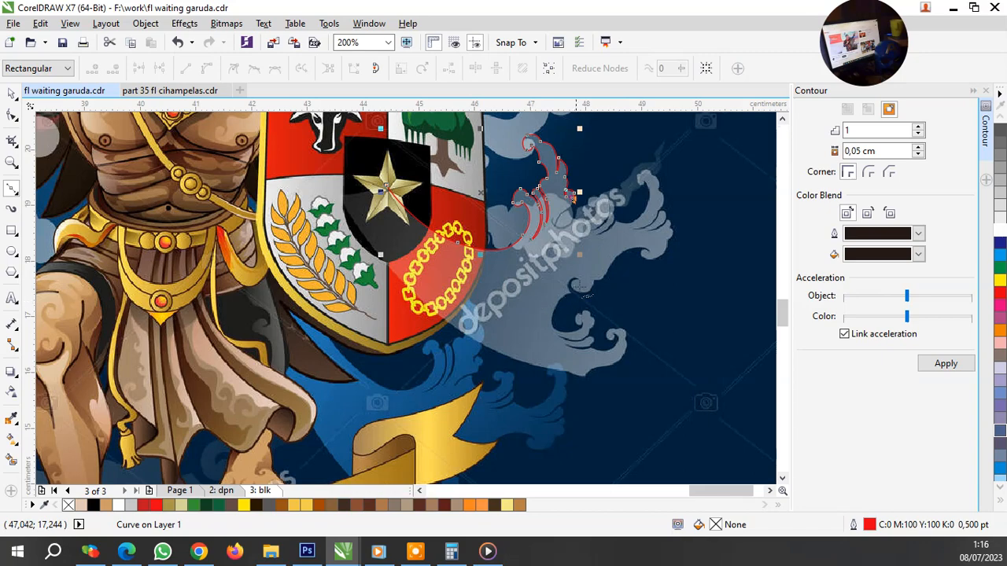
scroll(563, 211, "up", 2)
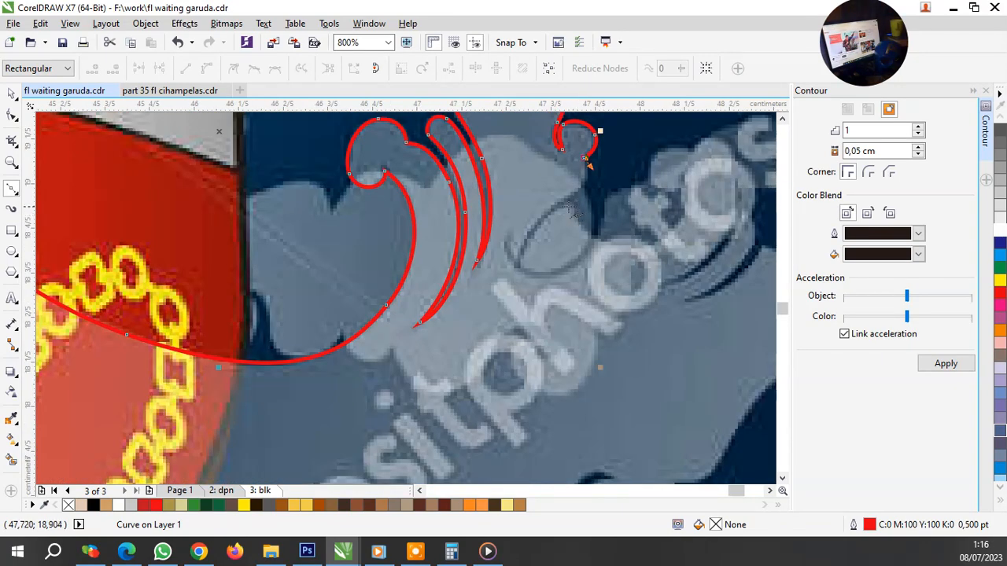
scroll(572, 211, "up", 1)
scroll(564, 214, "down", 2)
scroll(564, 215, "down", 1)
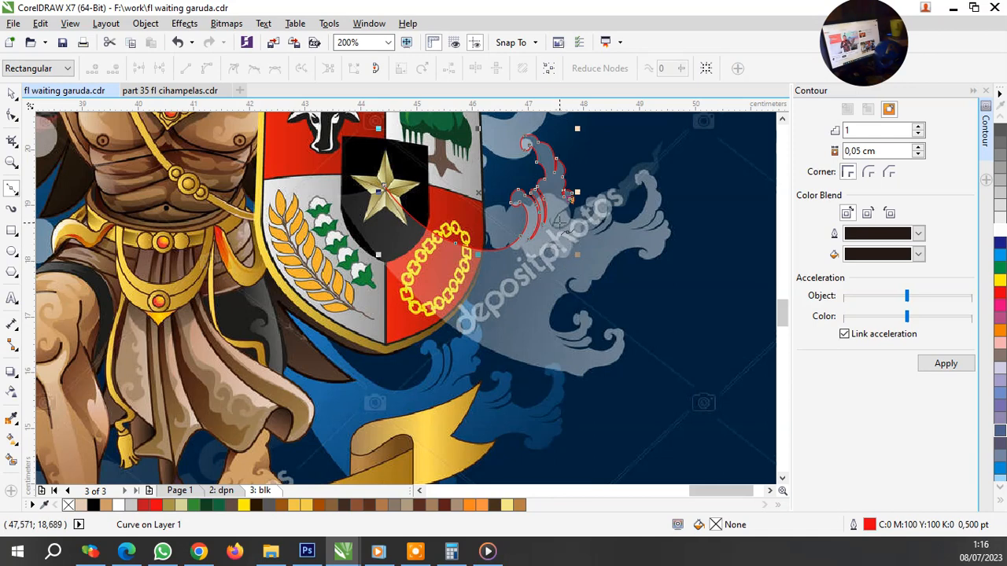
scroll(563, 223, "up", 1)
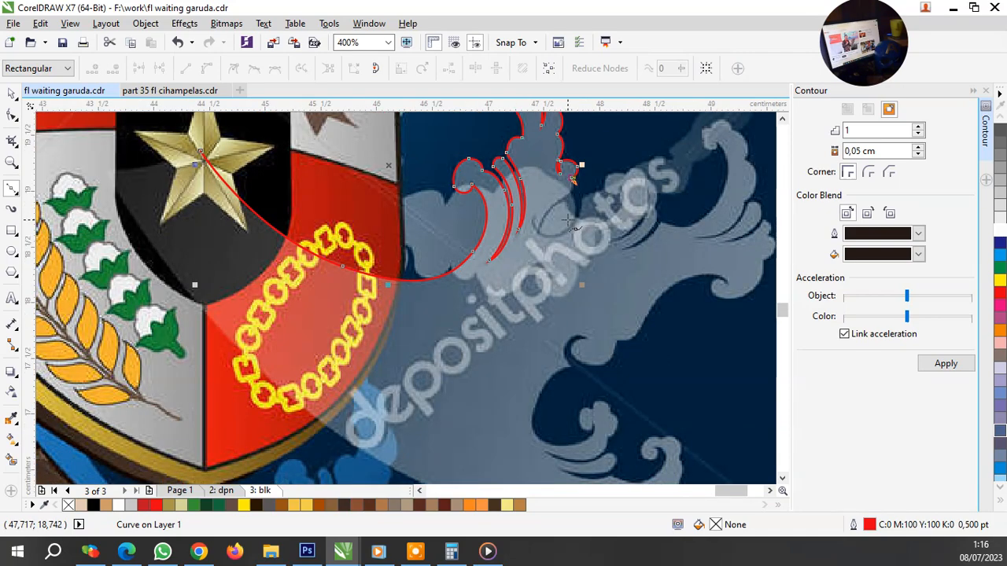
scroll(567, 221, "down", 1)
scroll(568, 221, "up", 2)
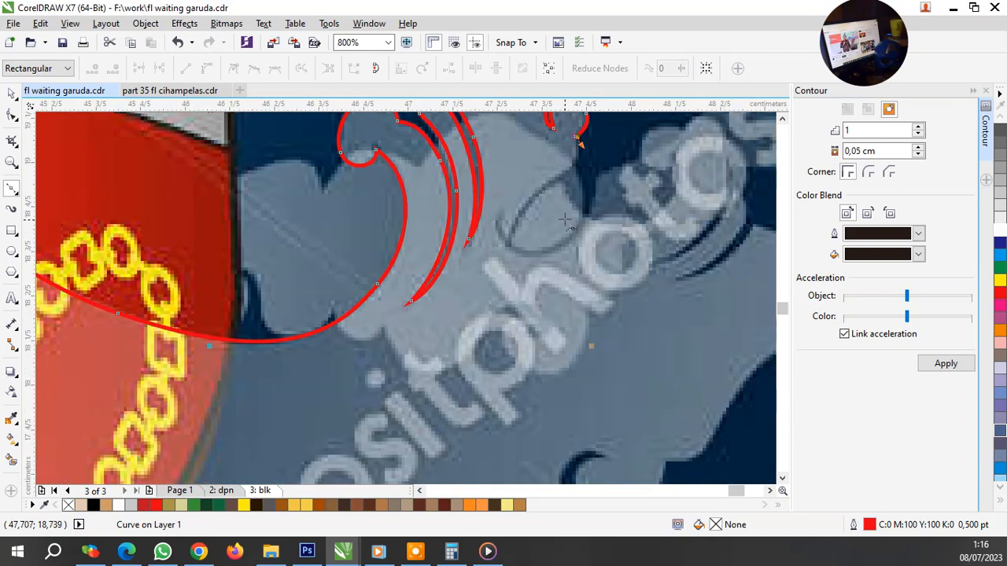
scroll(561, 223, "down", 1)
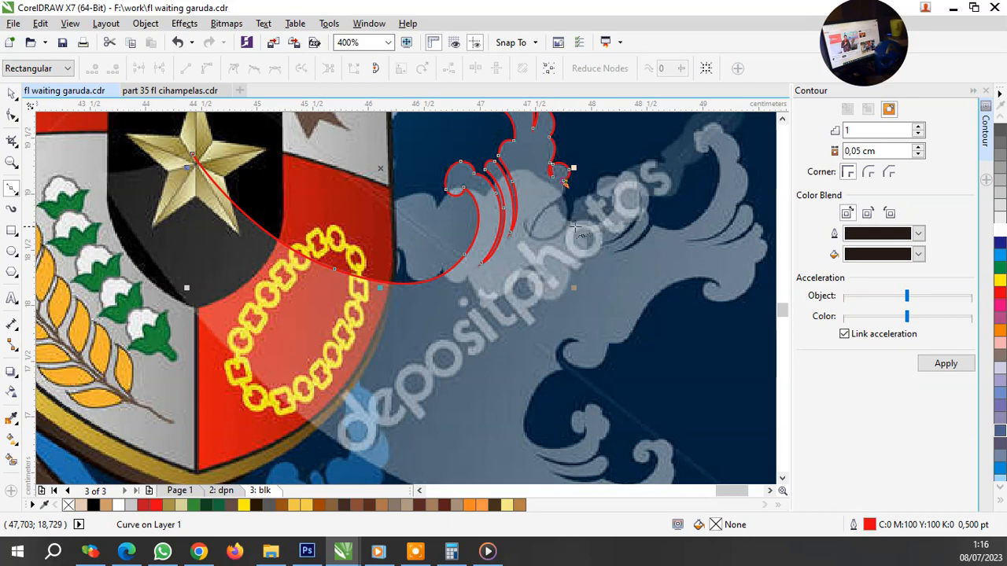
scroll(572, 225, "up", 2)
scroll(511, 230, "down", 1)
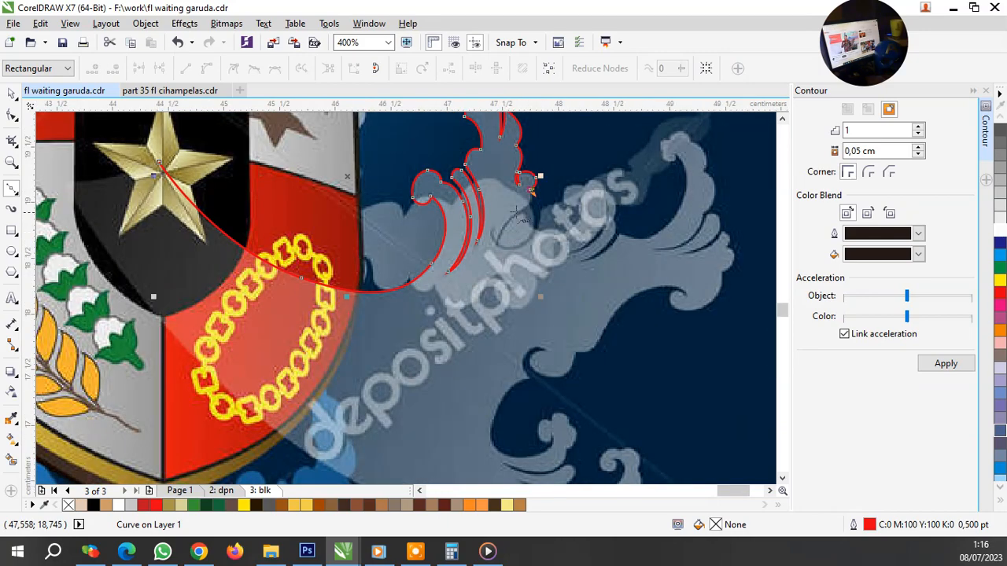
scroll(511, 212, "down", 2)
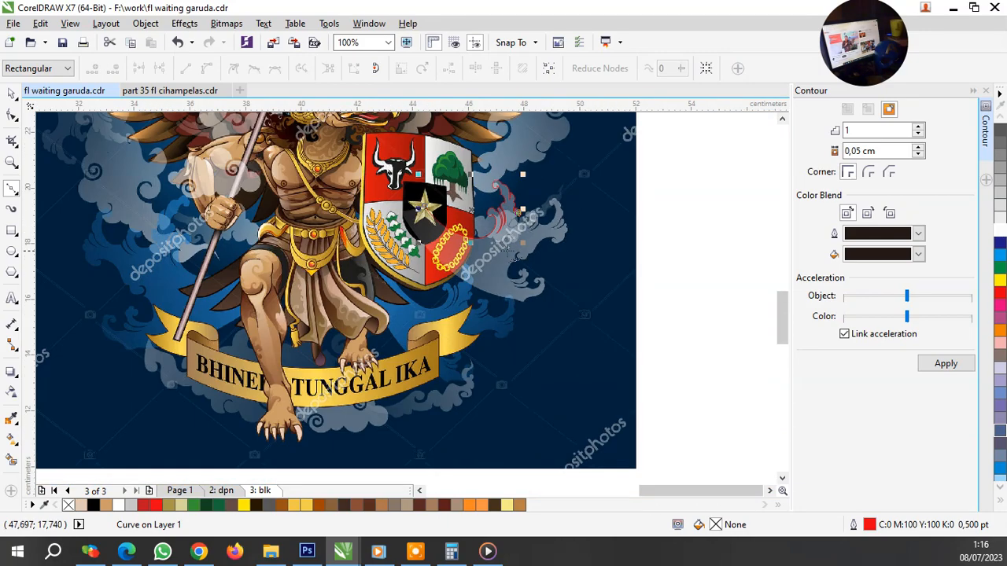
Step: Trace from the small curl's lower end down into the narrow slit and back up to the slit's mouth
scroll(512, 259, "up", 1)
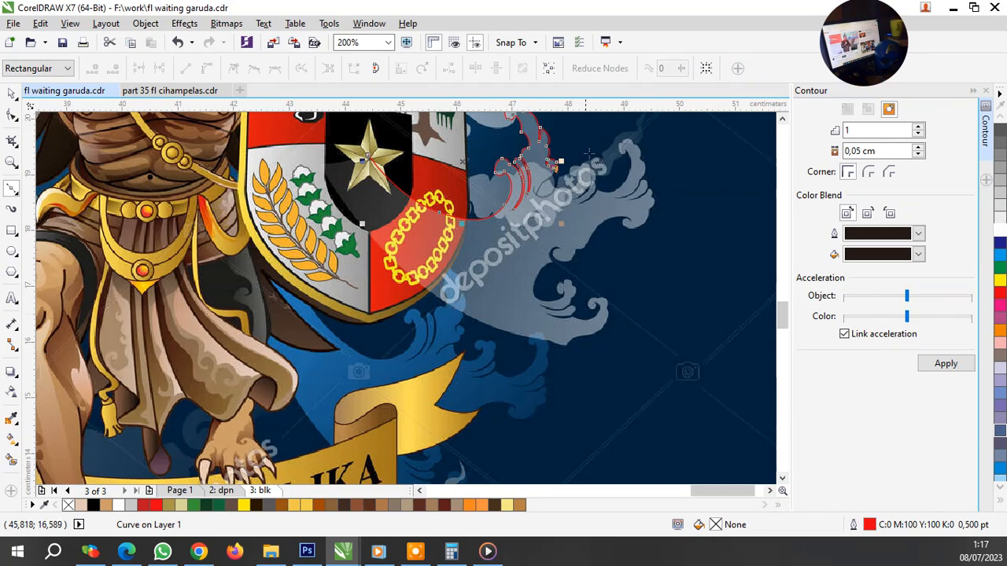
scroll(489, 220, "up", 3)
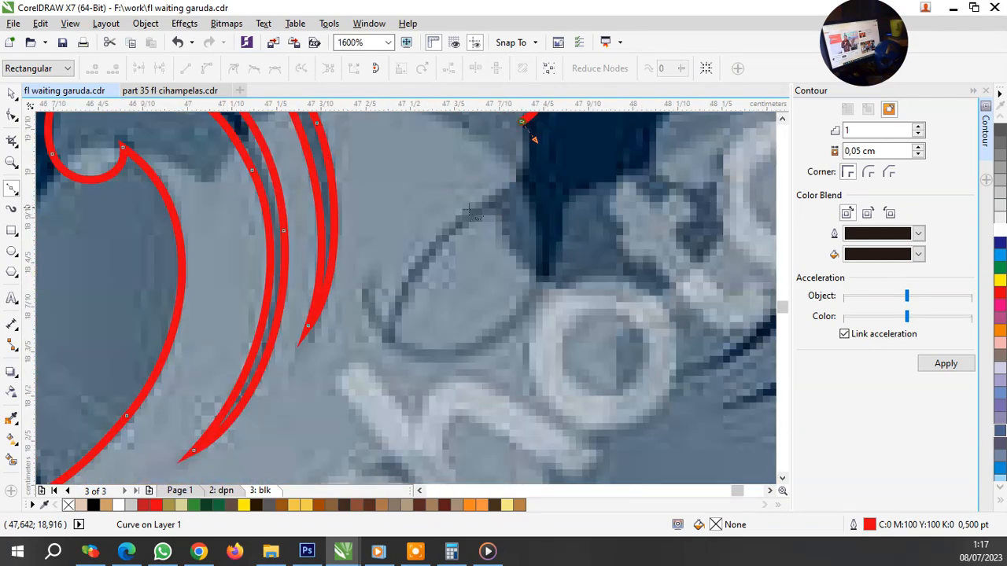
left_click(469, 211)
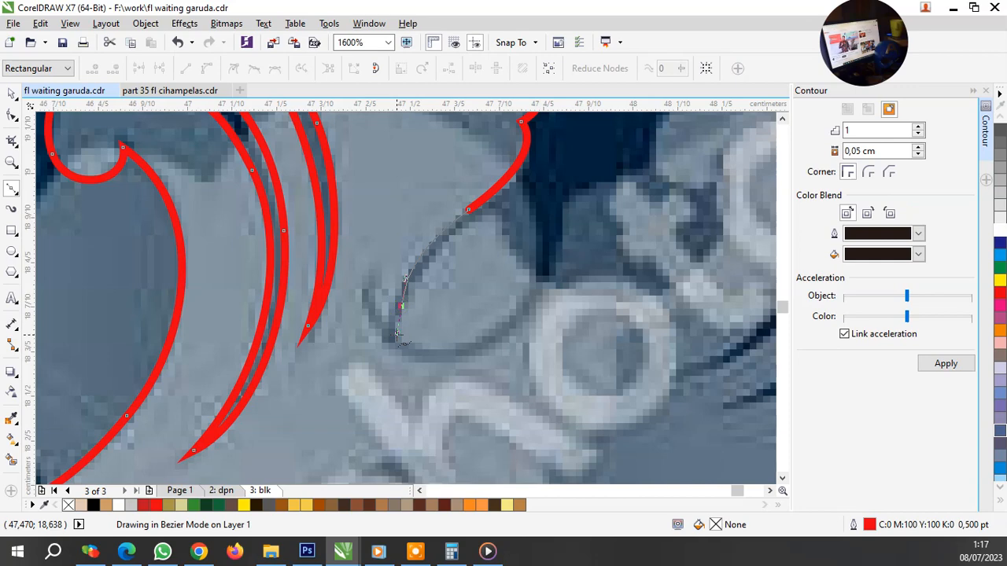
left_click_drag(398, 334, 466, 246)
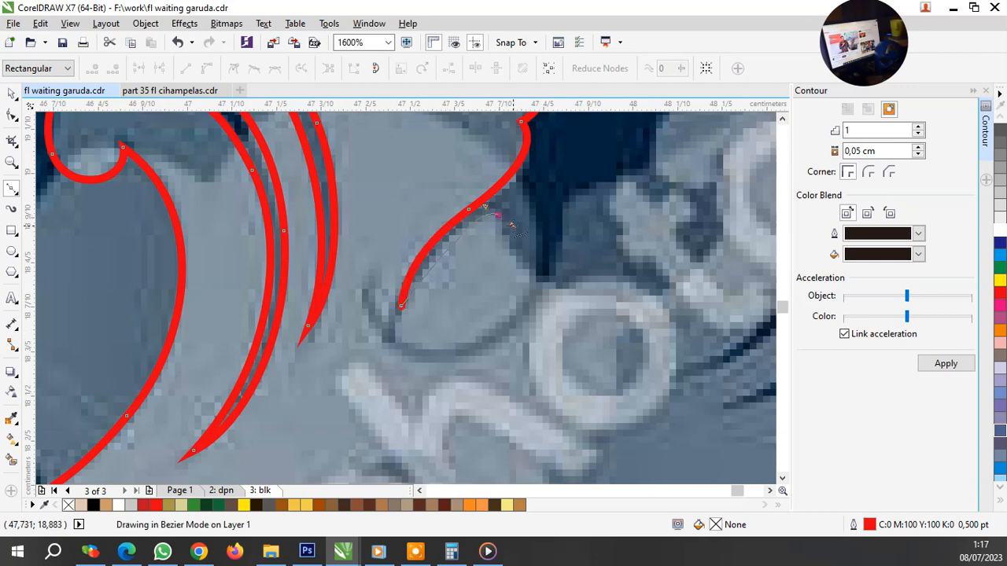
scroll(513, 256, "down", 2)
scroll(545, 251, "up", 2)
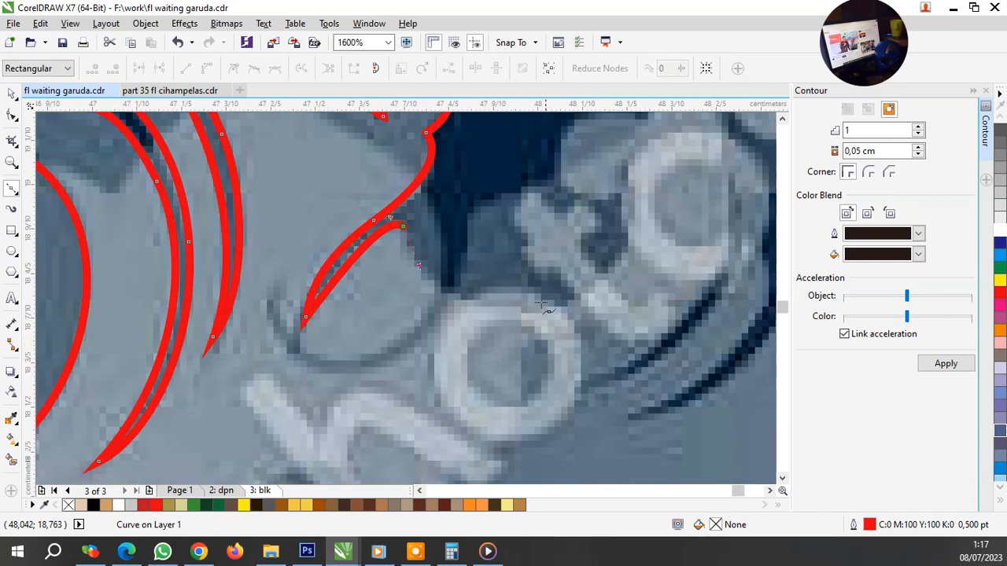
Step: Trace the shallow hollow from the slit's mouth across to the inner hook of the neighbouring curl
left_click_drag(534, 302, 583, 303)
scroll(550, 259, "down", 2)
scroll(596, 244, "up", 2)
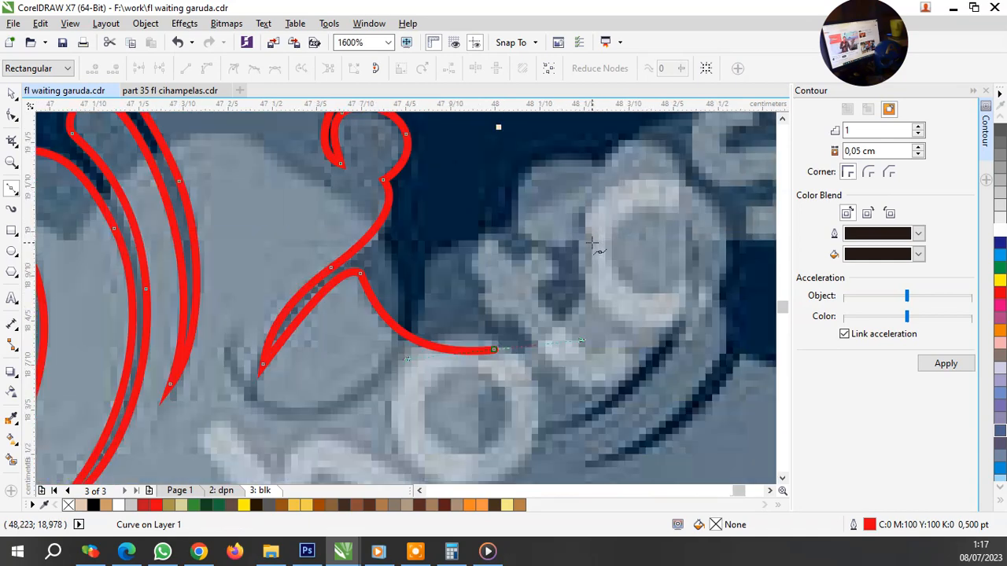
left_click_drag(587, 217, 558, 246)
left_click(558, 246)
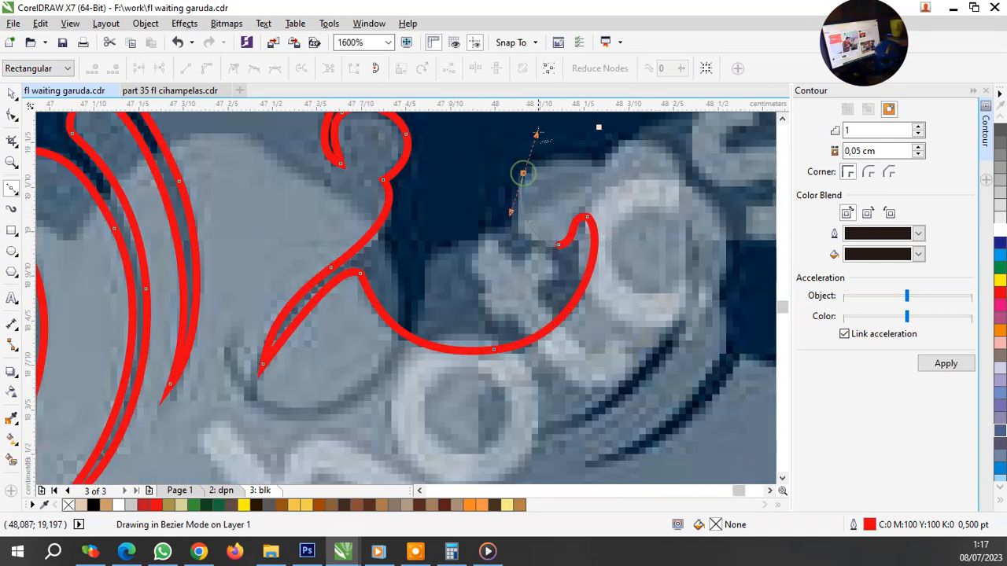
Step: Trace around the neighbouring curl's rounded lobes and down its outer edge toward the dark slit
left_click_drag(523, 172, 549, 132)
scroll(558, 140, "down", 1)
scroll(582, 141, "down", 1)
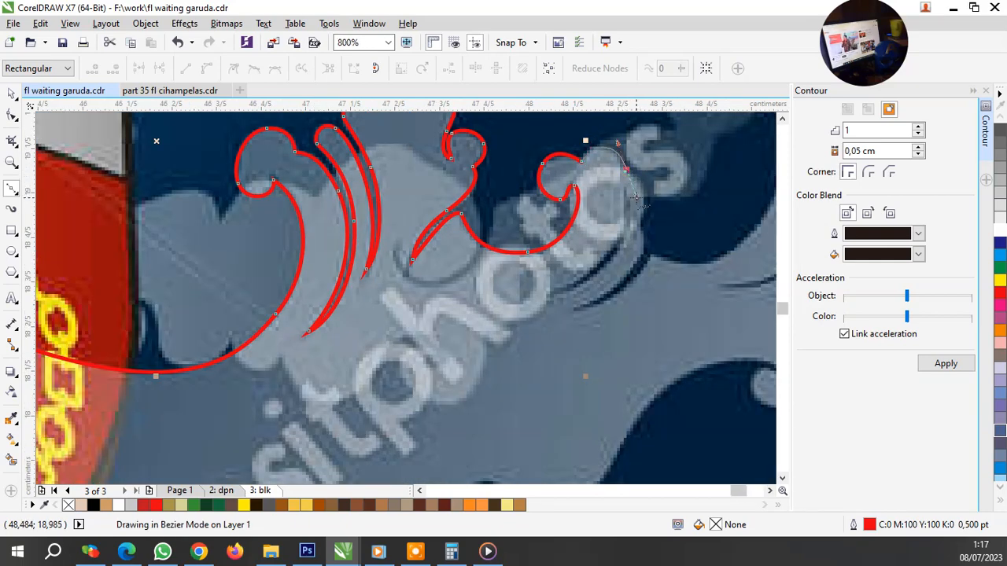
scroll(657, 179, "up", 2)
left_click(600, 201)
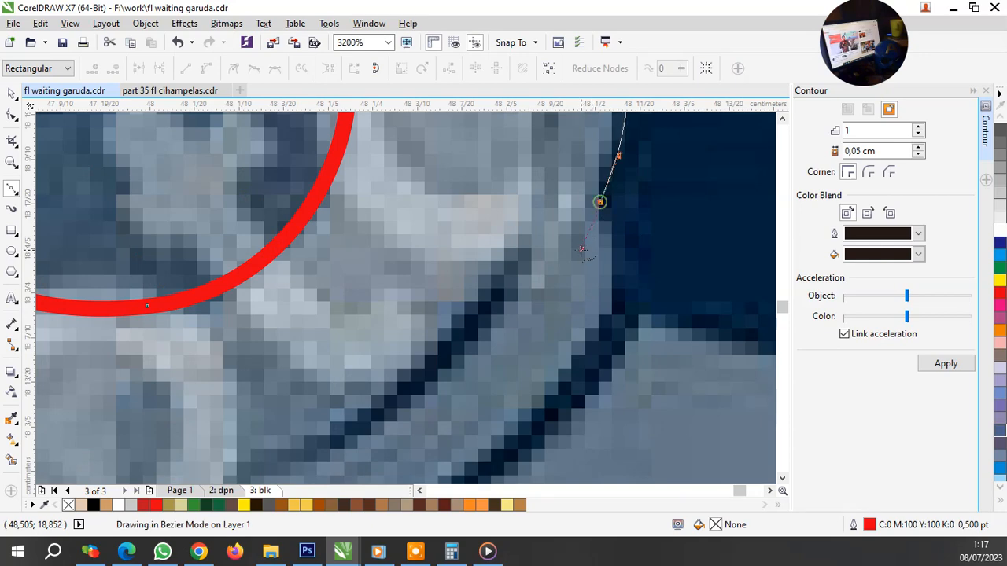
Step: Trace down into the dark slit beside the curl and back out to the edge of the deep hollow
scroll(619, 255, "down", 1)
key("space")
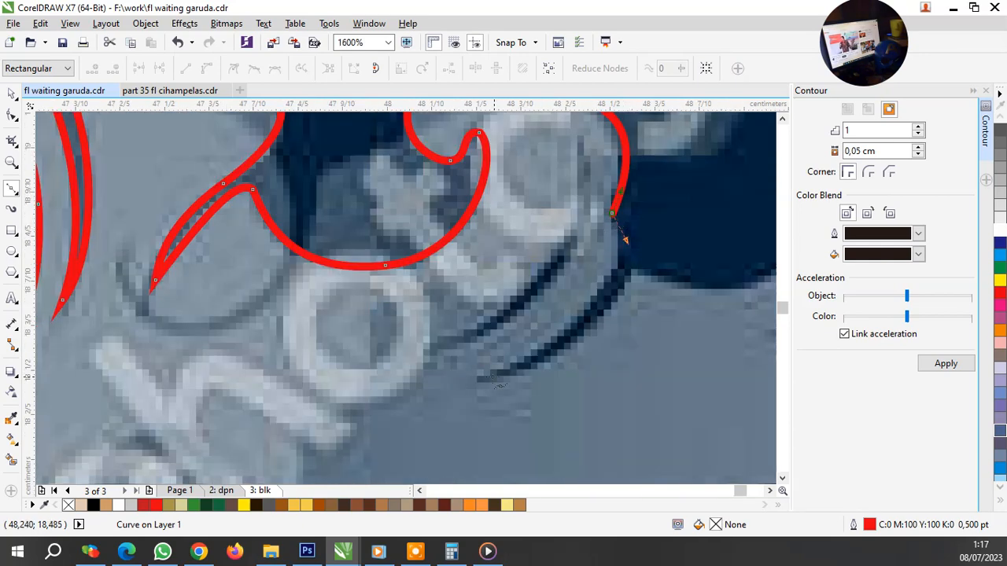
left_click(486, 375)
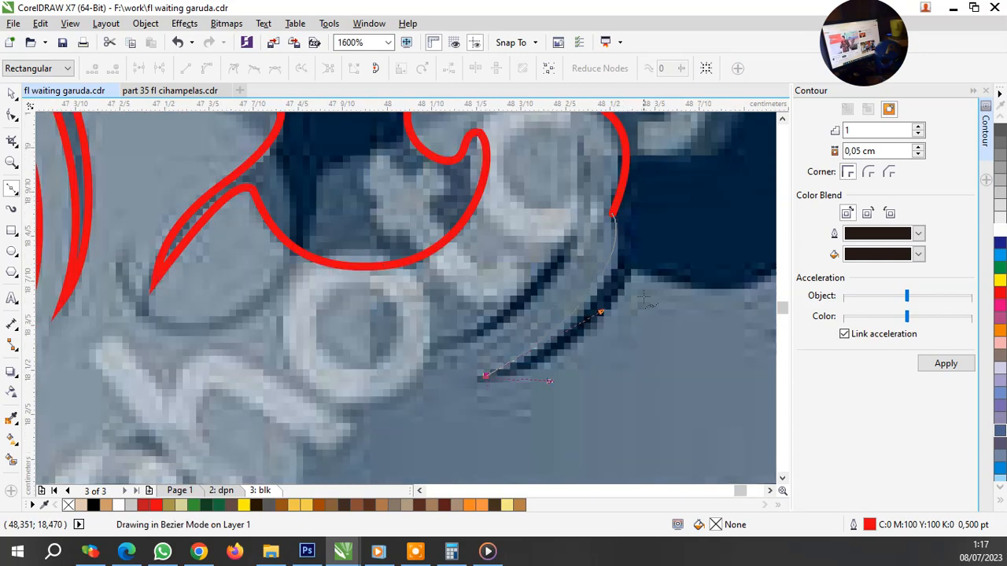
key("space")
key("space")
scroll(619, 314, "down", 3)
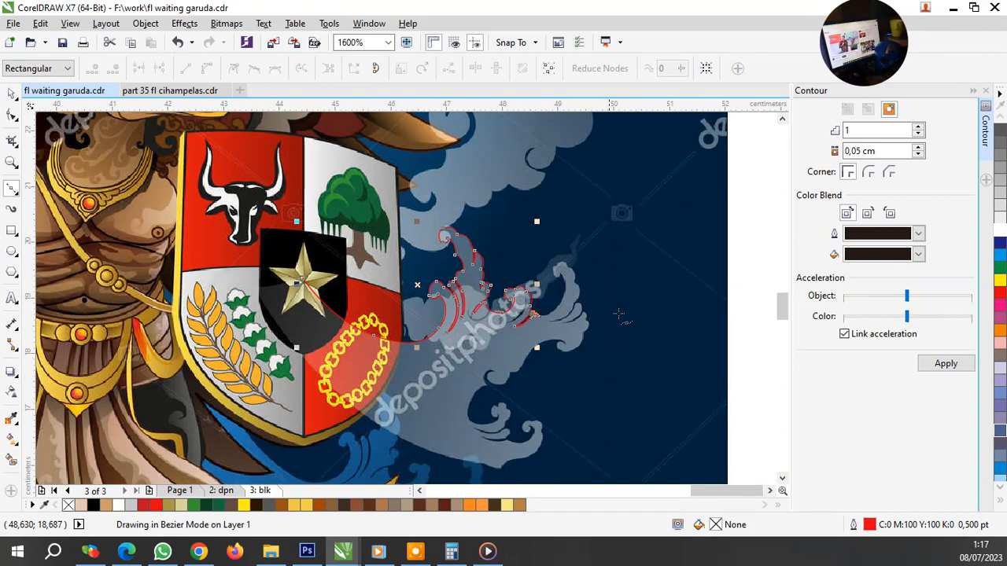
Step: Trace the deep hollow and the inner edge of the outer frond up to its curled tip
key("space")
scroll(542, 307, "up", 3)
left_click_drag(513, 301, 604, 199)
scroll(571, 307, "down", 2)
scroll(563, 248, "up", 1)
scroll(564, 252, "up", 2)
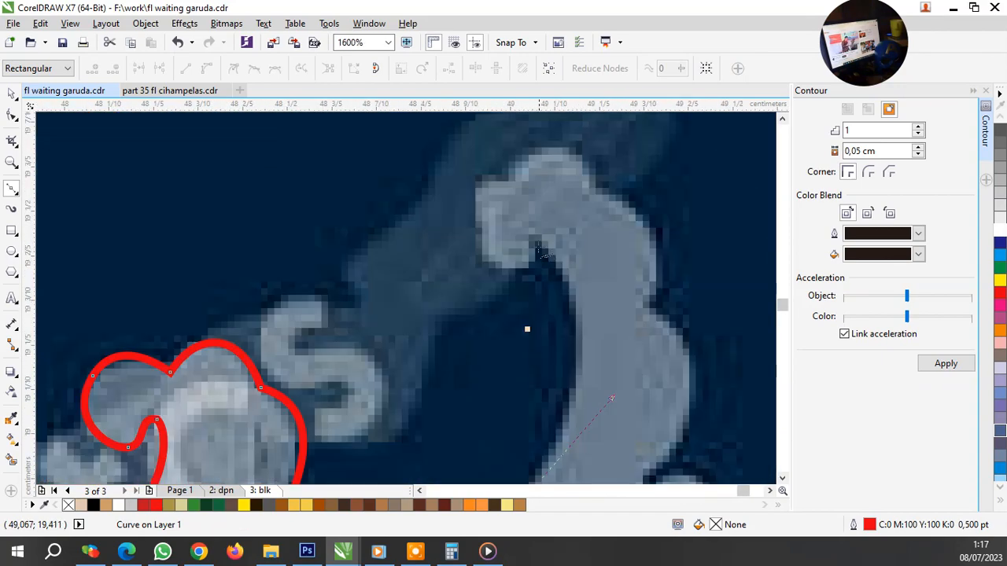
left_click_drag(530, 230, 488, 200)
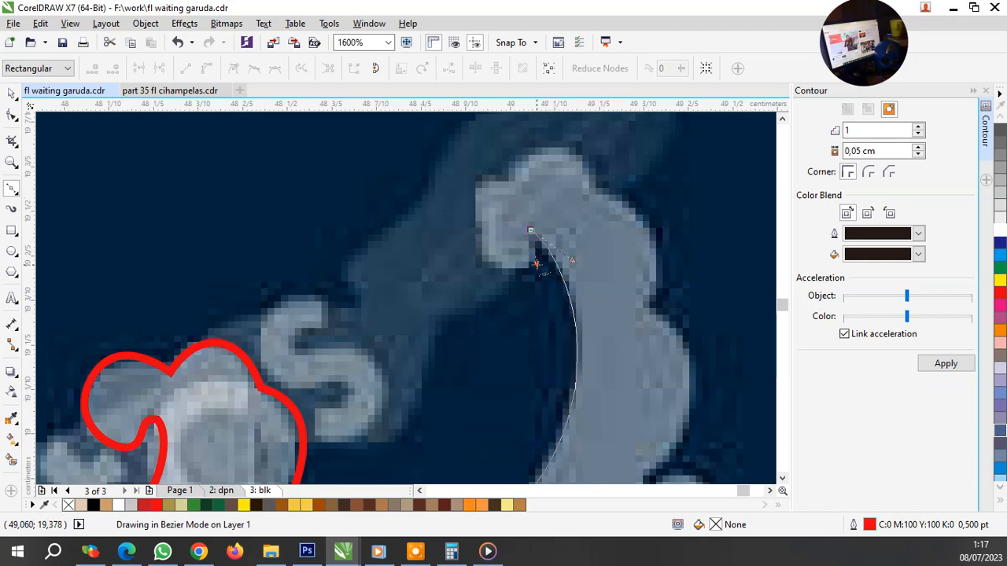
Step: Trace the outer frond's curled tip from its inner hook around the small rounded lobes at its head
left_click_drag(536, 264, 472, 269)
left_click_drag(480, 229, 461, 202)
left_click_drag(506, 176, 525, 183)
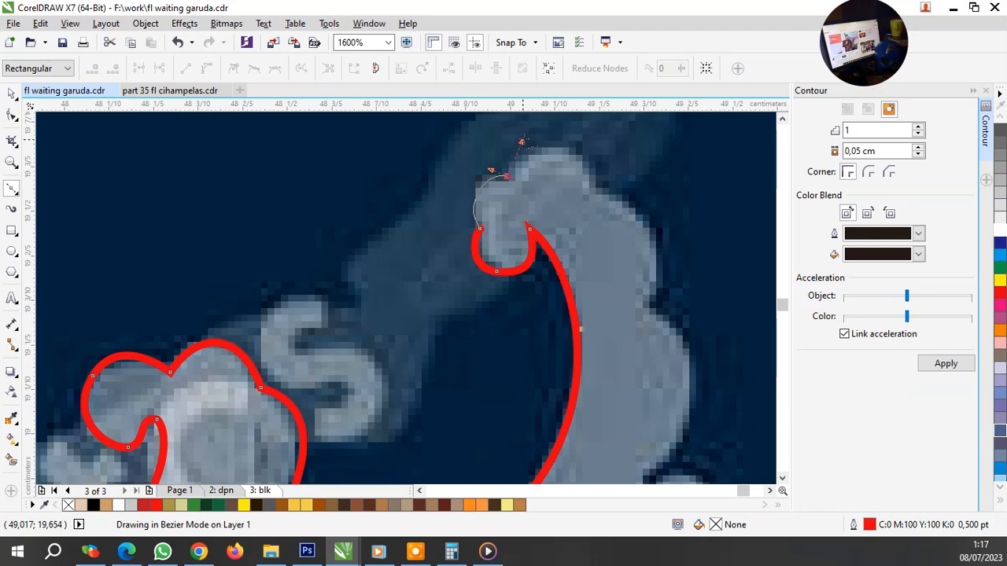
left_click_drag(523, 144, 523, 144)
left_click_drag(595, 187, 641, 217)
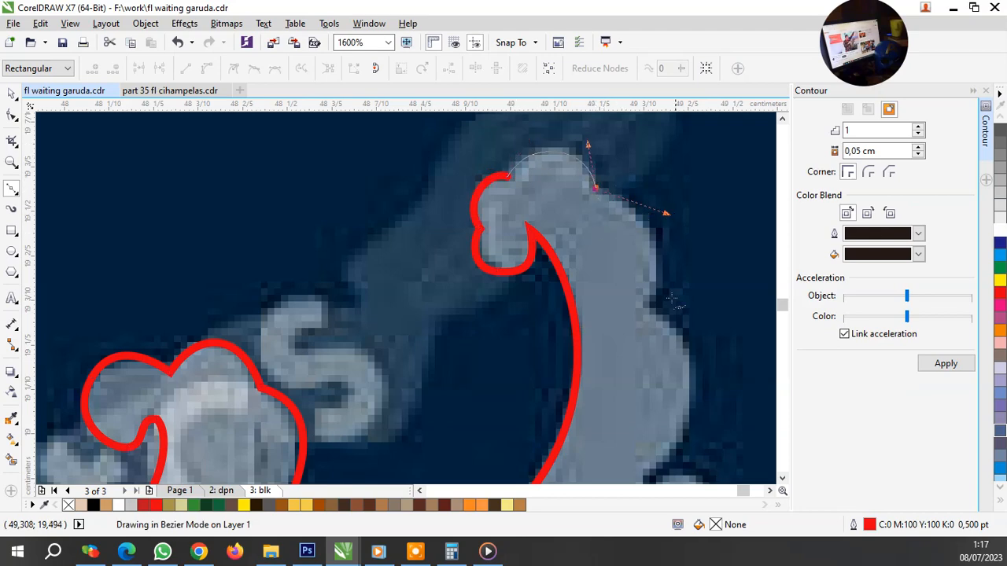
Step: Trace the outer frond's two bulging outer lobes down to the mouth of its upper slit
left_click_drag(646, 310, 684, 343)
scroll(519, 198, "down", 2)
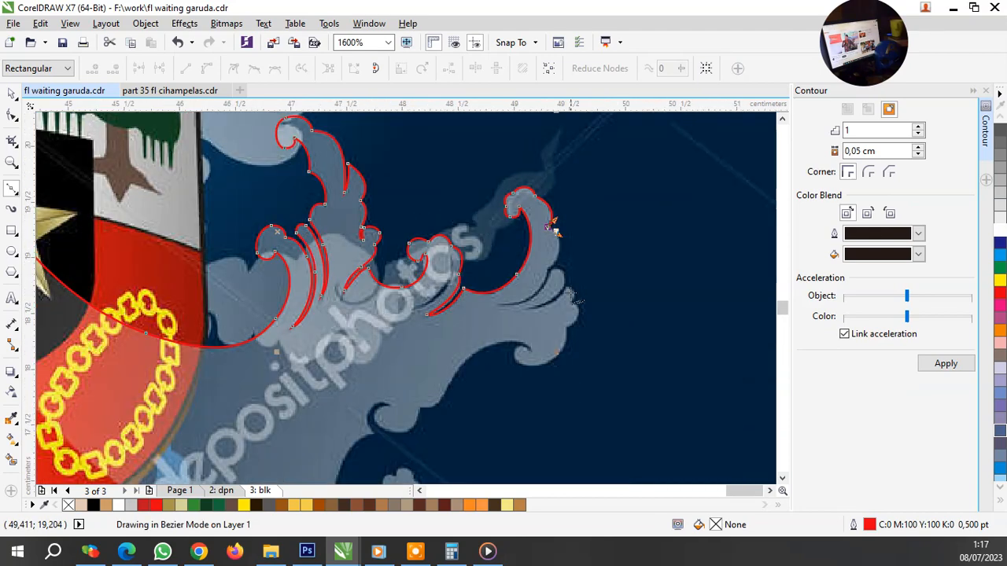
scroll(560, 273, "up", 2)
mouse_move(532, 247)
left_mouse_down()
mouse_move(588, 196)
mouse_move(464, 317)
left_mouse_up()
left_click_drag(526, 303, 525, 303)
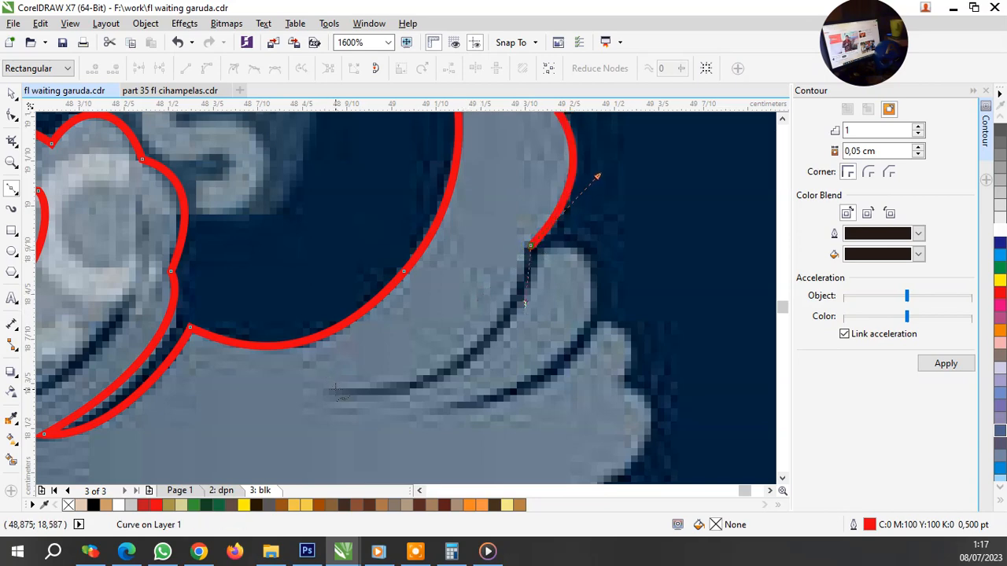
Step: Trace the upper slit in and out, and around the narrow finger into the lower slit
left_click_drag(247, 406, 226, 391)
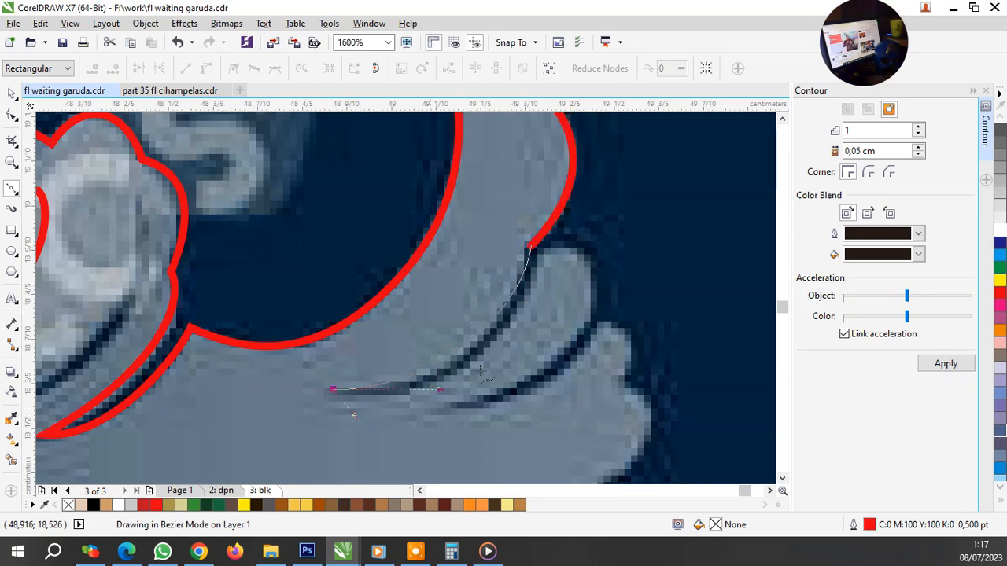
left_click_drag(541, 256, 575, 131)
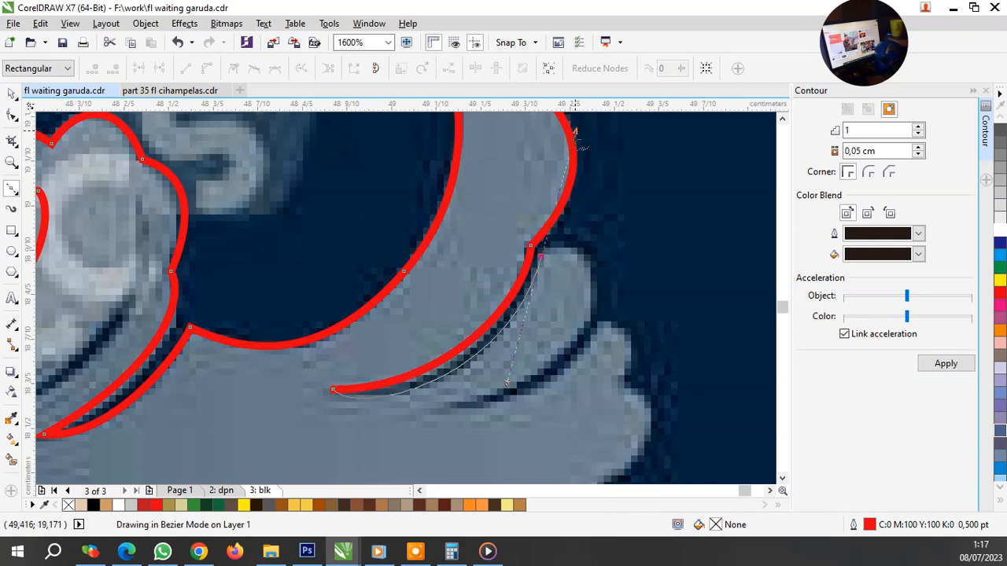
left_click_drag(595, 223, 595, 226)
left_click_drag(542, 377, 503, 404)
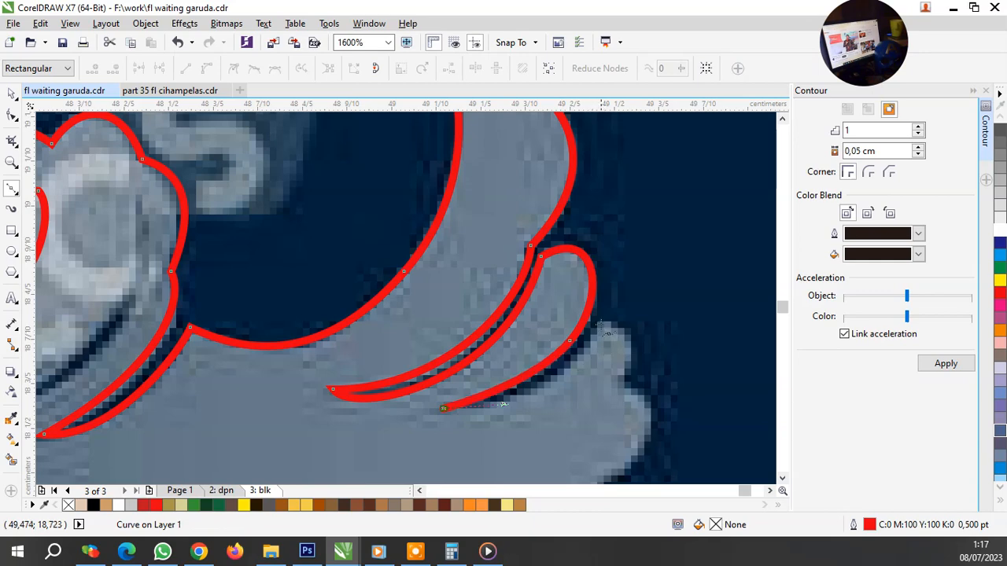
Step: Trace out of the lower slit and around the two small lobes on the frond's outer edge
left_click_drag(600, 320, 627, 324)
left_click_drag(619, 378, 605, 403)
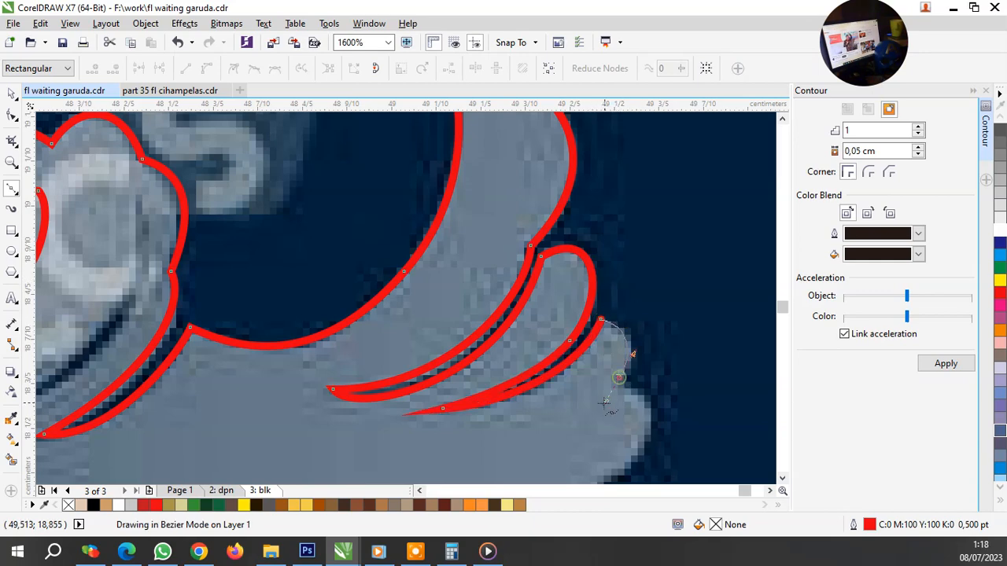
scroll(657, 399, "down", 3)
scroll(633, 349, "up", 2)
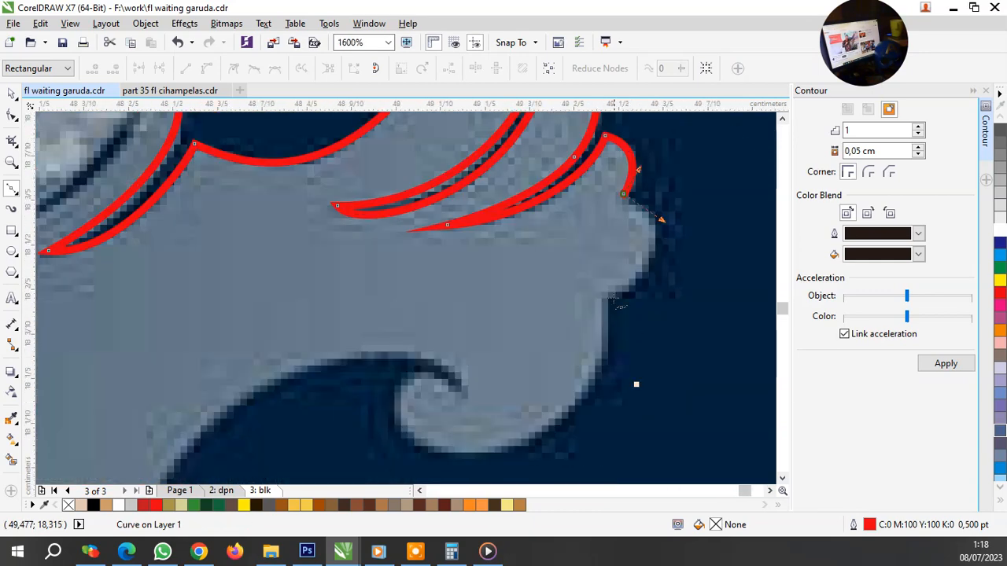
left_click_drag(608, 294, 556, 316)
Step: Trace below the outer frond's edge lobes and around its rounded lower curl to the hook's inner tip
left_click_drag(619, 358, 618, 355)
scroll(628, 350, "down", 1)
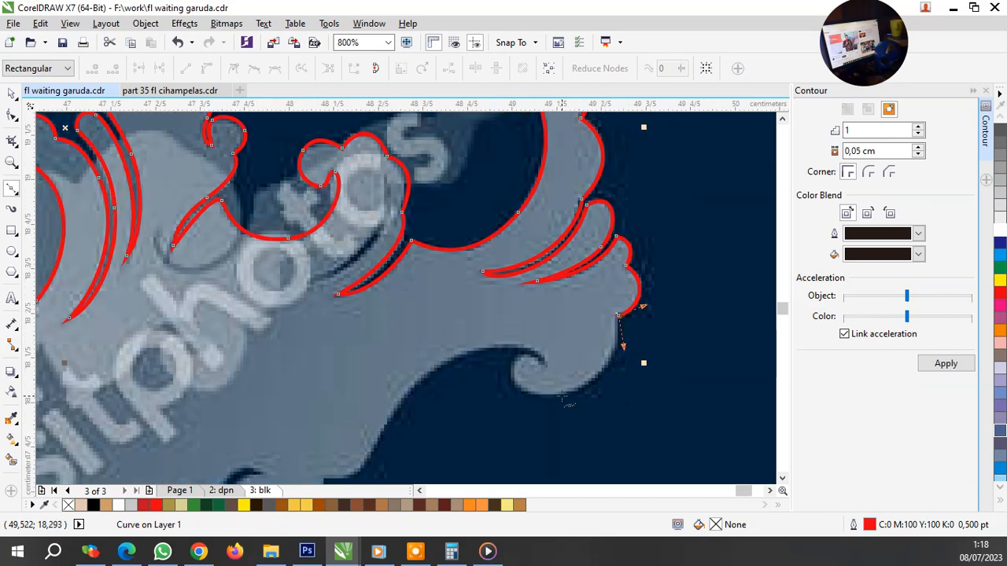
scroll(563, 403, "up", 1)
left_click_drag(557, 392, 465, 372)
scroll(479, 346, "up", 1)
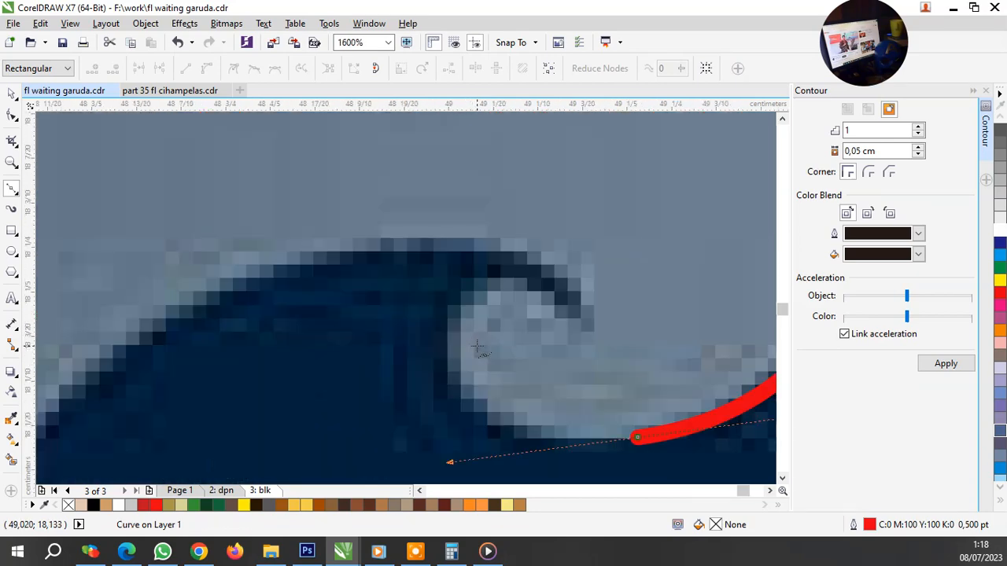
left_click_drag(470, 329, 469, 275)
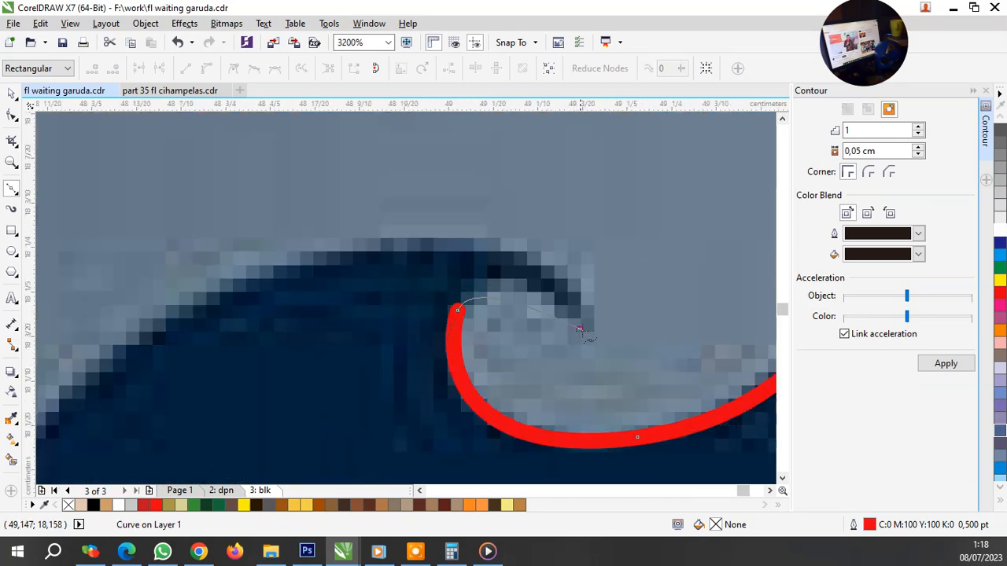
left_click_drag(578, 328, 613, 380)
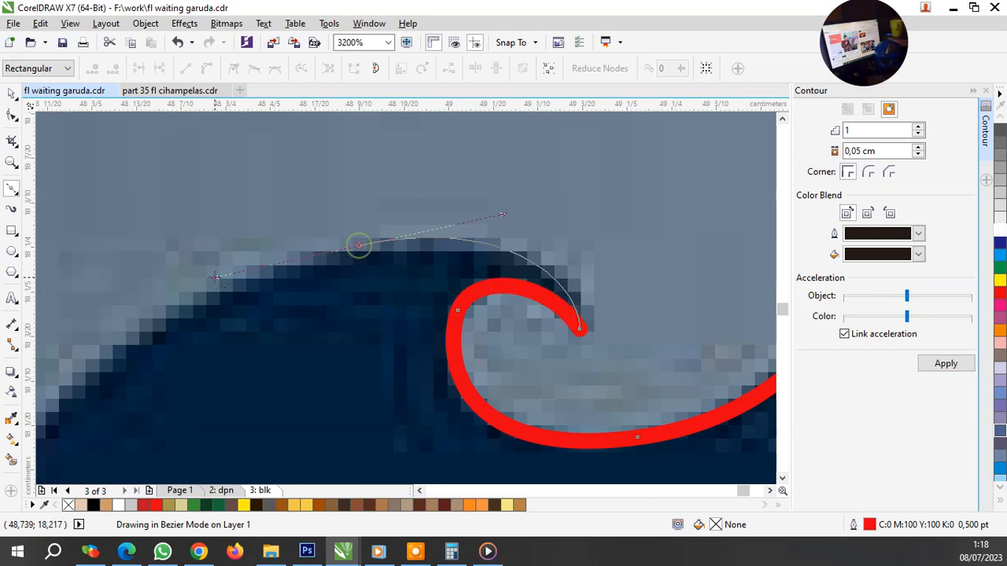
Step: Trace from the hook's inner tip over the dark arch and down the slope to the notch beside the next hook
scroll(484, 303, "down", 3)
scroll(483, 300, "up", 2)
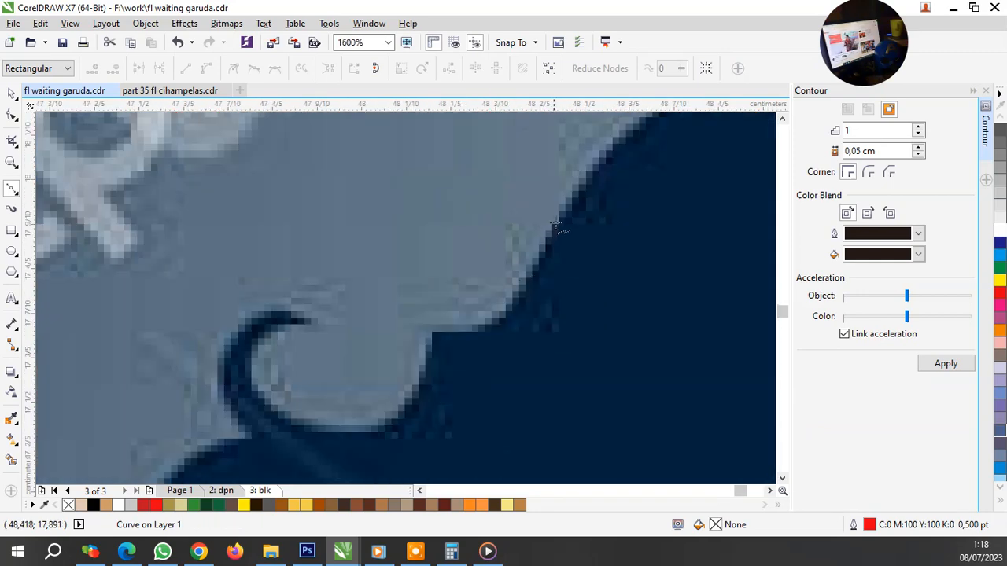
left_click(555, 225)
left_click_drag(430, 331, 393, 328)
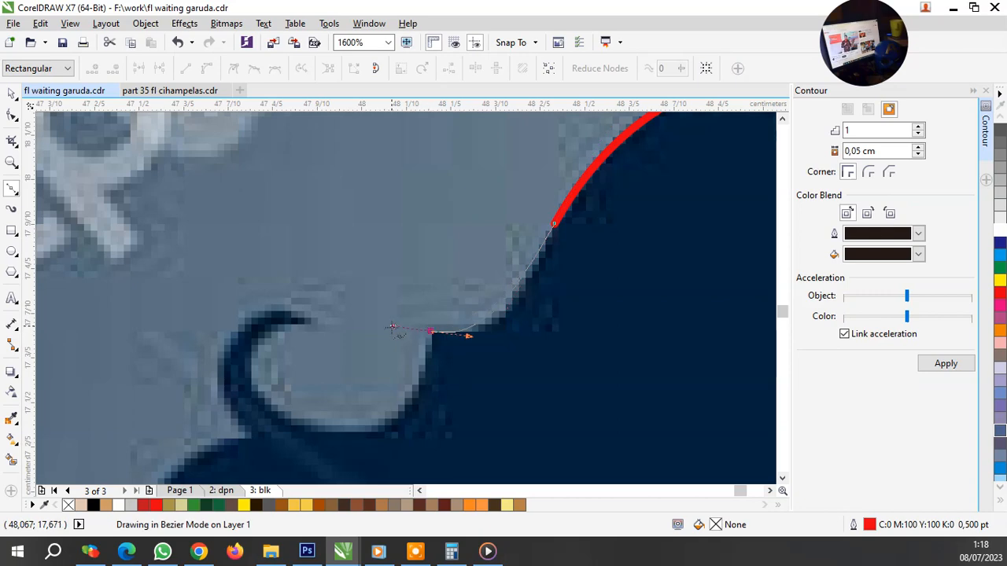
Step: Trace the small middle hook around its round lobe to the inner tip and back out along its narrow gap
scroll(431, 370, "down", 2)
scroll(445, 361, "up", 2)
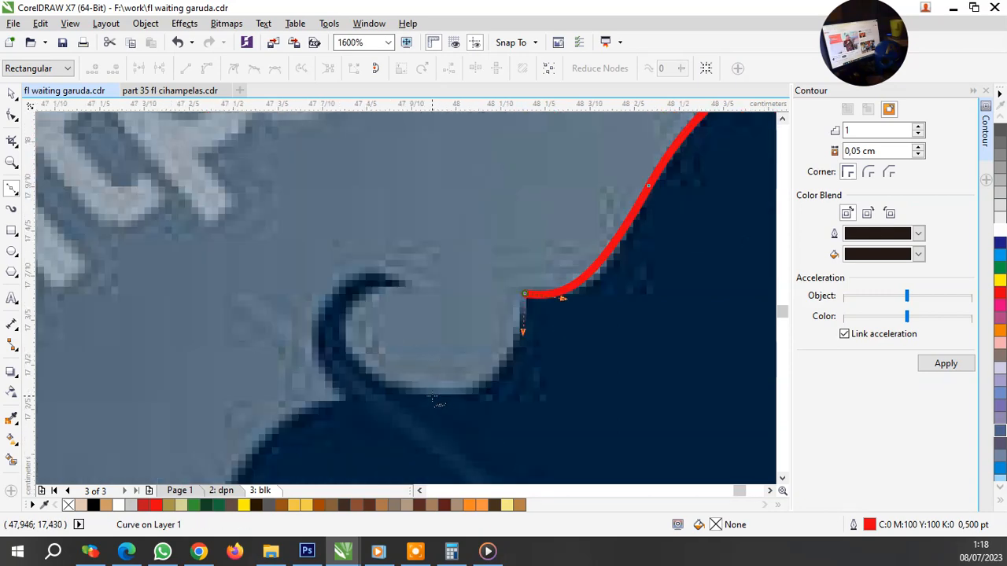
left_click_drag(430, 395, 508, 393)
left_click_drag(396, 283, 408, 263)
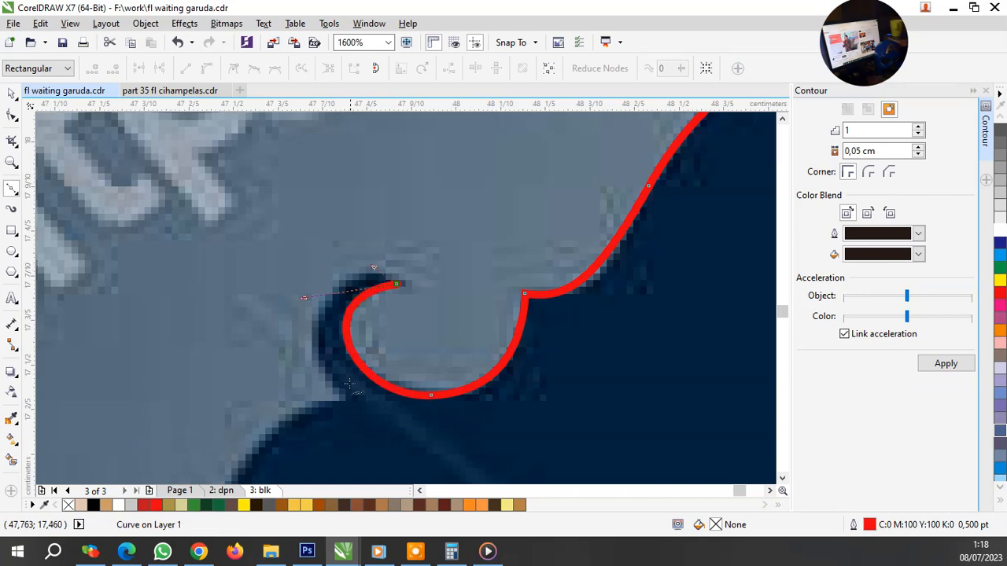
left_click_drag(317, 327, 308, 375)
scroll(566, 272, "down", 1)
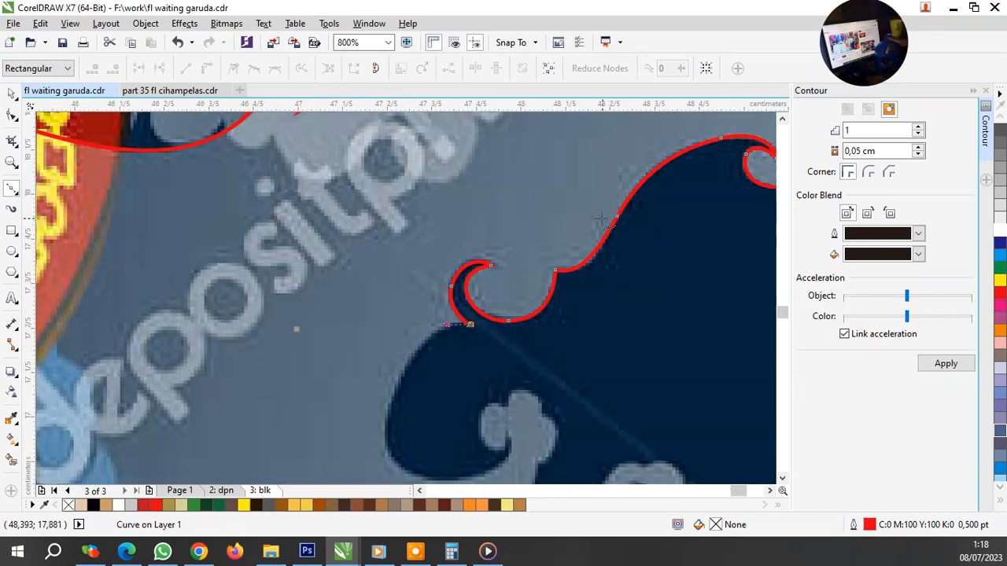
Step: Trace the large rounded bay from the middle hook down to the inner neck of the lower frond
scroll(577, 297, "up", 1)
scroll(551, 283, "down", 3)
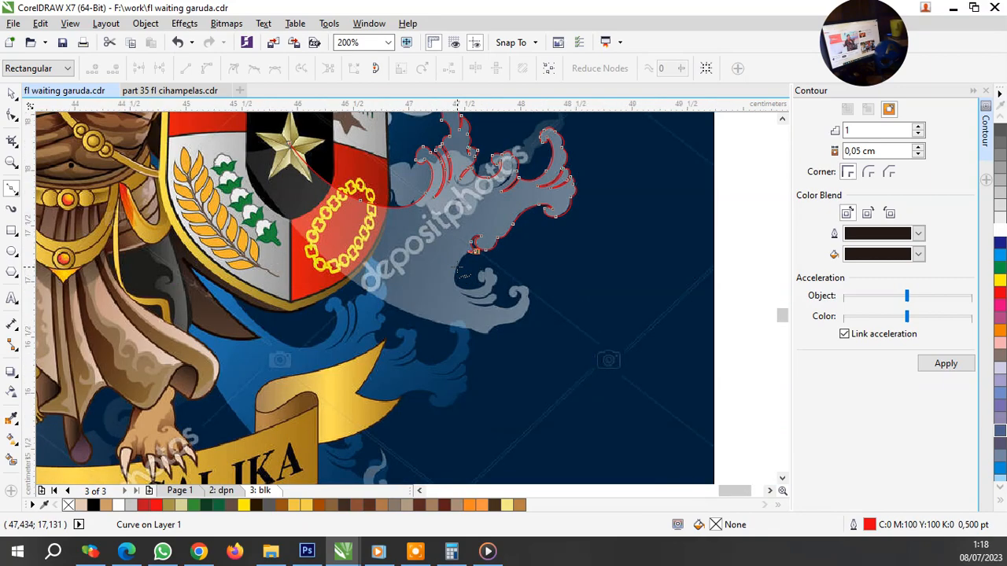
scroll(470, 265, "up", 3)
left_click_drag(470, 264, 431, 354)
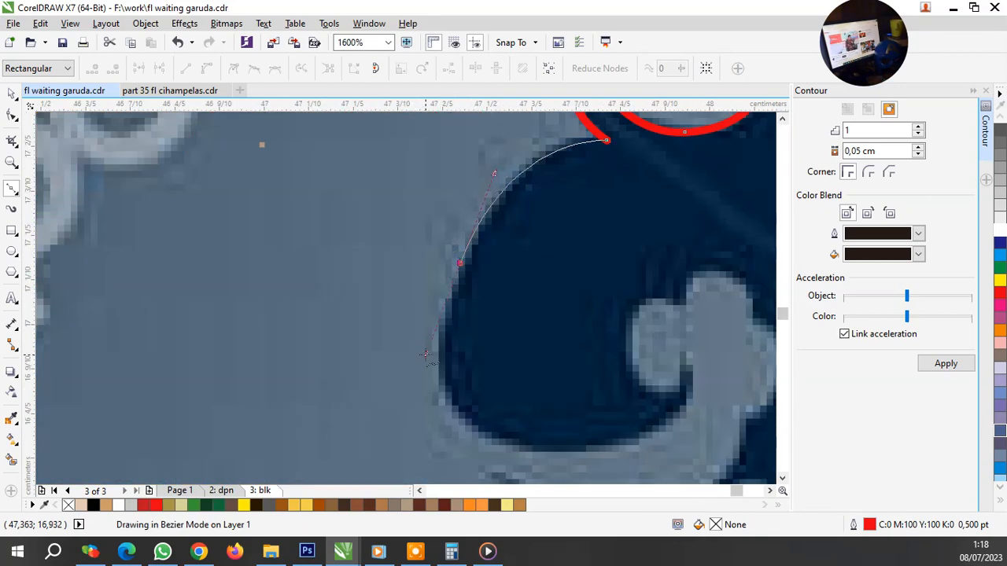
scroll(431, 353, "down", 1)
scroll(490, 387, "up", 1)
left_click_drag(479, 405, 595, 410)
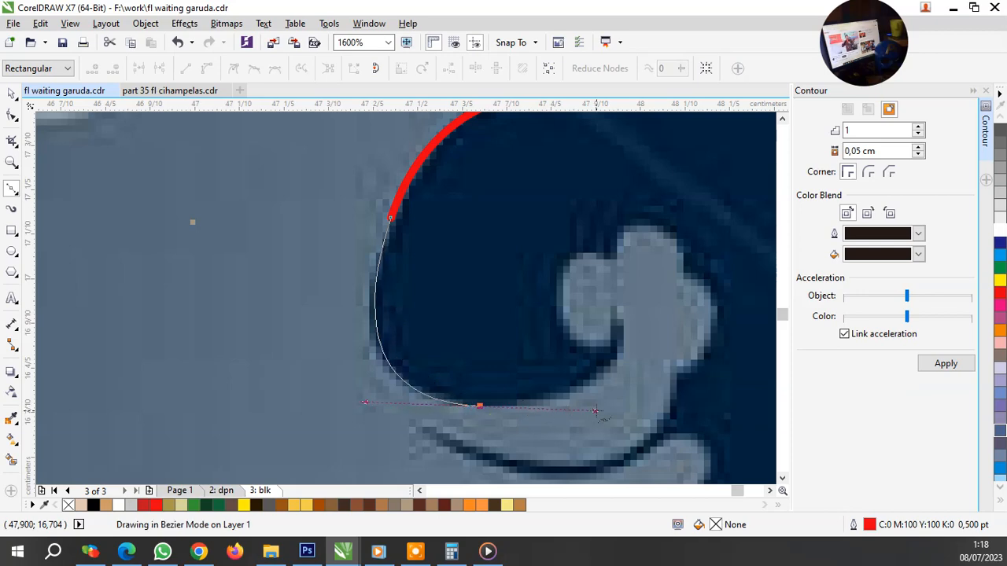
left_click_drag(615, 310, 607, 297)
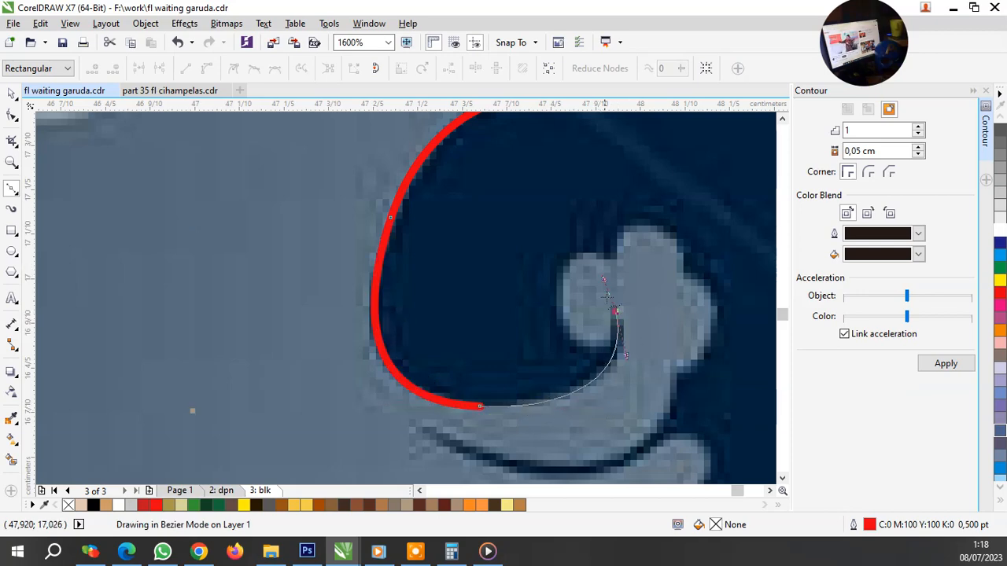
Step: Trace around the small oval lobe on the inner side of the lower frond's head
scroll(604, 347, "up", 1)
left_click_drag(621, 352, 532, 342)
scroll(528, 338, "down", 1)
scroll(521, 255, "up", 2)
left_click_drag(551, 249, 624, 145)
scroll(578, 216, "down", 2)
scroll(563, 285, "up", 1)
left_click_drag(561, 284, 573, 203)
scroll(574, 202, "down", 1)
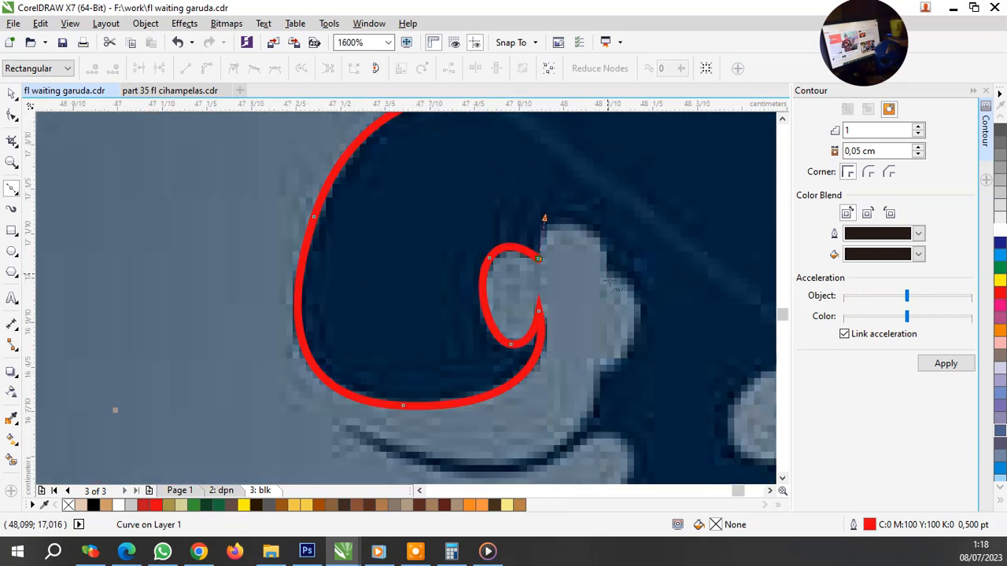
Step: Trace the top lobe and the outer side lobe of the lower frond's head
left_click_drag(607, 274, 622, 348)
left_click_drag(647, 292, 651, 293)
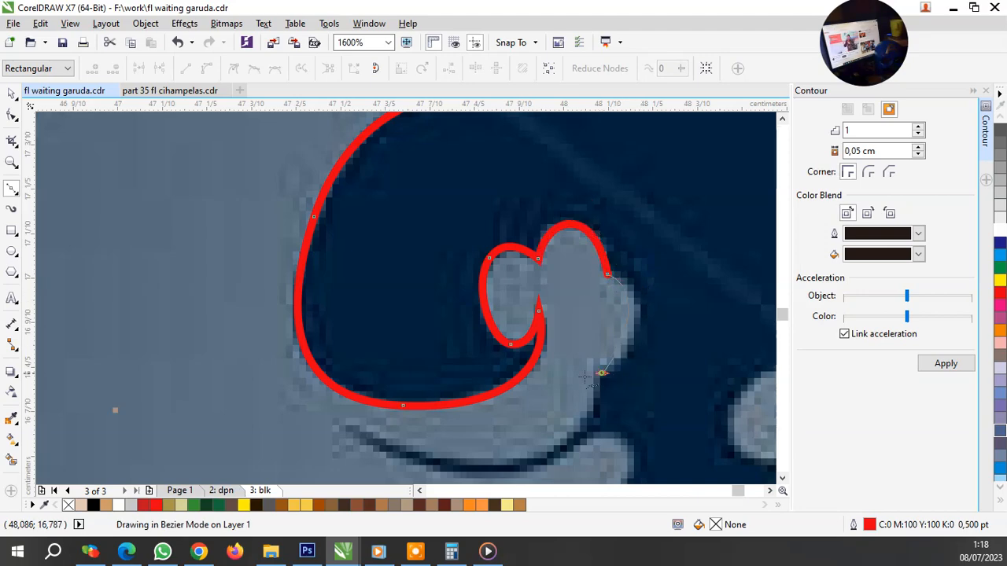
left_click_drag(601, 373, 595, 409)
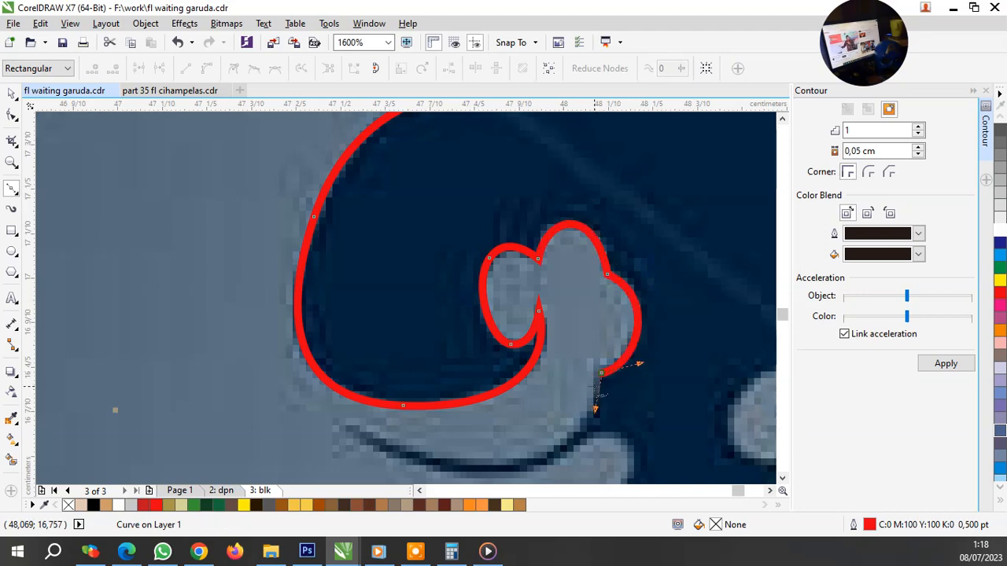
Step: Trace from the outer side lobe into the lower frond's upper slit and back out along its lower edge
scroll(586, 360, "down", 1)
scroll(579, 372, "up", 2)
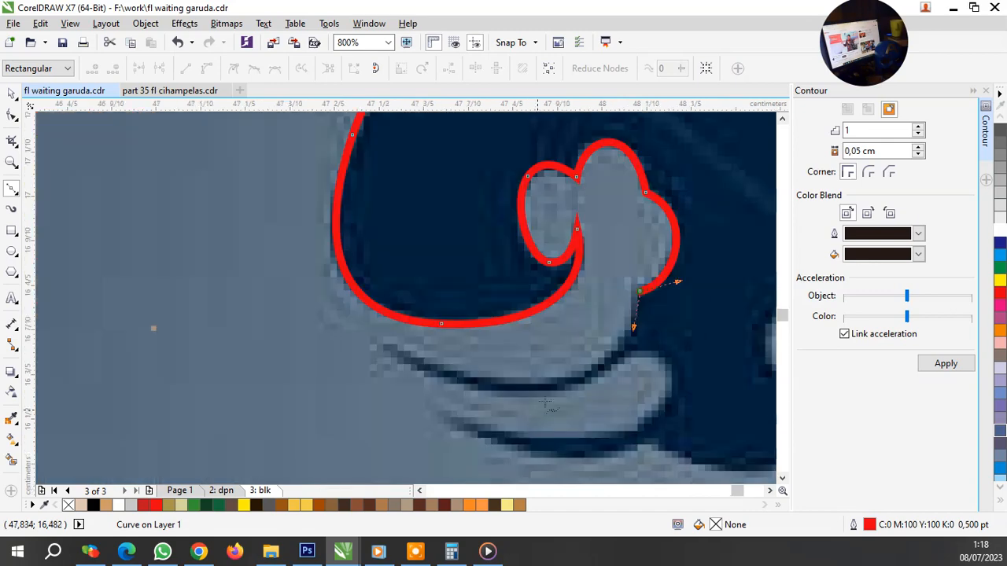
left_click_drag(538, 377, 417, 386)
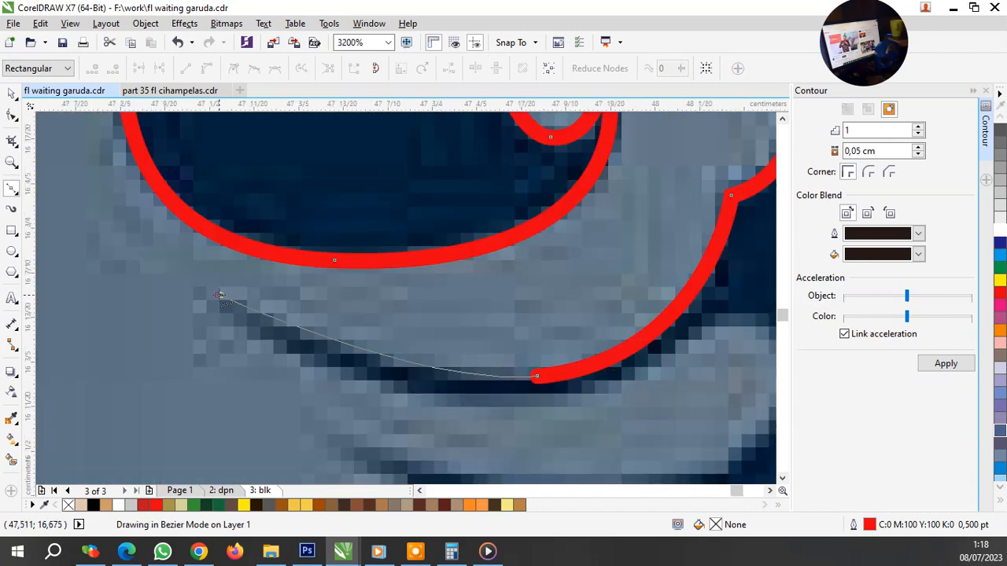
left_click_drag(536, 407, 632, 406)
scroll(446, 360, "down", 1)
scroll(597, 354, "up", 1)
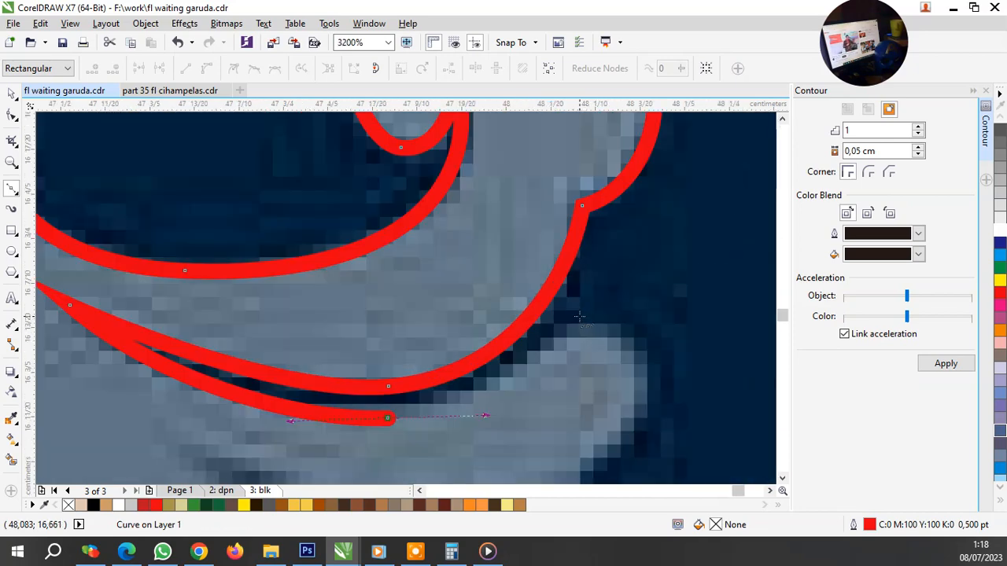
Step: Trace around the rounded end of the lower frond's finger and into the slit beneath it
left_click_drag(580, 318, 638, 314)
scroll(638, 314, "down", 1)
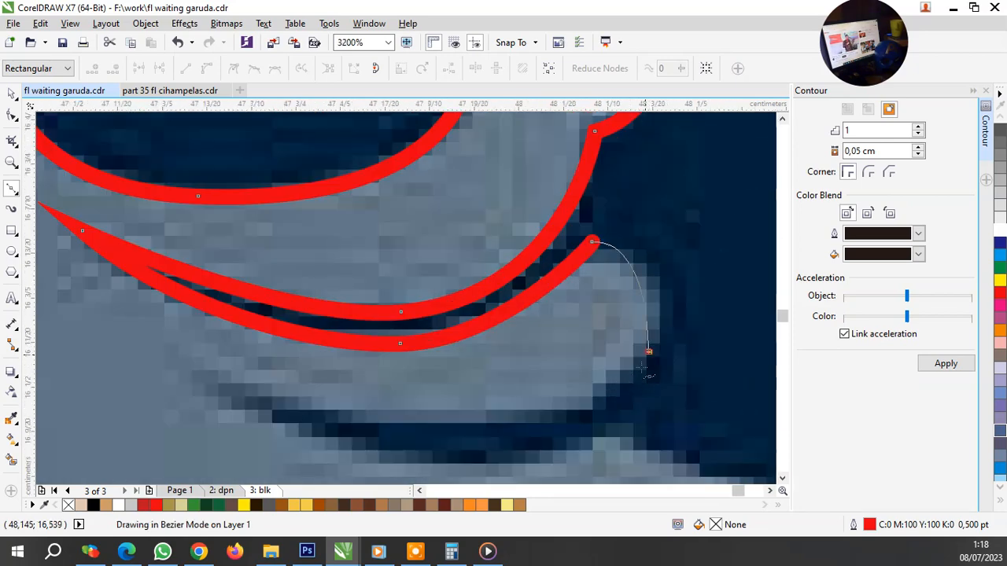
left_click_drag(648, 351, 667, 404)
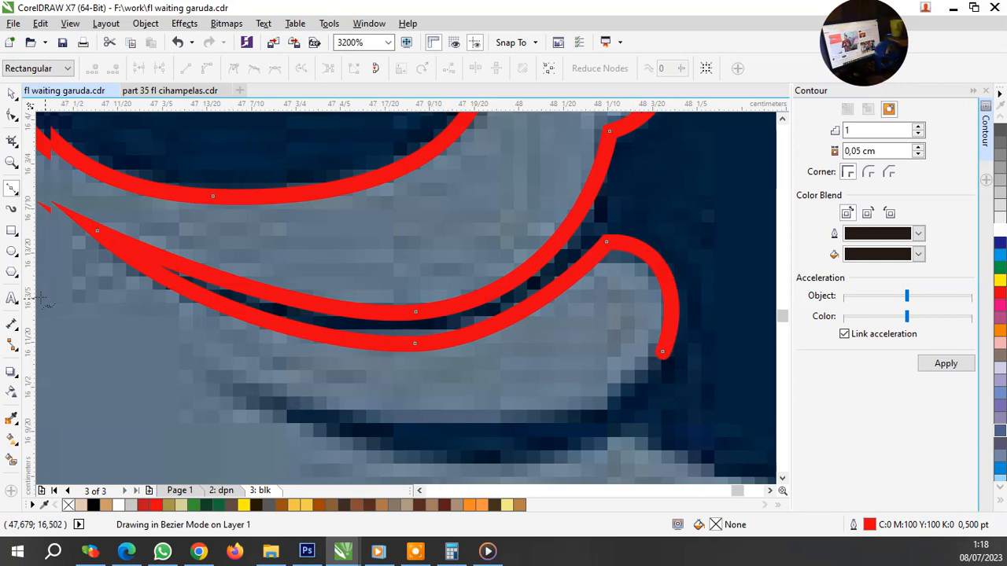
left_click_drag(291, 385, 82, 313)
Step: Trace out of the slit beneath the finger and along the dark bay toward the last curl
scroll(270, 415, "down", 5)
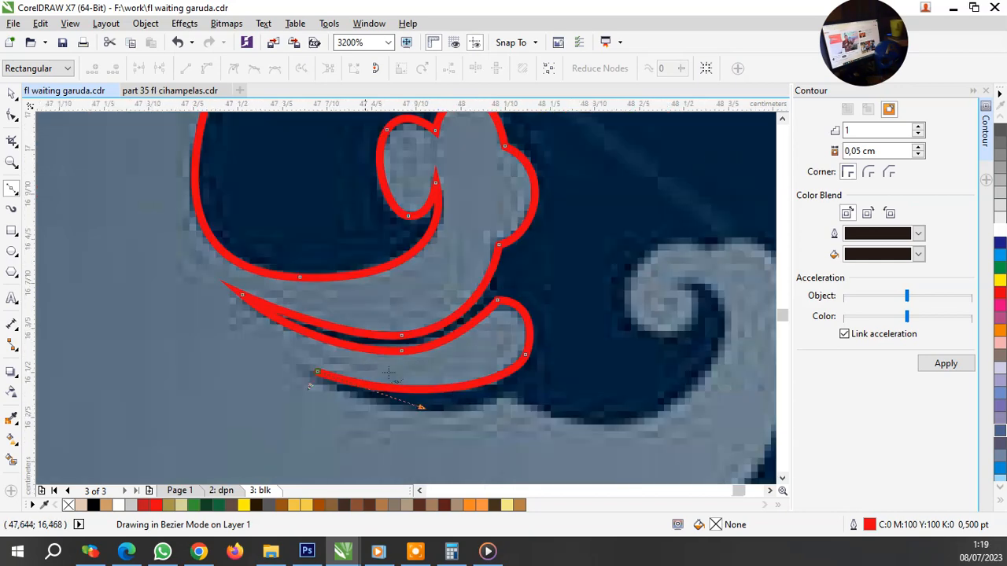
scroll(349, 409, "up", 5)
left_click_drag(510, 380, 620, 332)
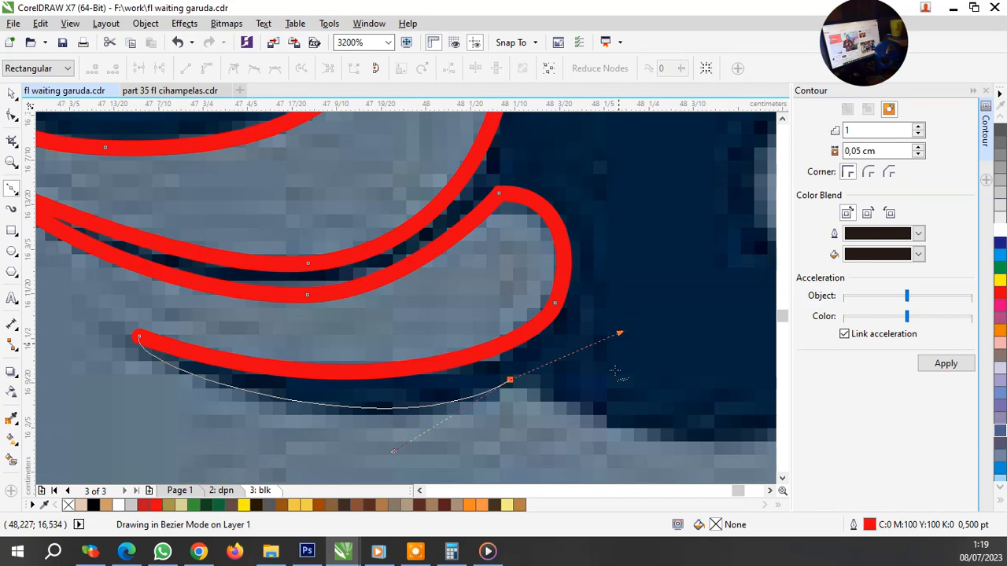
scroll(613, 429, "down", 1)
left_click_drag(613, 428, 686, 375)
Step: Trace the last curl's spiral from its inner hook around the round lobe to the dip on top
scroll(698, 353, "up", 2)
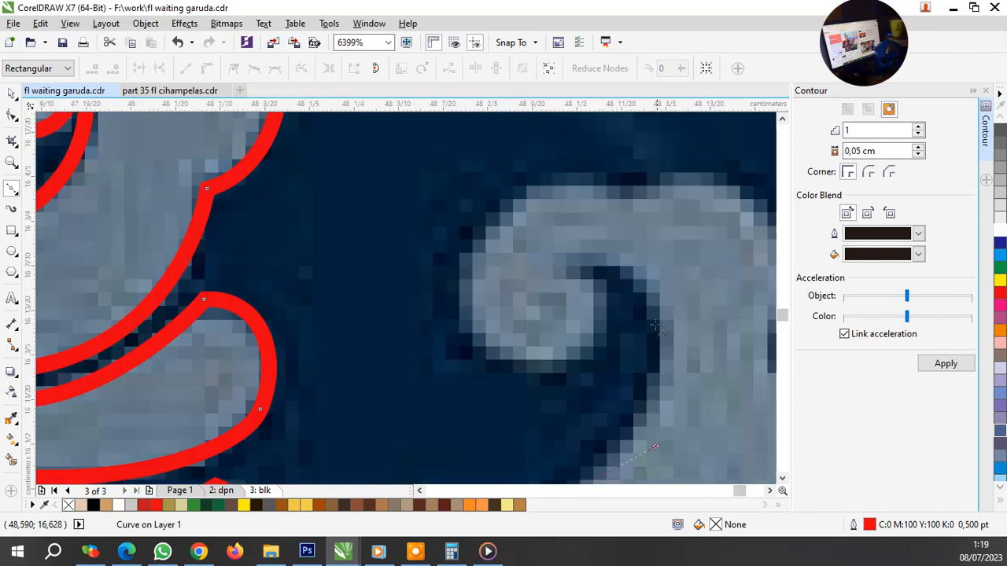
left_click_drag(656, 302, 607, 285)
left_click_drag(566, 362, 511, 387)
left_click_drag(470, 246, 515, 168)
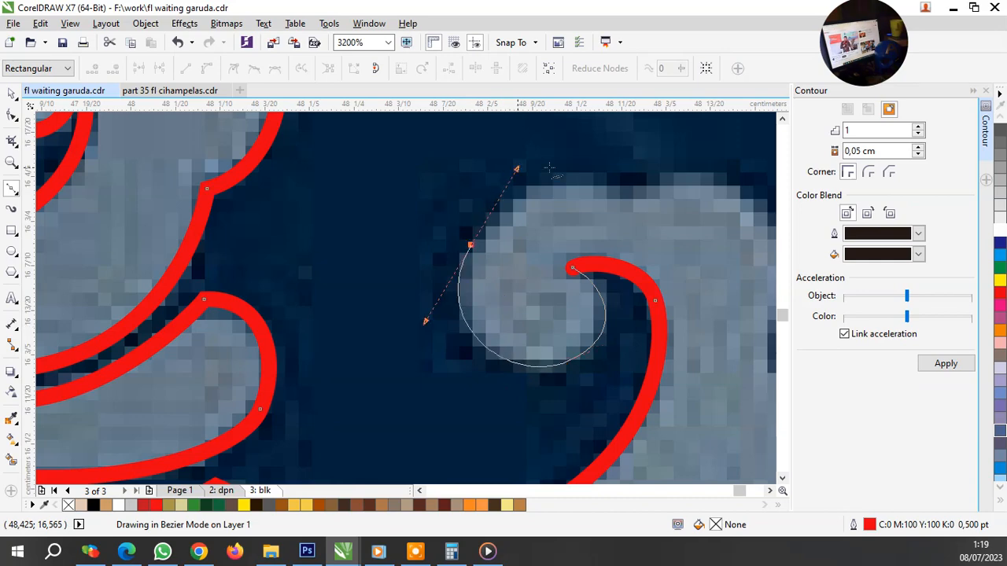
left_click(621, 190)
Step: Trace over the last curl's top lobe and down its outer edge to the underside
scroll(535, 209, "down", 3)
scroll(580, 269, "up", 1)
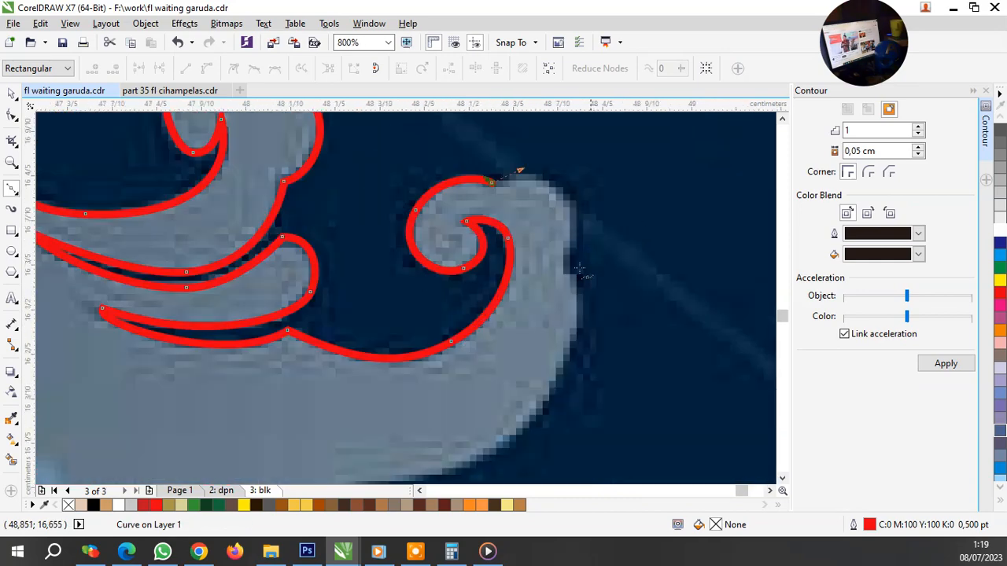
scroll(567, 265, "down", 1)
scroll(596, 333, "down", 1)
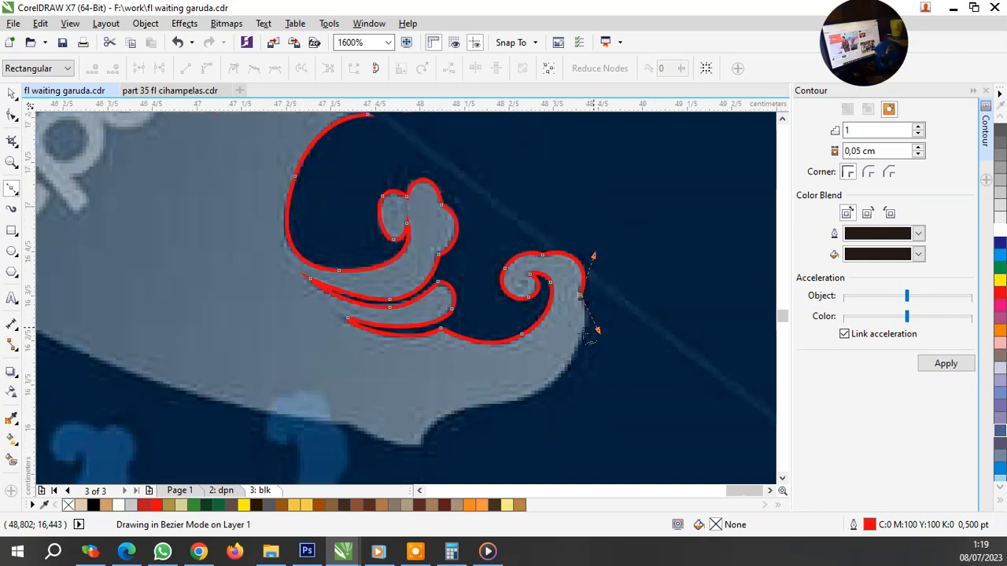
scroll(558, 372, "up", 2)
left_click_drag(582, 346, 652, 322)
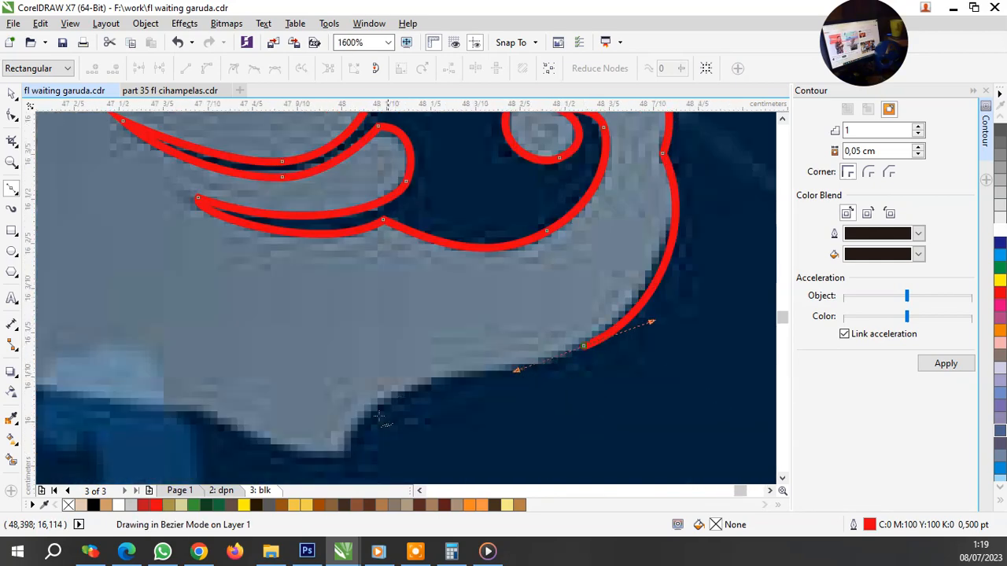
Step: Trace around the pointed lower tip and along the ornament's long lower edge toward the shield
scroll(414, 371, "down", 2)
scroll(381, 418, "up", 2)
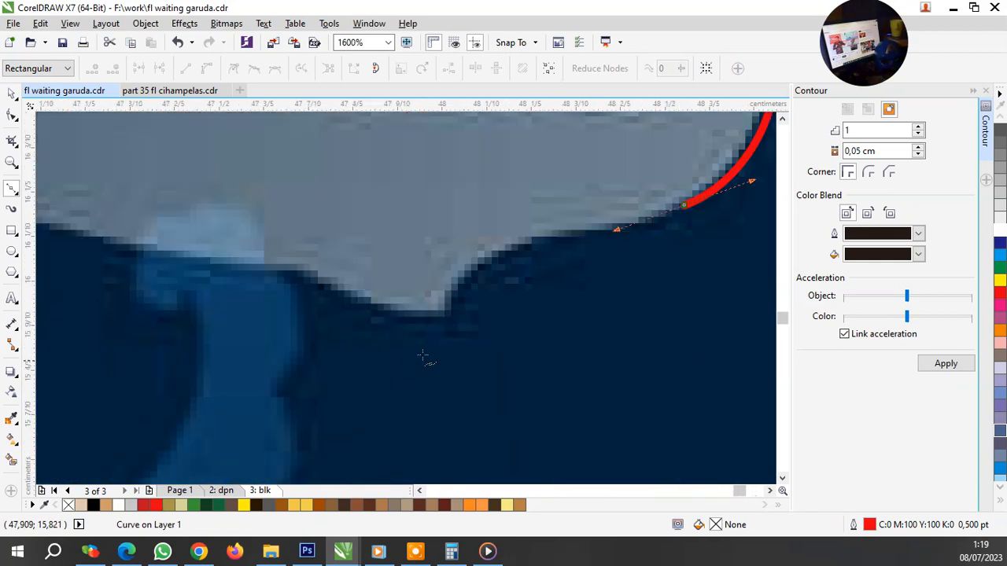
left_click_drag(445, 318, 391, 358)
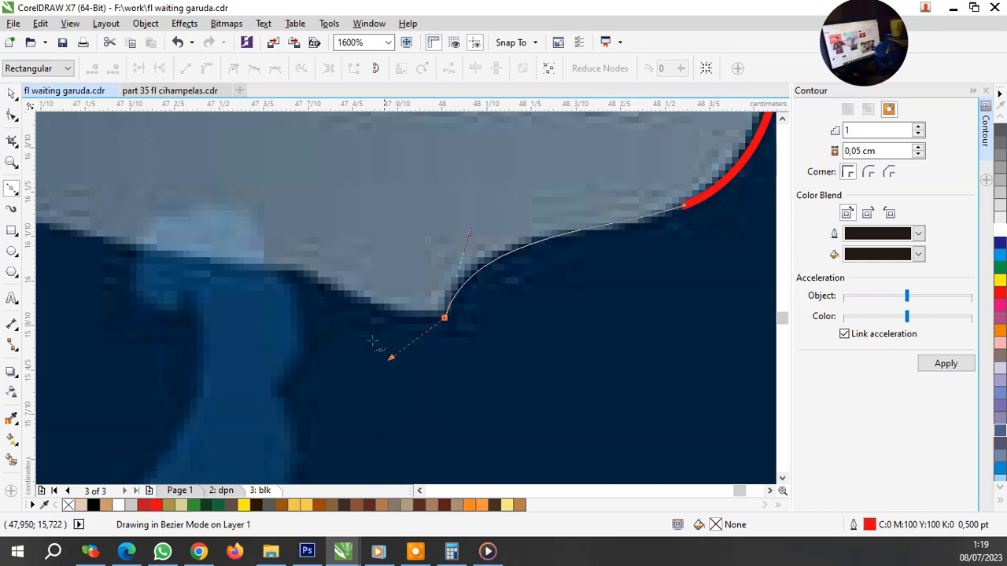
left_click(313, 293)
scroll(315, 294, "down", 2)
scroll(327, 297, "up", 1)
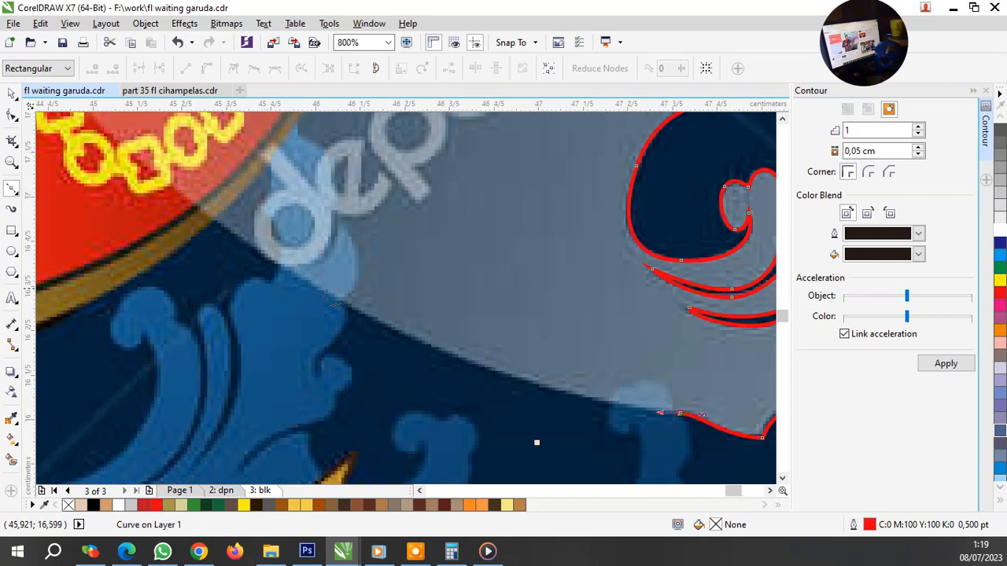
left_click_drag(362, 320, 535, 400)
scroll(406, 371, "down", 2)
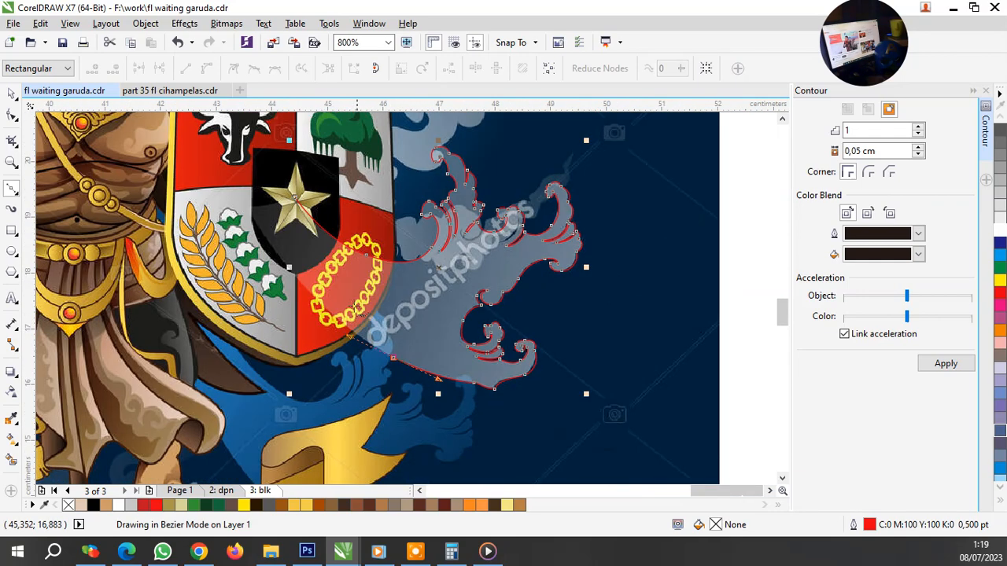
Step: Continue the outline across the shield's lower part and close it at its start point on the star
scroll(227, 195, "up", 1)
left_click(360, 334)
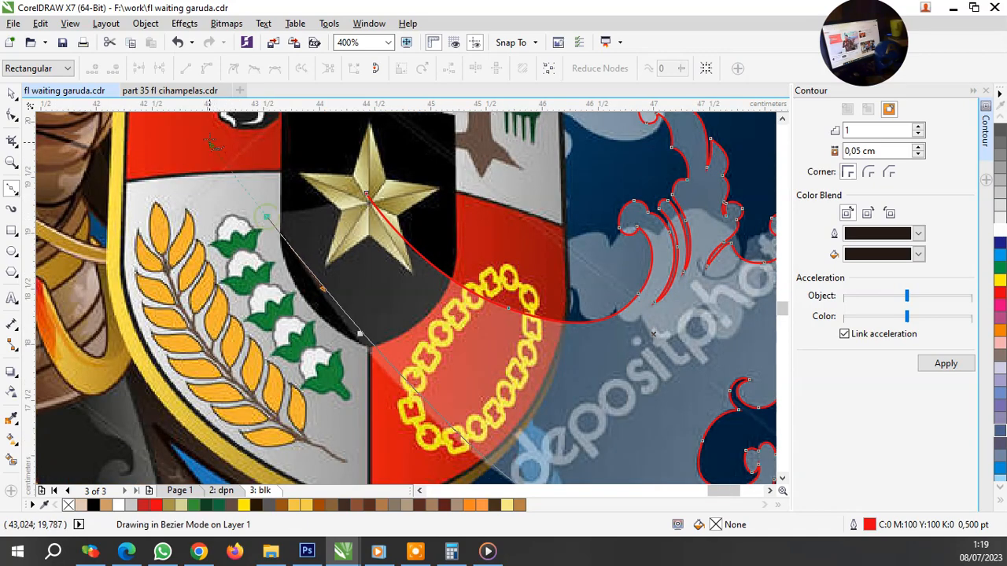
scroll(314, 283, "up", 1)
left_click_drag(266, 231, 233, 195)
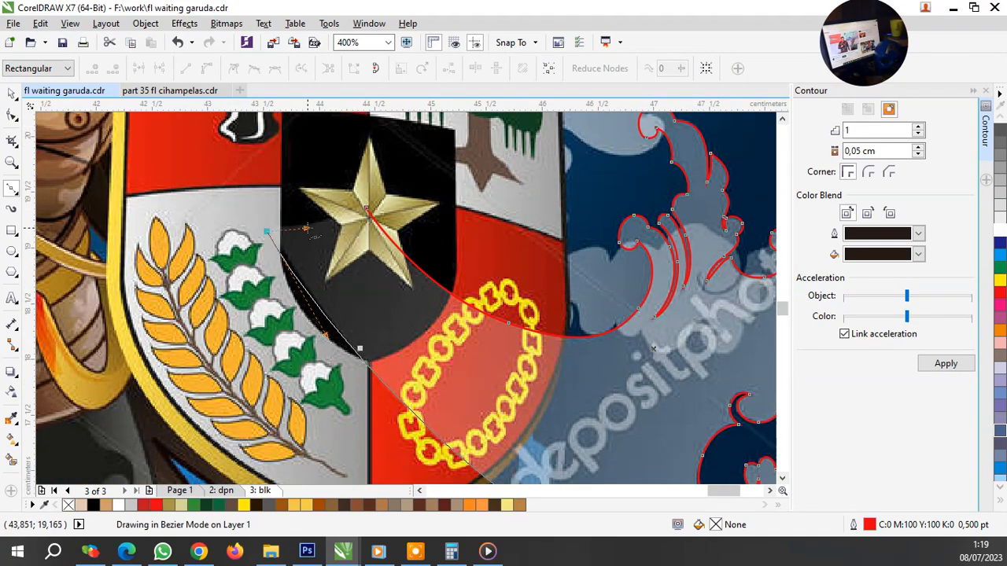
left_click_drag(306, 229, 309, 231)
left_click(366, 209)
scroll(322, 343, "down", 1)
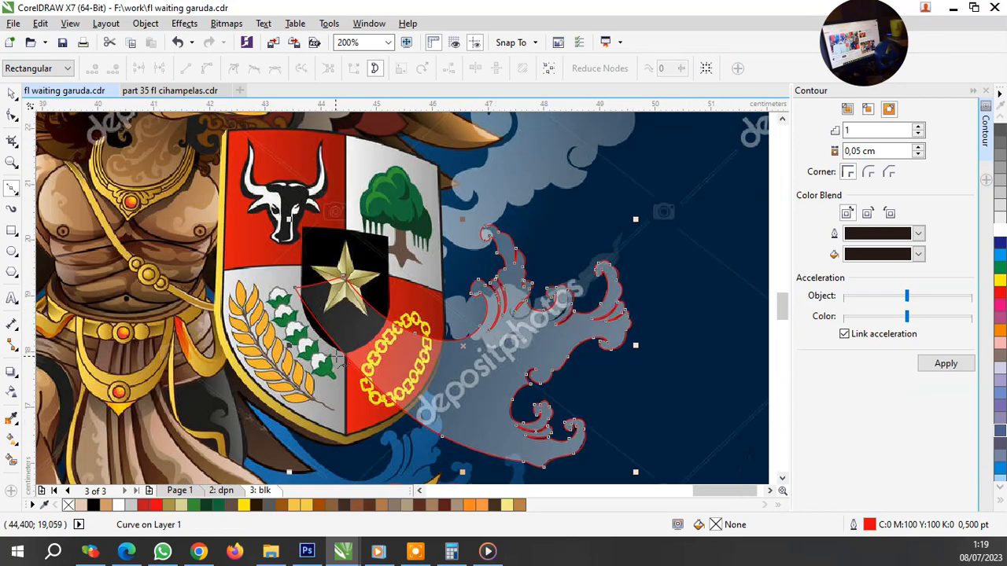
Step: Fill the closed ornament shape beside the shield with white
key("space")
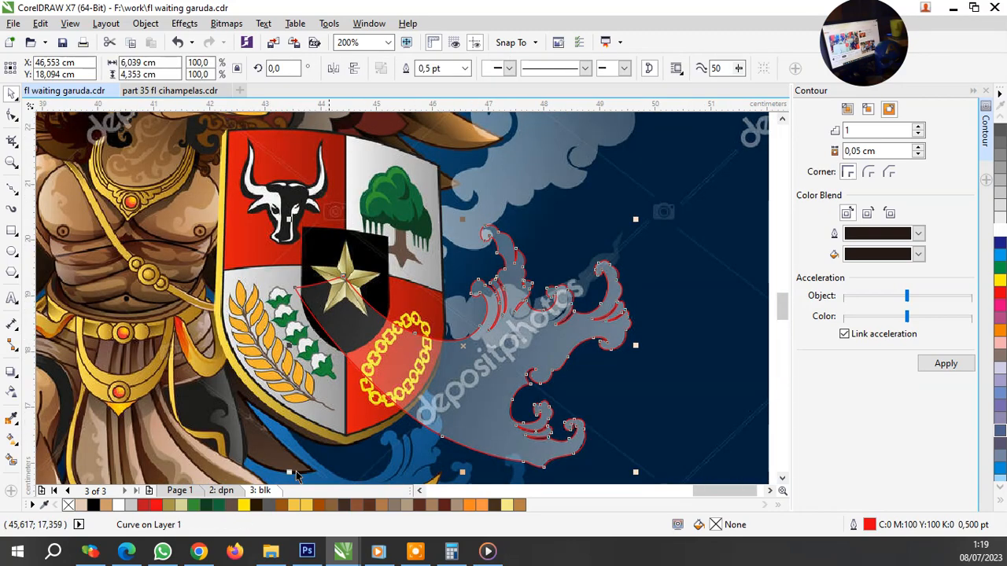
left_click(118, 504)
scroll(434, 386, "down", 1)
scroll(508, 321, "down", 1)
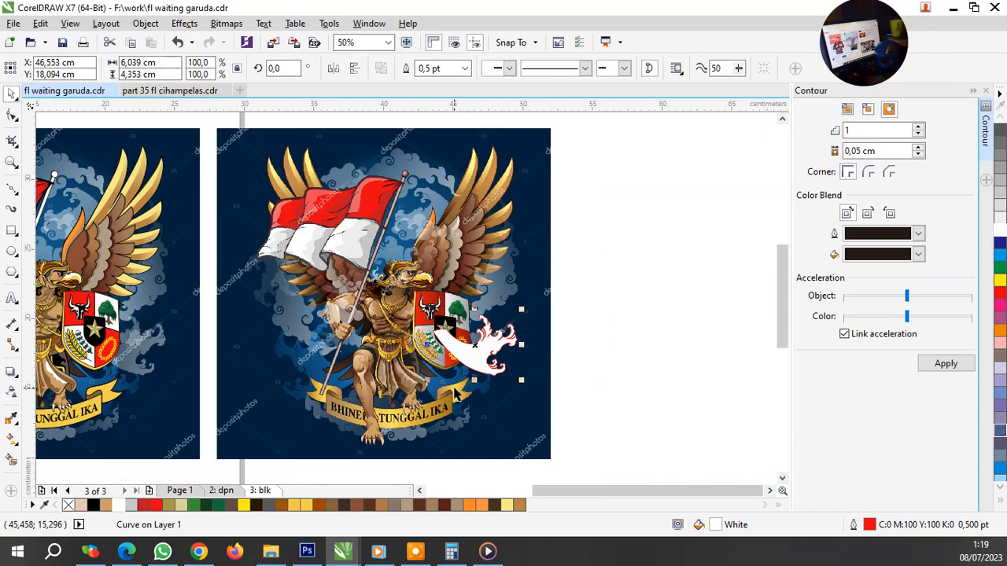
Step: Place a copy of the white ornament below the original, over the banner's end, and rotate it to 337.058 degrees
scroll(455, 396, "up", 1)
left_click_drag(503, 335, 477, 374)
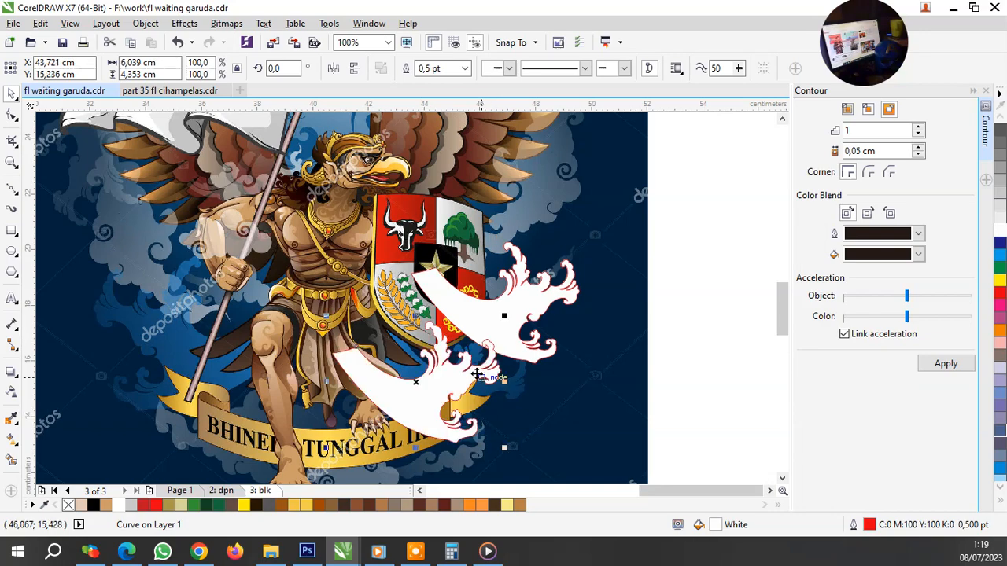
left_click(477, 375)
mouse_move(508, 316)
left_mouse_down()
mouse_move(523, 364)
mouse_move(477, 374)
mouse_move(484, 353)
left_mouse_up()
scroll(481, 371, "up", 1)
scroll(483, 354, "down", 1)
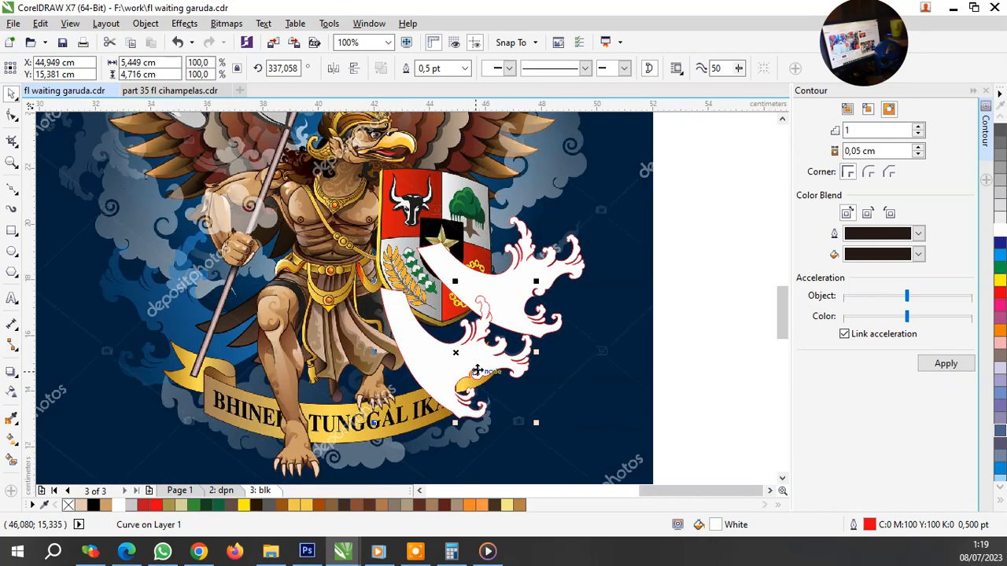
scroll(480, 375, "up", 1)
scroll(478, 407, "down", 1)
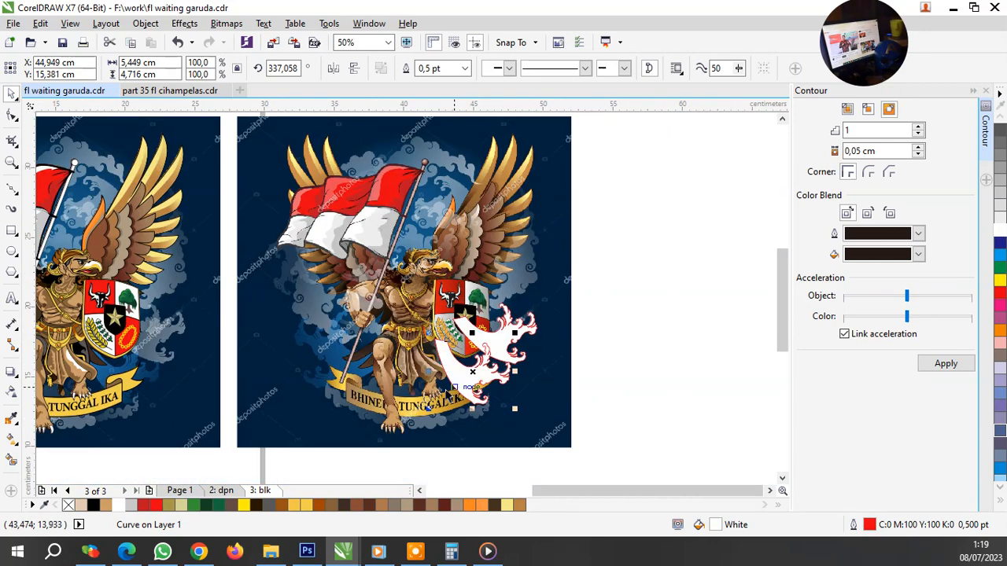
Step: Examine the pale clouds around the flag, wings and shield to choose the next one to trace
scroll(449, 407, "up", 1)
scroll(418, 407, "down", 1)
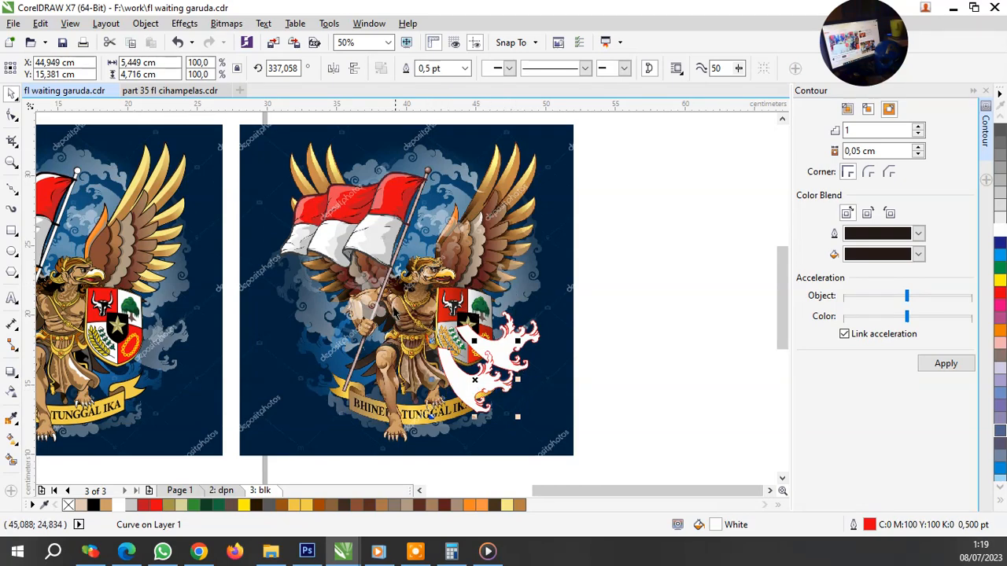
scroll(331, 352, "up", 2)
scroll(393, 409, "down", 2)
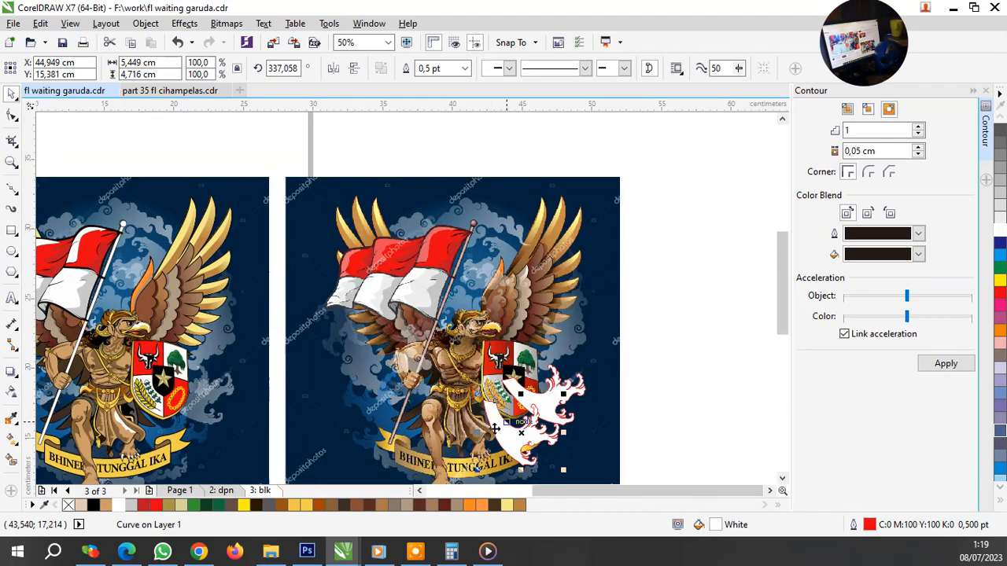
scroll(468, 417, "down", 1)
scroll(463, 437, "up", 2)
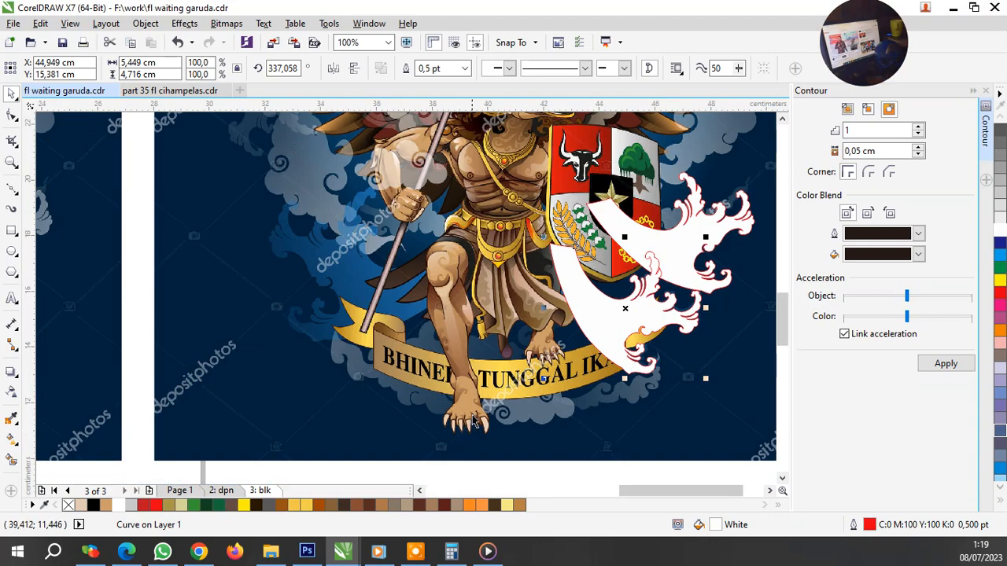
scroll(520, 382, "down", 1)
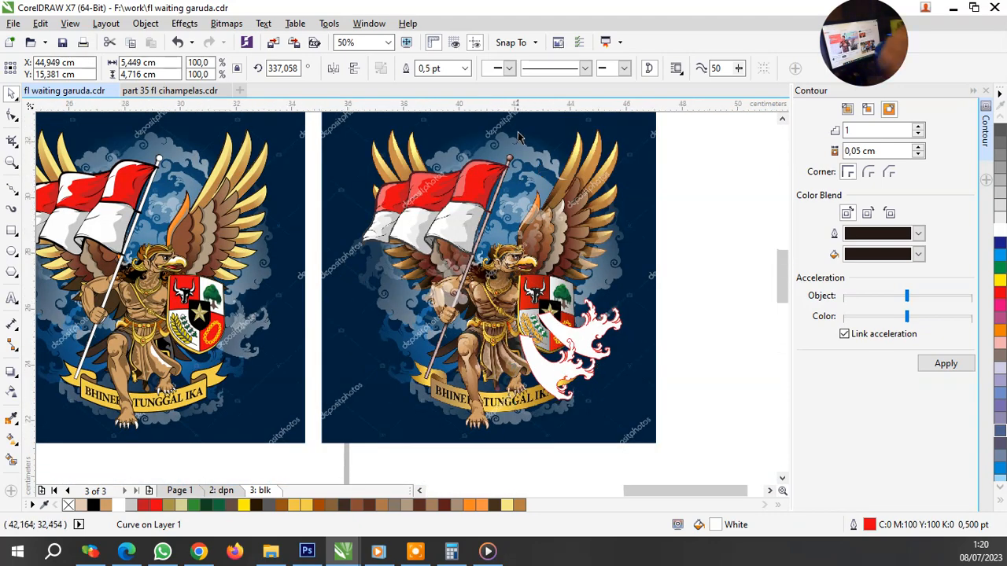
scroll(525, 163, "up", 1)
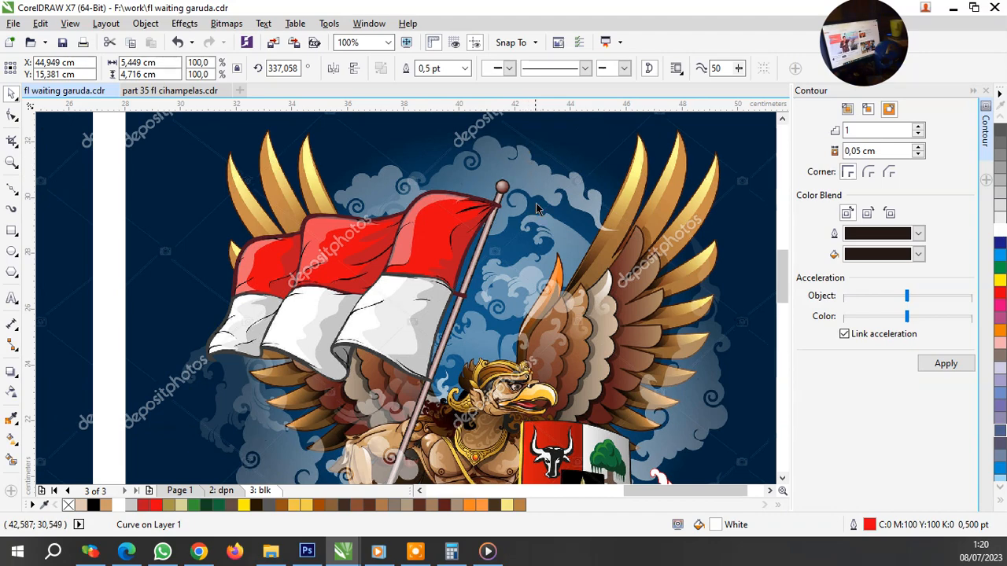
scroll(553, 264, "down", 1)
scroll(560, 279, "up", 1)
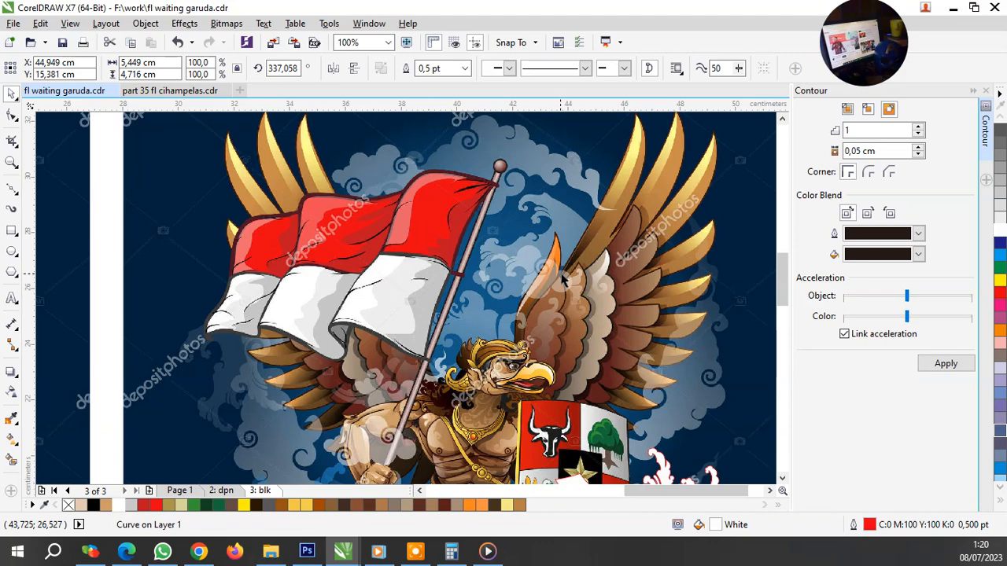
scroll(561, 280, "down", 1)
scroll(561, 224, "up", 1)
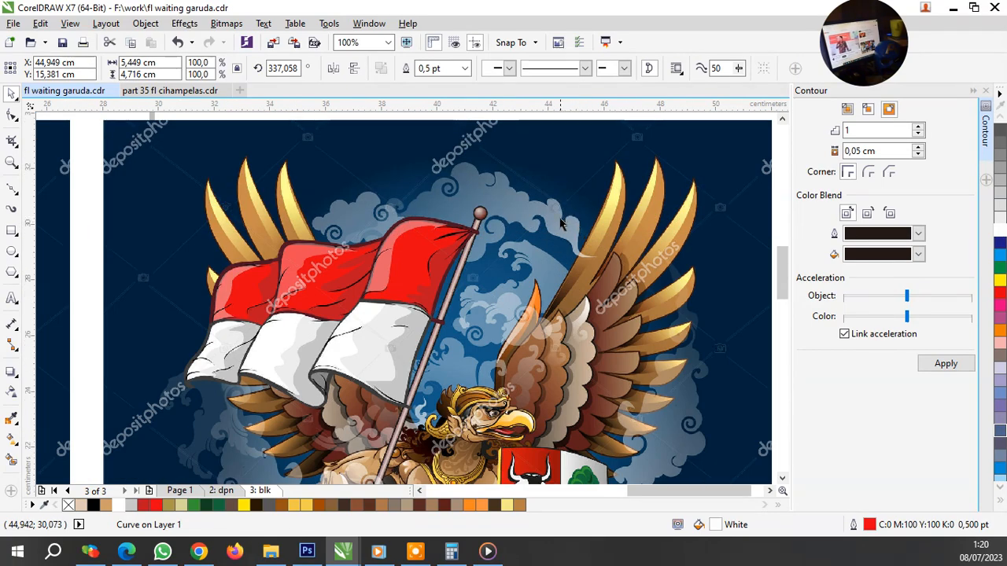
scroll(598, 330, "down", 1)
scroll(613, 415, "up", 3)
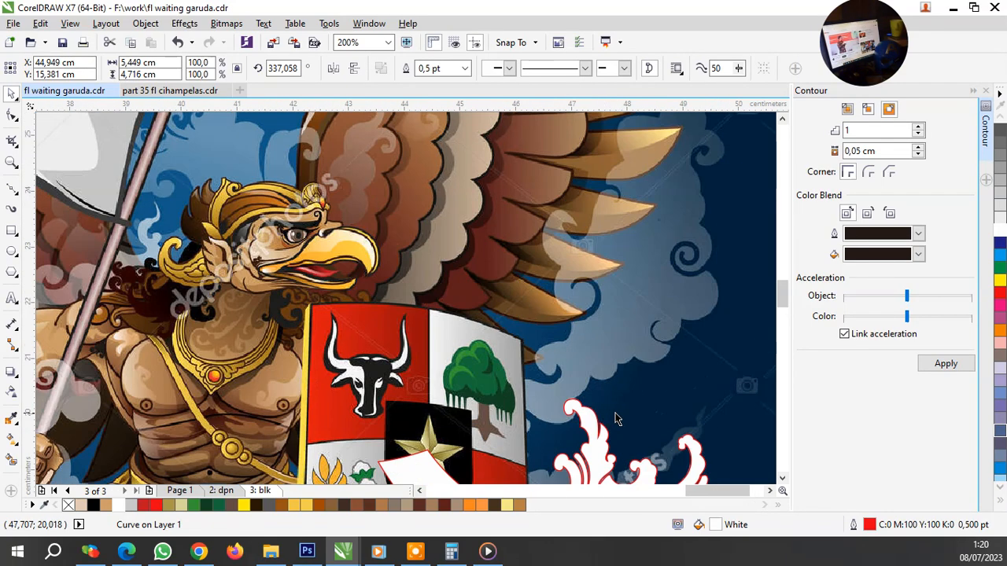
Step: Begin a new Bezier outline on the shield's tree and trace the adjoining cloud's lower edge to its first notch
left_click(11, 188)
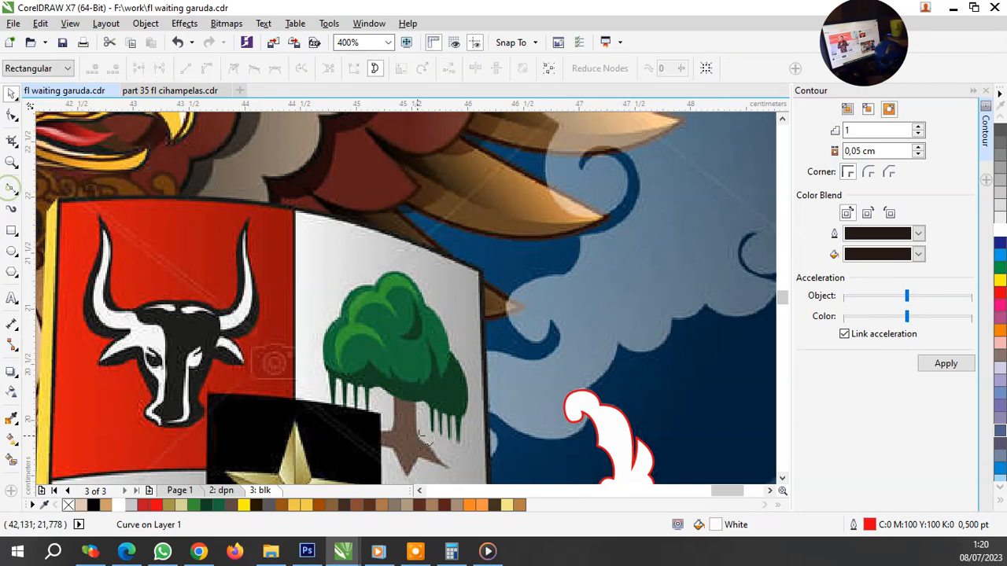
scroll(519, 442, "up", 1)
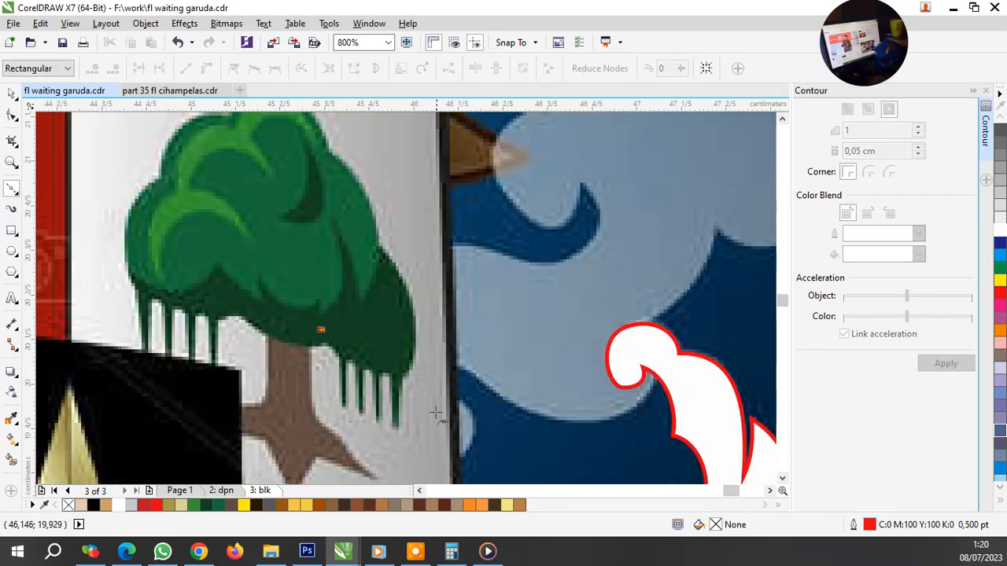
left_click_drag(419, 466, 445, 465)
left_click_drag(457, 393, 422, 364)
left_click_drag(601, 421, 667, 410)
left_click_drag(652, 324, 638, 296)
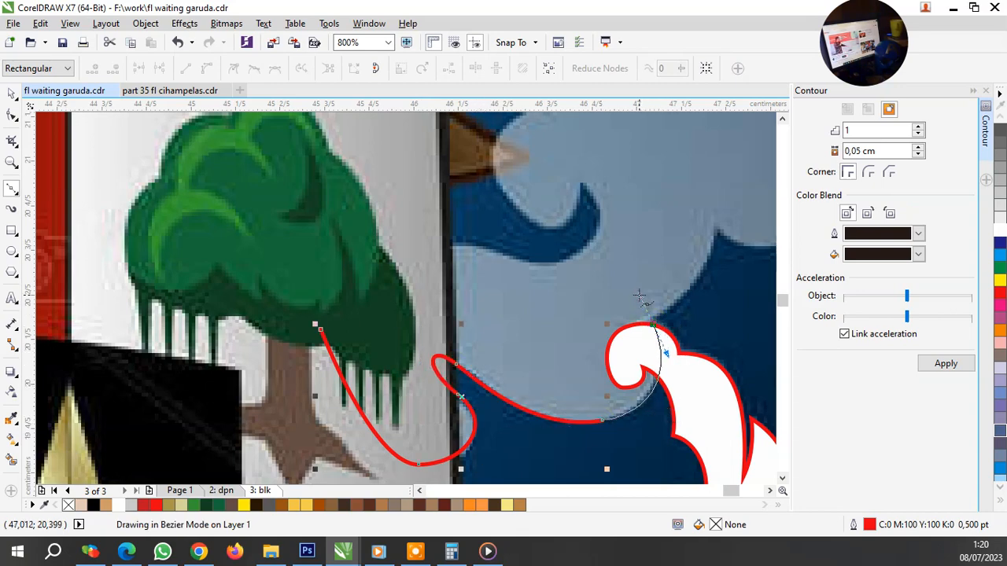
left_click_drag(700, 312, 704, 310)
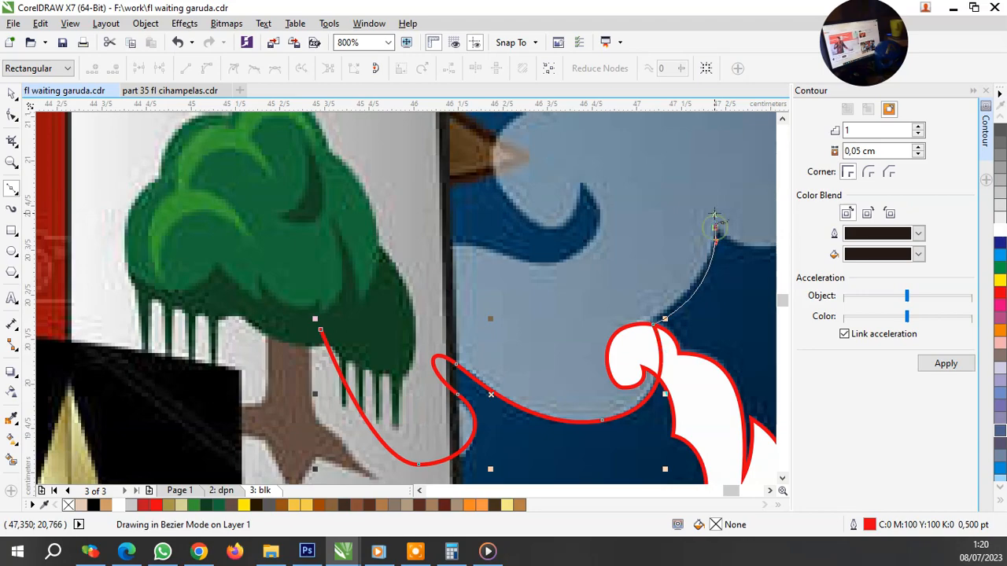
Step: Trace the scallops along the cloud's lower edge up to the pointed tip beneath the hooked curl
scroll(568, 321, "down", 5)
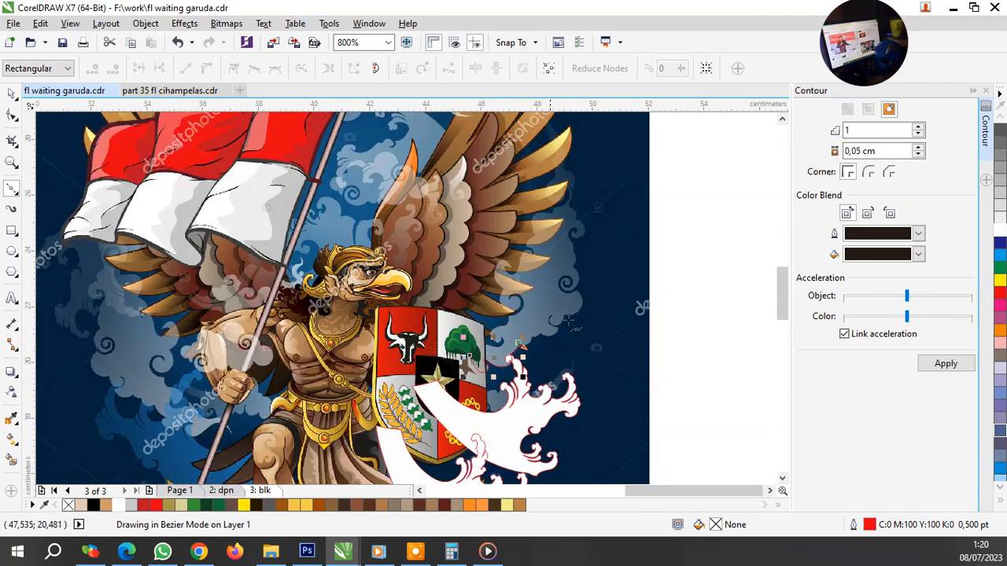
scroll(553, 322, "up", 5)
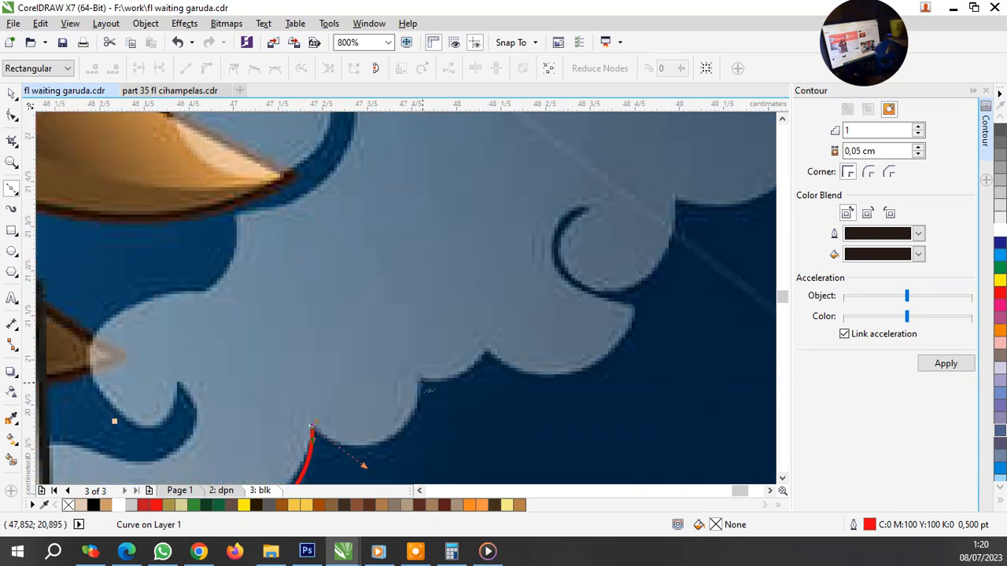
left_click_drag(421, 380, 430, 318)
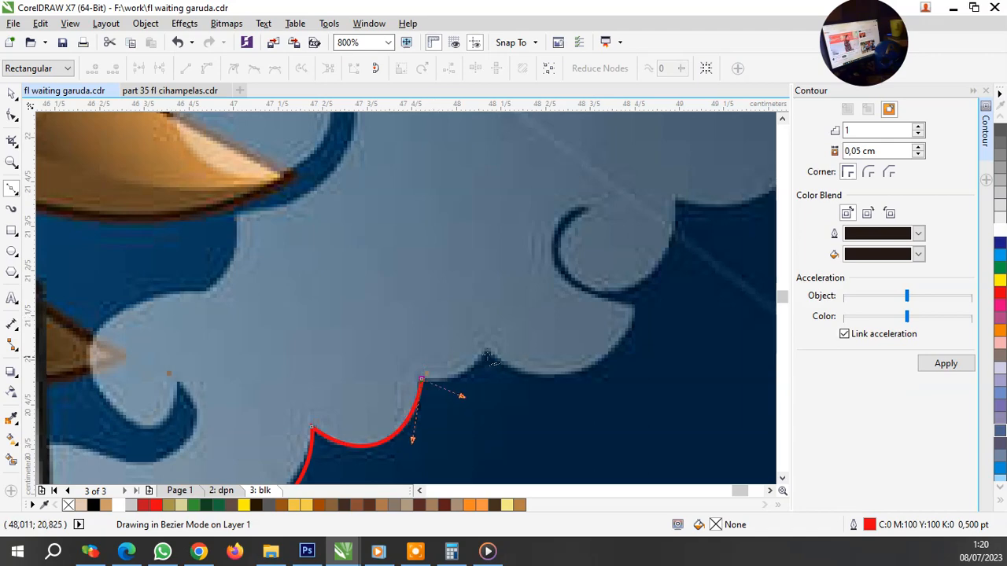
left_click(488, 350)
left_click_drag(524, 385, 528, 386)
left_click_drag(640, 306, 607, 299)
Step: Trace both sides of the hooked curl's groove and around its round lobe to the notch above it
scroll(557, 231, "up", 1)
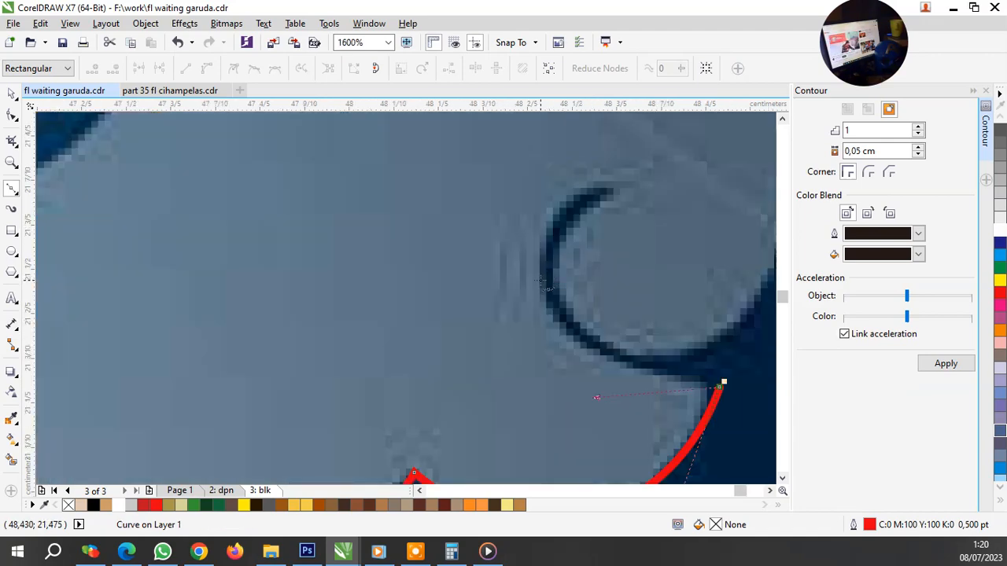
left_click_drag(548, 255, 559, 206)
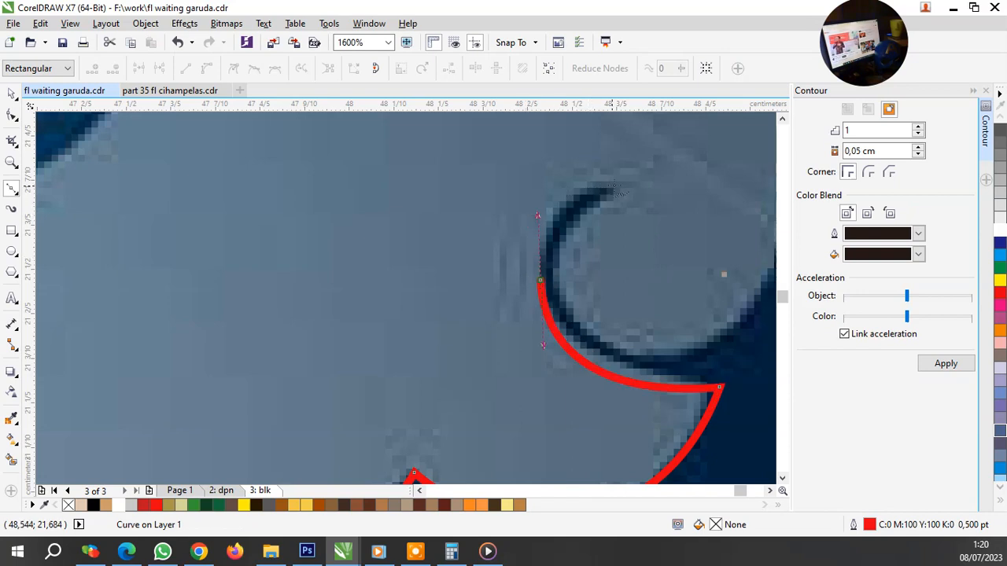
left_click_drag(616, 184, 724, 180)
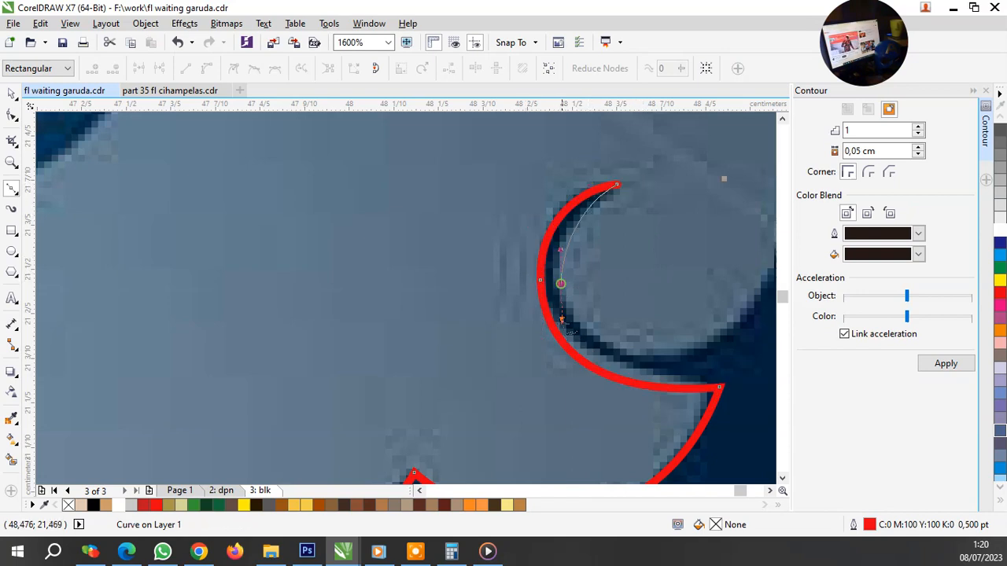
scroll(555, 234, "down", 1)
left_click_drag(627, 333, 663, 327)
left_click_drag(677, 238, 696, 274)
Step: Trace the large round lobe above the hooked curl up to the opening of the spiral groove
scroll(696, 274, "down", 3)
scroll(598, 322, "up", 4)
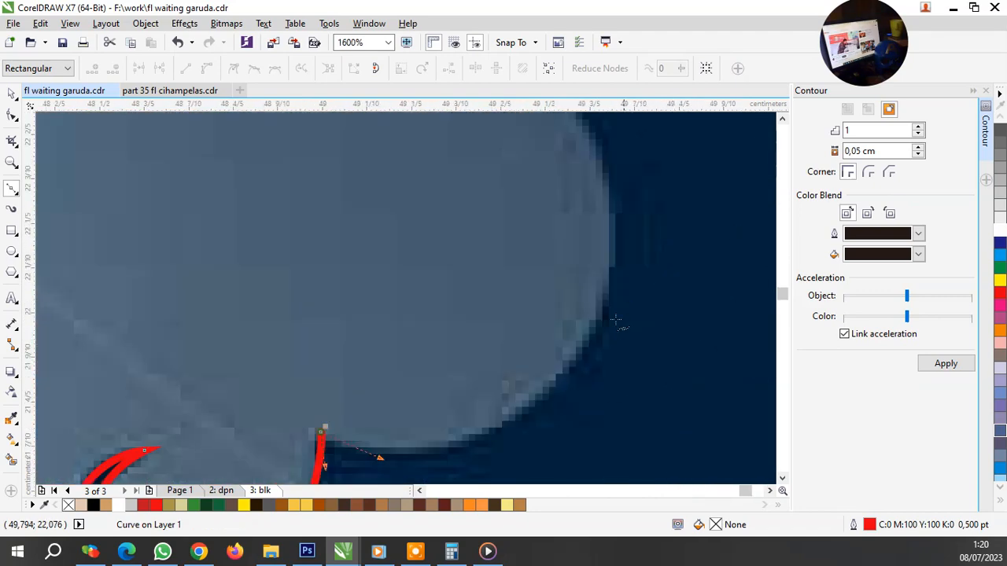
left_click_drag(589, 334, 655, 218)
scroll(646, 321, "down", 1)
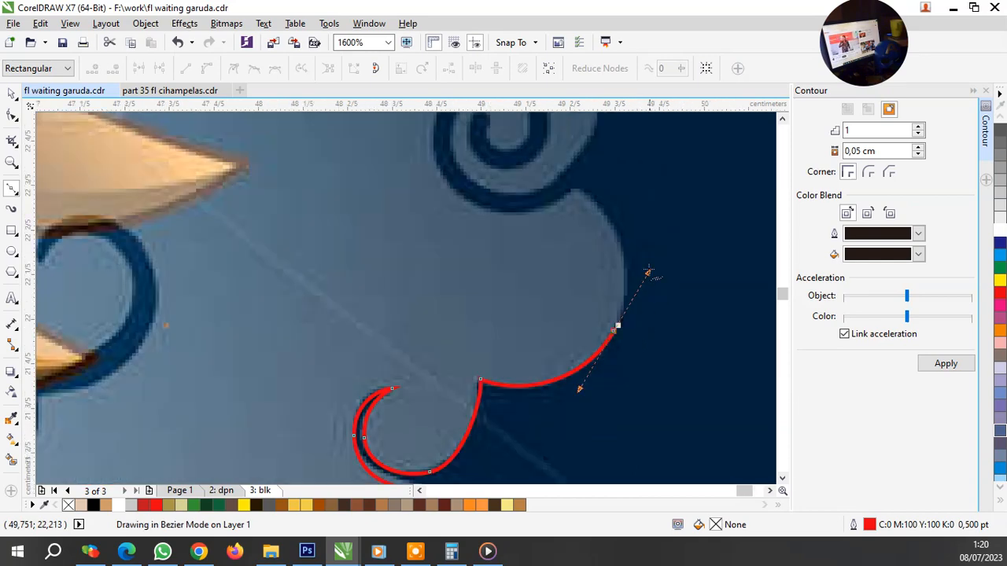
left_click_drag(576, 187, 555, 177)
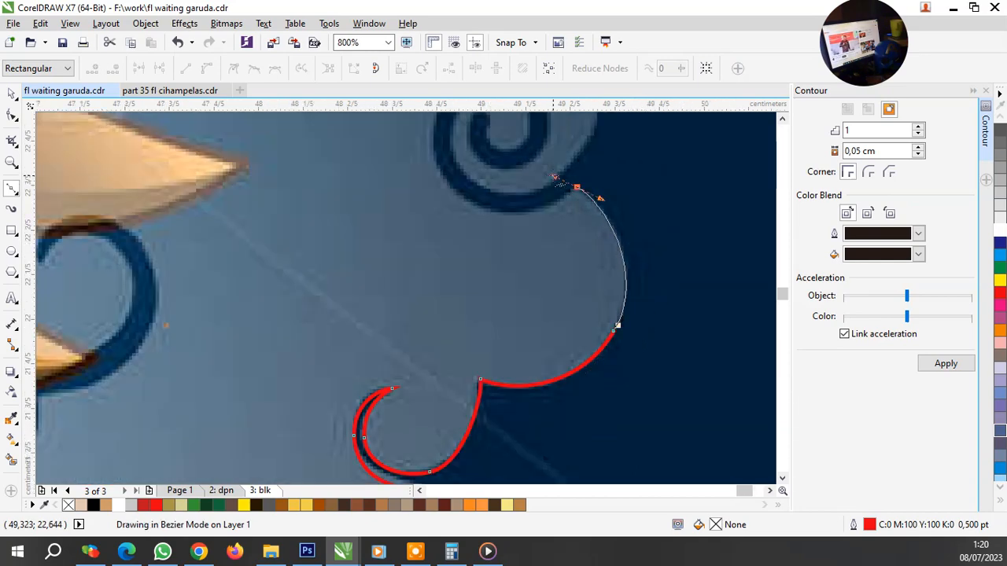
Step: Trace the spiral groove's outer edge from its opening around the full turn to the underside of its centre
scroll(548, 215, "down", 1)
key("space")
scroll(487, 317, "up", 2)
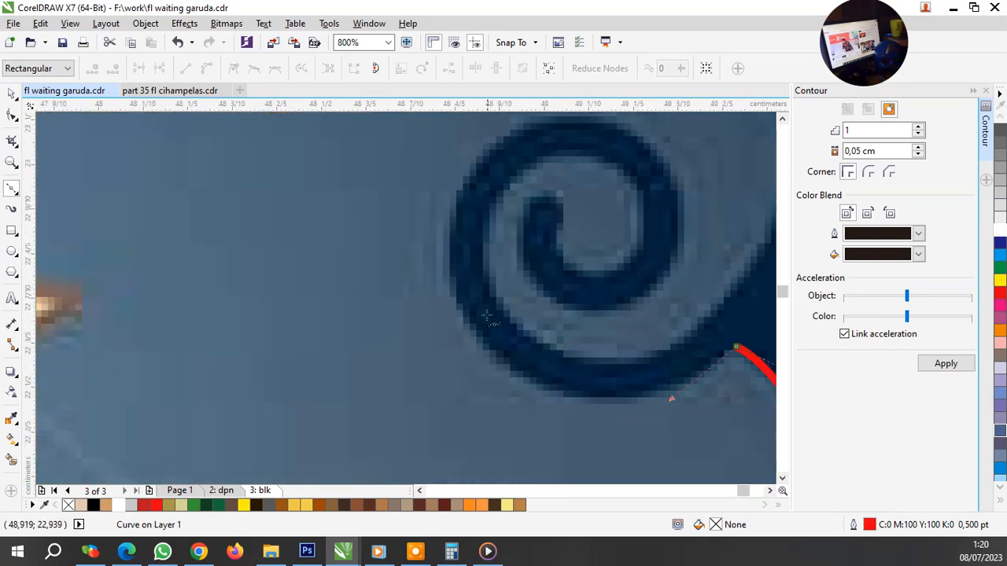
left_click_drag(477, 338, 546, 422)
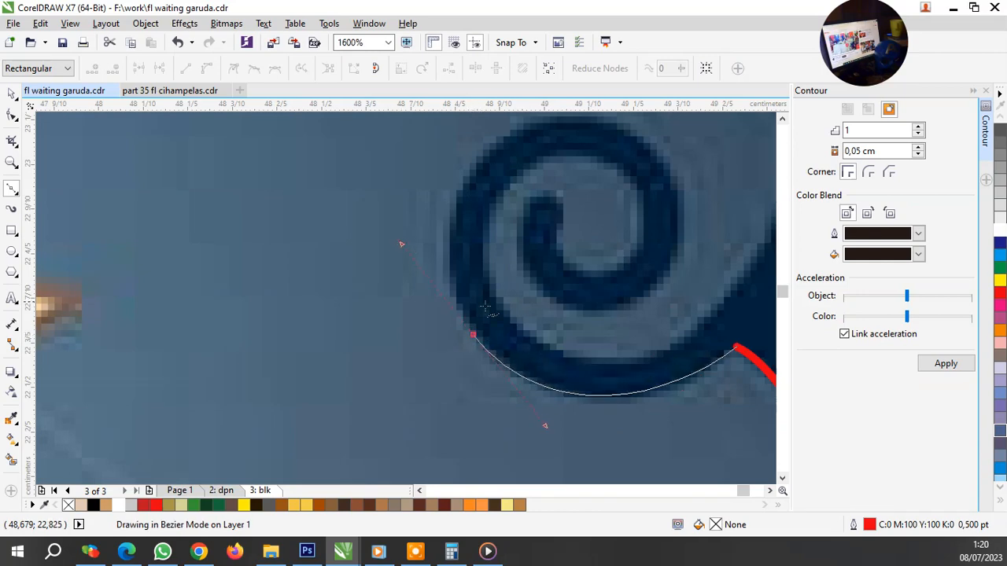
scroll(486, 313, "down", 1)
scroll(550, 218, "up", 1)
left_click_drag(513, 220, 595, 213)
left_click_drag(641, 383, 640, 379)
left_click_drag(526, 412, 570, 422)
scroll(486, 333, "up", 1)
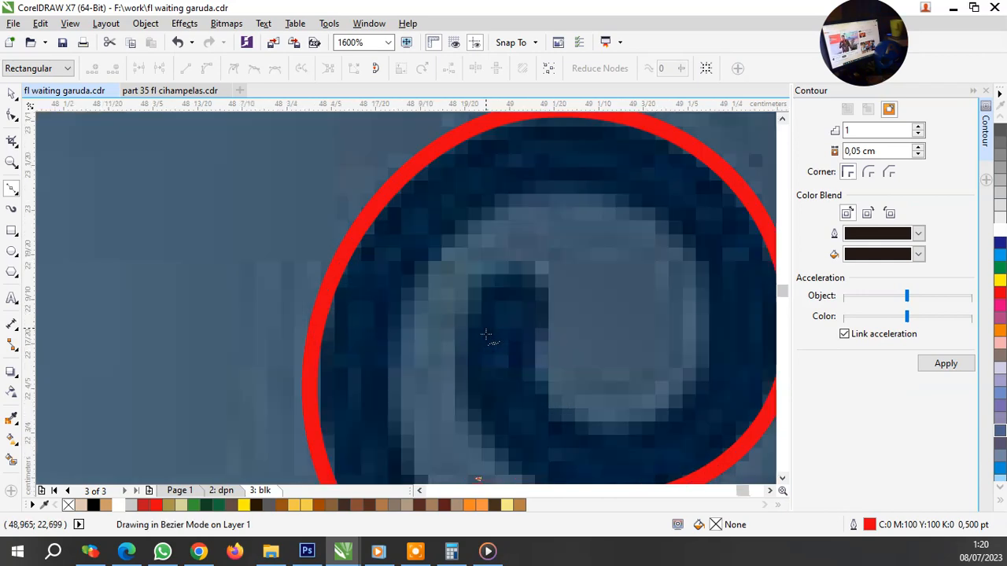
Step: Round off the spiral groove's inner end and trace back around the first inner turn
left_click_drag(473, 303, 496, 241)
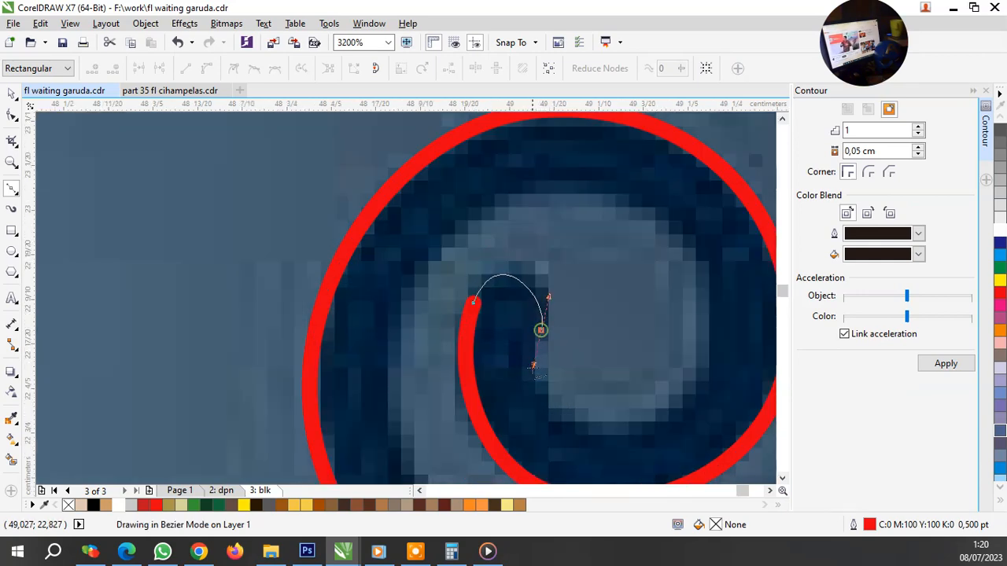
left_click_drag(541, 330, 530, 384)
left_click_drag(656, 439, 676, 429)
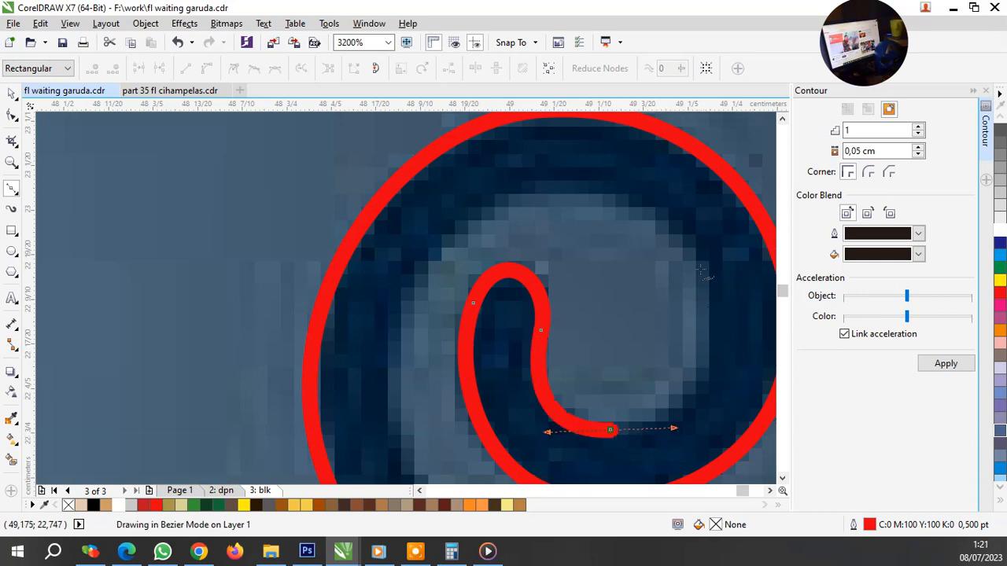
left_click_drag(699, 269, 661, 193)
left_click_drag(462, 227, 382, 291)
Step: Trace the remaining inner edge of the spiral groove out to the cloud's outer edge
scroll(439, 270, "down", 1)
scroll(469, 435, "up", 1)
left_click_drag(437, 374, 534, 463)
scroll(454, 437, "down", 1)
left_click_drag(678, 341, 739, 224)
scroll(664, 402, "down", 1)
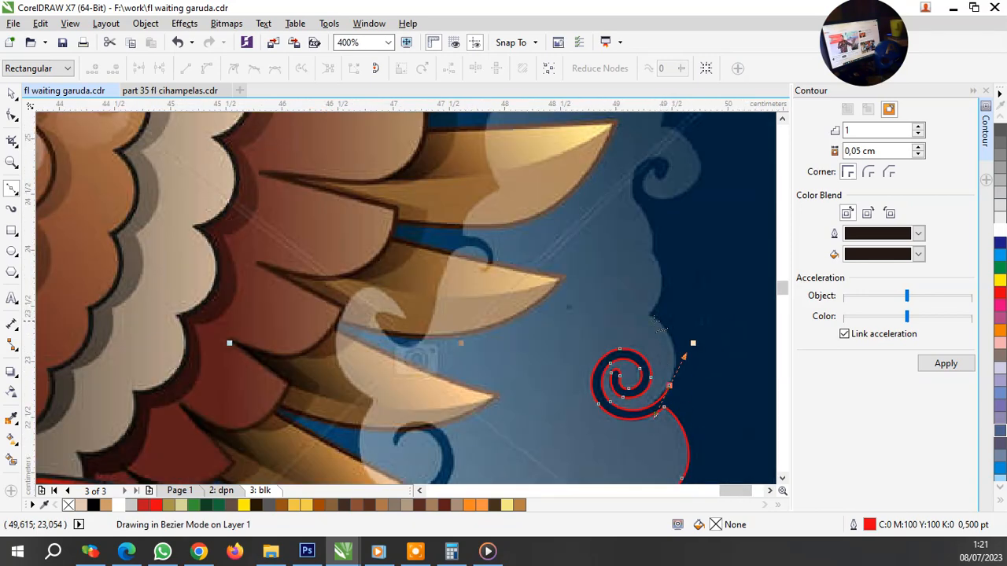
Step: Trace the cloud's next two outer lobes above the spiral, up to the notch between the wing feathers and dark background
scroll(657, 326, "up", 1)
left_click_drag(641, 309, 684, 324)
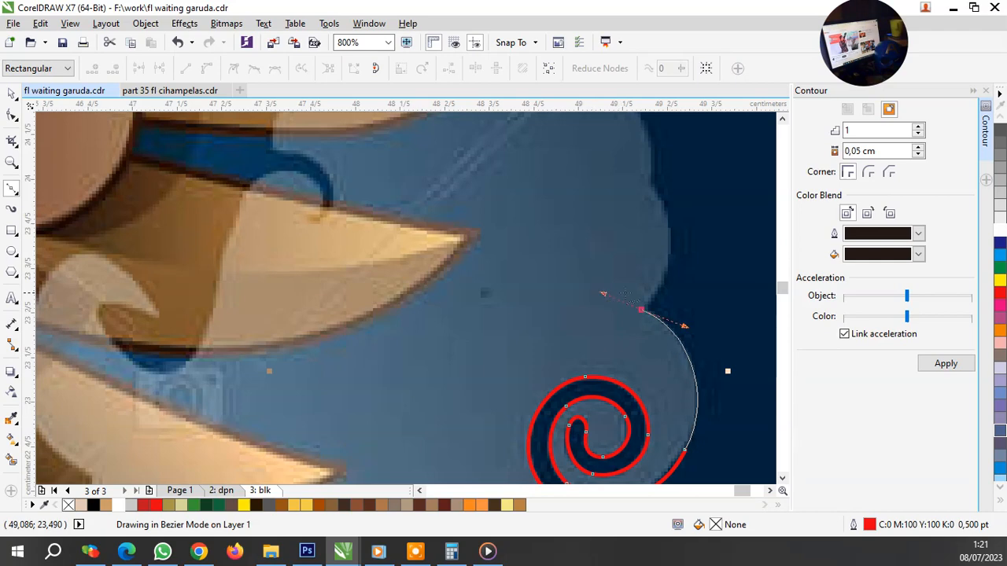
scroll(670, 275, "down", 1)
scroll(646, 259, "up", 1)
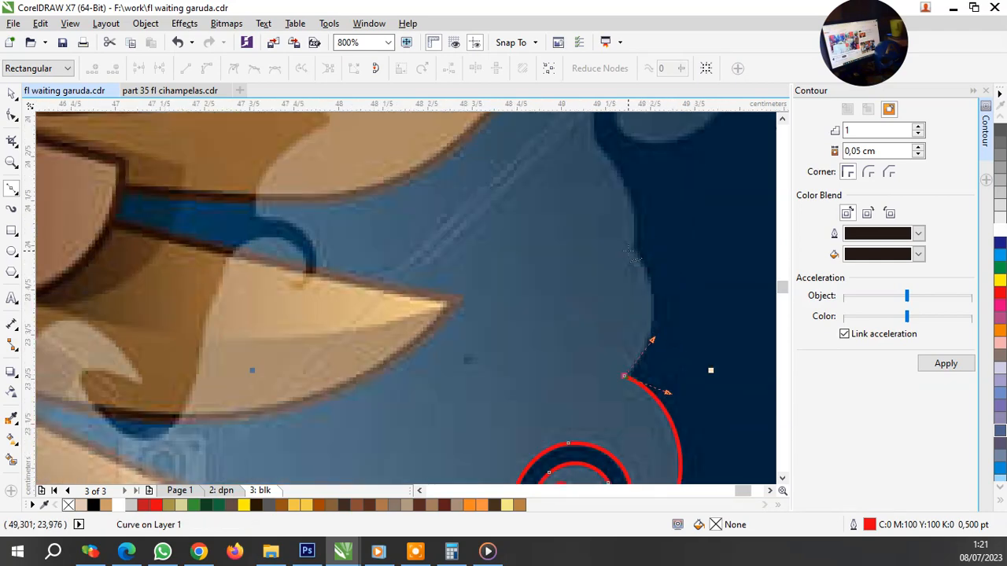
left_click_drag(627, 250, 663, 278)
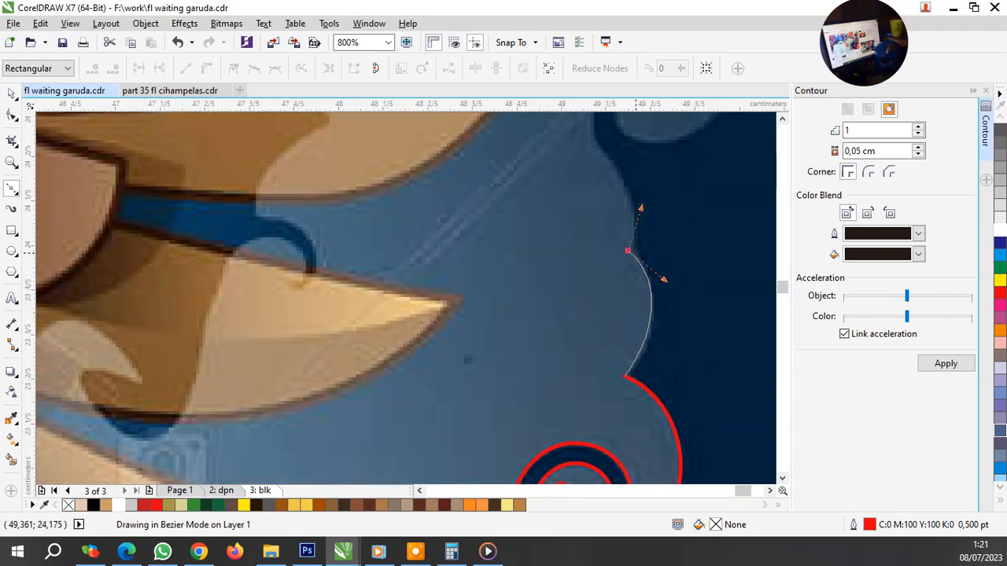
Step: Trace the cloud's next outer lobe up to the base of the small hooked curl
scroll(663, 278, "down", 1)
scroll(614, 240, "up", 2)
left_click_drag(601, 260, 543, 209)
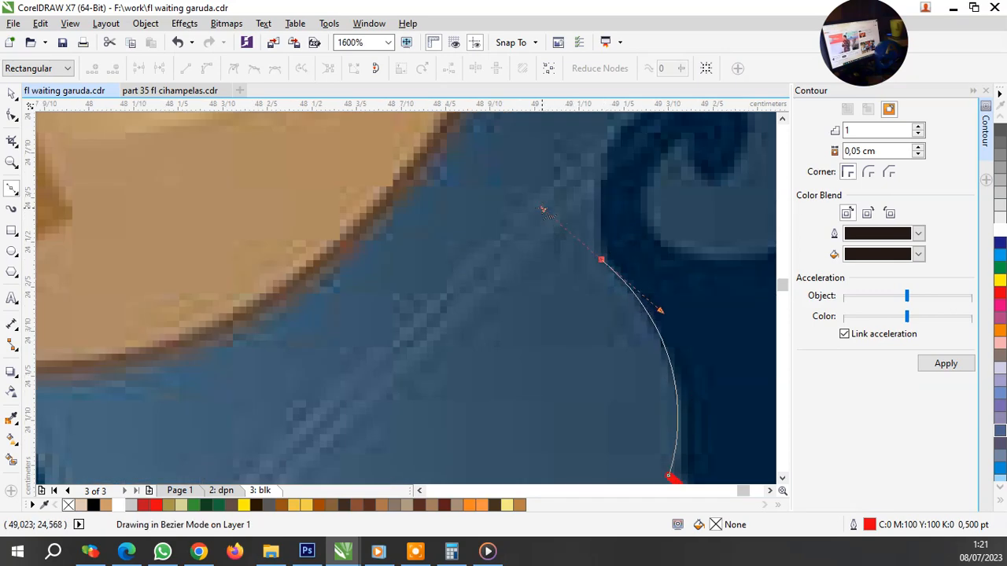
left_click_drag(596, 176, 594, 174)
scroll(593, 173, "down", 2)
scroll(591, 245, "up", 2)
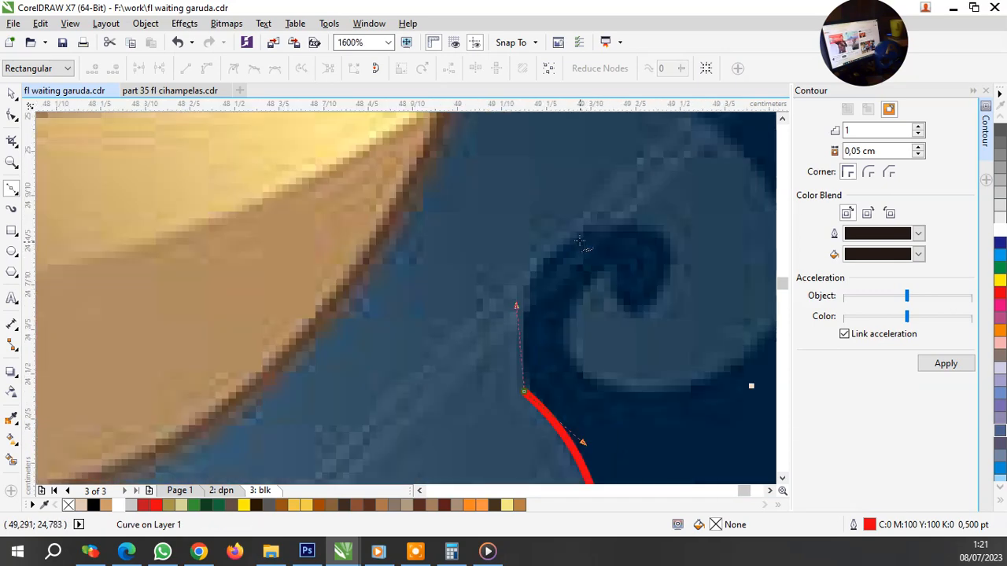
Step: Trace the small curl's hooked groove around its rounded end and back out along the curl's underside to its outer edge
left_click_drag(580, 235, 618, 217)
left_click_drag(667, 268, 617, 266)
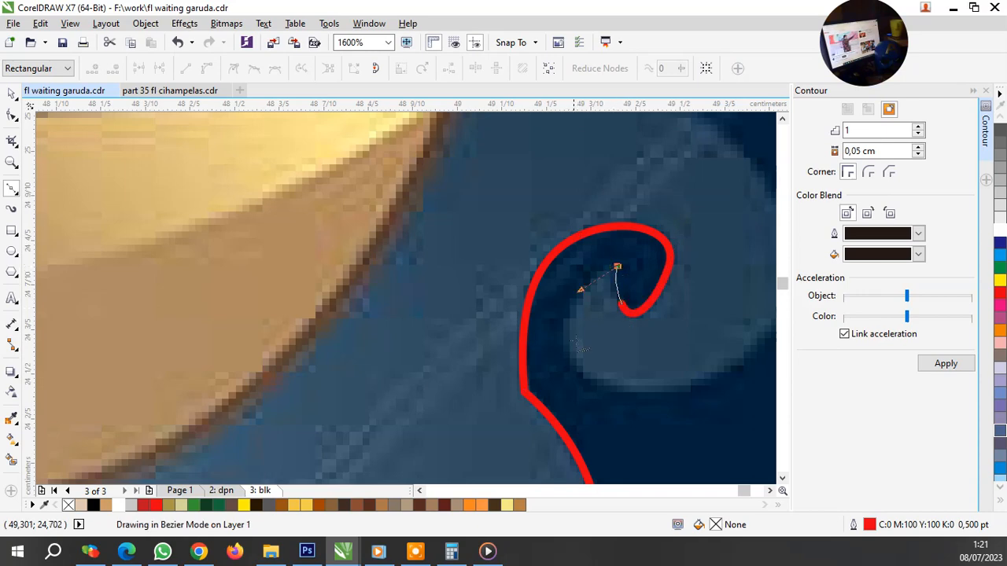
left_click_drag(590, 378, 627, 414)
scroll(578, 382, "down", 1)
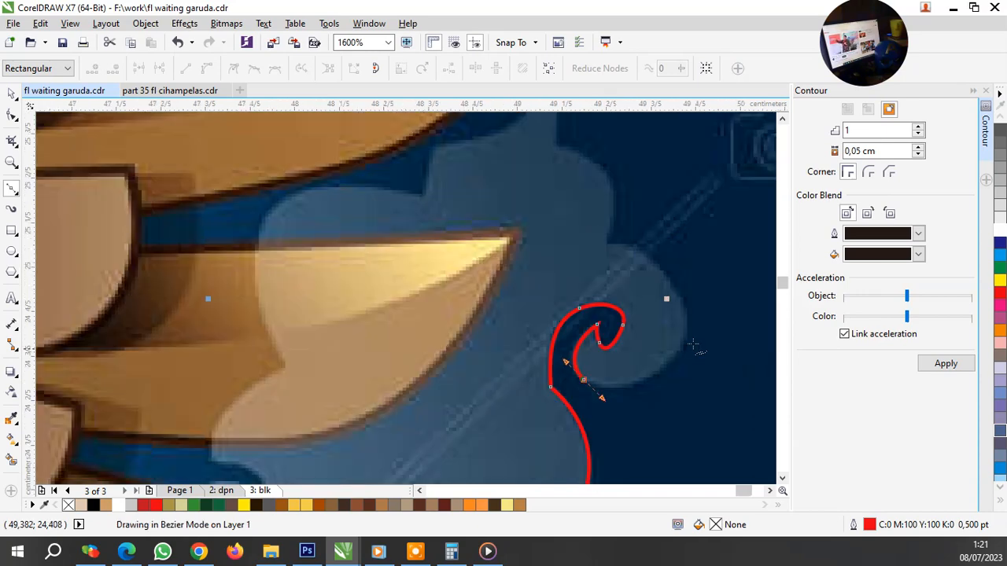
scroll(695, 348, "up", 1)
left_click_drag(681, 324, 695, 219)
Step: Trace the top of the small curl, the outer lobe above it and the short edge rising into the narrow stem
scroll(667, 335, "down", 1)
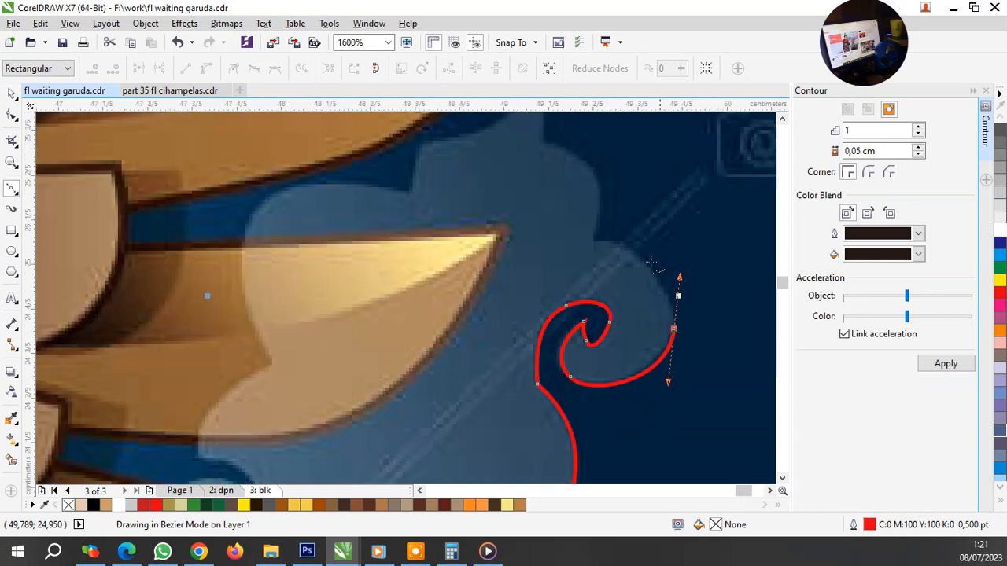
scroll(652, 264, "up", 1)
left_click_drag(563, 235, 501, 241)
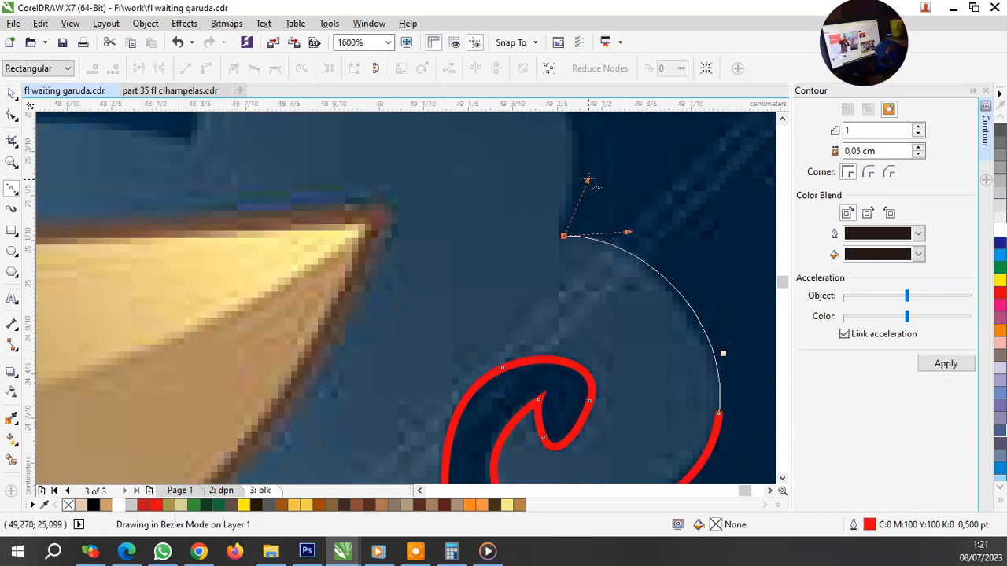
scroll(591, 339, "down", 2)
scroll(576, 250, "up", 2)
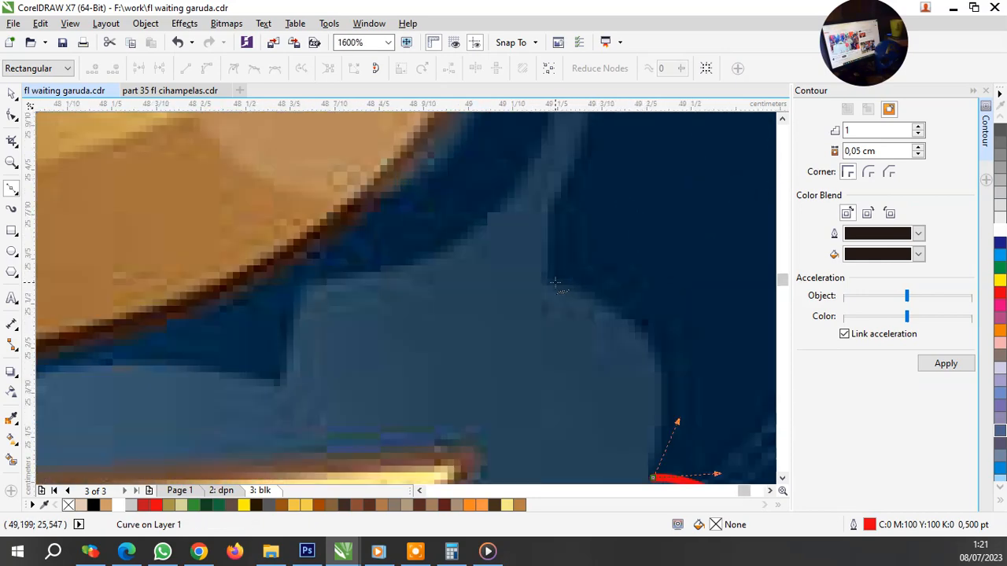
left_click_drag(556, 283, 561, 225)
left_click_drag(573, 173, 588, 150)
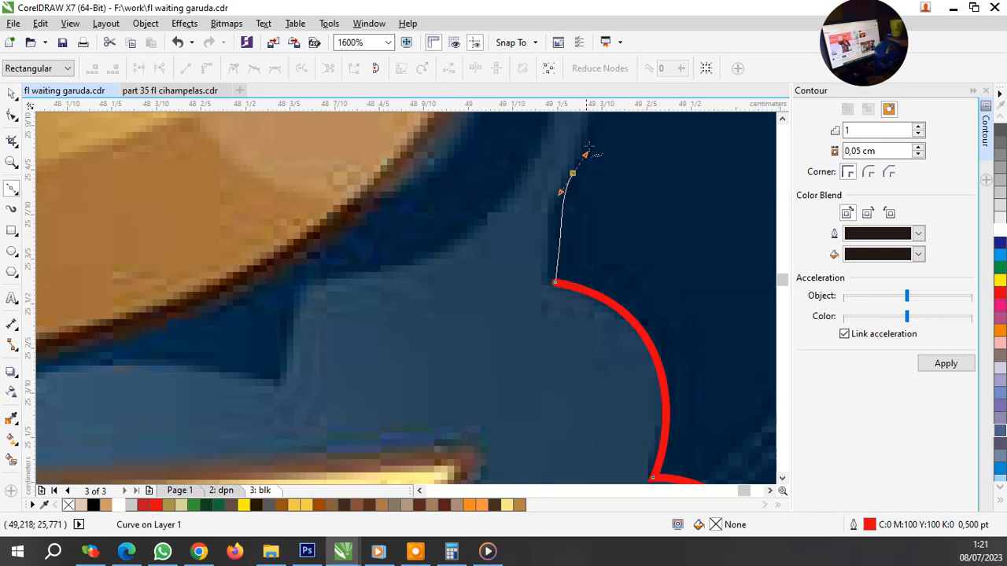
Step: Trace the narrow stem's outer edge up to the feather tip and turn at the lower point of the upper lobe
scroll(551, 236, "down", 3)
scroll(537, 259, "up", 1)
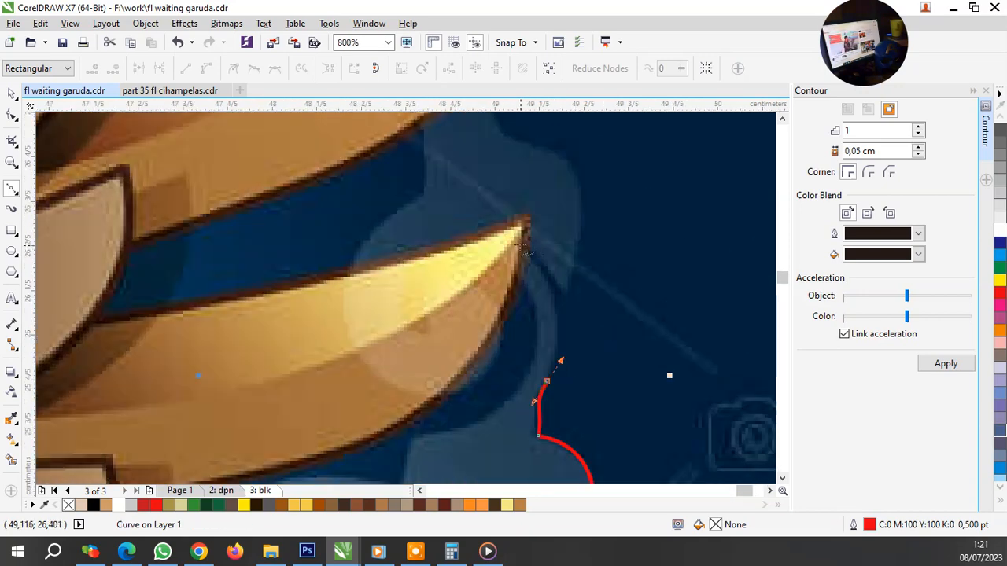
mouse_move(525, 253)
left_mouse_down()
mouse_move(571, 291)
mouse_move(571, 325)
left_mouse_up()
scroll(569, 307, "up", 1)
scroll(571, 363, "down", 2)
scroll(561, 276, "up", 2)
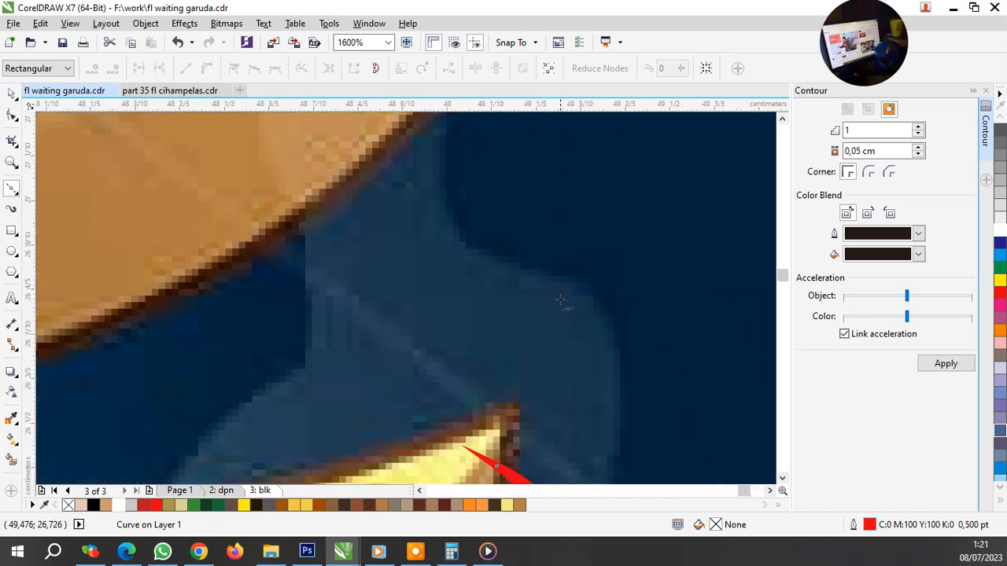
Step: Trace the upper lobe's outer edge and curve it inward to the underside of the next feather
left_click_drag(561, 276, 474, 245)
scroll(568, 375, "down", 1)
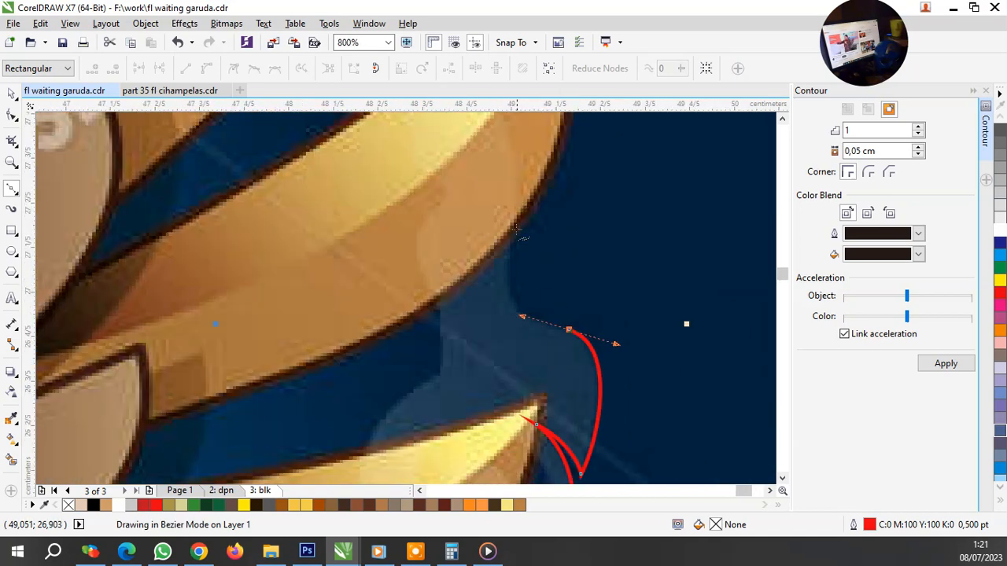
scroll(516, 229, "up", 1)
left_click_drag(501, 291, 493, 389)
scroll(524, 297, "down", 2)
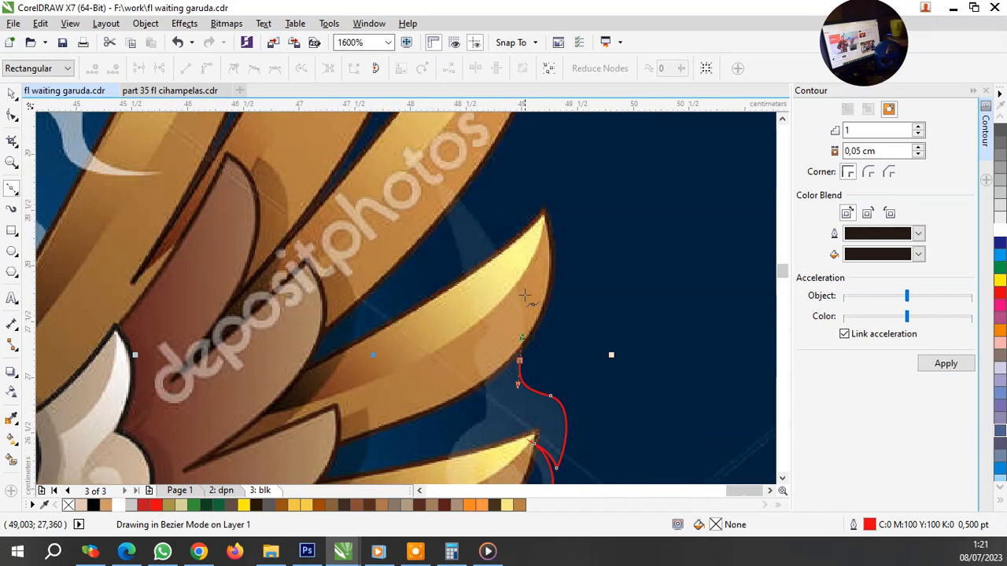
Step: Trace the cloud's tapering top across the feather, around its tip and back down its inner edge to the feather's upper outline
scroll(475, 223, "up", 1)
left_click_drag(471, 234, 541, 325)
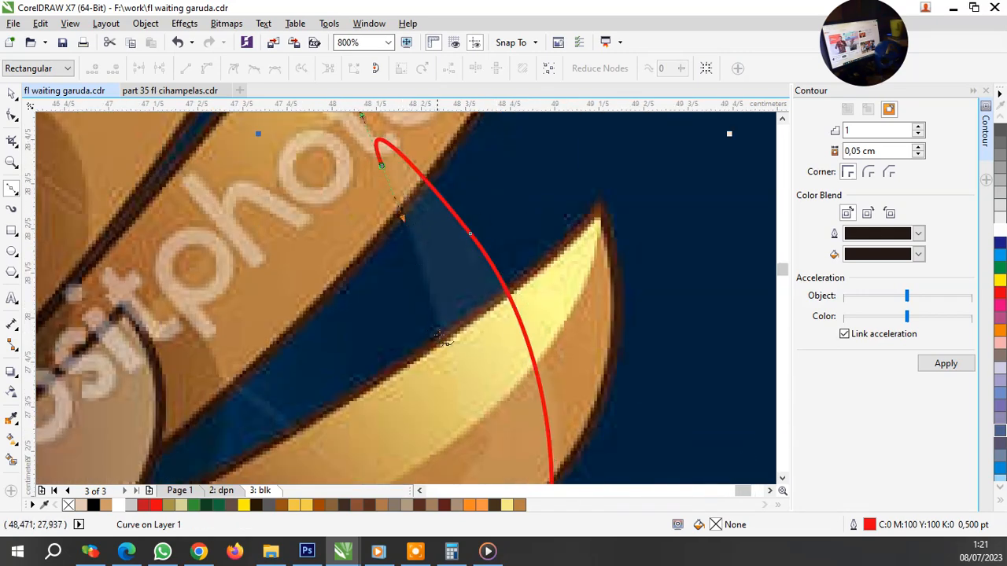
left_click_drag(438, 334, 445, 385)
scroll(446, 297, "down", 1)
scroll(454, 366, "up", 1)
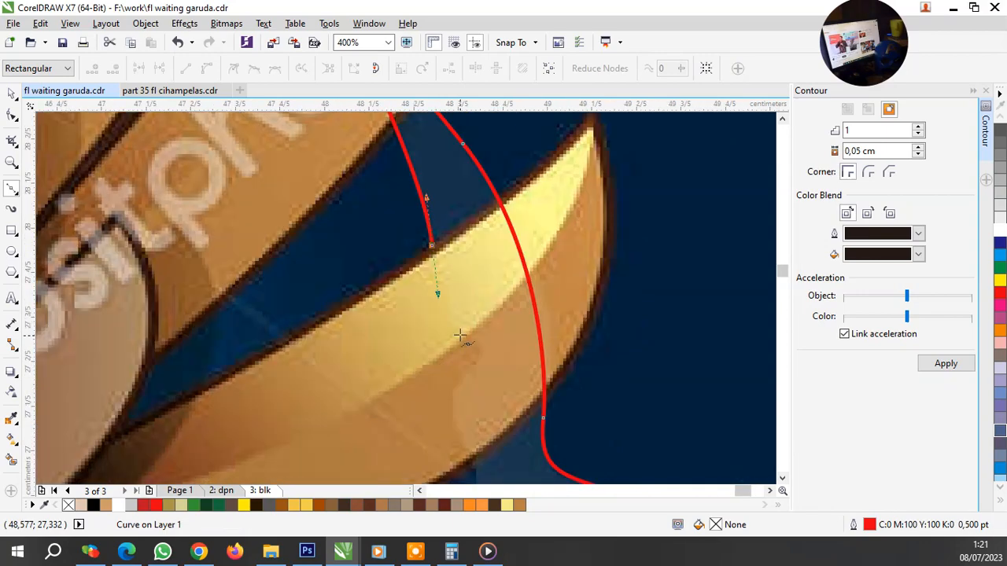
Step: Trace the tapering top's inner edge down across the feather and round the corner above the spiral cloud
scroll(464, 334, "down", 1)
scroll(472, 338, "down", 1)
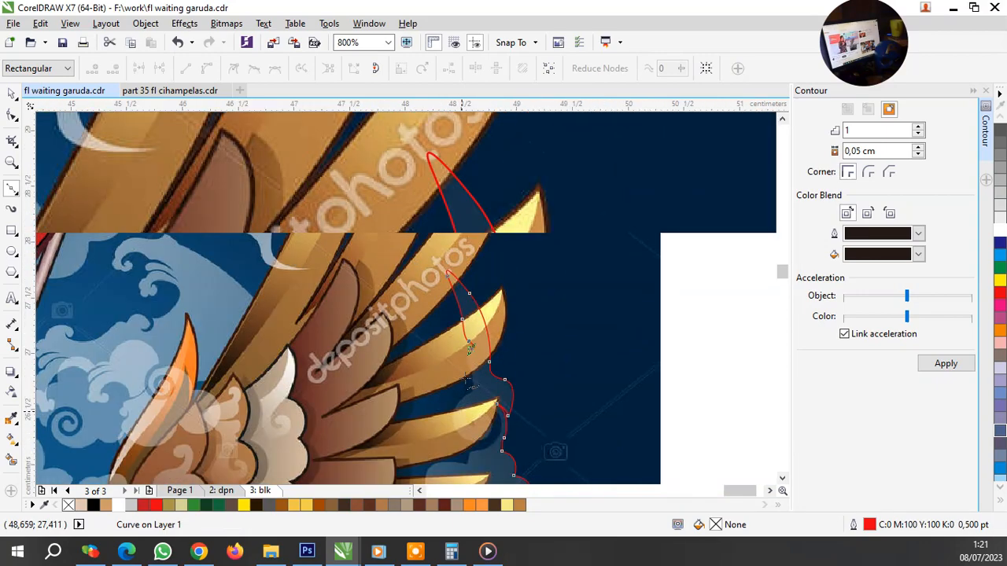
scroll(509, 292, "up", 3)
left_click_drag(499, 244, 532, 314)
left_click_drag(532, 401, 539, 445)
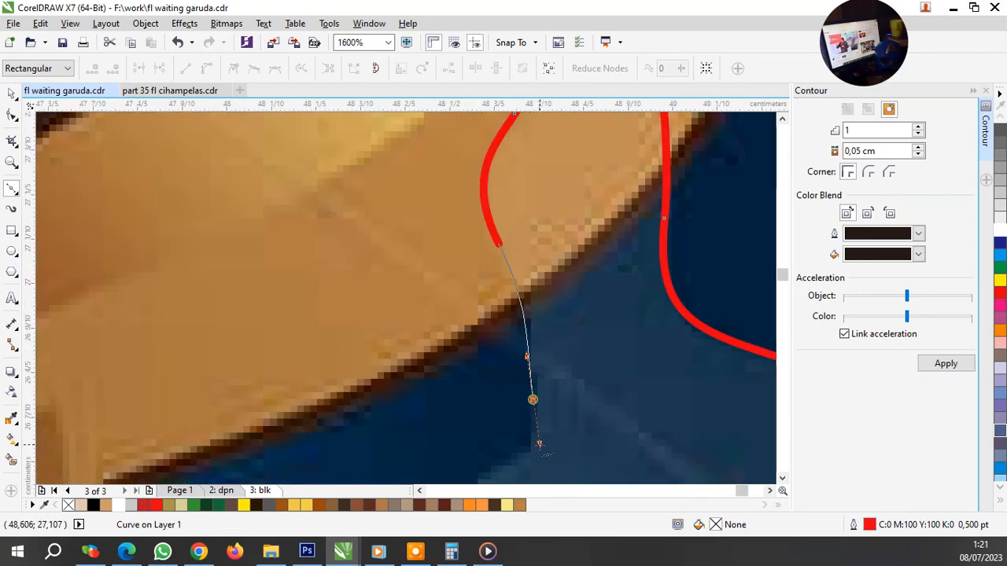
scroll(531, 308, "down", 1)
scroll(504, 407, "up", 1)
left_click_drag(535, 374, 506, 390)
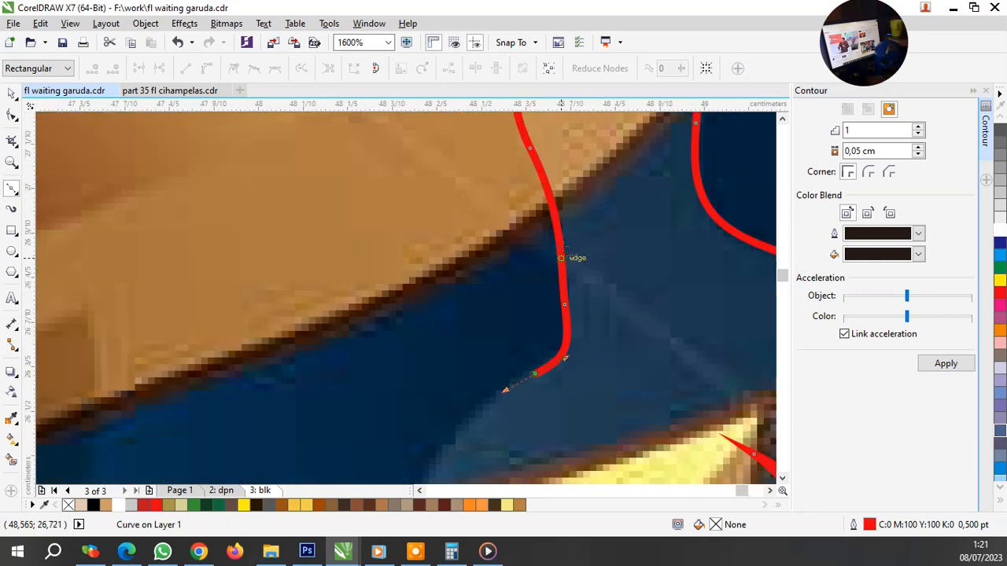
Step: Trace the spiral cloud's rounded outer side over the golden feather and around to its underside
scroll(561, 257, "down", 3)
scroll(534, 302, "up", 3)
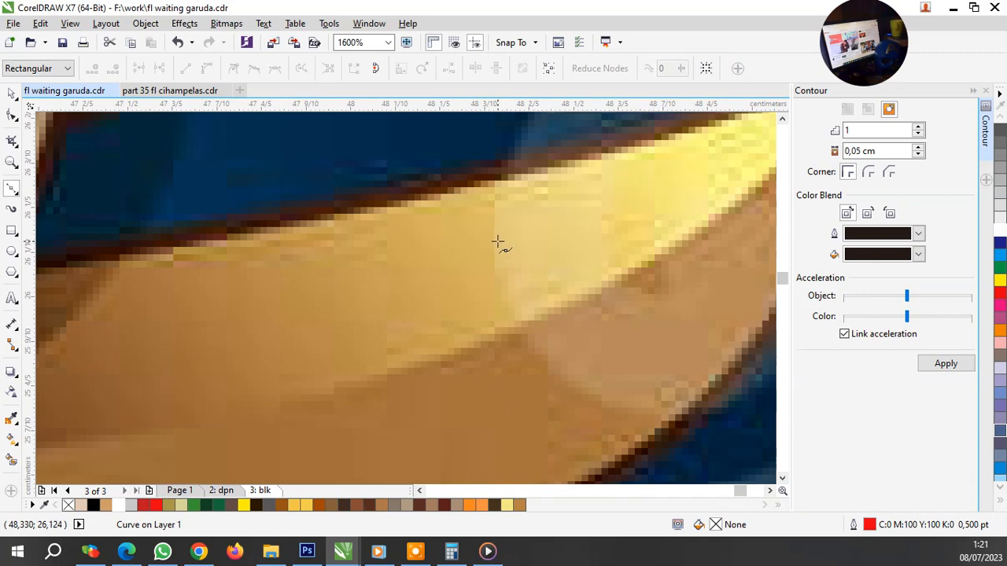
left_click_drag(498, 241, 495, 378)
scroll(495, 377, "down", 1)
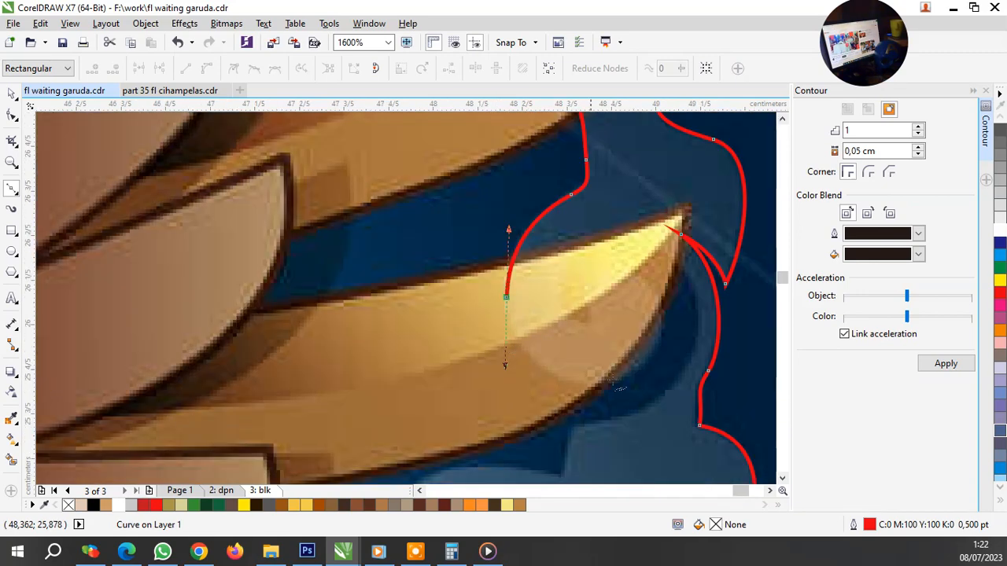
scroll(635, 384, "up", 1)
left_click_drag(615, 380, 658, 370)
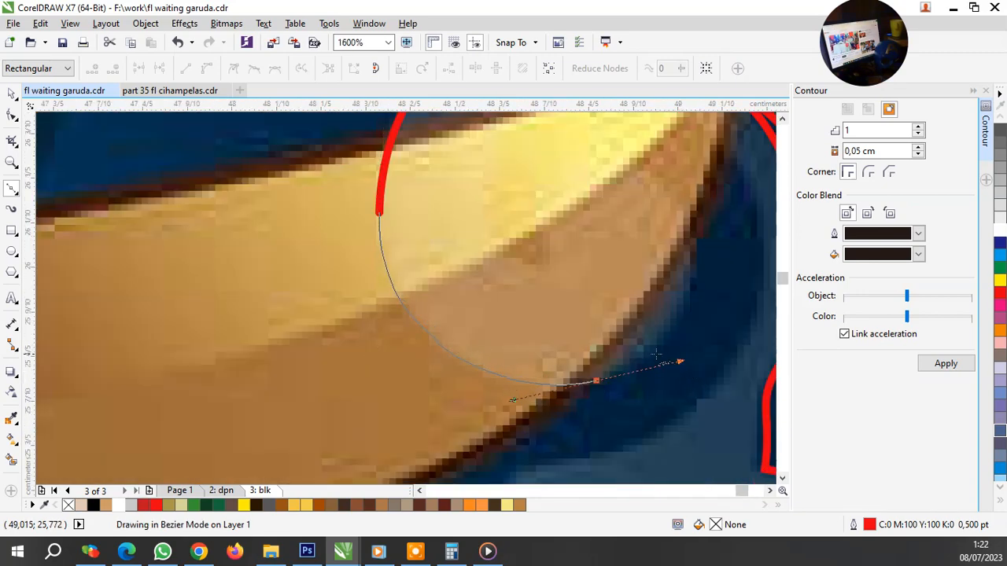
Step: Wind the outline inward along the spiral's inner turn and round off its hooked inner end on the feather
scroll(678, 281, "down", 1)
scroll(678, 280, "up", 1)
left_click_drag(647, 265, 596, 206)
left_click_drag(520, 274, 510, 225)
left_click_drag(497, 335, 468, 325)
scroll(524, 214, "down", 2)
scroll(519, 239, "up", 1)
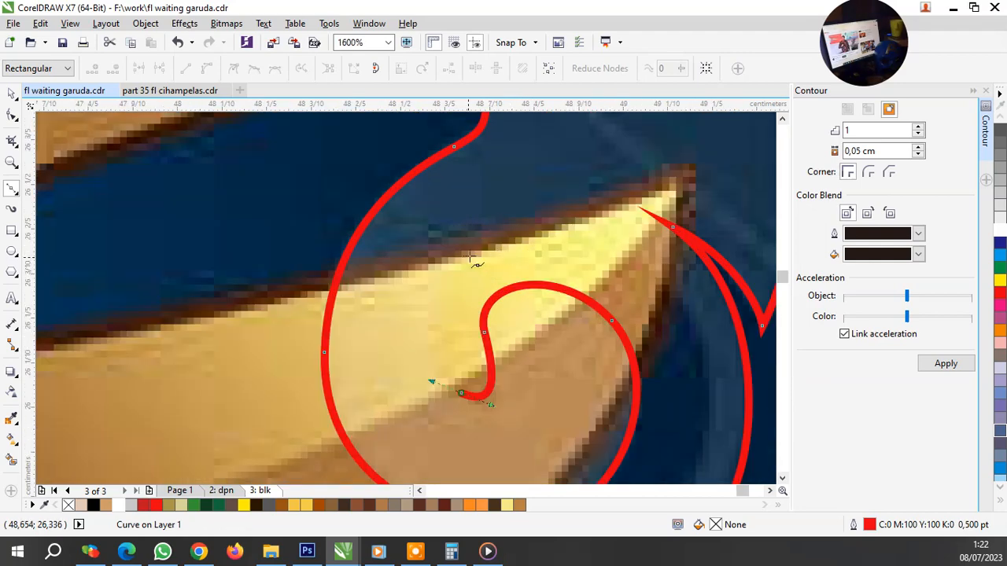
Step: Trace the spiral's returning edge from its inner end over the feather tip and down the far side of the dark groove
left_click_drag(468, 257, 523, 206)
left_click_drag(688, 311, 722, 383)
scroll(710, 232, "down", 1)
scroll(720, 391, "up", 1)
left_click_drag(637, 378, 563, 442)
scroll(563, 442, "down", 1)
scroll(567, 360, "up", 1)
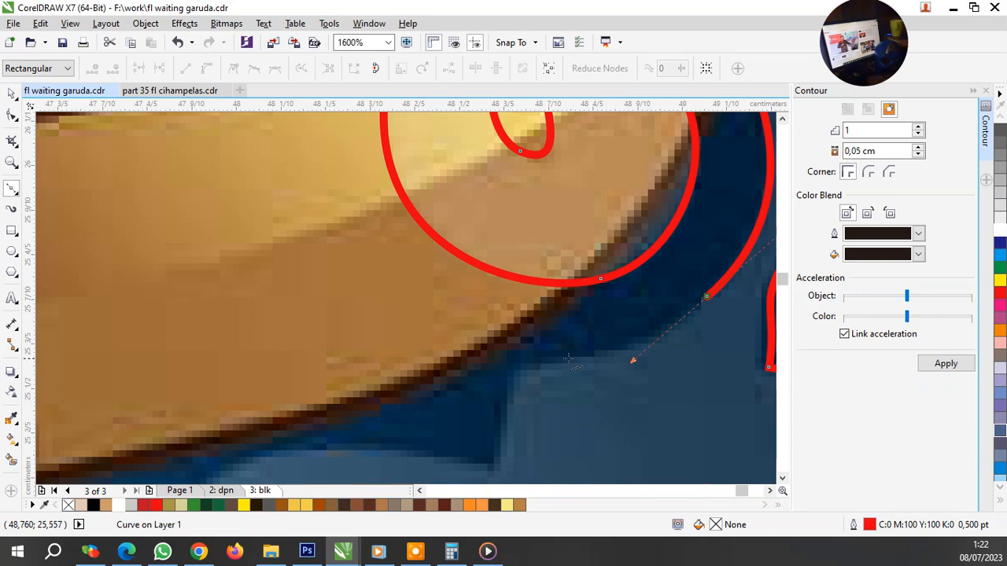
Step: Trace the groove's lower edge to the cloud corner under the feather, replacing the last node, and continue down to the notch
left_click_drag(563, 359, 547, 361)
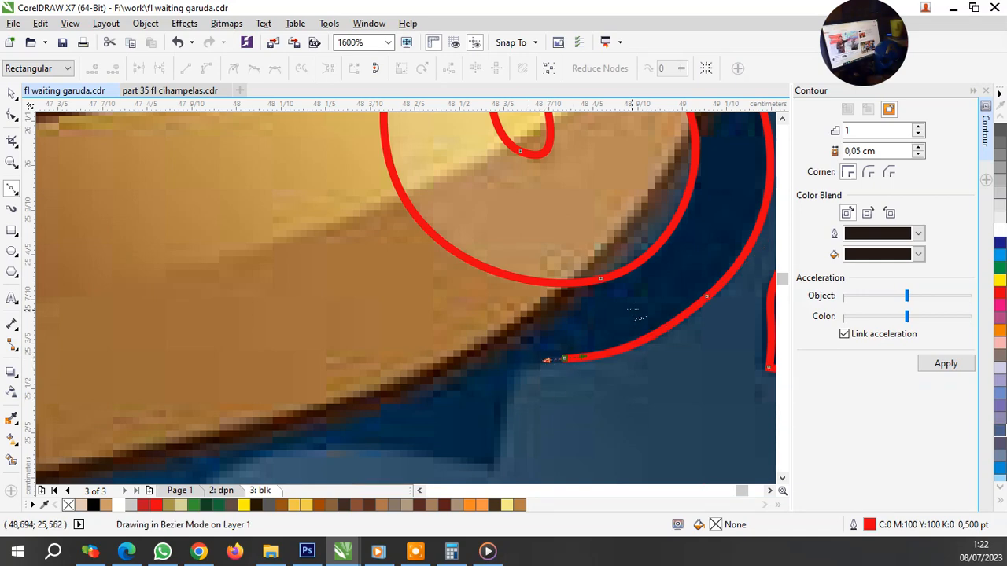
scroll(575, 379, "up", 1)
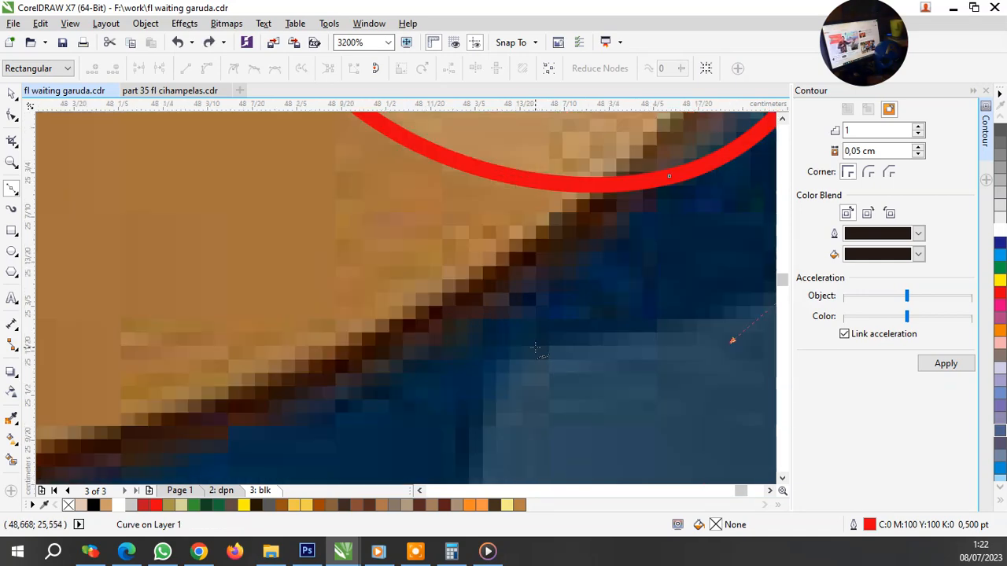
left_click(528, 348)
scroll(553, 363, "down", 1)
scroll(552, 361, "up", 2)
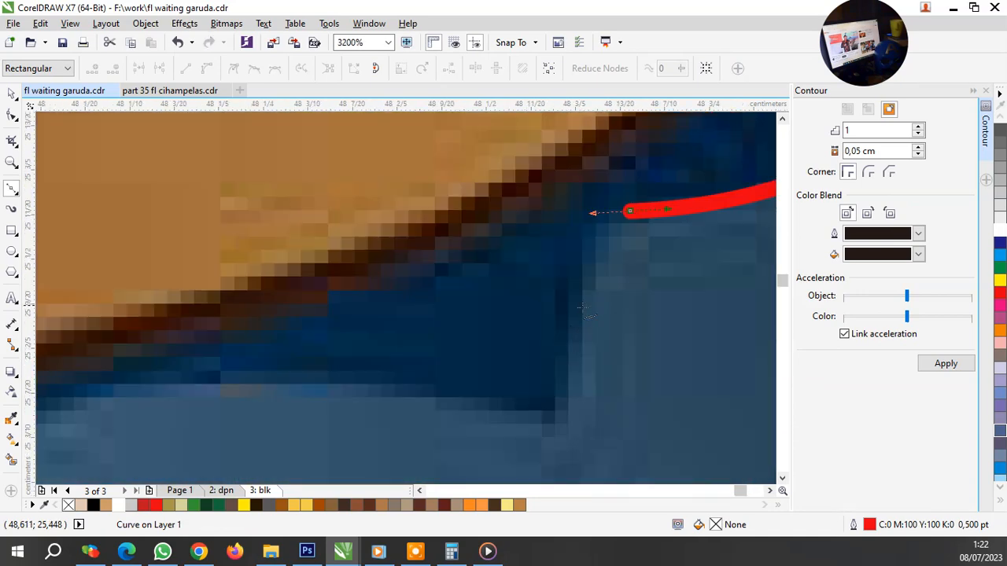
left_click_drag(582, 311, 579, 313)
left_click_drag(550, 415, 561, 420)
scroll(561, 420, "down", 2)
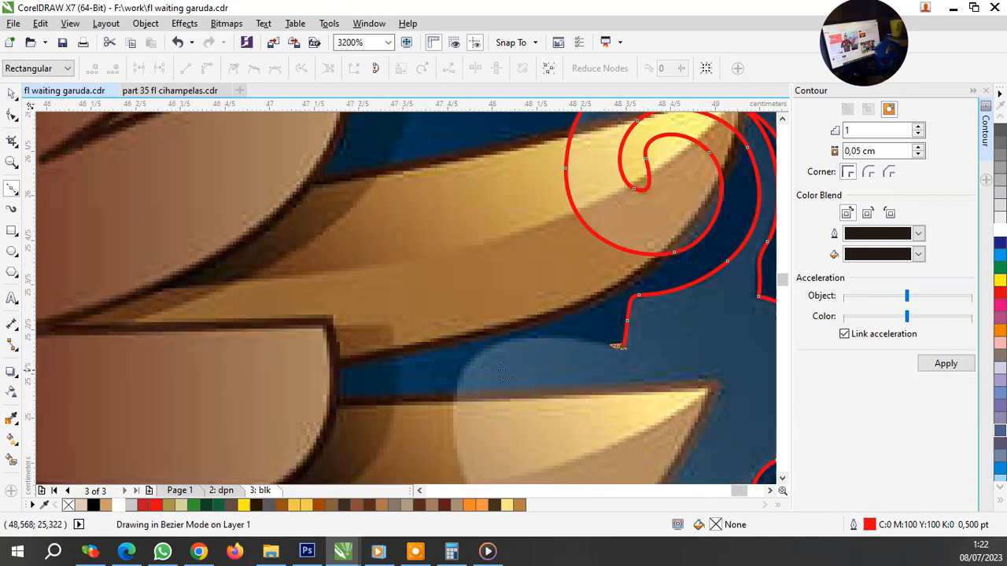
Step: Trace the rounded inner lobe from the notch across the next feather down to the pointed indent on it
scroll(502, 374, "up", 1)
left_click_drag(453, 336, 360, 393)
scroll(464, 210, "down", 2)
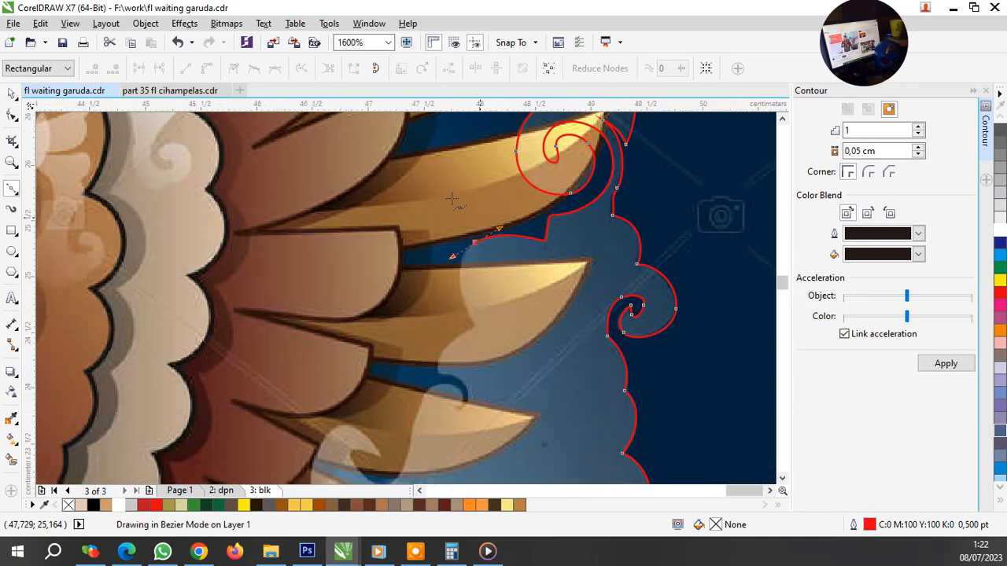
scroll(479, 336, "up", 2)
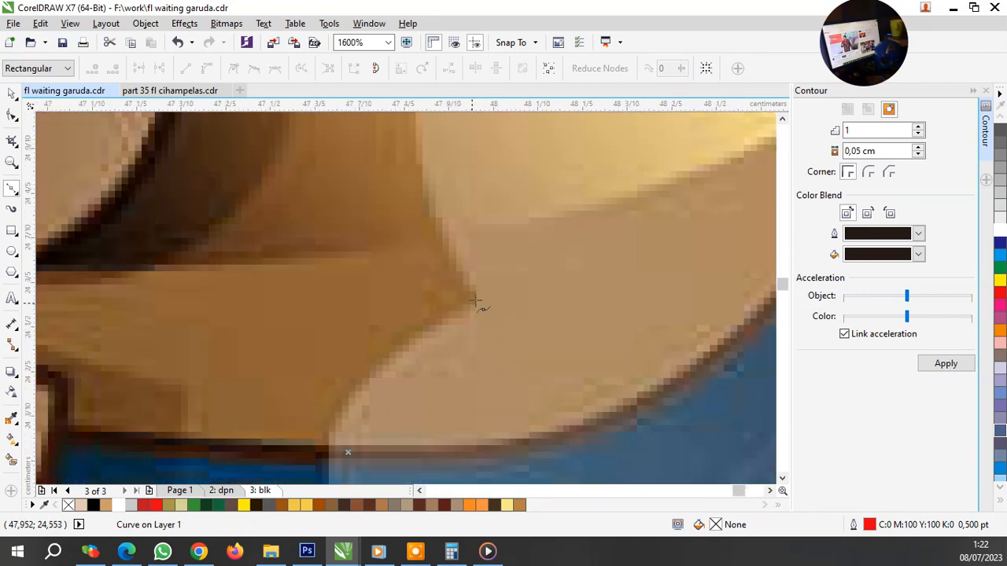
left_click(476, 300)
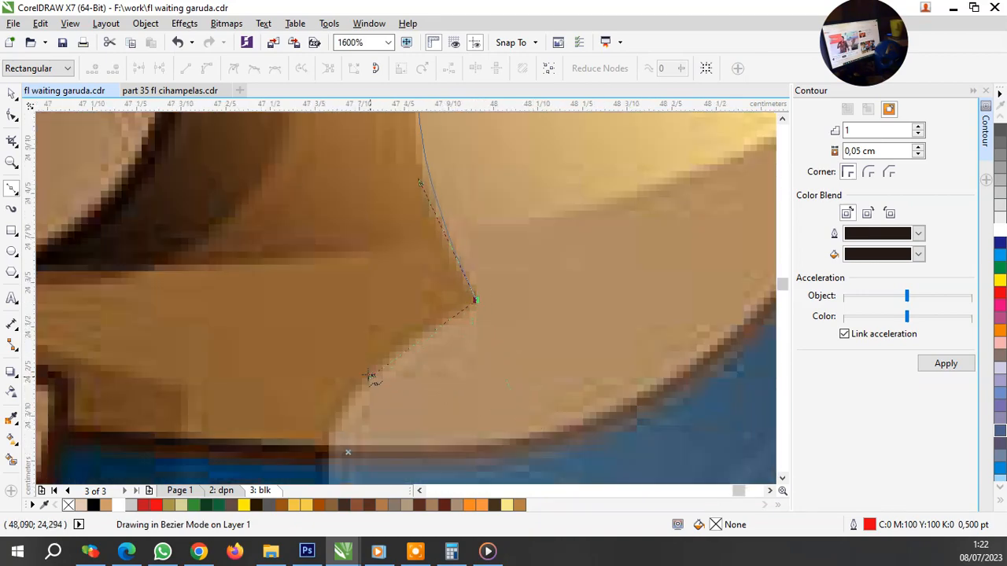
Step: Trace the short curved lobe from the pointed indent down into the dark blue gap between the feathers
scroll(393, 361, "down", 2)
scroll(416, 343, "up", 2)
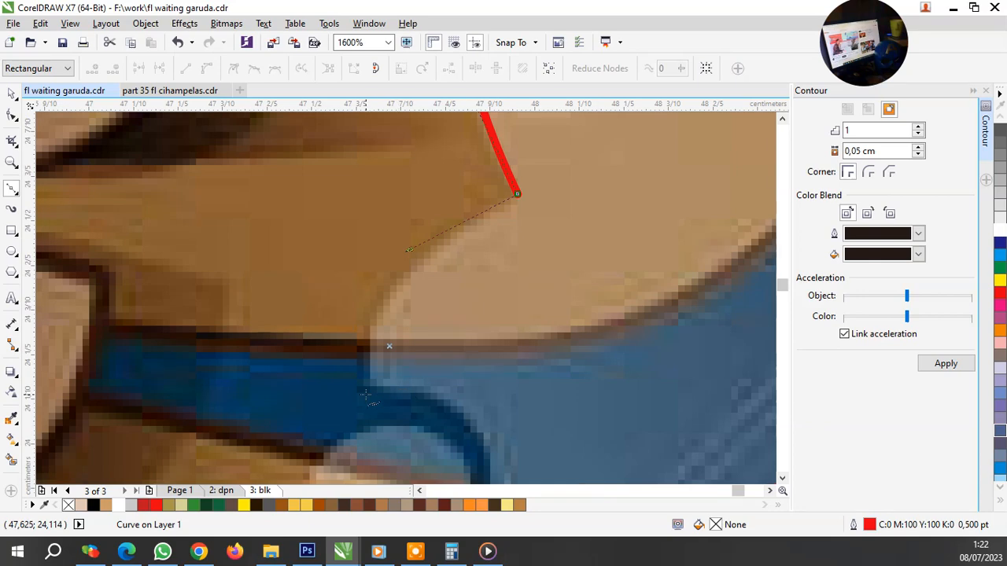
left_click_drag(365, 391, 367, 446)
scroll(506, 292, "down", 2)
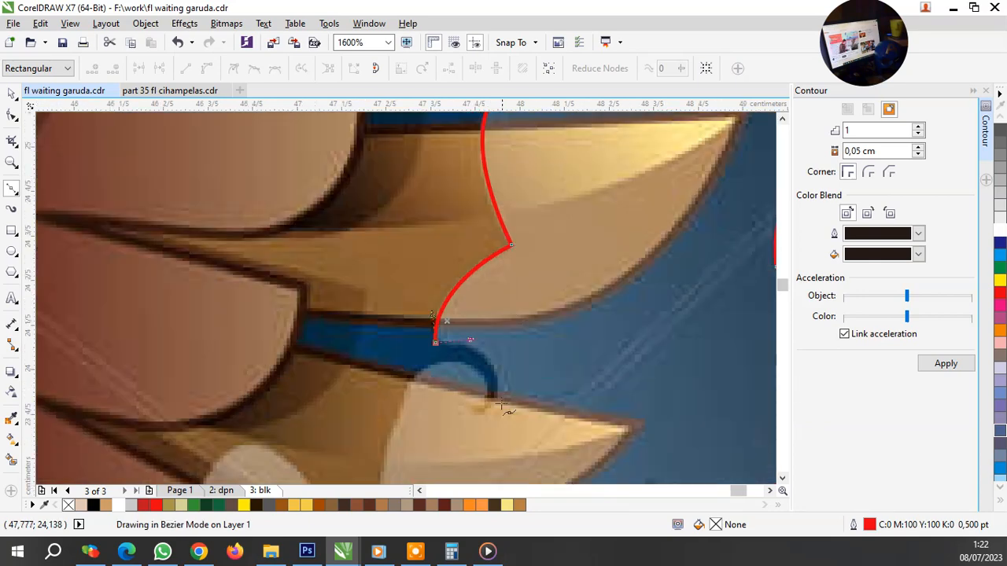
Step: Trace both edges of the small curved groove between the feathers and round the pale lobe onto the next feather
scroll(489, 409, "up", 2)
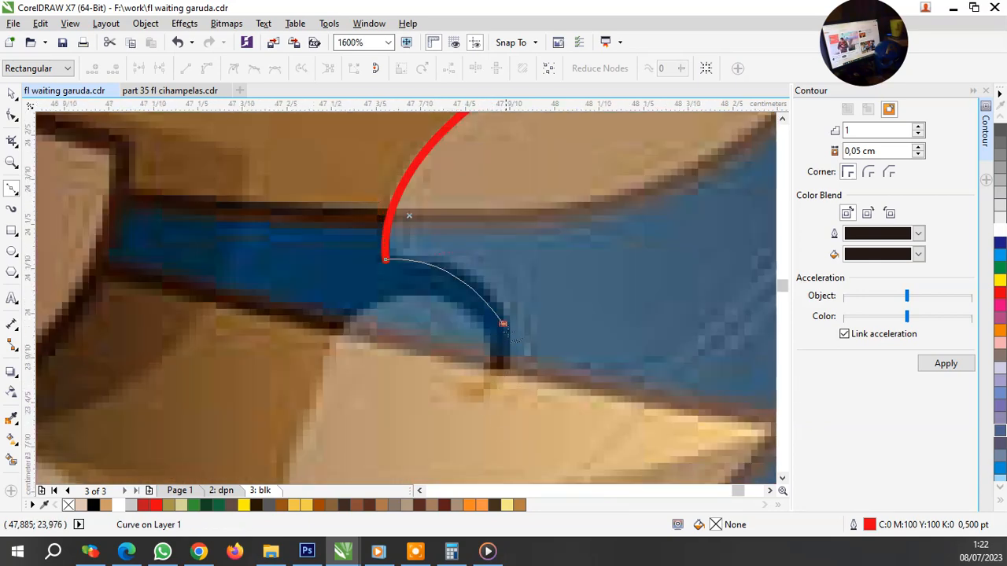
left_click_drag(464, 393, 443, 400)
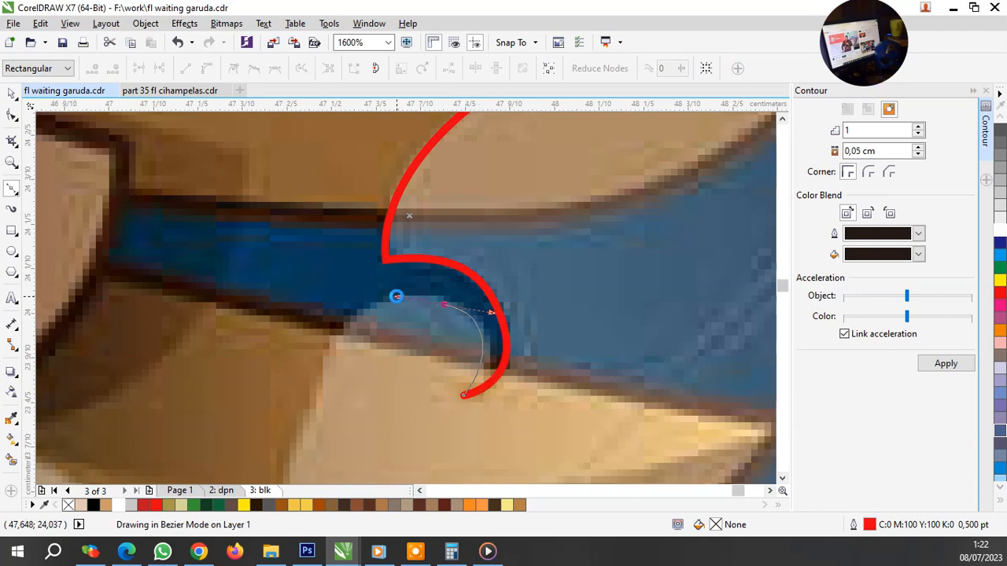
scroll(481, 337, "down", 1)
scroll(417, 368, "up", 1)
left_click_drag(424, 298, 411, 370)
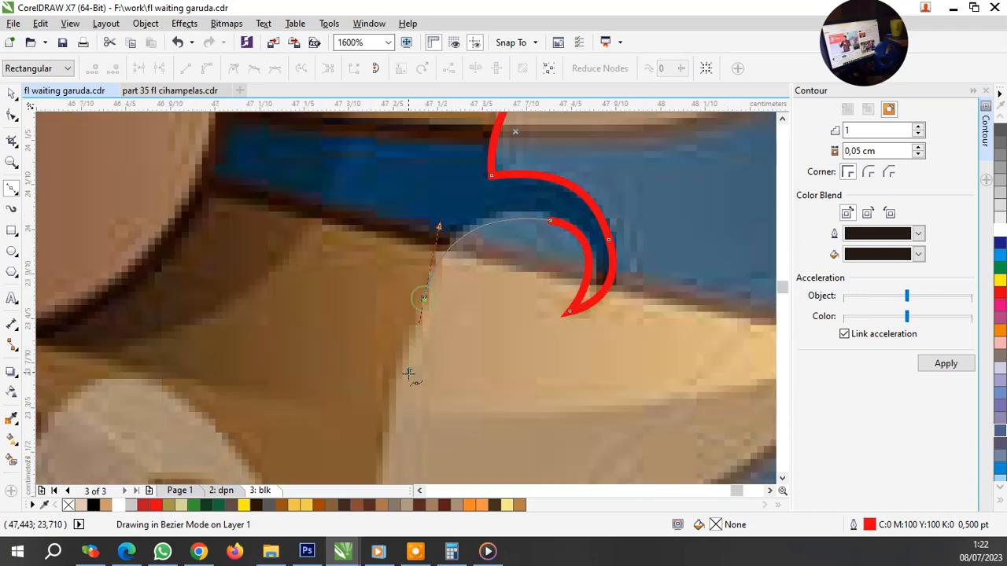
Step: Trace the pale edge down across the feather, around the dark blue pocket below it and up to the small hook's tip
scroll(457, 354, "down", 2)
scroll(465, 354, "left", 2)
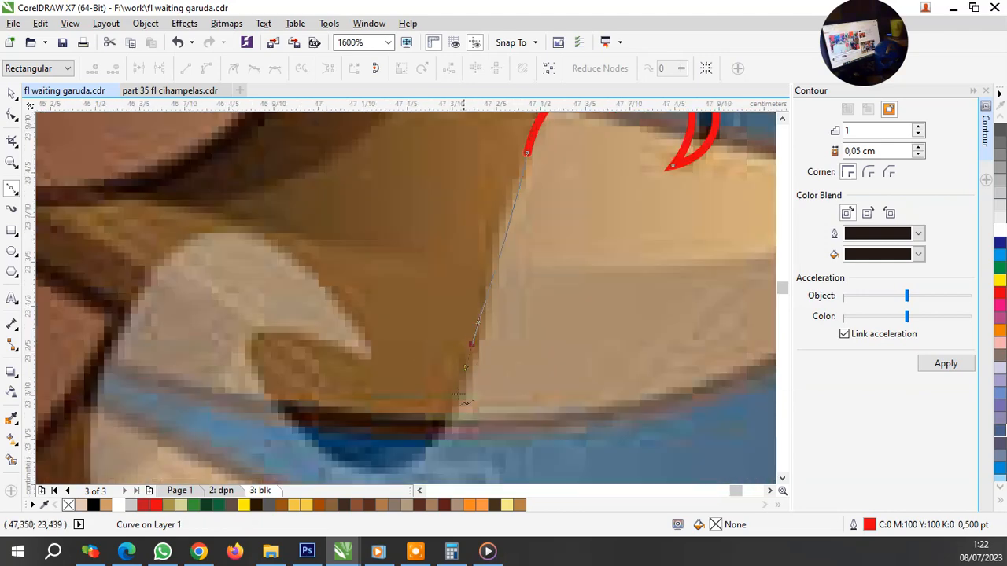
left_click_drag(349, 464, 269, 446)
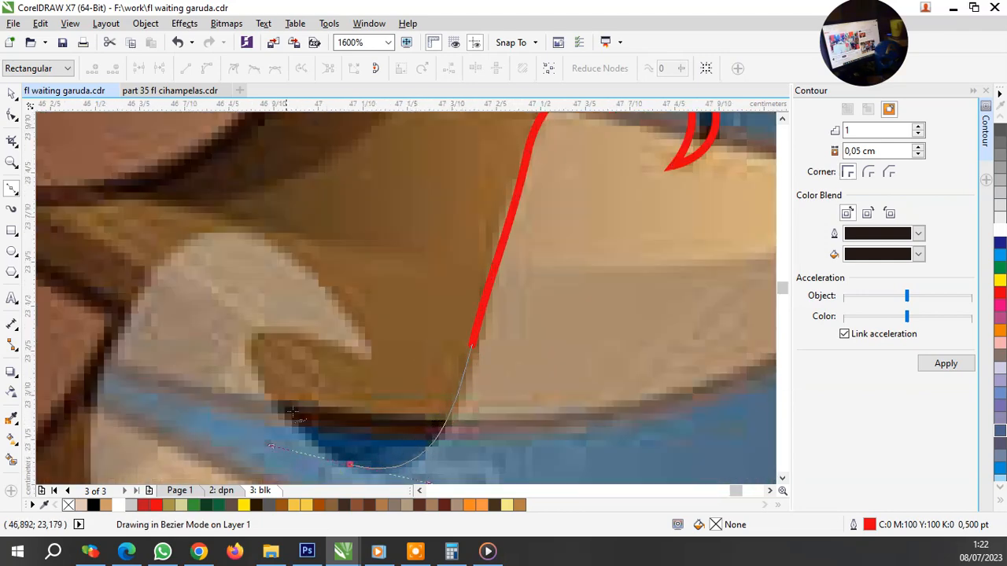
left_click_drag(273, 329, 311, 331)
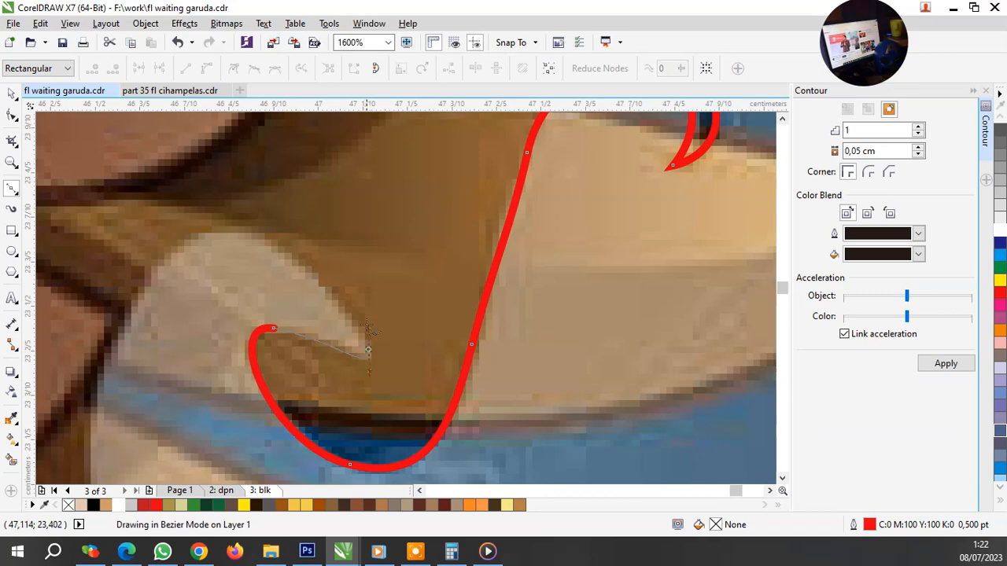
left_click_drag(368, 354, 372, 379)
Step: Trace over the hook's rounded top and down its outer side to the pointed indent on the feather below
scroll(313, 302, "up", 1)
scroll(313, 301, "left", 2)
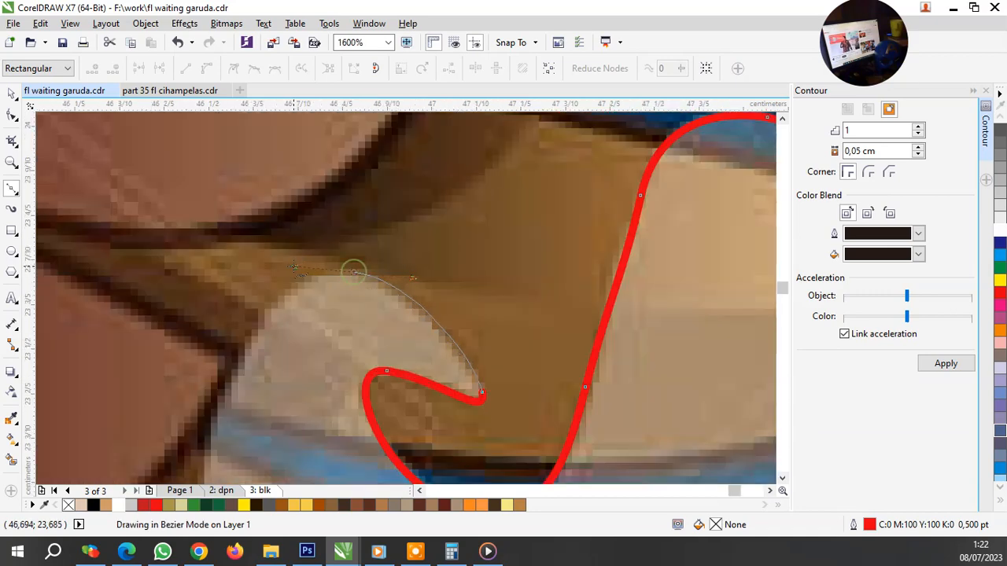
scroll(354, 276, "down", 2)
scroll(353, 277, "up", 2)
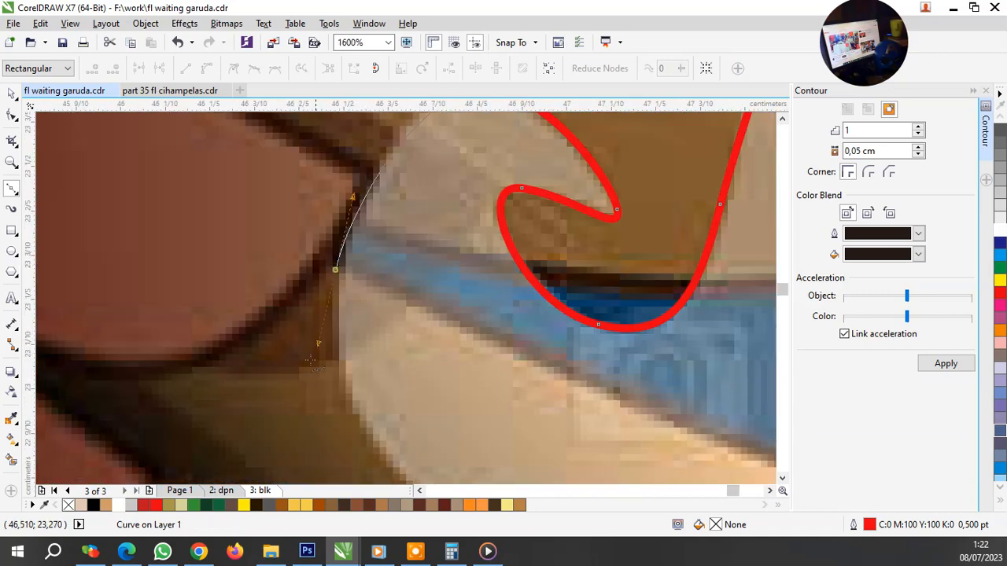
scroll(385, 291, "down", 2)
scroll(416, 336, "up", 1)
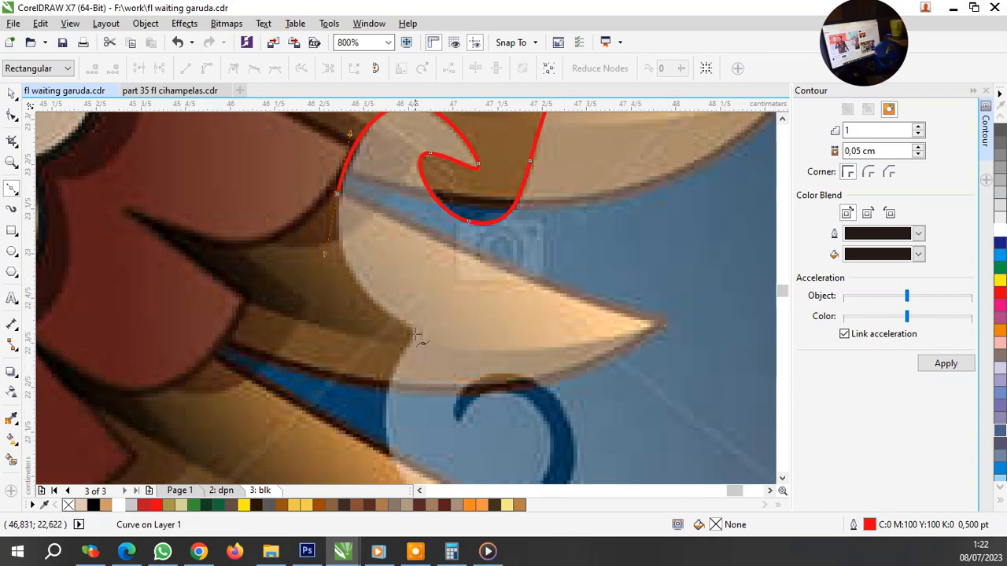
left_click_drag(416, 336, 431, 339)
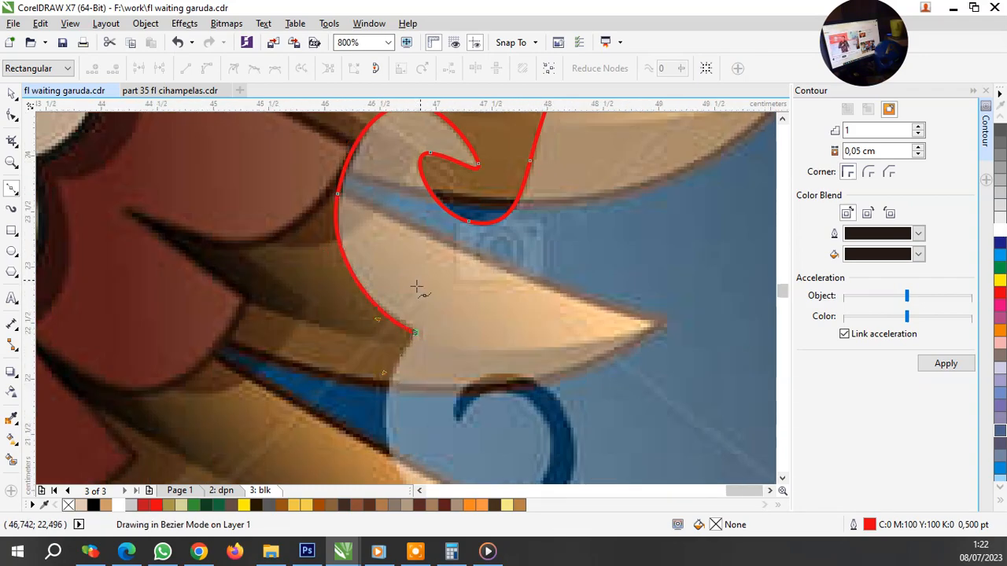
Step: Trace from the indent around the round lobe across the lowest feather and along the curl's inner edge to its tip
scroll(416, 288, "down", 2)
scroll(410, 317, "up", 1)
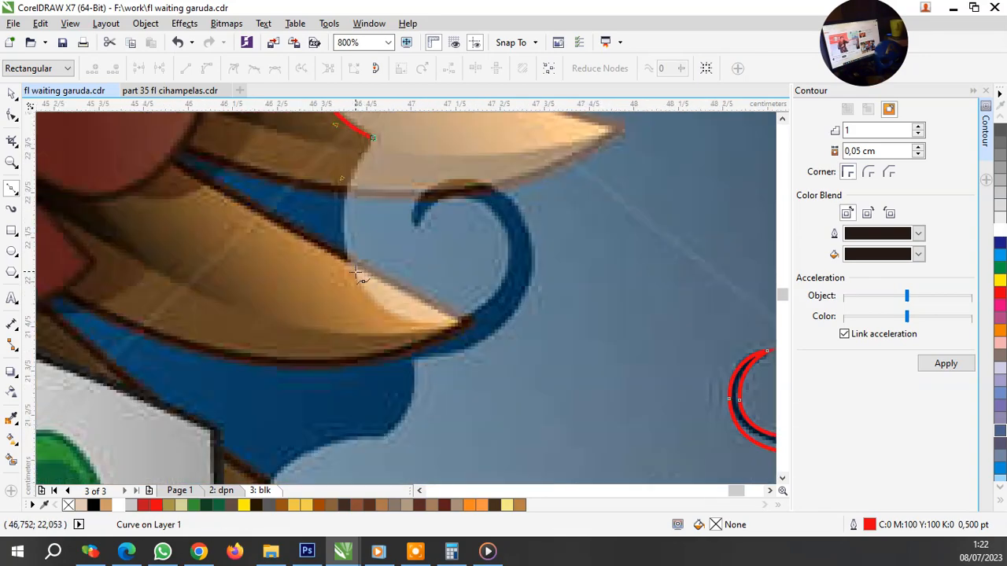
scroll(491, 293, "up", 1)
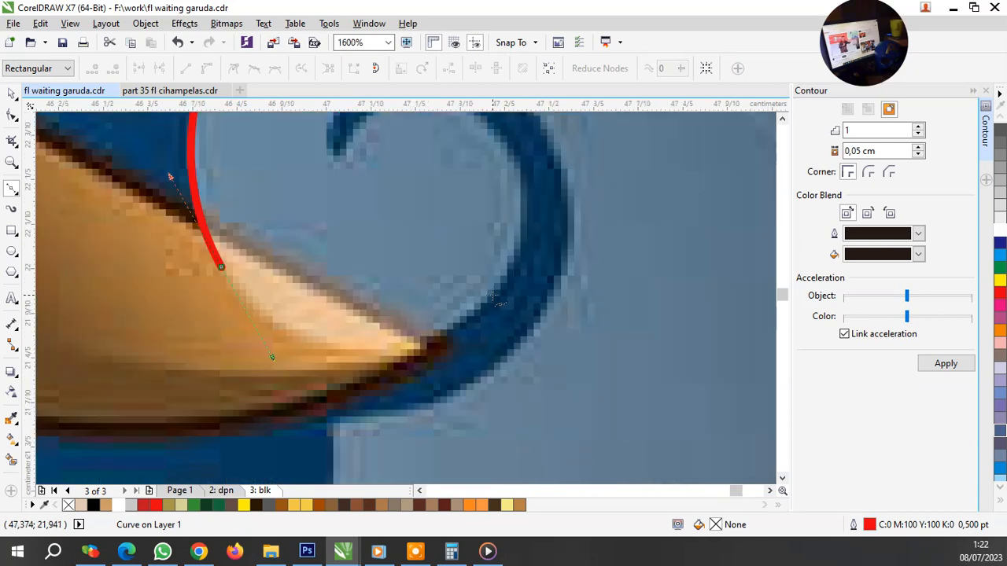
left_click_drag(491, 293, 522, 265)
left_click_drag(554, 236, 556, 226)
scroll(527, 259, "down", 1)
scroll(486, 203, "up", 1)
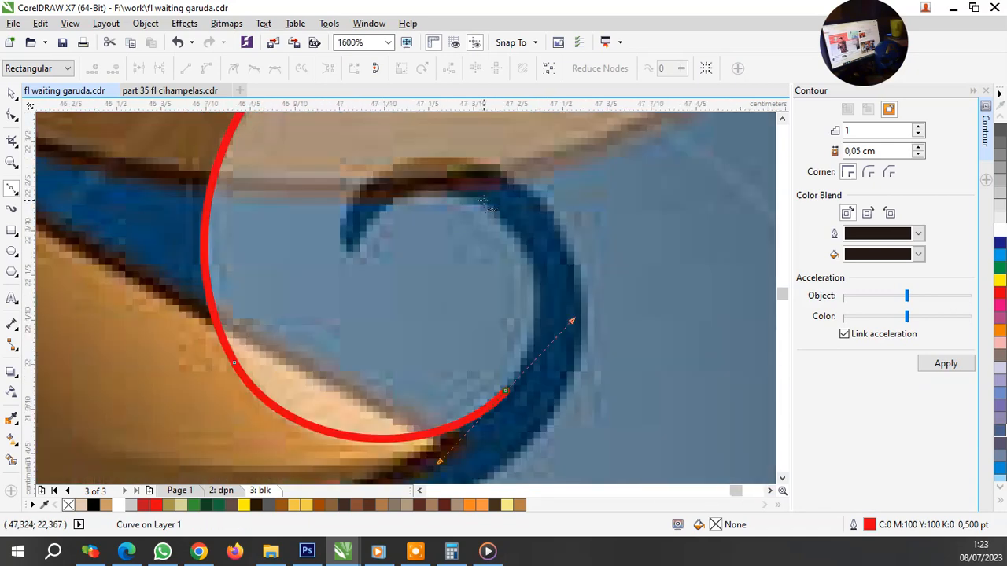
left_click_drag(467, 192, 396, 190)
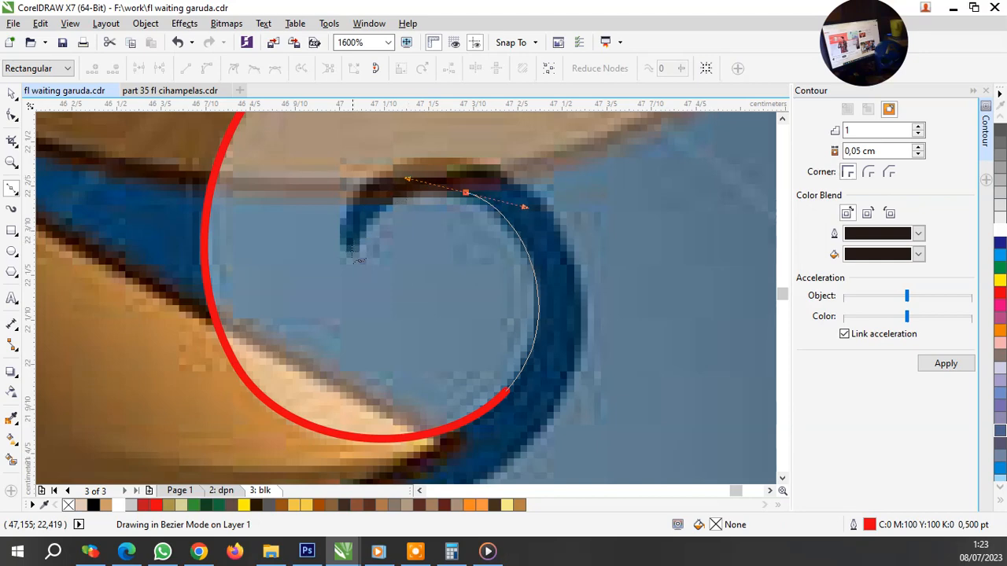
left_click_drag(351, 254, 344, 285)
Step: Trace the curl's outer edge from its inner tip over and around to the cloud corner under the lowest feather
left_click_drag(460, 152, 551, 159)
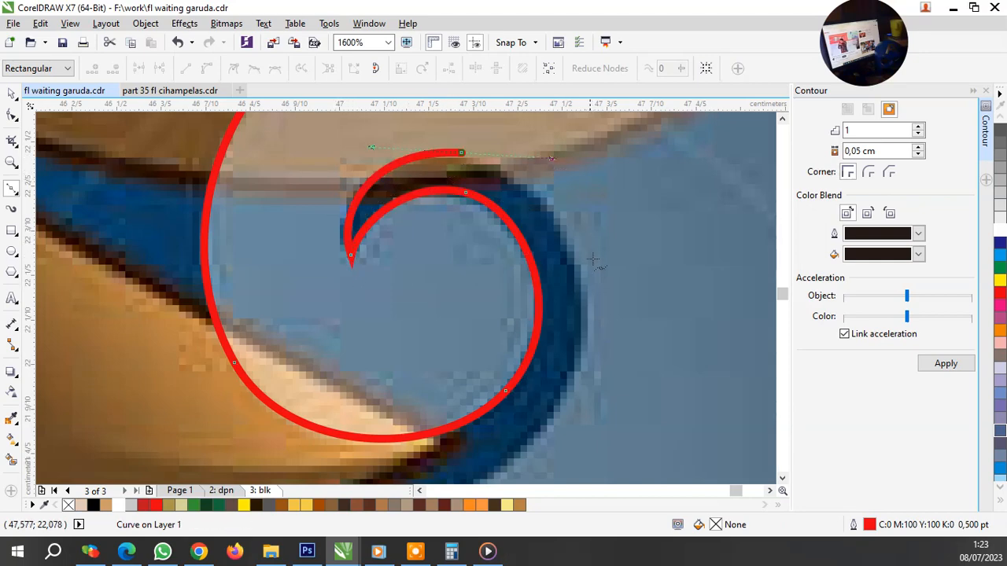
scroll(594, 260, "down", 1)
scroll(588, 326, "up", 1)
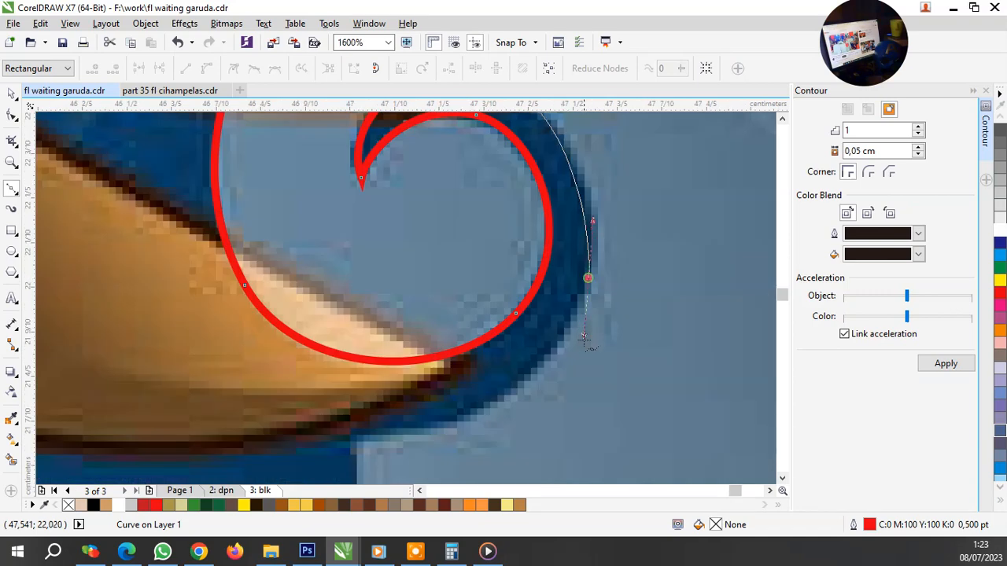
scroll(550, 373, "down", 1)
scroll(512, 369, "up", 1)
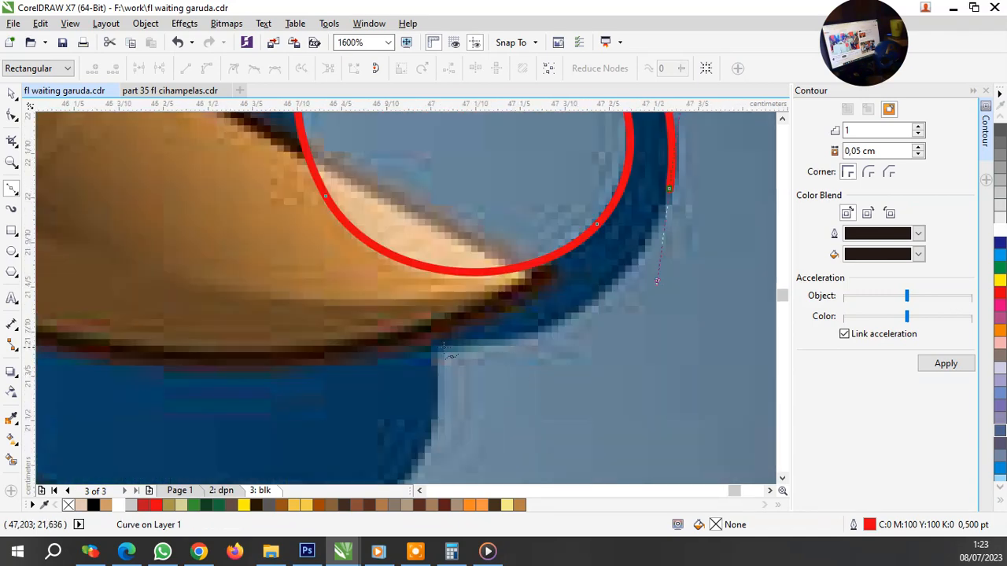
left_click_drag(426, 348, 325, 350)
Step: Trace the short lobe below the corner and the next rounded lobe to the brown feather tip beside the shield
scroll(454, 401, "down", 2)
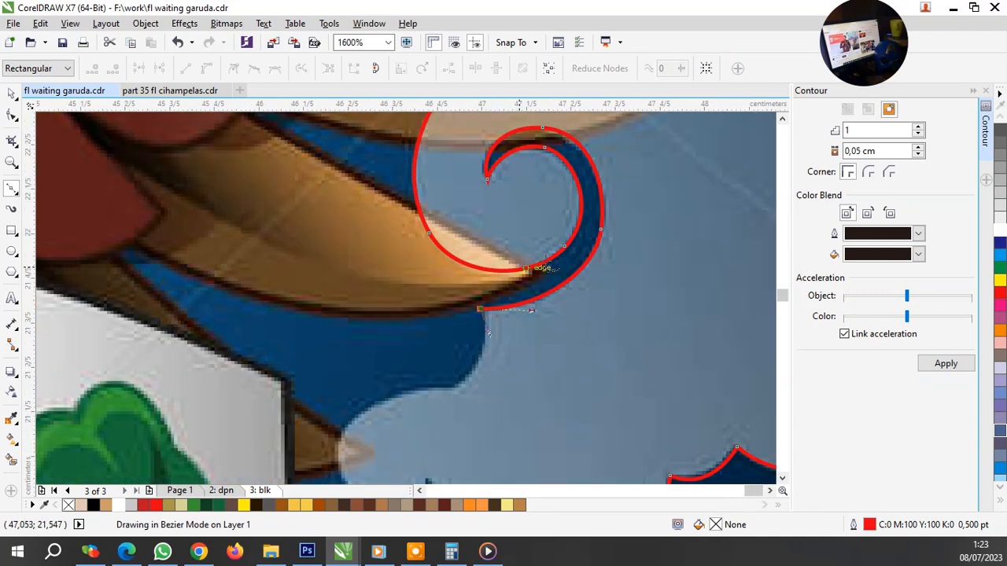
scroll(542, 287, "up", 1)
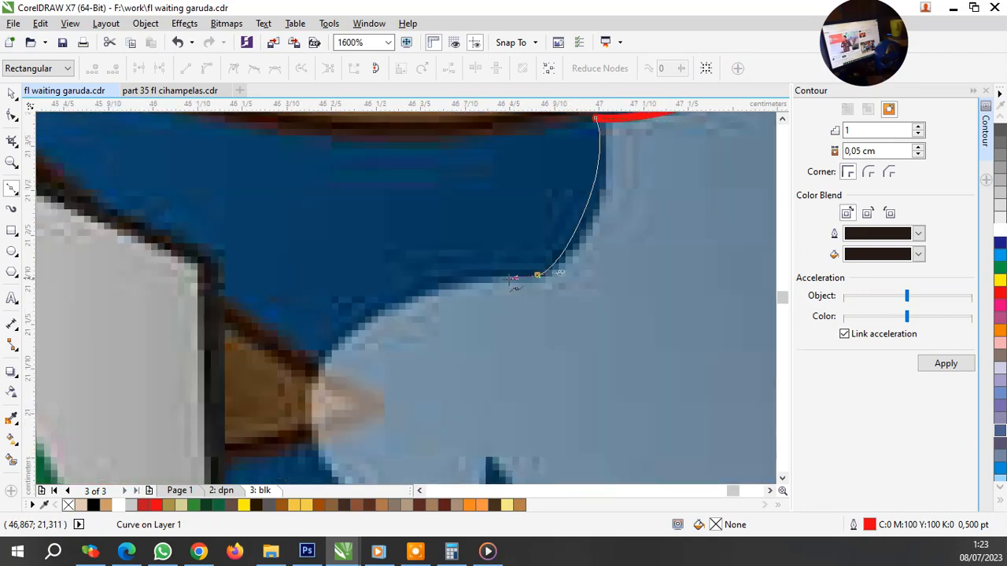
mouse_move(512, 281)
left_mouse_down()
mouse_move(483, 285)
mouse_move(463, 351)
left_mouse_up()
scroll(431, 275, "down", 2)
scroll(464, 259, "up", 2)
scroll(464, 351, "down", 2)
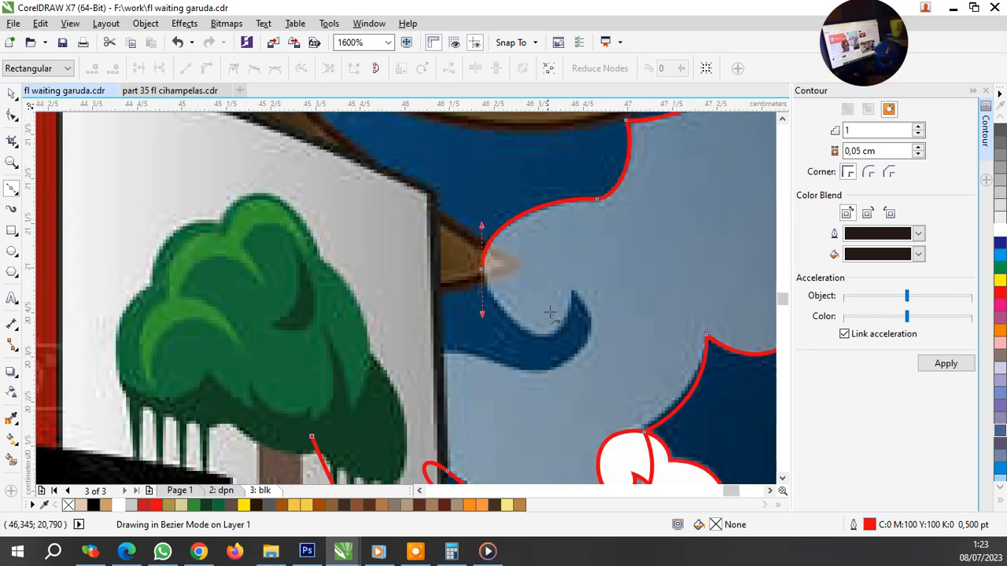
Step: Trace the wave-shaped dark hook beside the shield up to its point and back along its underside toward the shield
scroll(489, 315, "up", 2)
left_click(558, 333)
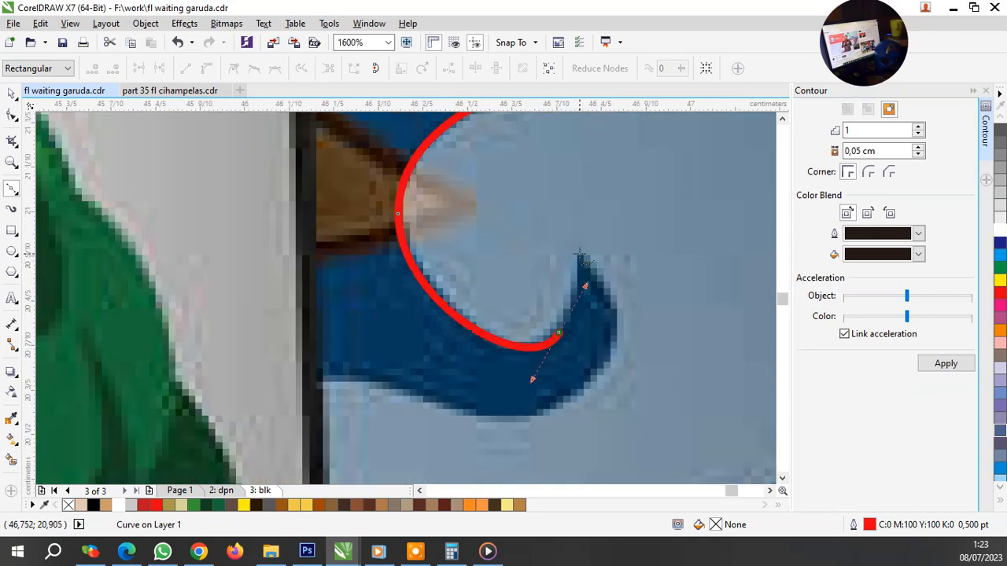
left_click(582, 254)
scroll(608, 291, "down", 1)
scroll(599, 337, "up", 1)
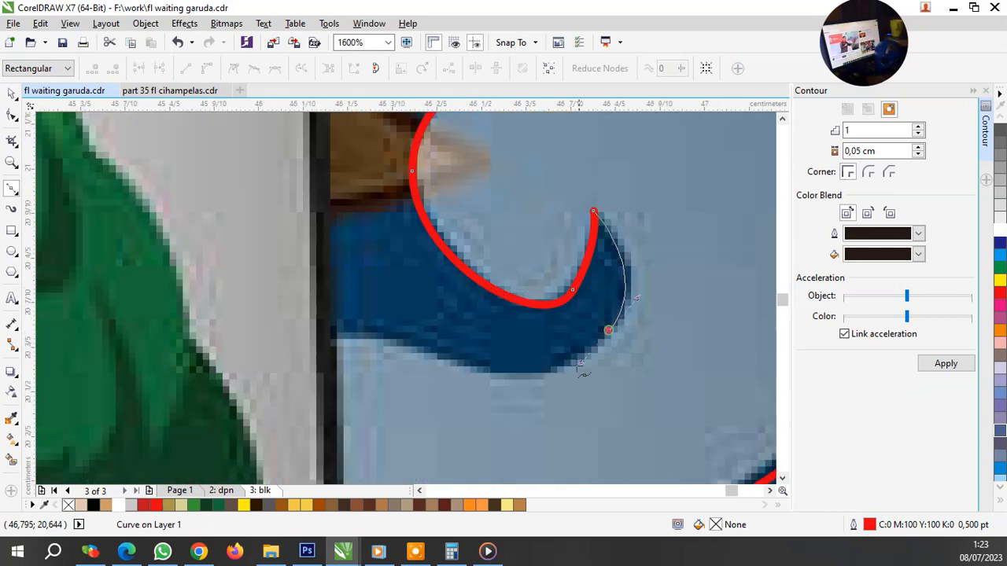
left_click_drag(582, 370, 582, 369)
left_click_drag(446, 356, 372, 328)
Step: Close the cloud outline with a curve across the shield and fill the shape white
scroll(495, 240, "down", 1)
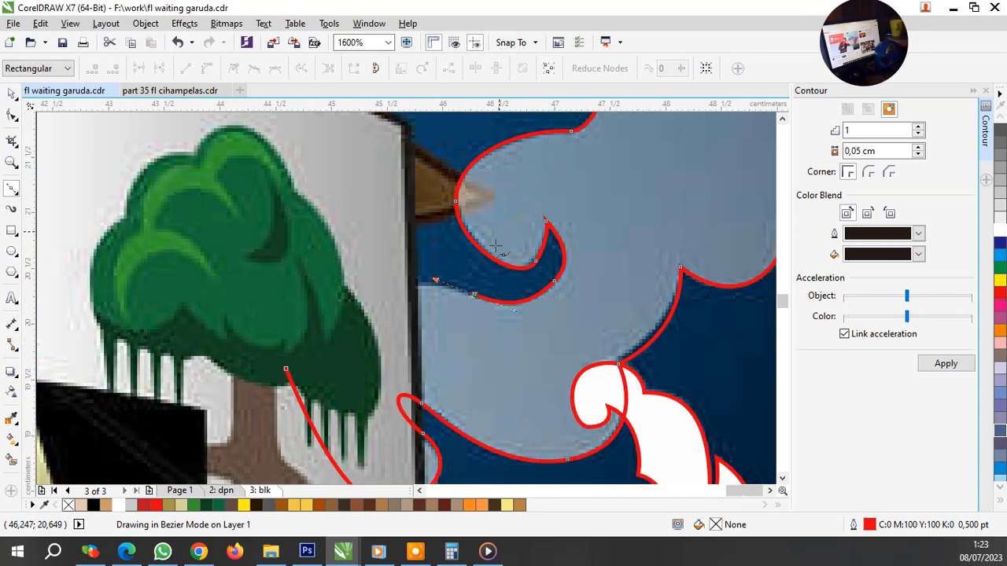
scroll(496, 247, "down", 1)
scroll(398, 309, "up", 1)
mouse_move(446, 234)
left_mouse_down()
mouse_move(403, 252)
mouse_move(405, 275)
mouse_move(378, 273)
left_mouse_up()
scroll(488, 290, "down", 2)
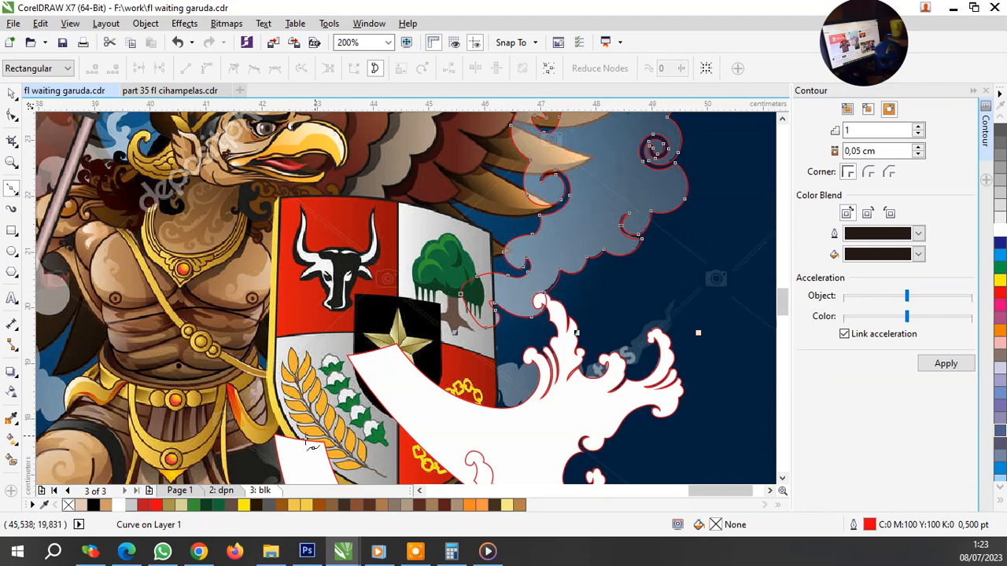
left_click(119, 506)
Step: Place a copy of the white cloud above the flag and rotate it to 285 degrees
scroll(580, 338, "down", 3)
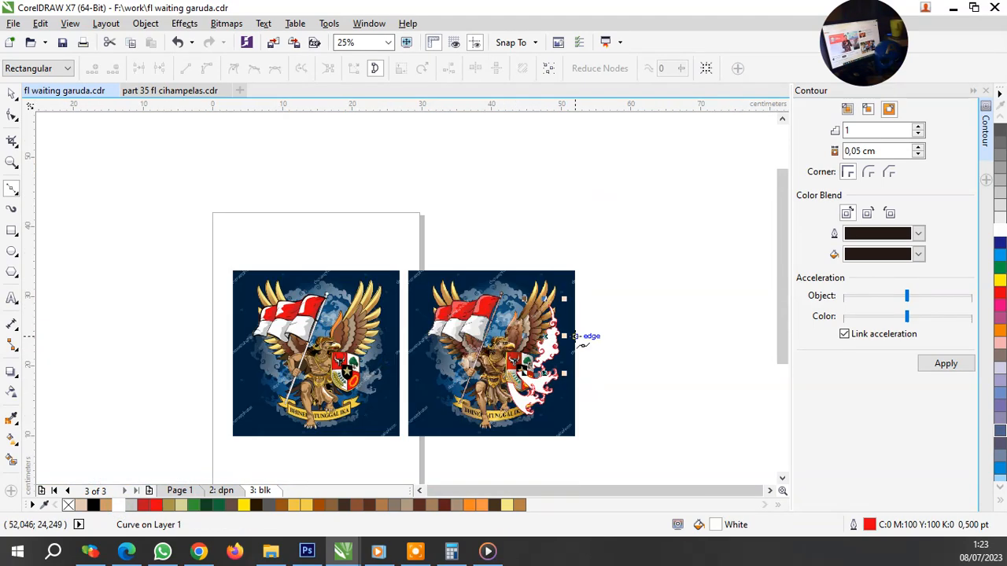
left_click(12, 94)
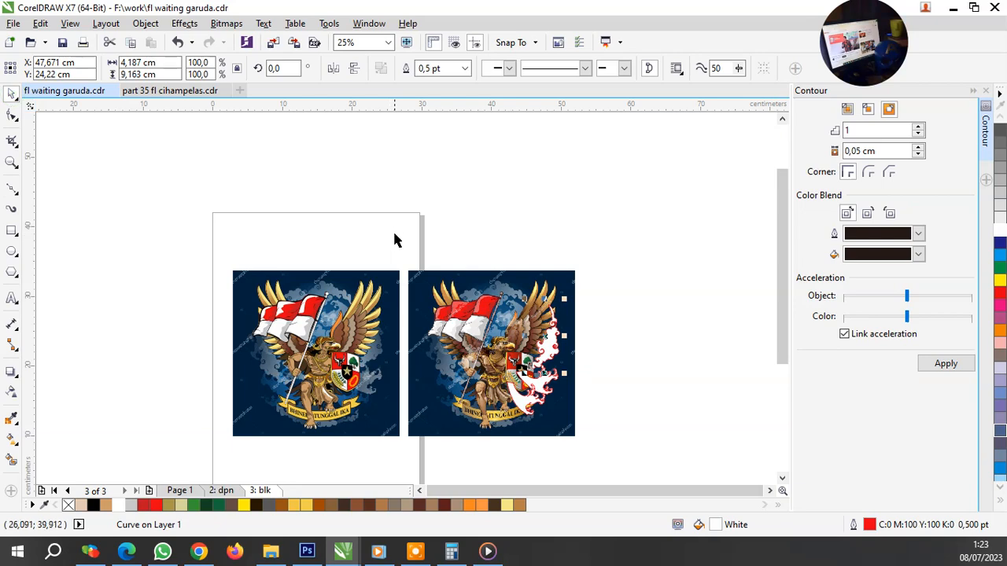
scroll(546, 335, "up", 2)
scroll(598, 366, "down", 1)
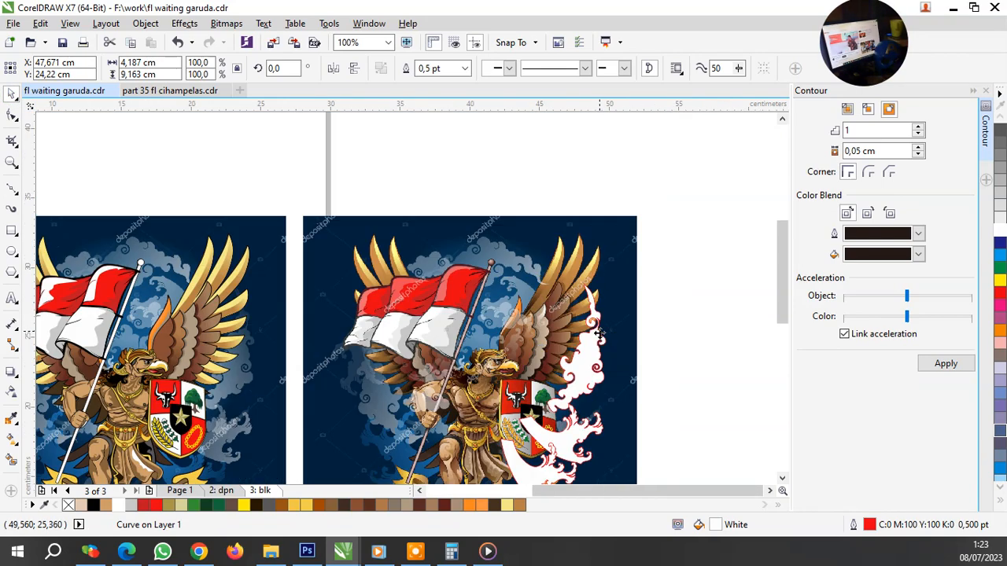
left_click_drag(589, 356, 463, 233)
scroll(469, 214, "up", 1)
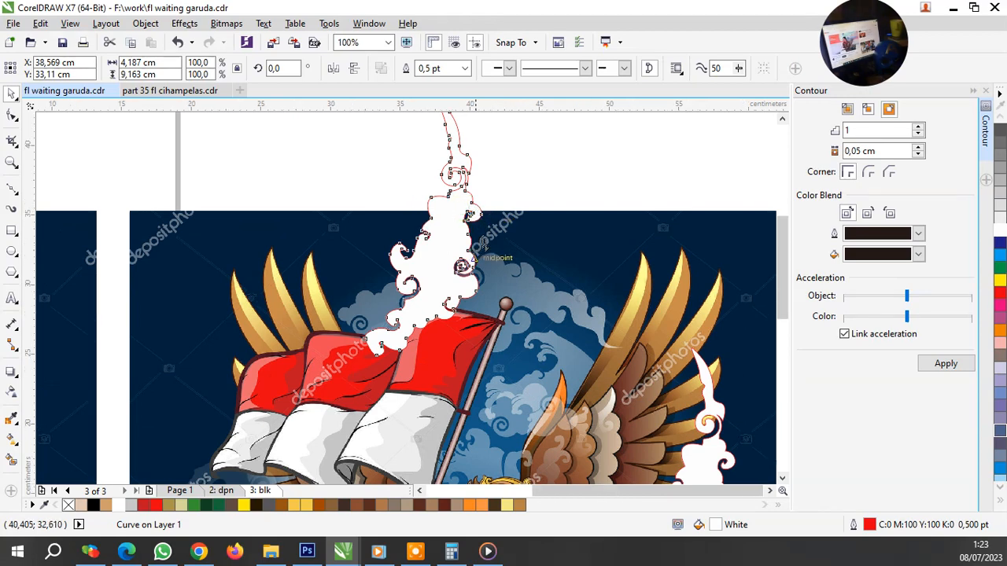
scroll(487, 192, "down", 1)
left_click_drag(484, 174, 521, 267)
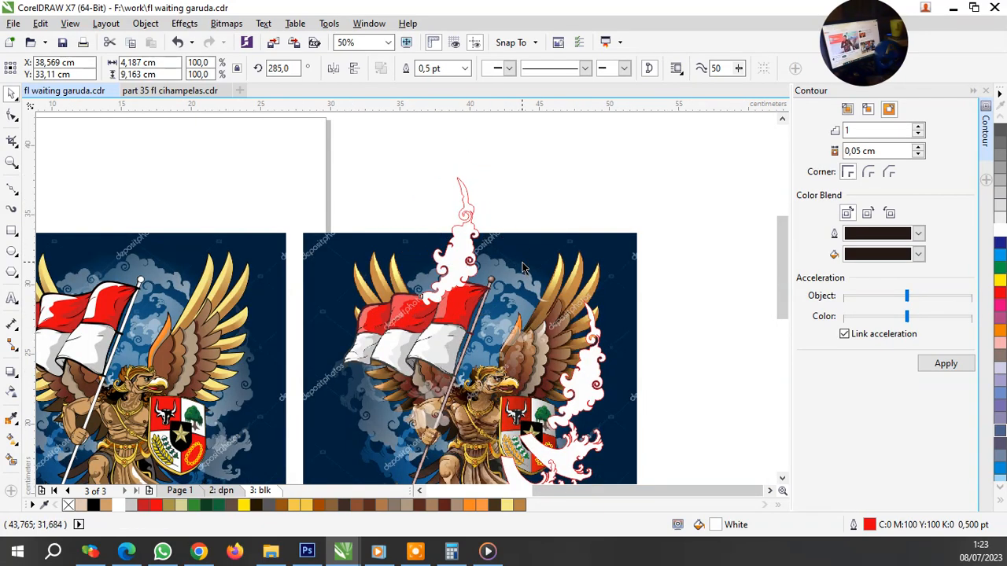
Step: Mirror the copied cloud vertically and horizontally and move it onto the pale cloud above the flag
scroll(519, 271, "up", 1)
left_click(354, 69)
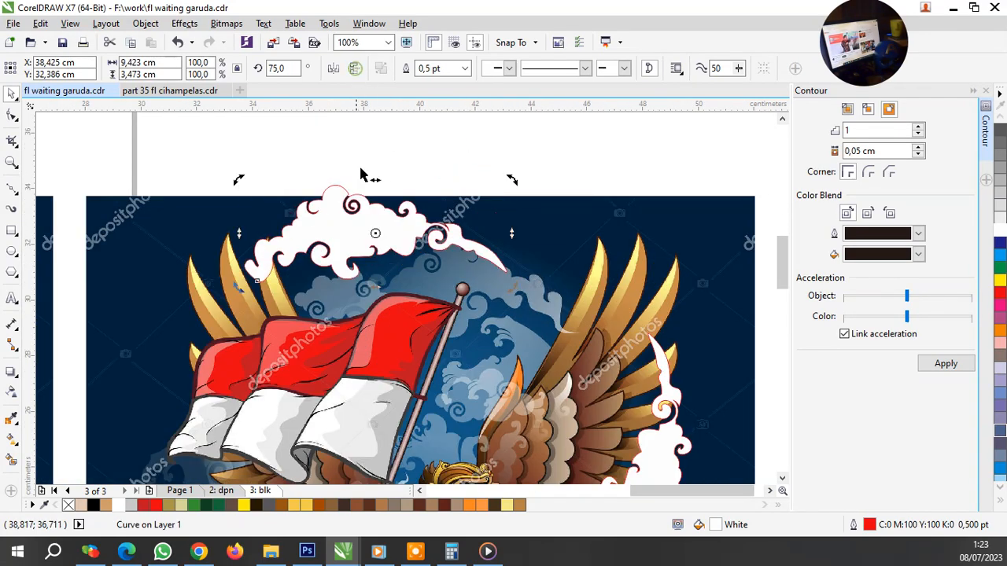
left_click_drag(357, 221, 387, 211)
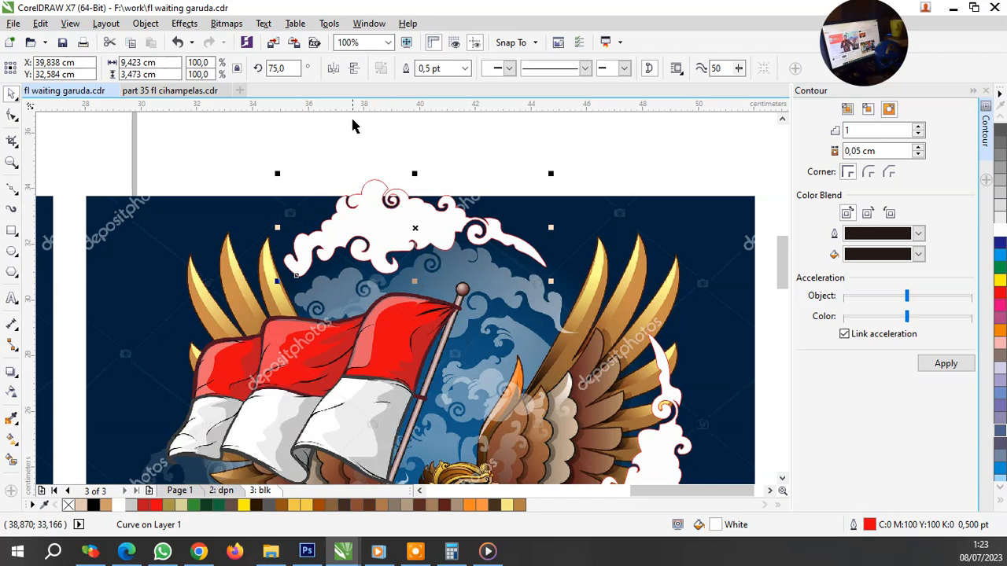
left_click(335, 71)
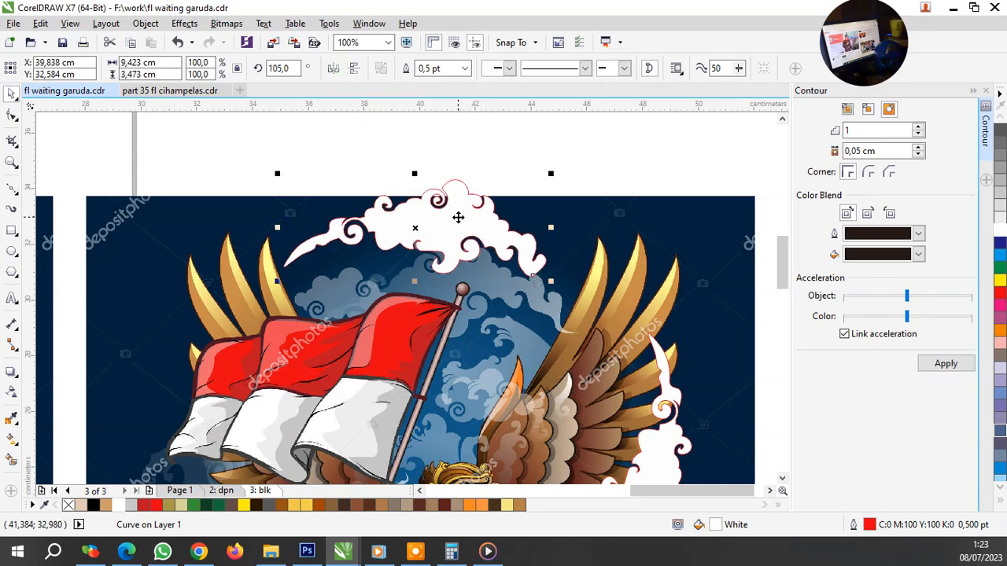
left_click_drag(458, 217, 466, 280)
Step: Rotate the copied cloud to about 116 degrees and shift it slightly to match the pale cloud above the flag
left_click(492, 290)
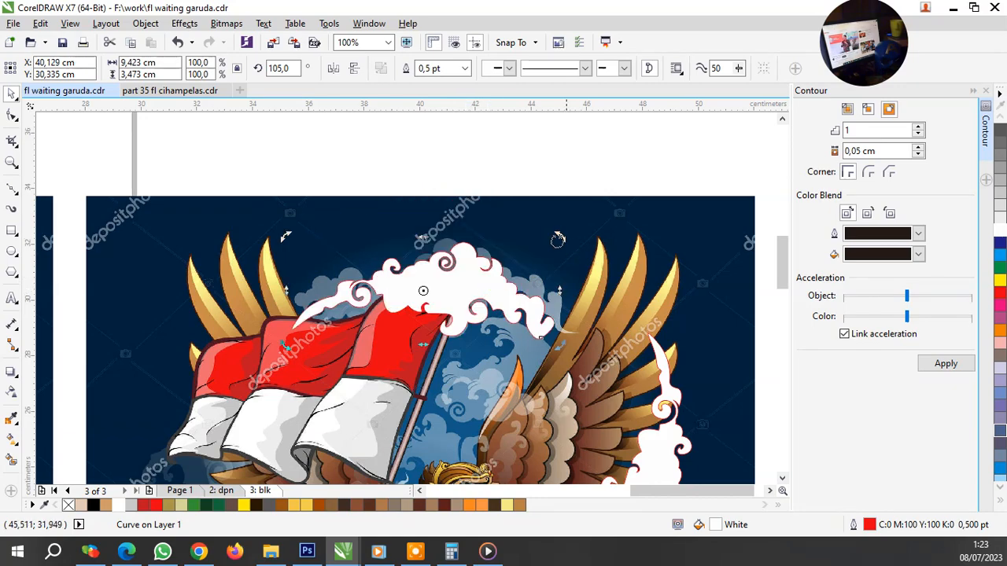
left_click_drag(558, 238, 542, 222)
scroll(475, 240, "up", 1)
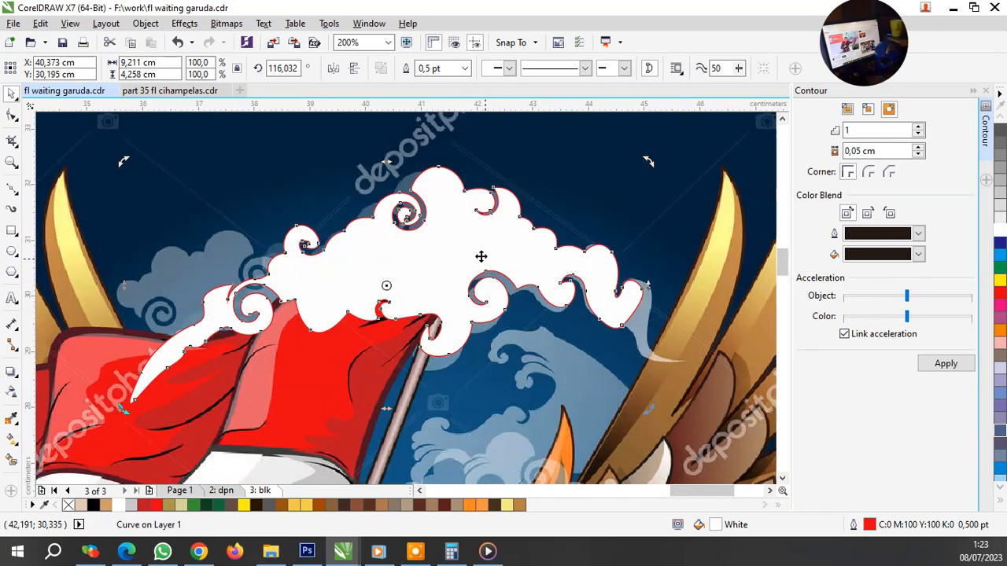
left_click_drag(474, 232, 456, 226)
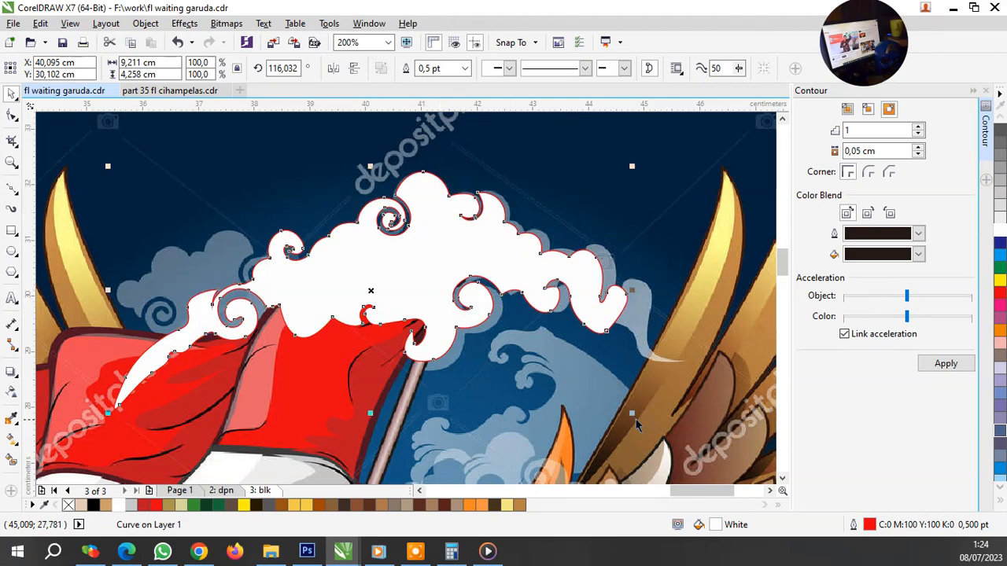
Step: Enlarge the copied cloud to about 9.8 × 4.5 cm (106.3 %) and lower it slightly over the pale cloud above the flag
left_click_drag(634, 414, 641, 405)
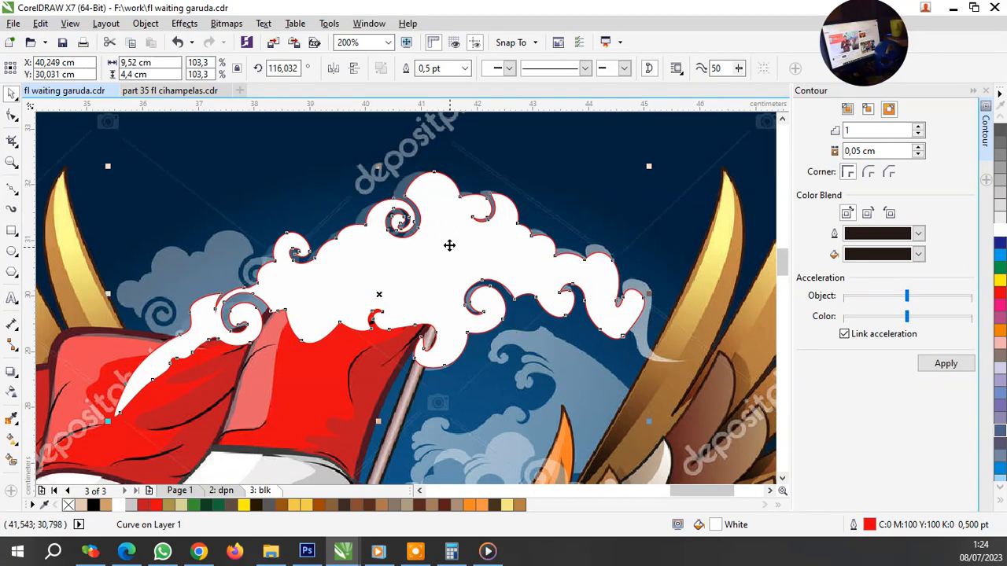
left_click_drag(108, 167, 93, 160)
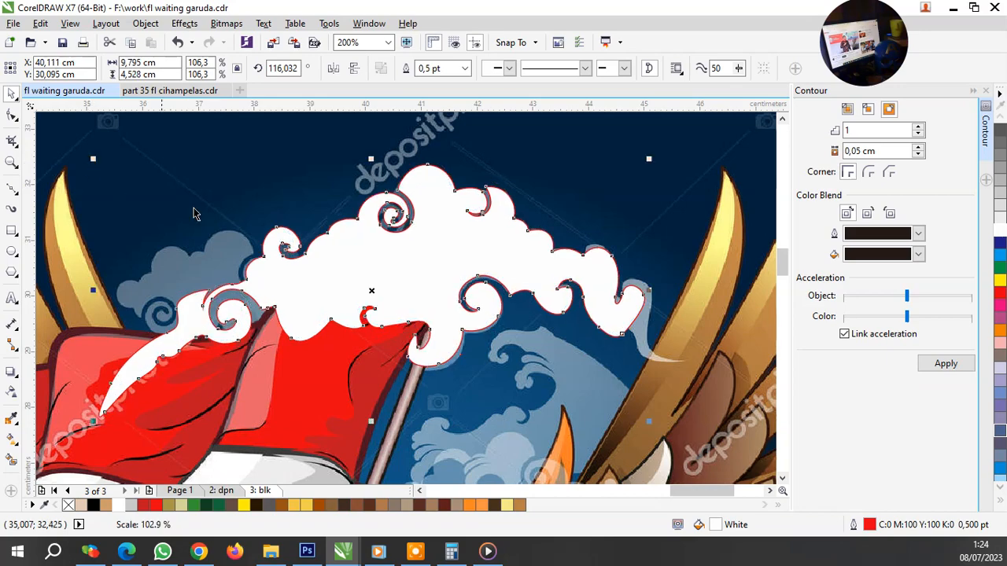
left_click_drag(428, 215, 427, 221)
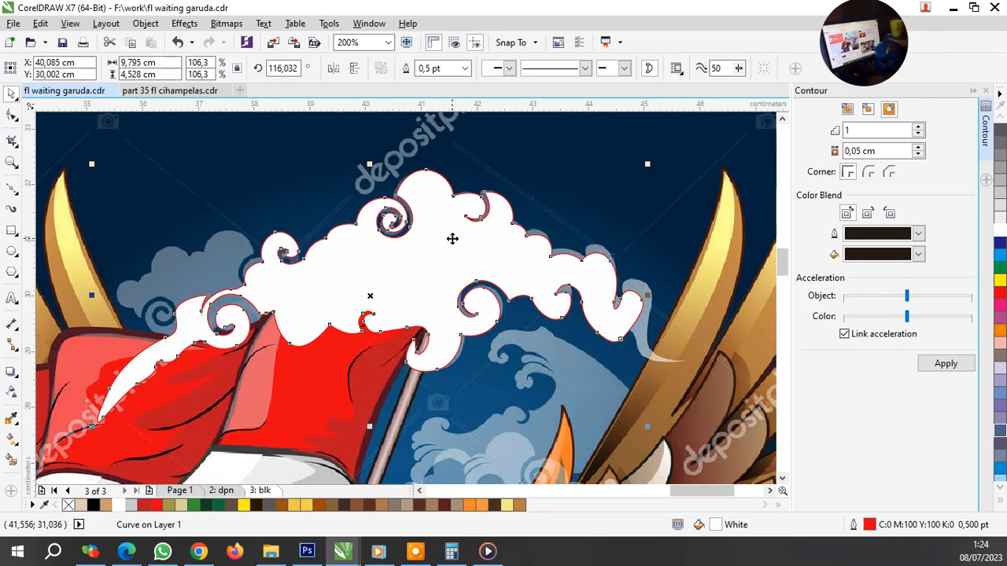
Step: Nudge the copied cloud toward the wing and rotate it to about 117.6 degrees
key("Right")
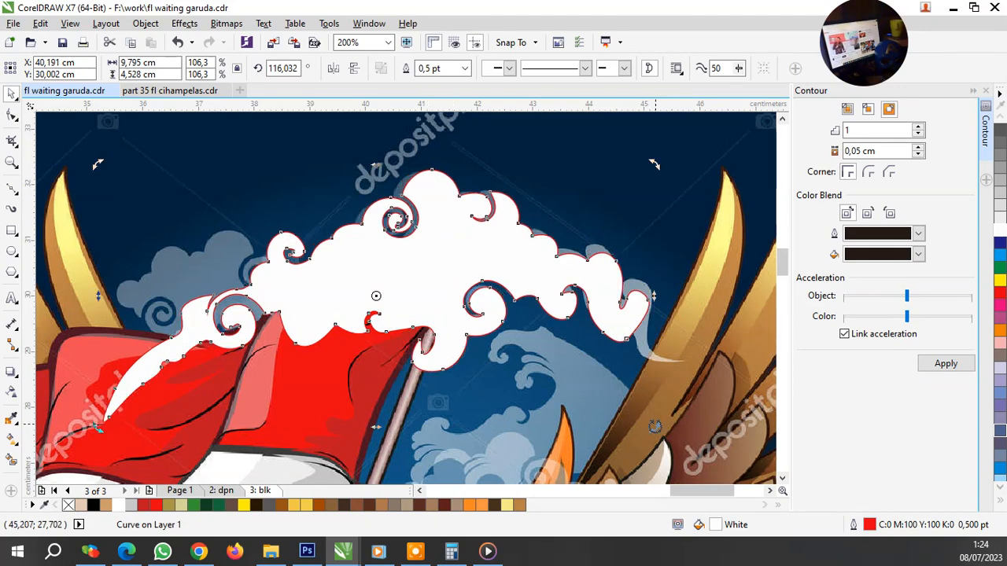
left_click_drag(654, 425, 652, 415)
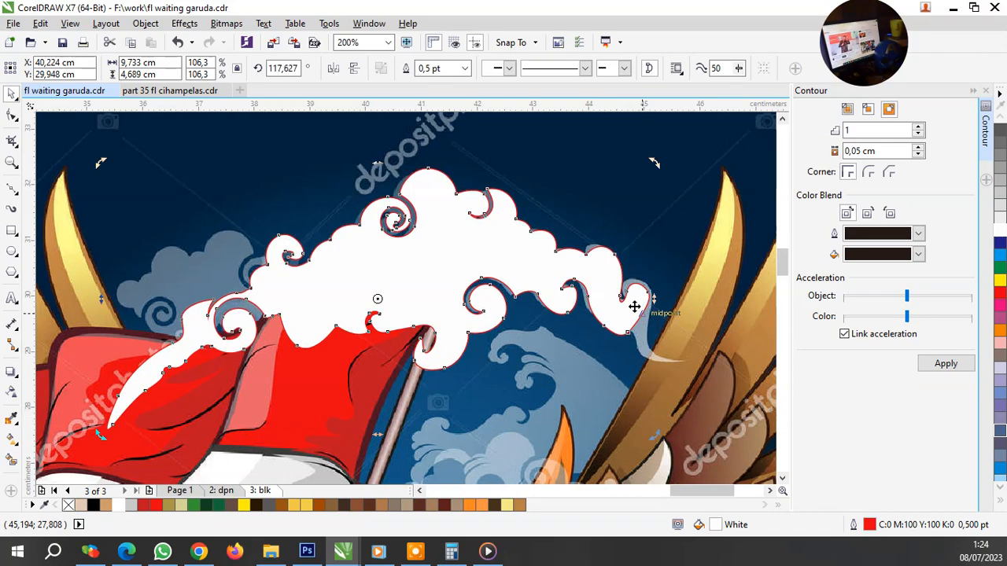
left_click(633, 306)
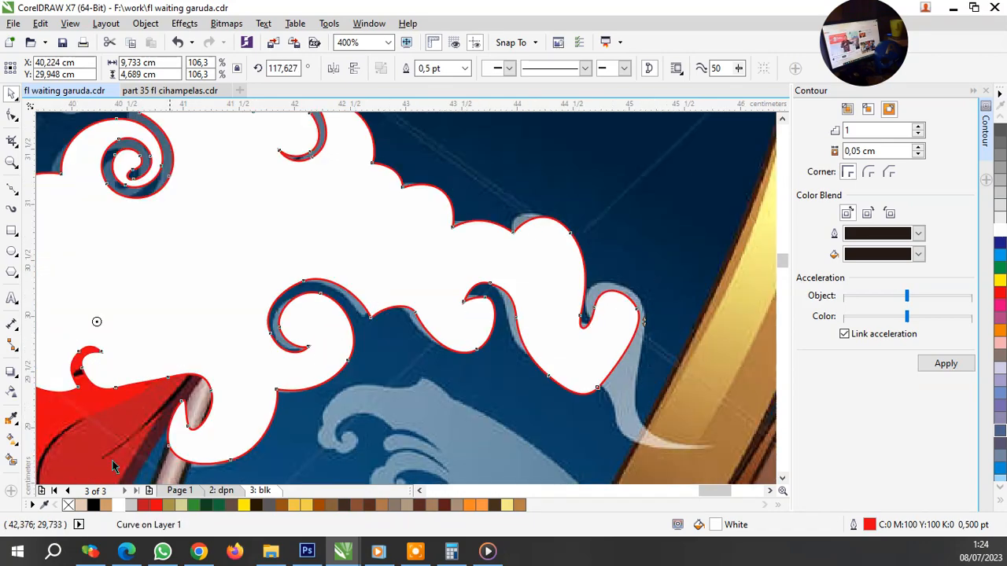
Step: Remove the copied cloud's fill and stretch its end node out to the tip of the pale tail over the wing
left_click(69, 505)
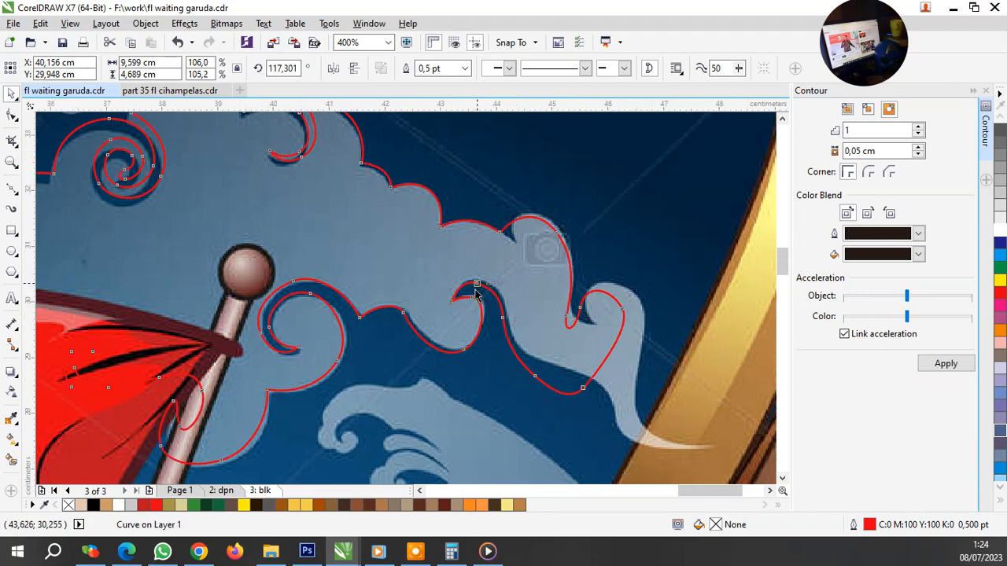
scroll(540, 332, "down", 2)
scroll(548, 355, "up", 2)
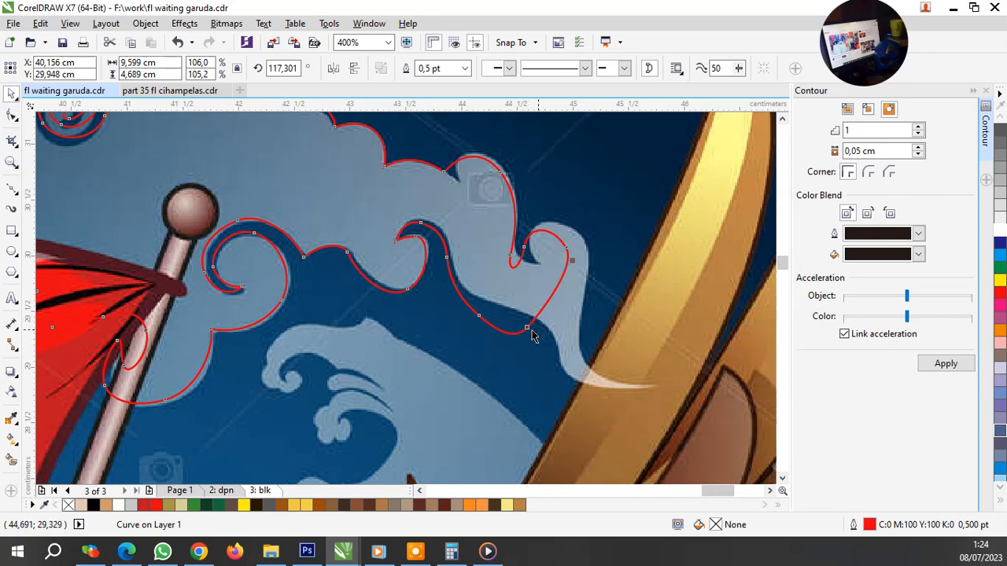
left_click(13, 116)
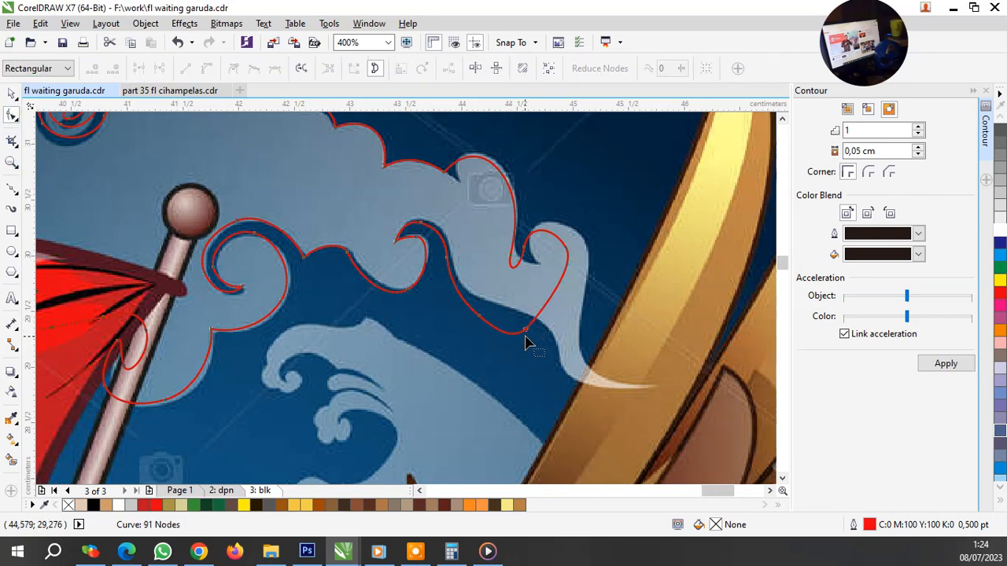
left_click_drag(527, 337, 654, 393)
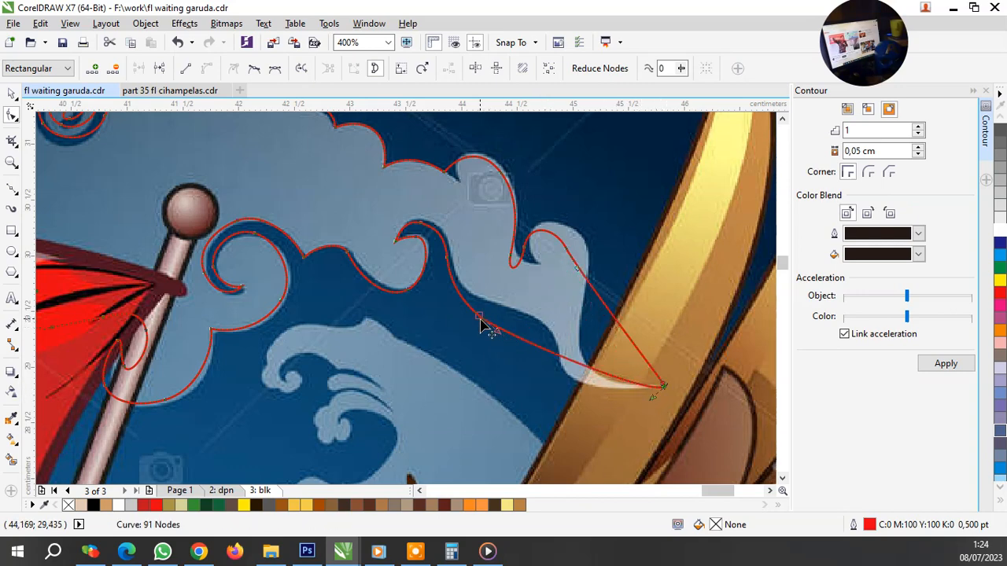
Step: Fit the lower edge of the cloud's tail to the pale shape, adding a node and bending the curve along it
mouse_move(481, 325)
left_mouse_down()
mouse_move(489, 299)
mouse_move(477, 303)
mouse_move(501, 319)
left_mouse_up()
scroll(583, 380, "up", 1)
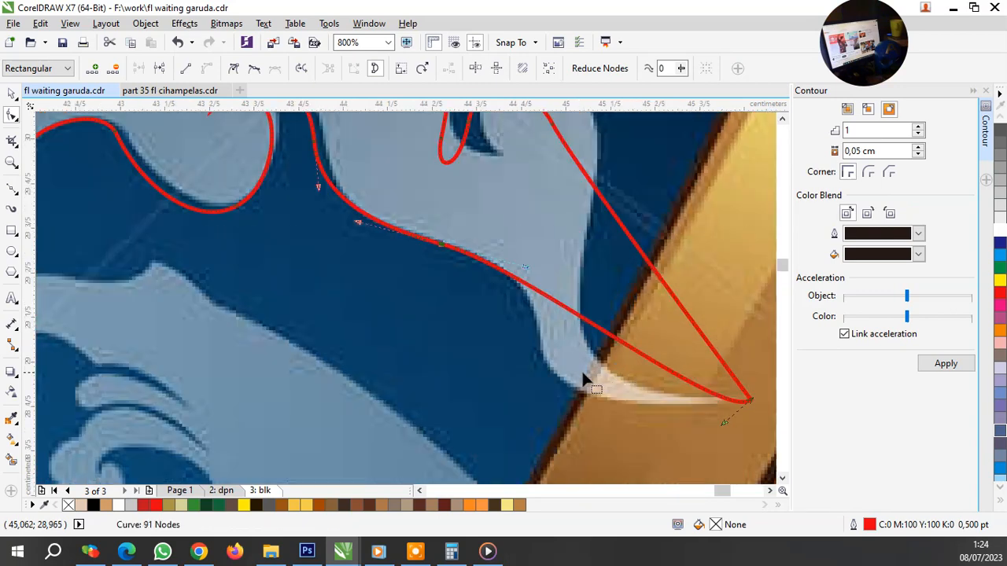
double_click(605, 333)
left_click_drag(605, 333, 538, 352)
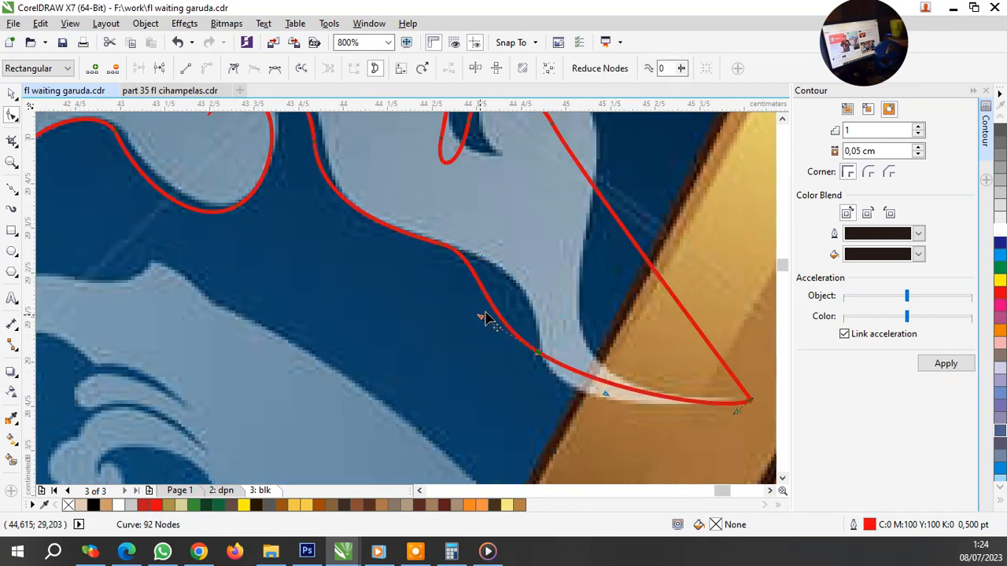
left_click_drag(485, 318, 548, 391)
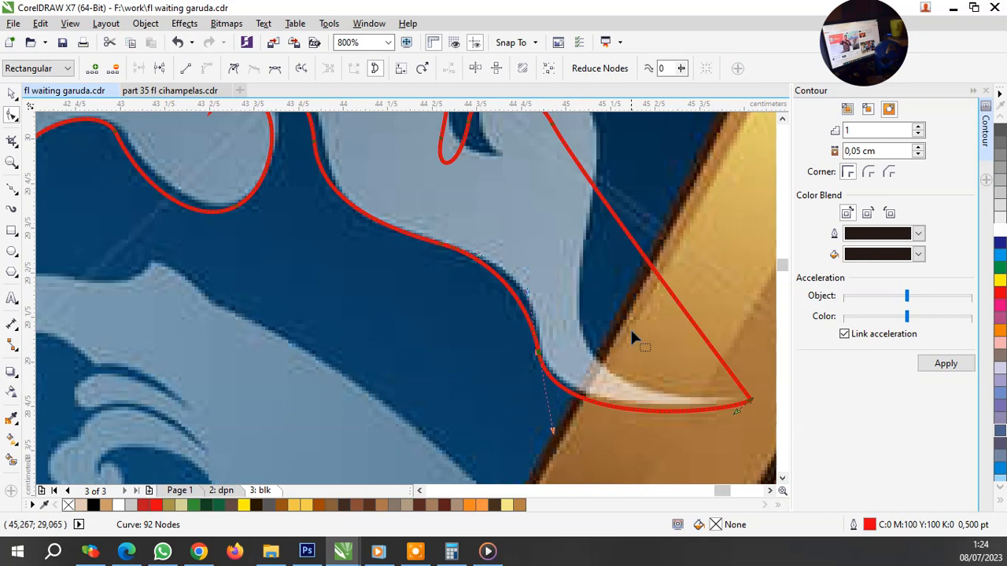
Step: Add a node on the upper edge of the cloud's tail and curve that edge down to the tip
double_click(610, 217)
left_click_drag(610, 217, 594, 254)
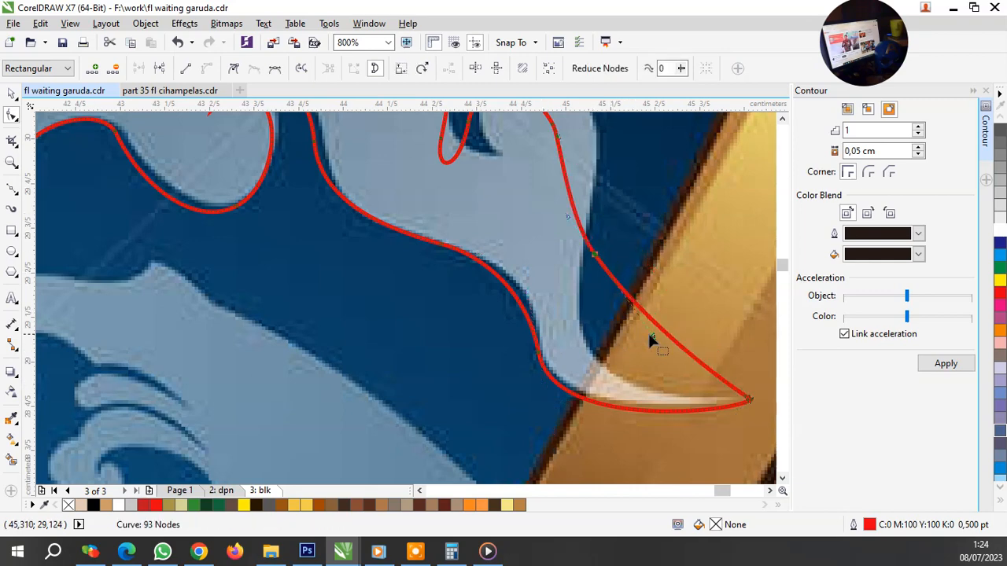
left_click_drag(651, 334, 558, 398)
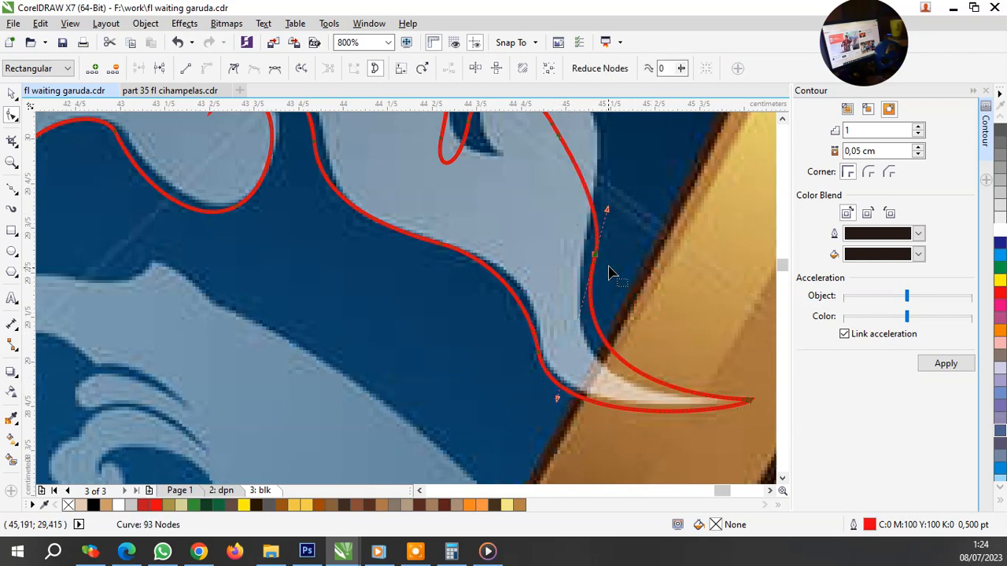
left_click_drag(594, 254, 584, 273)
scroll(589, 335, "down", 2)
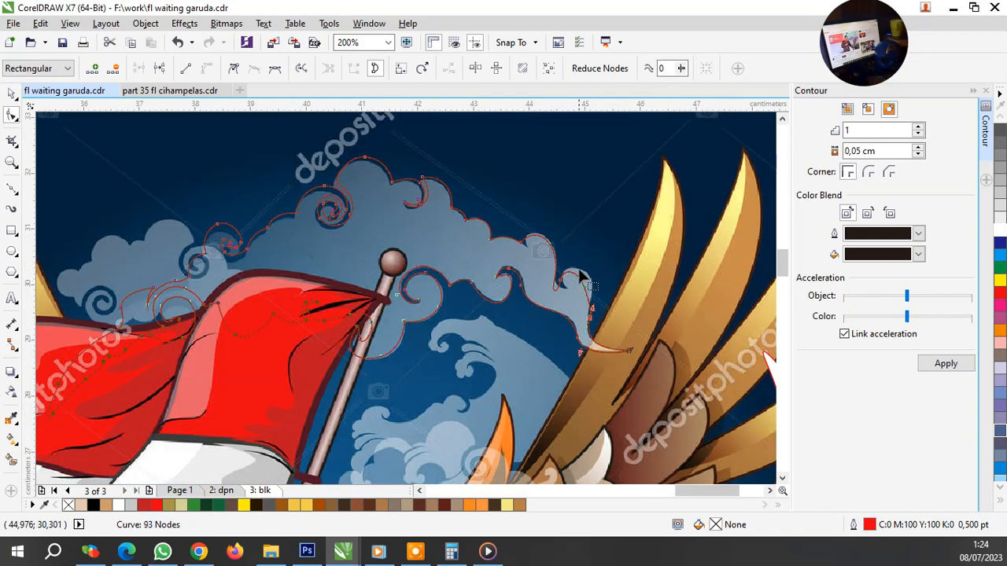
Step: Fit the notch between the last two curls before the tail to the pale cloud and turn its node into a cusp
scroll(584, 271, "up", 2)
left_click_drag(506, 321, 539, 354)
left_click_drag(550, 301, 488, 318)
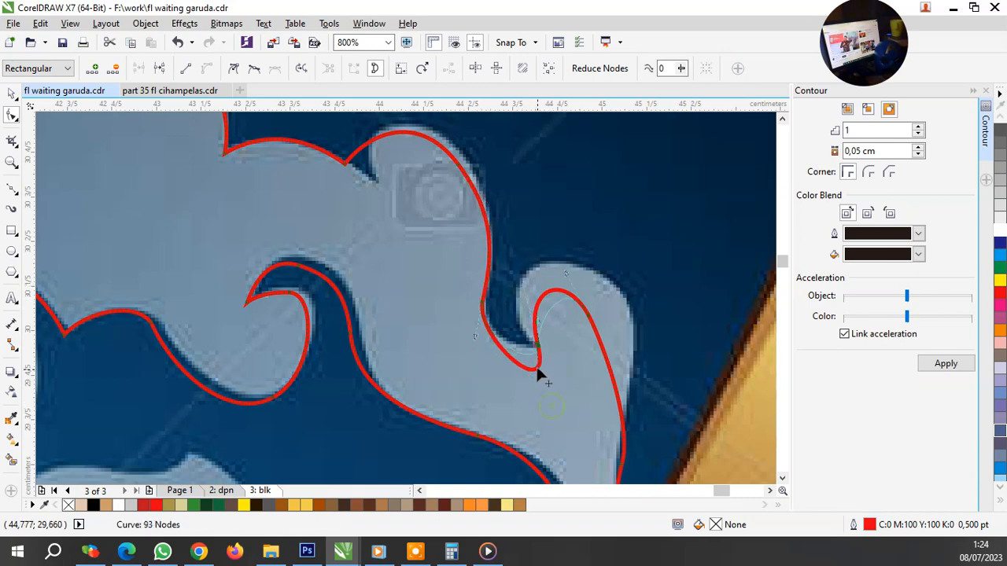
left_click_drag(537, 365, 537, 352)
right_click(537, 352)
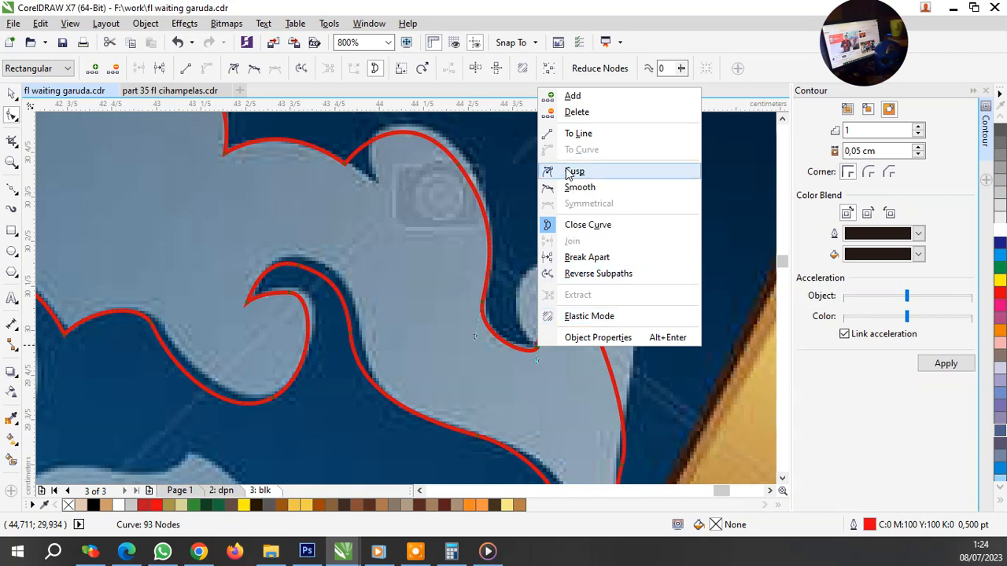
left_click(564, 171)
Step: Reshape the rounded curl before the notch by moving its base node and bending its curves to the pale outline
left_click_drag(453, 146, 494, 206)
left_click_drag(459, 165, 458, 154)
left_click_drag(343, 163, 377, 181)
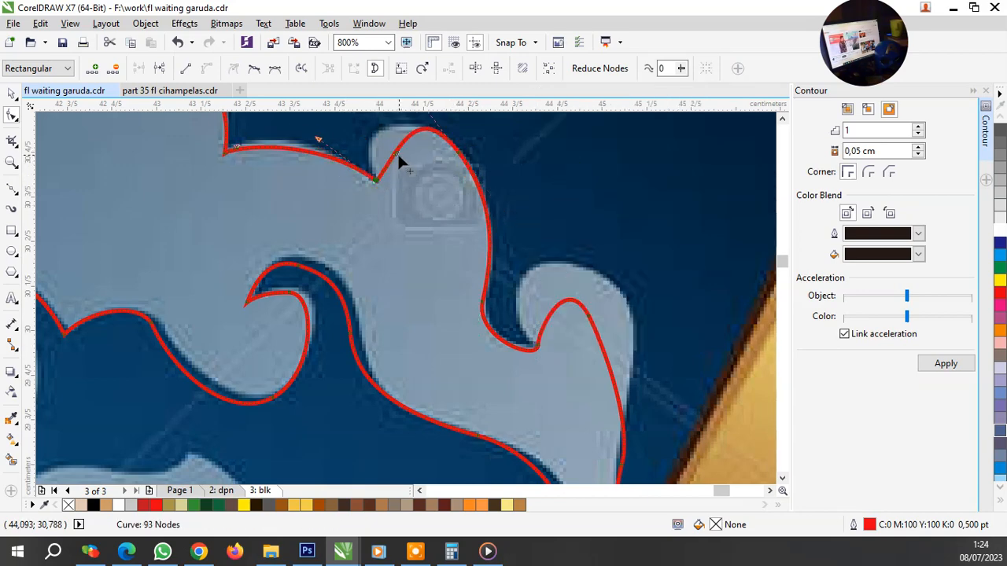
left_click_drag(372, 141, 302, 126)
Step: Round the last curl above the tail to match the pale cloud, using an added node, and sharpen the notch beside it
left_click_drag(588, 324, 623, 292)
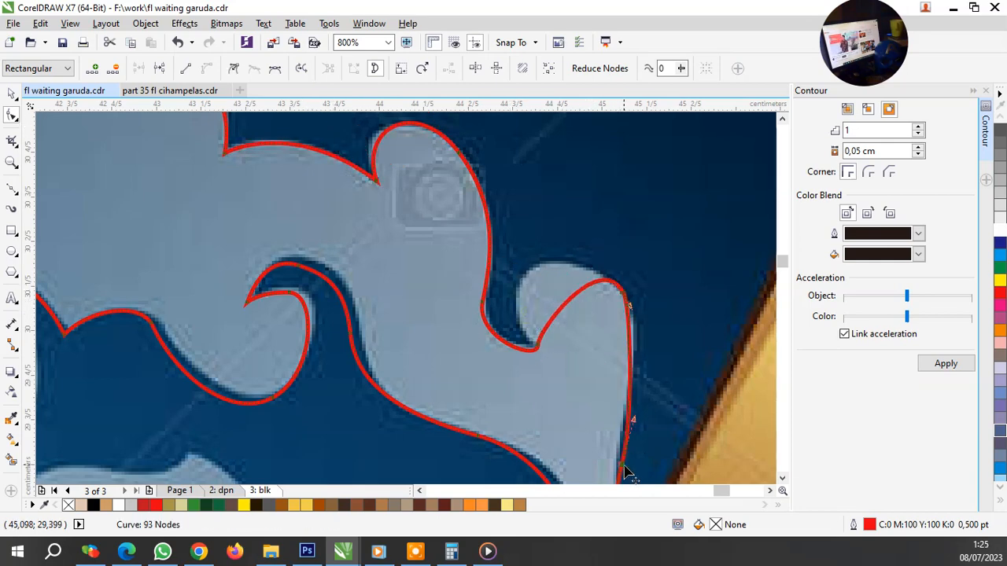
left_click_drag(623, 465, 618, 442)
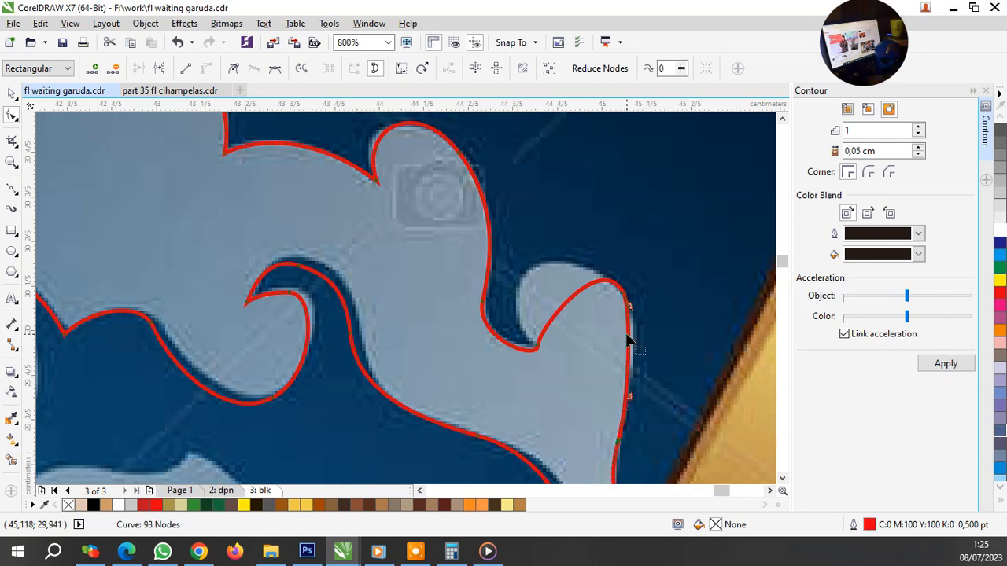
left_click(563, 313)
left_click_drag(564, 310, 524, 285)
double_click(541, 264)
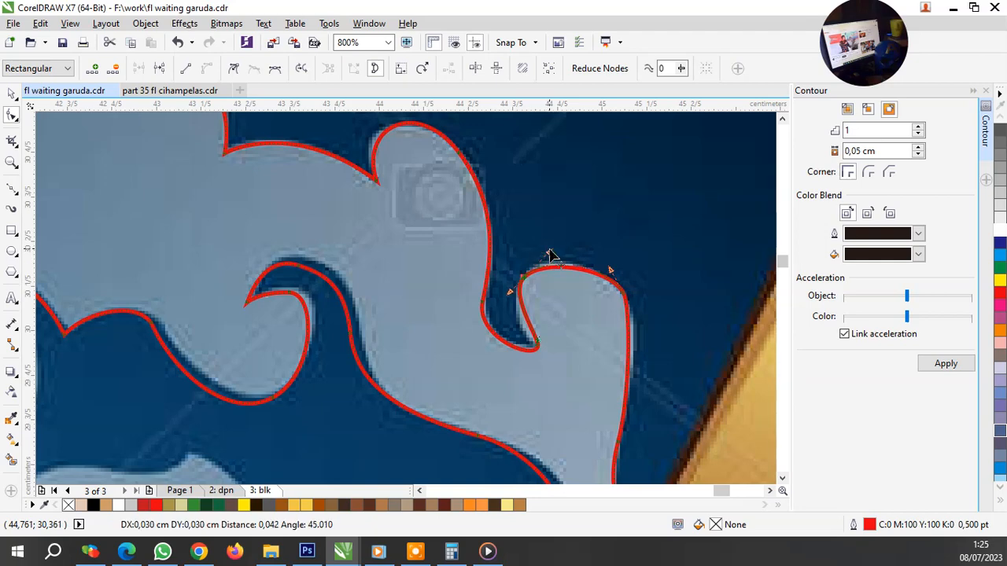
scroll(511, 325, "up", 1)
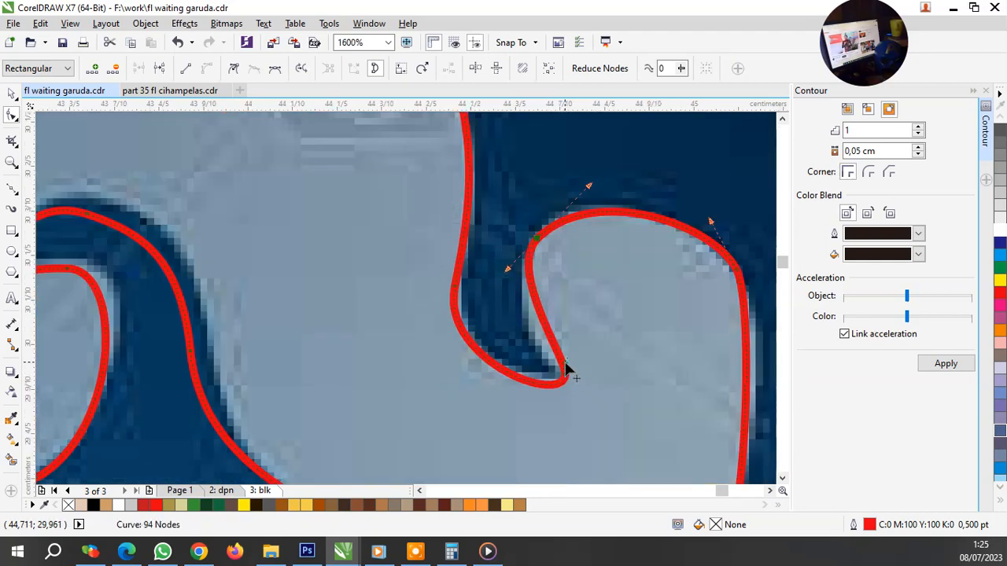
left_click_drag(566, 373, 523, 338)
scroll(454, 307, "down", 1)
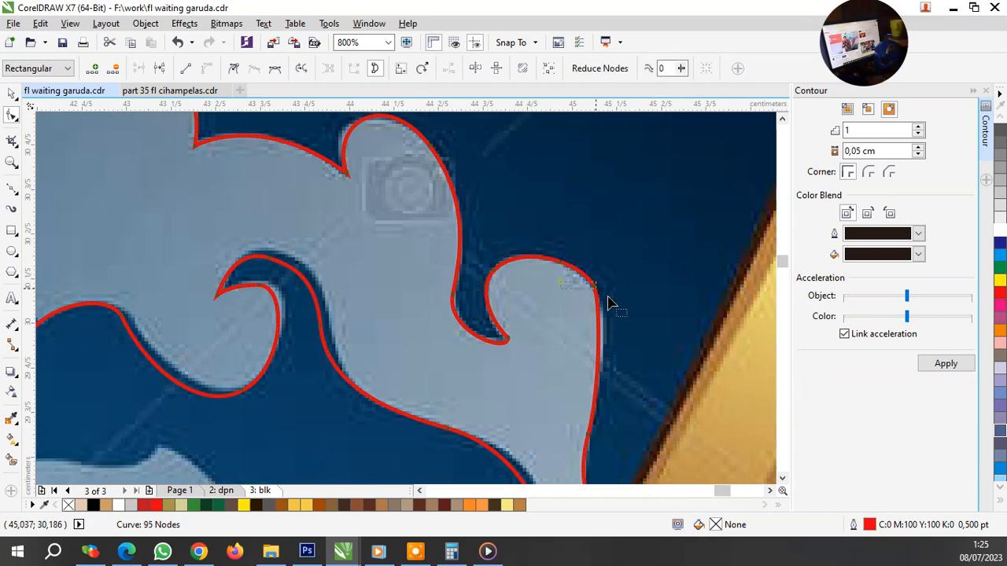
Step: Refine the curves on both sides of the cloud's tail tip so they taper along the pale shape over the wing
scroll(599, 352, "down", 1)
scroll(612, 417, "up", 1)
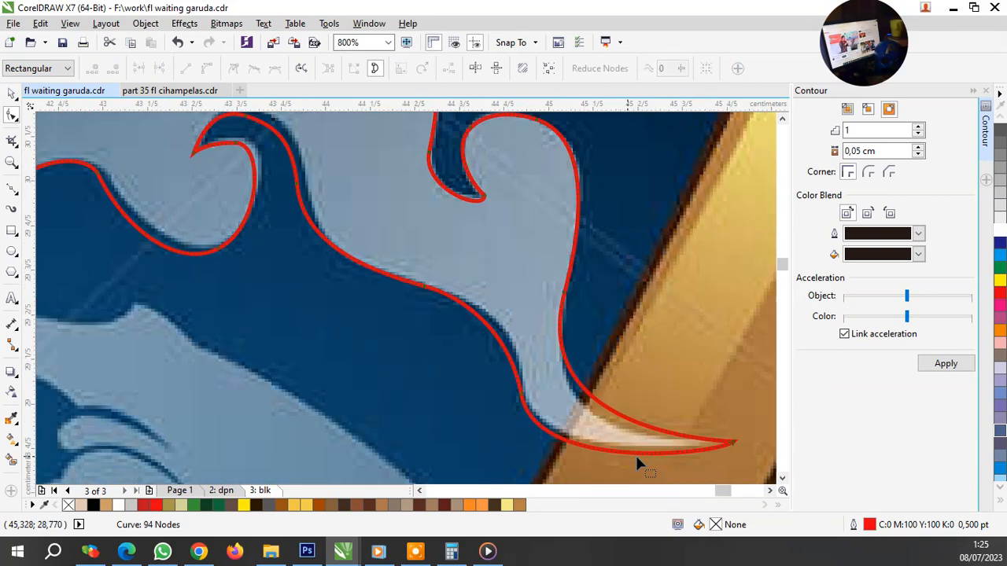
left_click(719, 446)
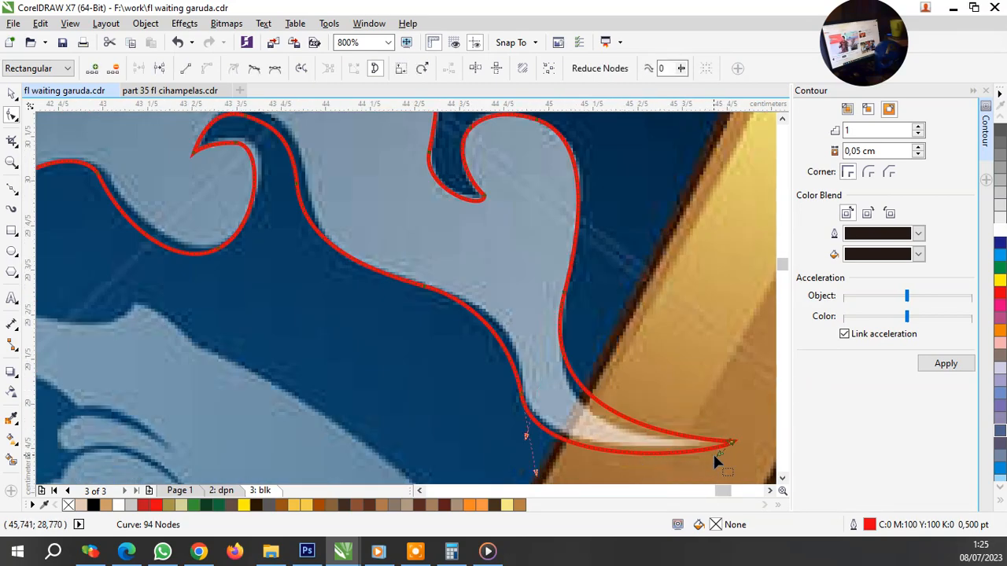
left_click_drag(695, 455, 677, 445)
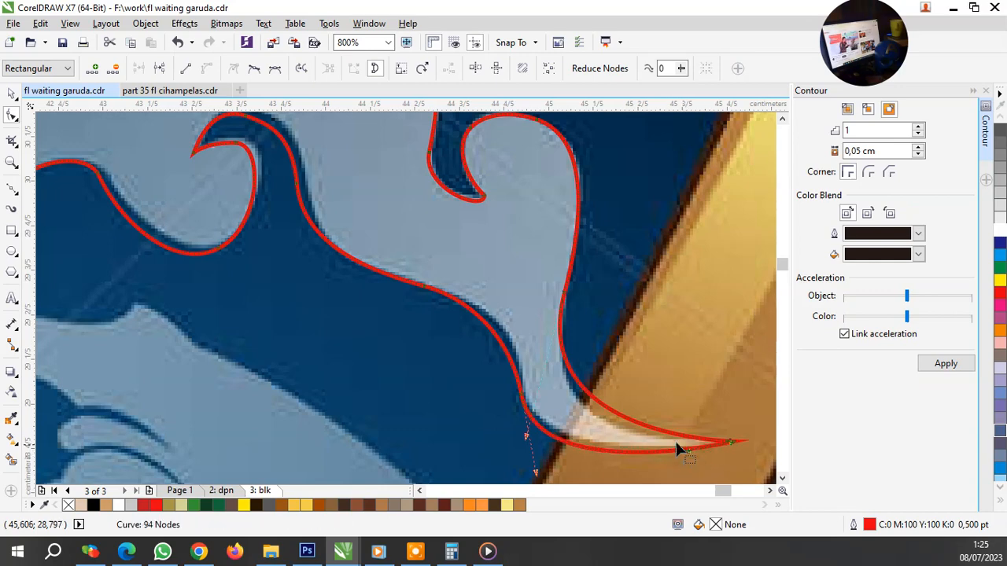
left_click_drag(619, 416, 580, 386)
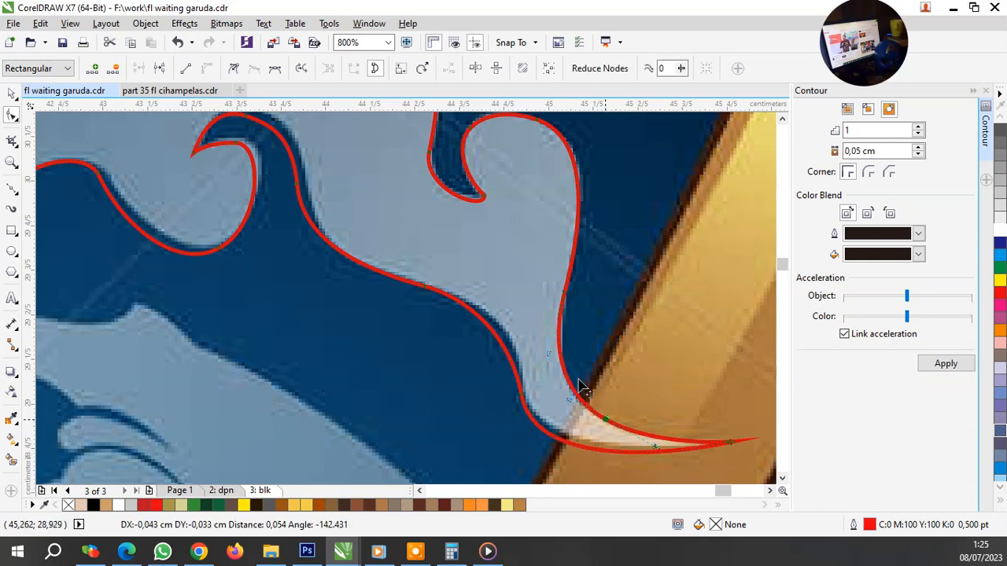
Step: Fill the reshaped cloud above the flag white
scroll(540, 340, "down", 2)
key("space")
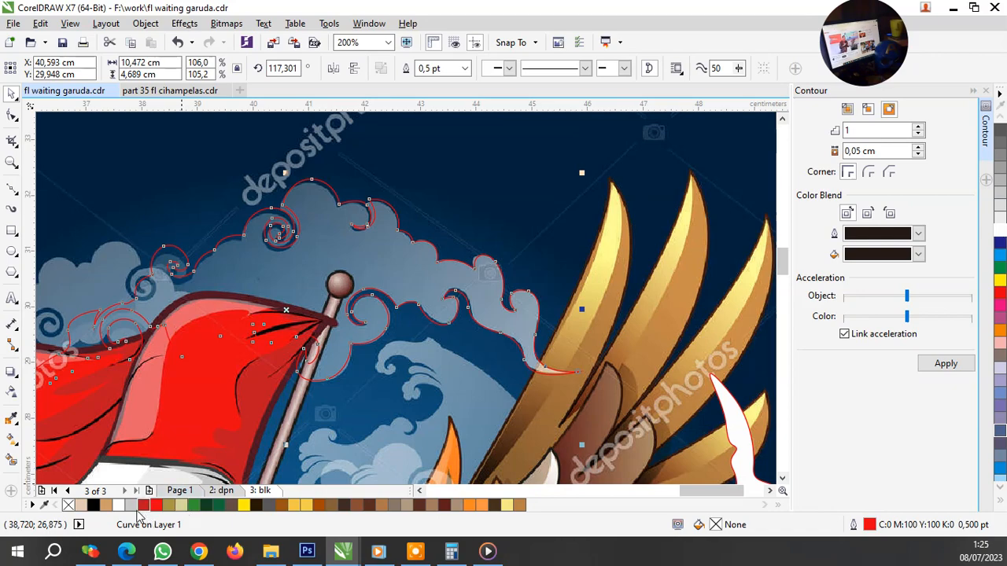
left_click(119, 506)
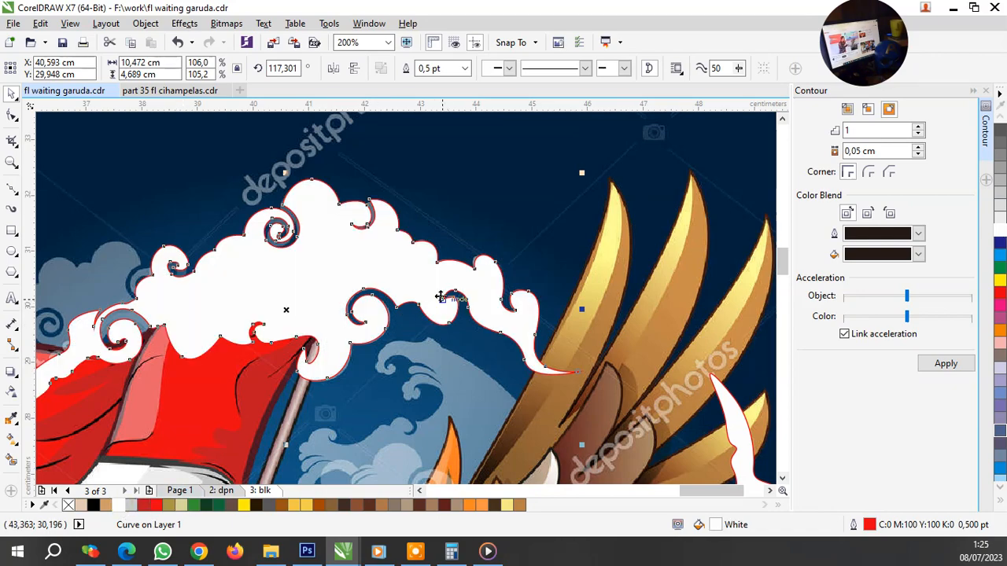
Step: Place a copy of the white cloud over the flag and rotate it to about 151.5 degrees
scroll(441, 297, "down", 3)
scroll(385, 262, "up", 1)
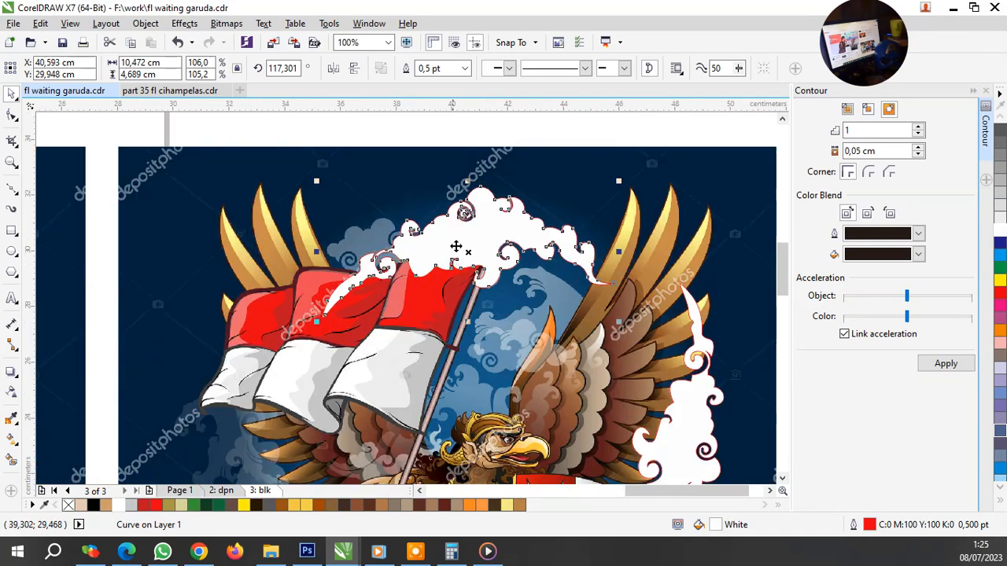
left_click_drag(456, 246, 326, 368)
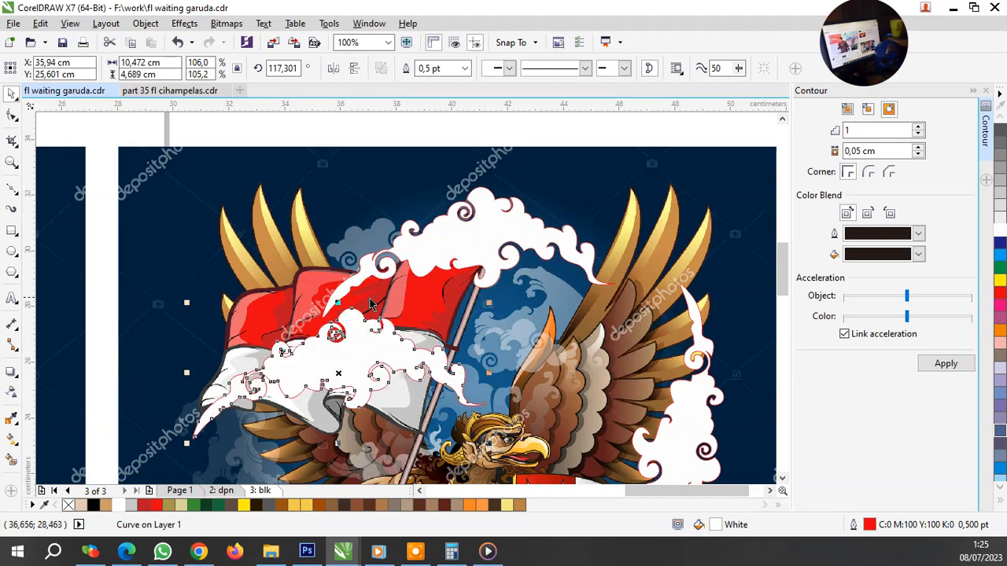
left_click(371, 338)
left_click_drag(491, 306, 371, 276)
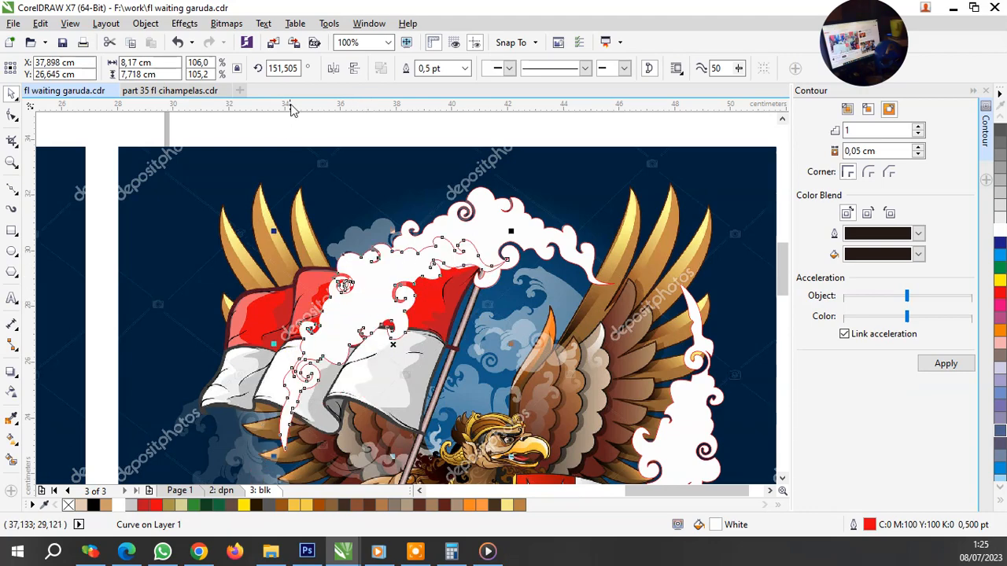
Step: Mirror the new copy horizontally, rotate it to about 80.9 degrees and move it onto the pale cloud behind the flag
left_click(332, 68)
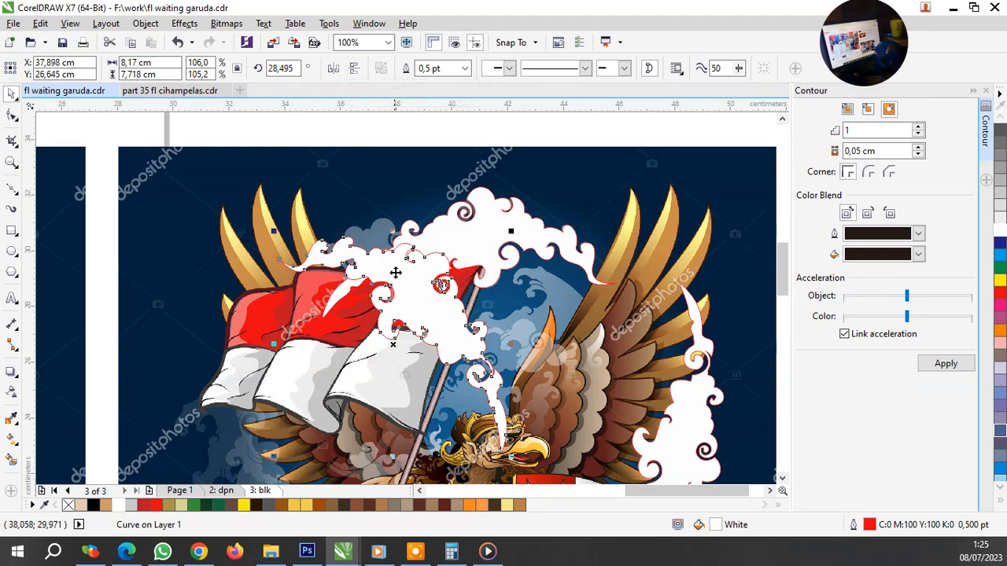
left_click_drag(275, 236, 262, 369)
scroll(385, 290, "up", 1)
left_click_drag(347, 317, 380, 252)
left_click(445, 234)
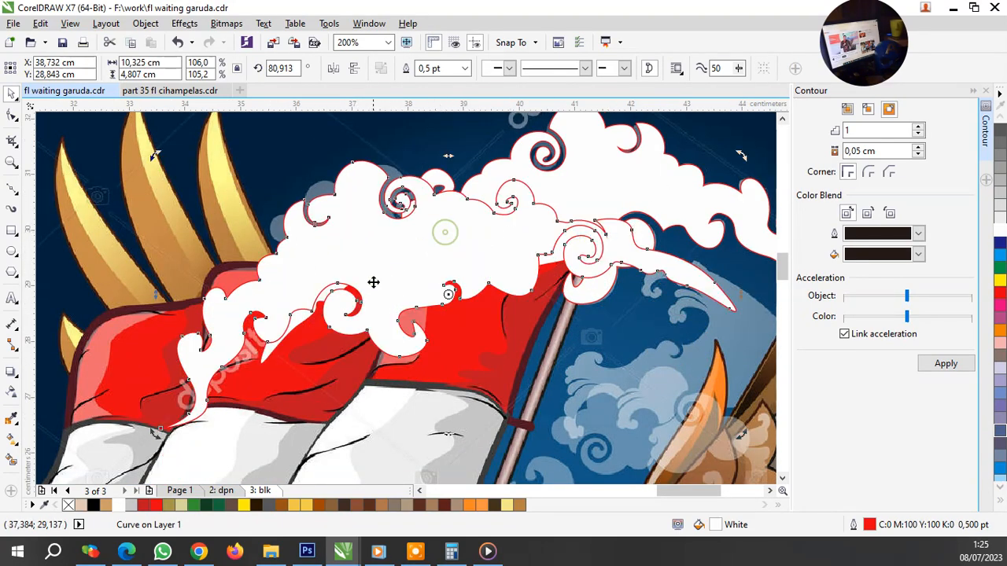
Step: Rotate the mirrored cloud copy to about 69 degrees so it follows the pale cloud behind the flag
left_click_drag(739, 161, 761, 226)
scroll(393, 193, "up", 1)
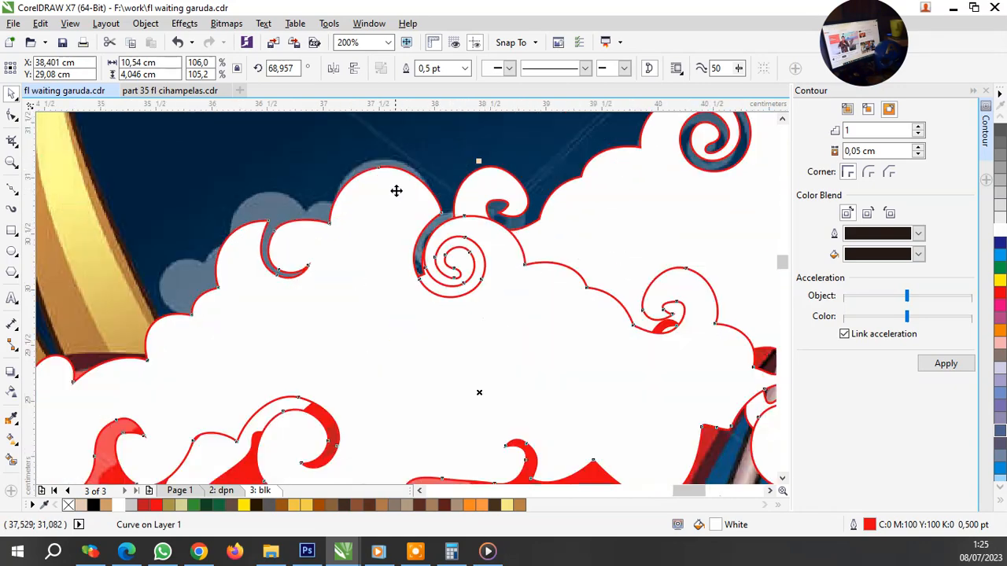
scroll(385, 197, "down", 2)
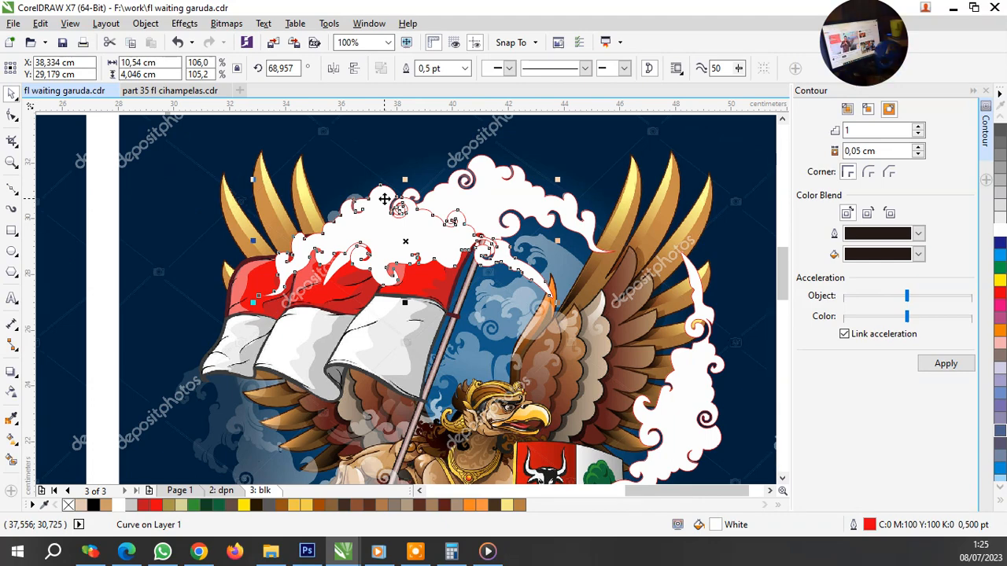
scroll(391, 208, "down", 2)
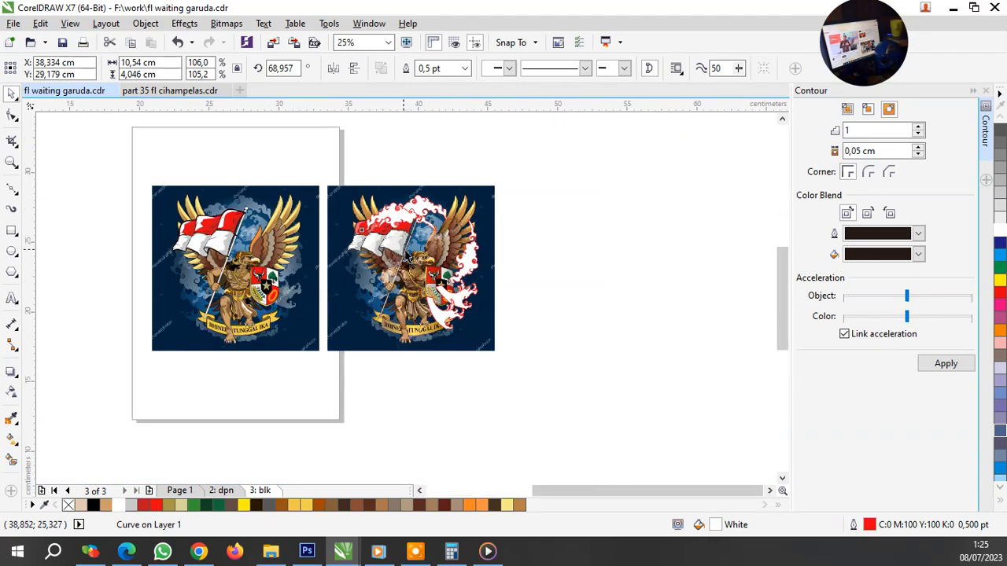
Step: Place a copy of the white wave ornament beside the shield over the Garuda's wing and rotate it to about 96.9 degrees
scroll(403, 299, "up", 1)
left_click(515, 353)
left_click_drag(516, 353, 475, 250)
scroll(483, 213, "up", 1)
left_click(500, 240)
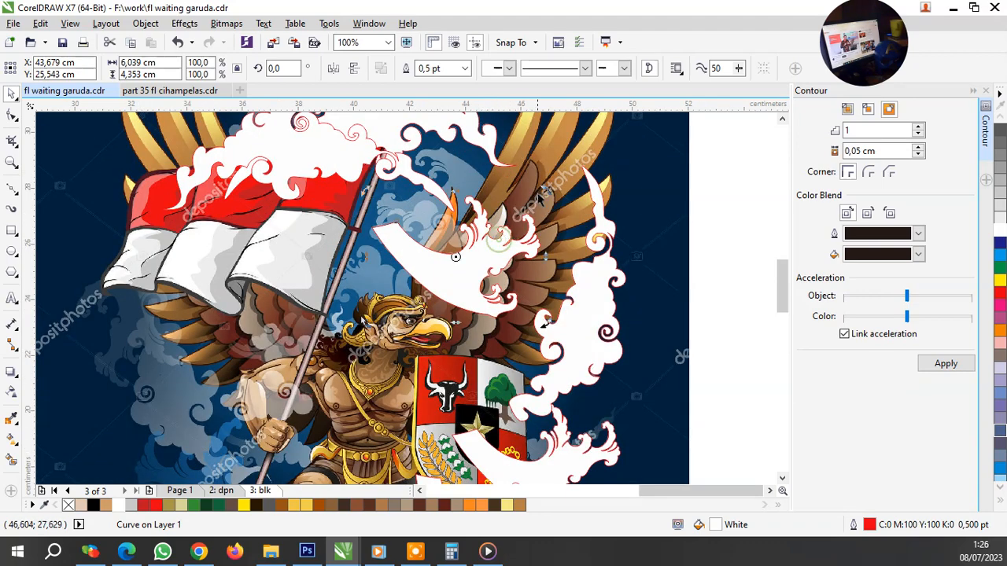
left_click_drag(544, 189, 393, 195)
scroll(394, 195, "up", 2)
scroll(434, 202, "down", 1)
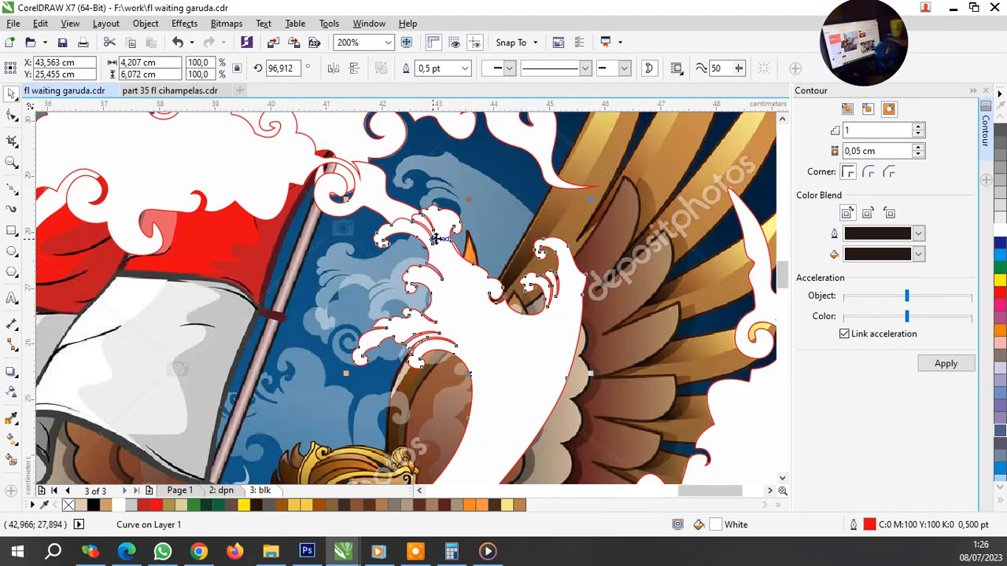
left_click_drag(441, 223, 434, 193)
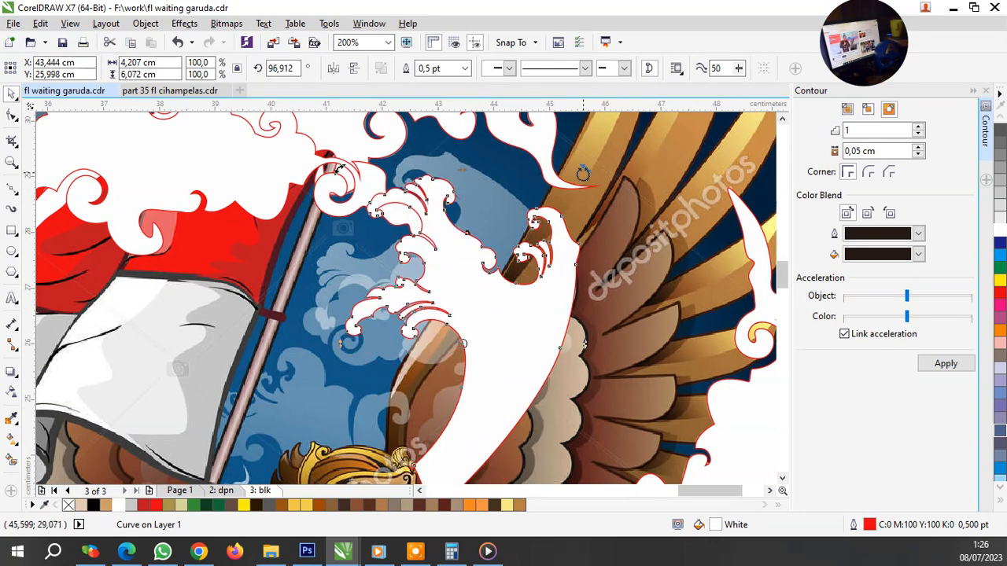
Step: Rotate the wave copy to about 160.1 degrees and move it onto the pale shape between the flagpole and the wing
left_click_drag(582, 173, 457, 175)
left_click_drag(282, 149, 260, 202)
left_click_drag(442, 193, 484, 191)
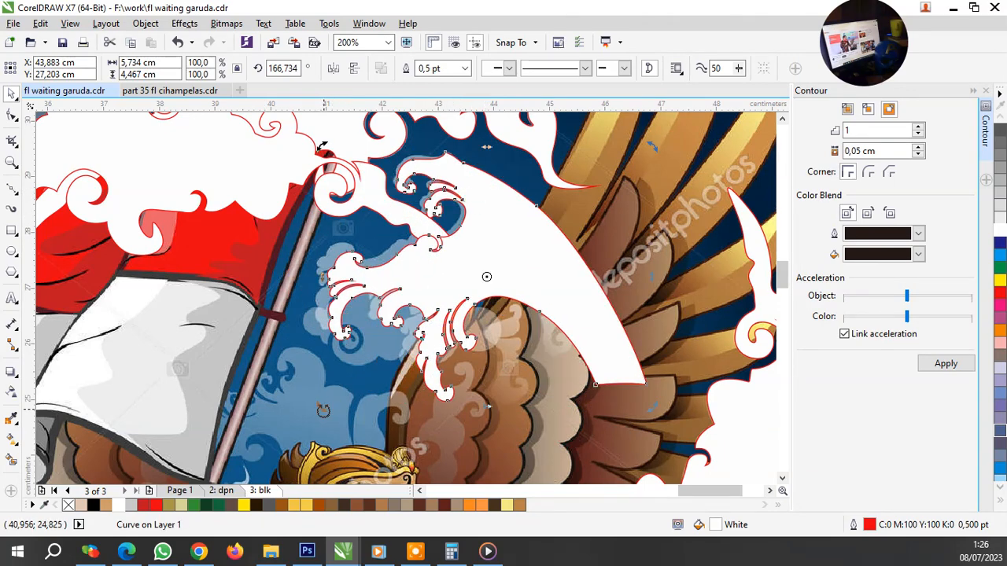
left_click_drag(322, 409, 307, 386)
left_click_drag(499, 218, 480, 225)
scroll(488, 218, "down", 1)
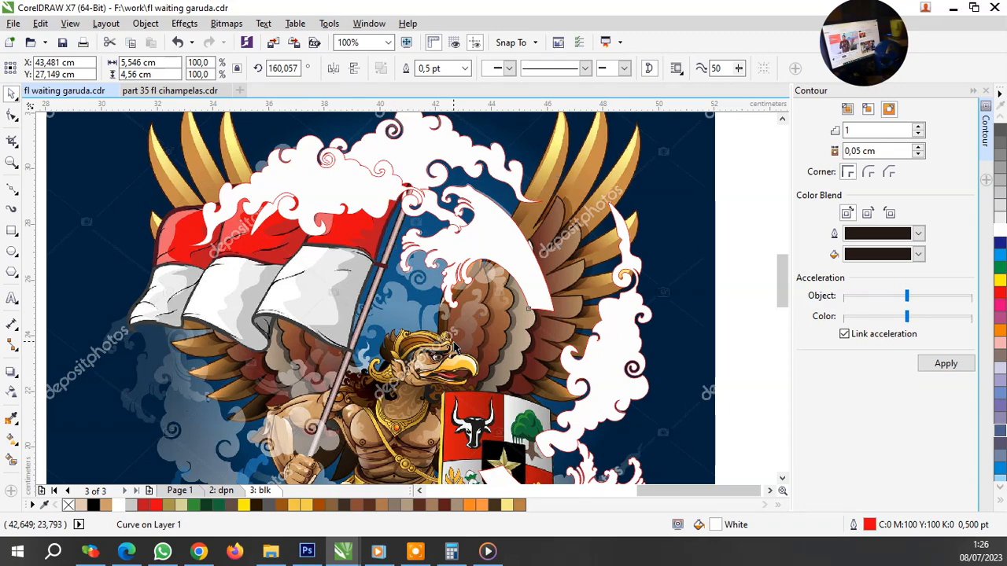
Step: Place a copy of the rotated wave ornament below the original, over the Garuda's head
left_click(513, 275)
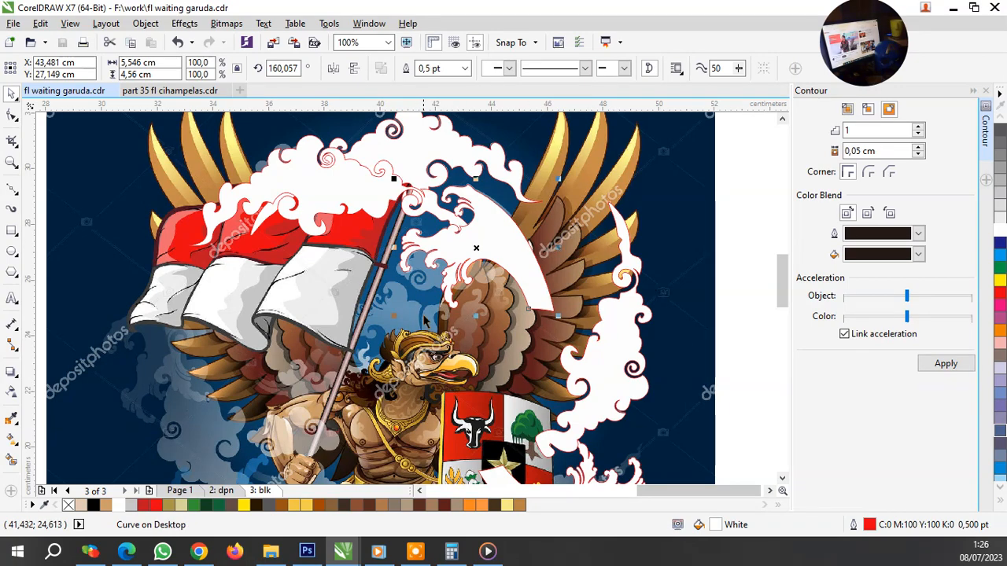
left_click_drag(499, 254, 416, 313)
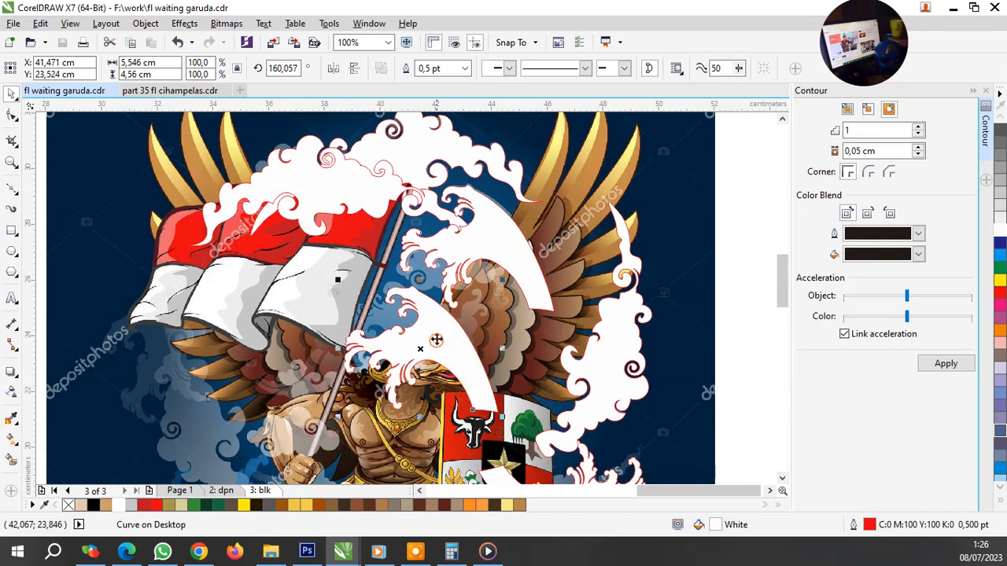
scroll(415, 314, "up", 1)
scroll(454, 289, "up", 1)
scroll(454, 303, "down", 1)
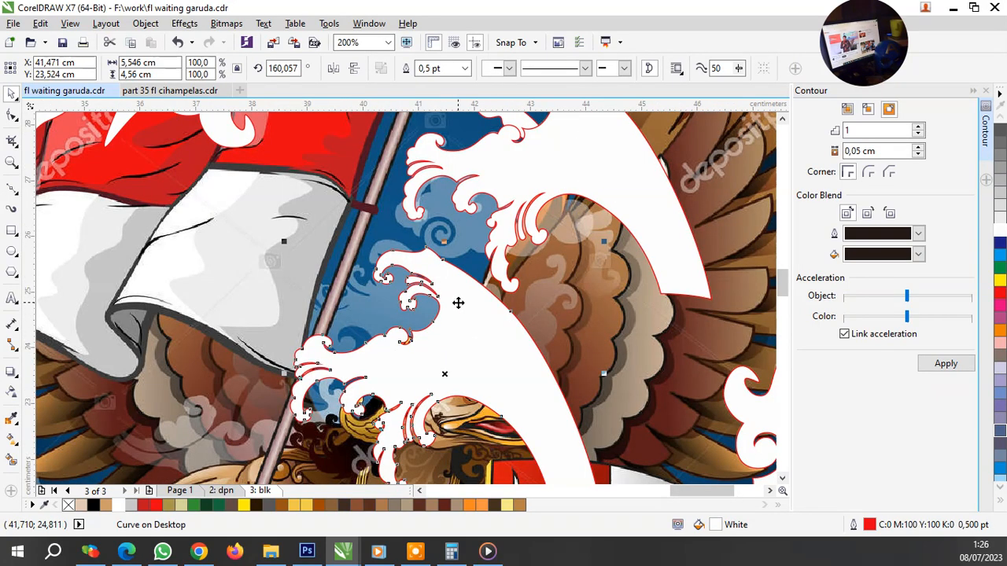
left_click(354, 69)
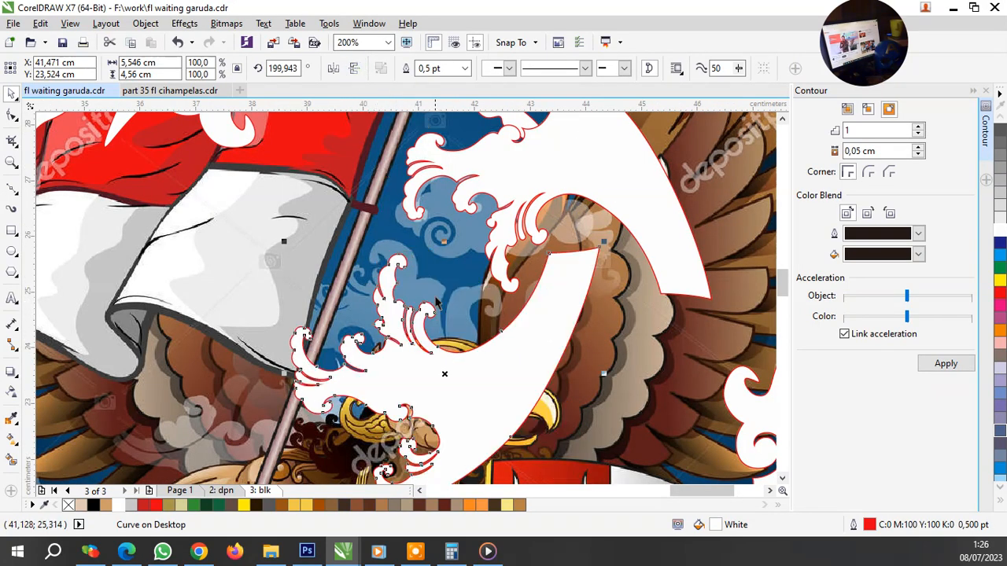
left_click(597, 279)
left_click_drag(601, 244, 627, 460)
left_click_drag(432, 327, 474, 329)
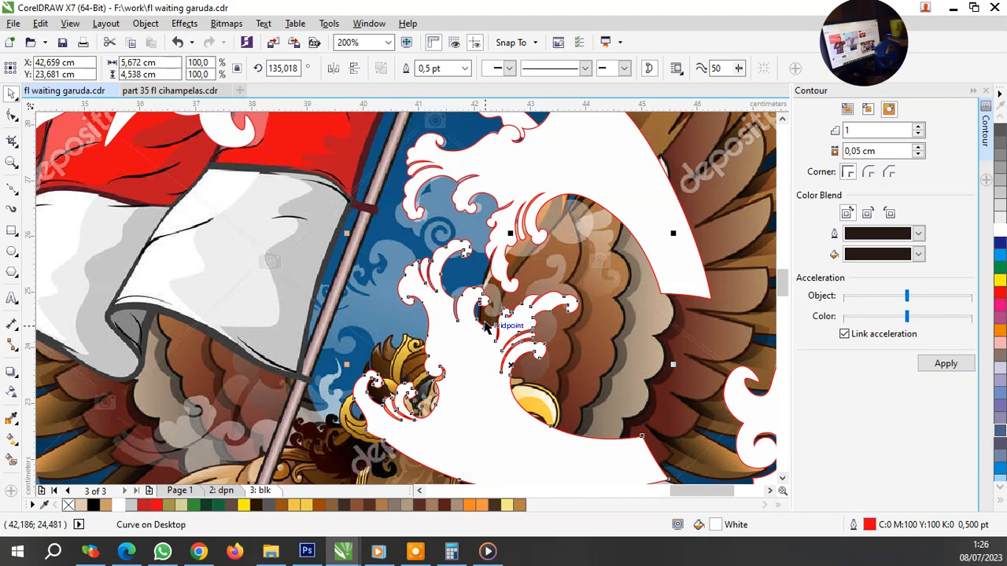
key("ctrl+z")
key("ctrl+z")
key("ctrl+z")
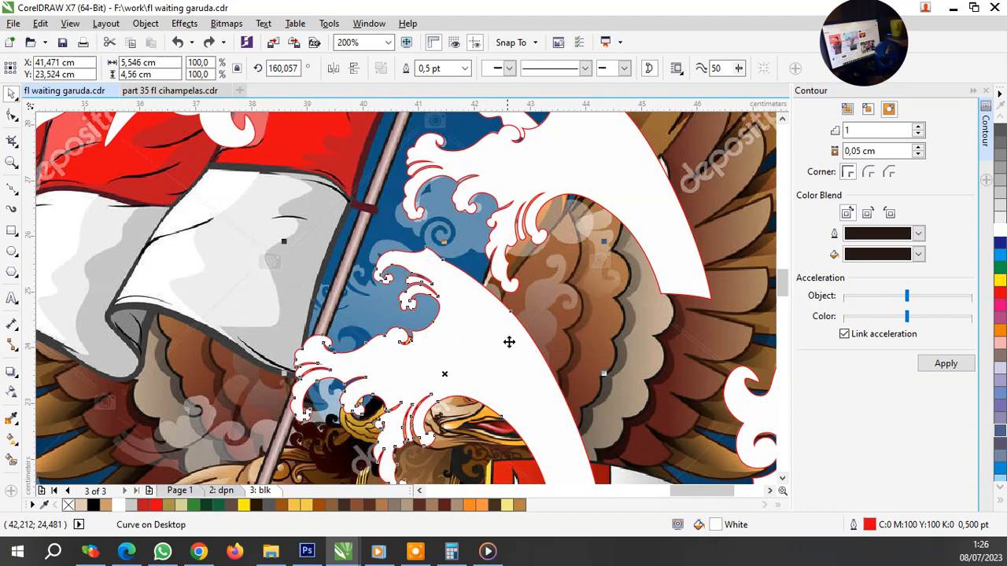
Step: Mirror the wave copy horizontally, rotate it to about 111.4 degrees and move it beside the flagpole
left_click_drag(453, 285, 652, 331)
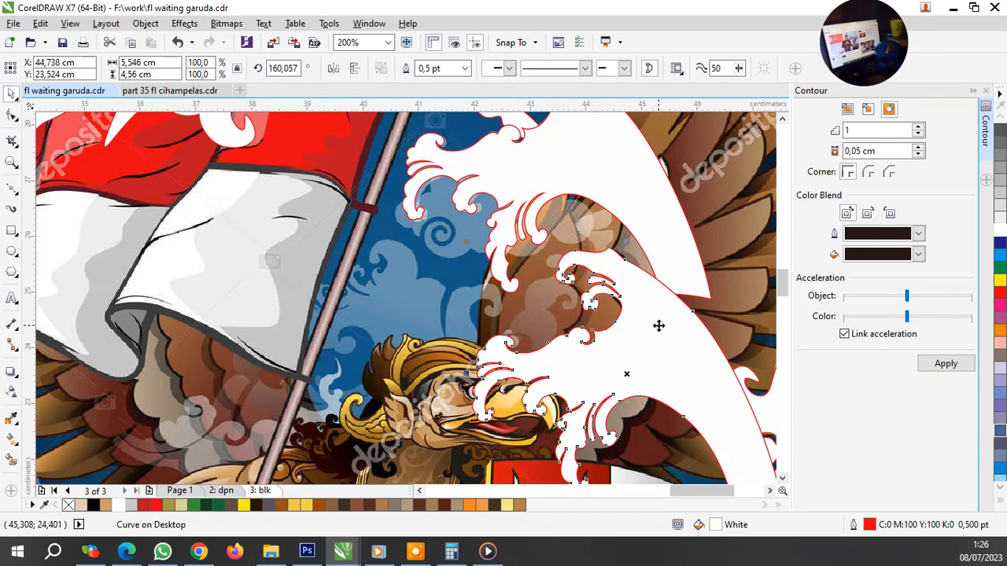
left_click(352, 70)
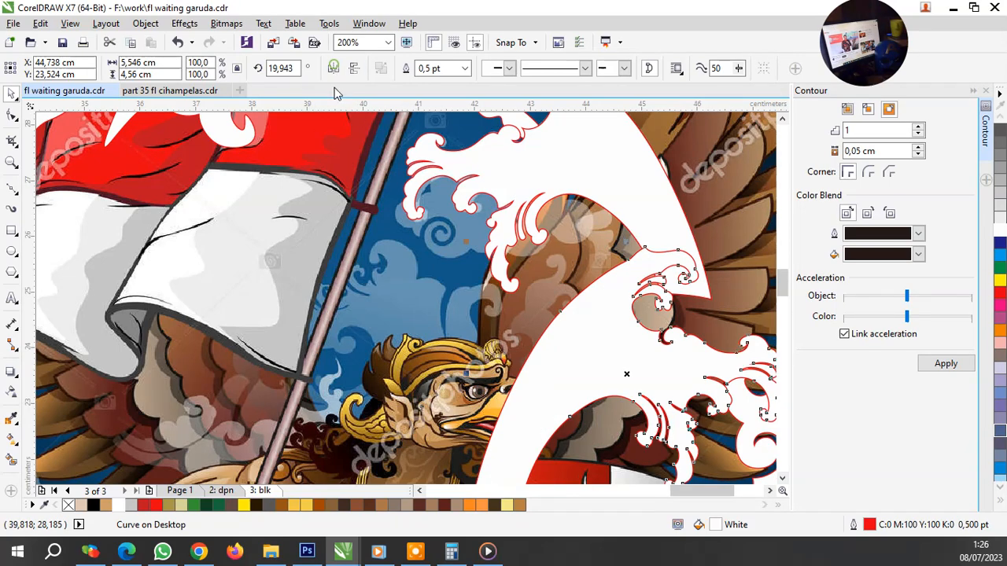
left_click_drag(608, 325, 514, 327)
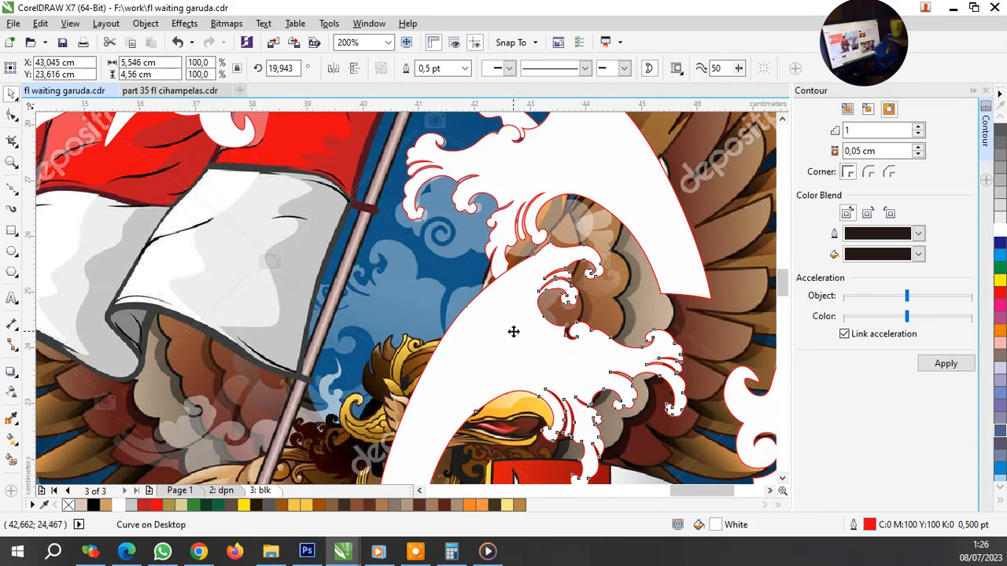
left_click(512, 332)
left_click_drag(688, 238, 420, 242)
left_click_drag(525, 352, 395, 353)
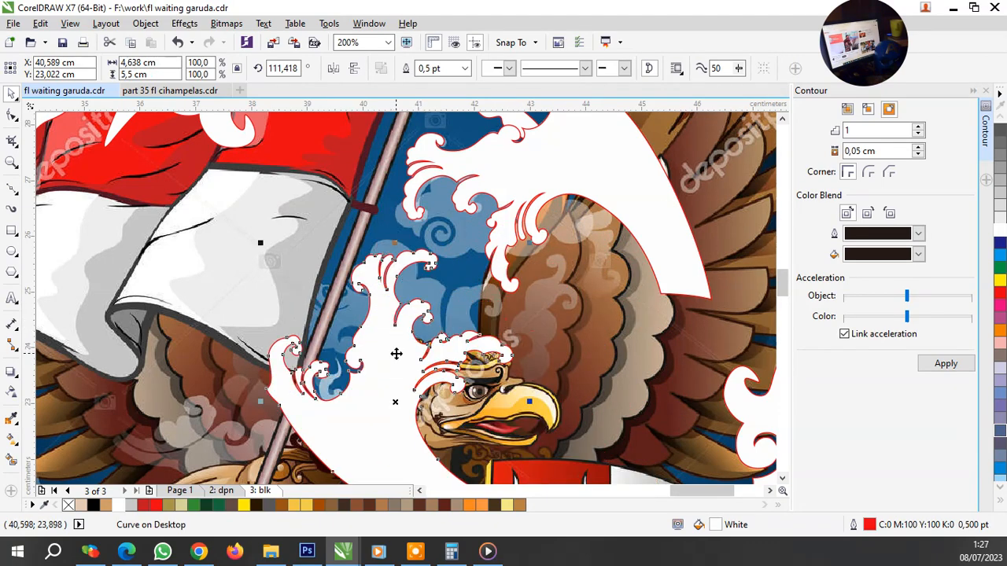
Step: Rotate the wave copy to about 153.6 degrees and shift it over the Garuda's head and face
left_click(394, 352)
left_click_drag(261, 247, 251, 293)
left_click_drag(385, 382, 415, 386)
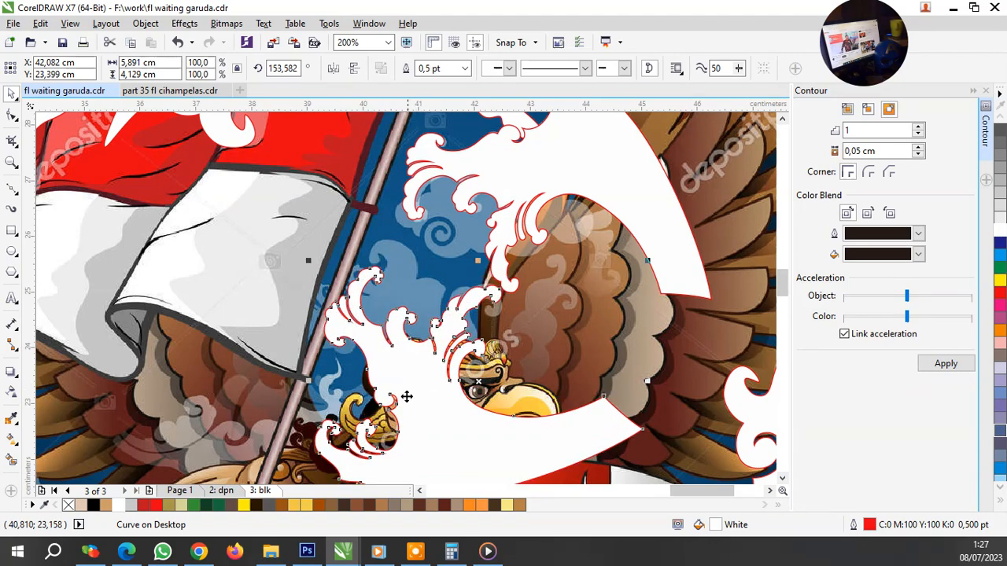
scroll(412, 375, "down", 1)
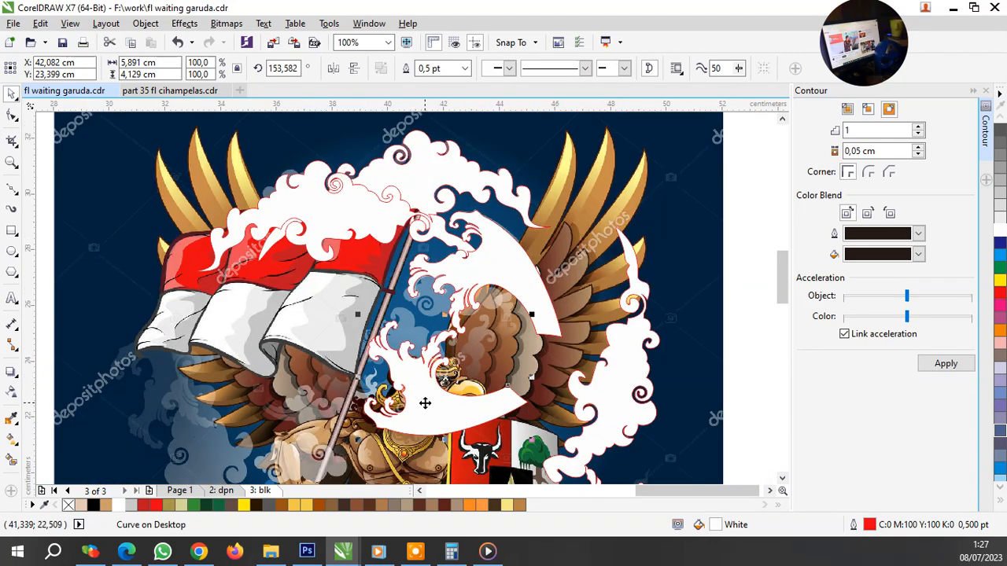
Step: Mirror the wave copy horizontally and move it over the lower edge of the flag
left_click_drag(425, 402, 321, 375)
left_click(332, 70)
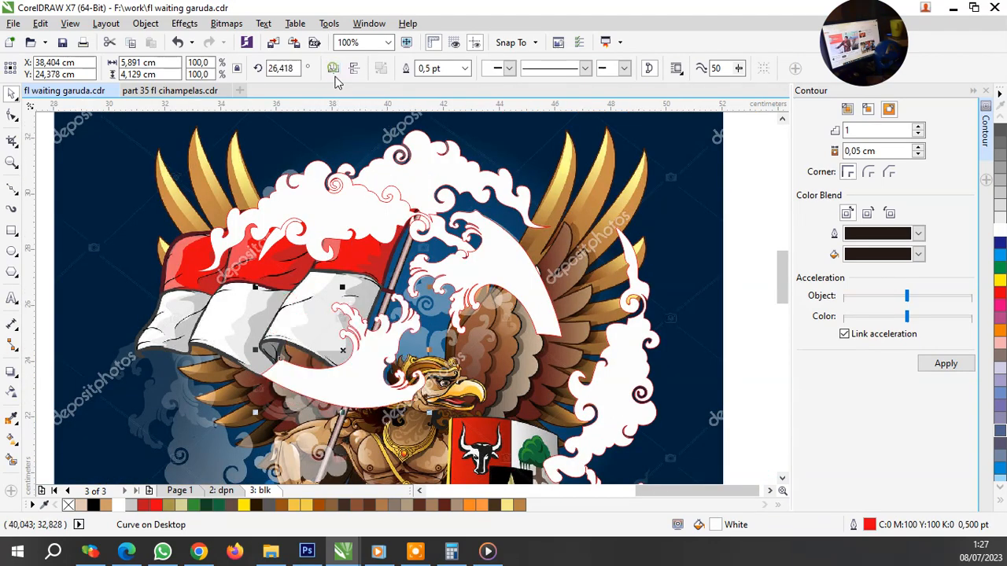
scroll(422, 356, "up", 1)
left_click_drag(374, 329, 318, 345)
scroll(449, 333, "down", 1)
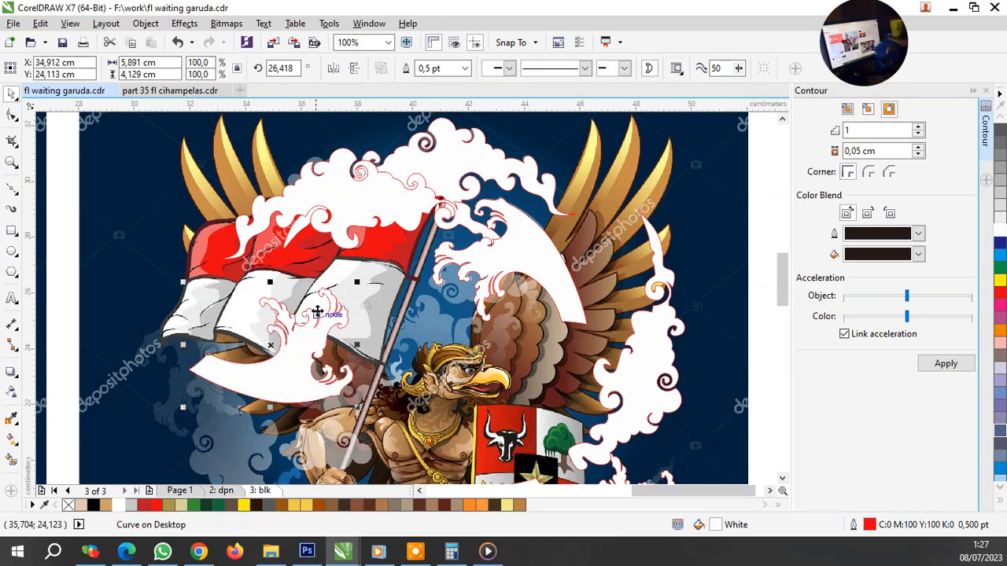
Step: Move the wave copy down beside the Garuda's bent knee, over the base of the flagpole, and mirror it horizontally
scroll(307, 375, "down", 2)
scroll(303, 373, "up", 2)
left_click_drag(329, 194, 263, 341)
left_click(333, 68)
scroll(319, 355, "up", 1)
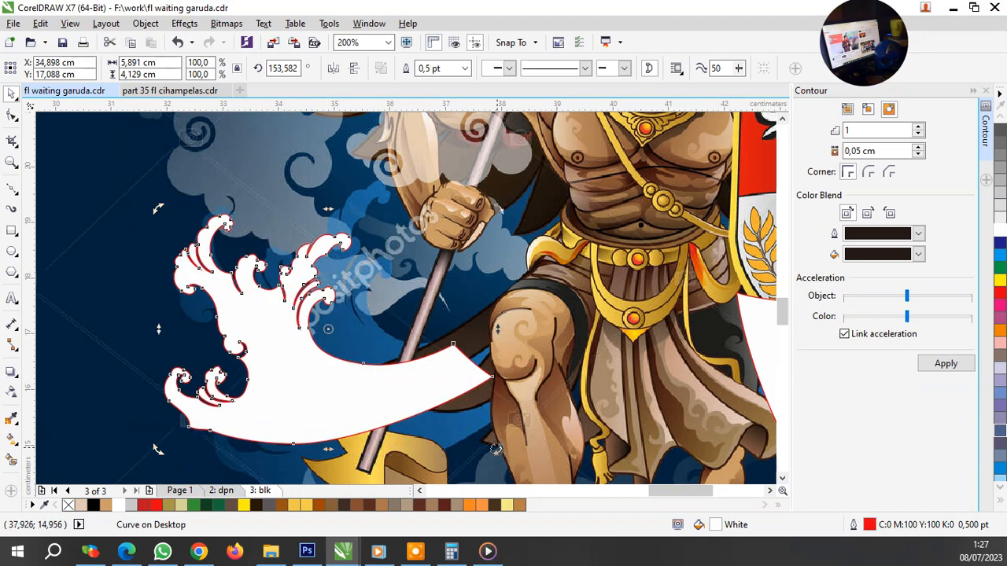
Step: Rotate the wave beside the knee to about 161.8 degrees and shift it slightly upward over the flagpole
left_click_drag(495, 449, 512, 423)
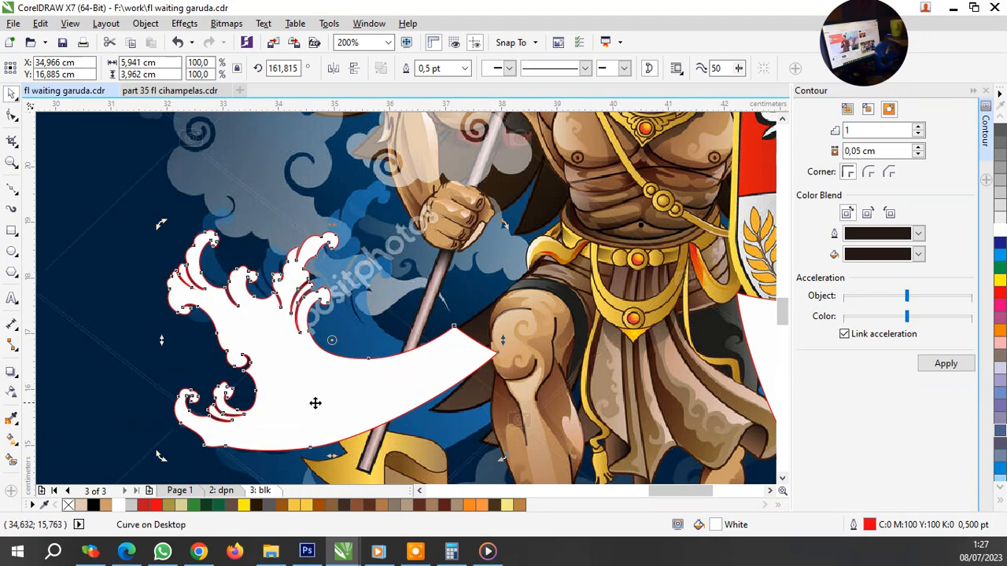
left_click_drag(315, 403, 323, 369)
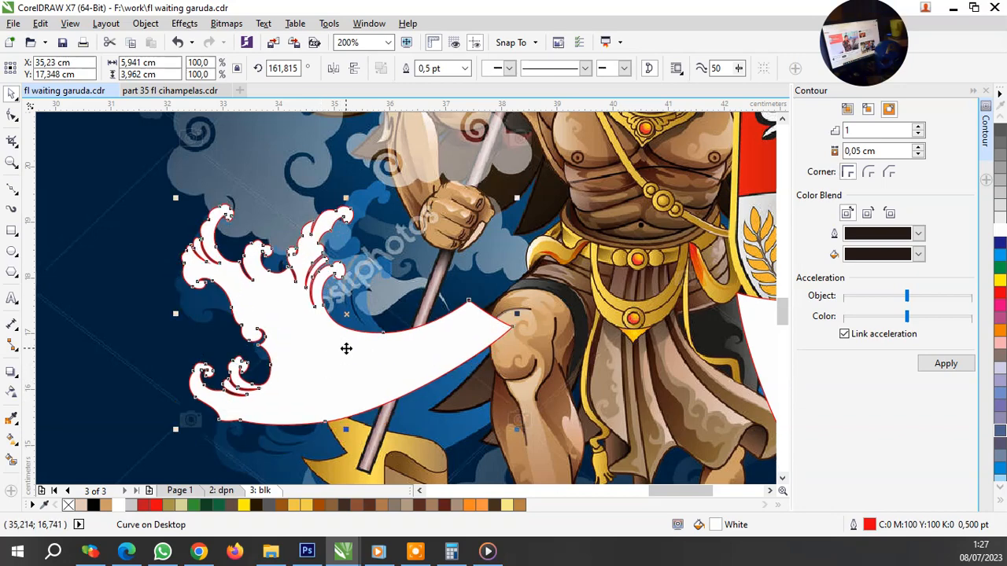
scroll(346, 348, "down", 2)
scroll(430, 403, "up", 2)
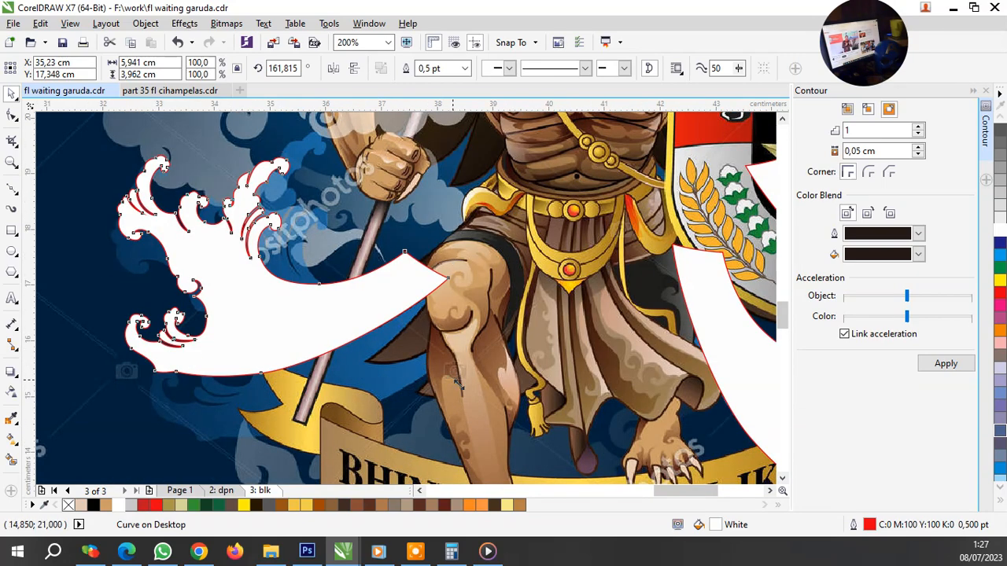
Step: Enlarge the wave beside the knee to about 128.3%, rotate it to about 167.5 degrees and adjust its position
left_click_drag(456, 383, 533, 451)
left_click_drag(545, 463, 558, 423)
left_click_drag(364, 370, 366, 358)
scroll(371, 398, "down", 1)
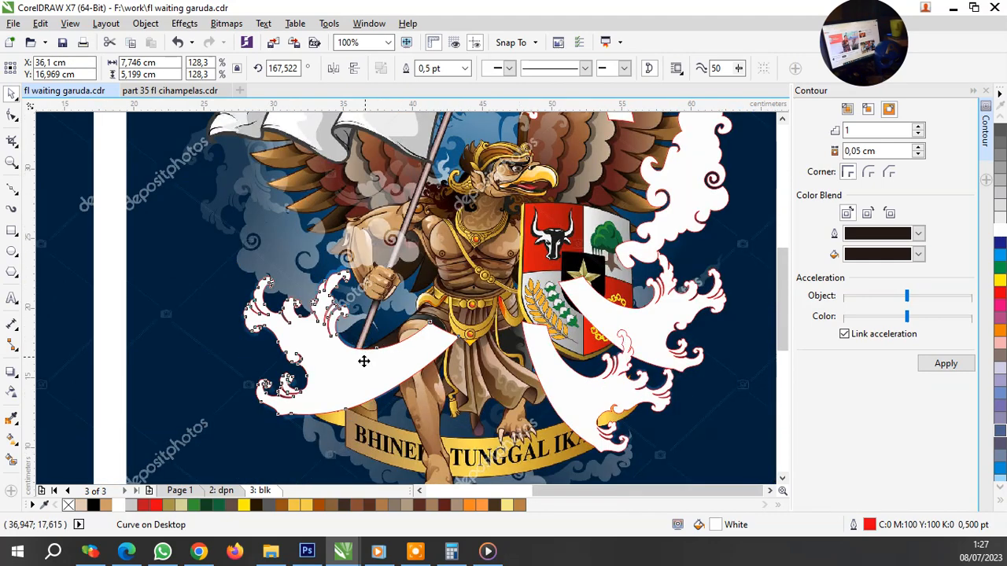
Step: Place a copy of the tall cloud beside the shield on the flagpole side, mirror it horizontally and lower it below the flag
scroll(400, 357, "down", 2)
scroll(403, 333, "up", 2)
left_click_drag(591, 286, 222, 304)
right_click(222, 303)
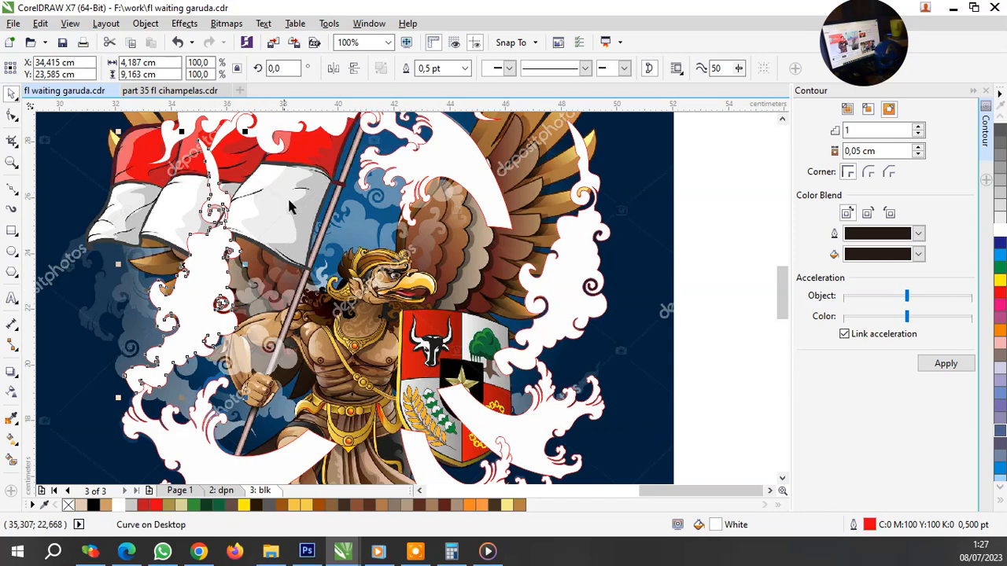
left_click(334, 69)
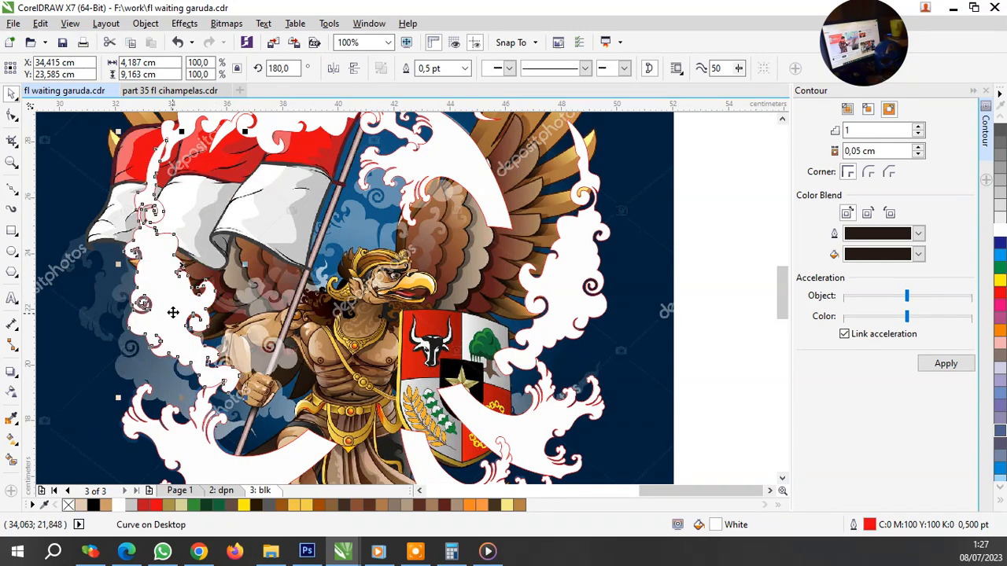
left_click_drag(173, 313, 172, 336)
scroll(159, 347, "up", 1)
scroll(319, 340, "down", 1)
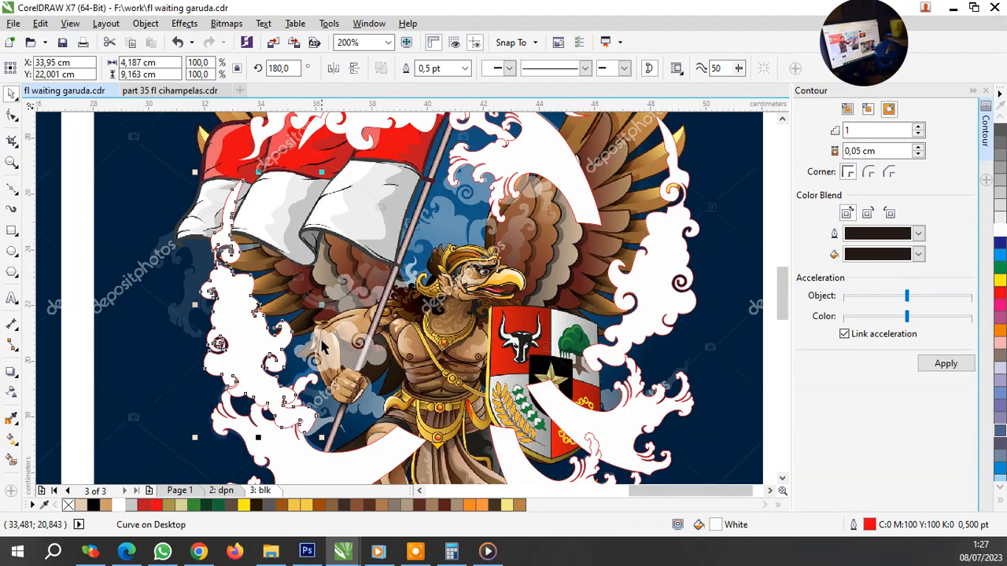
scroll(225, 340, "up", 1)
scroll(343, 343, "down", 1)
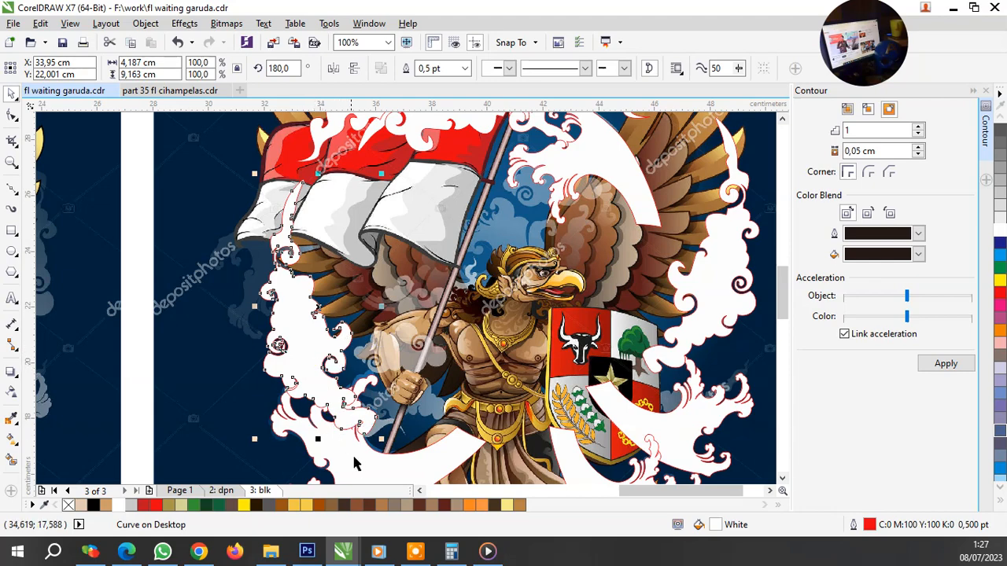
Step: Place a copy of the enlarged wave ornament over the flag's outer edge and mirror it horizontally
left_click_drag(356, 469, 289, 250)
right_click(289, 249)
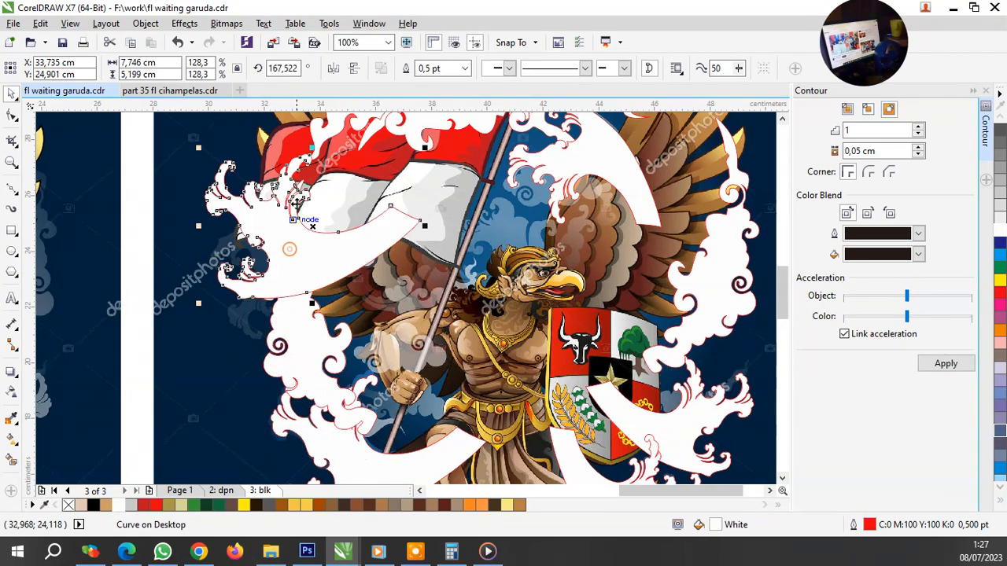
left_click(334, 69)
left_click(306, 267)
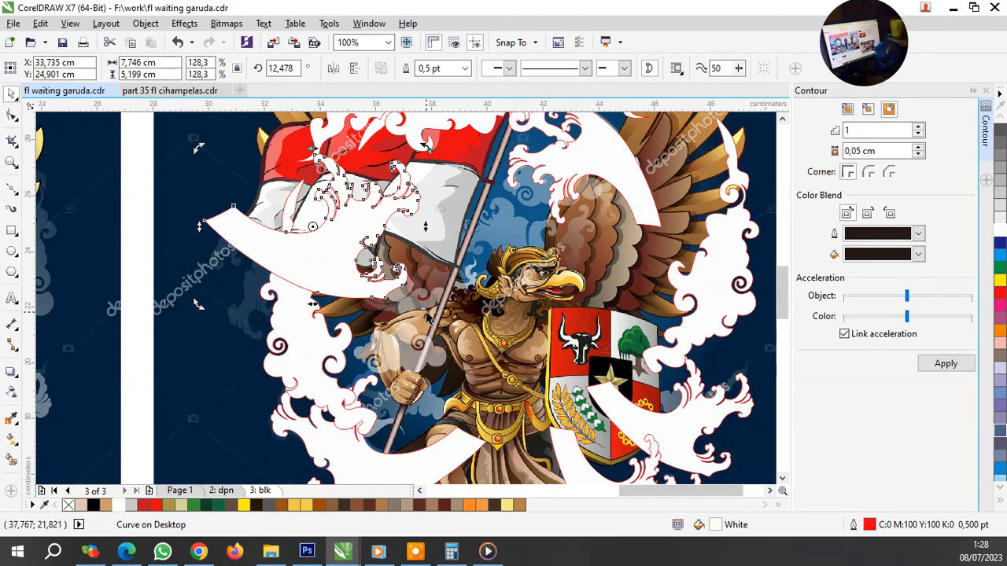
Step: Rotate the wave over the flag's outer edge to about 223.1 degrees and fit it over the wave ornament below the flag
left_click_drag(423, 307, 165, 268)
scroll(268, 271, "up", 1)
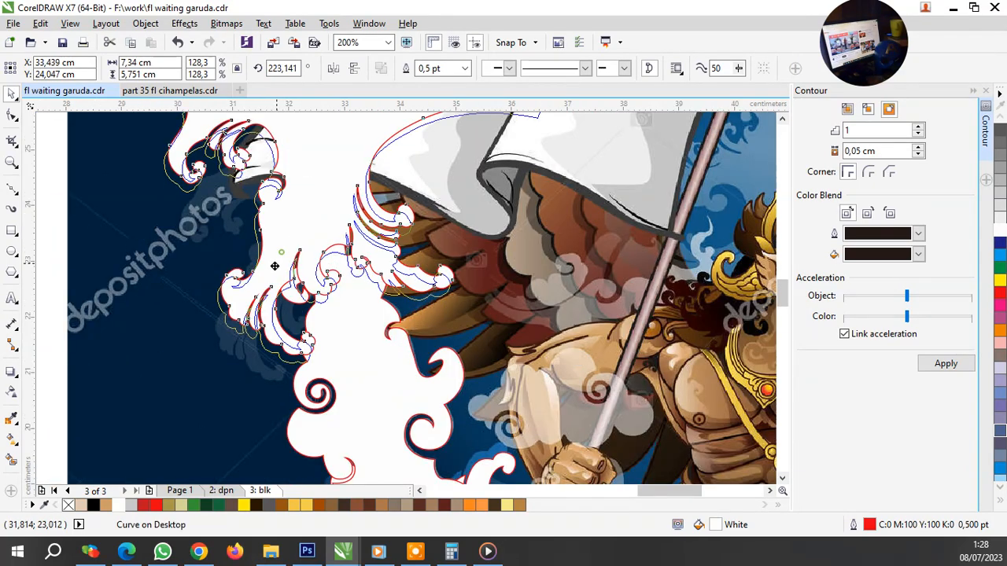
right_click(274, 269)
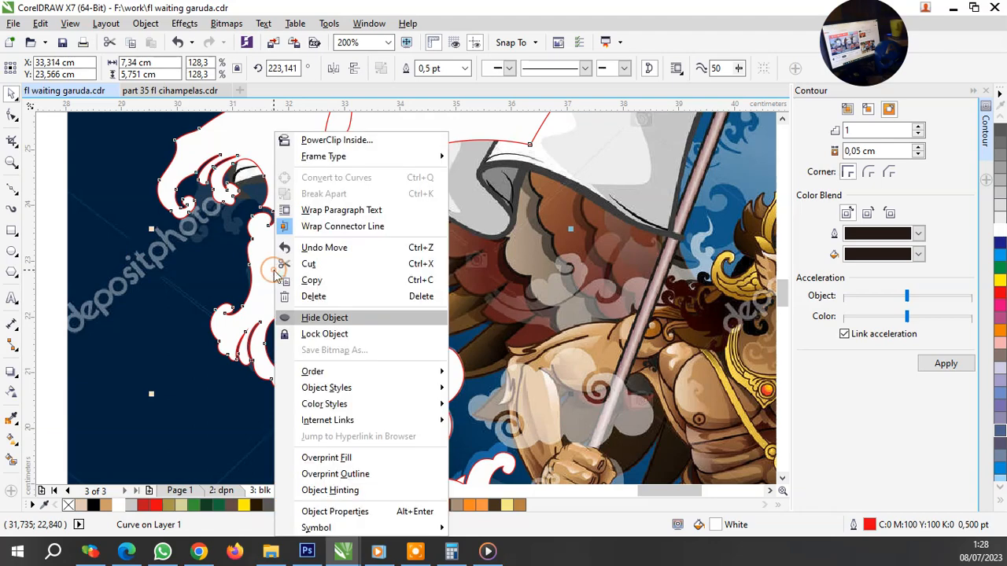
key("Escape")
scroll(309, 379, "down", 1)
left_click(215, 248)
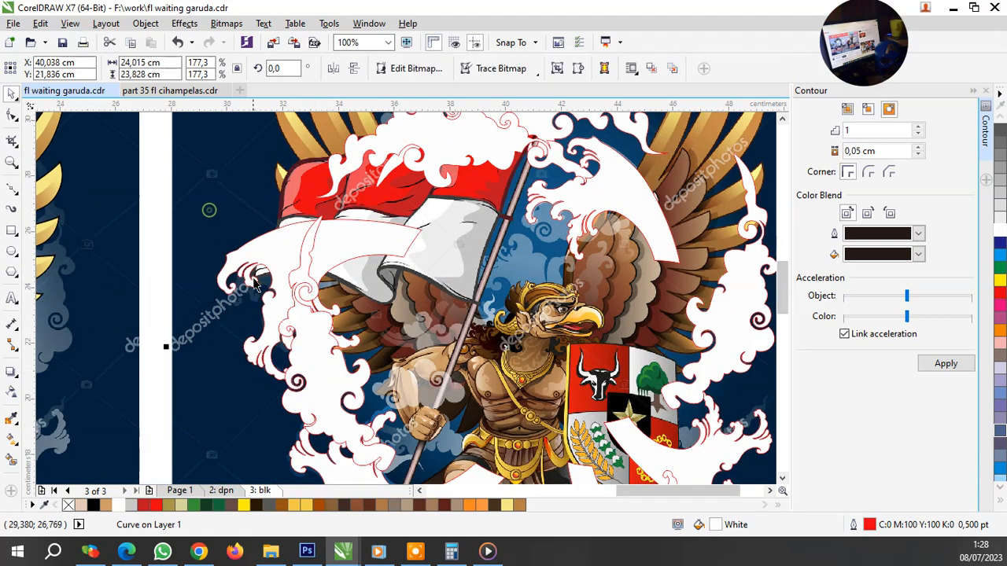
Step: Place a copy of the tall cloud above the Garuda's head, rotate it to about 248.3 degrees and fit it across the flagpole
scroll(207, 209, "down", 2)
scroll(339, 338, "up", 2)
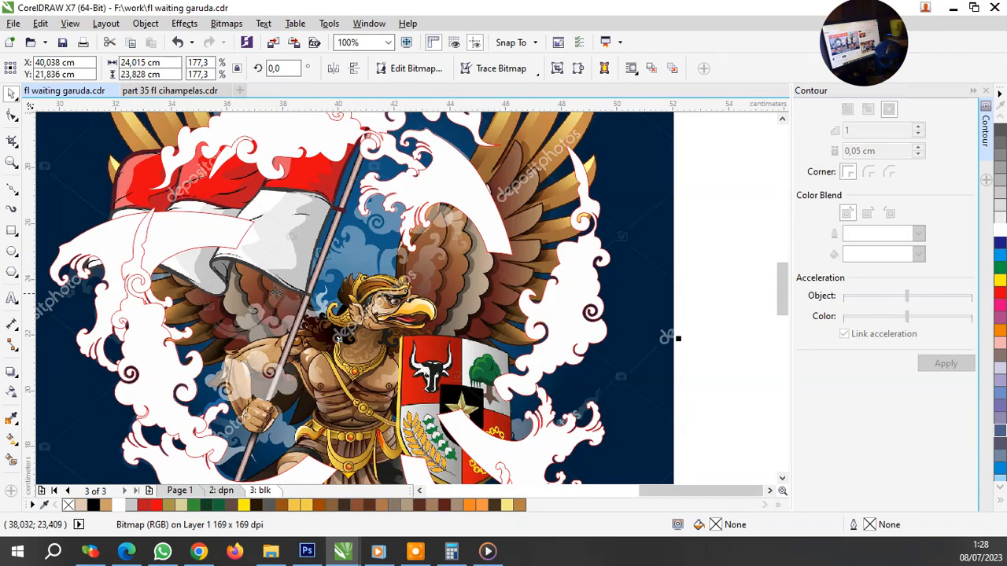
left_click_drag(146, 393, 307, 308)
right_click(307, 308)
left_click(307, 307)
left_click_drag(400, 389, 356, 248)
scroll(356, 247, "up", 2)
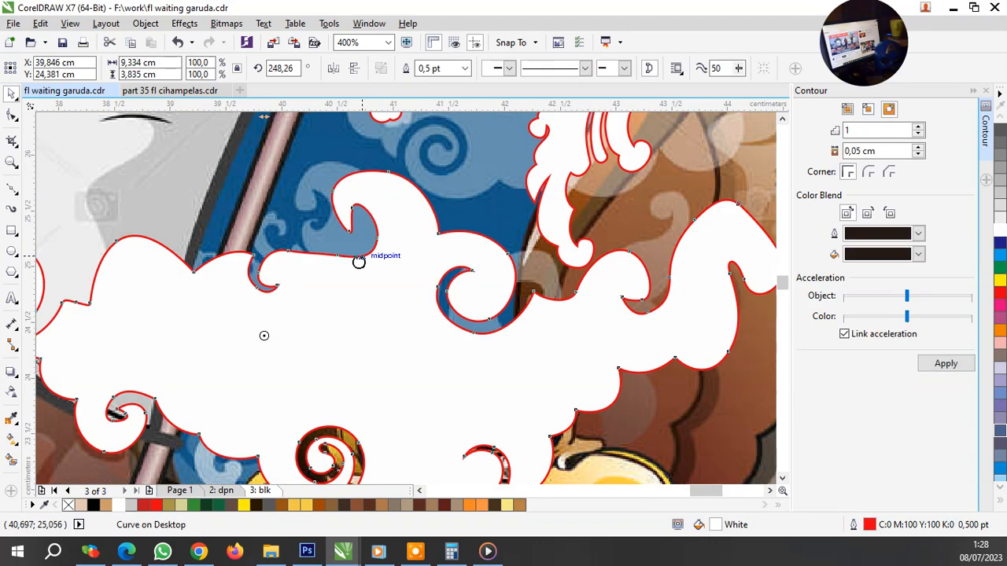
left_click_drag(388, 292, 348, 280)
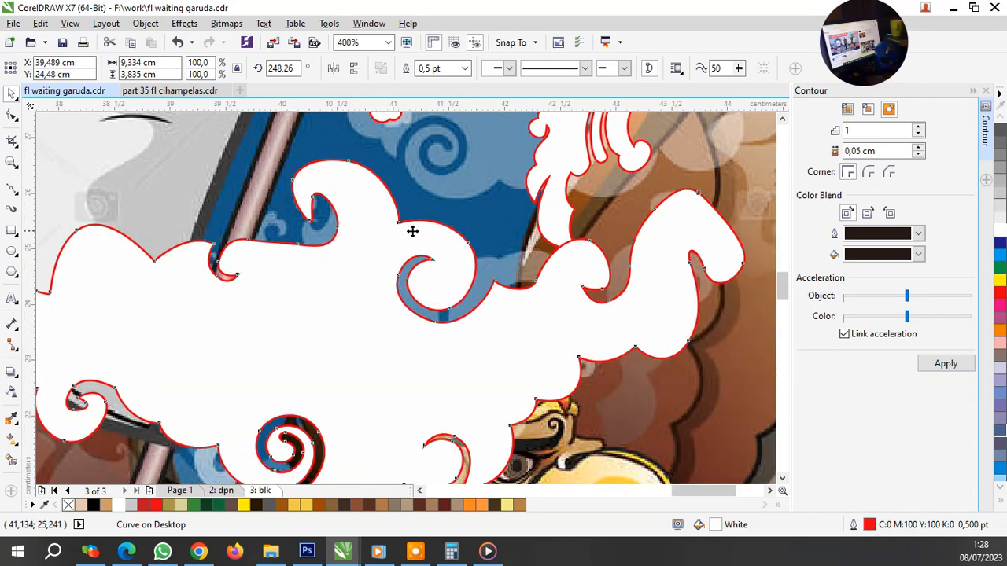
scroll(411, 227, "down", 2)
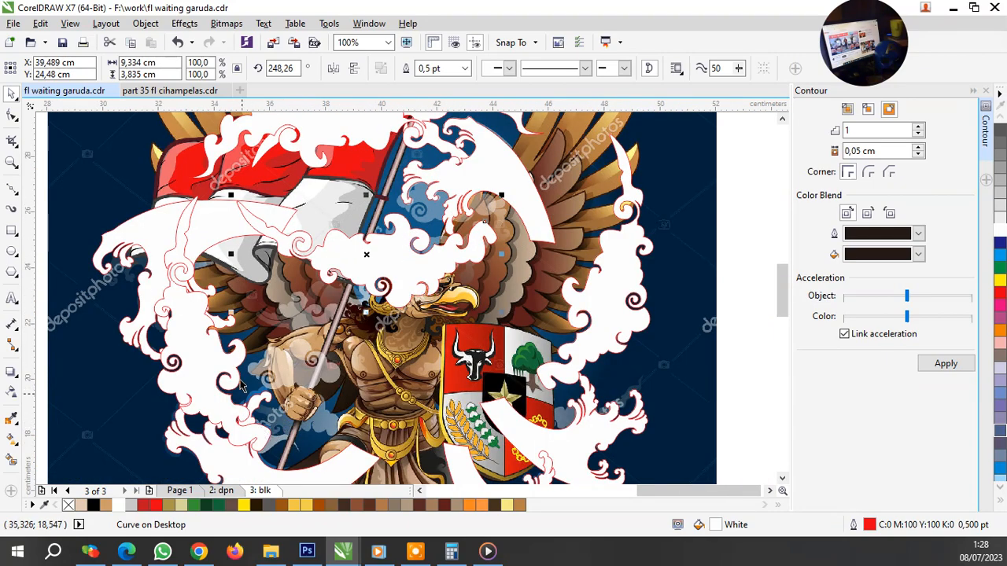
Step: Place a copy of the tall cloud over the fist, scale it to about 81.2%, rotate it to about 200 degrees and lower it slightly
left_click_drag(207, 352, 298, 341)
right_click(297, 341)
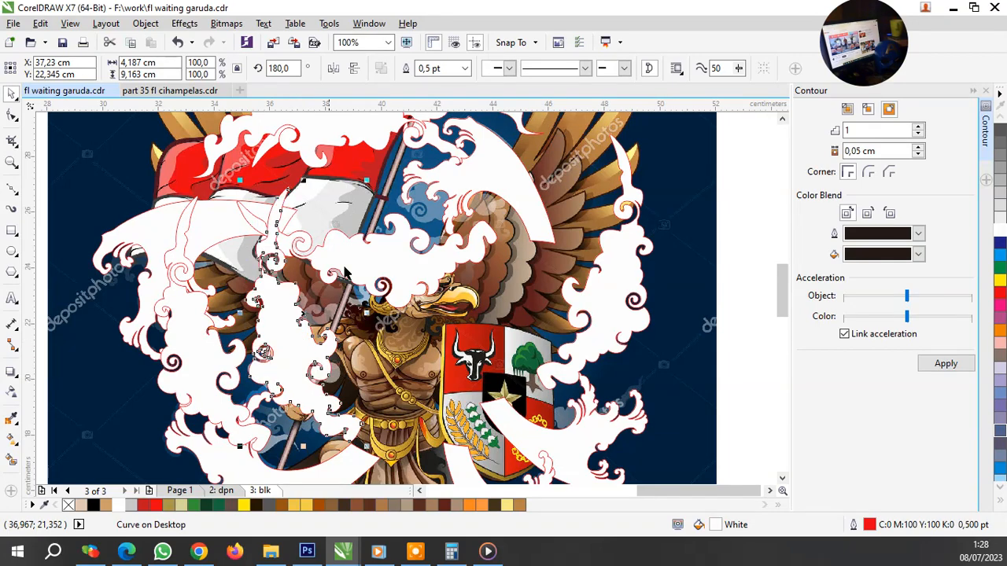
left_click_drag(364, 191, 343, 231)
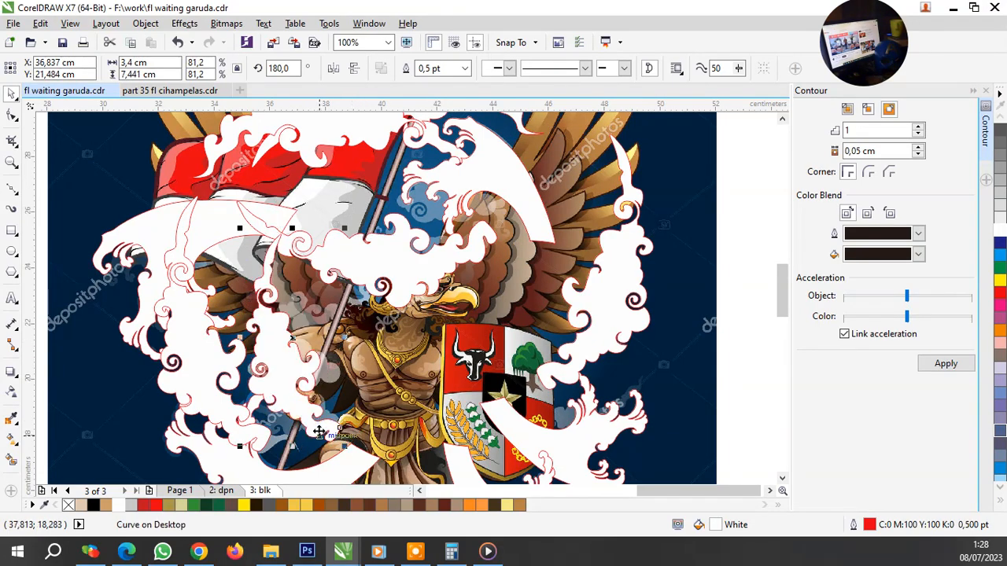
left_click_drag(347, 448, 387, 421)
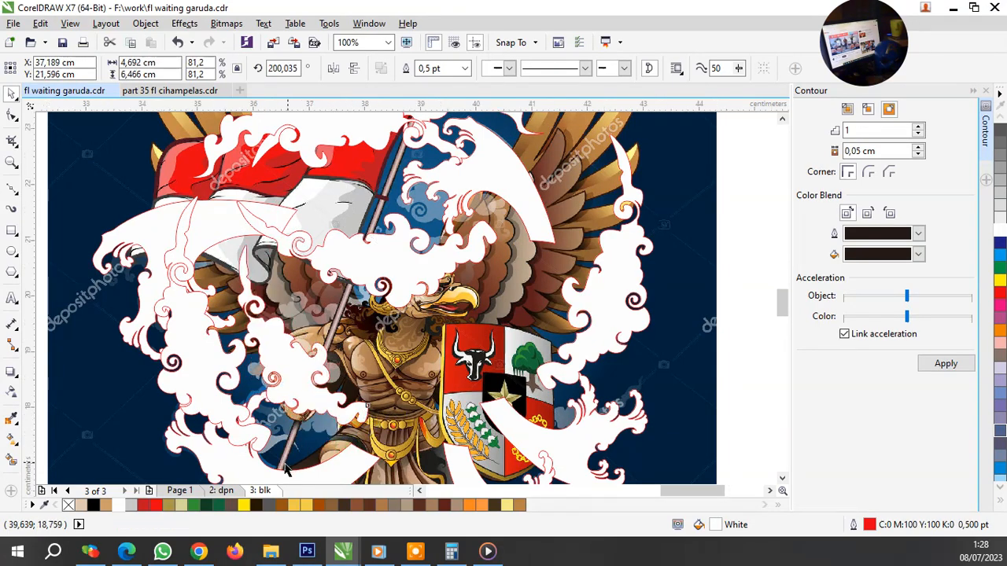
scroll(336, 340, "up", 2)
left_click_drag(360, 203, 304, 266)
scroll(318, 302, "down", 1)
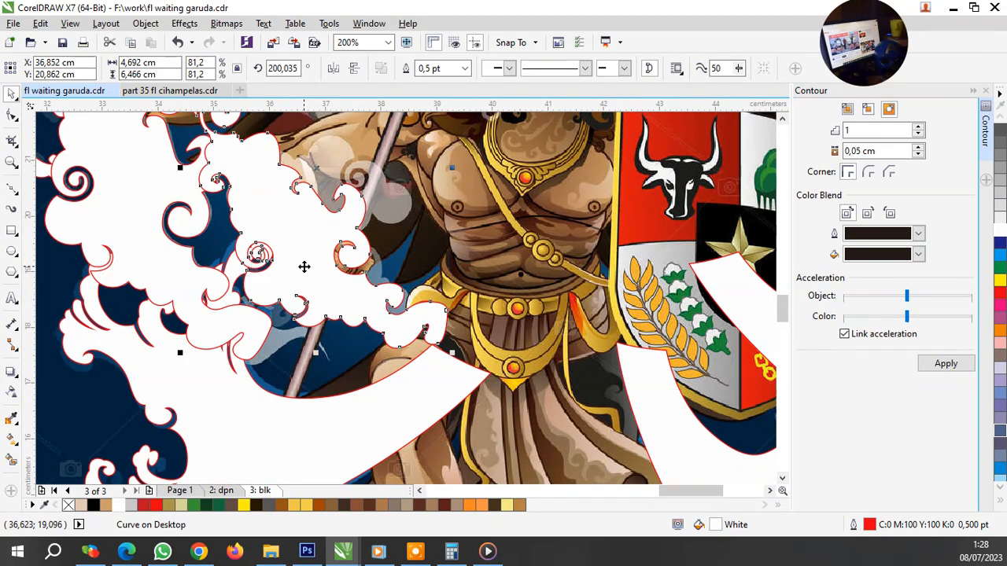
Step: Try the small cloud by the fist mirrored horizontally, rotated to about 73.7 degrees and moved lower, and mirror it back
left_click(333, 68)
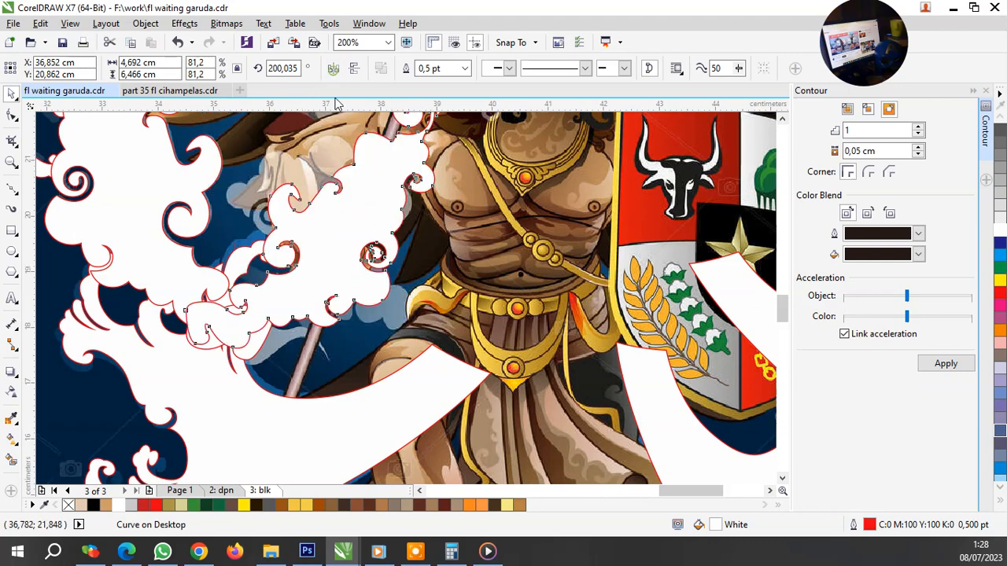
left_click_drag(189, 363, 119, 293)
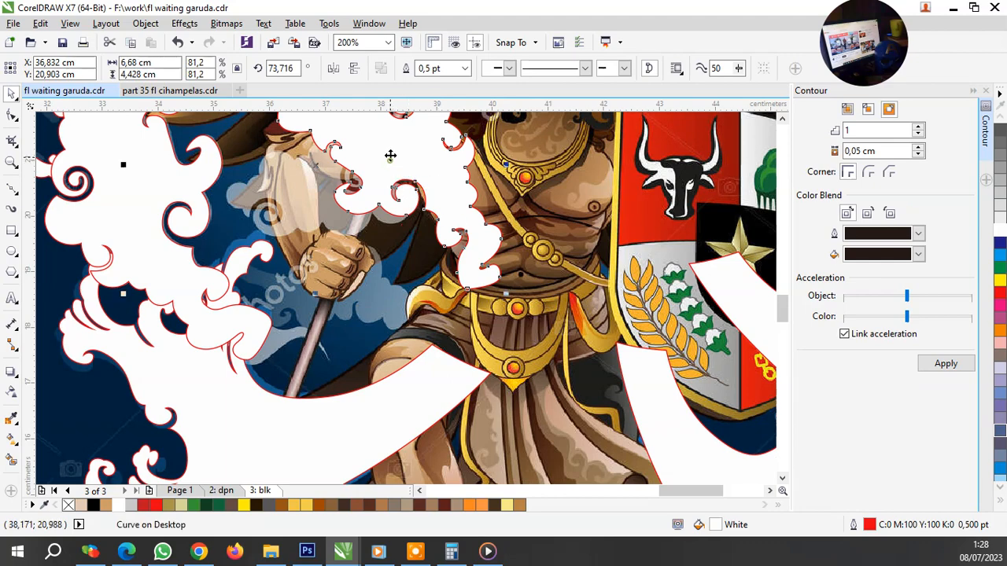
left_click_drag(391, 156, 316, 274)
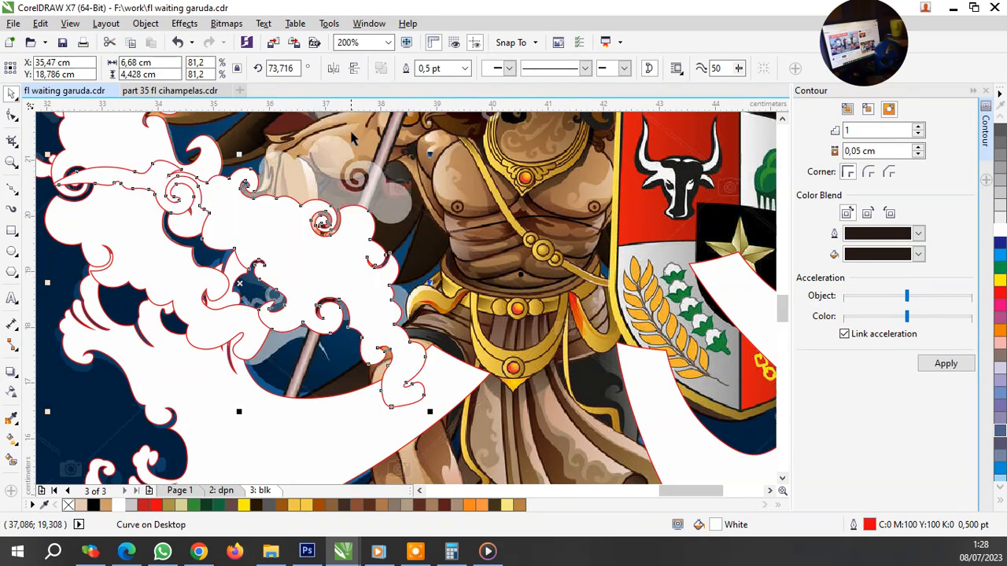
left_click(333, 68)
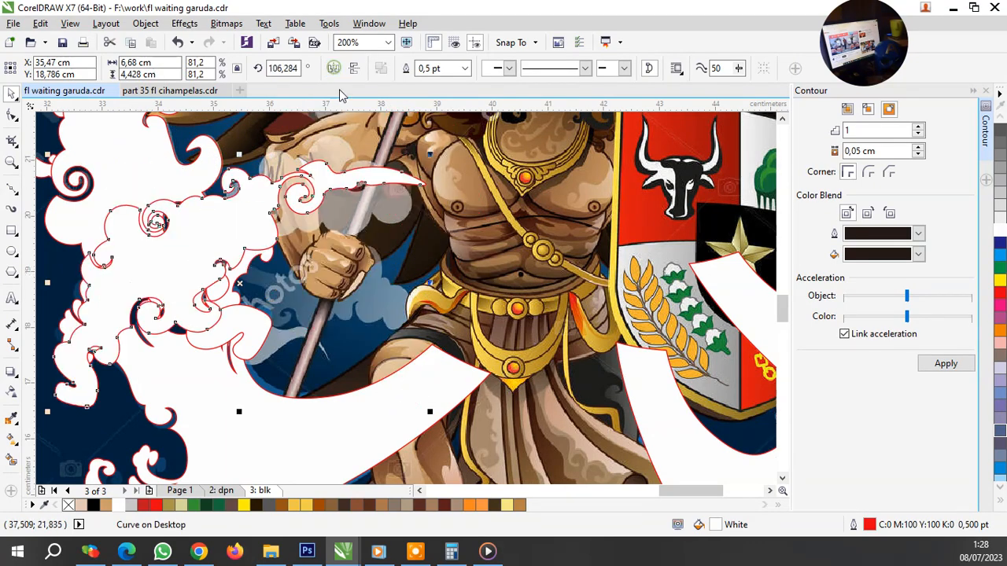
Step: Rotate the small cloud to about 212.2 degrees and position it over the fist and flagpole
left_click(164, 287)
mouse_move(429, 415)
left_mouse_down()
mouse_move(346, 460)
mouse_move(252, 467)
mouse_move(203, 444)
left_mouse_up()
scroll(295, 350, "down", 1)
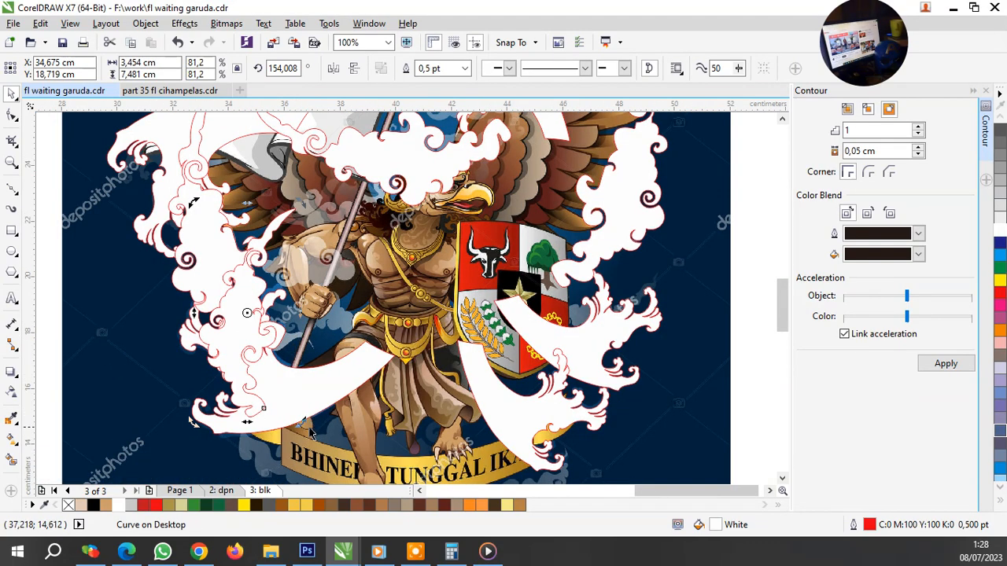
left_click_drag(299, 422, 330, 310)
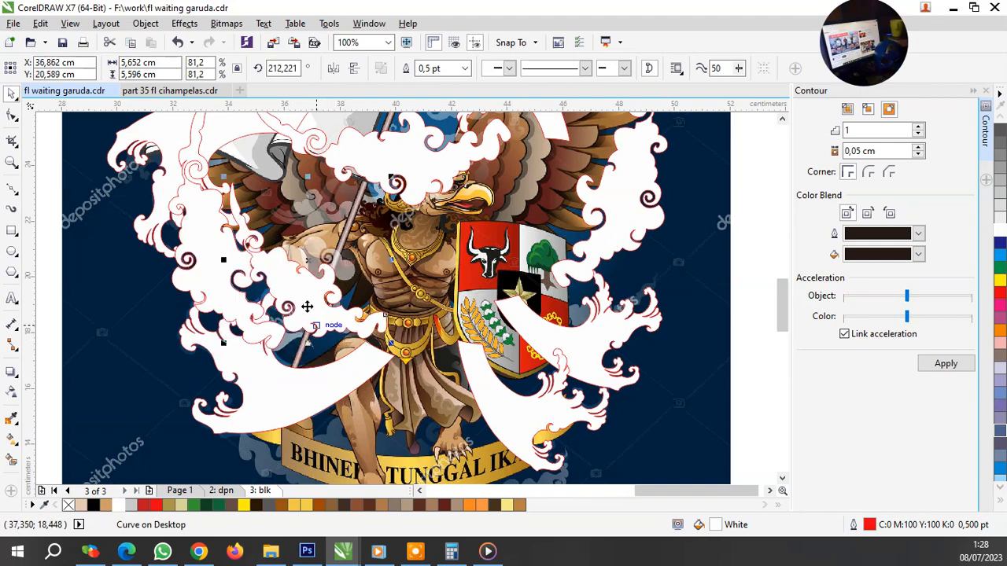
left_click(257, 239)
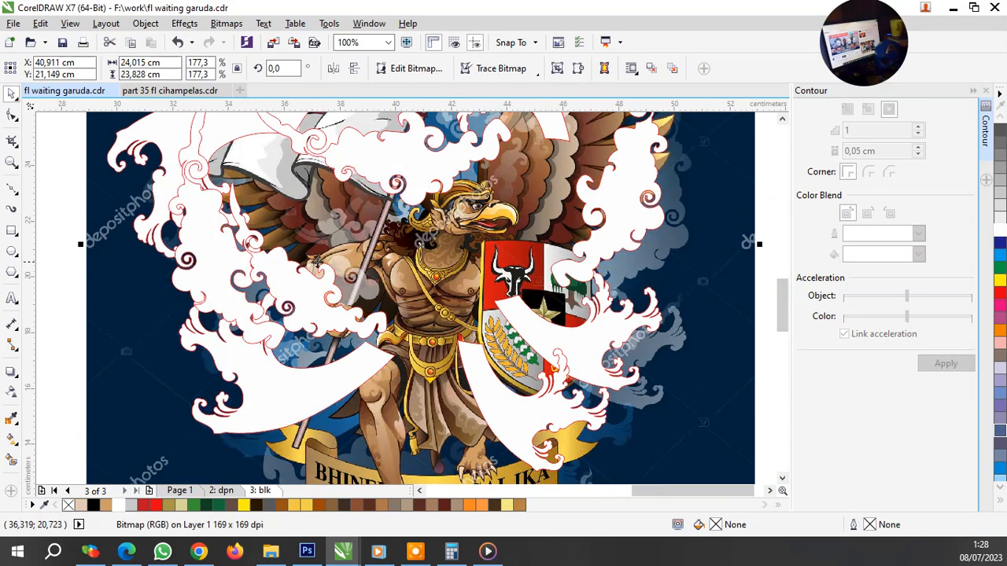
Step: Scale the small cloud over the fist to about 75.2% and rotate it to about 205.6 degrees
left_click(257, 239)
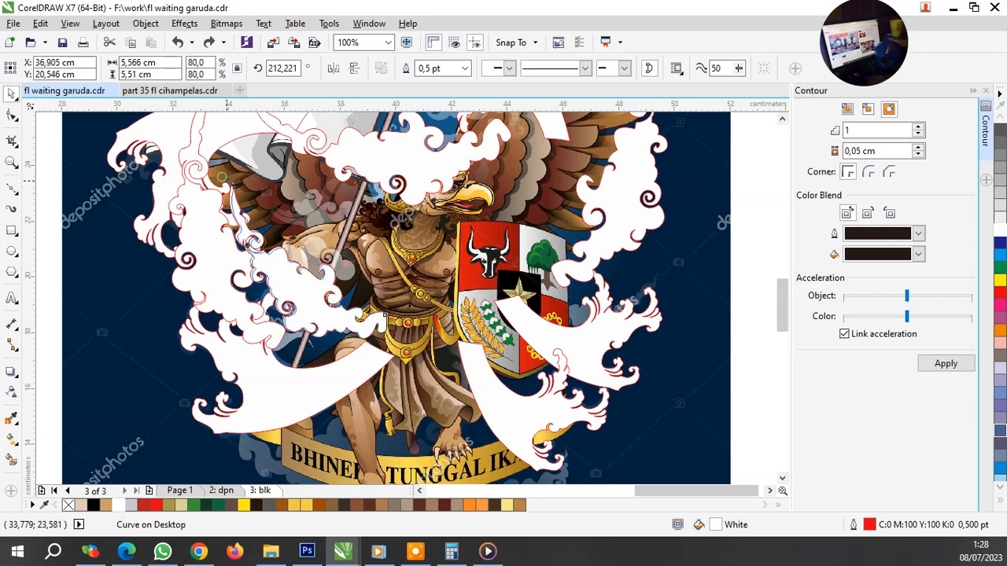
scroll(291, 334, "up", 2)
left_click(325, 312)
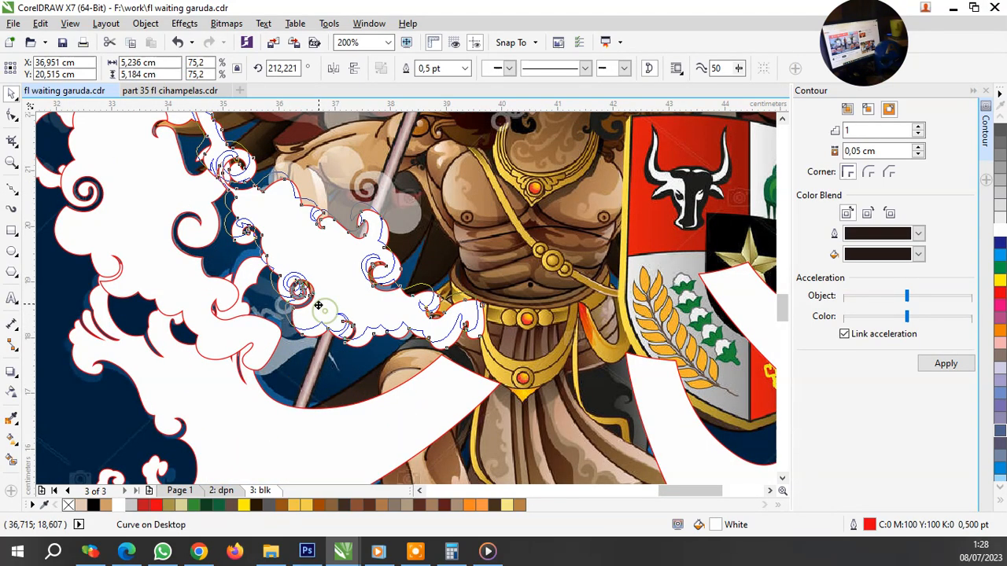
scroll(319, 275, "down", 2)
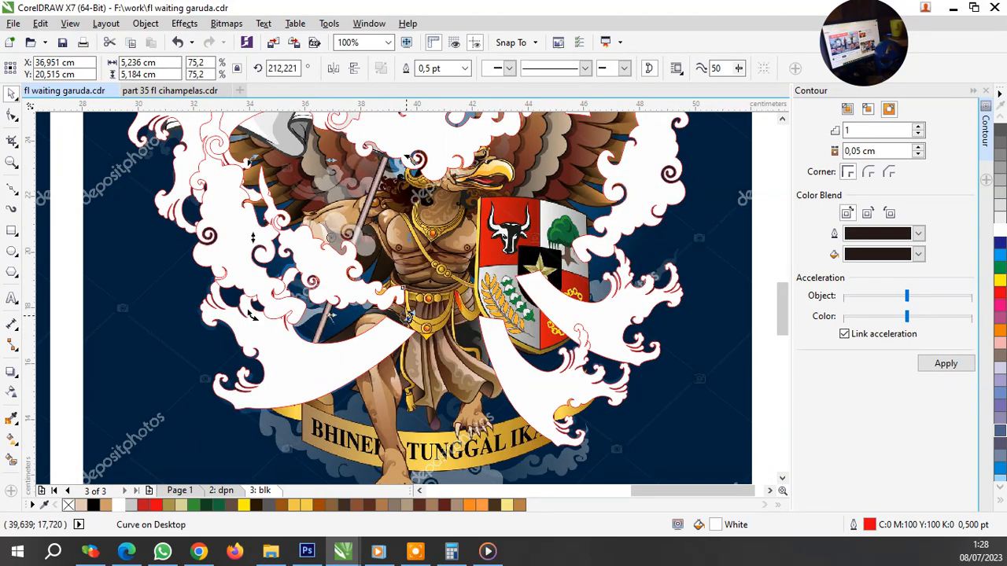
left_click_drag(250, 313, 253, 304)
Step: Try a copy of the small cloud below the banner, rotated to about 241.7 degrees
scroll(328, 281, "down", 2)
scroll(338, 338, "up", 2)
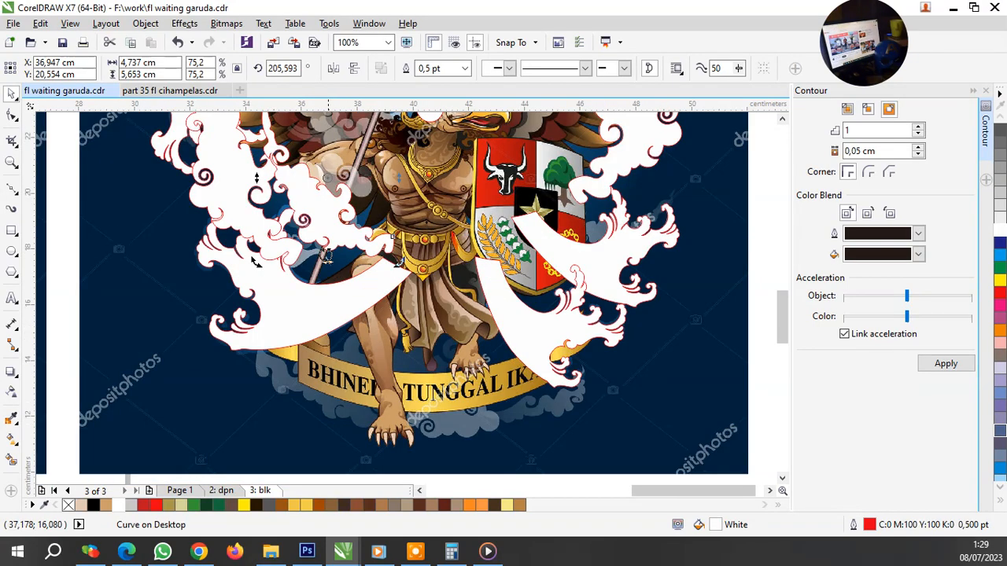
left_click_drag(321, 217, 354, 333)
scroll(396, 434, "up", 2)
scroll(391, 444, "down", 2)
scroll(342, 362, "up", 2)
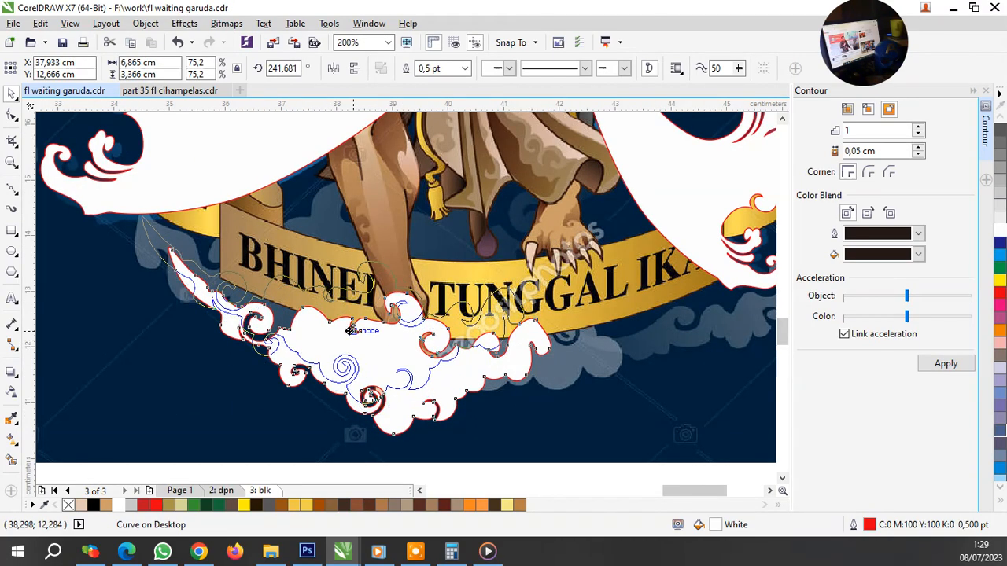
scroll(358, 337, "down", 4)
key("Escape")
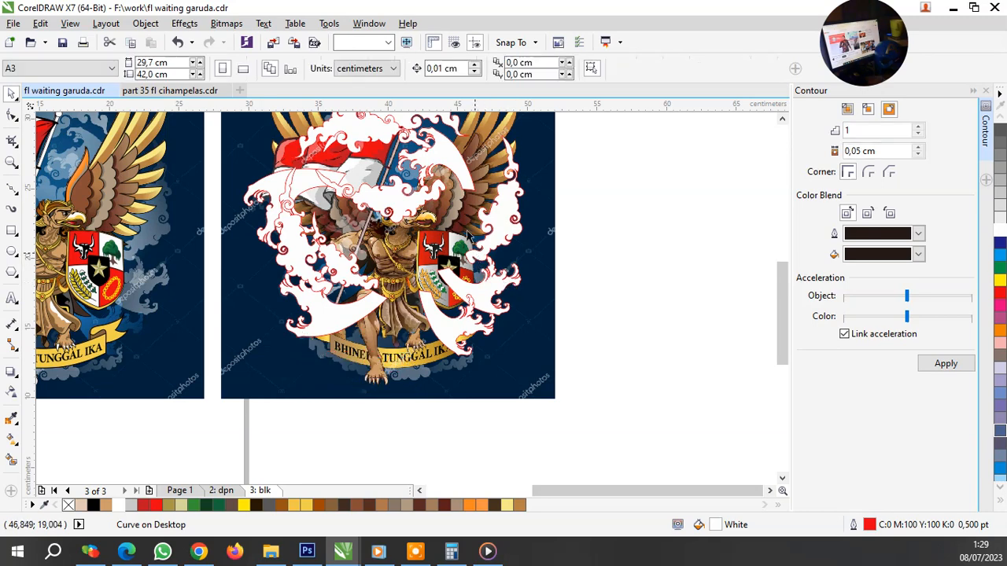
Step: Place a copy of the large upper cloud at the banner, mirror it horizontally and vertically, and fit it over the banner's first word
left_click_drag(458, 132, 393, 378)
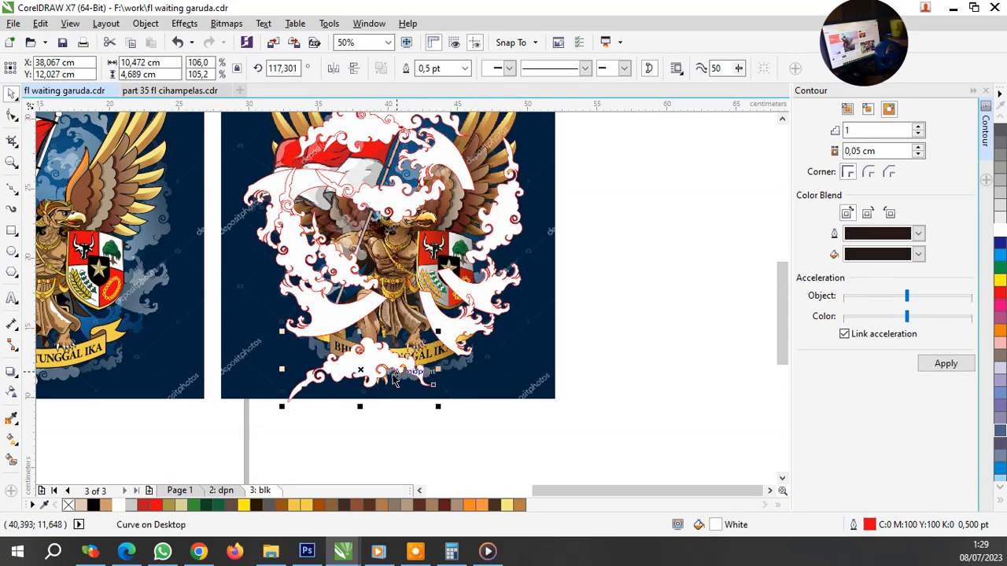
left_click(334, 68)
left_click(354, 69)
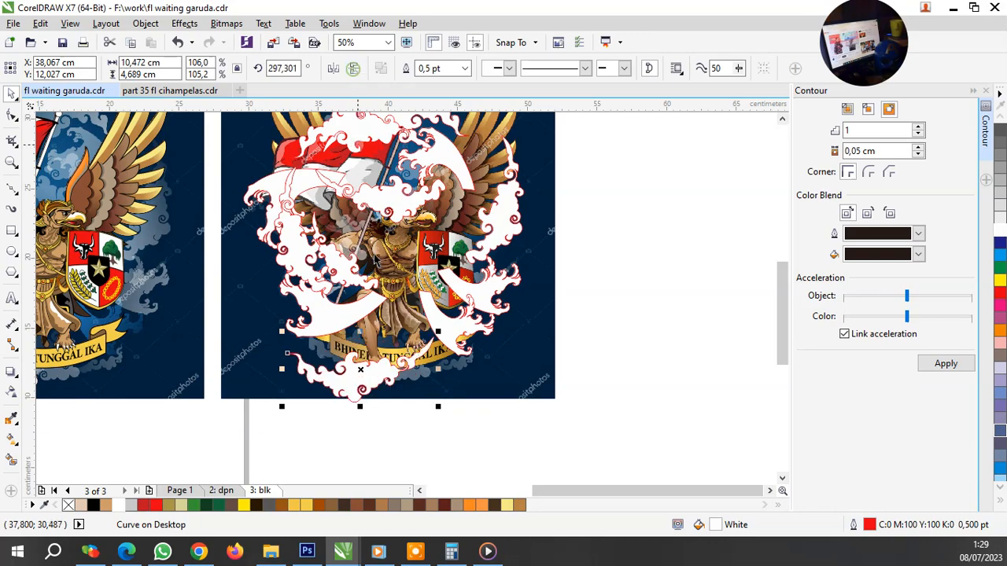
scroll(359, 393, "up", 4)
left_click_drag(348, 258, 362, 265)
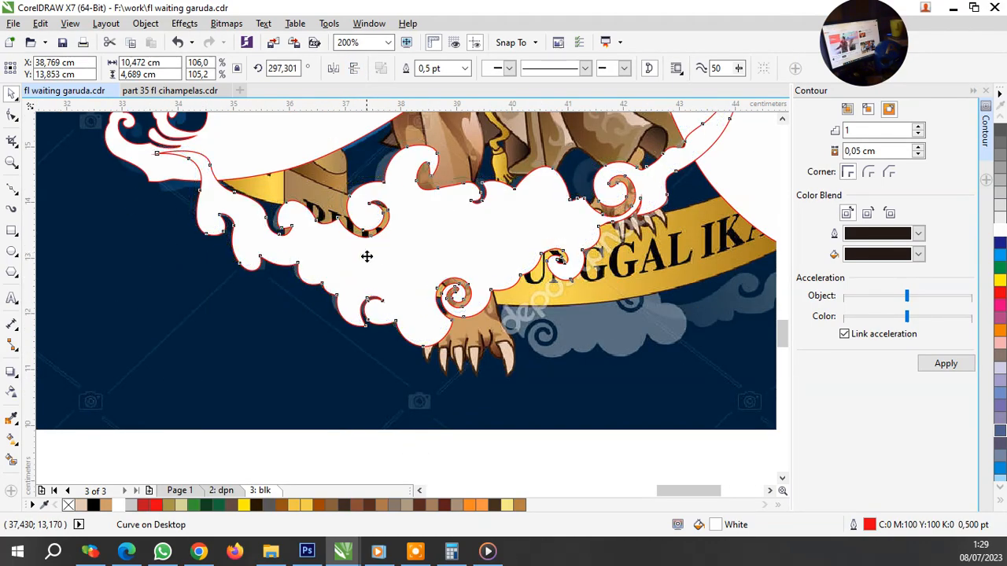
scroll(313, 307, "down", 2)
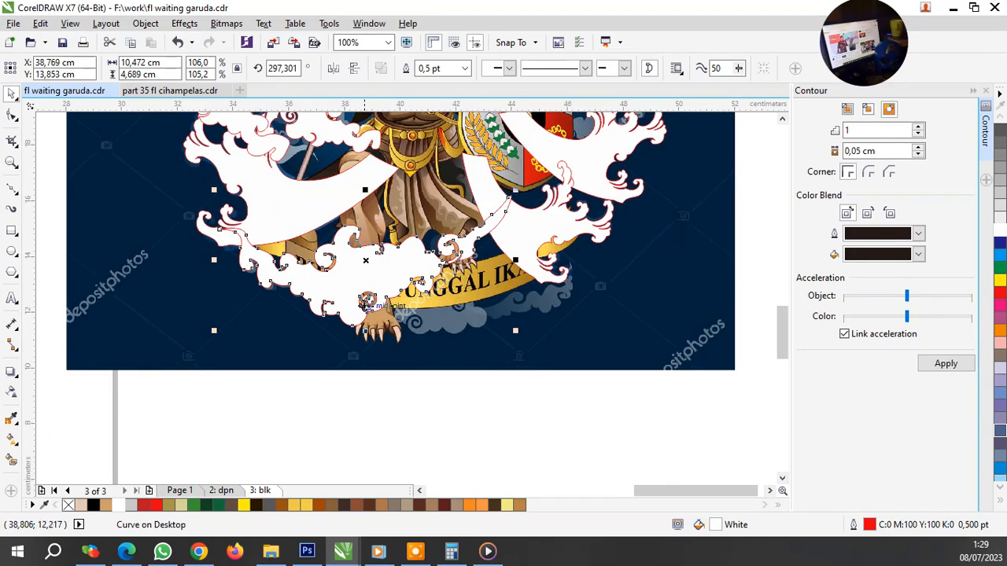
scroll(356, 338, "down", 2)
scroll(404, 325, "up", 2)
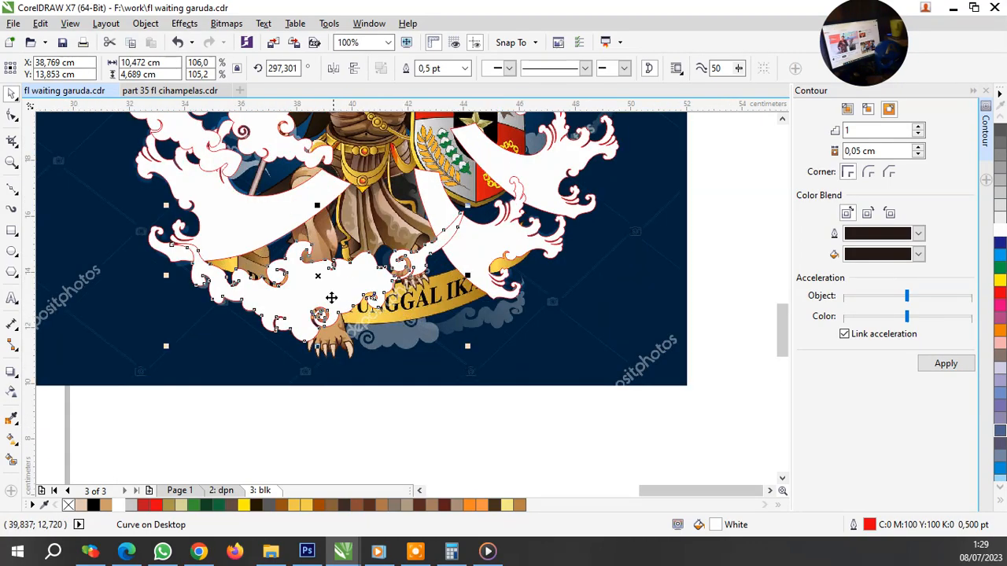
Step: Try a mirrored copy of the large banner cloud below the banner's other half, and delete it
left_click_drag(326, 289, 433, 339)
left_click(335, 70)
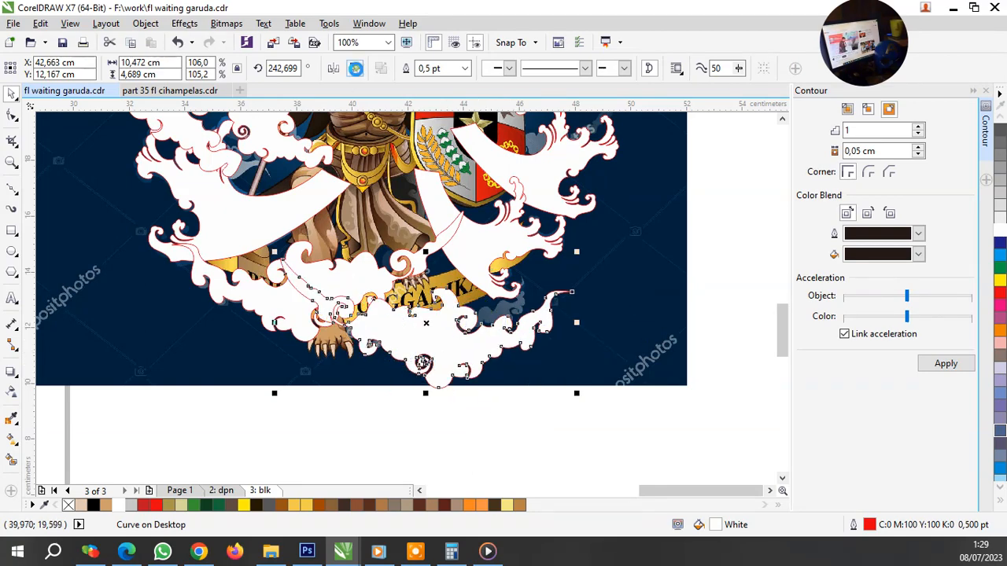
left_click(355, 68)
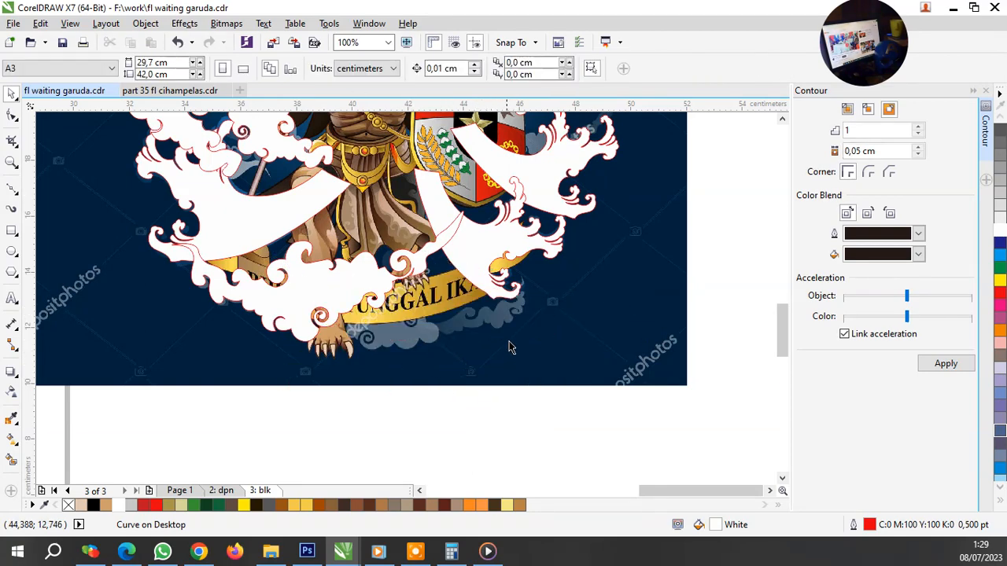
key("Delete")
Step: Place a copy of the large banner cloud below the banner, mirrored horizontally, scaled to about 81.6% and rotated to about 253.2 degrees
scroll(472, 323, "up", 1)
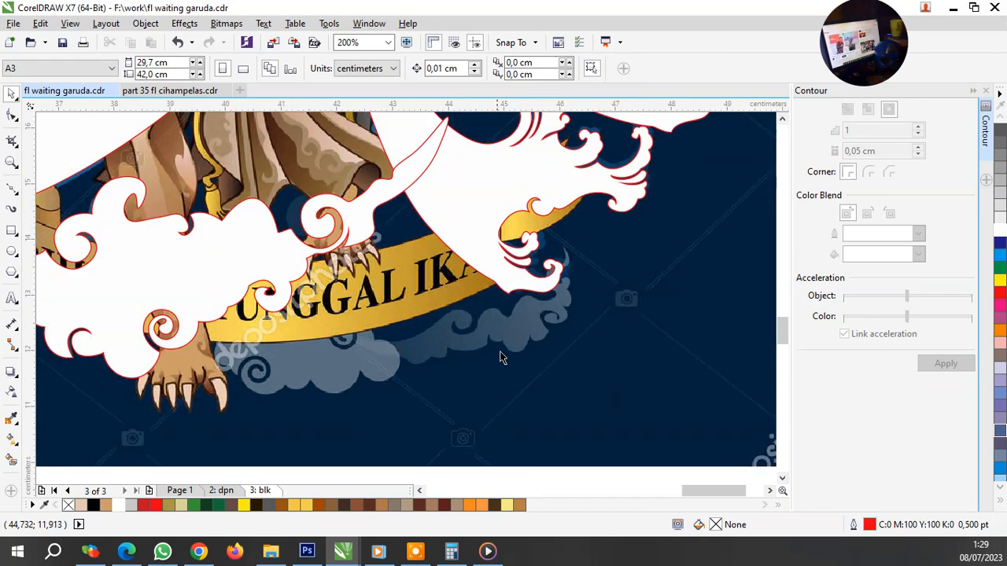
scroll(471, 383, "down", 1)
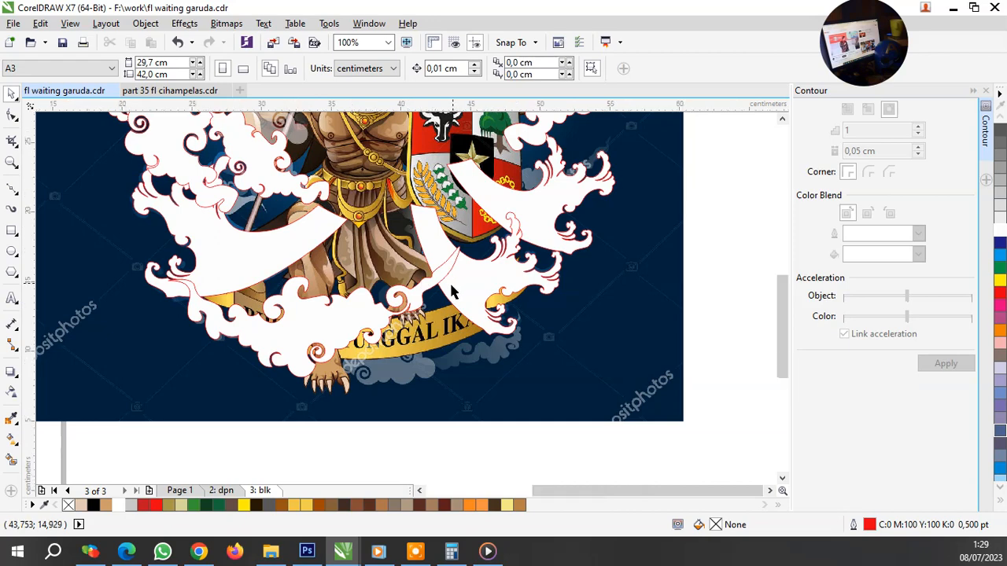
scroll(445, 288, "down", 1)
scroll(460, 310, "up", 1)
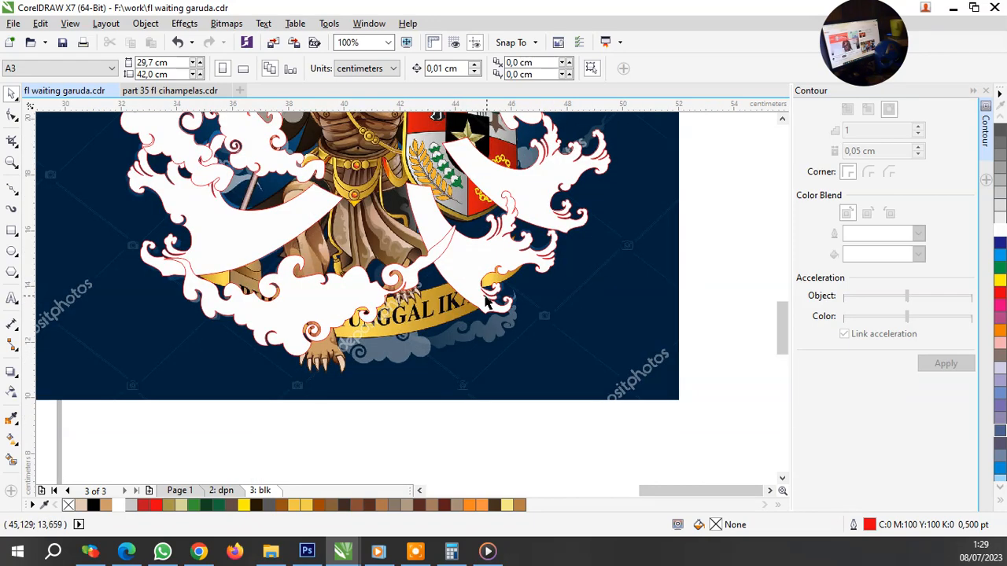
left_click(331, 322)
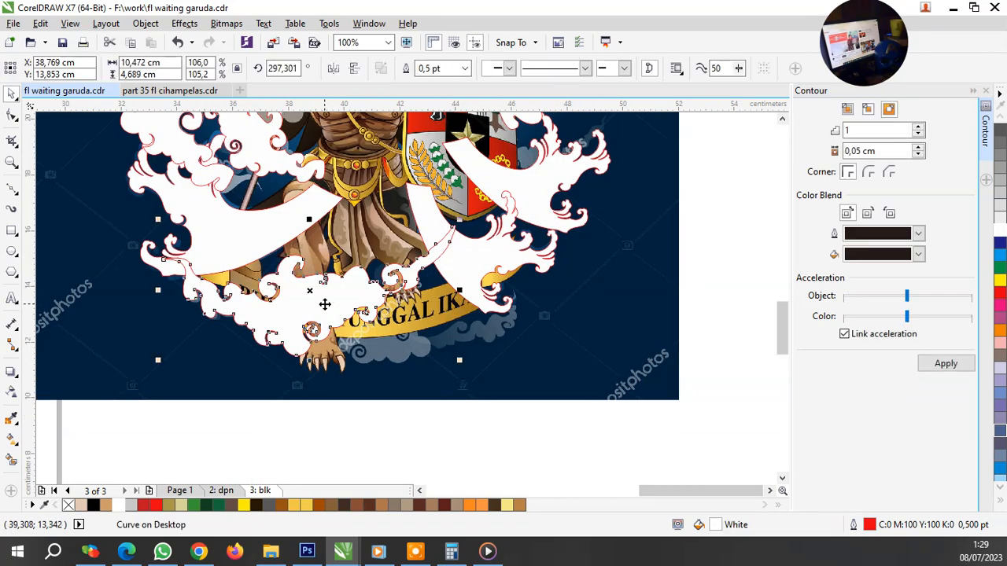
left_click_drag(325, 309, 420, 323)
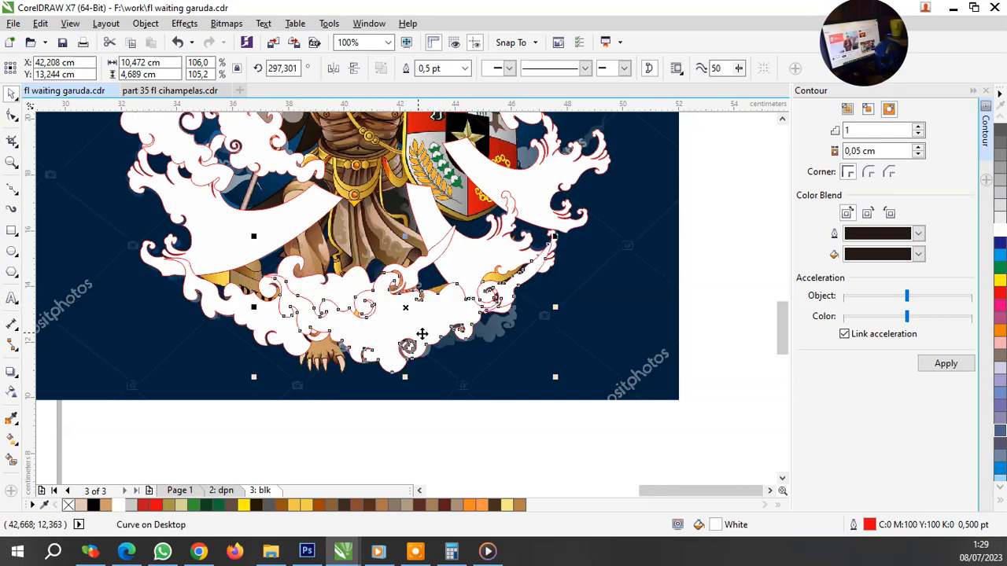
scroll(423, 334, "up", 1)
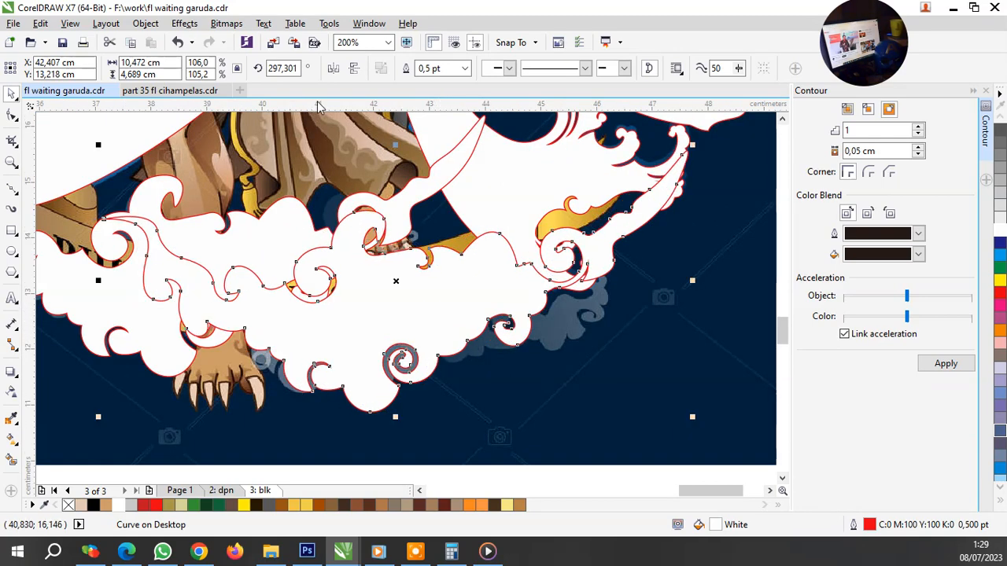
left_click(335, 70)
left_click_drag(419, 328, 358, 318)
left_click_drag(629, 409, 584, 341)
left_click_drag(395, 328, 364, 340)
left_click_drag(568, 169, 431, 228)
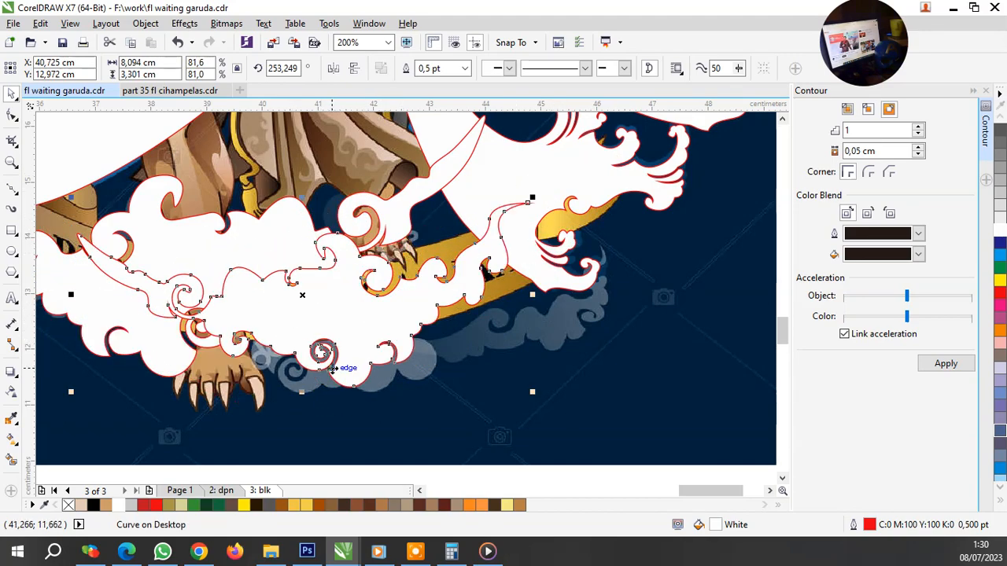
Step: Rotate the mirrored cloud to about 245 degrees and fit it over the pale ornament beside the foot below the banner
scroll(366, 355, "up", 2)
left_click_drag(368, 356, 309, 391)
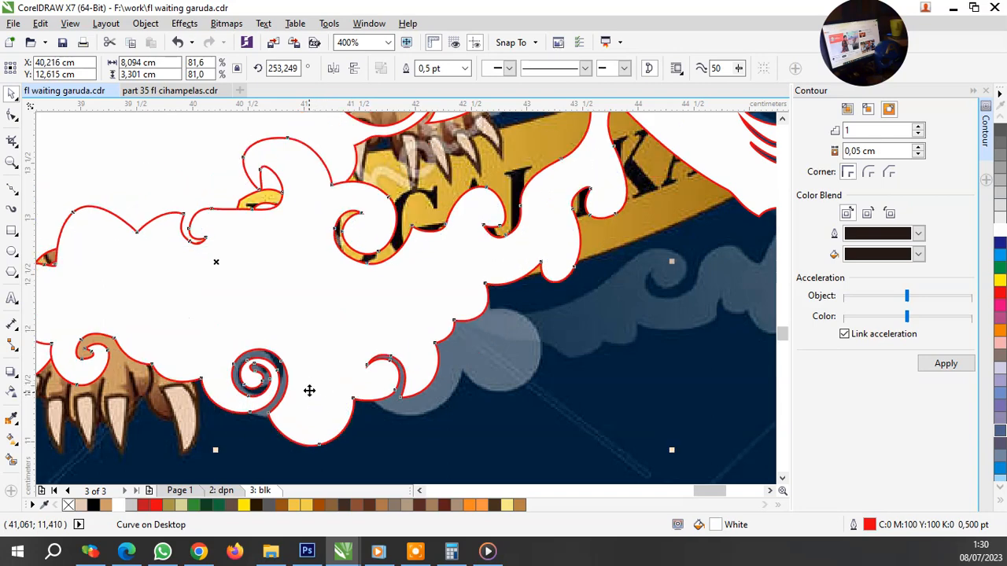
scroll(347, 322, "down", 2)
left_click(359, 324)
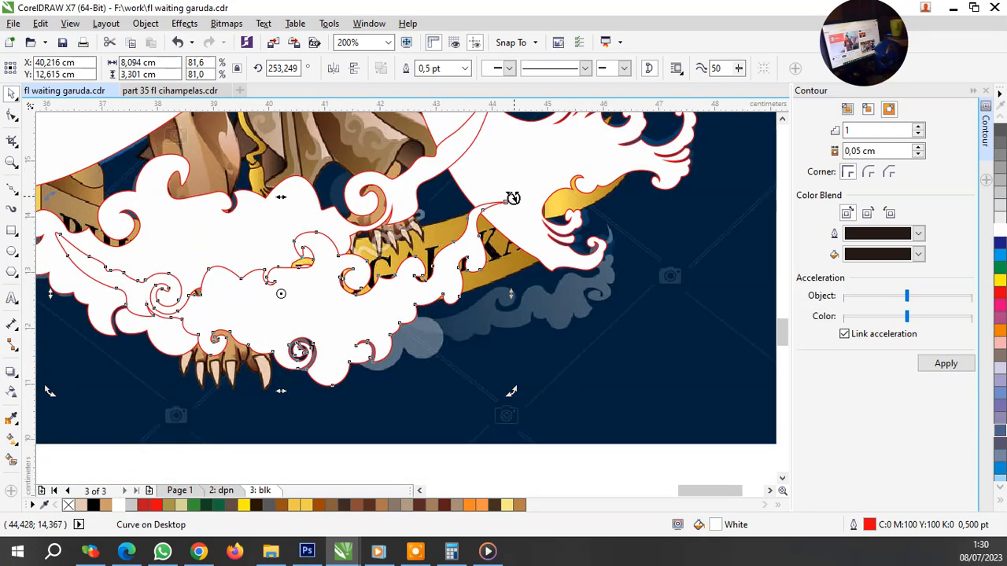
left_click_drag(512, 197, 520, 230)
left_click(353, 343)
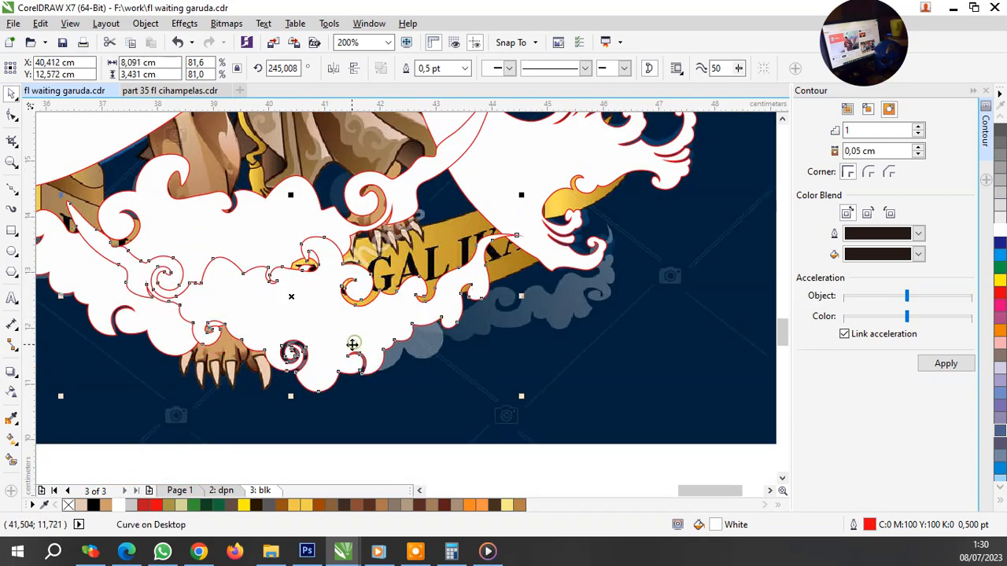
left_click_drag(361, 333, 366, 328)
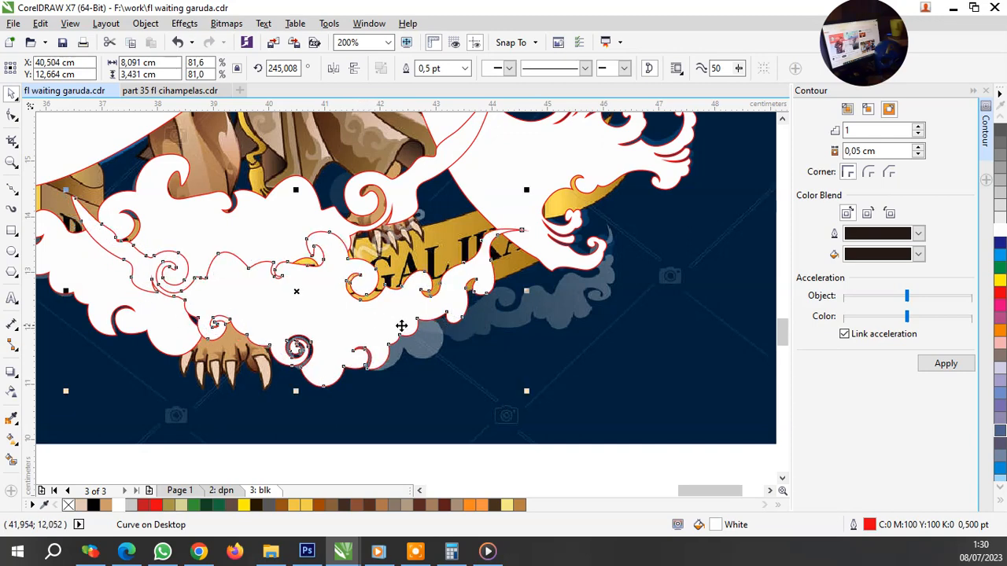
Step: Place another copy of the mirrored cloud over the pale ornament below the banner's word IKA
left_click_drag(433, 300, 561, 292)
left_click_drag(518, 319, 535, 304)
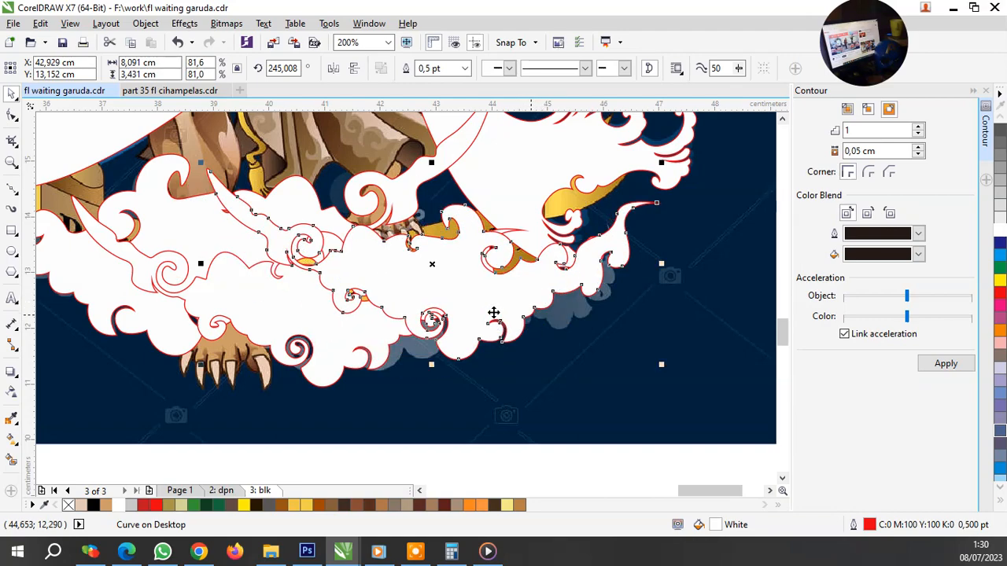
scroll(493, 314, "down", 3)
left_click(618, 352)
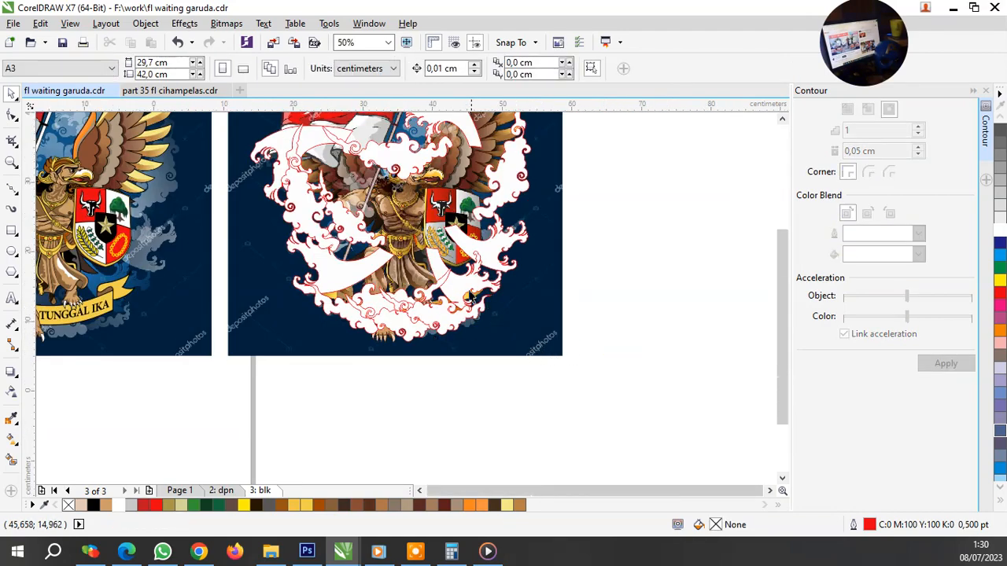
Step: Try a copy of the wave shape from the wing lower down on the artwork, and delete it
scroll(562, 288, "down", 2)
scroll(440, 214, "up", 5)
left_click(470, 225)
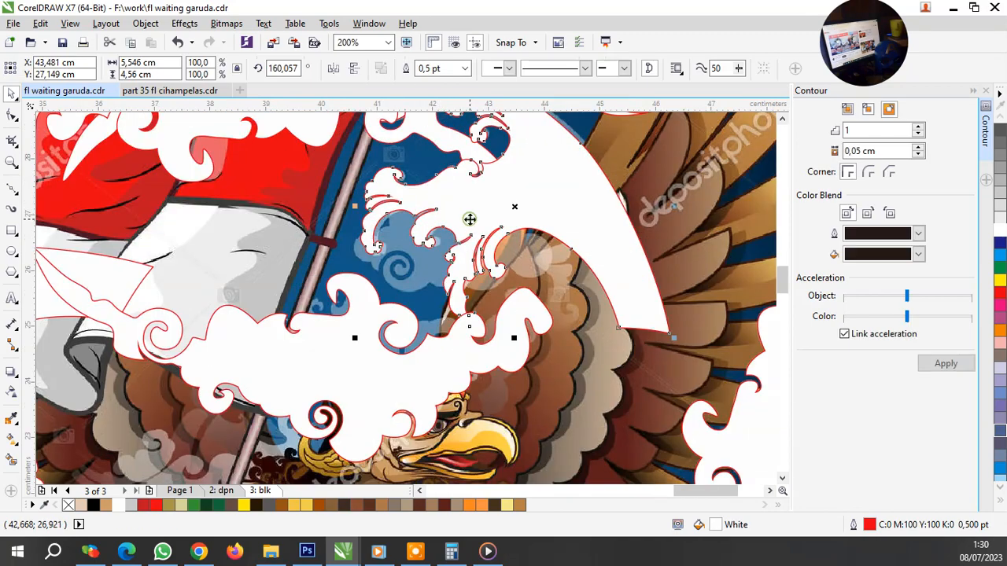
scroll(466, 224, "down", 1)
scroll(506, 304, "down", 1)
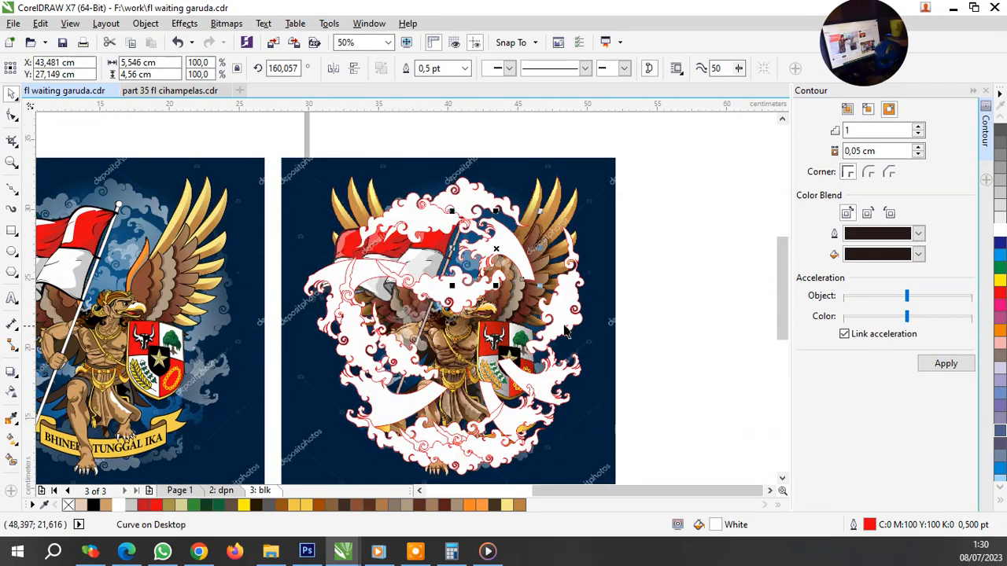
scroll(475, 214, "up", 1)
left_click_drag(476, 214, 509, 344)
key("Delete")
scroll(489, 274, "down", 1)
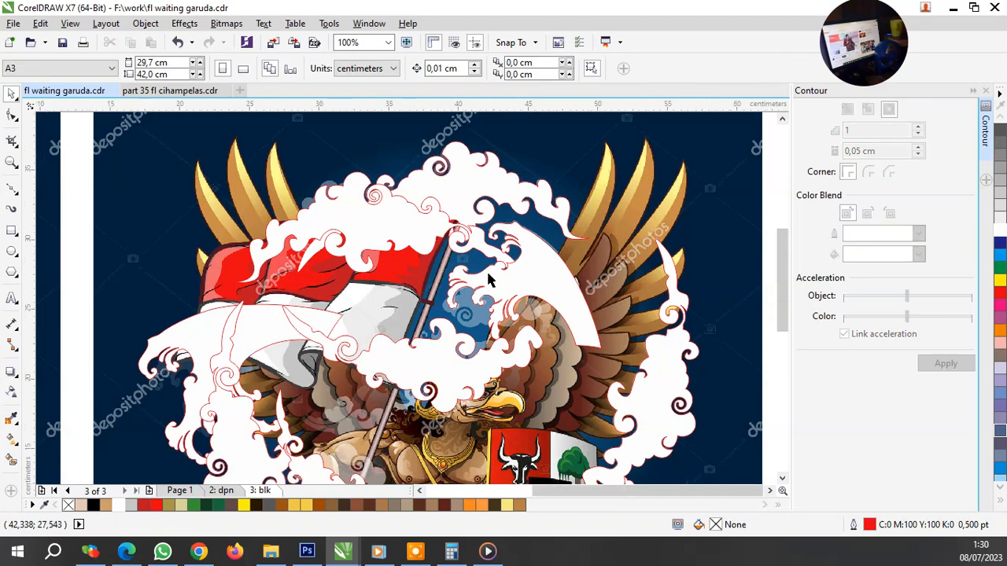
Step: Shift the cloud shape above the Garuda's head slightly up and to the right
scroll(497, 319, "up", 1)
left_click(470, 327)
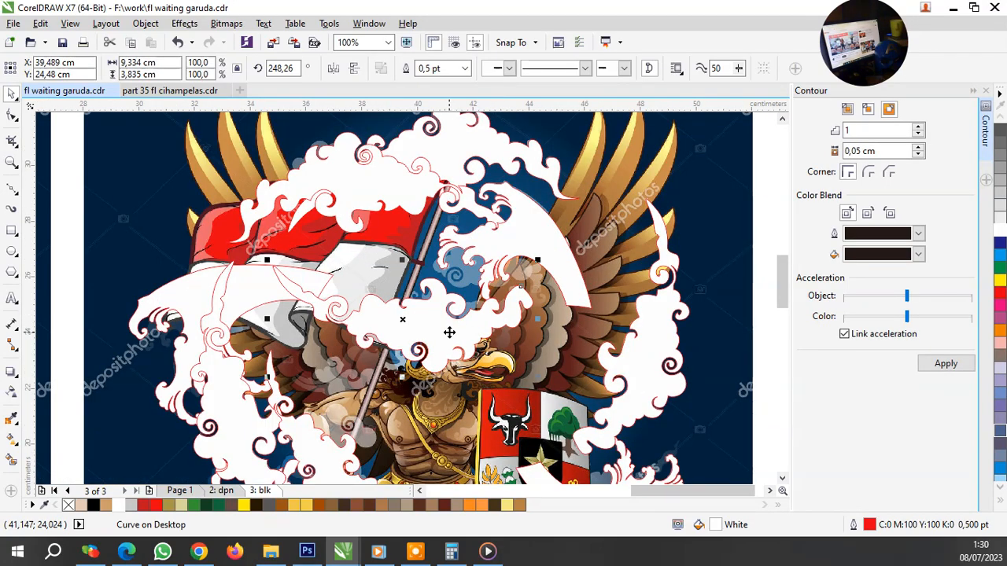
mouse_move(449, 332)
left_mouse_down()
mouse_move(453, 322)
mouse_move(444, 324)
left_mouse_up()
scroll(476, 289, "down", 2)
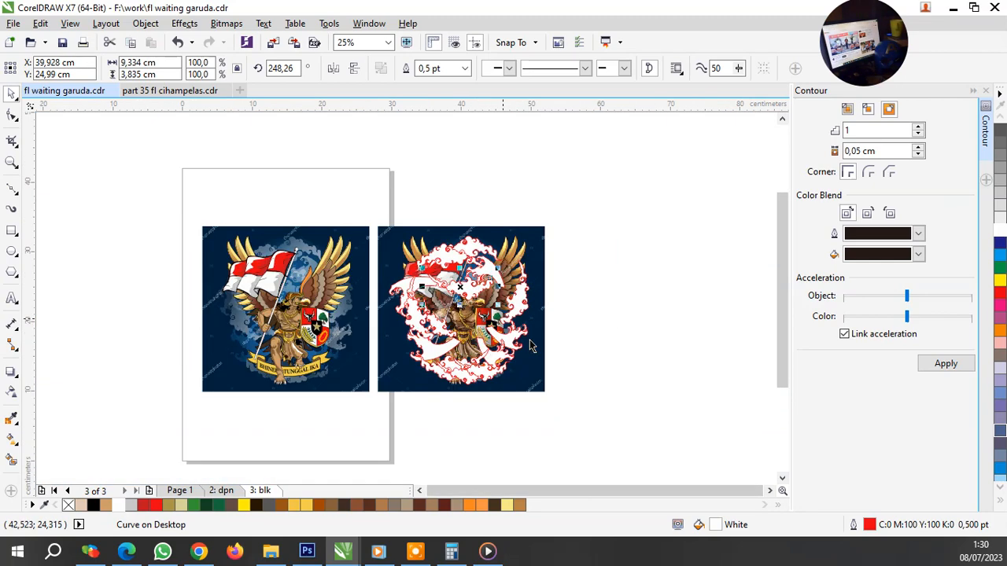
Step: Group all the white cloud and wave shapes and remove their red outline
left_click(580, 364)
left_click_drag(584, 422, 382, 204)
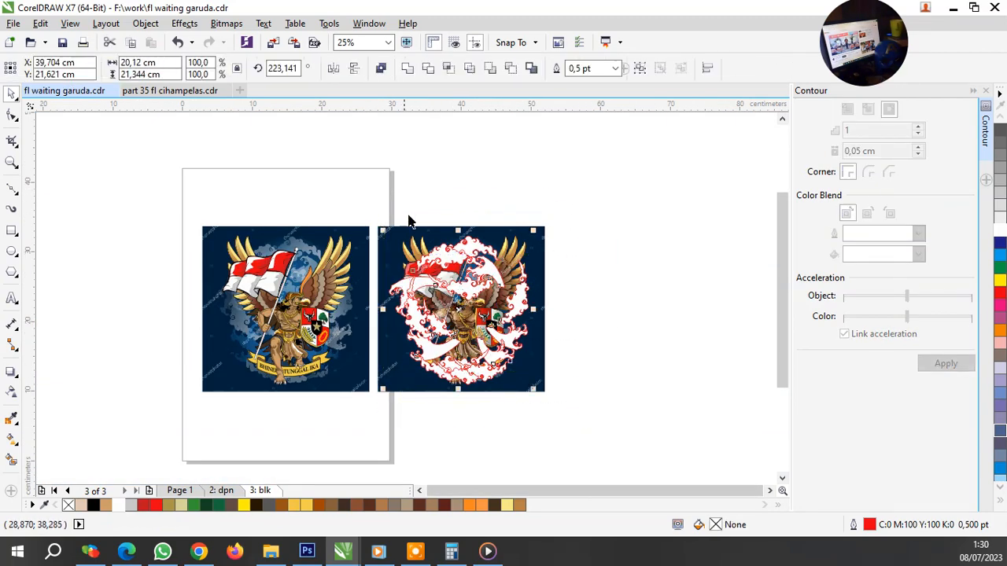
key("ctrl+g")
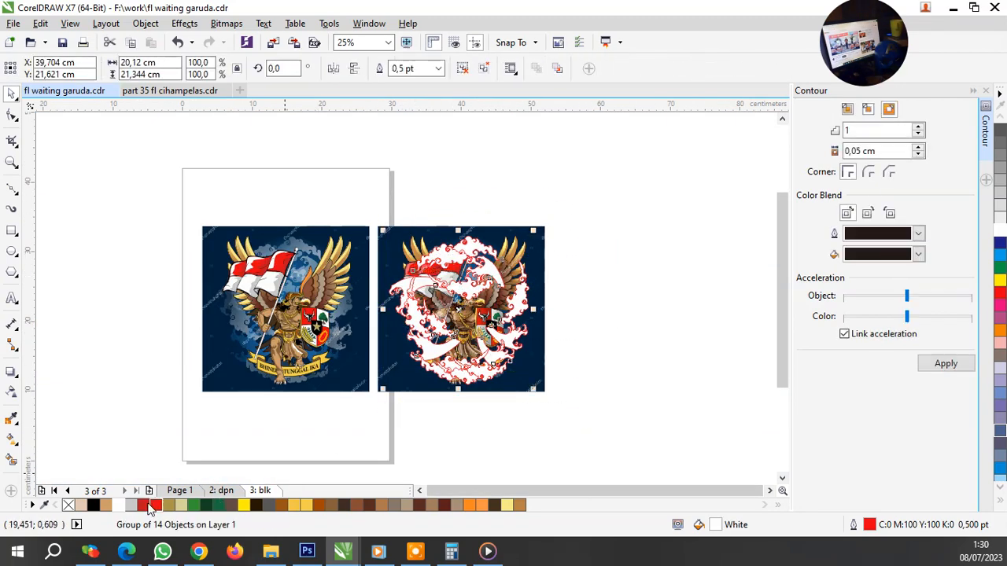
right_click(69, 504)
left_click(562, 329)
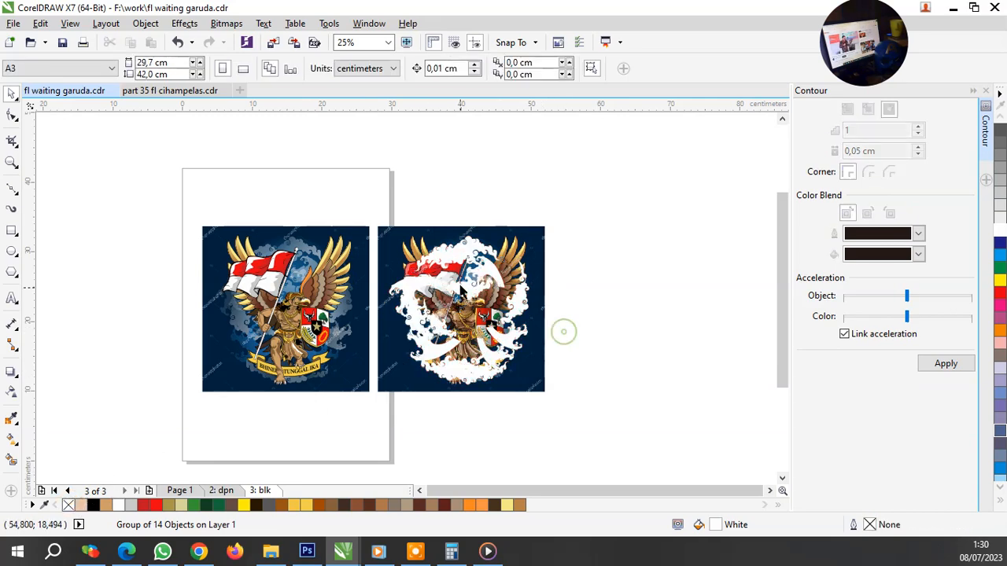
Step: Move the white cloud group onto the other Garuda artwork, aligned with its pale ornaments
left_click_drag(463, 291, 299, 269)
scroll(327, 236, "up", 5)
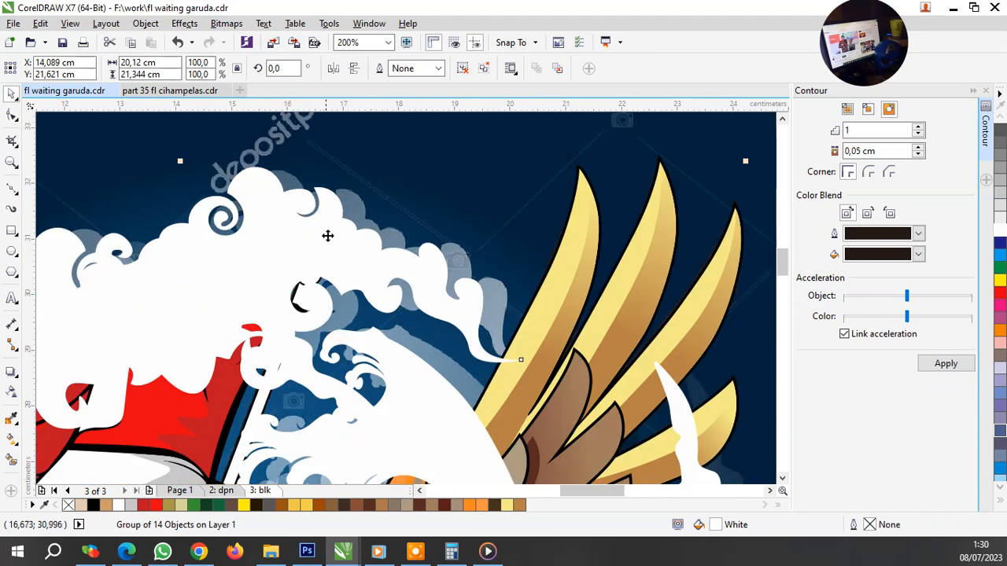
left_click_drag(327, 236, 353, 236)
Step: Order the cloud group behind the traced Garuda artwork and delete the spare reference picture beside it
right_click(471, 290)
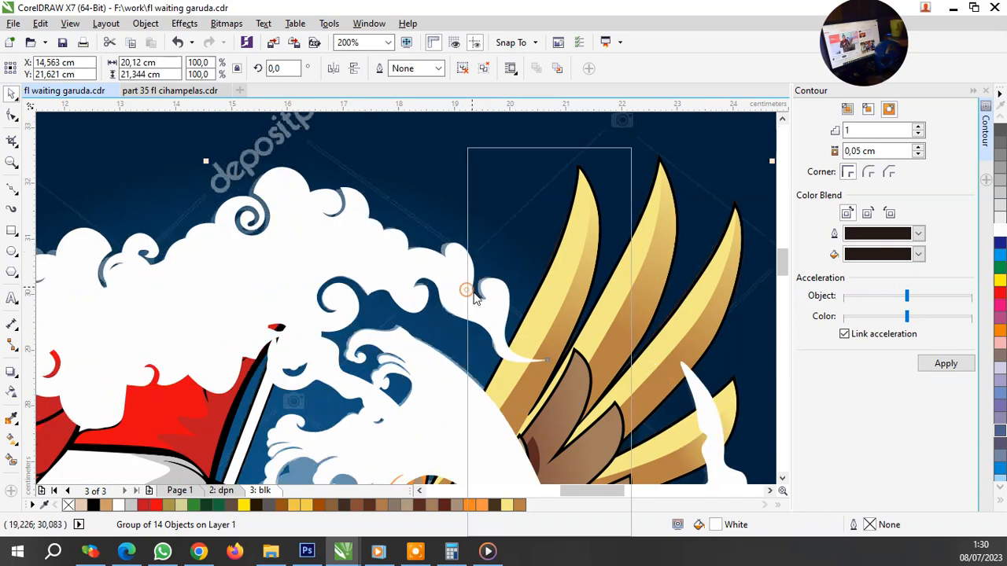
mouse_move(592, 388)
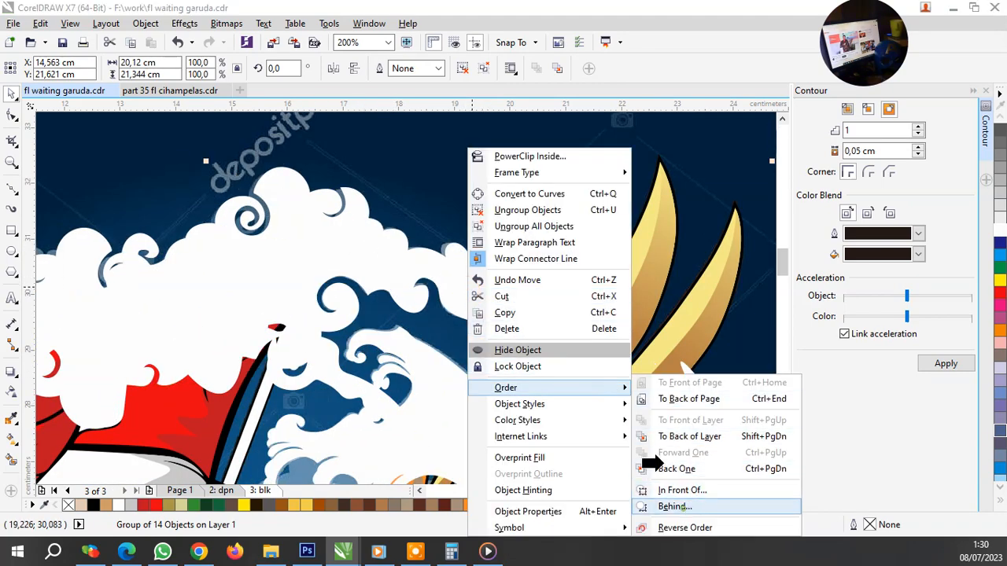
left_click(661, 469)
scroll(380, 265, "down", 3)
scroll(380, 265, "down", 1)
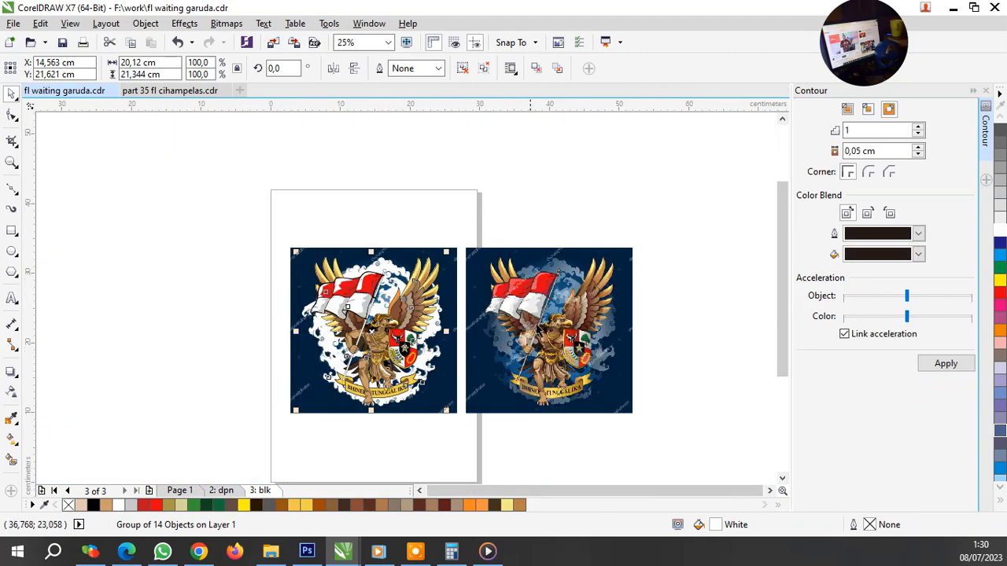
left_click(554, 330)
left_click(307, 239)
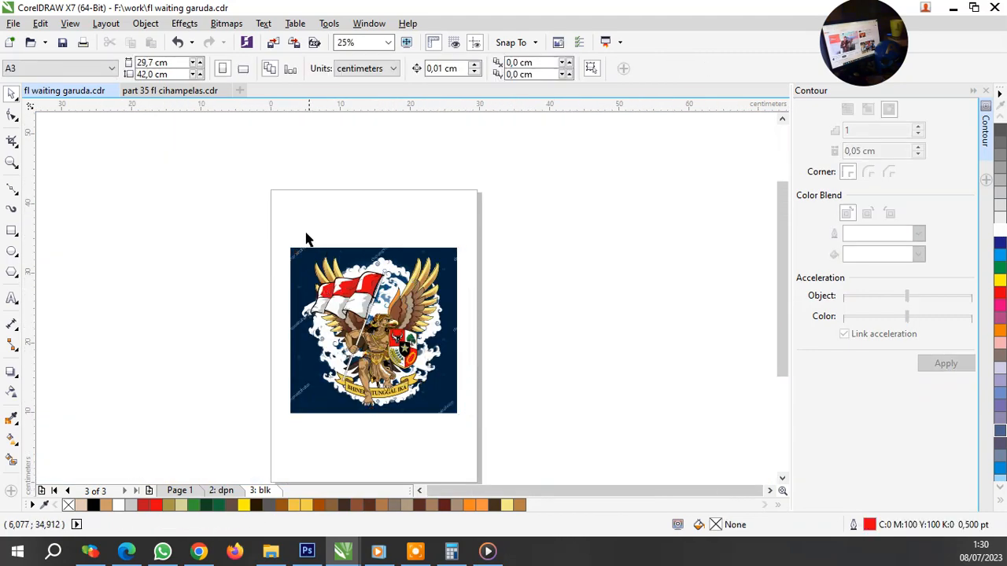
Step: Group the traced Garuda with its clouds and move the group off the reference picture into the empty space beside it
left_click_drag(292, 230, 511, 438)
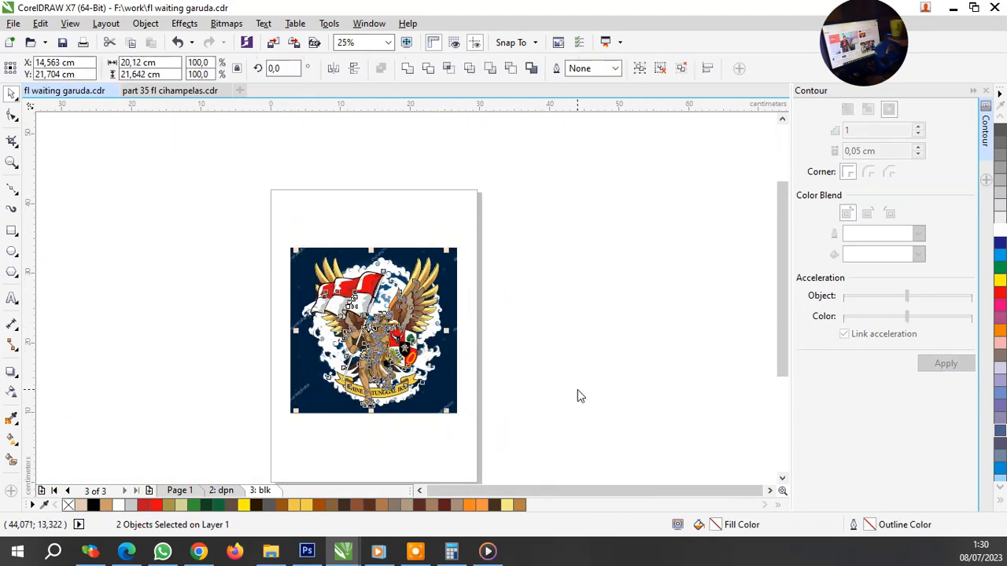
key("ctrl+g")
key("shift+F2")
left_click(535, 350)
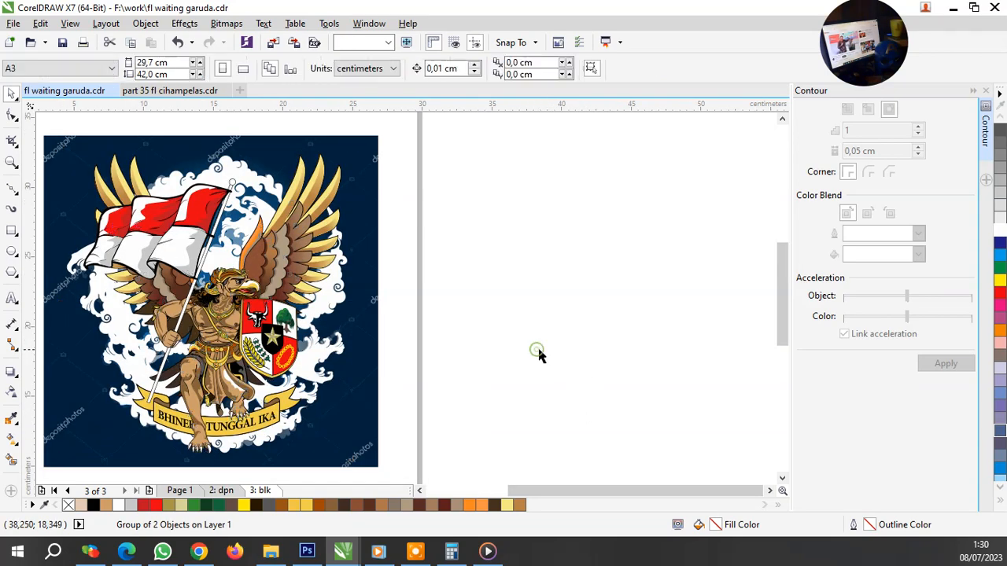
left_click_drag(264, 301, 585, 296)
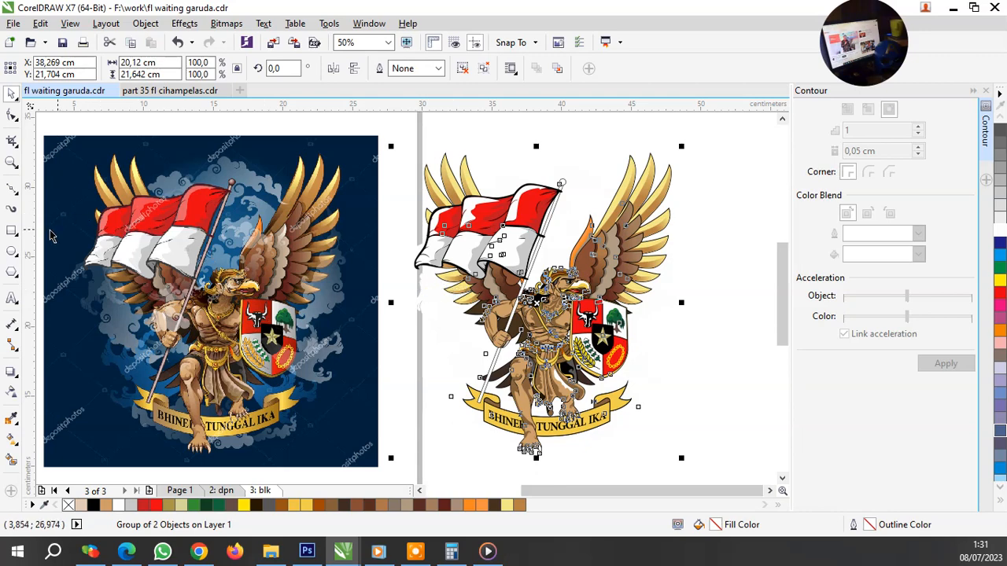
Step: Draw a rectangle about 23.6 by 23.9 cm around the moved artwork, fill it dark blue (C:100 M:100 Y:0 K:0), and send it to the back
key("F6")
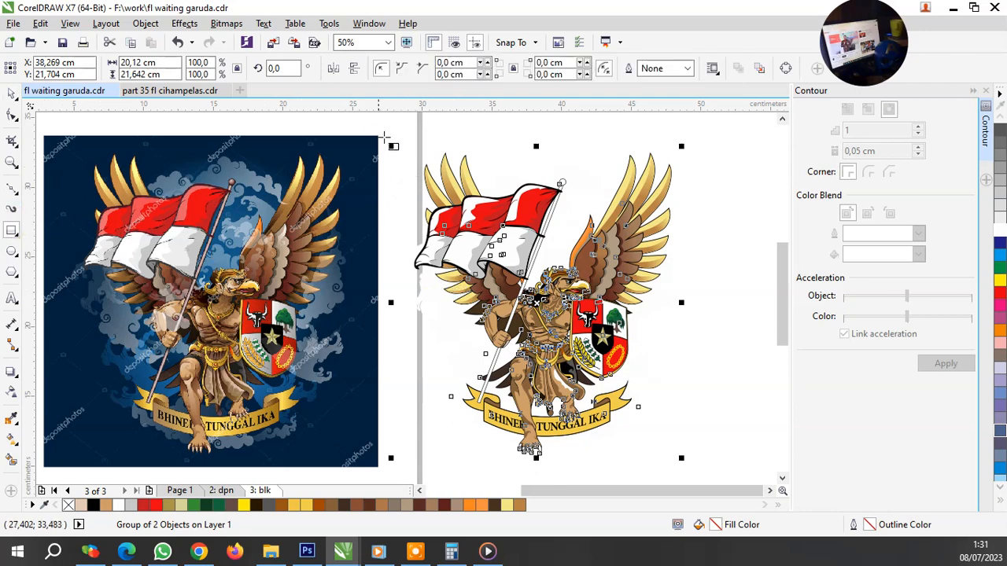
left_click_drag(378, 135, 707, 463)
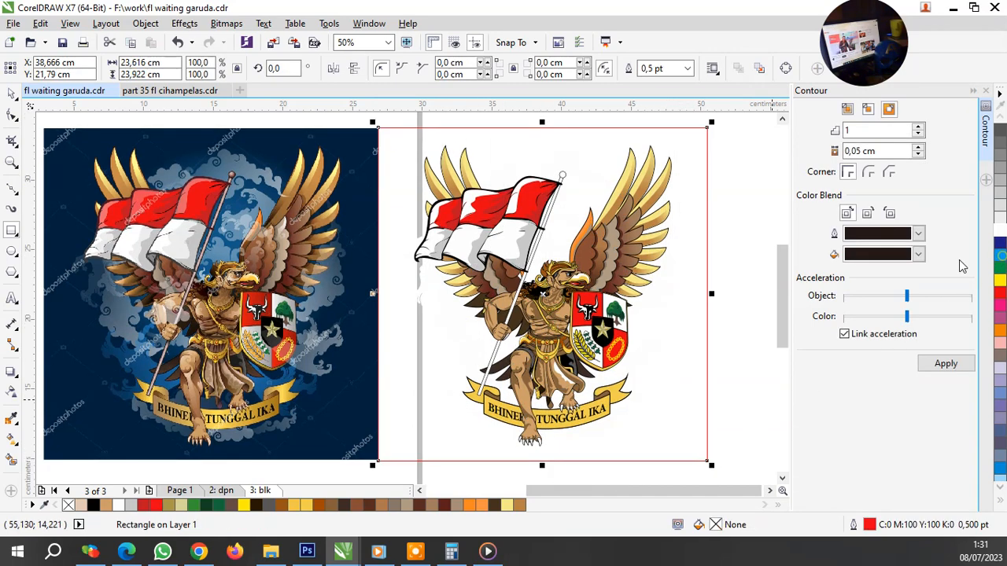
left_click(1001, 258)
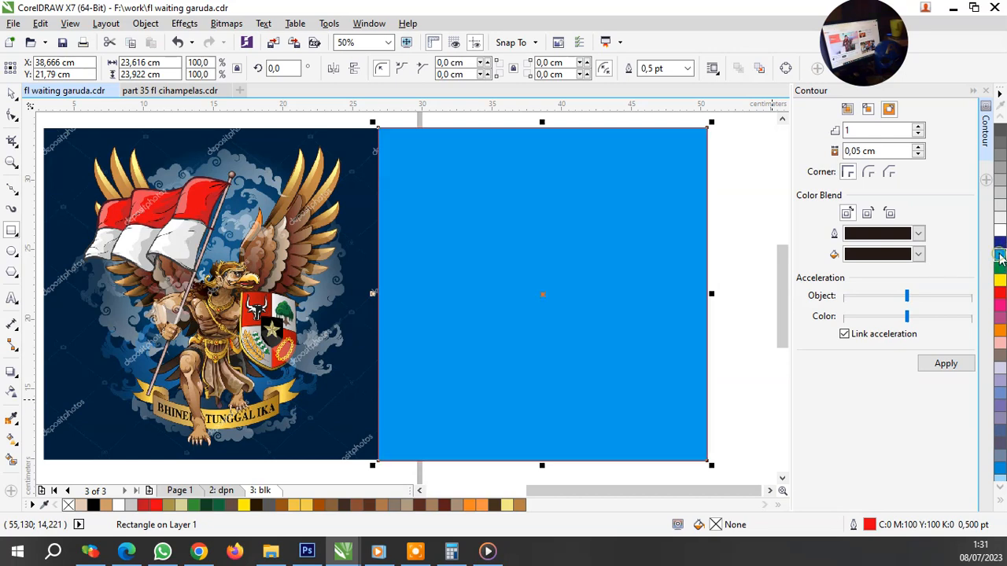
left_click(999, 243)
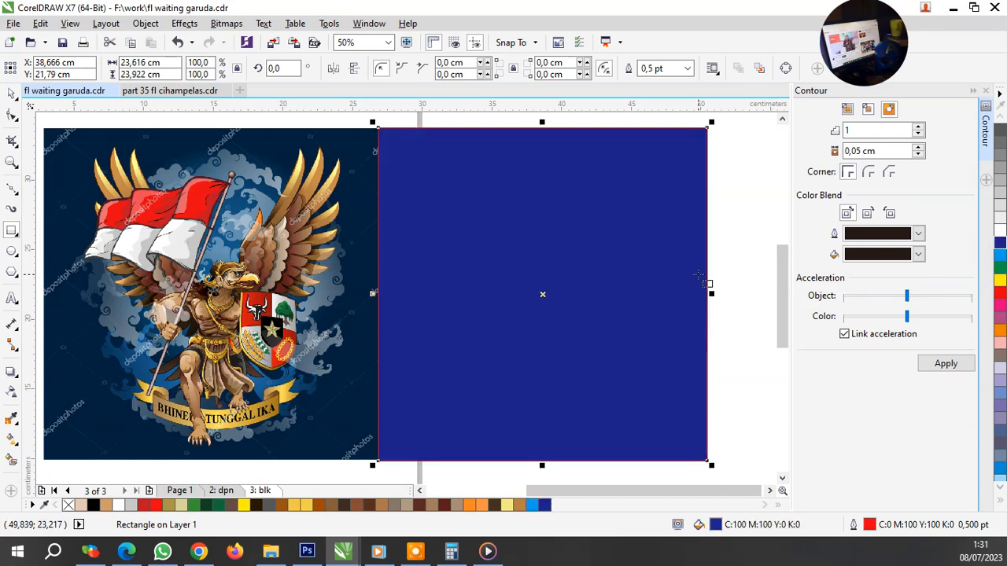
key("shift+Page_Down")
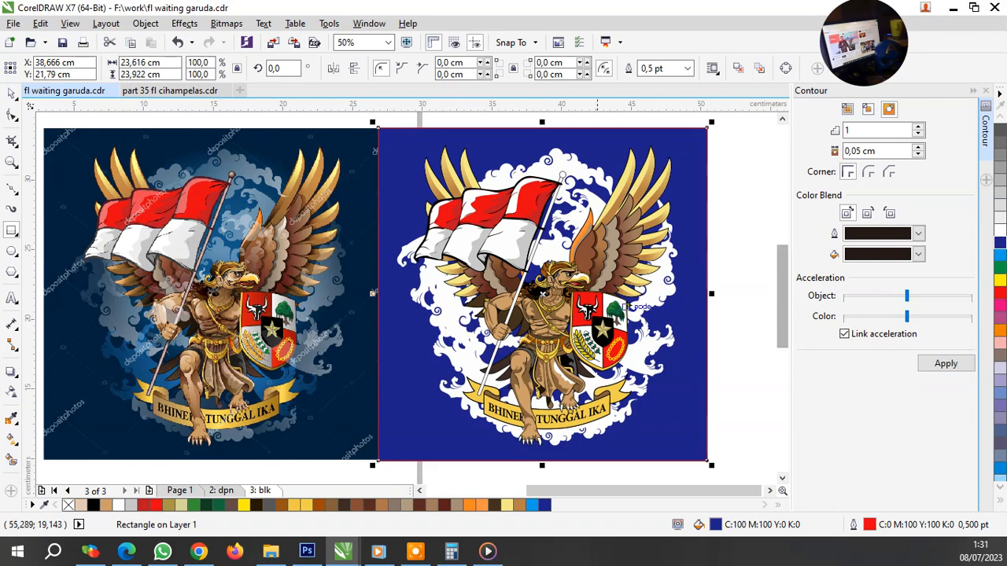
left_click(739, 232)
left_click(411, 368)
scroll(421, 311, "up", 1)
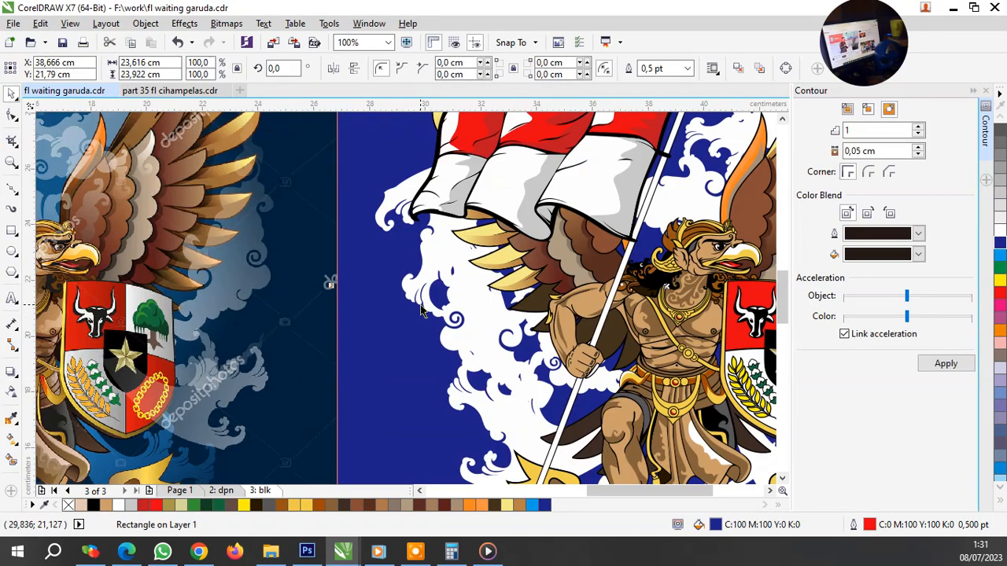
Step: Narrow the dark blue background rectangle to about 23.3 cm wide by moving its edge nearest the reference picture
left_click_drag(332, 285, 345, 285)
scroll(387, 297, "down", 1)
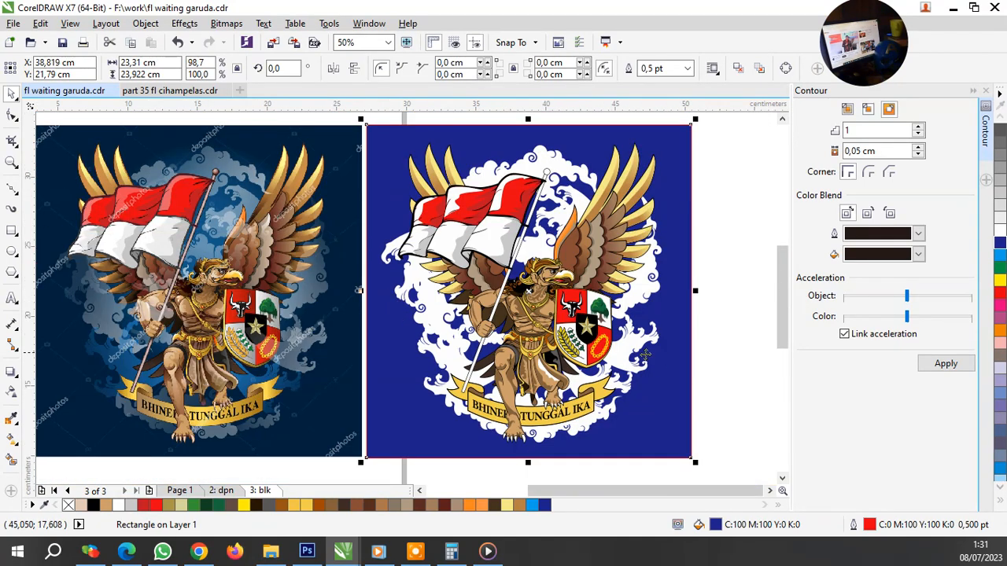
left_click(697, 373)
Step: Rotate the white cloud curve beside the flag-holding arm about 4.5° counterclockwise within its group
scroll(451, 347, "up", 1)
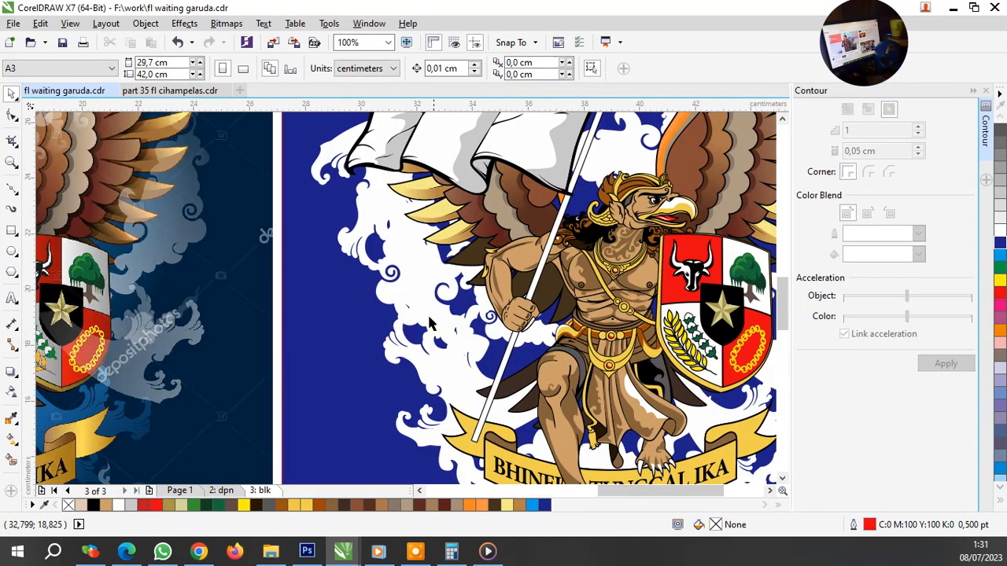
left_click(426, 313)
left_click(418, 288, "ctrl")
left_click(418, 287, "ctrl")
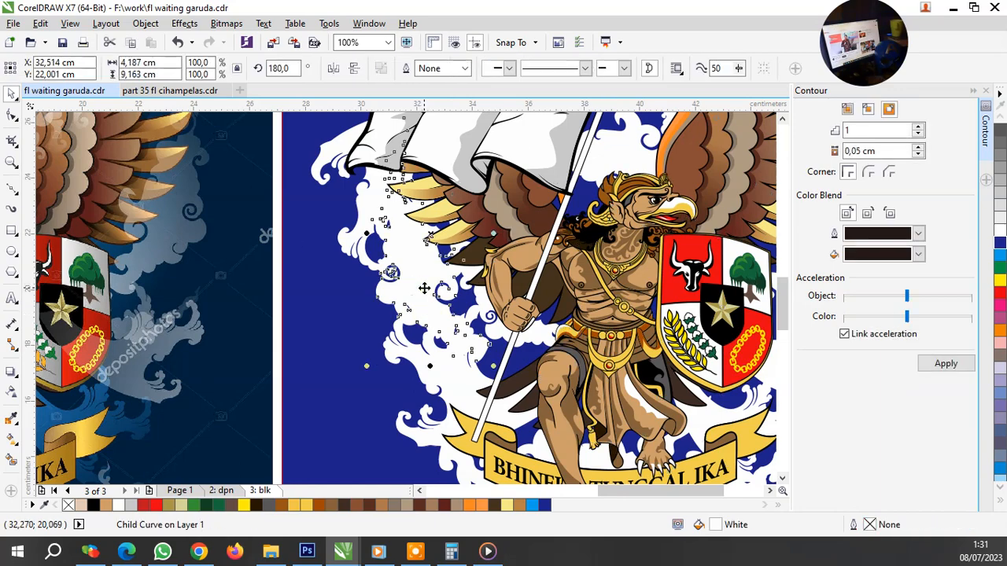
left_click_drag(493, 369, 503, 360)
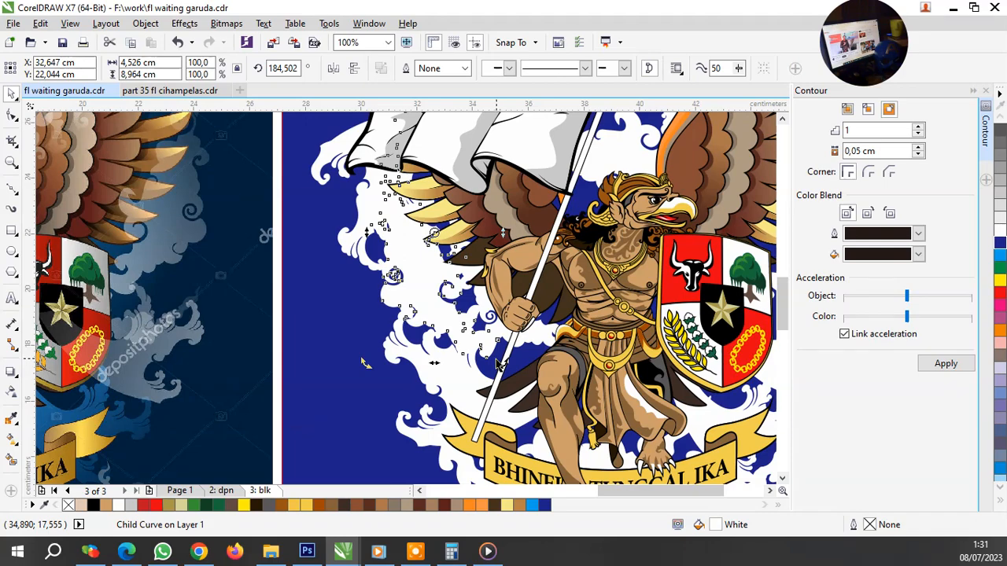
scroll(500, 365, "down", 1)
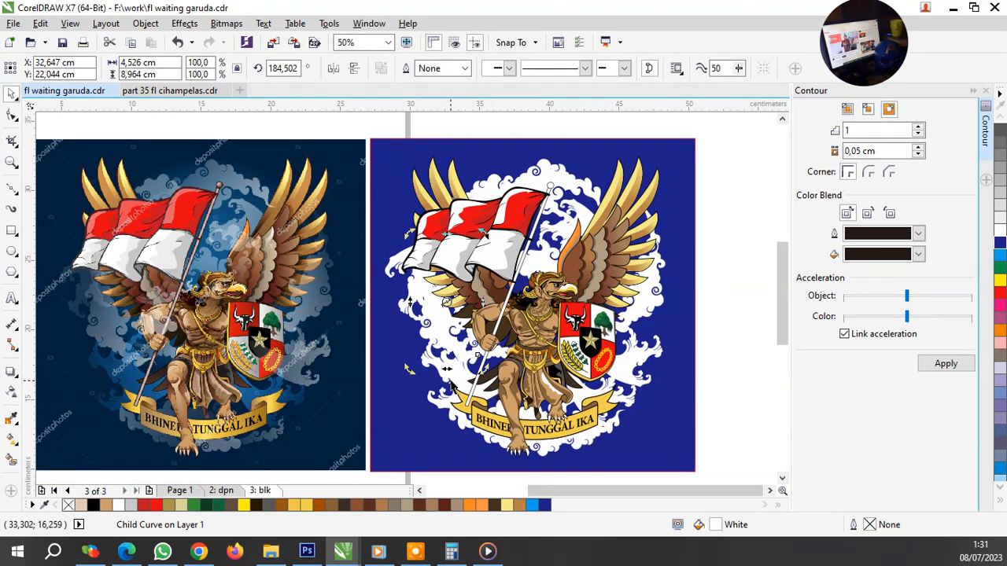
Step: Try to apply transparency to the whole group of Garuda and clouds
left_click(629, 369)
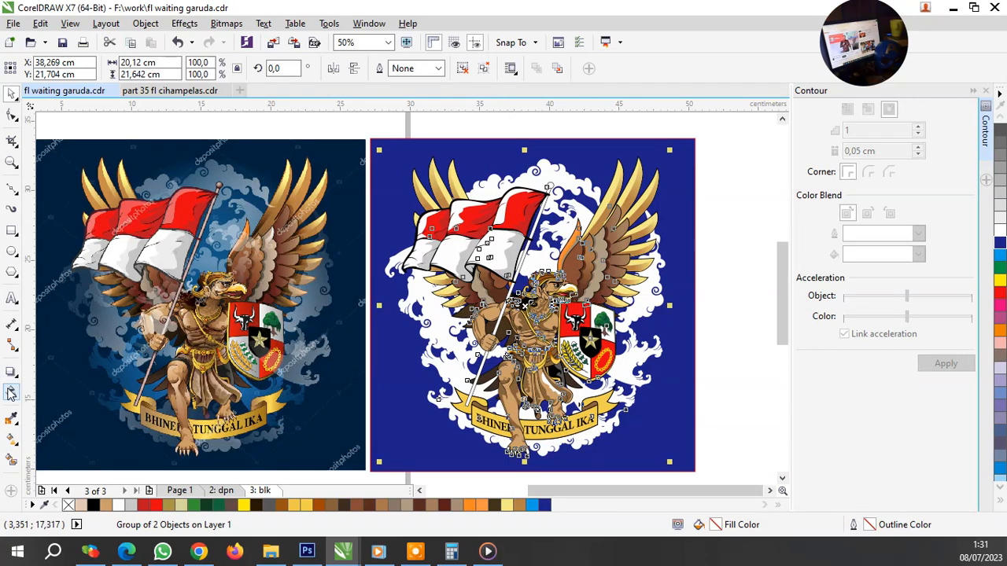
left_click(10, 394)
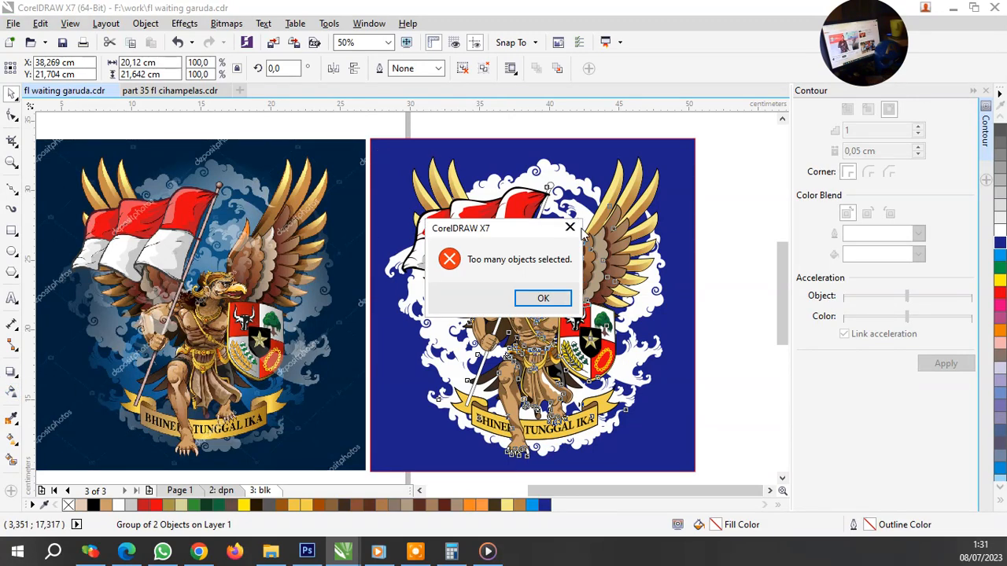
left_click(520, 299)
left_click(727, 294)
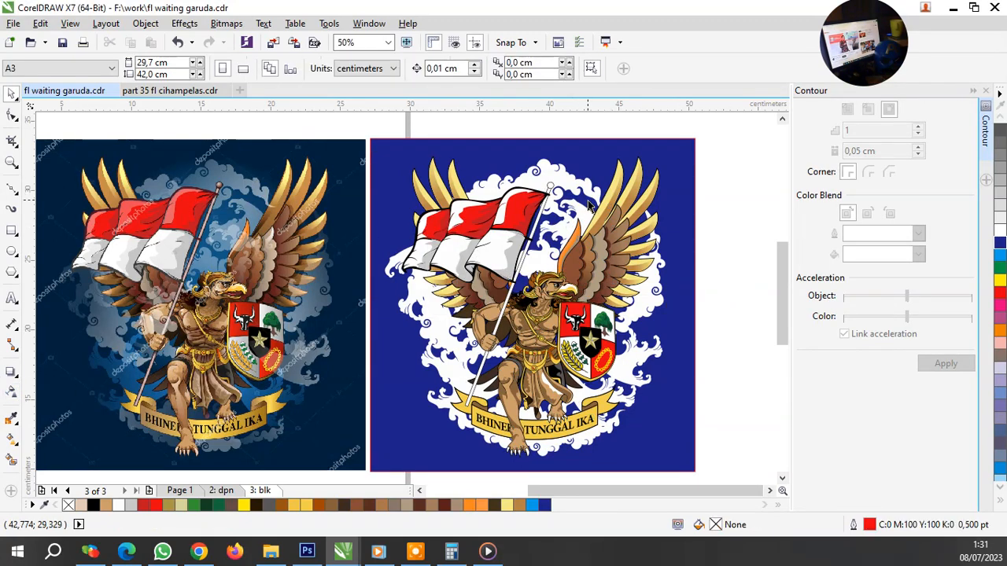
Step: Apply a uniform transparency of 50 to only the white cloud group behind the Garuda
left_click(573, 187)
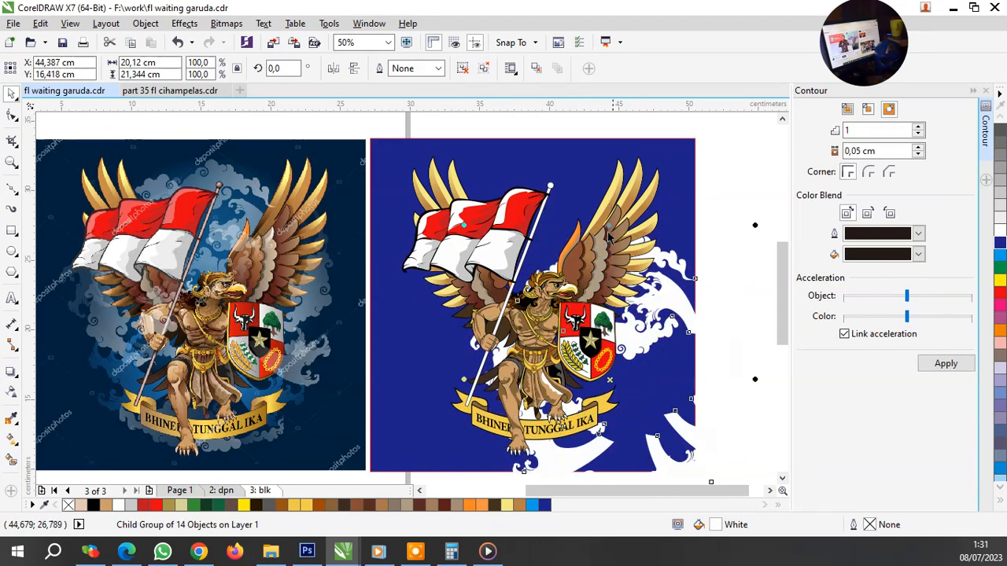
left_click(12, 390)
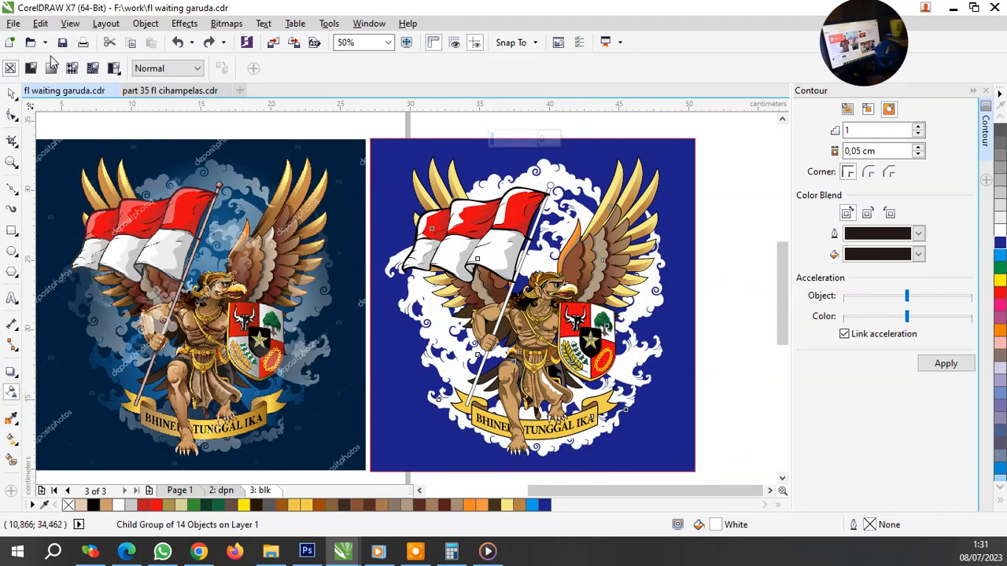
left_click(31, 68)
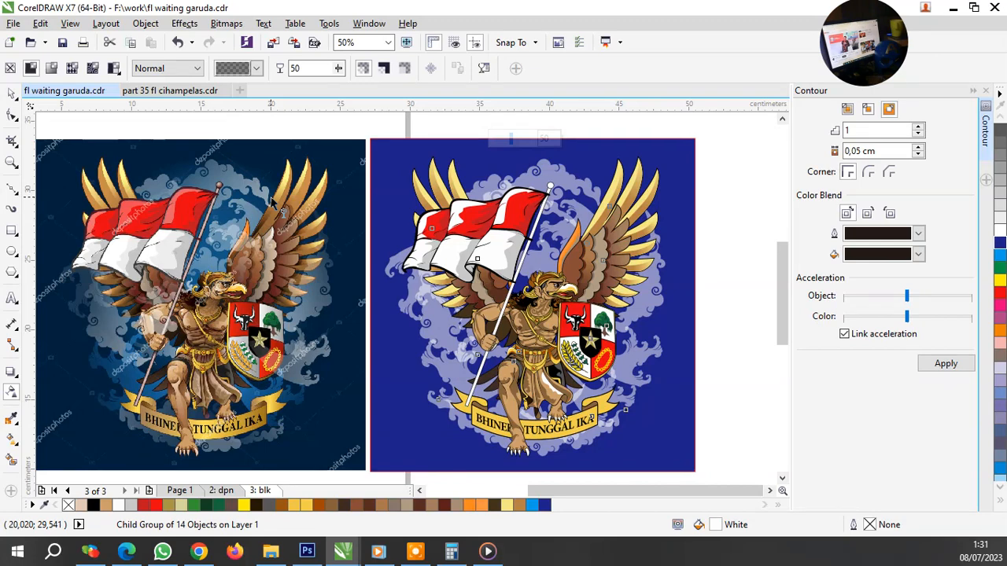
left_click(11, 94)
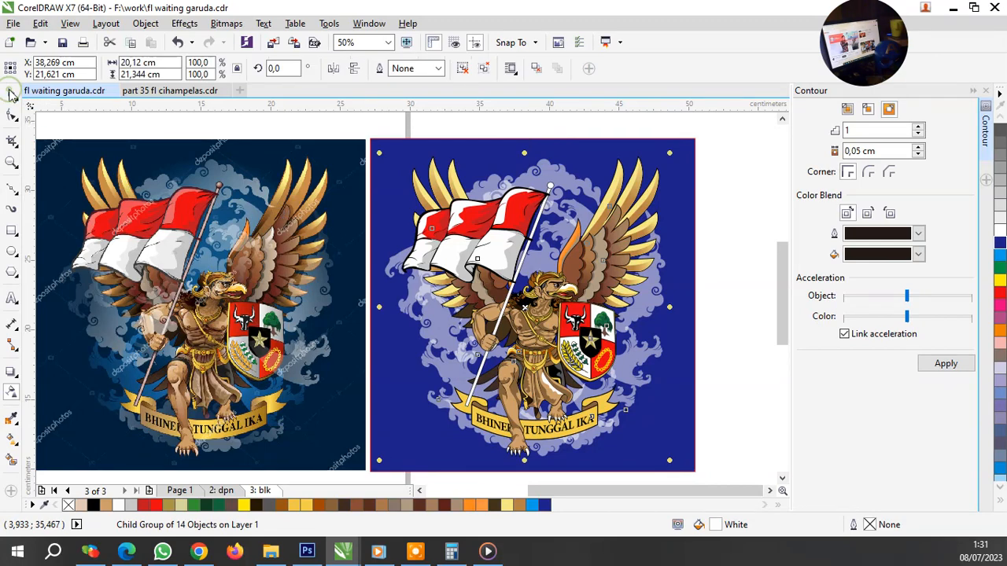
left_click(730, 366)
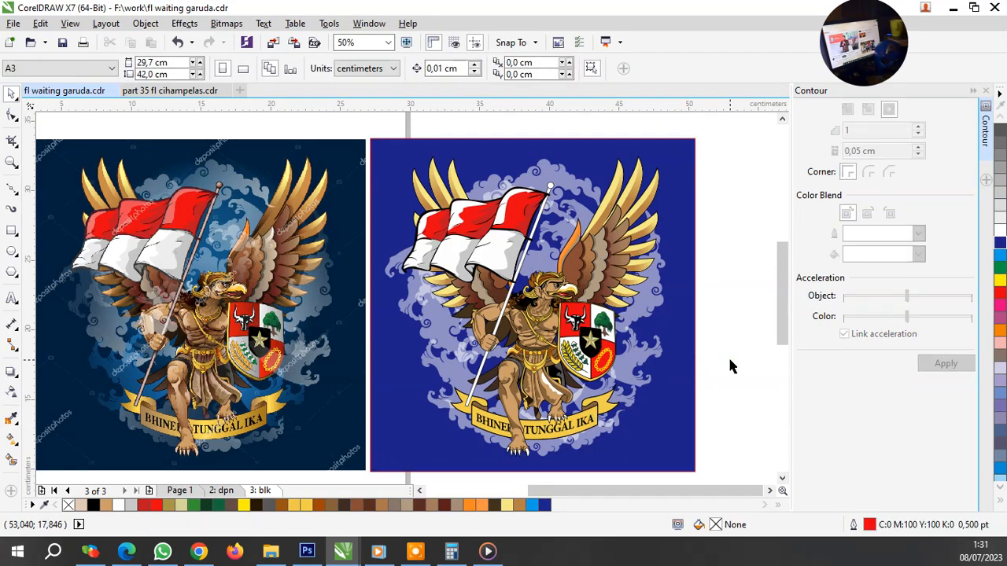
Step: Collapse the Contour docker to compare the finished artwork with the reference picture, and minimize the program window
left_click(974, 92)
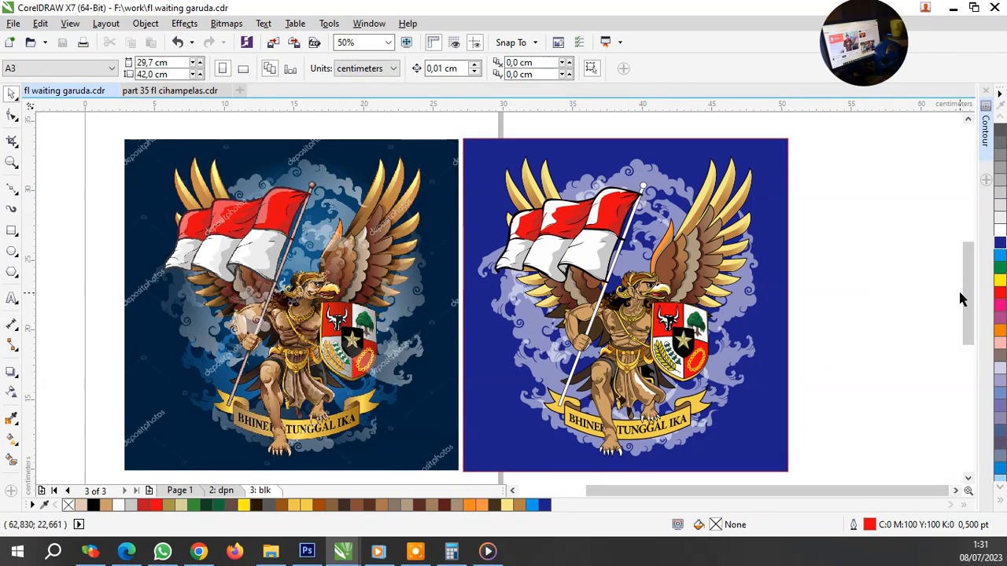
scroll(969, 292, "down", 1)
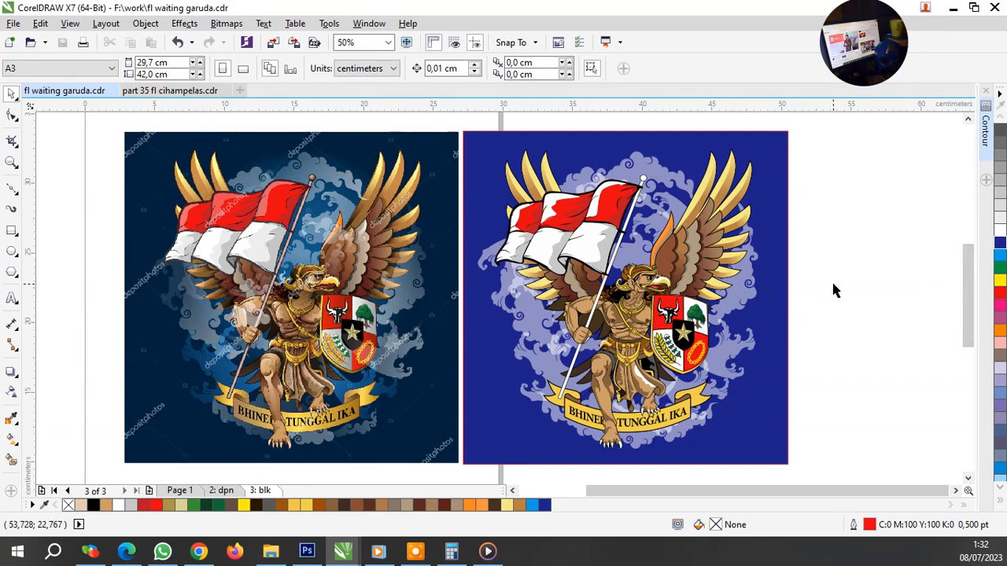
left_click(952, 9)
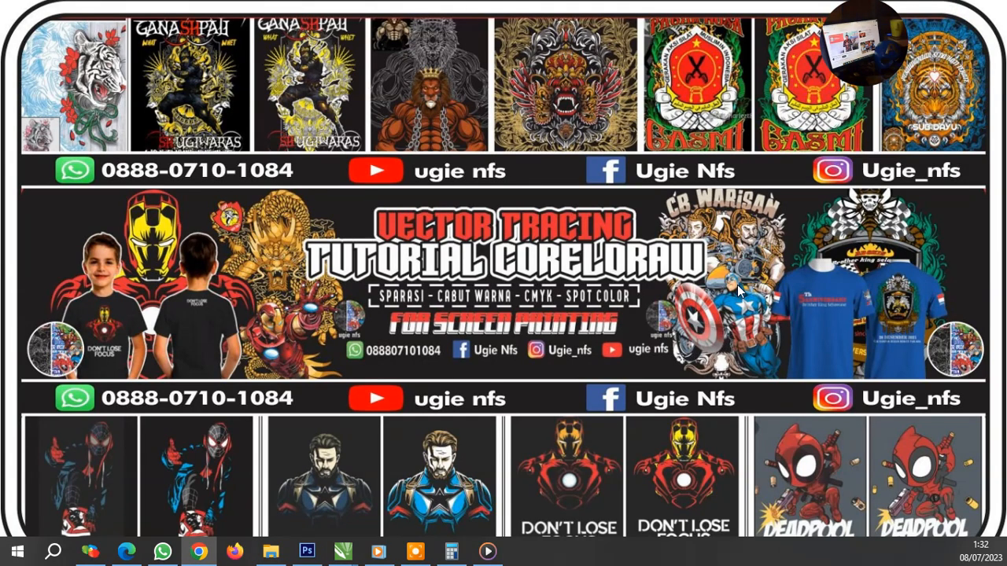